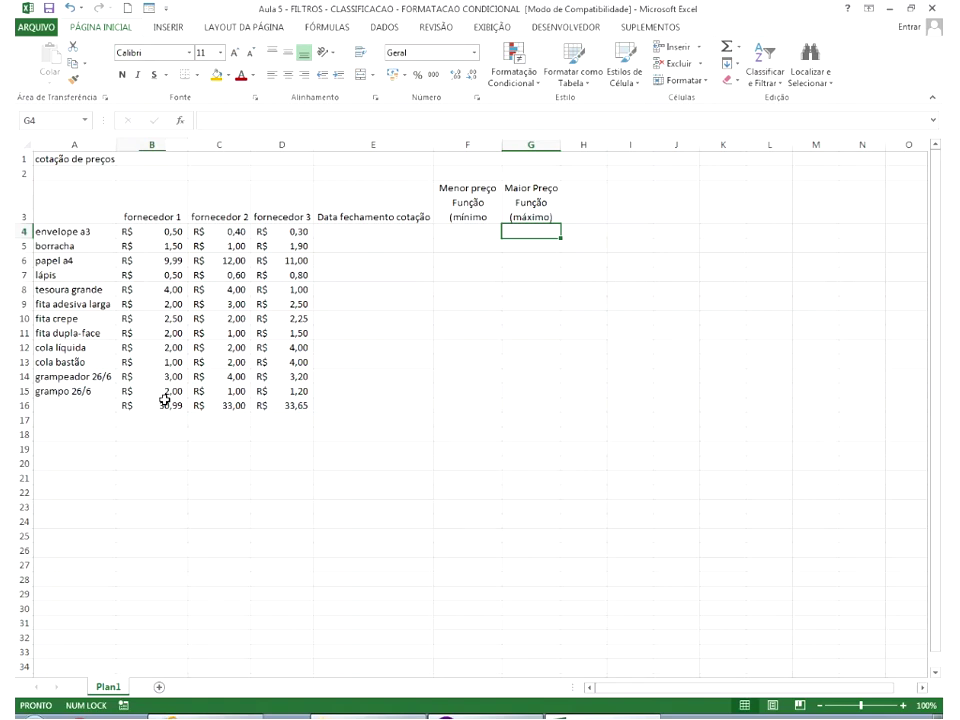
Delete the supplier totals in B16:D16 below the price table.
click(164, 406)
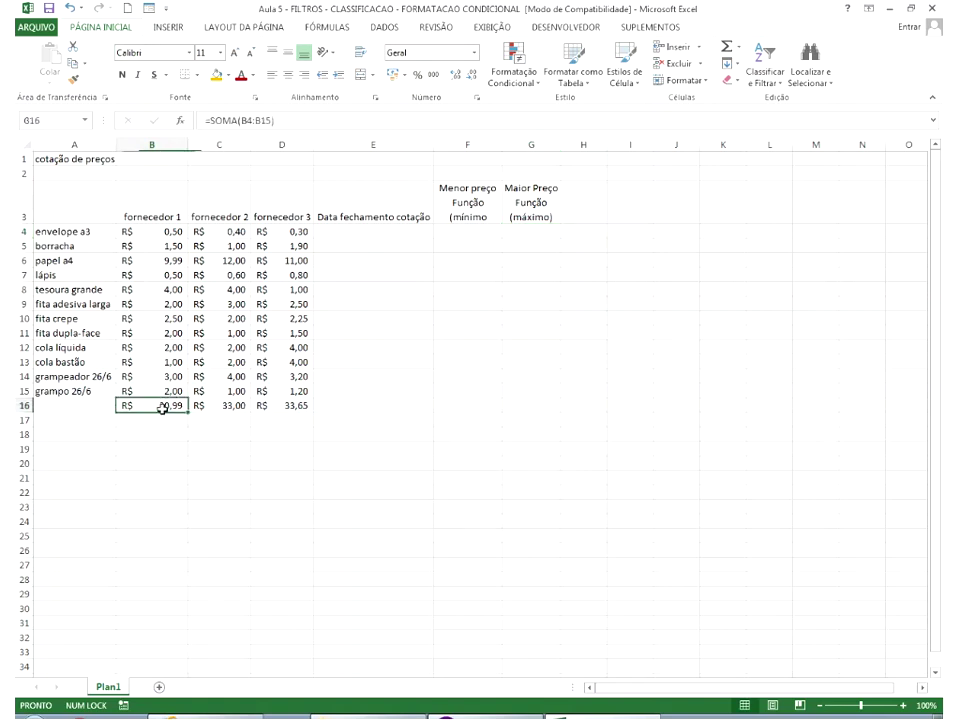
drag(164, 406, 297, 406)
key(Delete)
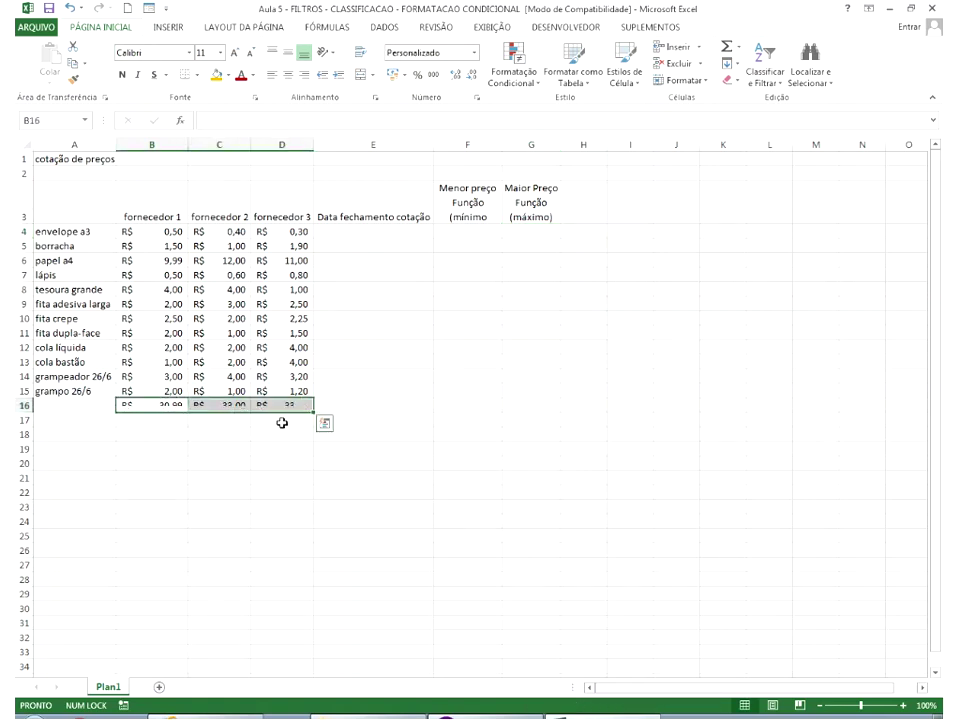
click(282, 423)
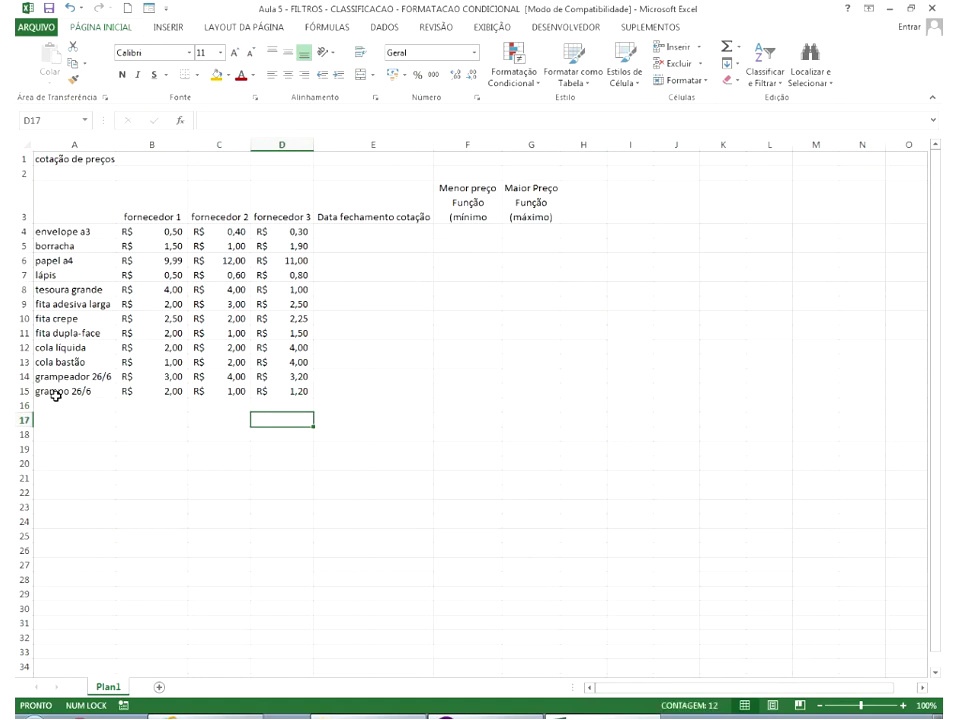
Insert an empty column B between the item names and the fornecedor 1 prices.
drag(60, 231, 62, 405)
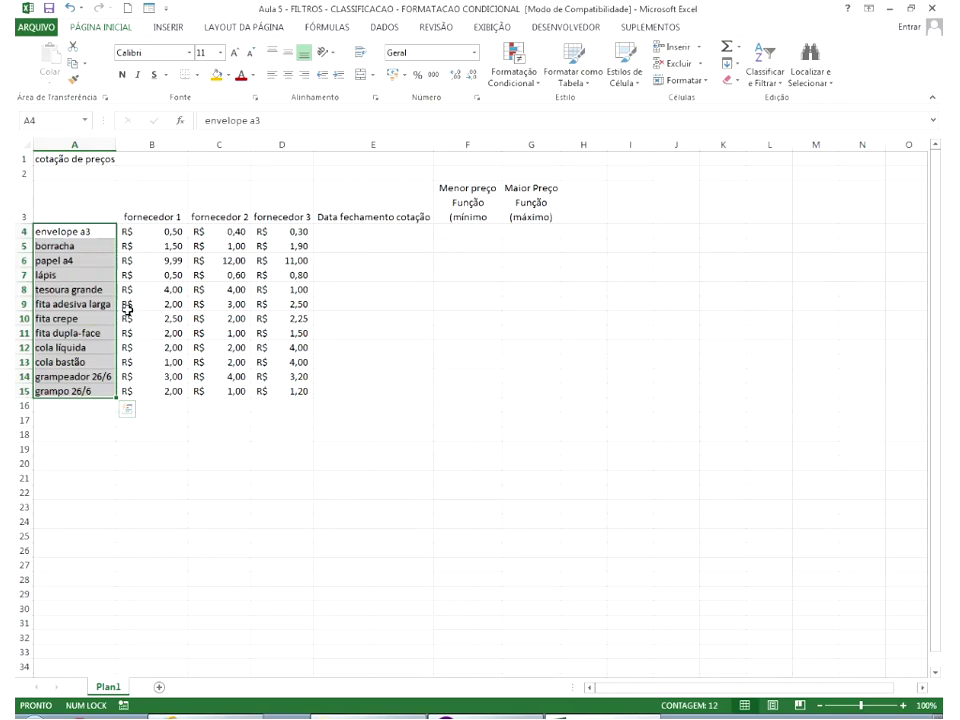
click(148, 261)
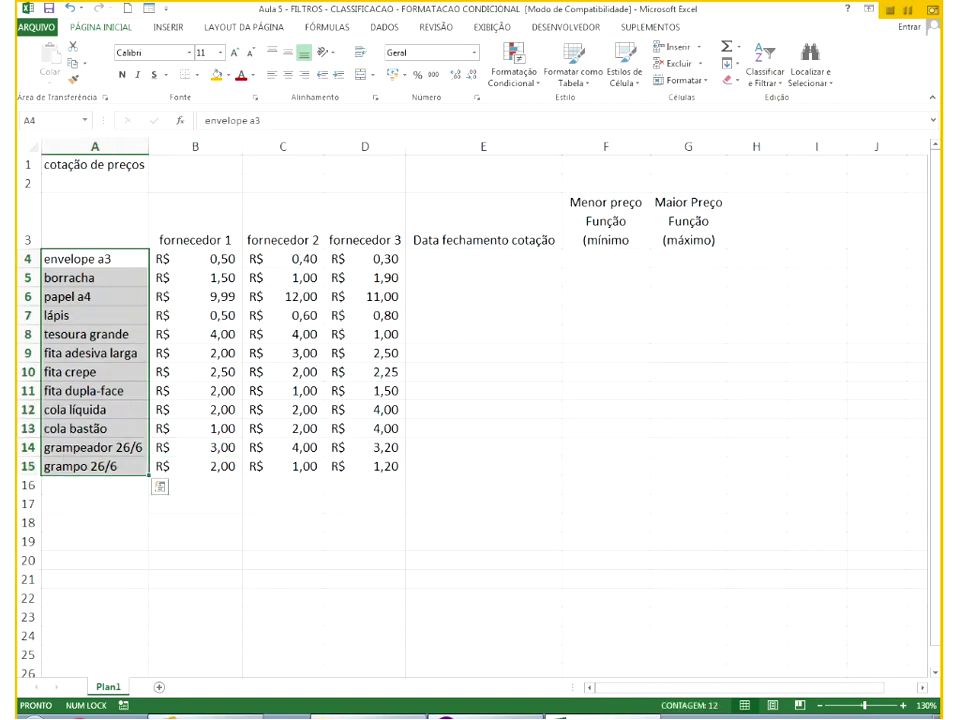
click(195, 146)
right_click(201, 263)
click(201, 263)
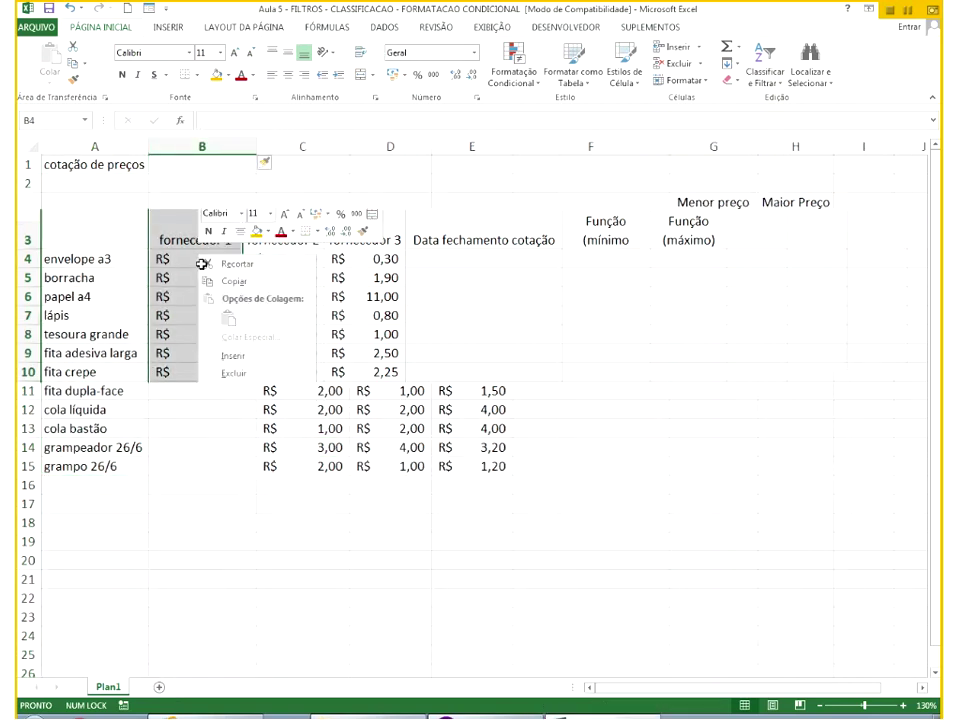
Enter =PRI.MAIÚSCULA(A4) in B4 and fill the formula down to B15.
text(=)
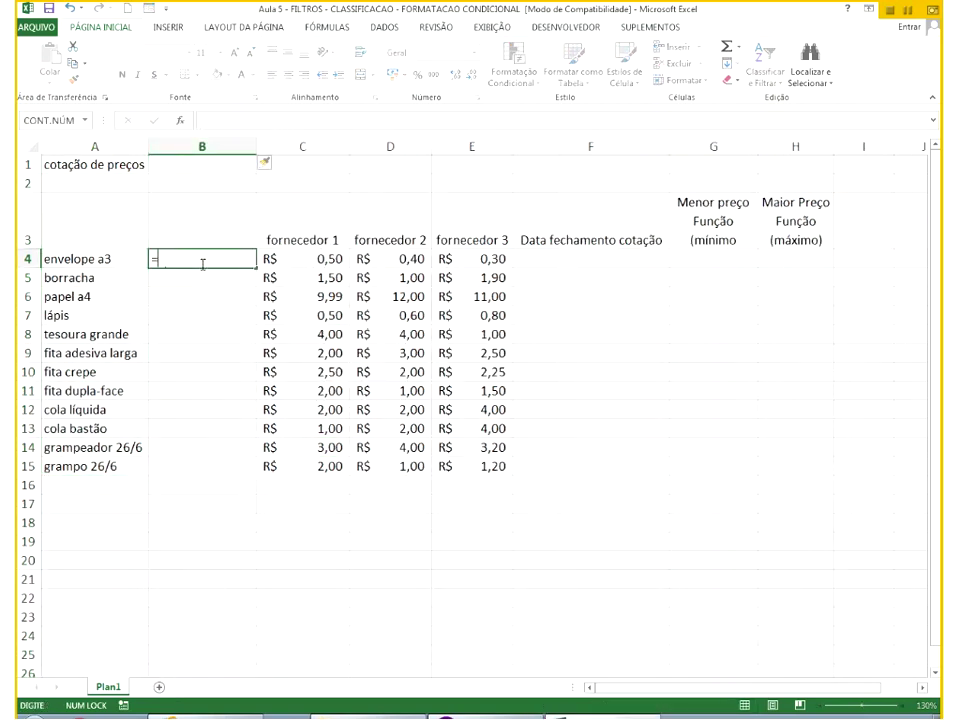
text(pri)
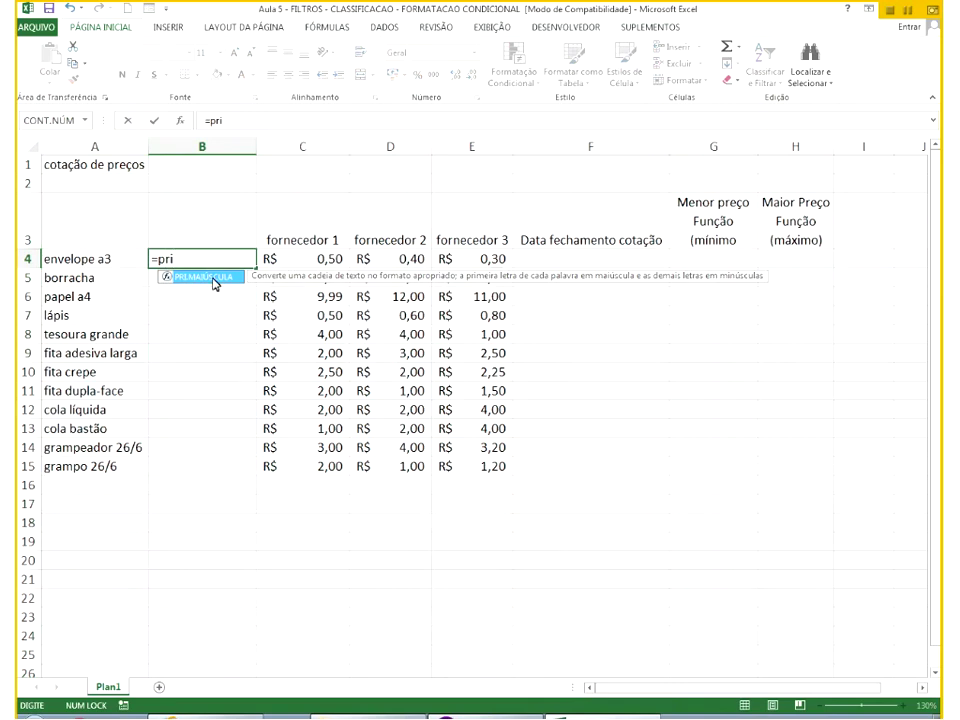
double_click(212, 277)
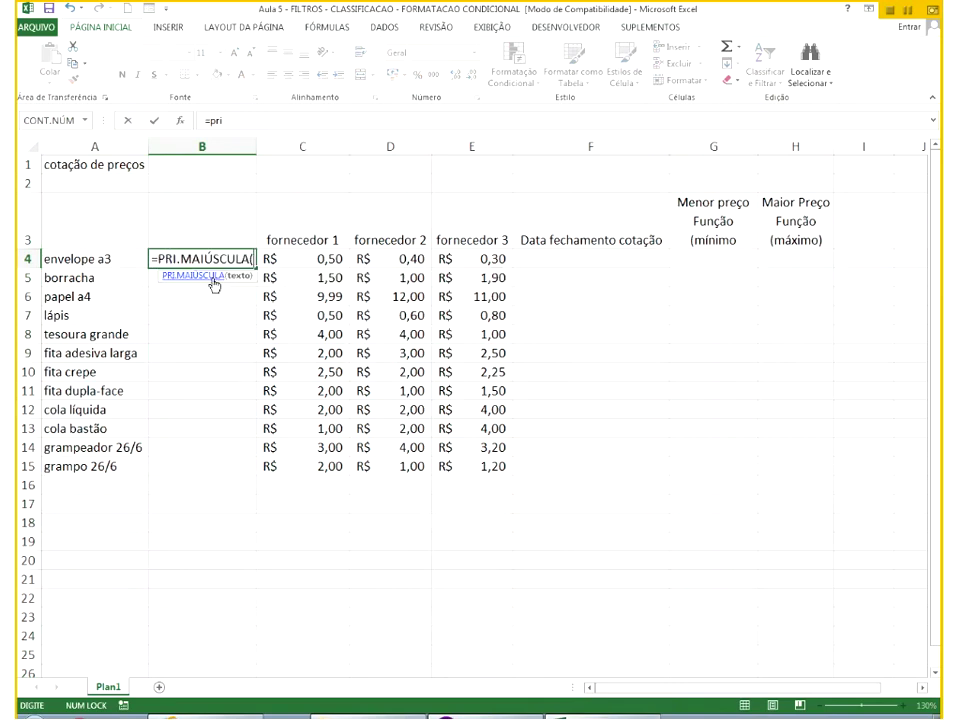
click(86, 259)
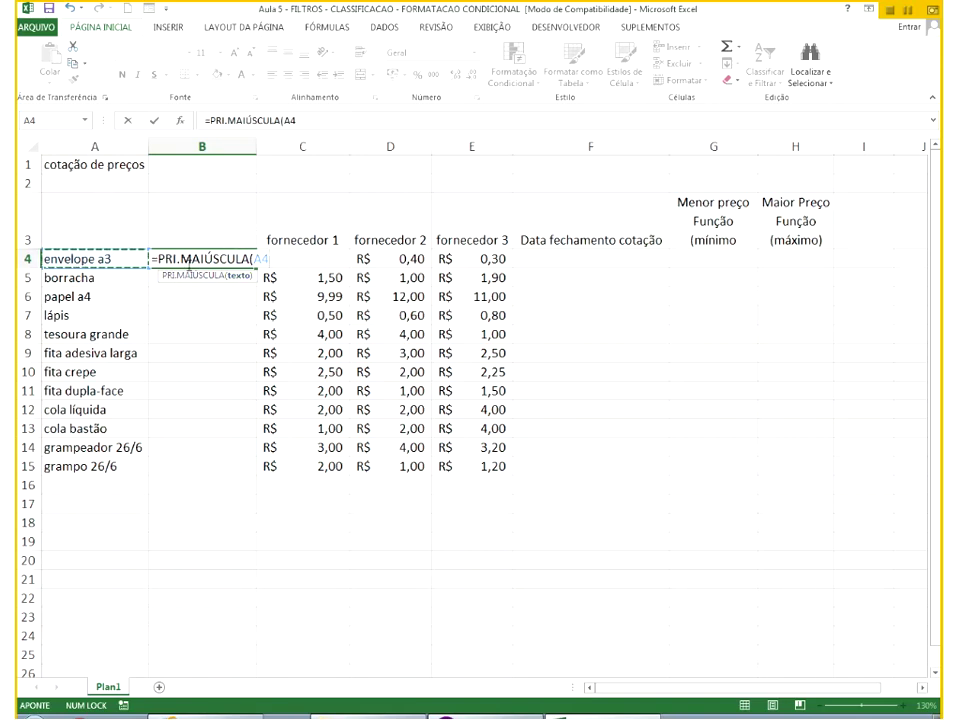
key(Return)
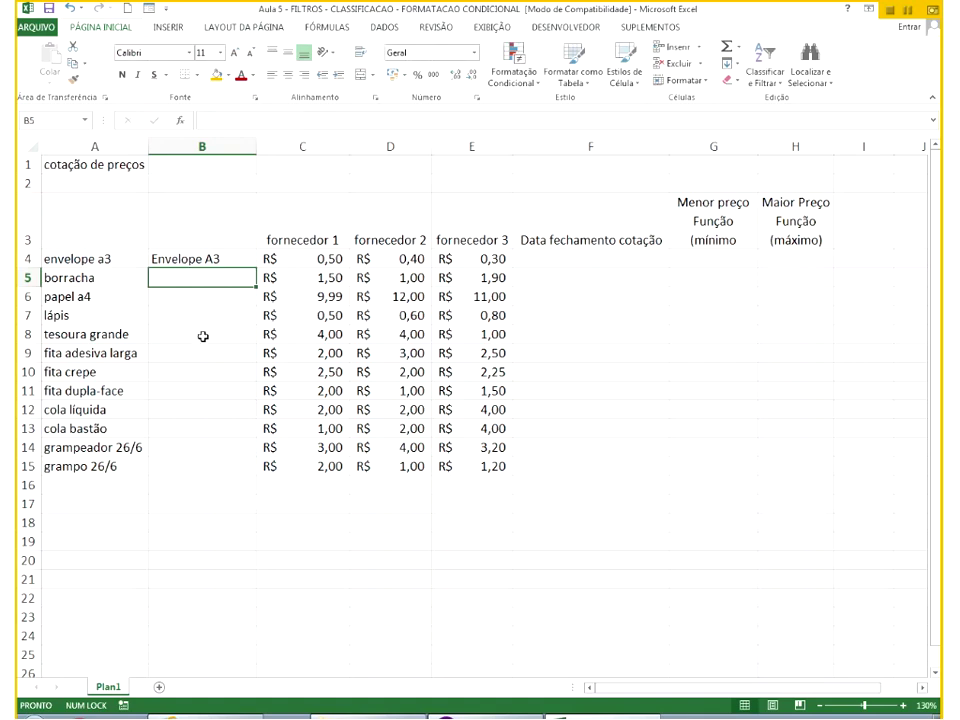
click(224, 260)
drag(256, 268, 244, 484)
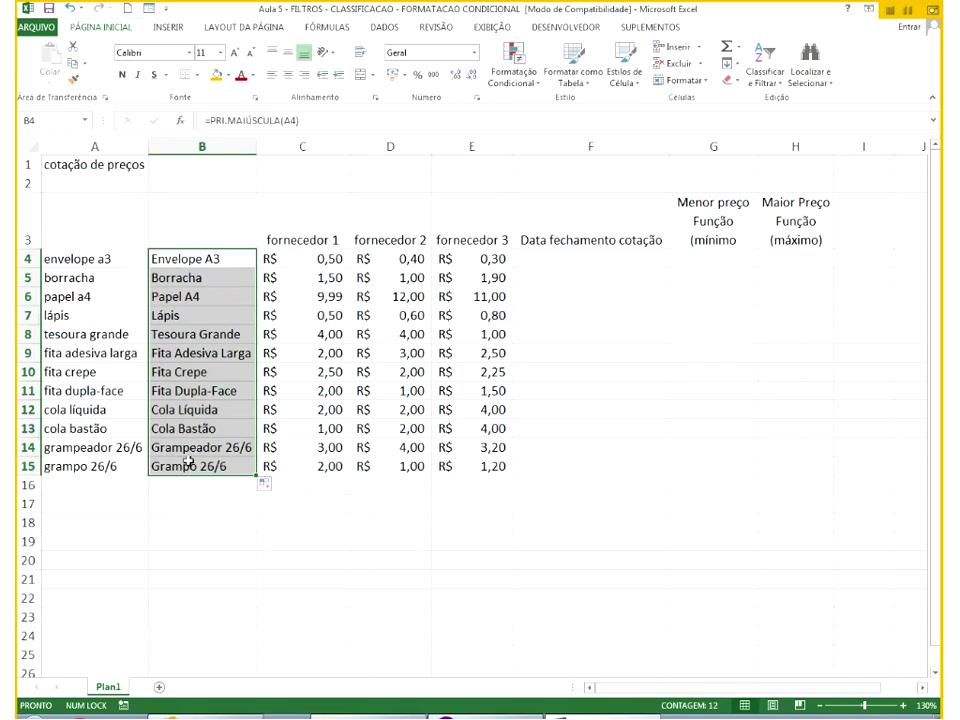
Try to replace the item names in A4:A15 with a regular copy of the formulas in B4:B15.
right_click(172, 316)
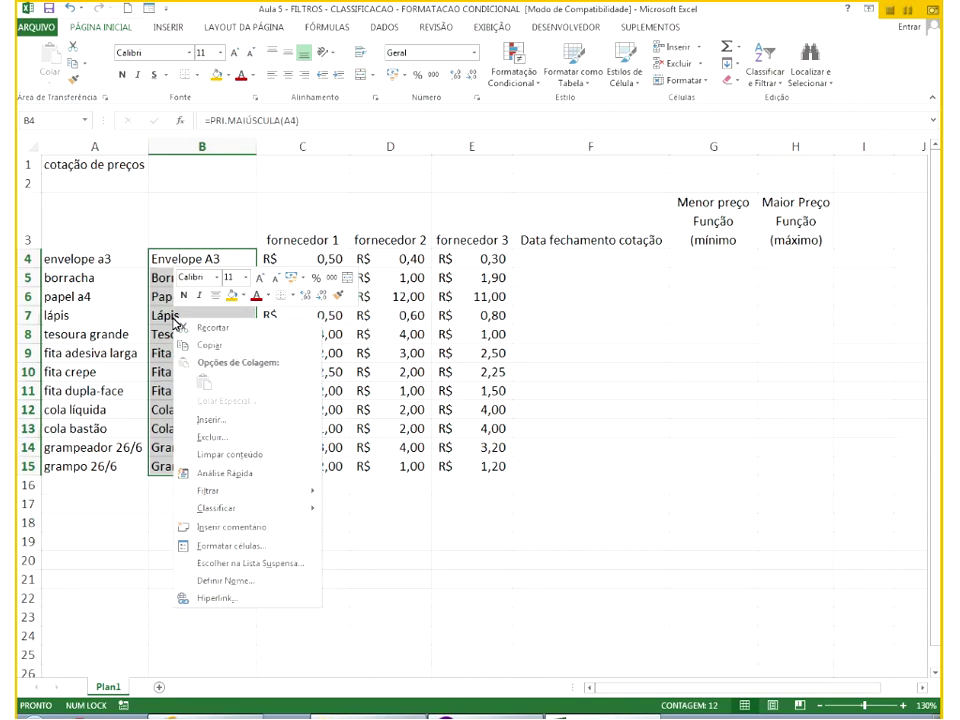
click(186, 343)
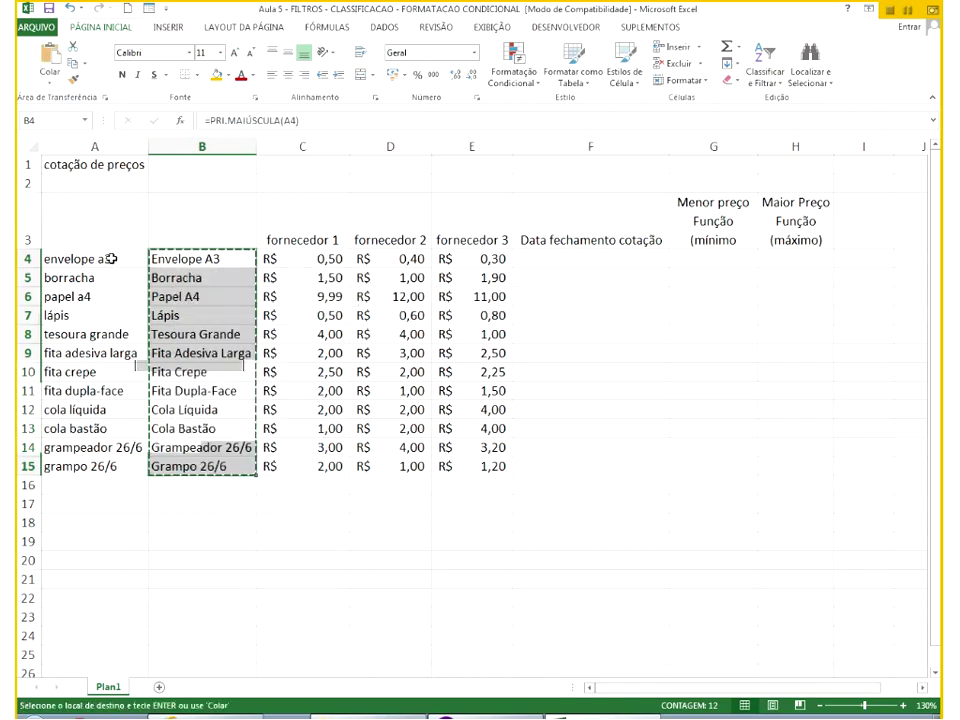
key(ctrl+v)
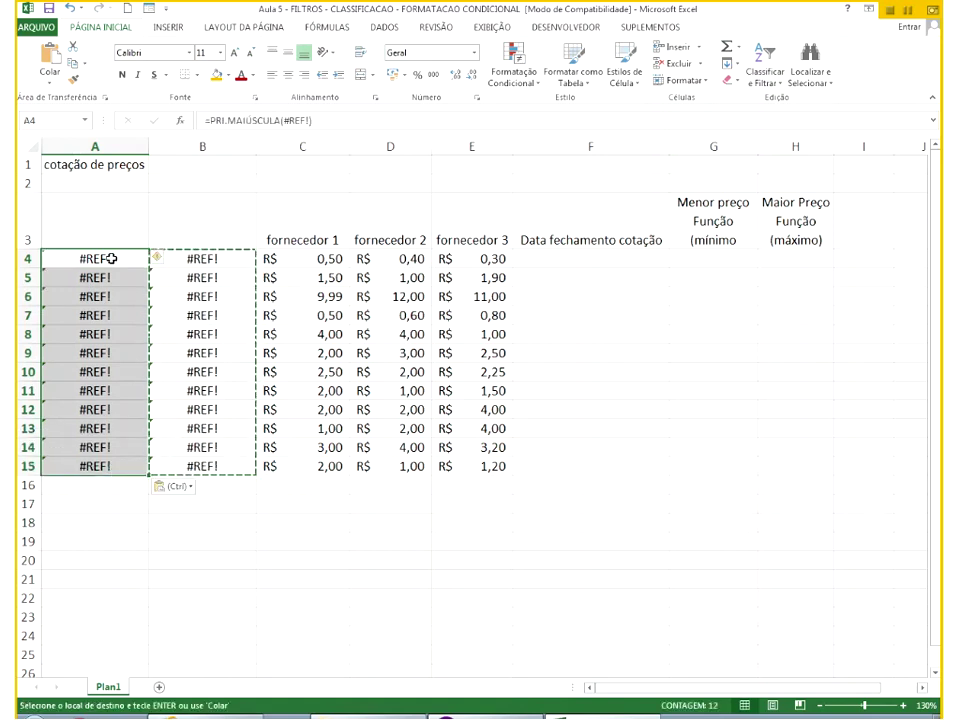
Examine the pasted formulas in column A and compare them with those in B7 and B4.
click(132, 296)
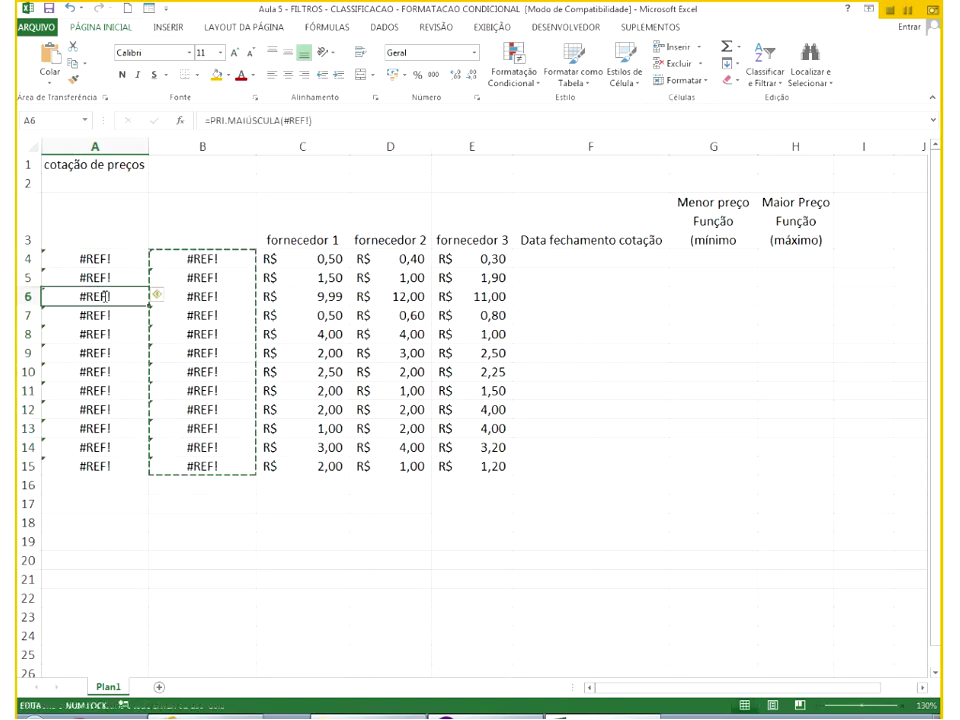
double_click(97, 296)
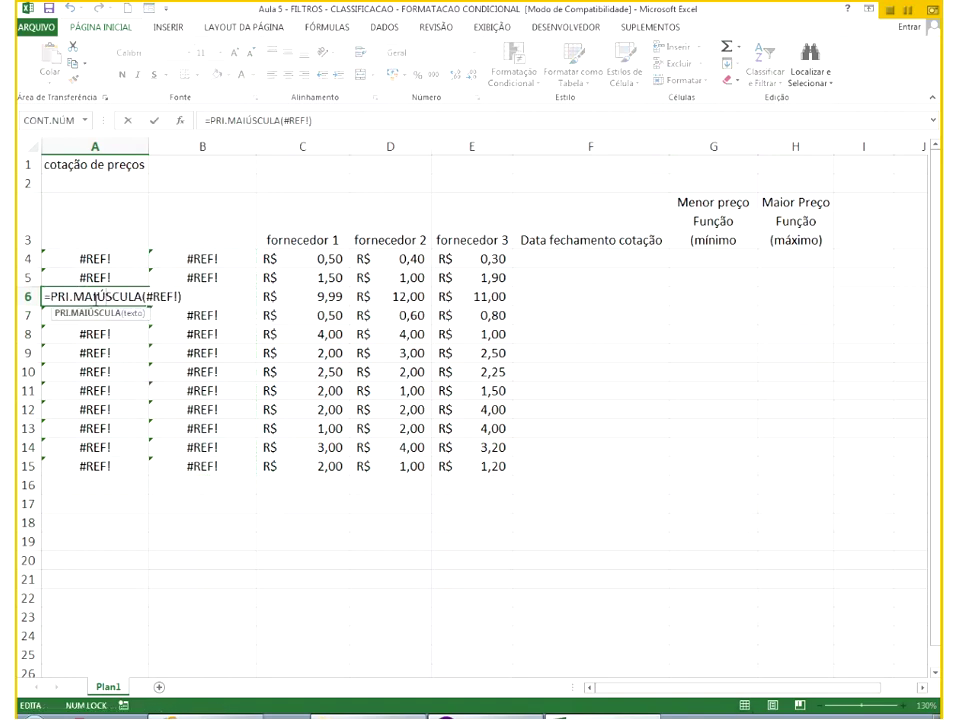
click(205, 322)
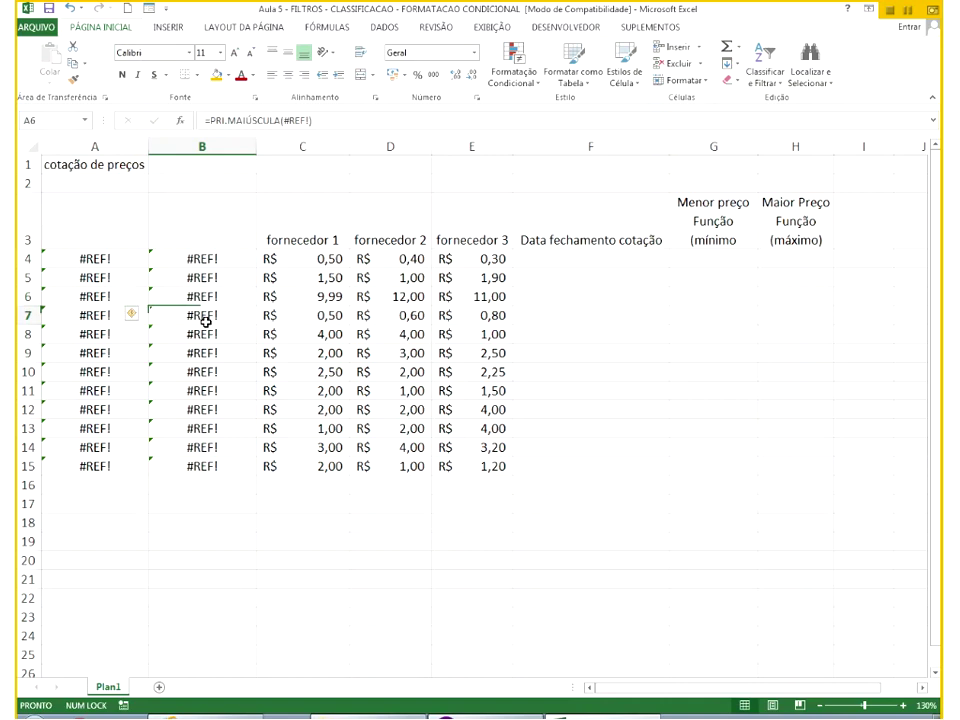
double_click(205, 322)
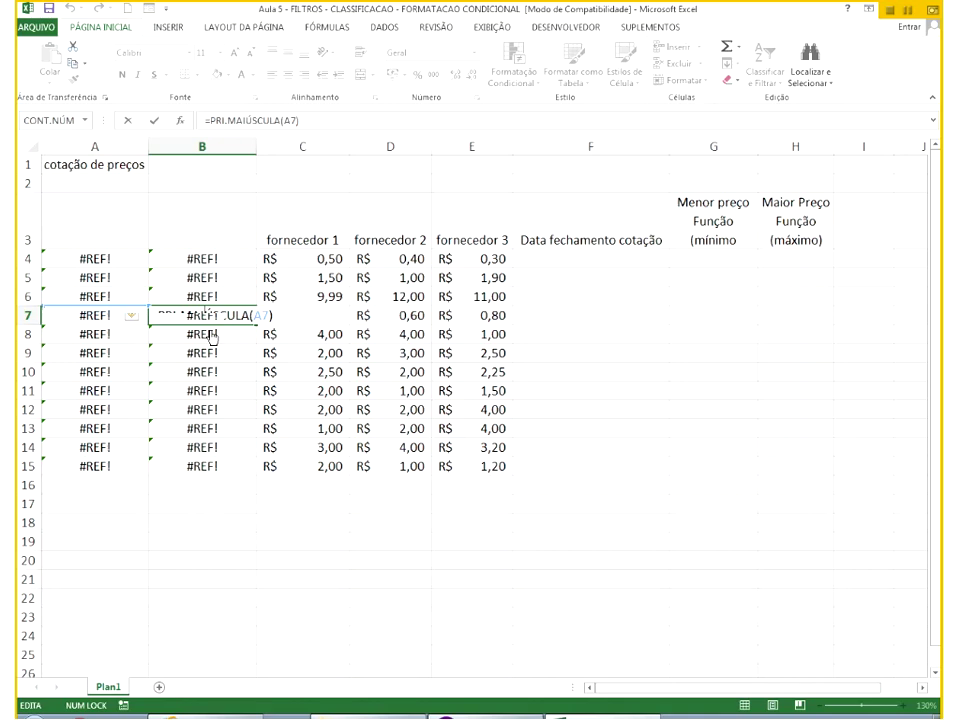
click(211, 318)
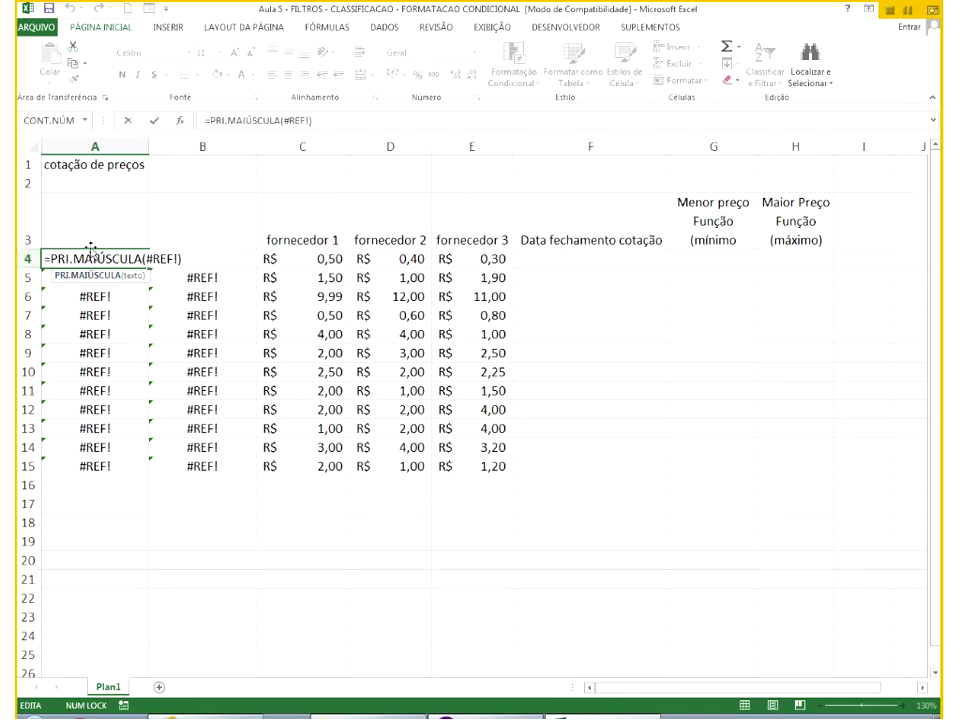
key(Escape)
double_click(206, 258)
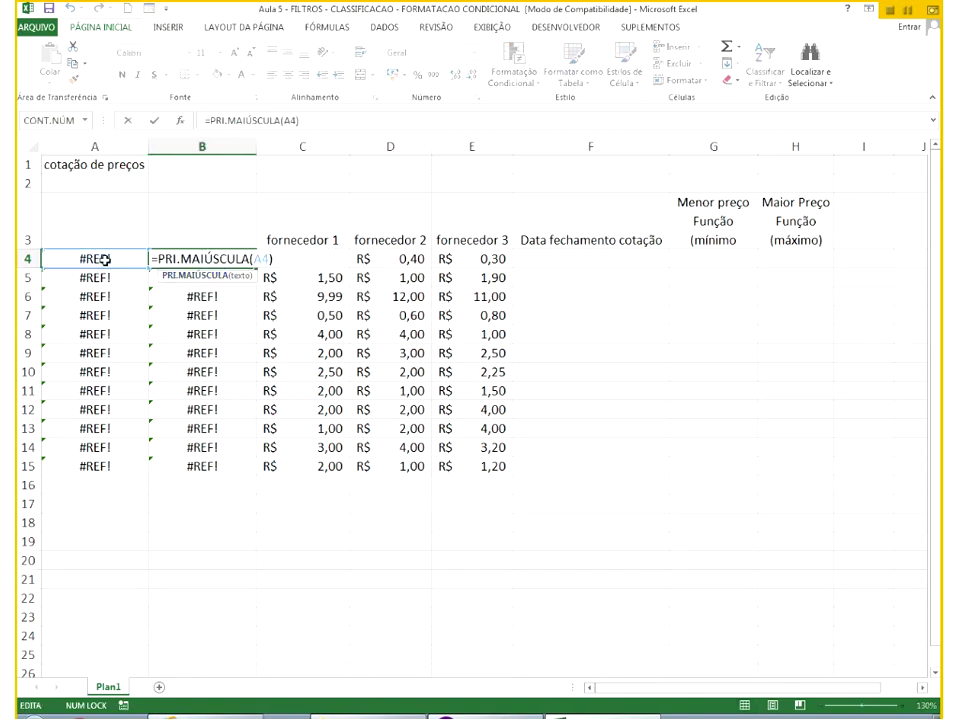
key(Escape)
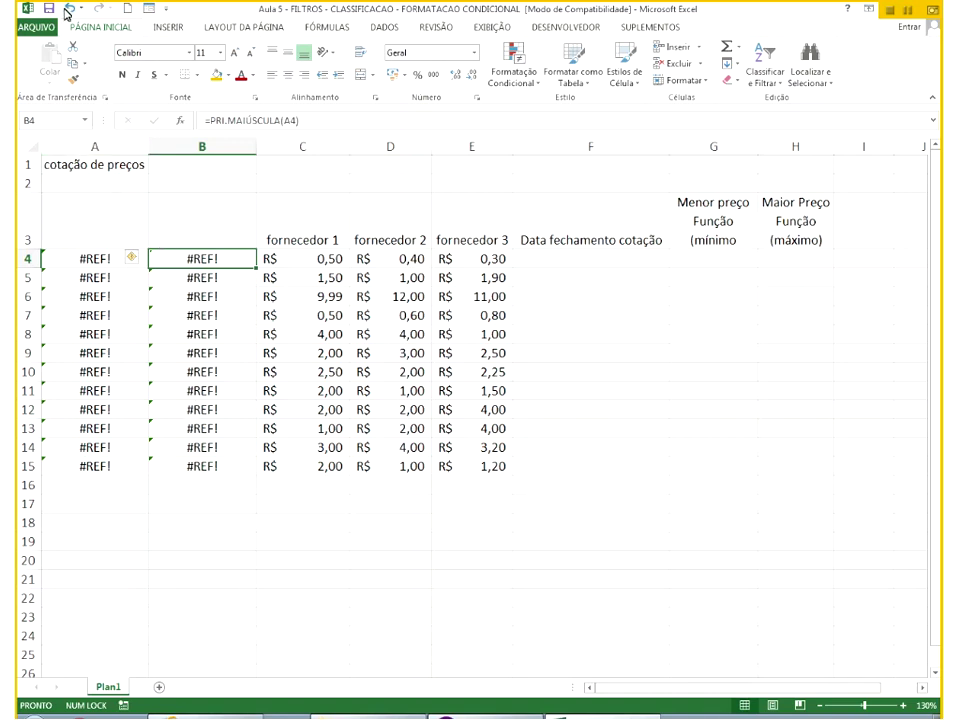
Undo the regular paste over the item names in A4:A15.
click(66, 8)
key(ctrl+z)
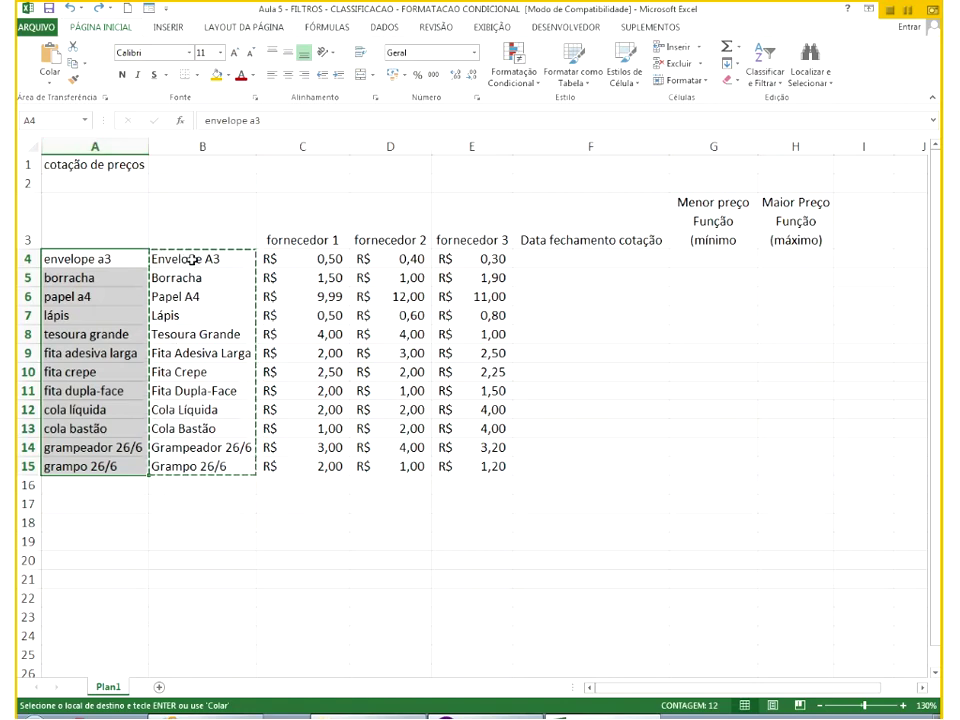
Copy B4:B15 and paste only its values over the item names in A4:A15.
drag(197, 258, 193, 462)
right_click(193, 462)
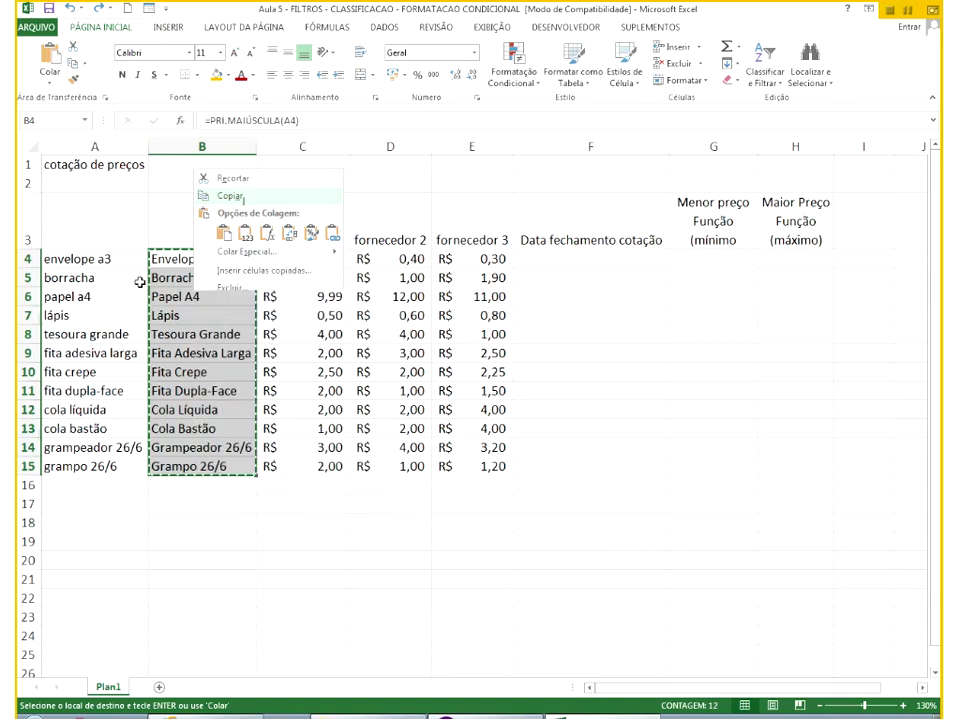
drag(116, 259, 96, 461)
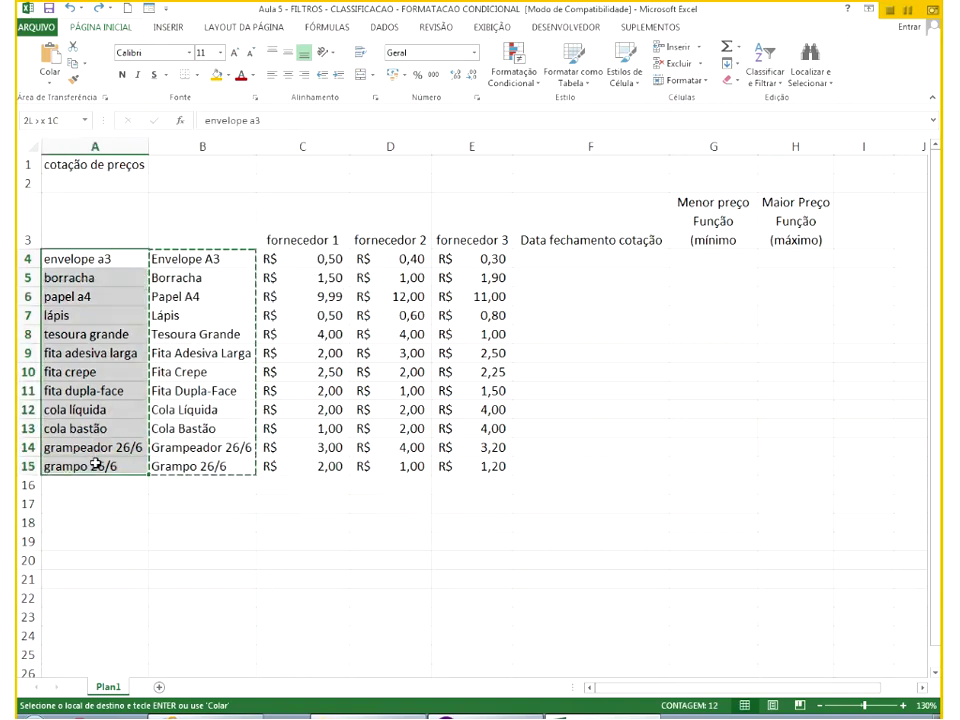
right_click(62, 317)
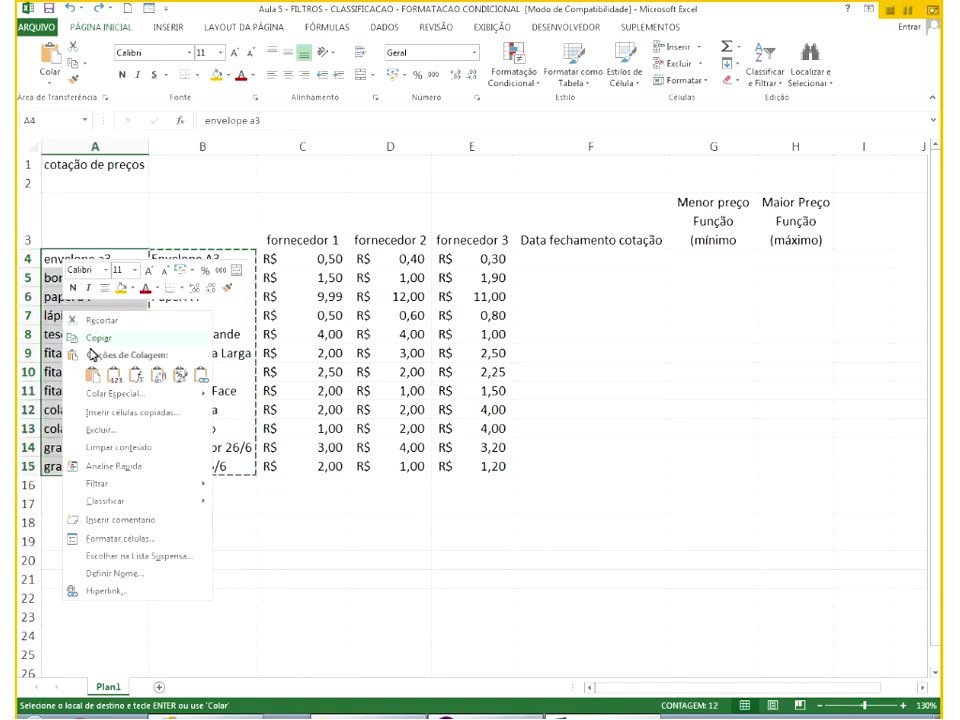
mouse_move(110, 400)
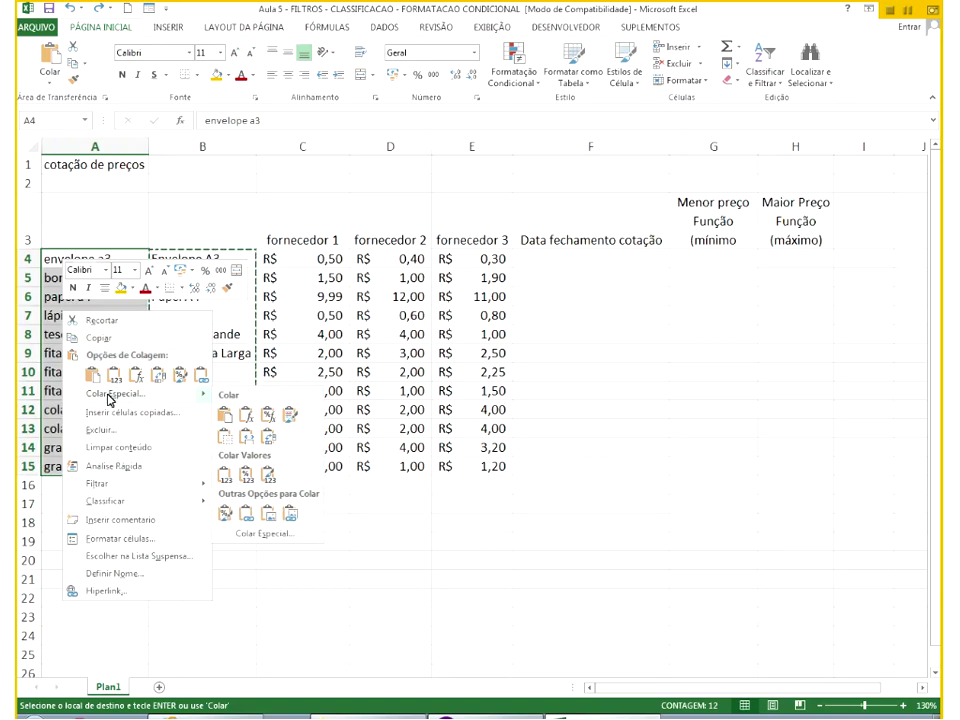
click(227, 478)
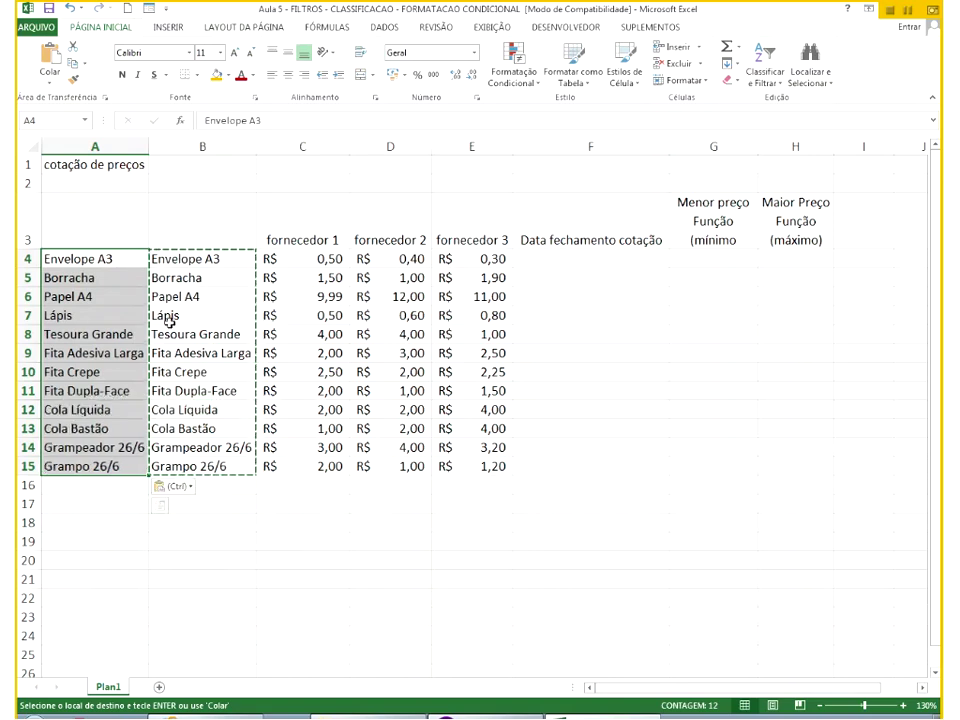
Compare the contents of A8 and B8 to check which cell holds plain text and which holds a formula.
click(125, 465)
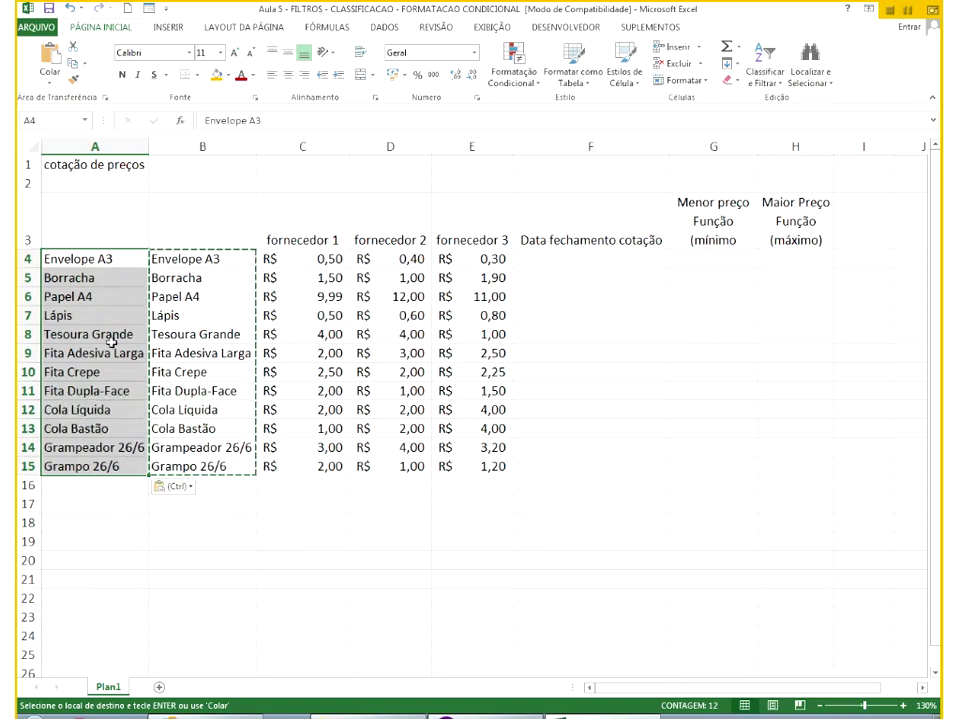
double_click(111, 336)
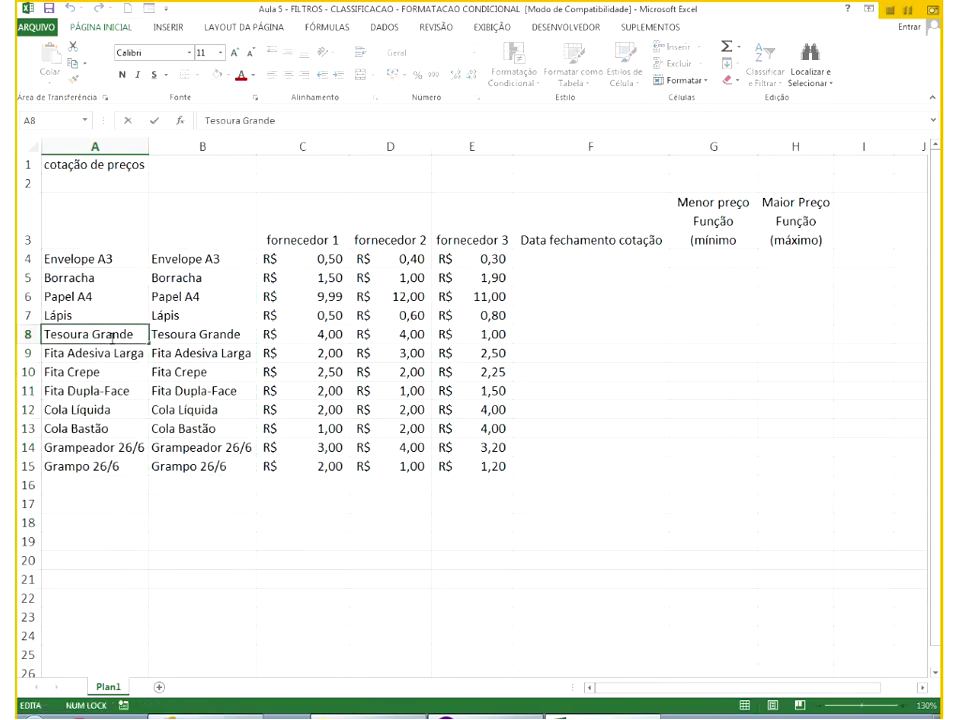
click(170, 333)
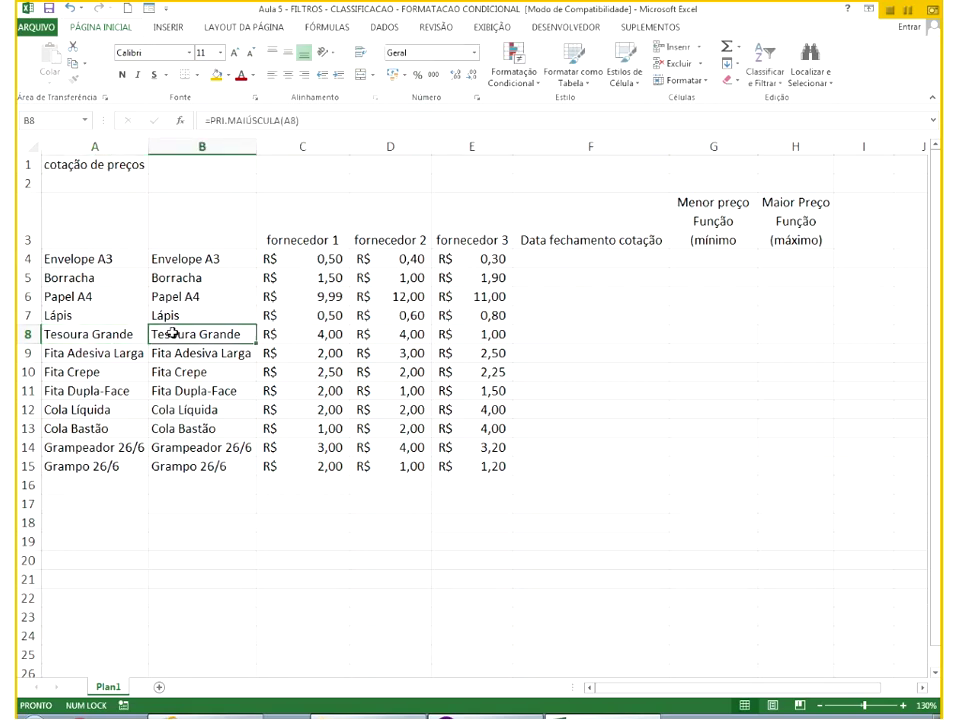
double_click(198, 333)
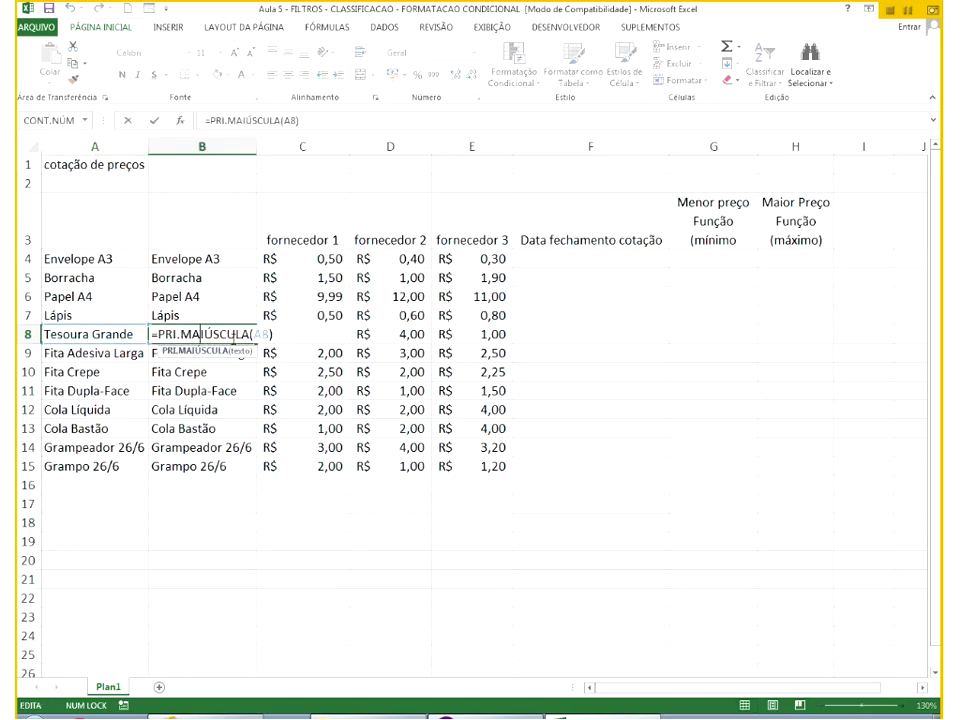
key(Escape)
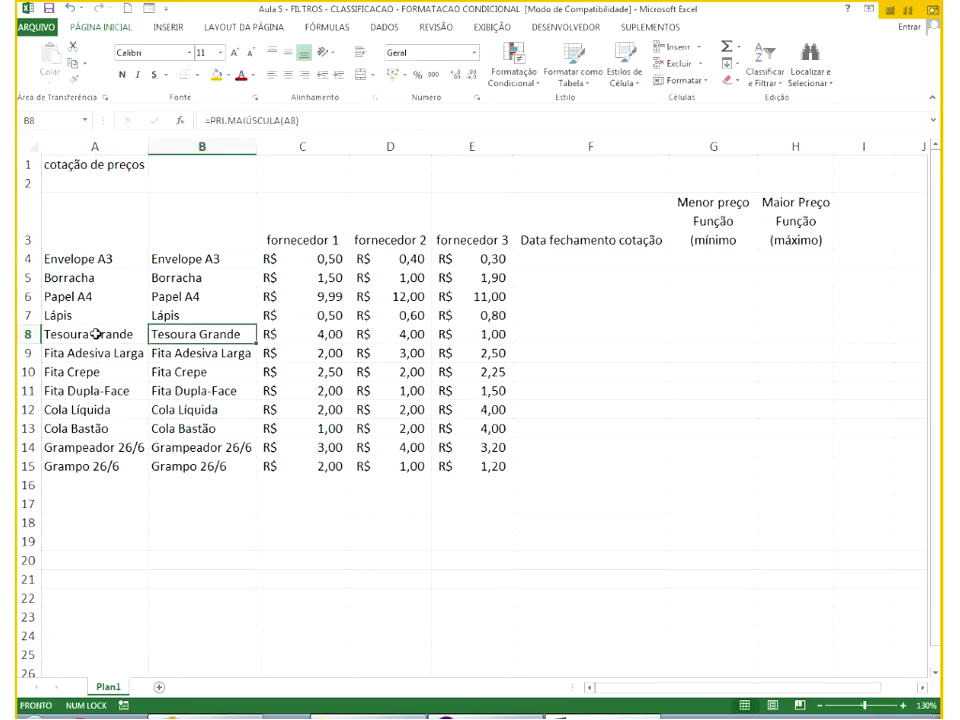
Delete helper column B with the PRI.MAIÚSCULA formulas.
click(190, 259)
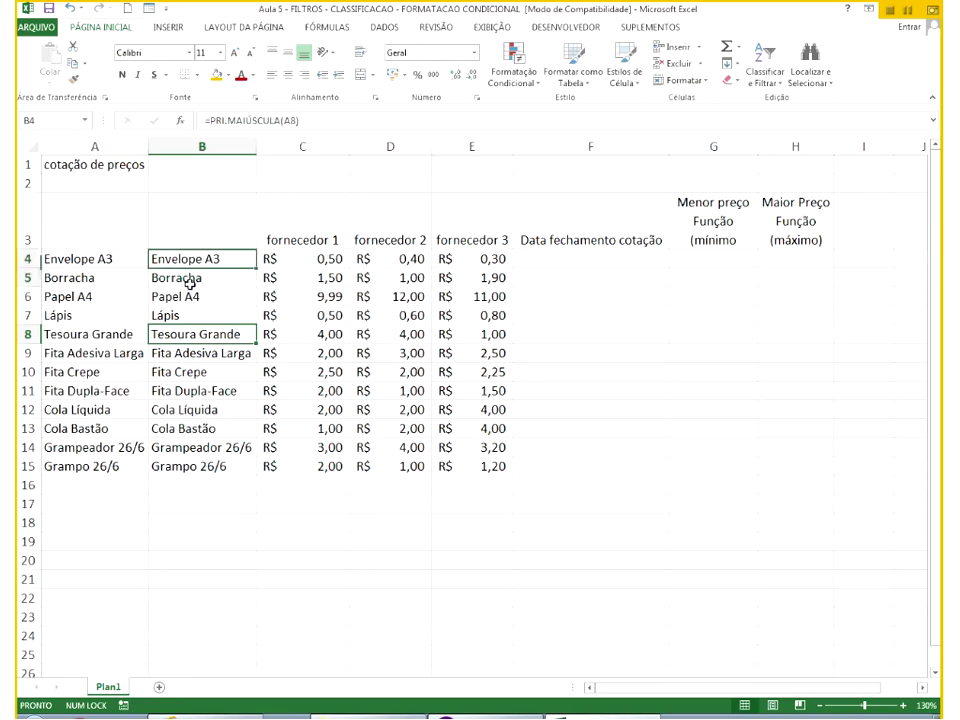
shift+click(190, 428)
click(187, 146)
right_click(191, 250)
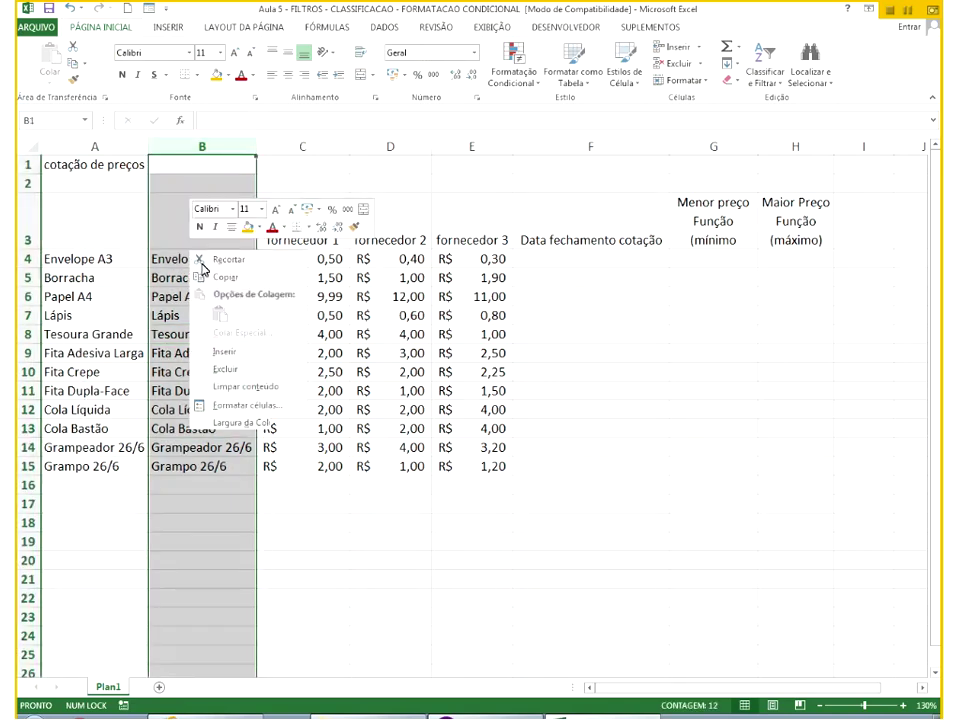
click(250, 371)
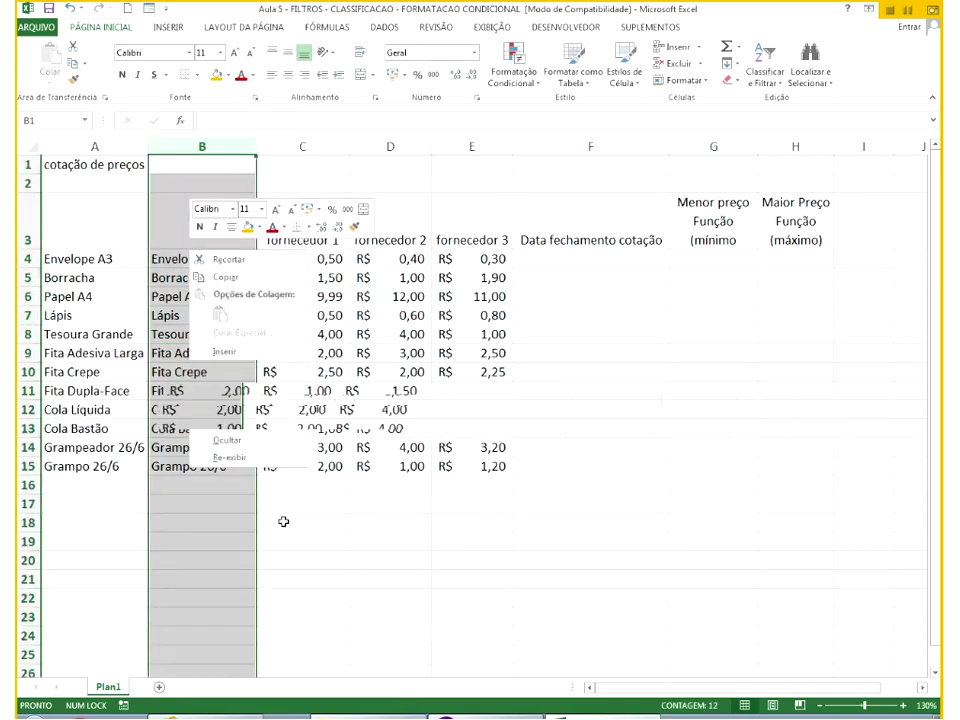
click(312, 578)
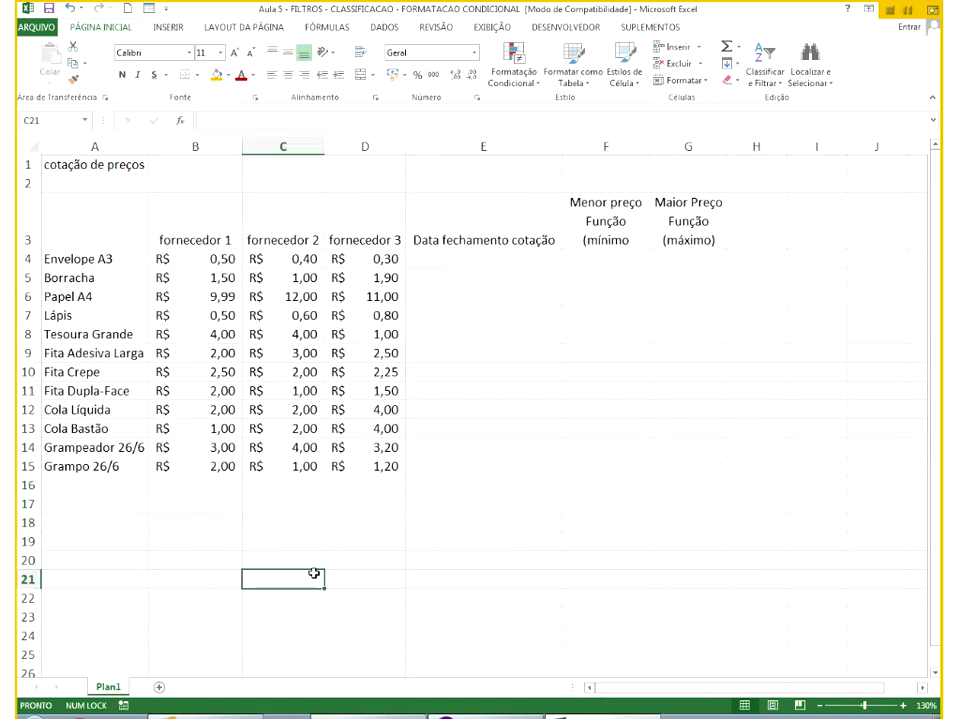
Capitalize the first supplier header in B3 so it reads "Fornecedor 1".
click(162, 243)
key(F2)
key(Home)
key(Delete)
text(F)
key(Return)
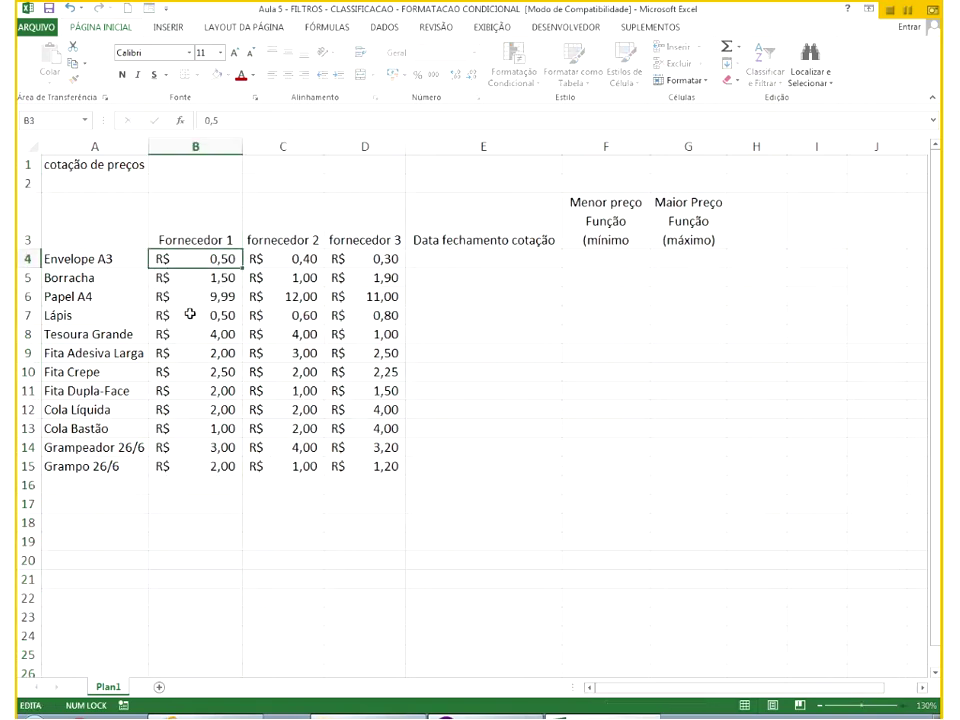
Capitalize the second supplier header in C3 so it reads "Fornecedor 2".
key(Up)
key(Right)
key(F2)
key(Home)
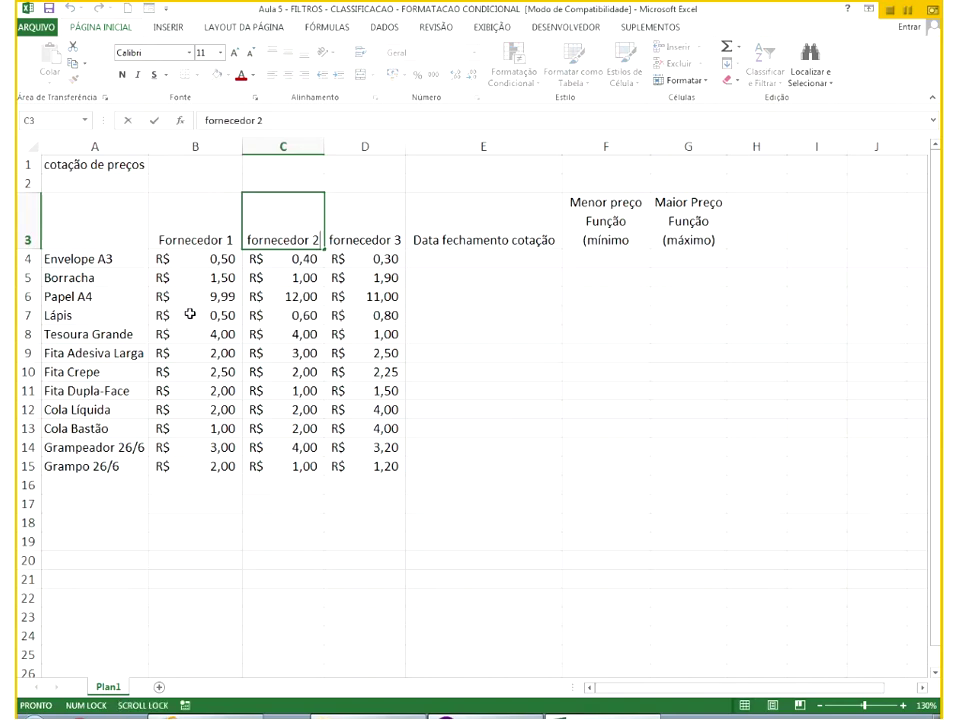
key(Delete)
key(Return)
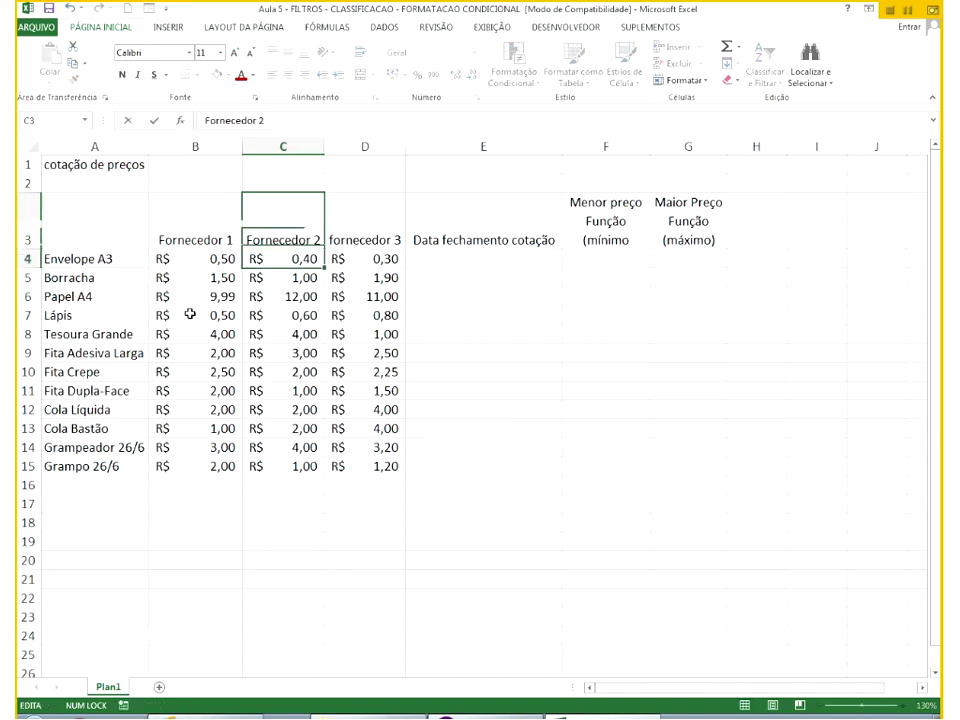
Capitalize the third supplier header in D3 so it reads "Fornecedor 3".
key(Up)
key(Right)
key(F2)
key(Home)
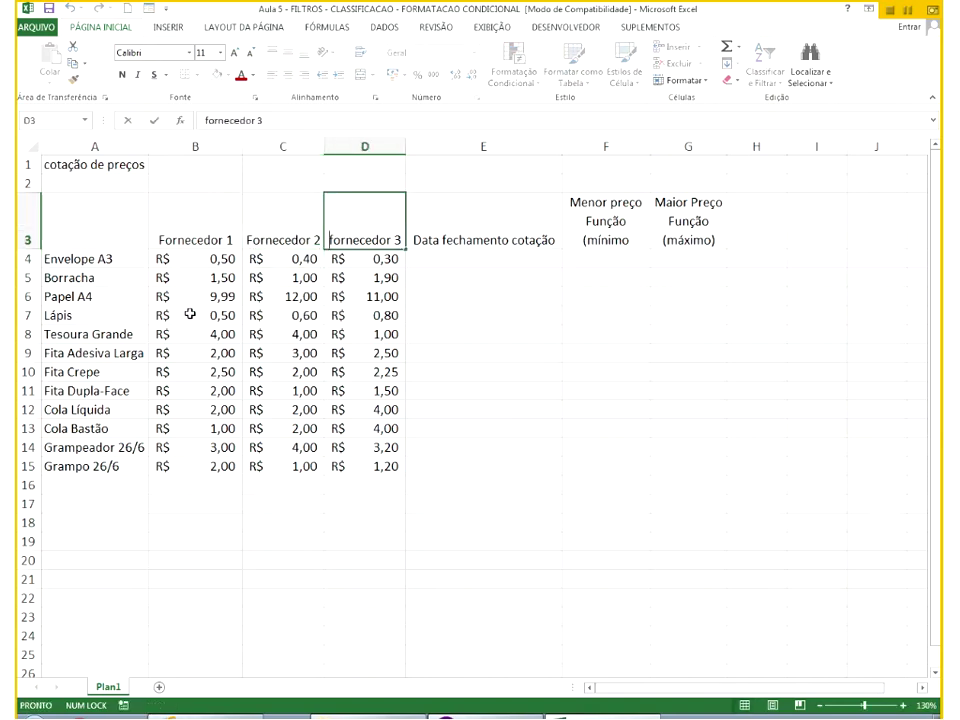
key(Delete)
text(F)
key(Return)
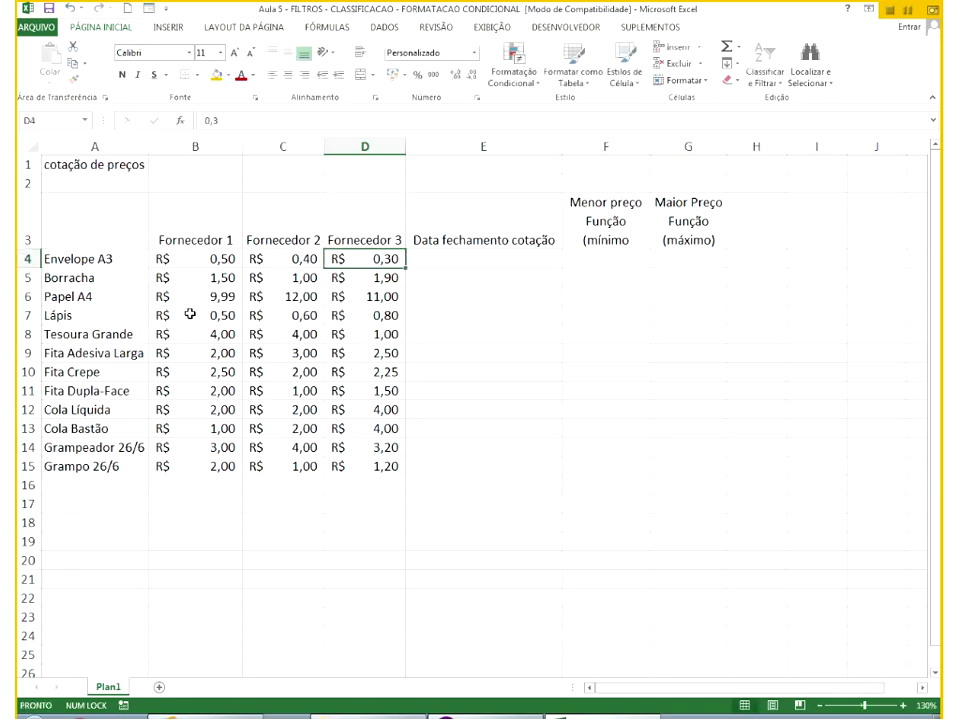
Merge and center the title across A1:G2 and enlarge its font to size 16.
drag(134, 164, 656, 183)
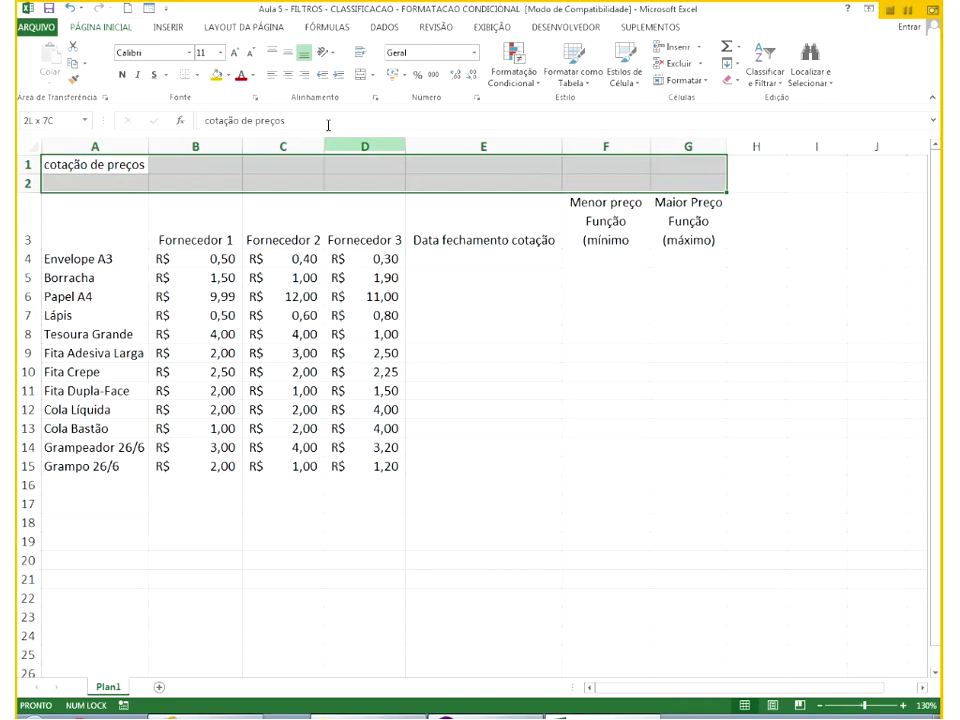
click(361, 77)
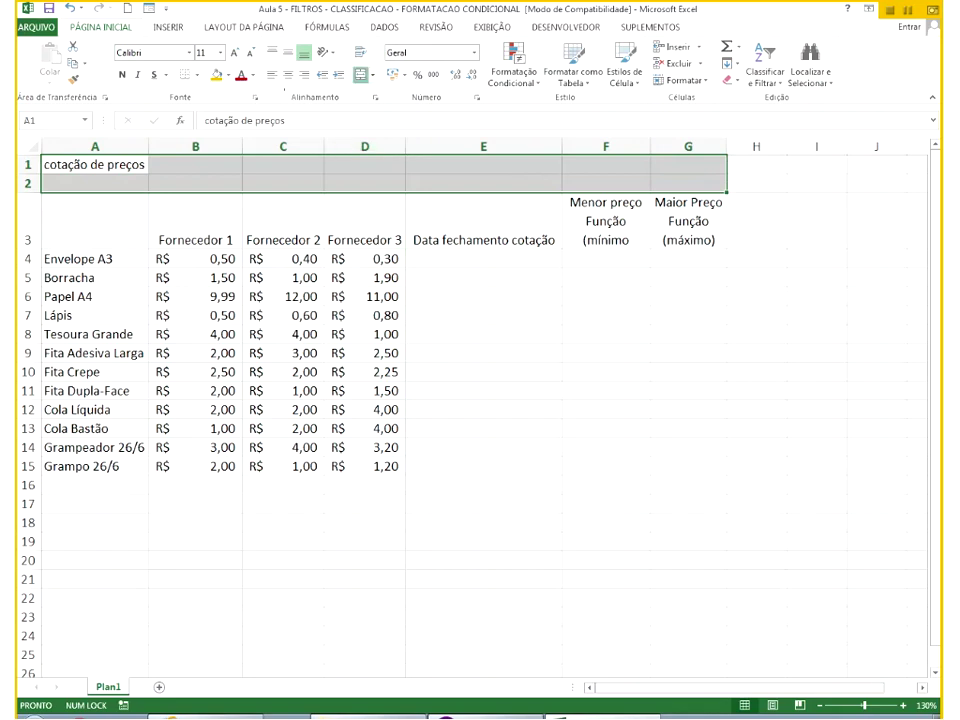
click(238, 54)
click(238, 54)
click(238, 54)
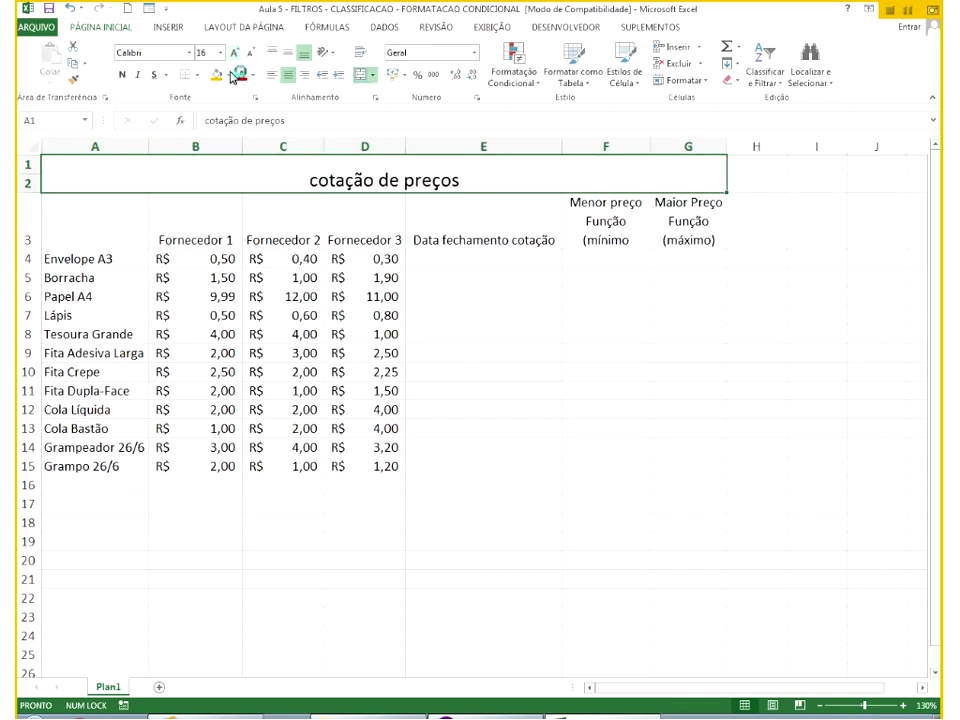
Color the title text dark blue and capitalize it to read "Cotação de preços".
click(253, 76)
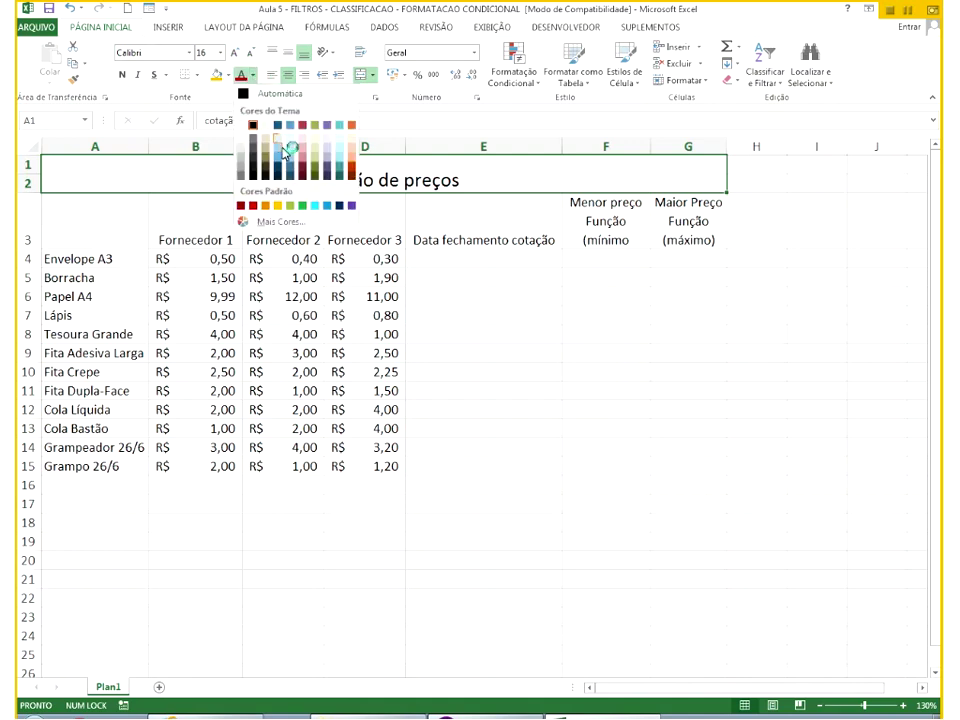
click(259, 167)
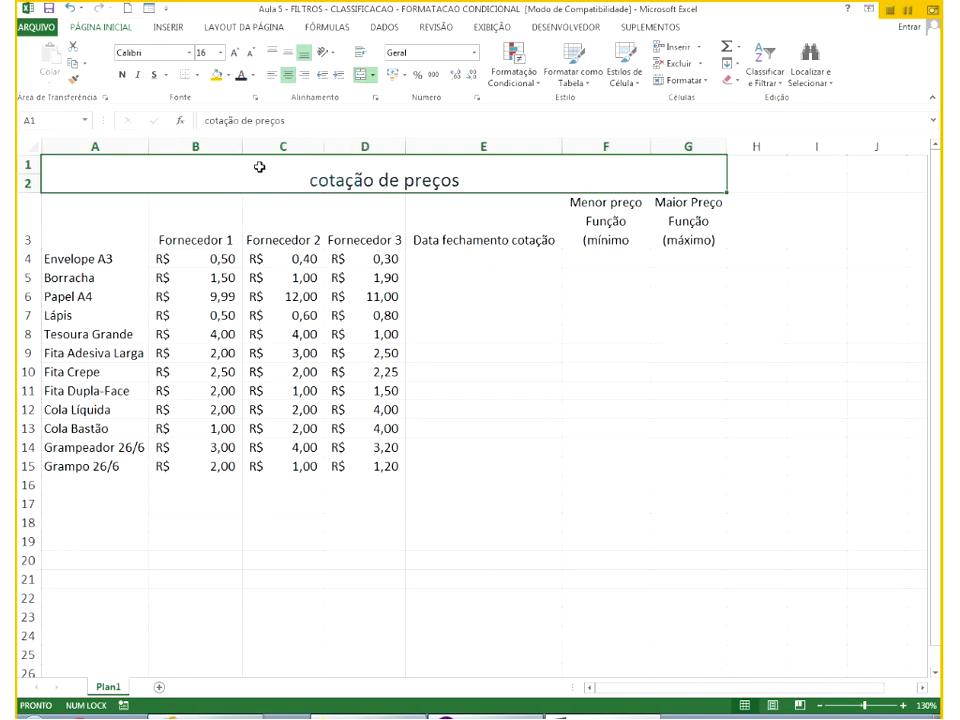
key(F2)
key(Home)
key(Delete)
text(C)
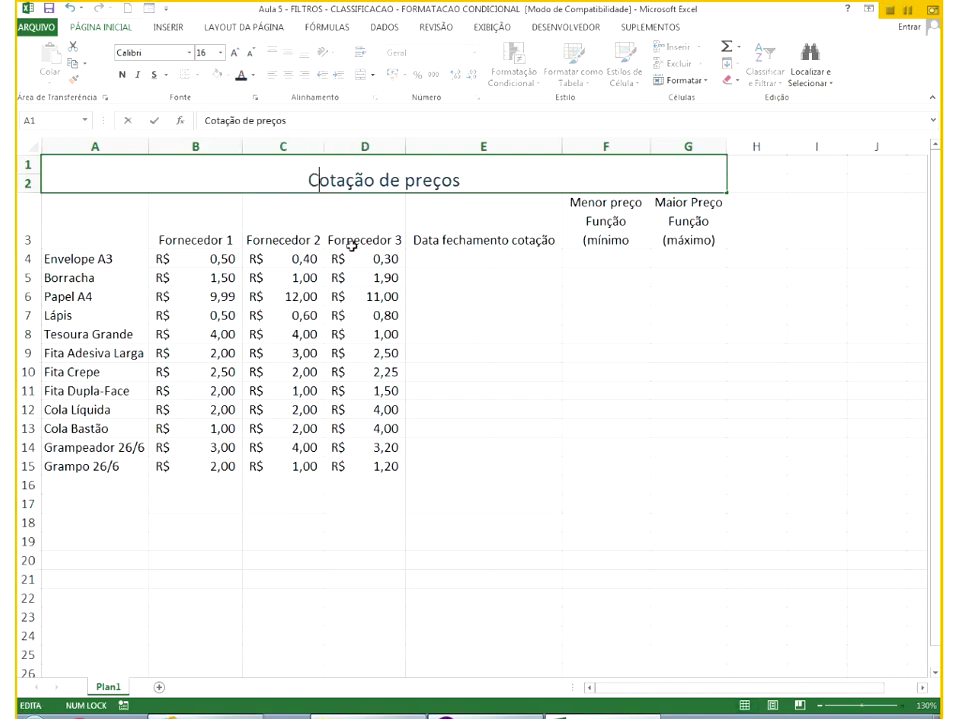
click(375, 176)
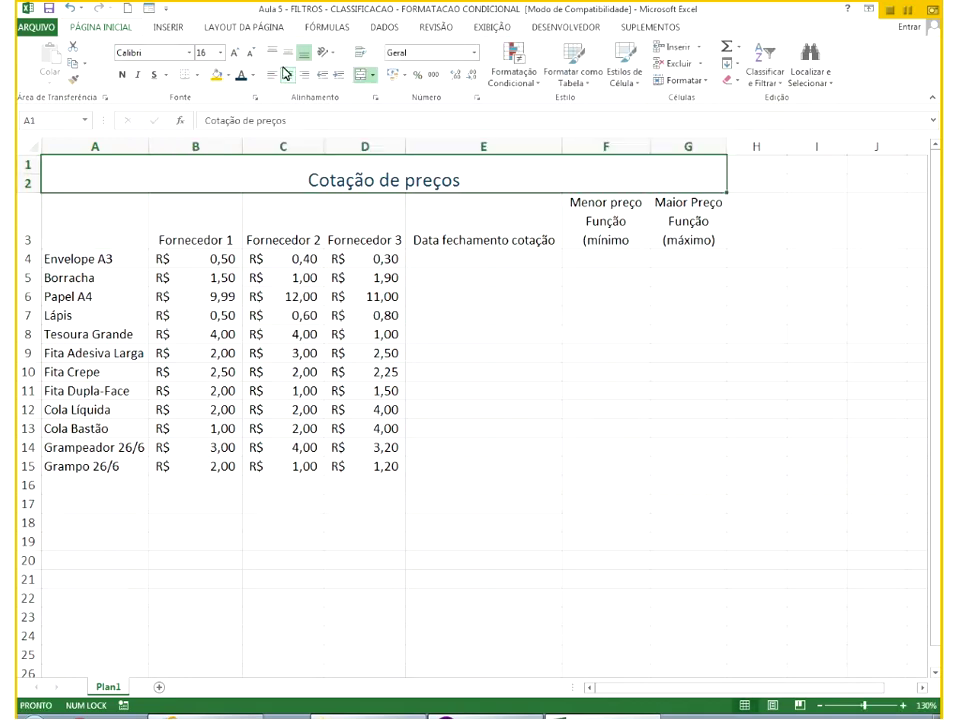
Middle-align the title vertically and give its merged cell a very dark blue fill.
click(229, 76)
click(264, 123)
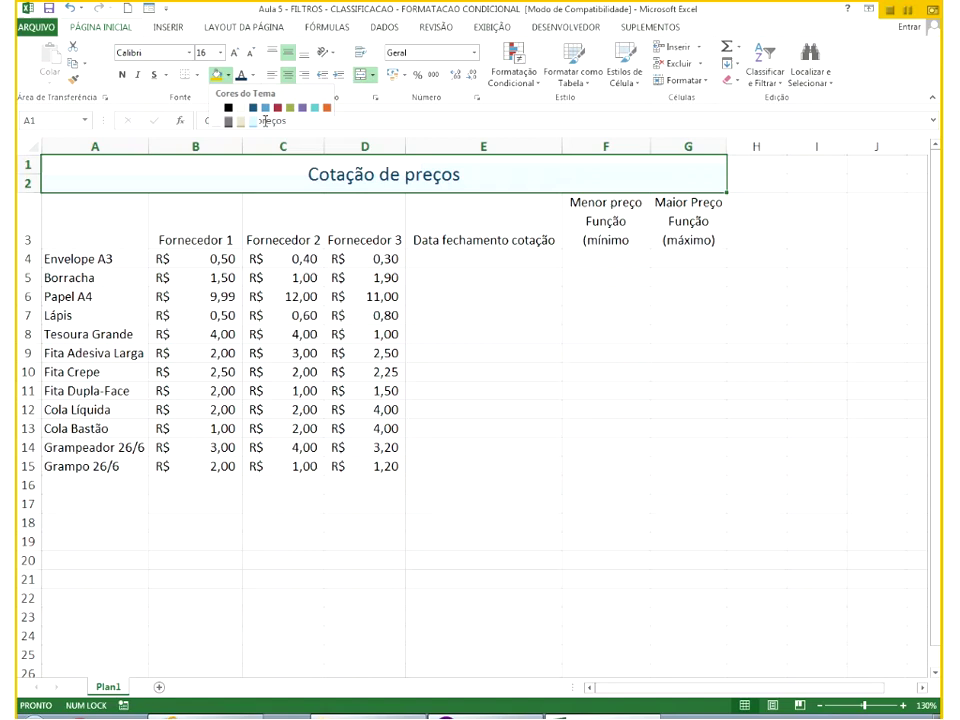
click(229, 77)
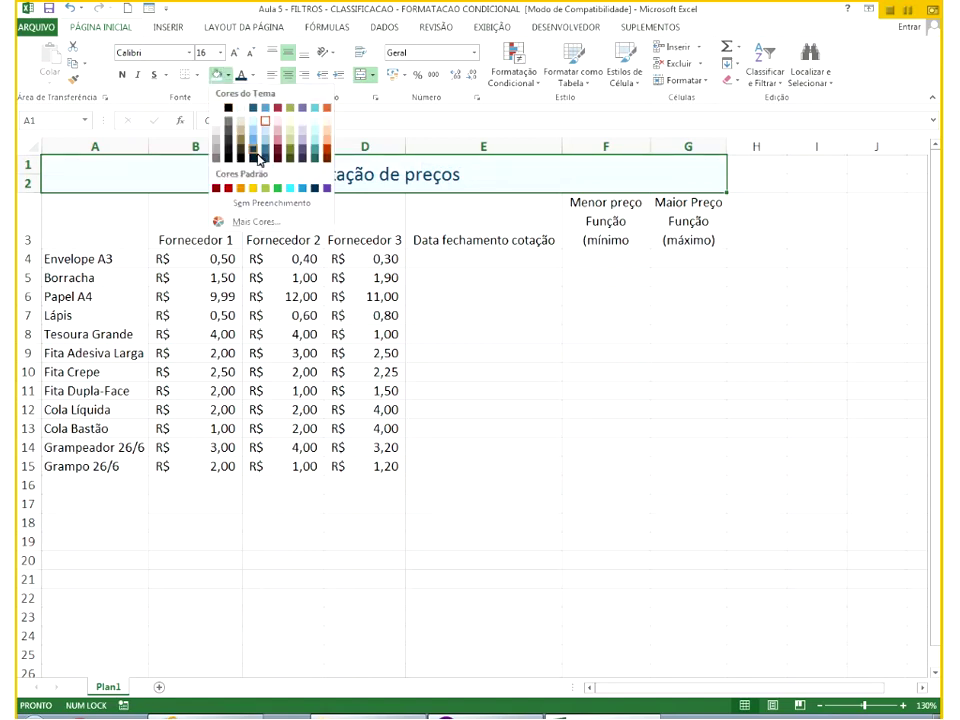
click(256, 157)
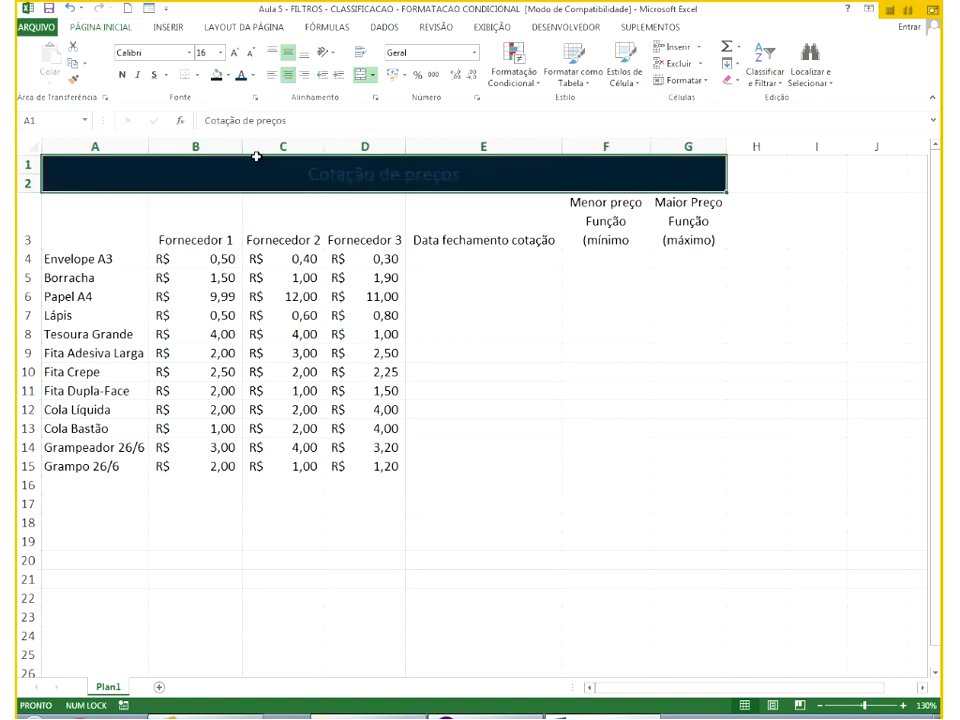
Make the title text white and bold.
click(254, 77)
click(242, 144)
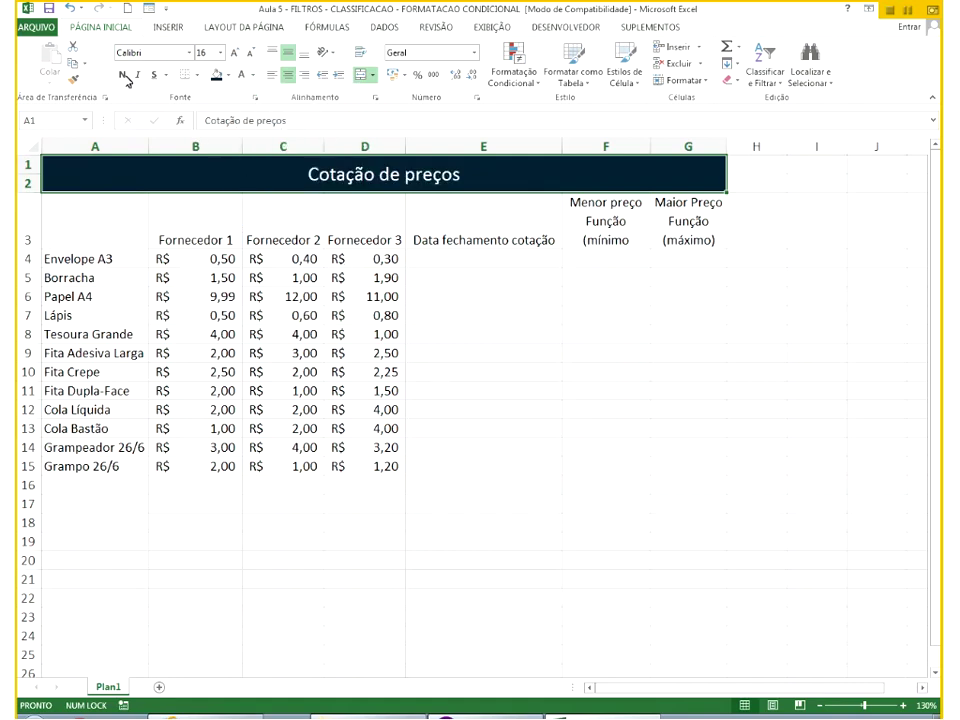
click(470, 315)
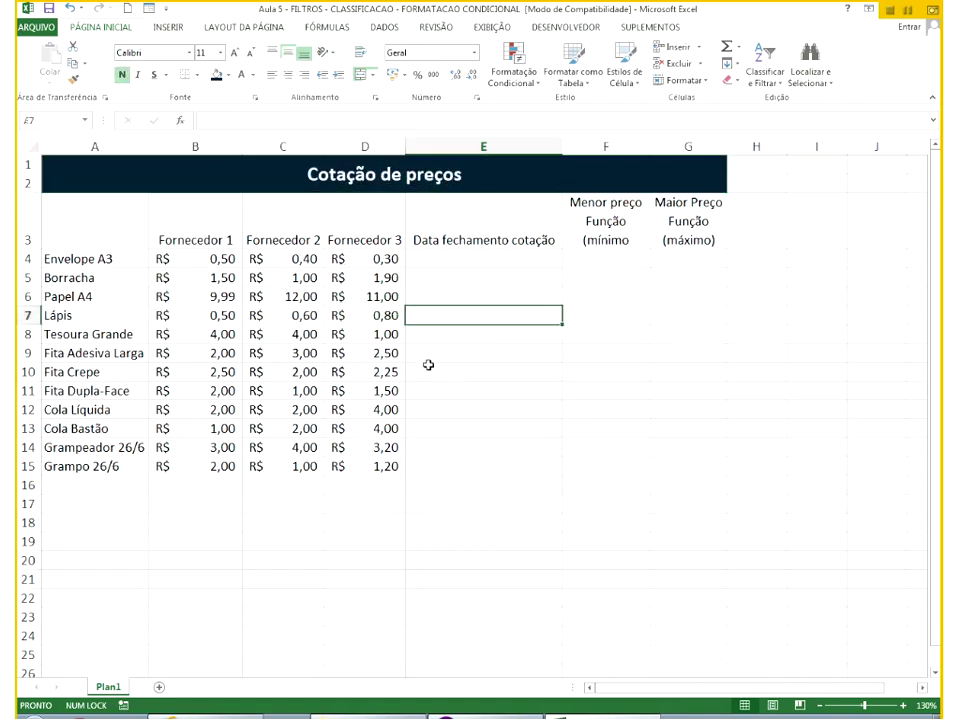
Enter the header "Item" in A3 and make the headers in A3:G3 bold.
click(81, 231)
text(Item)
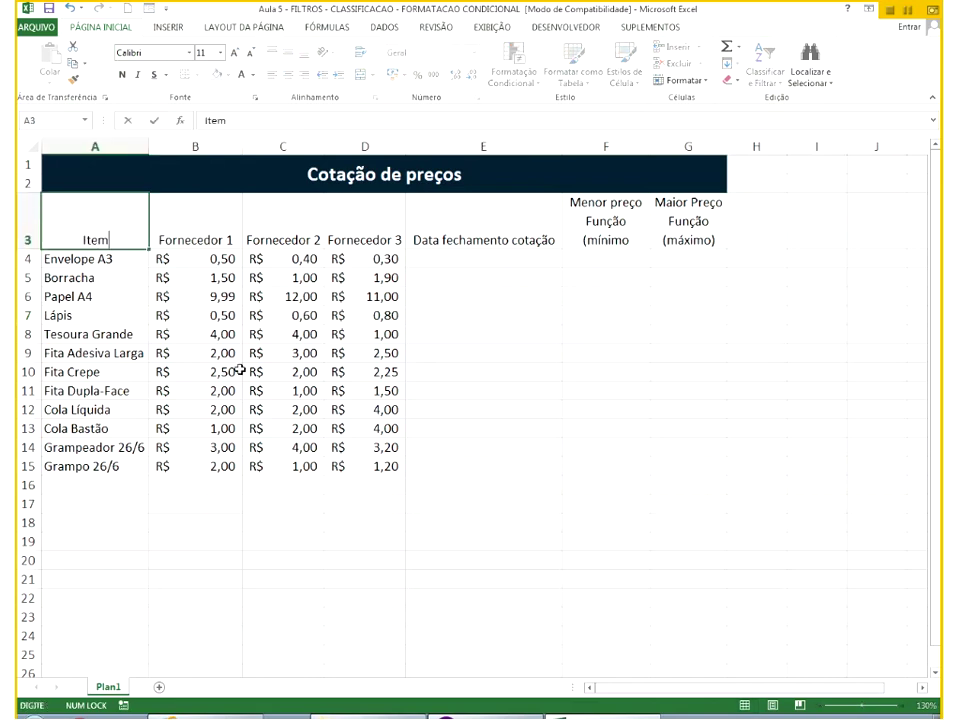
key(Return)
drag(133, 221, 663, 229)
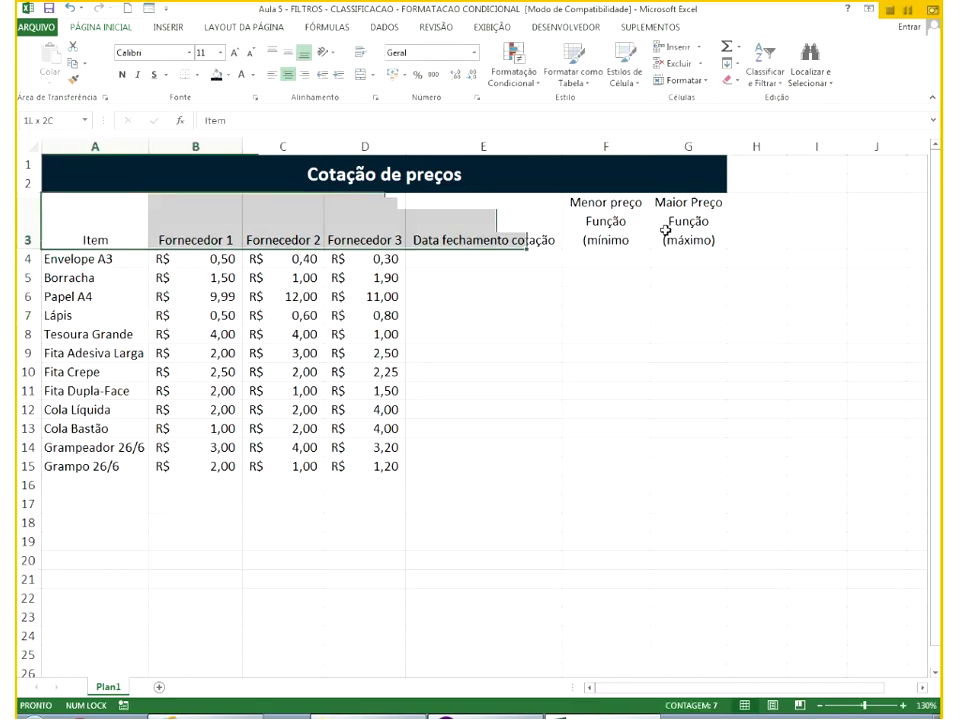
click(122, 74)
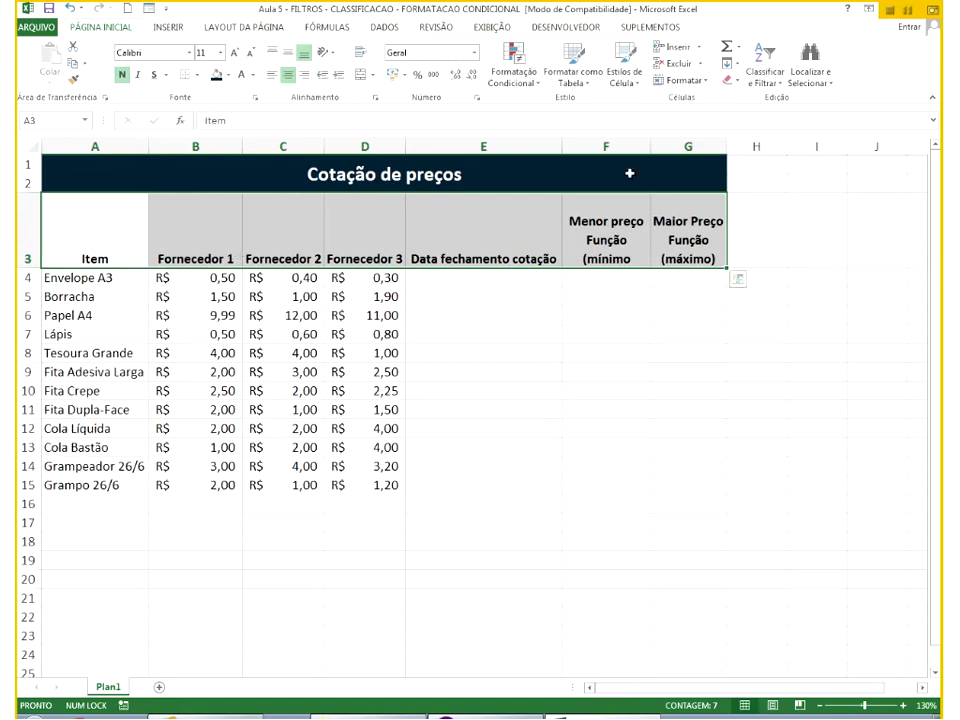
Widen columns F and G to fit their headers on two lines, and auto-fit the height of all rows.
drag(650, 146, 686, 221)
drag(762, 146, 805, 146)
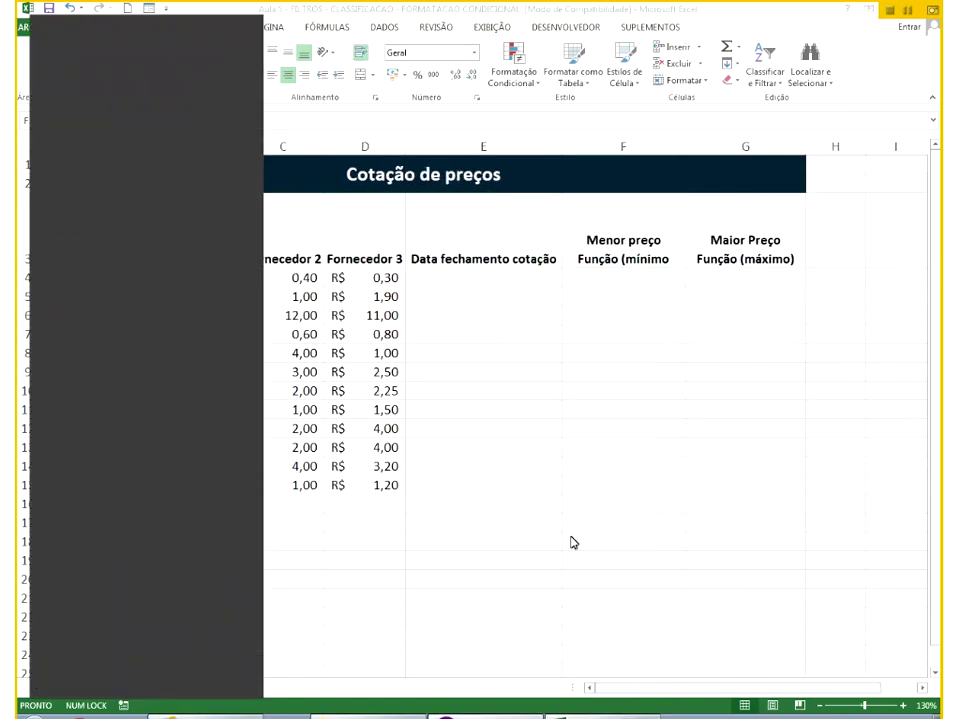
click(28, 242)
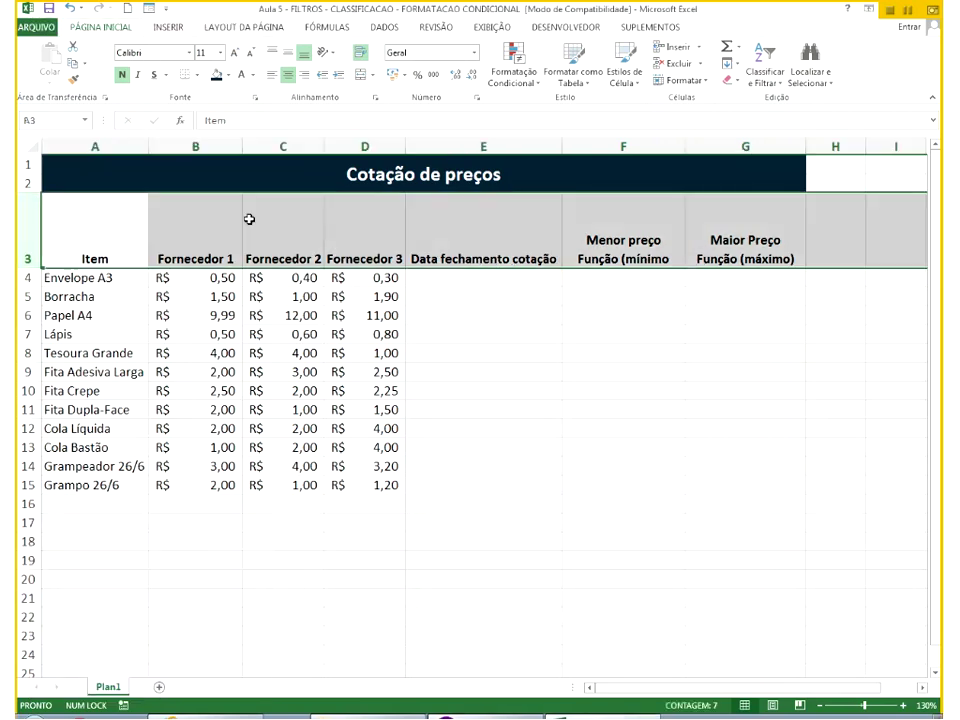
drag(28, 163, 22, 268)
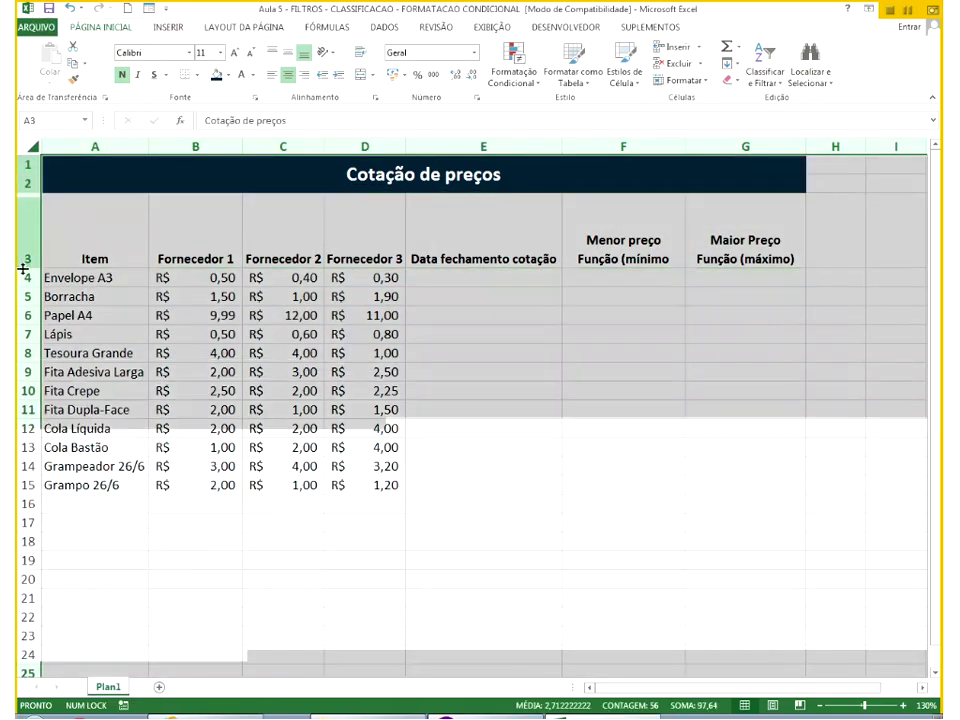
double_click(22, 268)
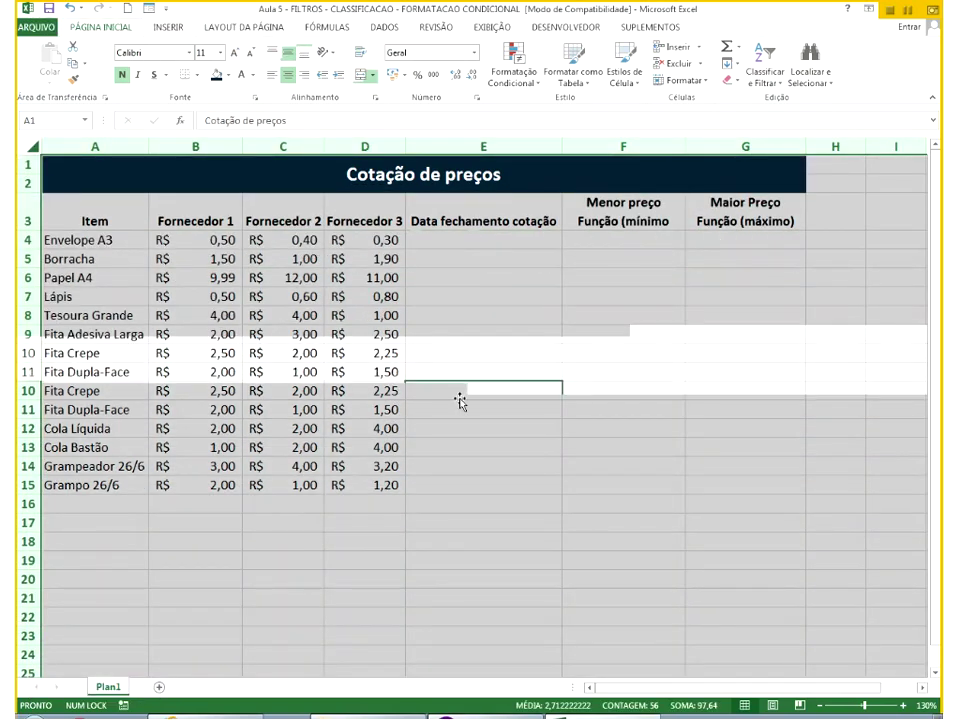
click(459, 396)
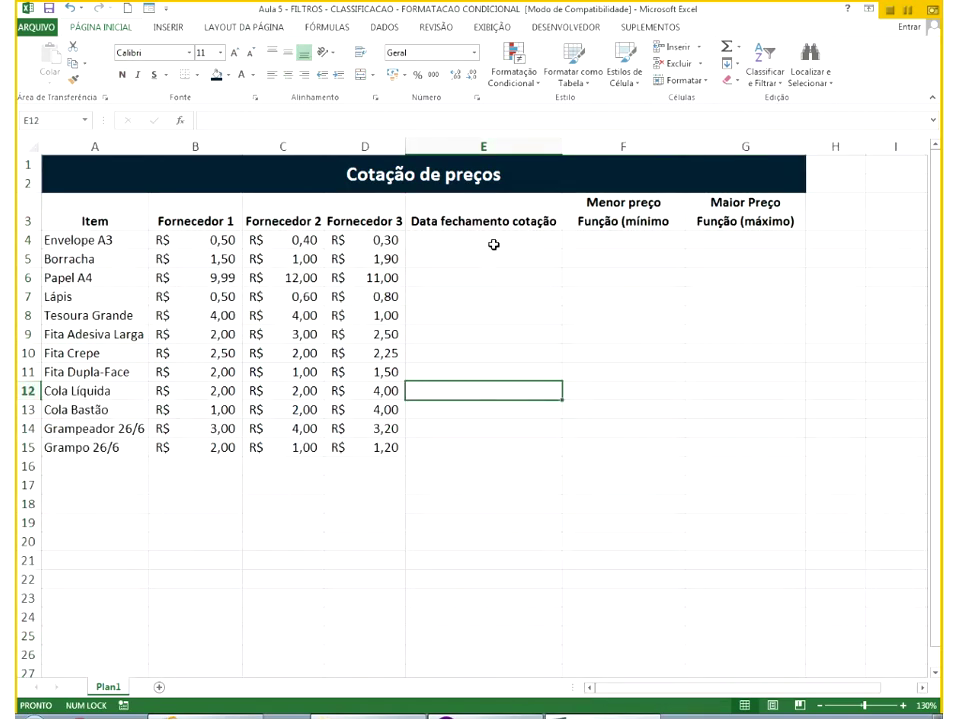
Enter the closing dates 8/5, 7/5, 6/5, 12/4 and 2/5 for the first five items in E4:E8.
click(493, 244)
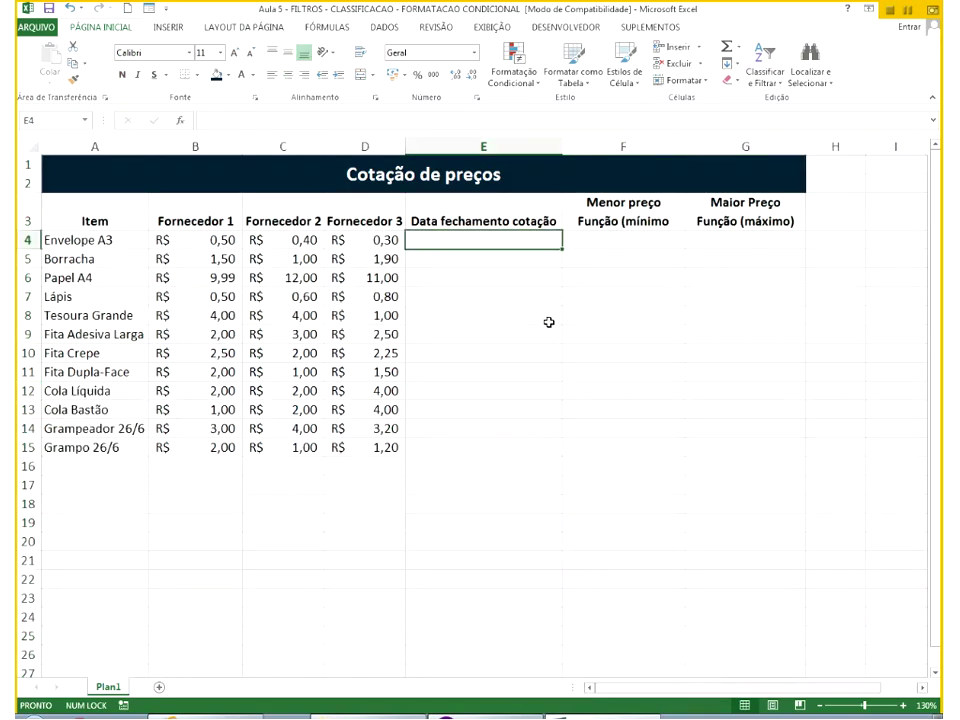
text(8/05)
key(Return)
key(Up)
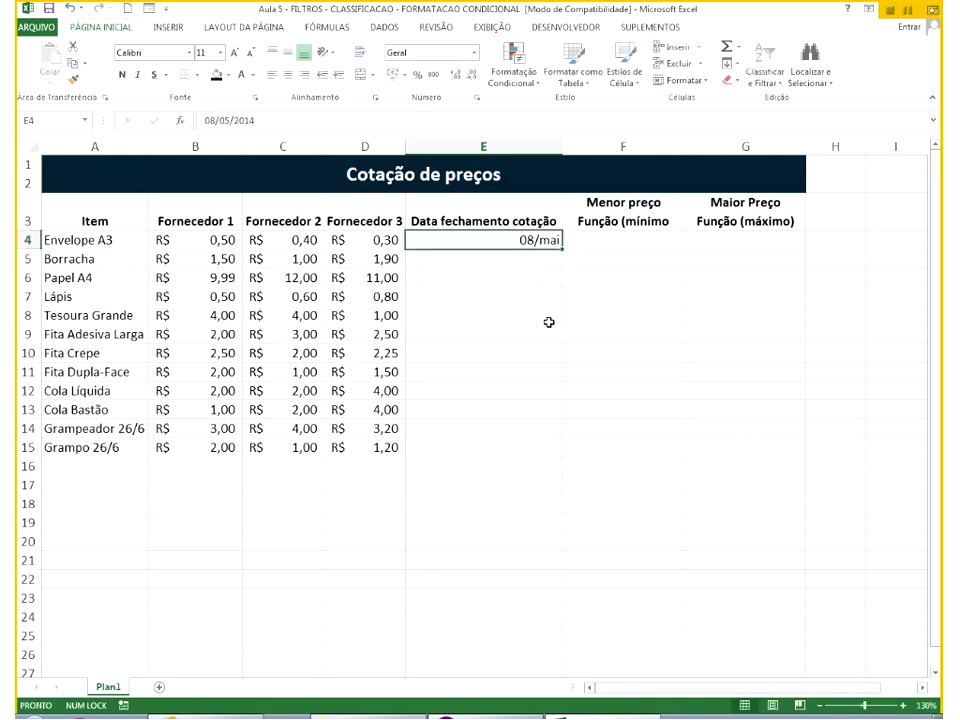
key(Down)
text(7/5)
key(Return)
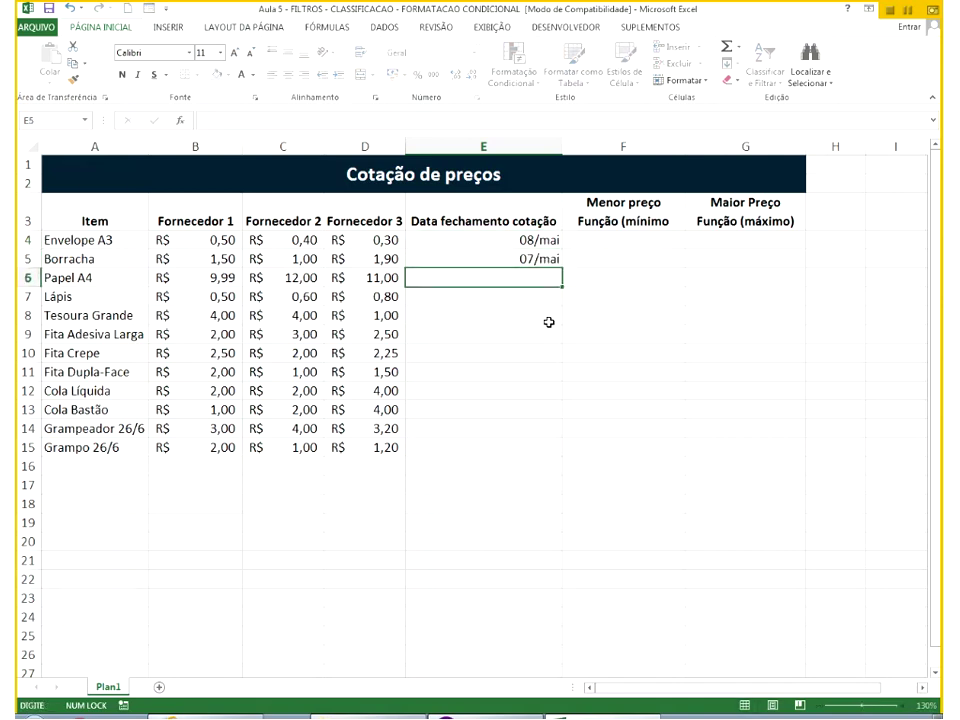
text(6/5)
key(Return)
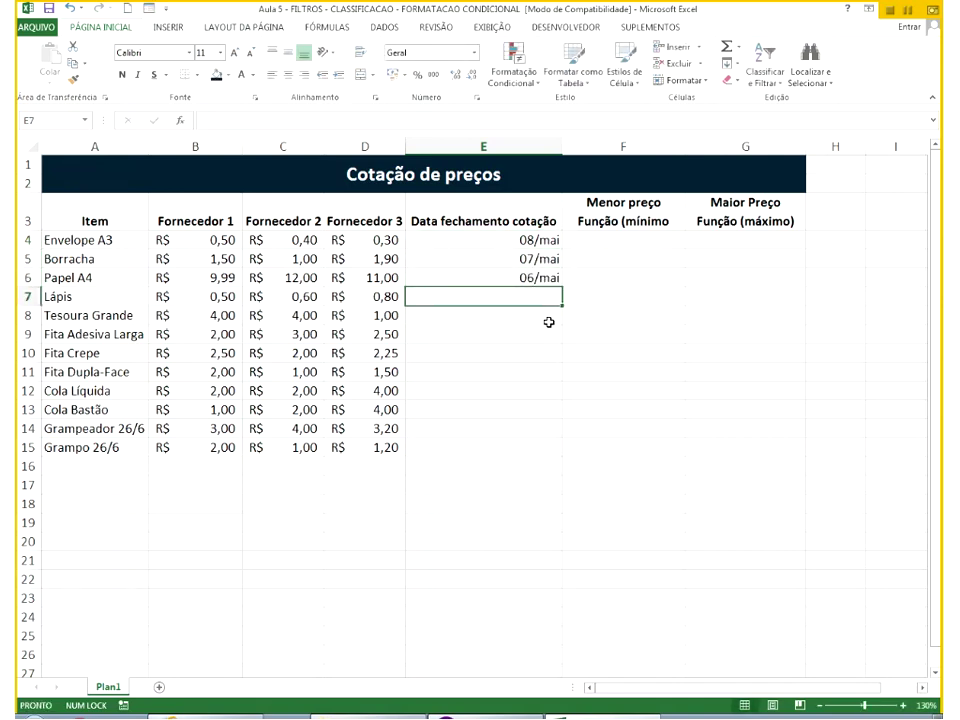
text(10/)
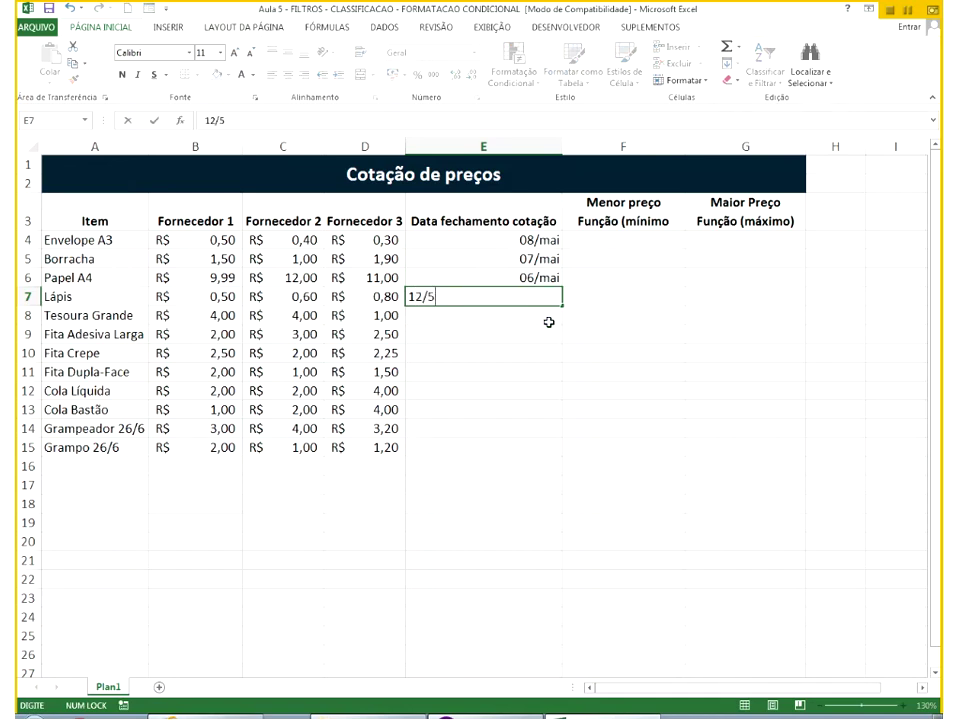
key(Return)
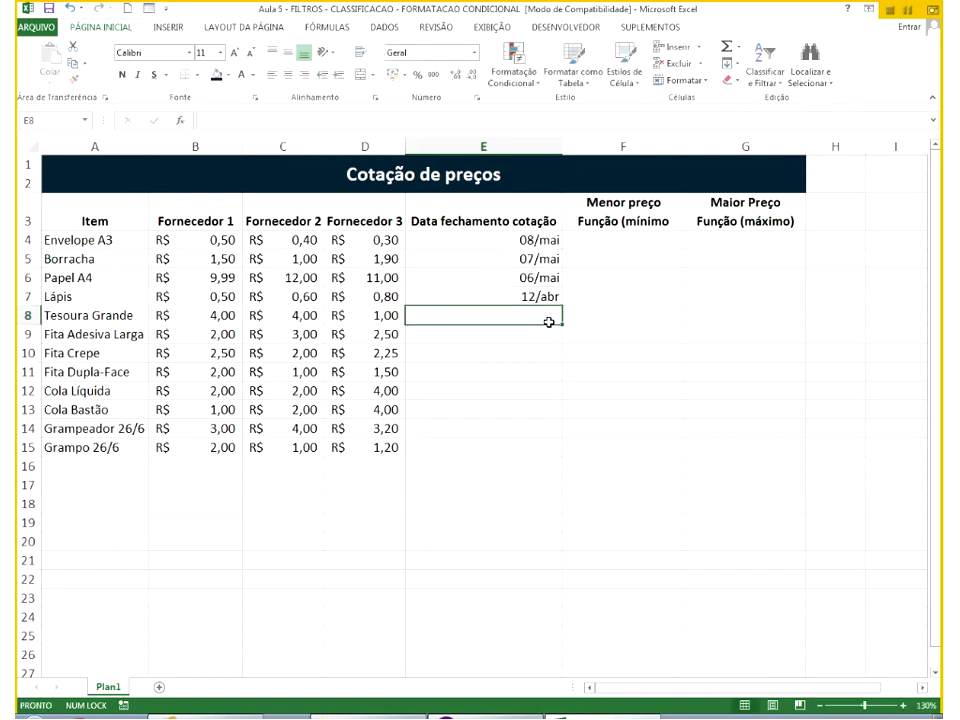
text(2/5)
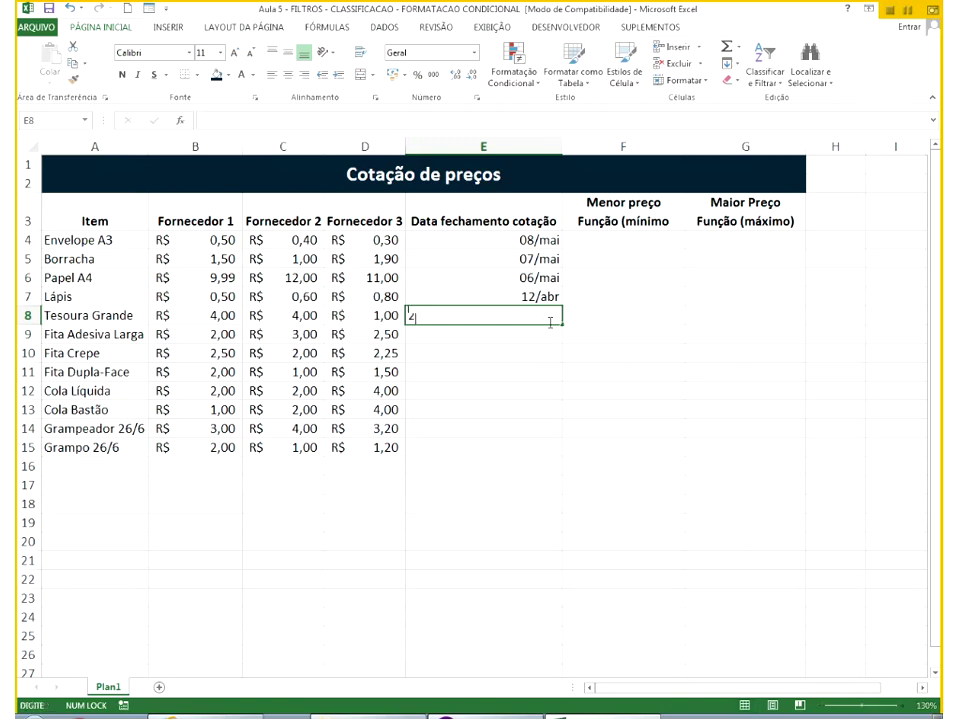
key(Return)
drag(490, 258, 467, 274)
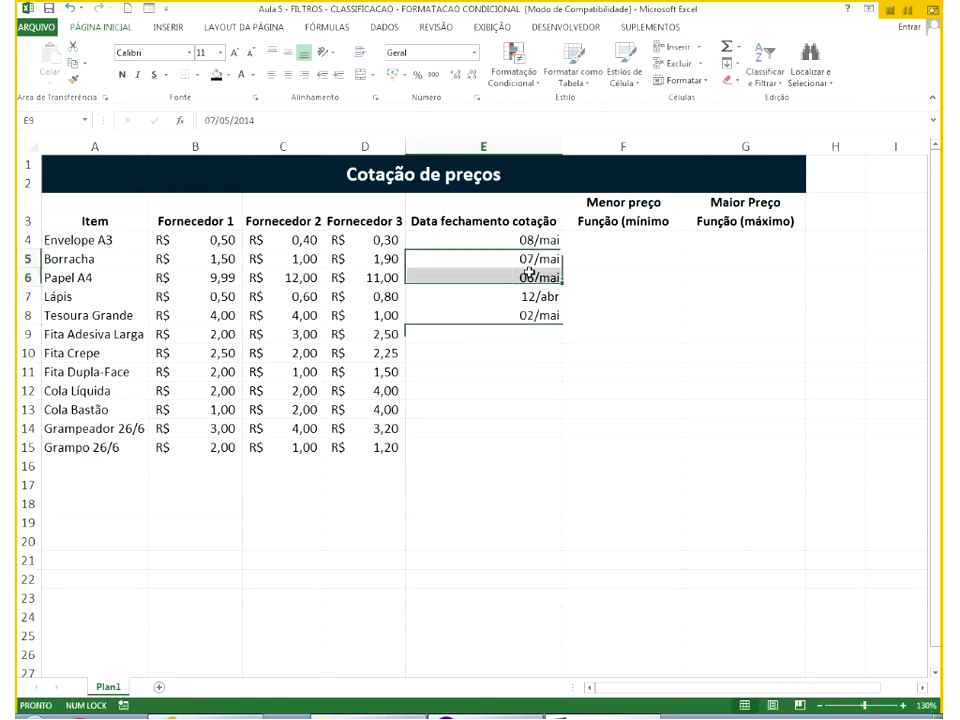
key(ctrl+c)
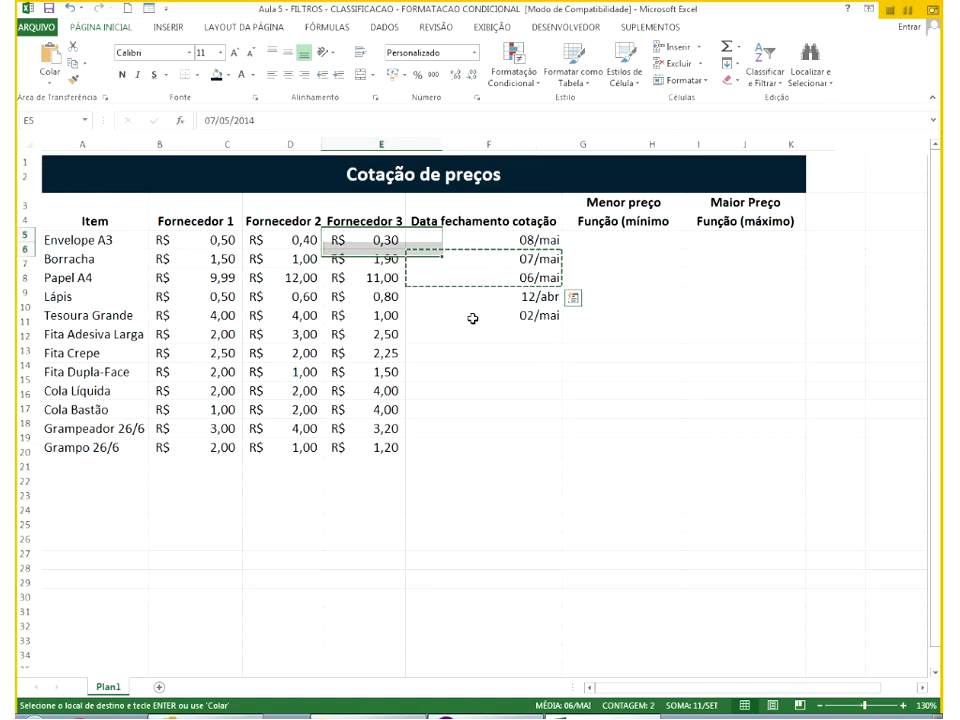
key(Escape)
click(499, 414)
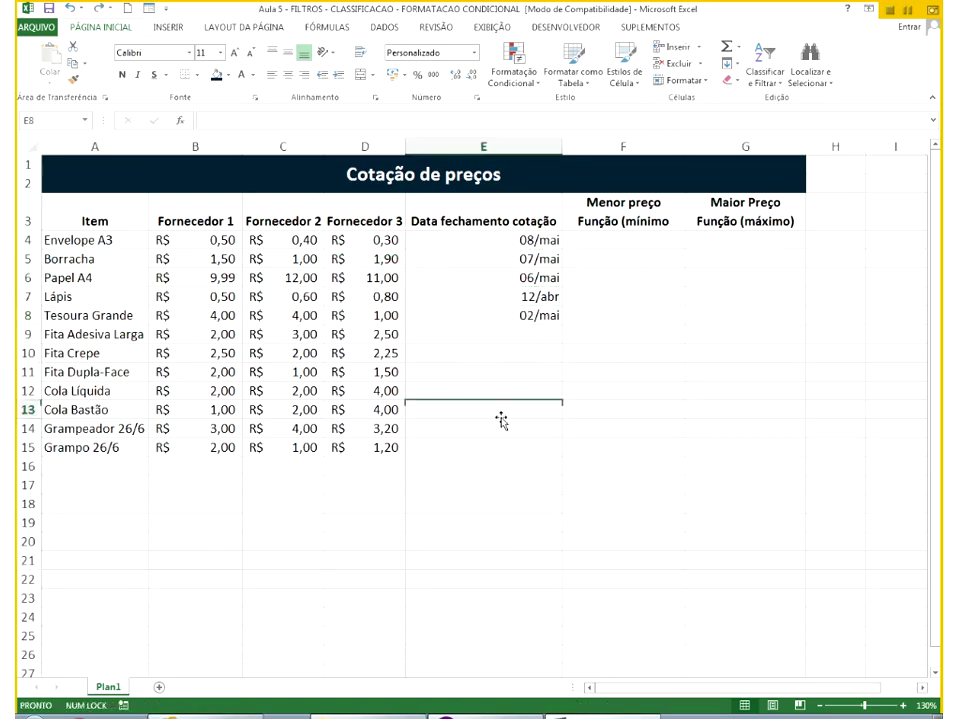
Copy the closing dates in E6:E7 into E13:E14 and E9:E10.
click(524, 277)
drag(529, 300, 529, 284)
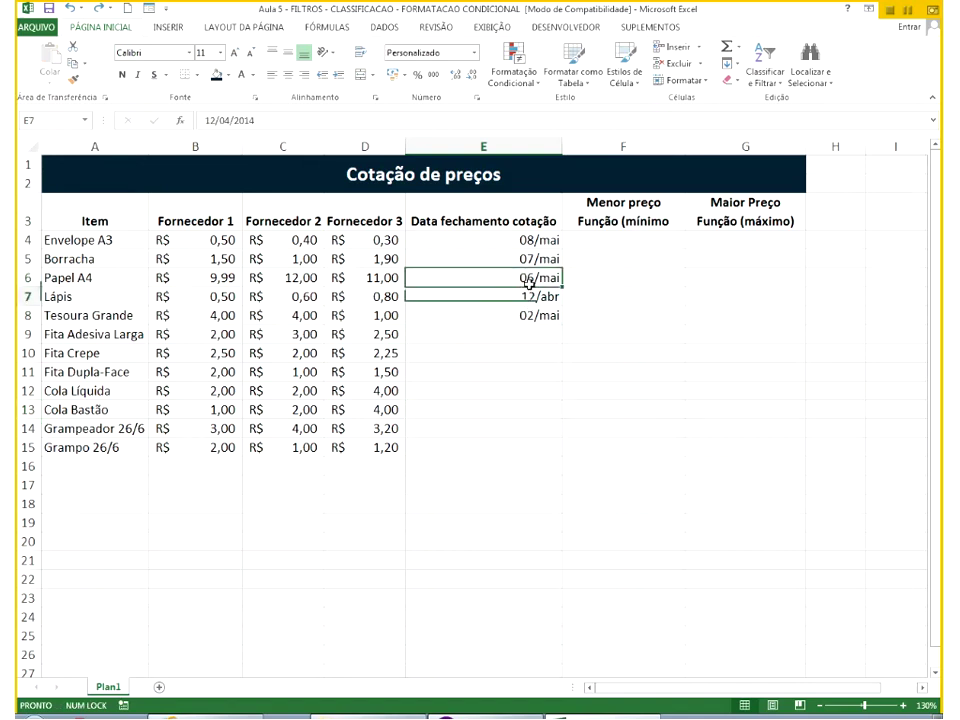
key(ctrl+c)
click(525, 403)
key(ctrl+v)
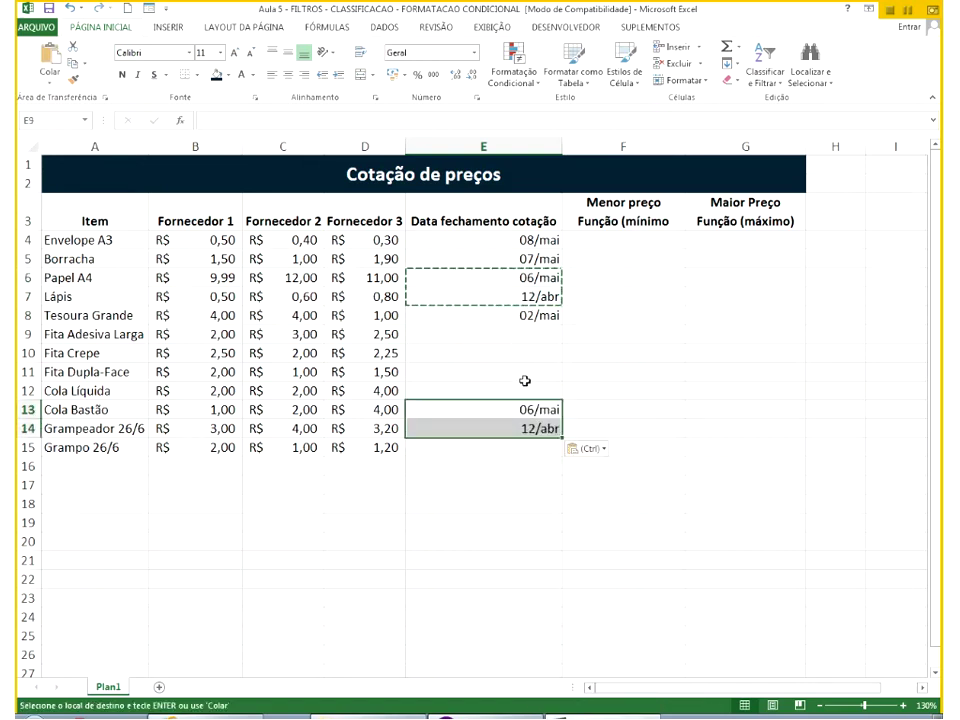
key(ctrl+v)
Copy the closing dates in E4:E5 into E11:E12.
drag(525, 241, 525, 259)
key(ctrl+c)
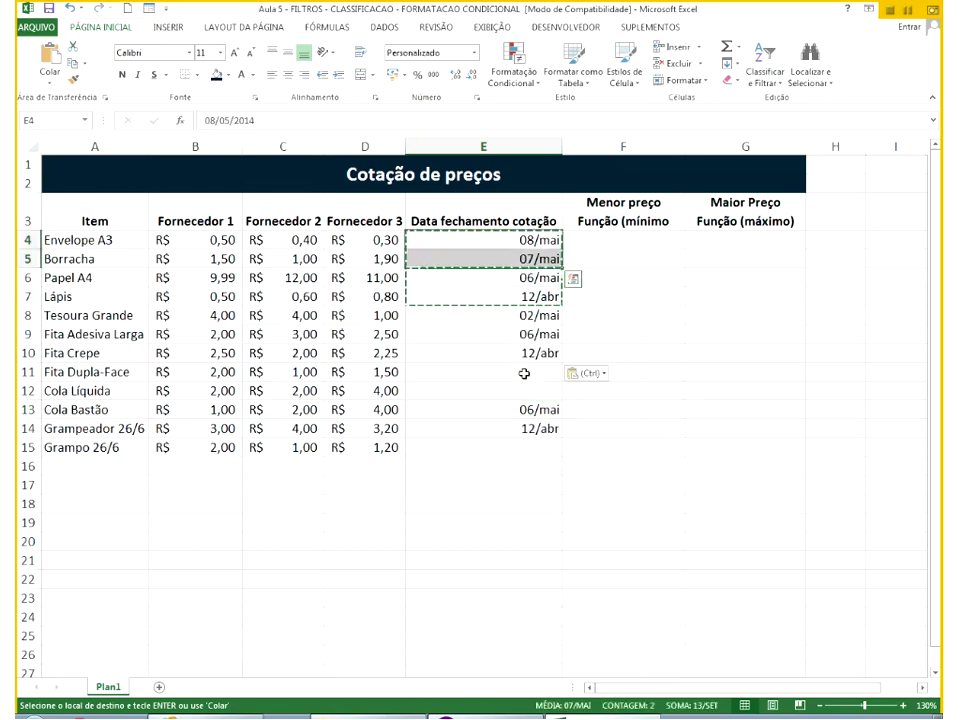
click(525, 373)
key(ctrl+v)
Enter the closing date 8/5 for the last item in E15.
click(522, 445)
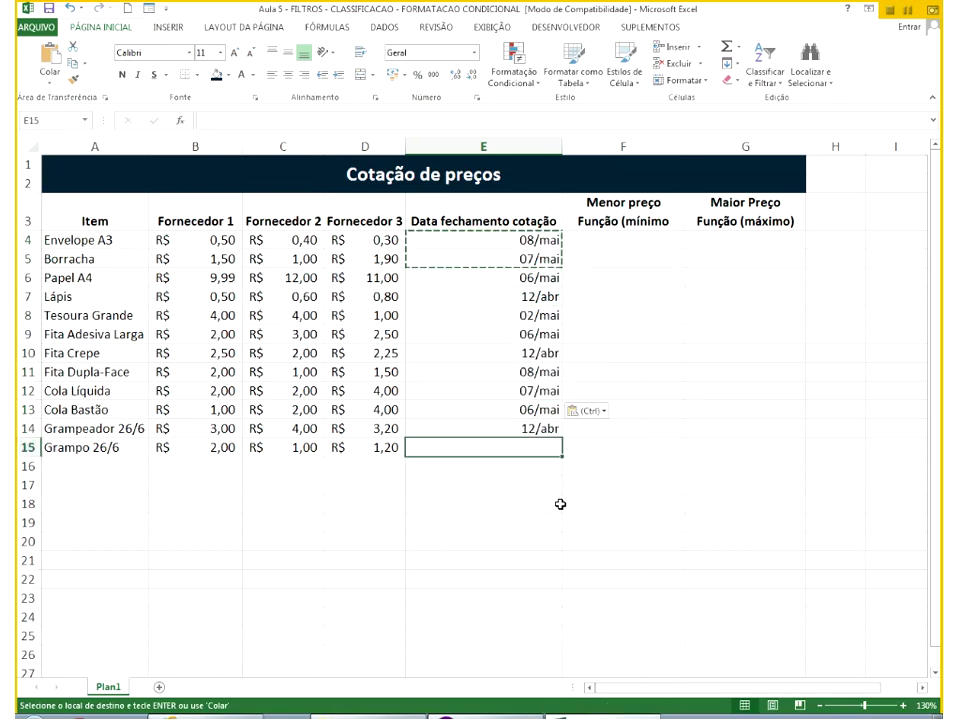
text(8/5)
key(Return)
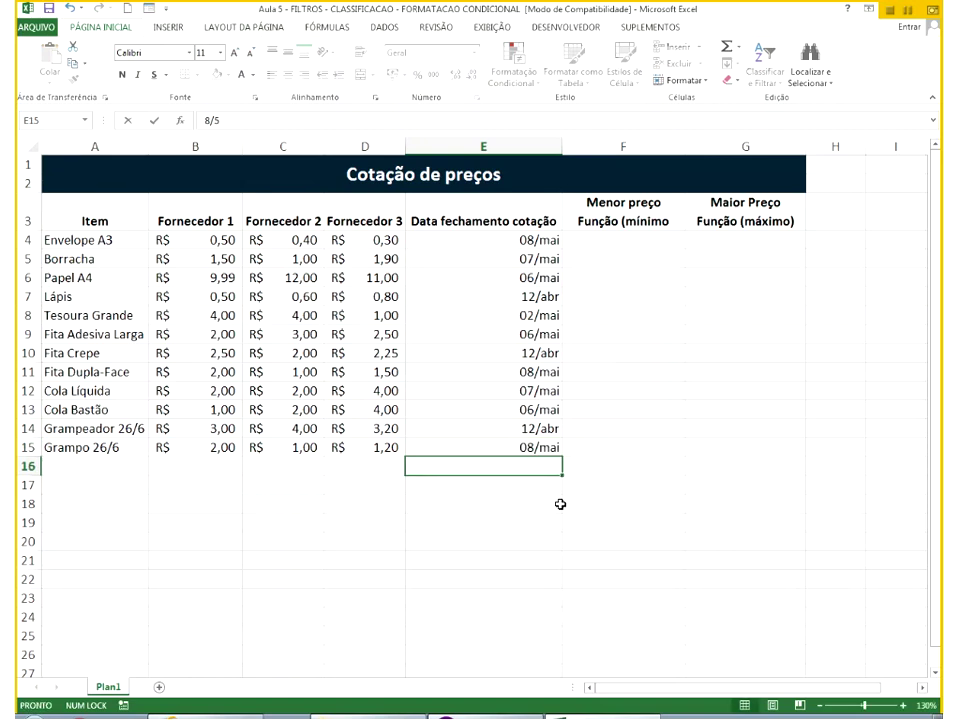
Format the closing dates in E4:E15 as short dates and center them.
drag(539, 241, 530, 447)
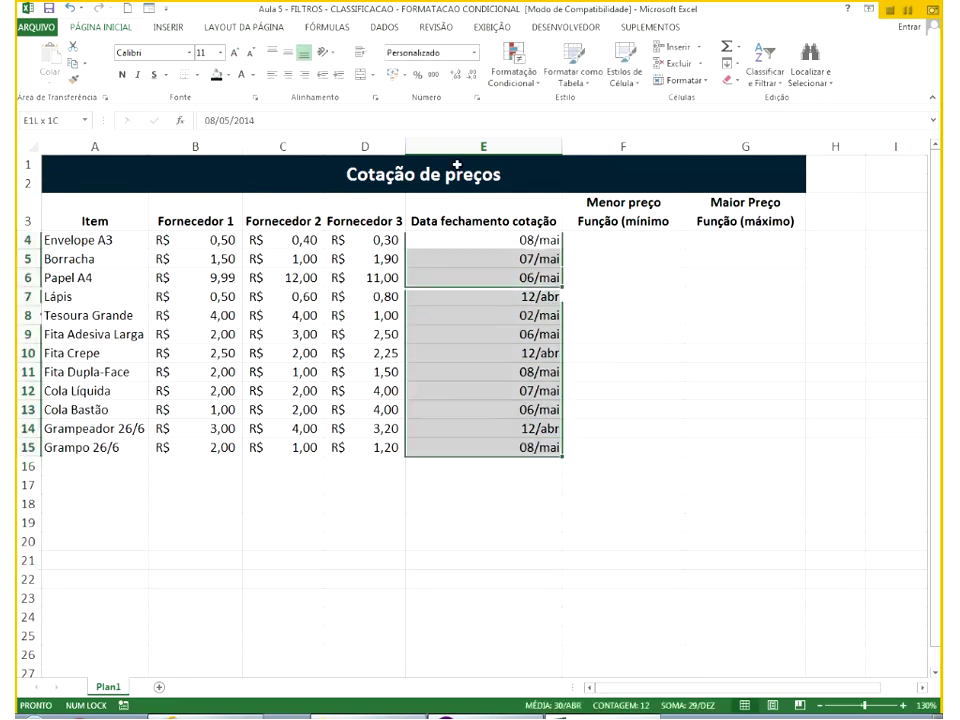
click(476, 52)
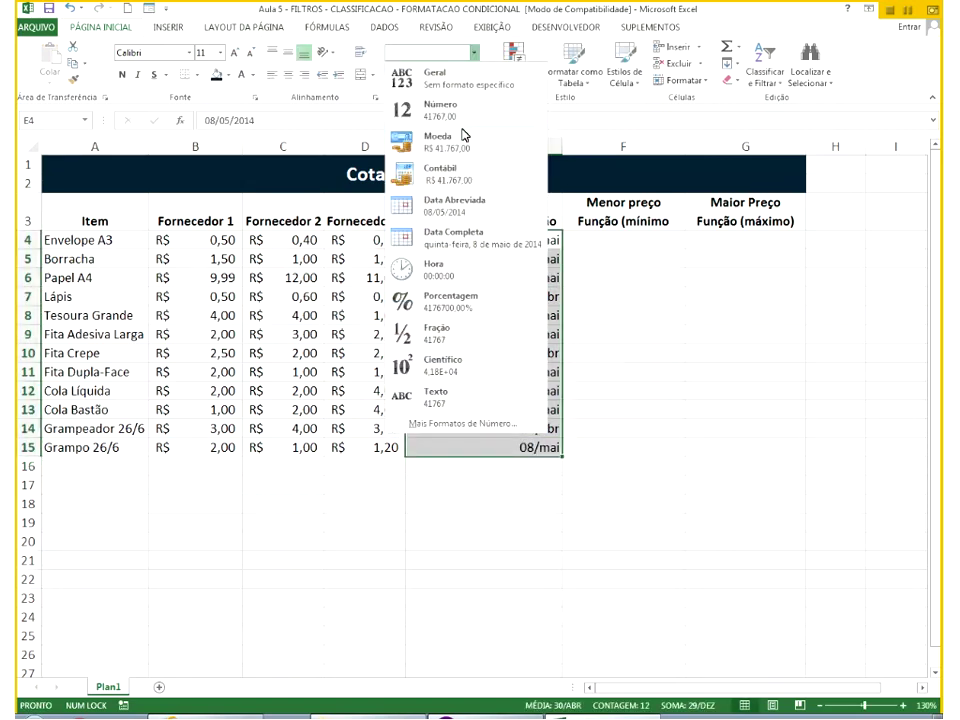
click(476, 210)
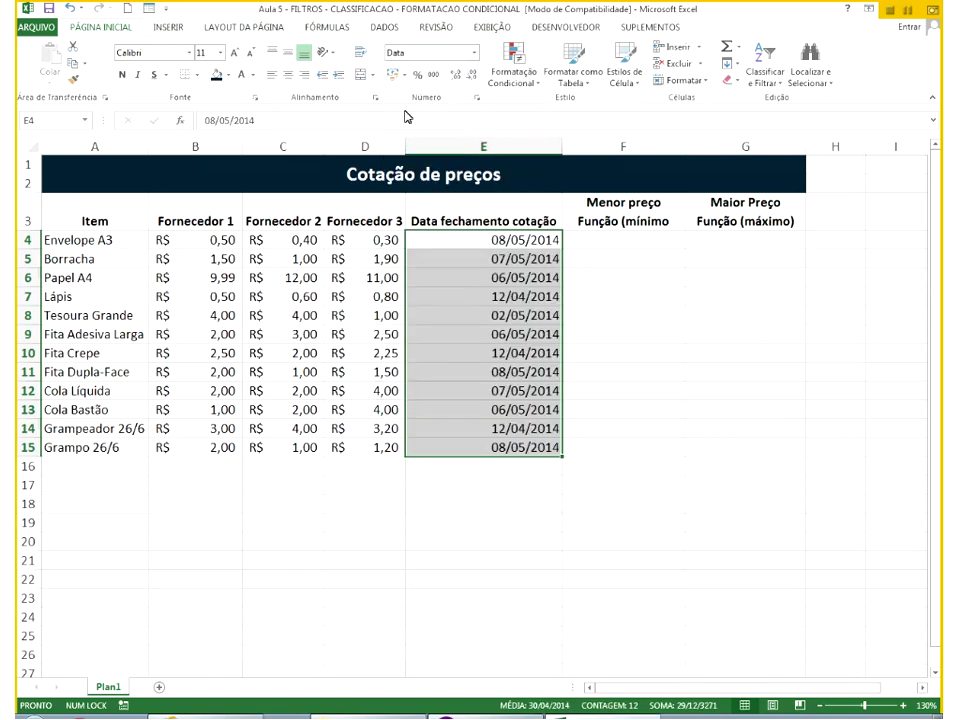
click(485, 506)
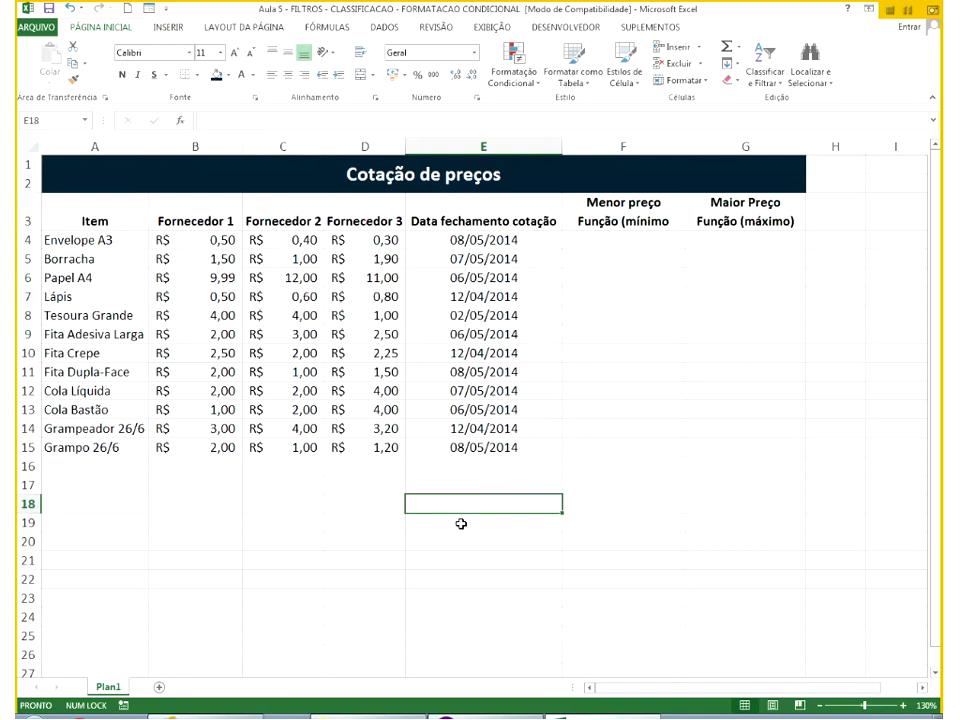
Try a darker blue theme fill on the item names in A4:A15 and undo it.
drag(131, 248, 100, 448)
click(228, 75)
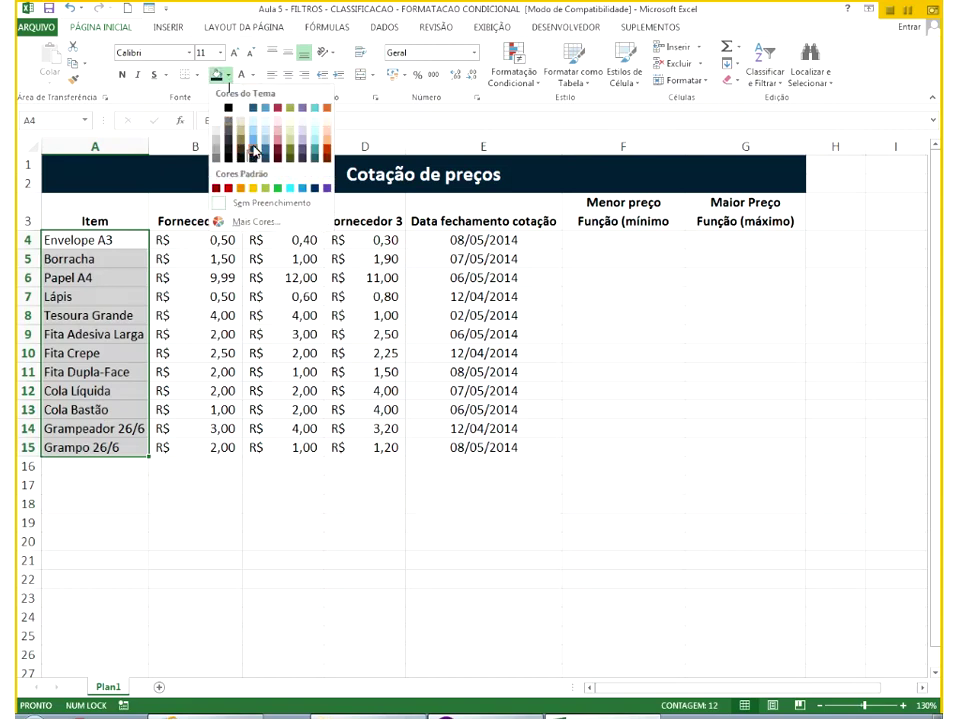
click(254, 150)
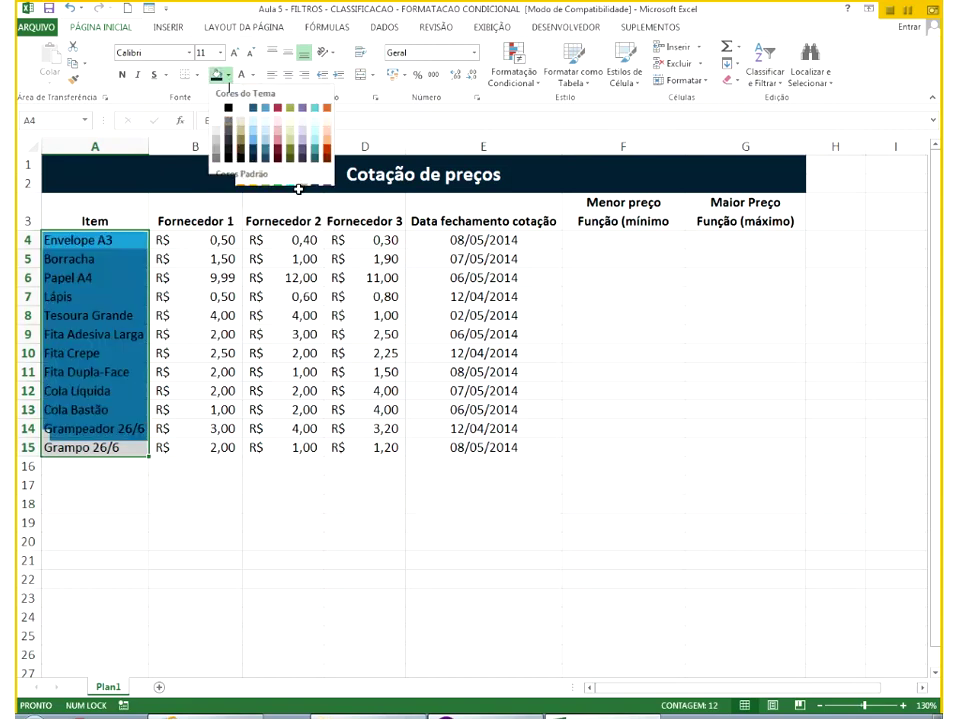
key(ctrl+z)
key(ctrl+q)
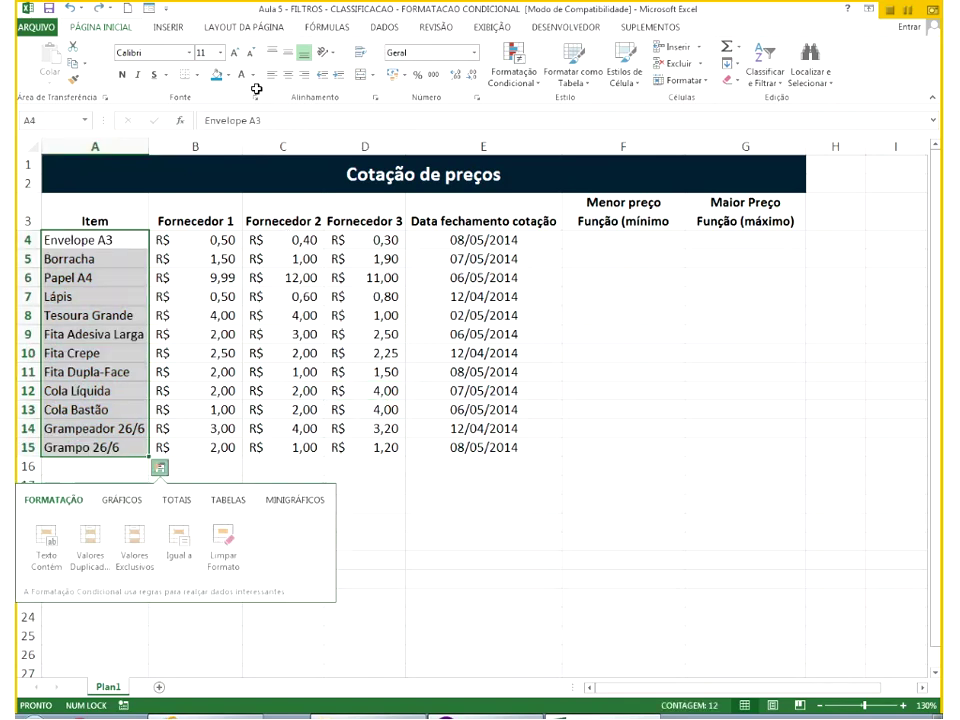
Set the font color of the item names in A4:A15 to the standard blue.
click(254, 76)
click(279, 151)
click(364, 409)
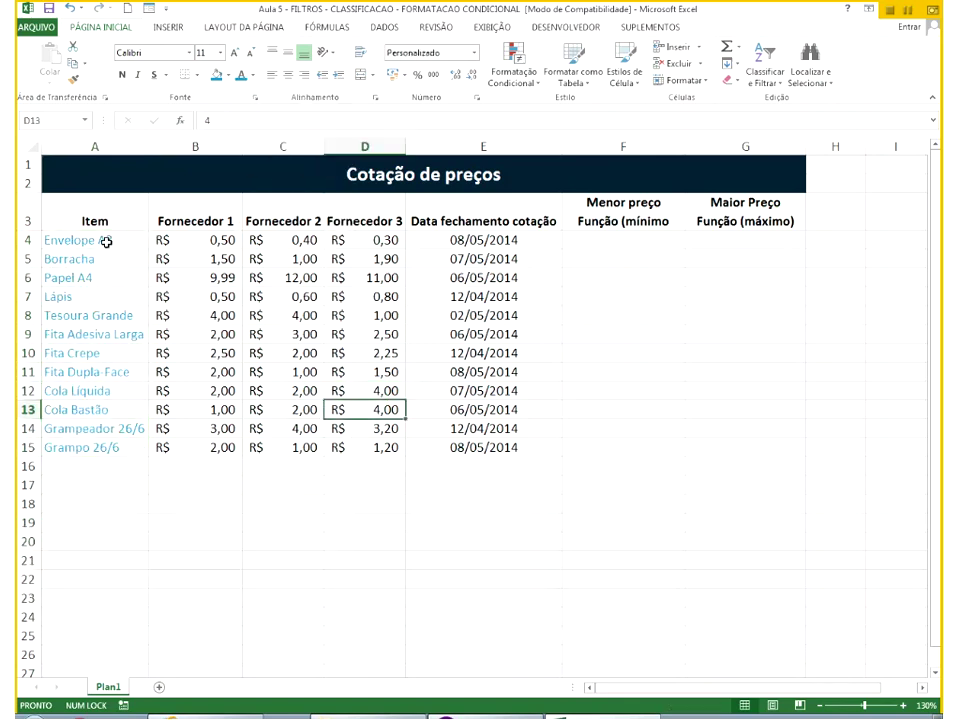
Give the item names in A4:A15 a vivid blue font color chosen from the standard palette of additional colors.
drag(105, 242, 104, 437)
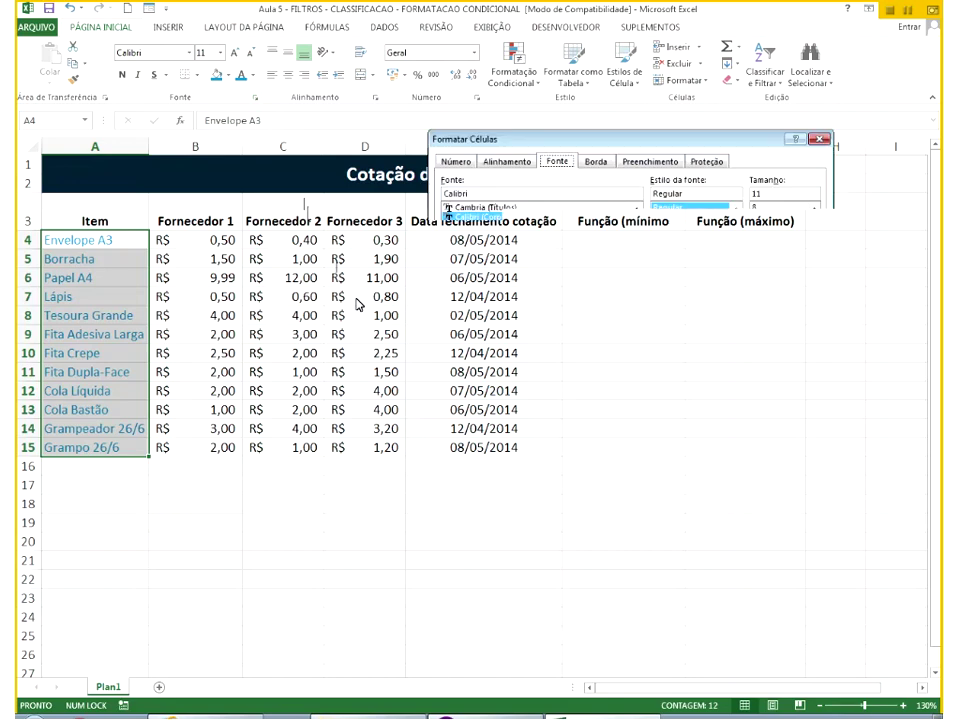
click(729, 285)
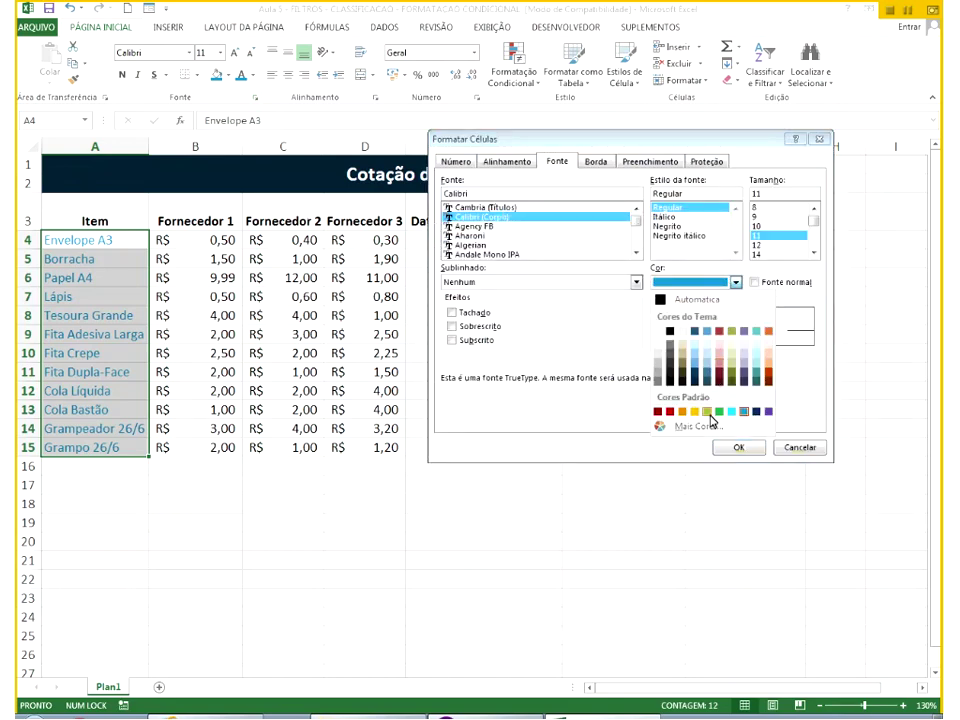
click(700, 425)
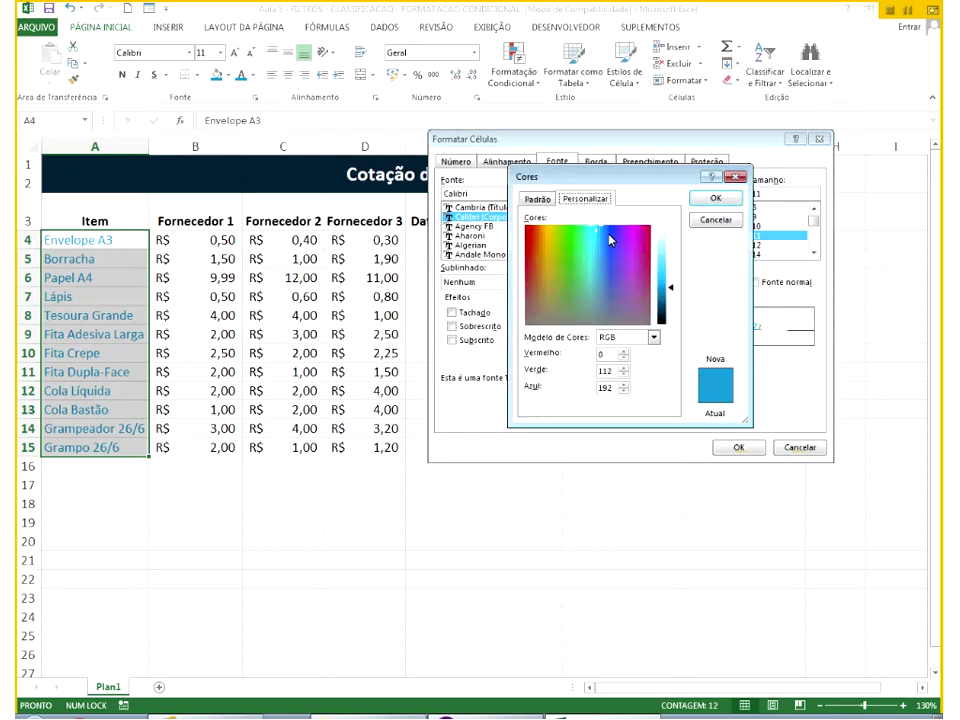
click(540, 199)
click(606, 241)
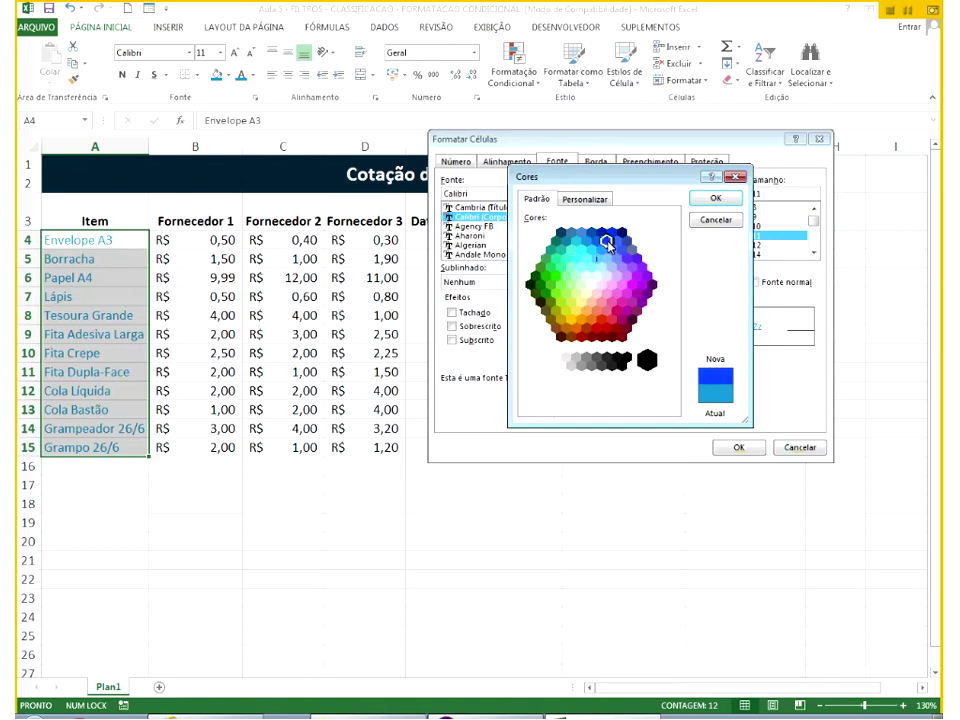
click(725, 200)
click(740, 447)
click(623, 428)
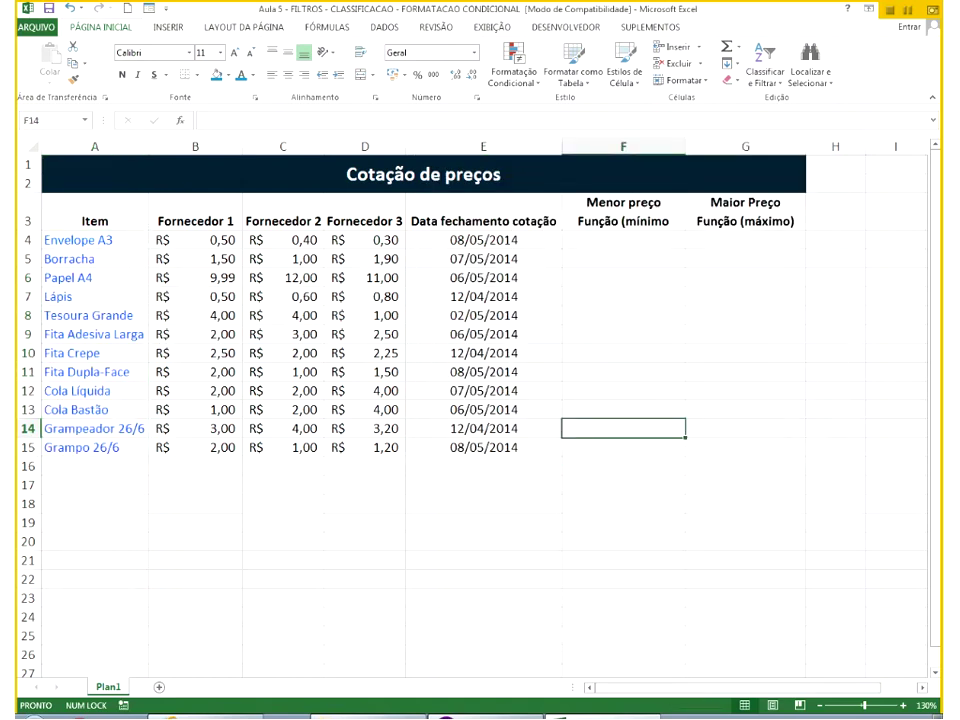
click(95, 226)
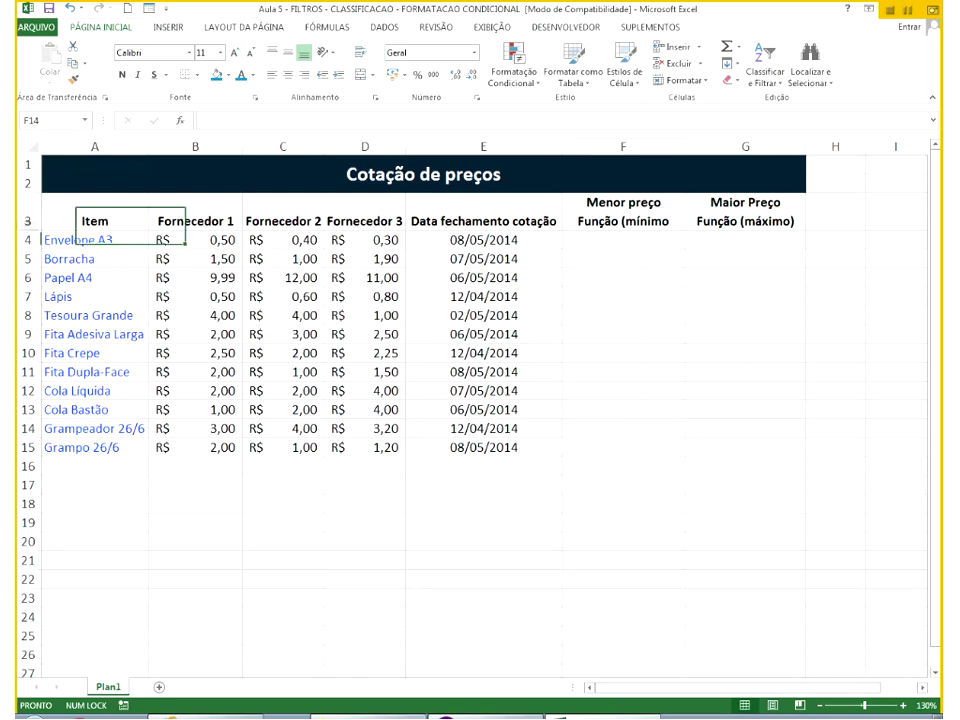
click(197, 220)
click(289, 208)
click(406, 214)
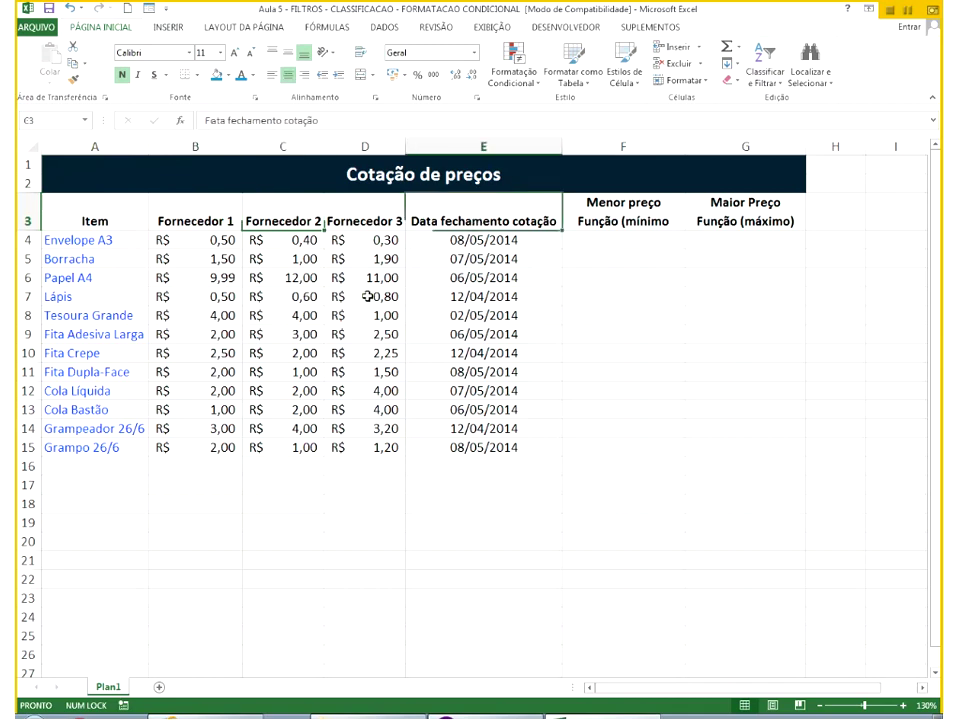
click(34, 209)
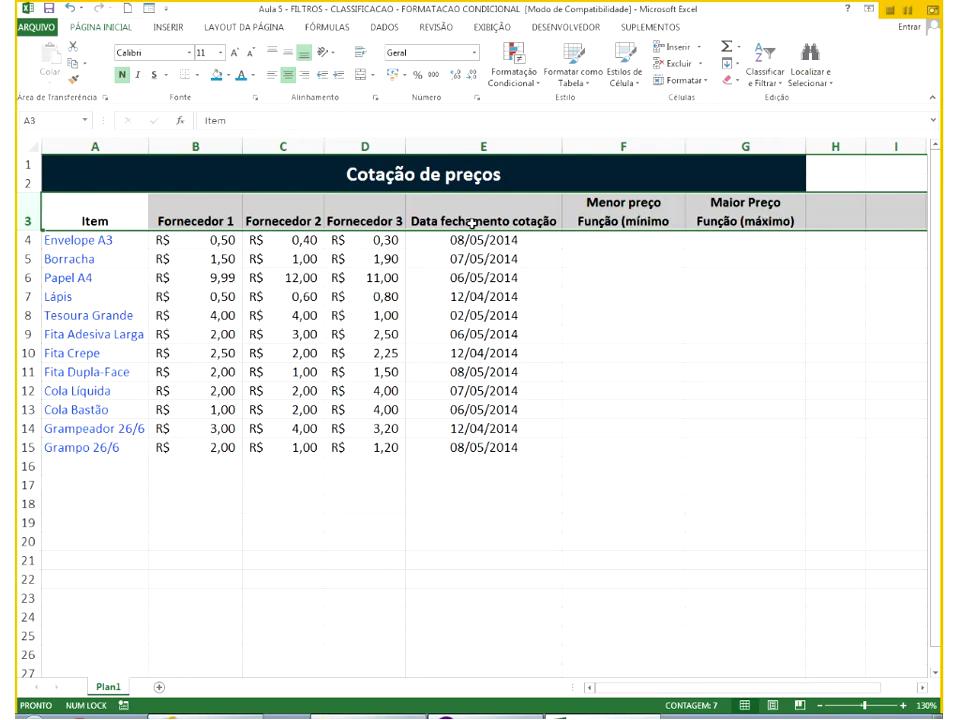
click(631, 213)
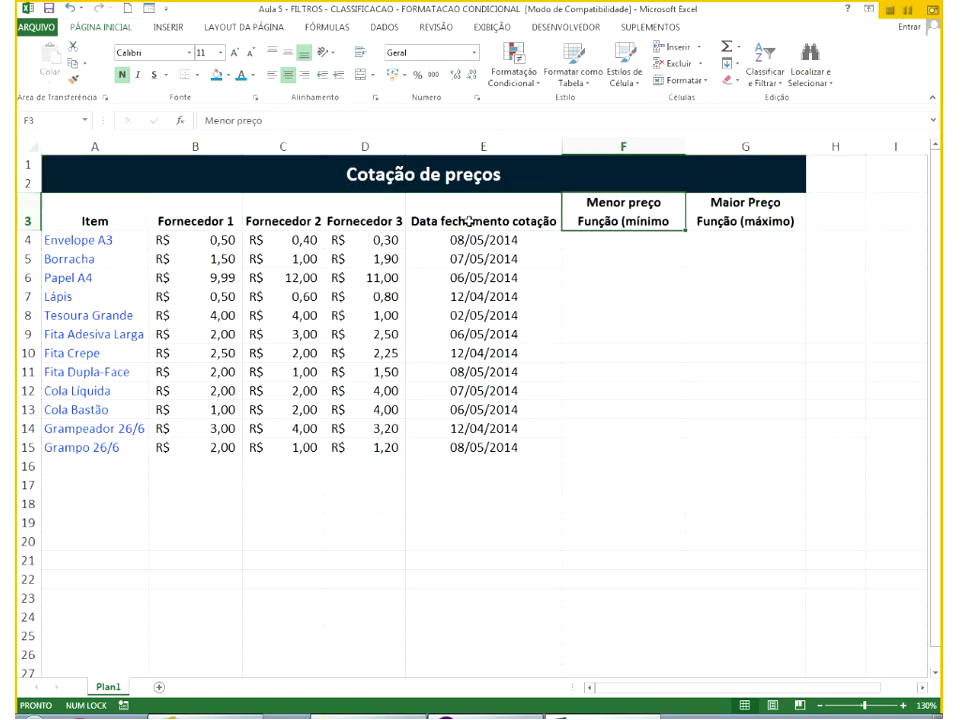
Turn on filtering for the quotation table from its header row.
click(382, 212)
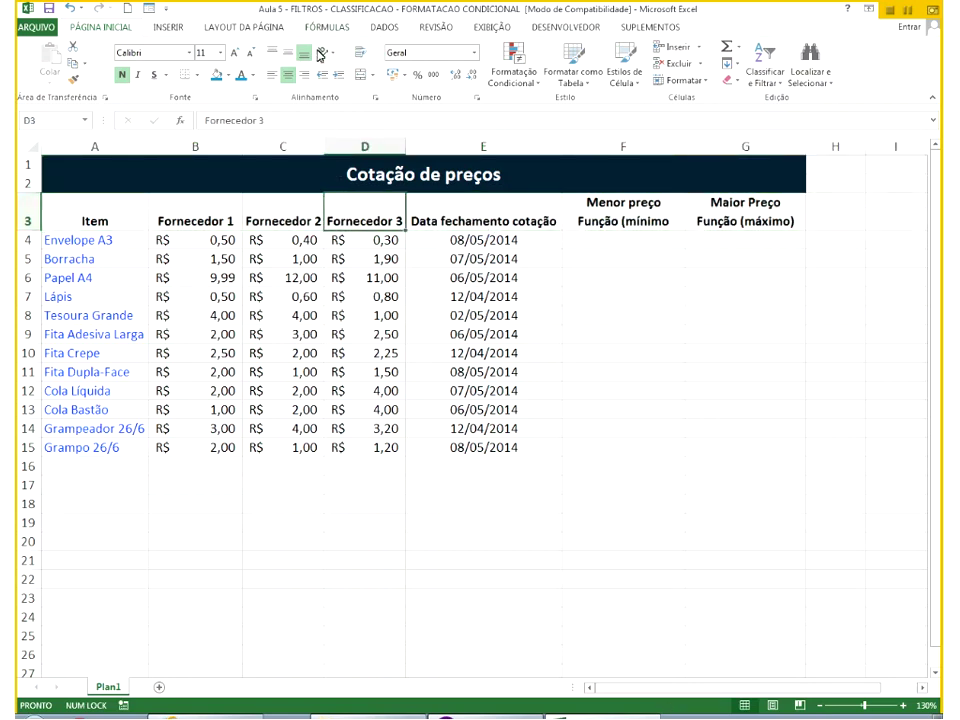
click(389, 31)
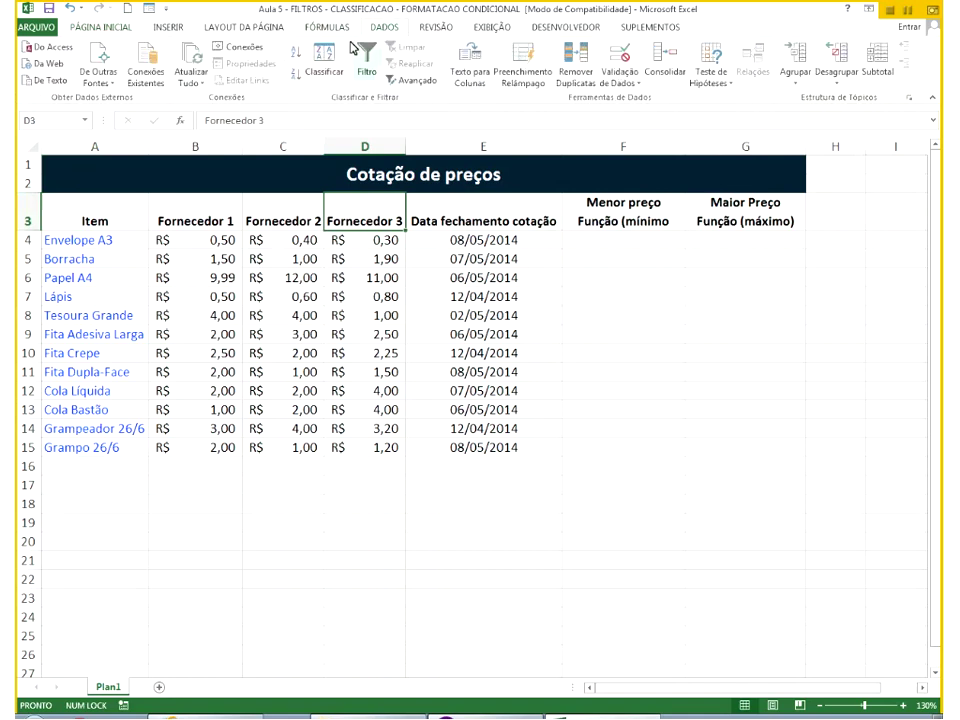
click(367, 84)
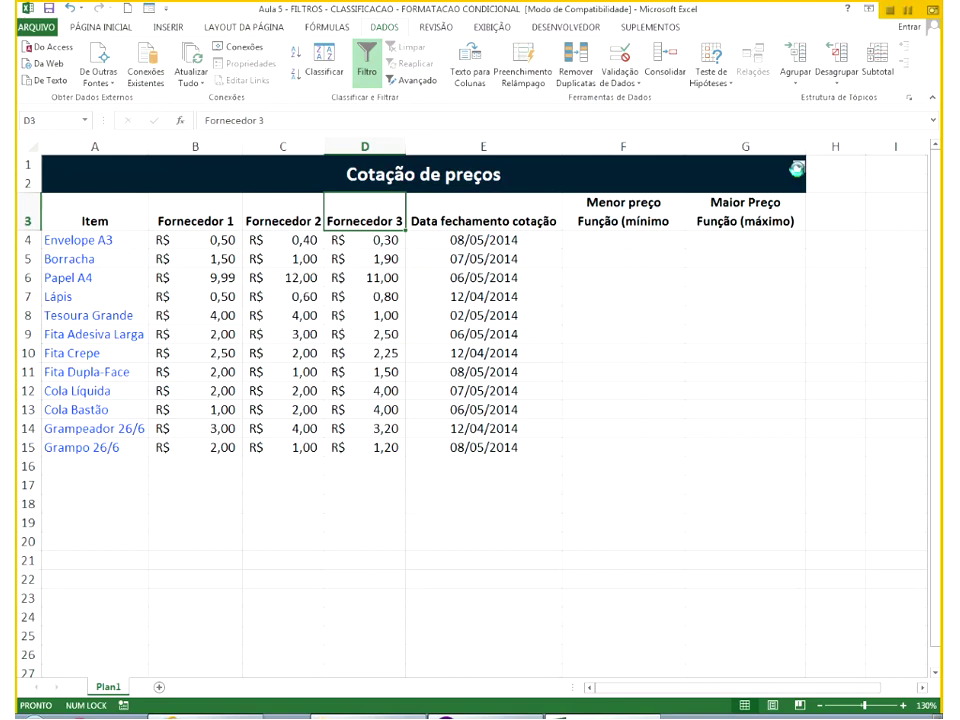
Check the filter list attached to the title Cotação de preços and turn off that filter.
click(798, 168)
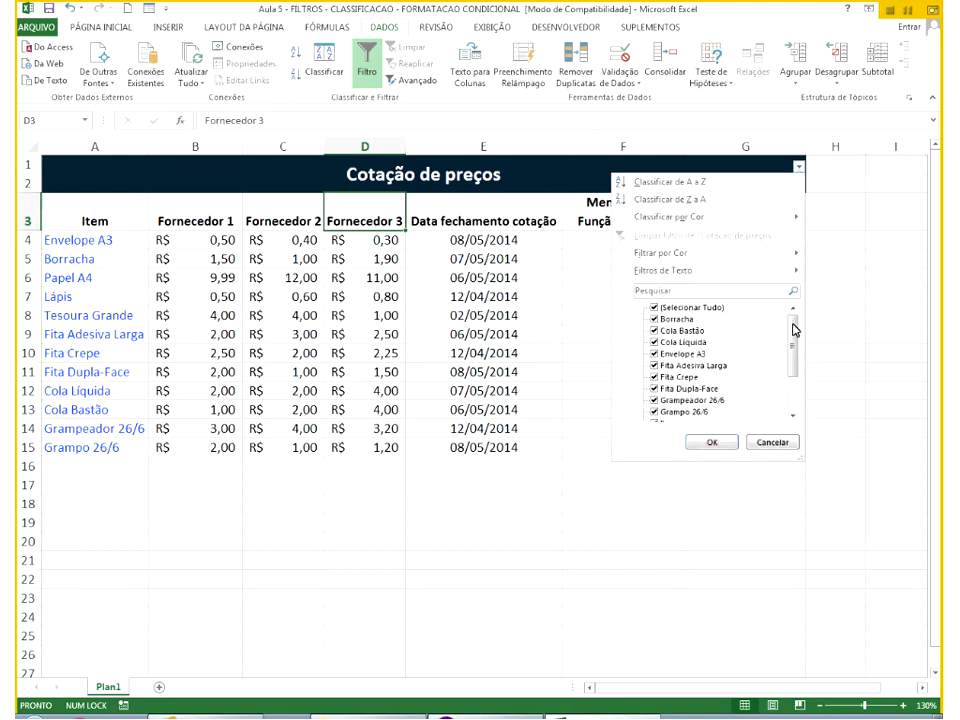
drag(796, 352, 803, 287)
click(396, 194)
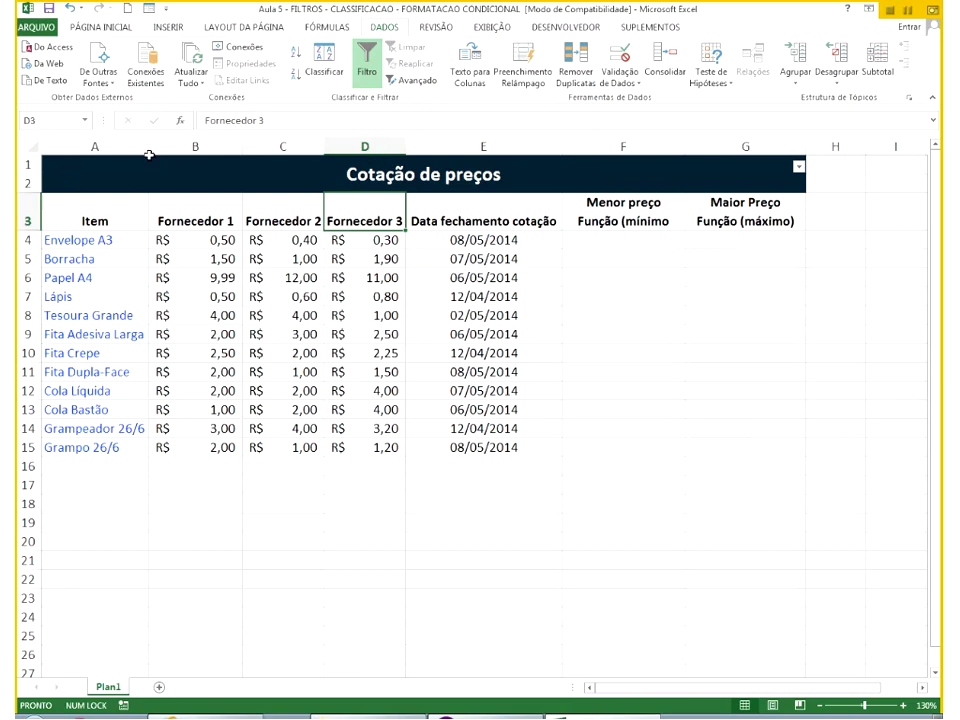
click(369, 66)
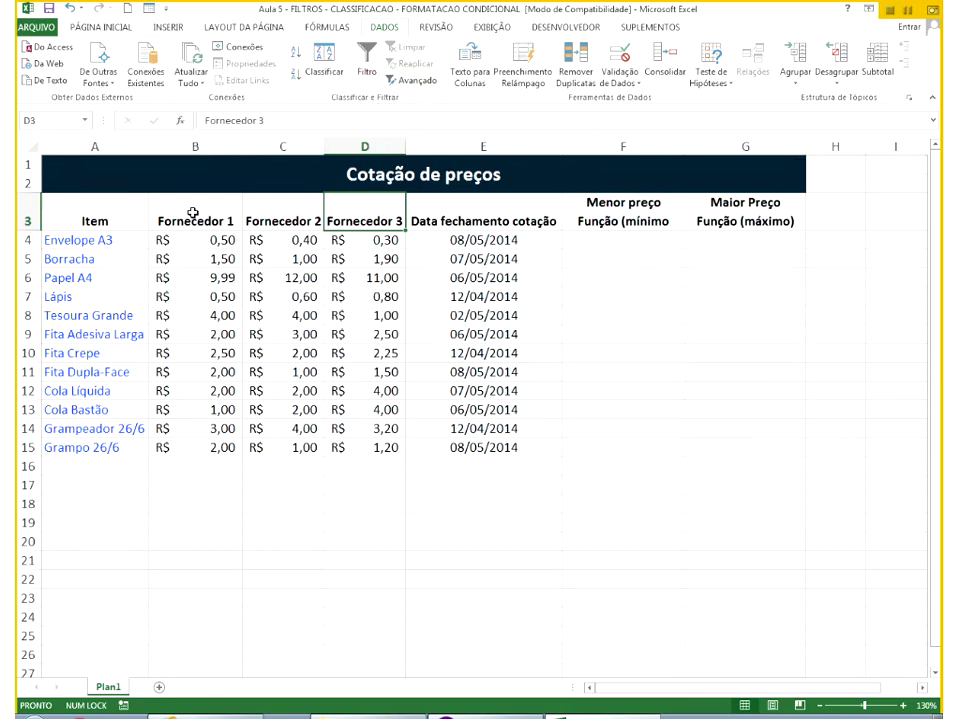
Turn on filtering for the column headers in A3:G3.
drag(95, 220, 745, 221)
click(367, 70)
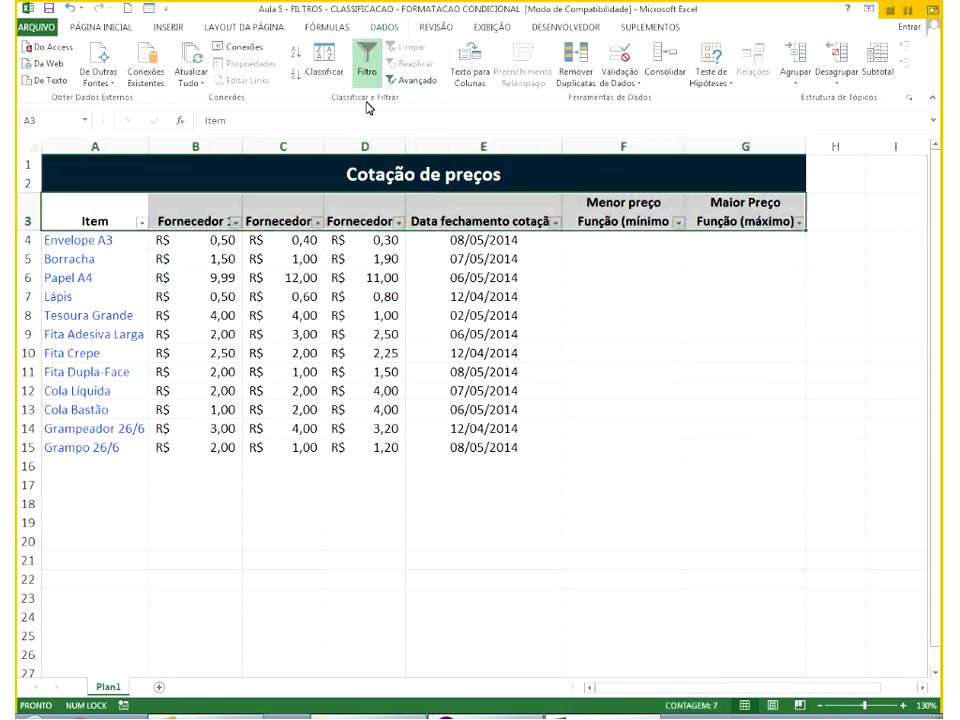
click(360, 335)
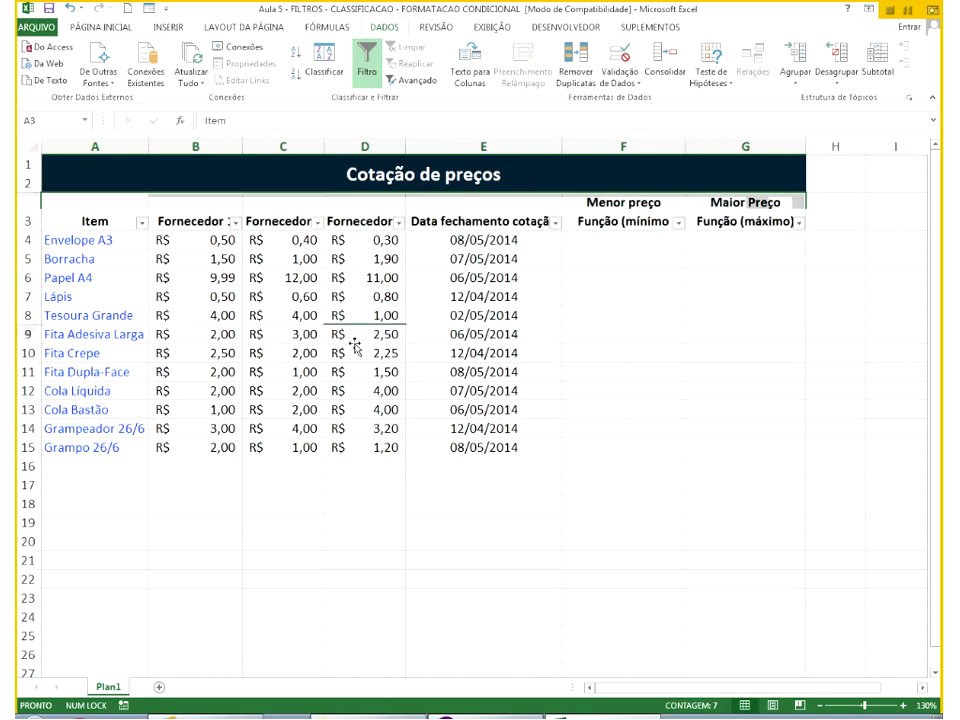
Examine the filter options of the Item and the three Fornecedor columns.
click(143, 223)
click(234, 222)
click(234, 222)
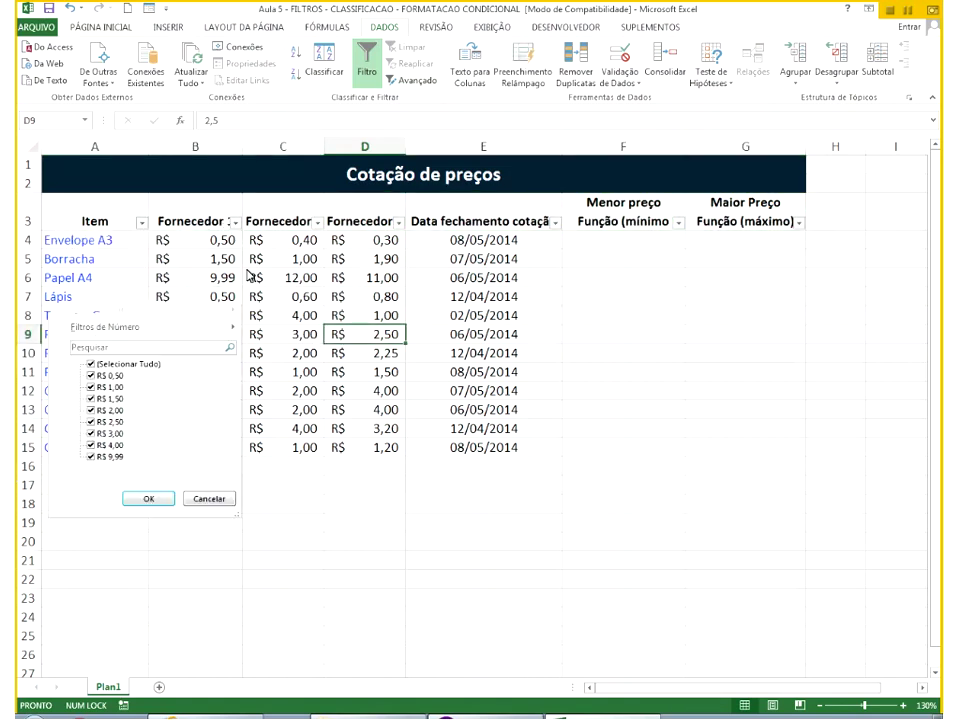
click(319, 224)
click(319, 224)
click(400, 224)
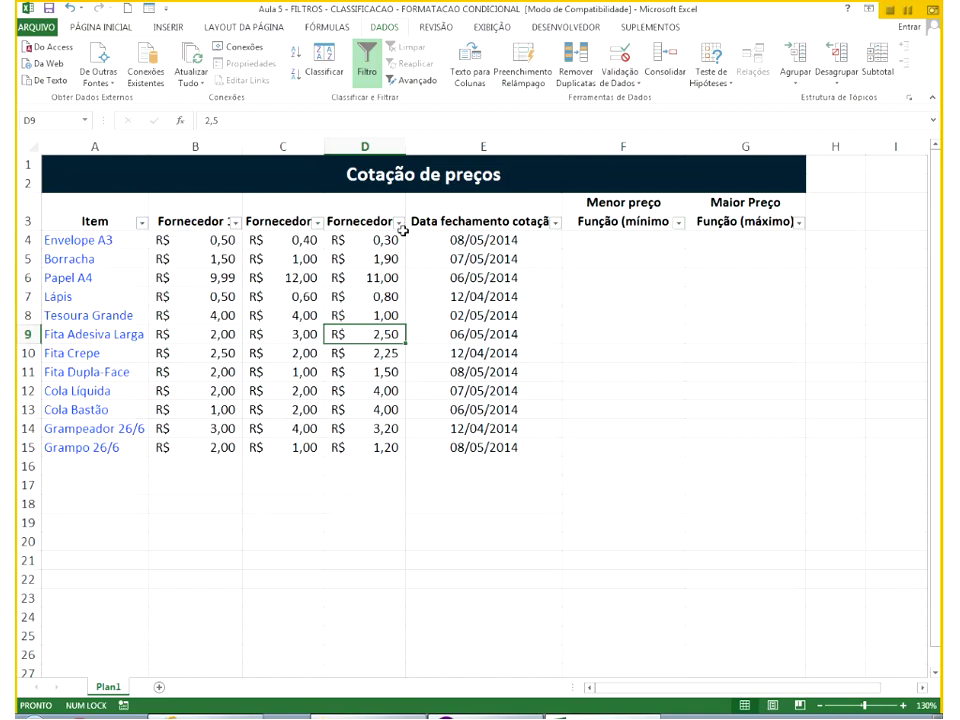
click(402, 229)
click(430, 335)
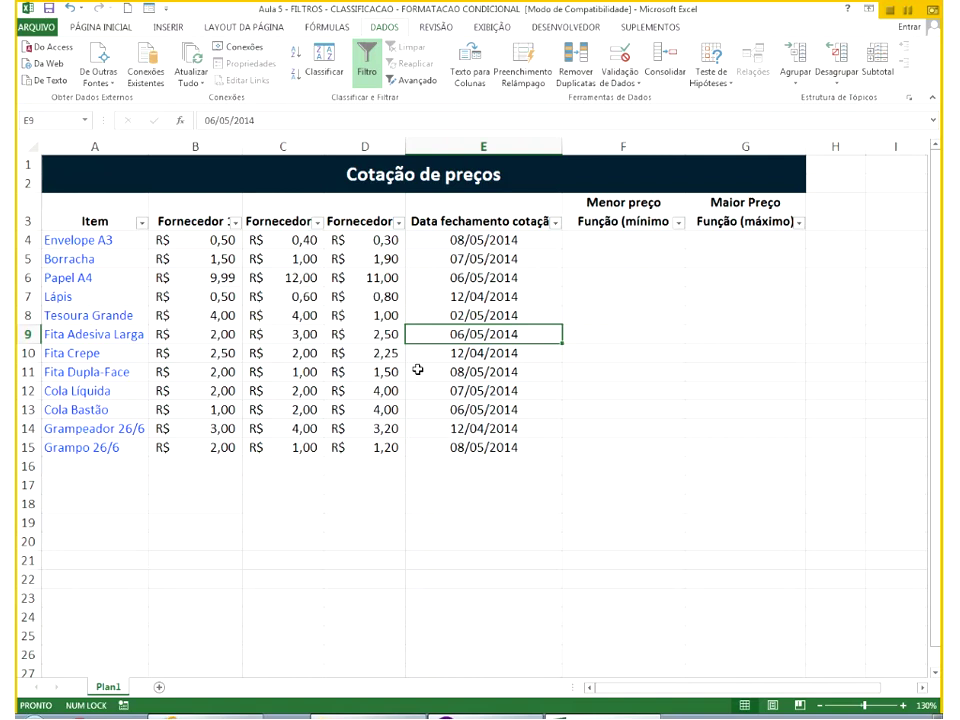
Widen columns A to D to make room for the filter arrows beside the header texts.
drag(149, 154, 165, 150)
drag(258, 146, 267, 146)
drag(349, 146, 361, 146)
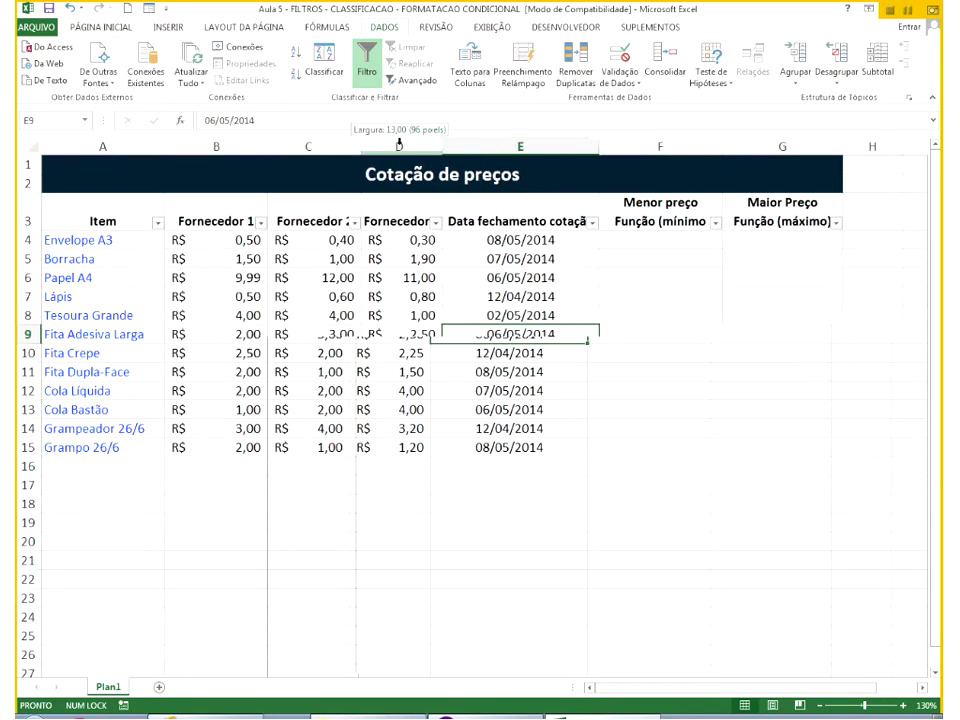
drag(448, 146, 469, 150)
Format the prices in B4:D15 as Moeda and center them horizontally.
drag(229, 240, 453, 461)
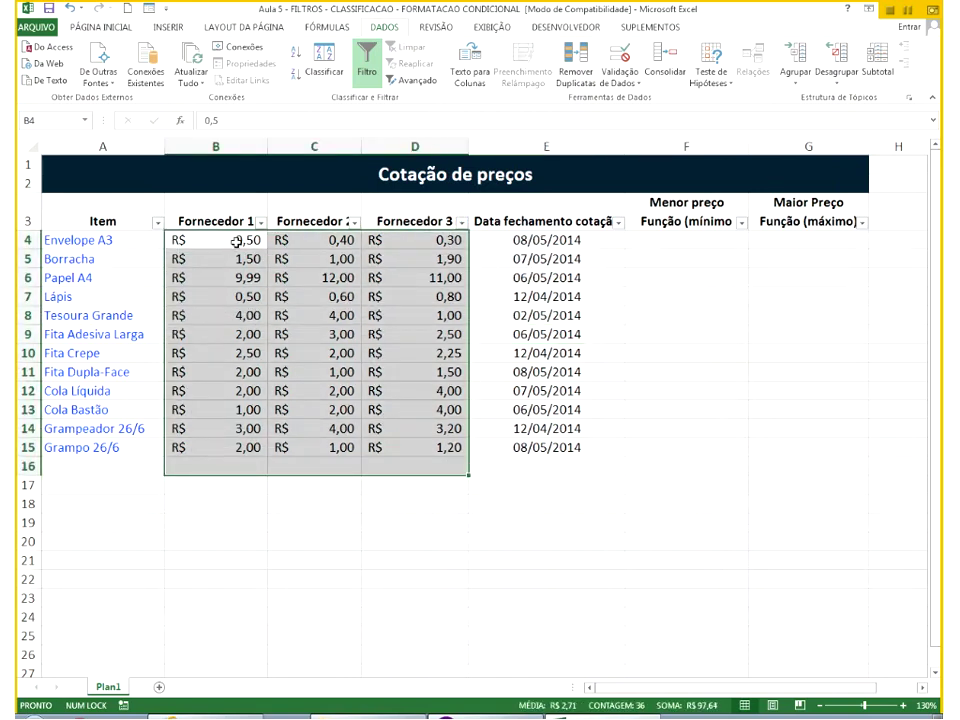
drag(236, 240, 436, 449)
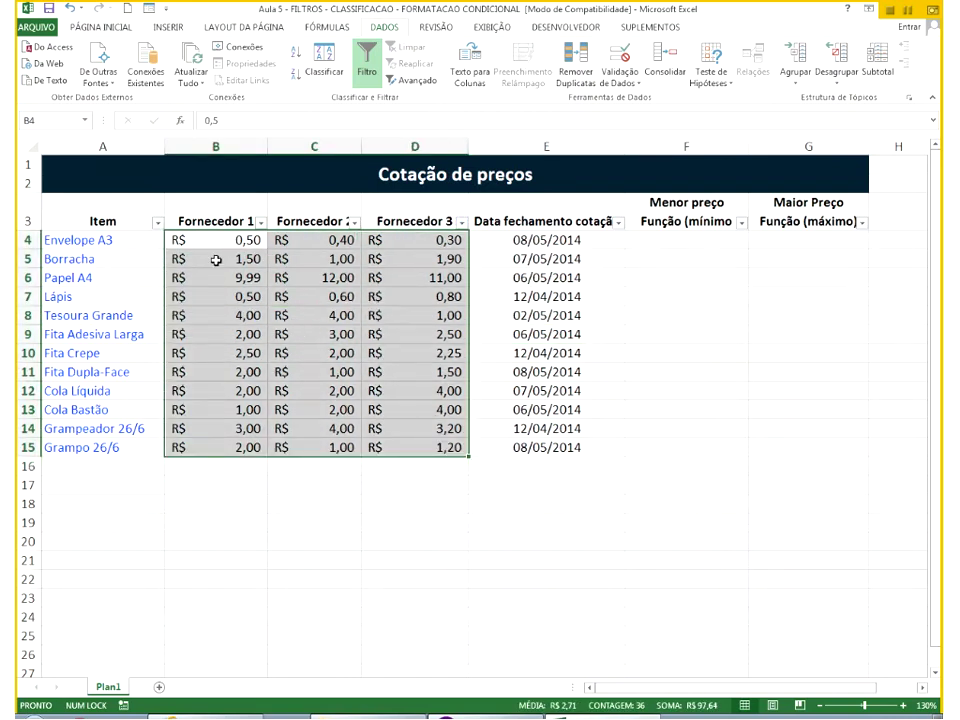
click(100, 27)
click(474, 52)
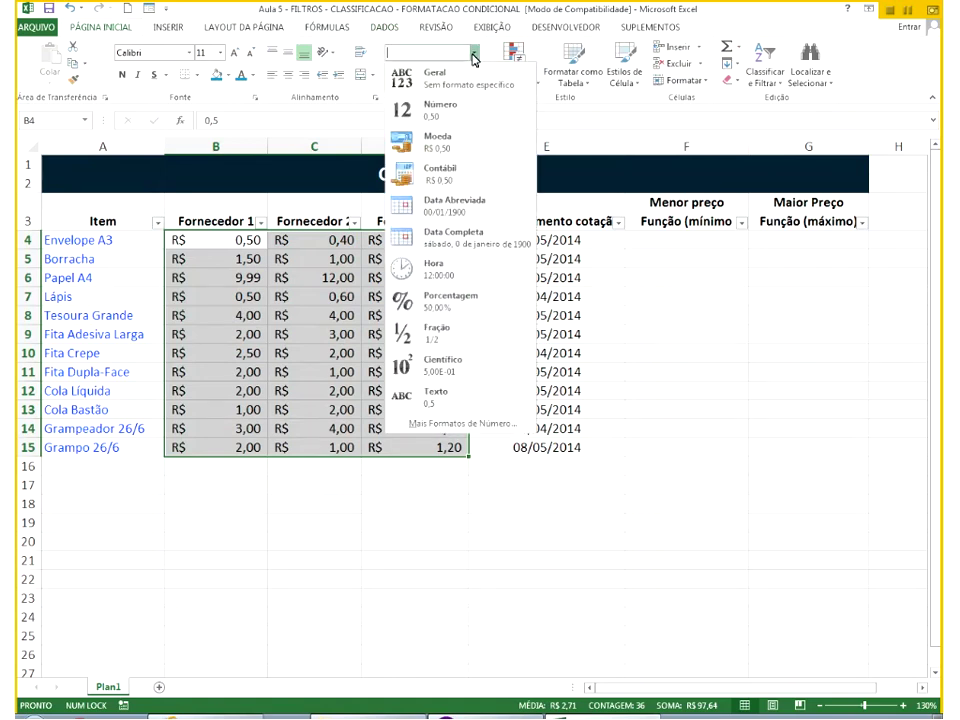
click(454, 155)
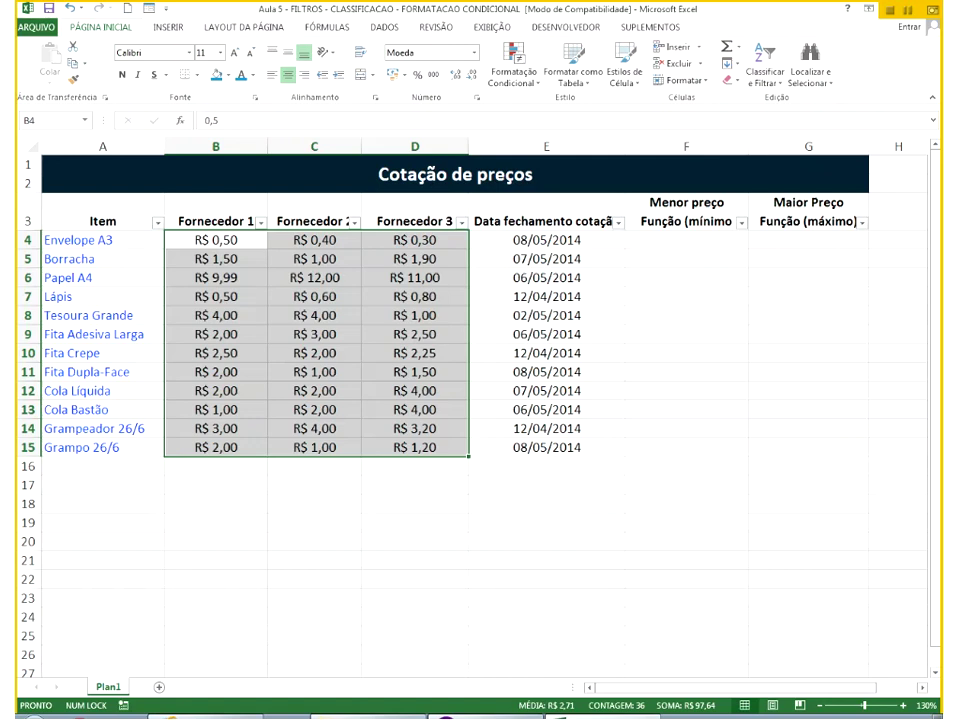
Align the headers in A3:E3 vertically to the middle of their cells.
drag(520, 233, 498, 448)
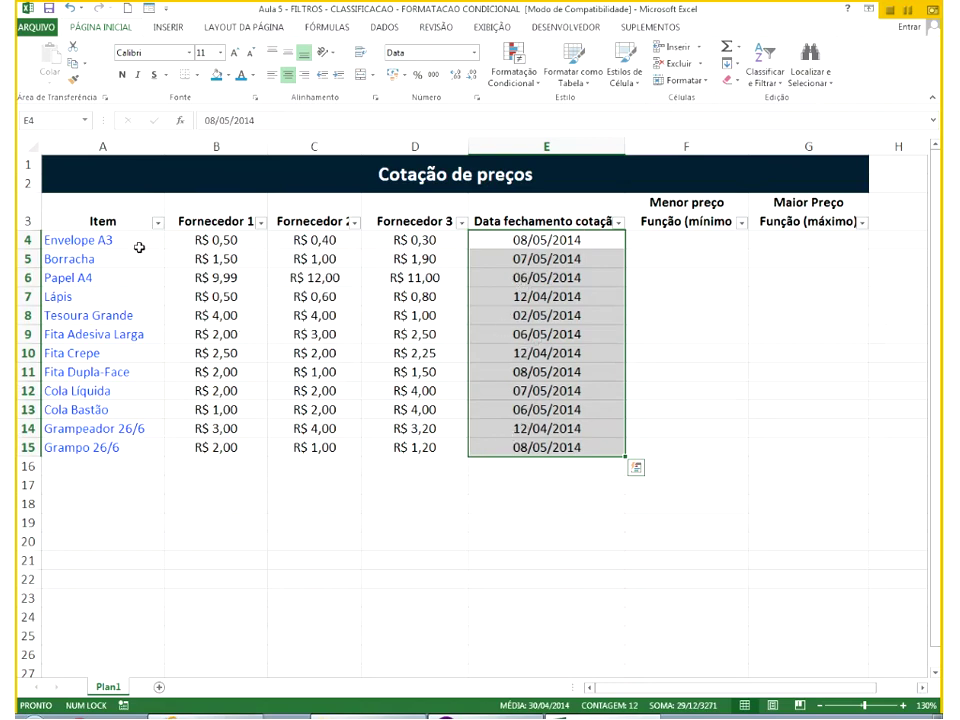
drag(129, 241, 124, 445)
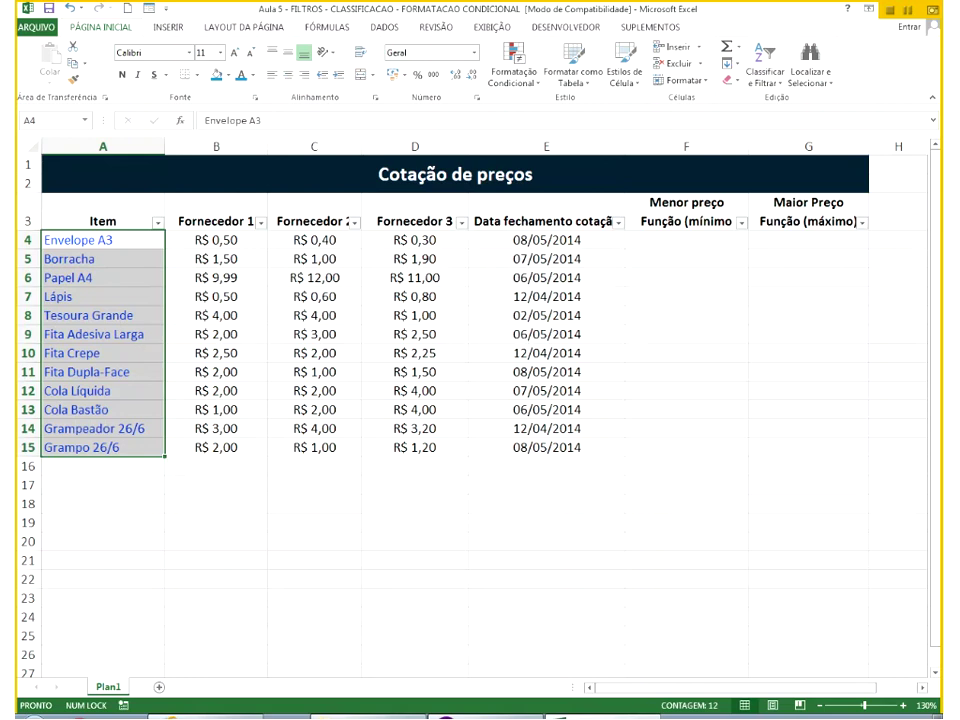
drag(510, 219, 133, 219)
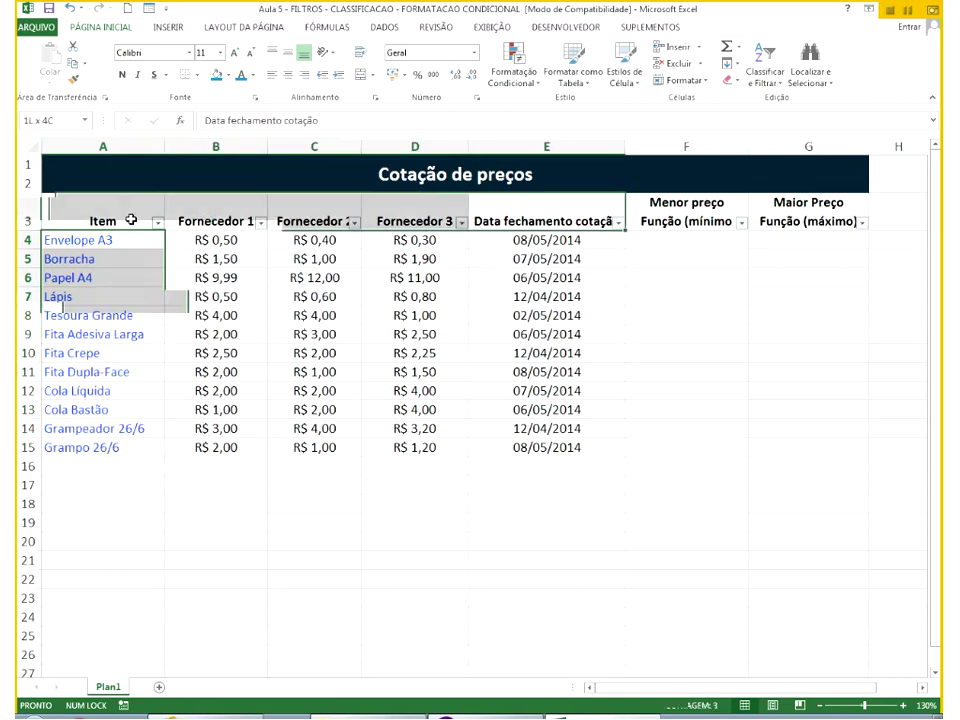
click(273, 54)
click(285, 57)
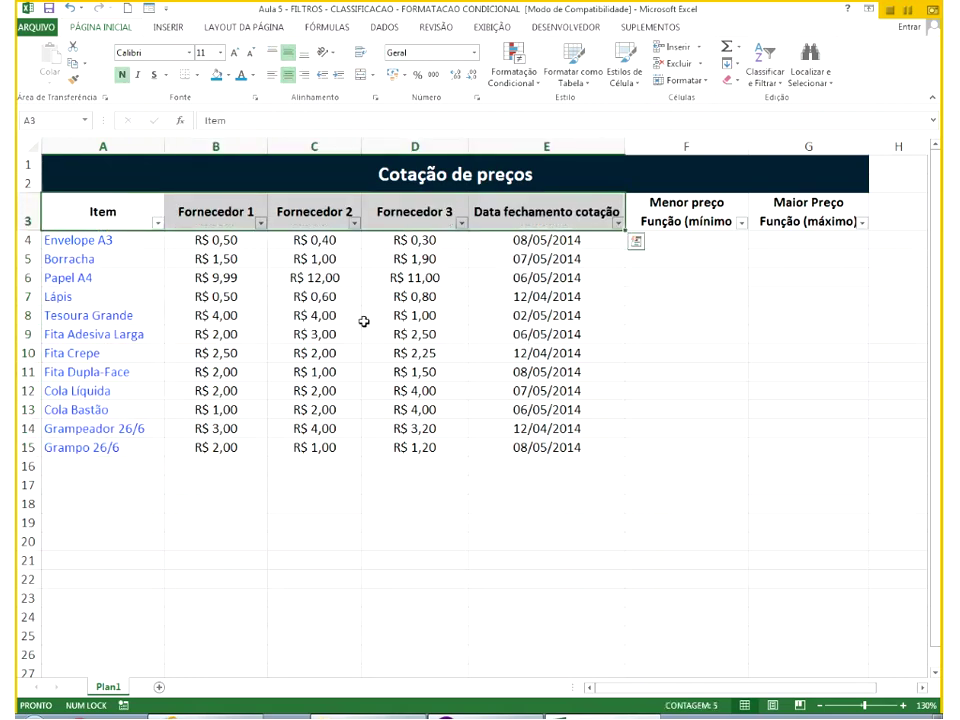
click(364, 319)
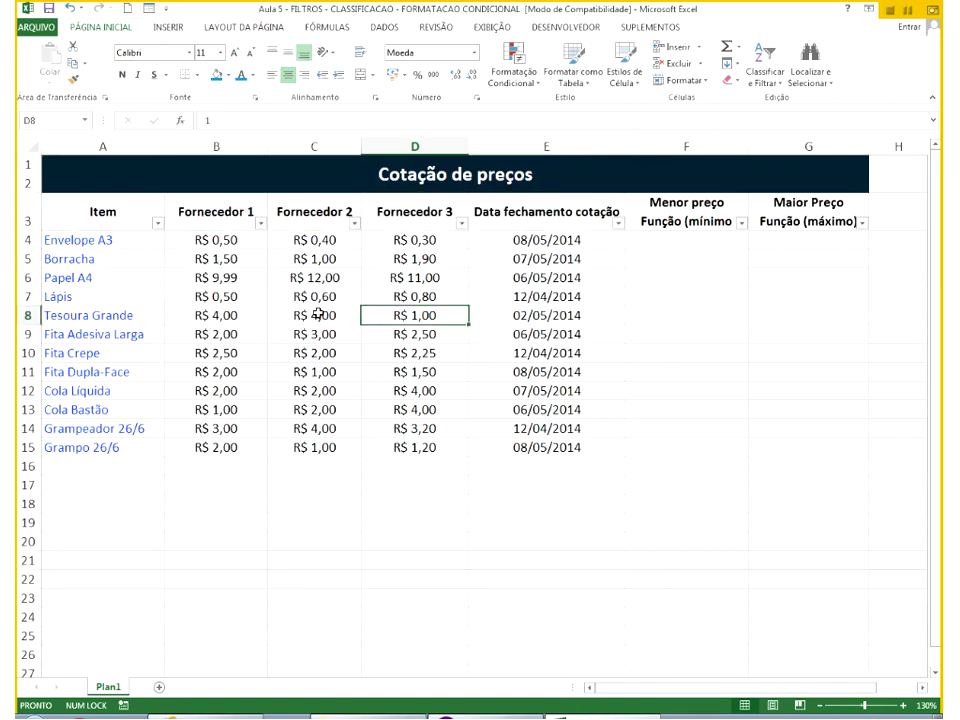
Sort the table by item name from A to Z and reverse the order to Z to A.
click(160, 223)
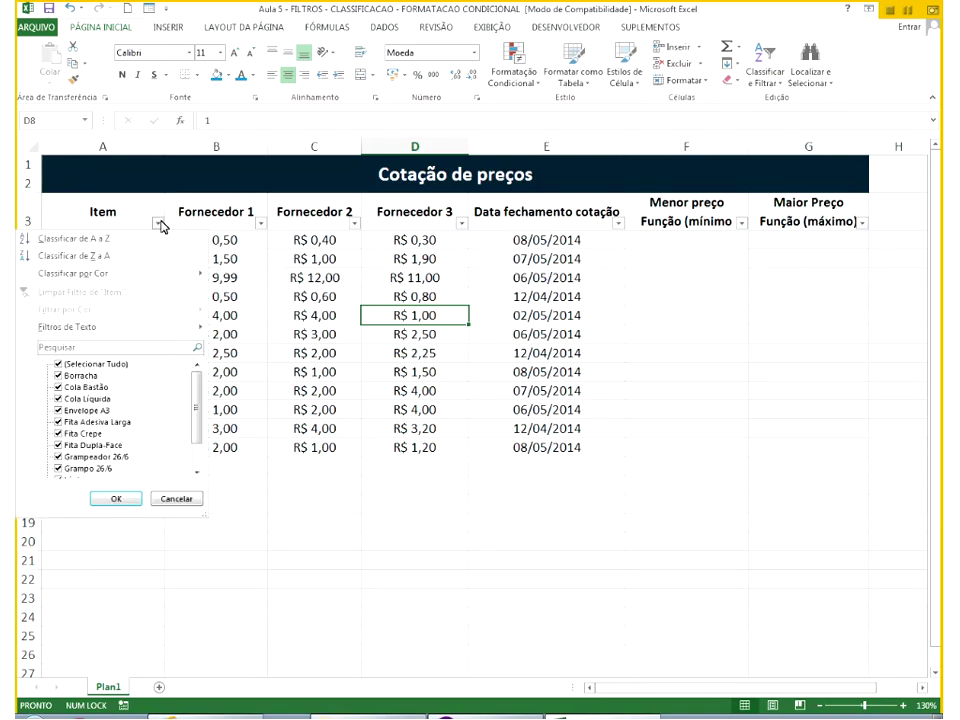
click(104, 241)
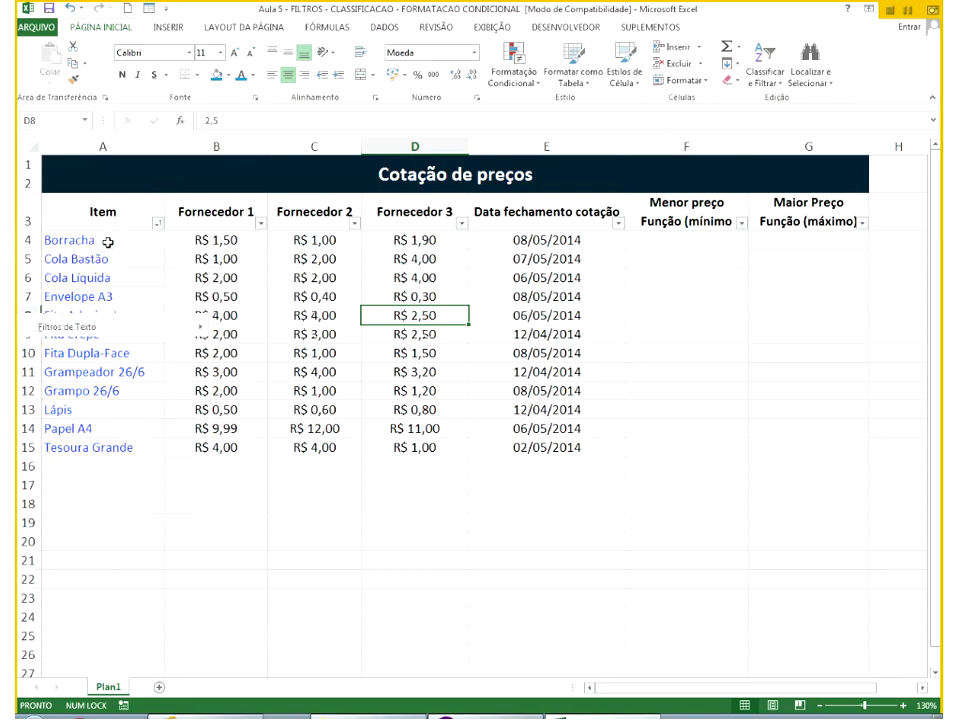
click(159, 222)
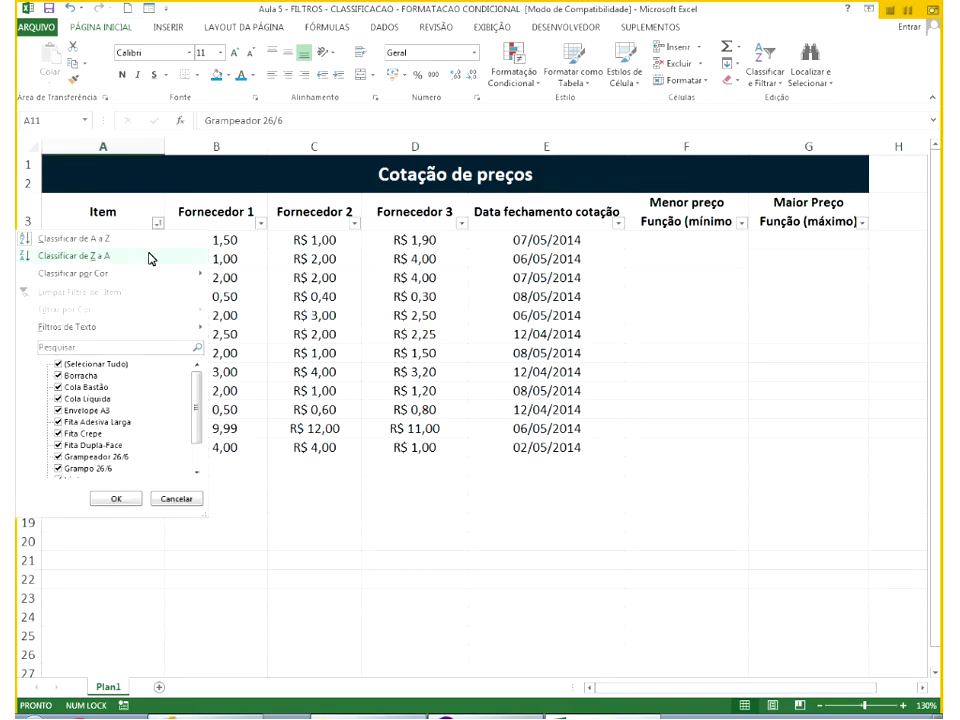
click(148, 255)
drag(130, 240, 130, 447)
Sort the quotation table by item name in A to Z order and check the Item column's filter options.
click(157, 223)
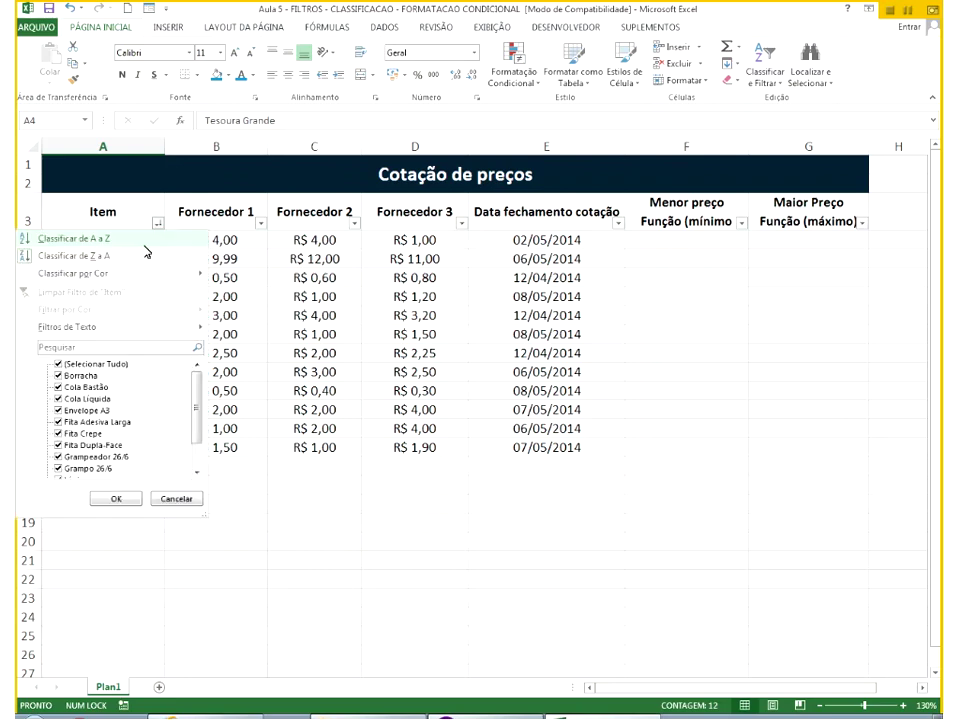
click(157, 238)
click(133, 259)
click(159, 223)
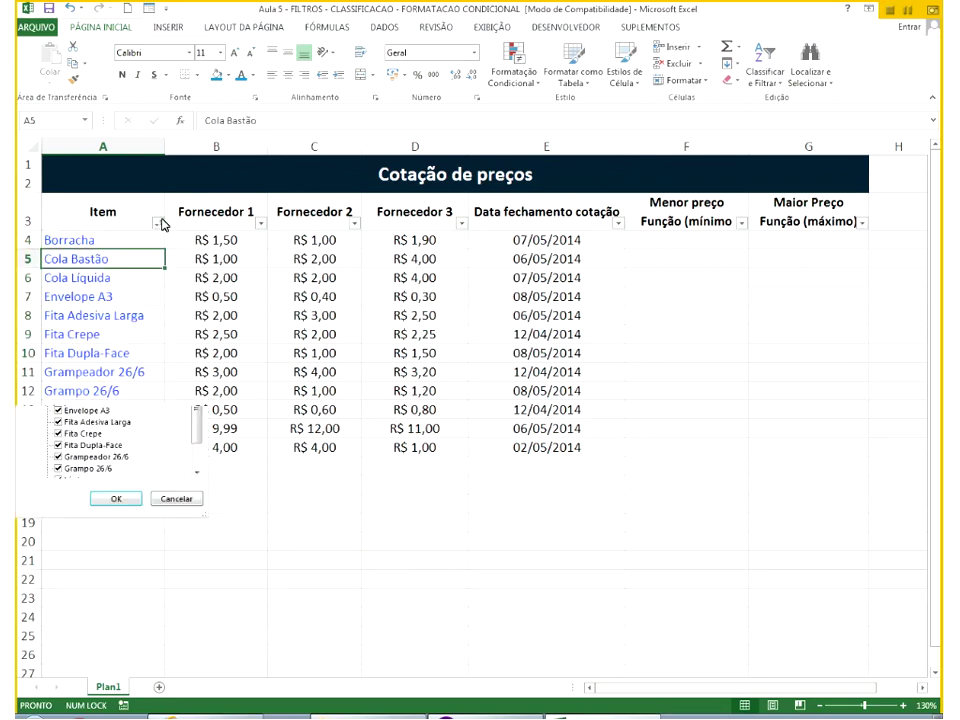
key(Escape)
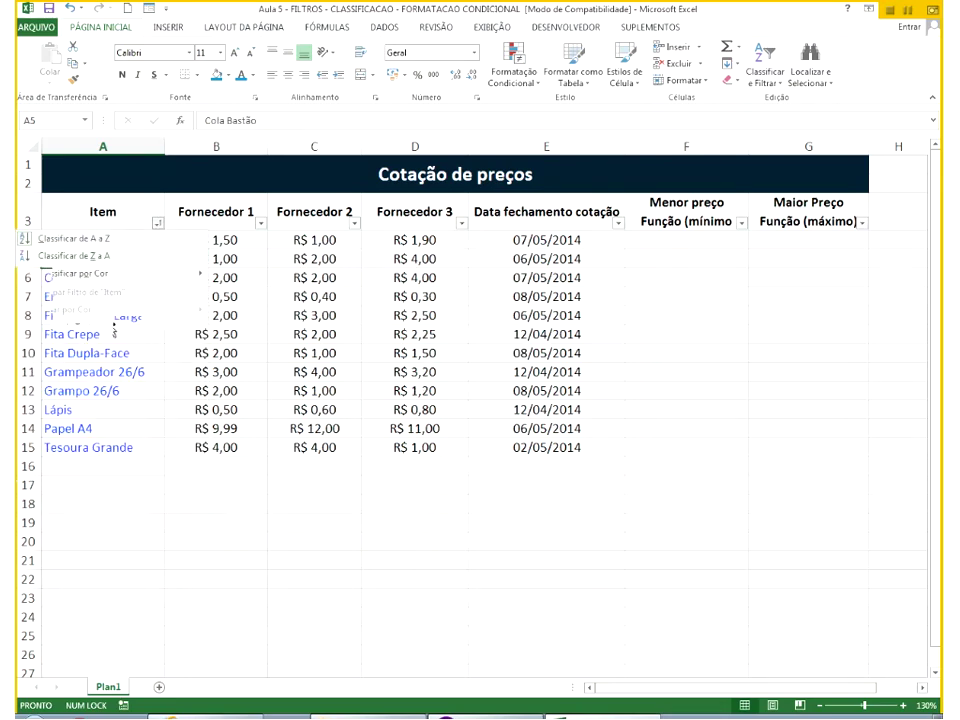
click(114, 320)
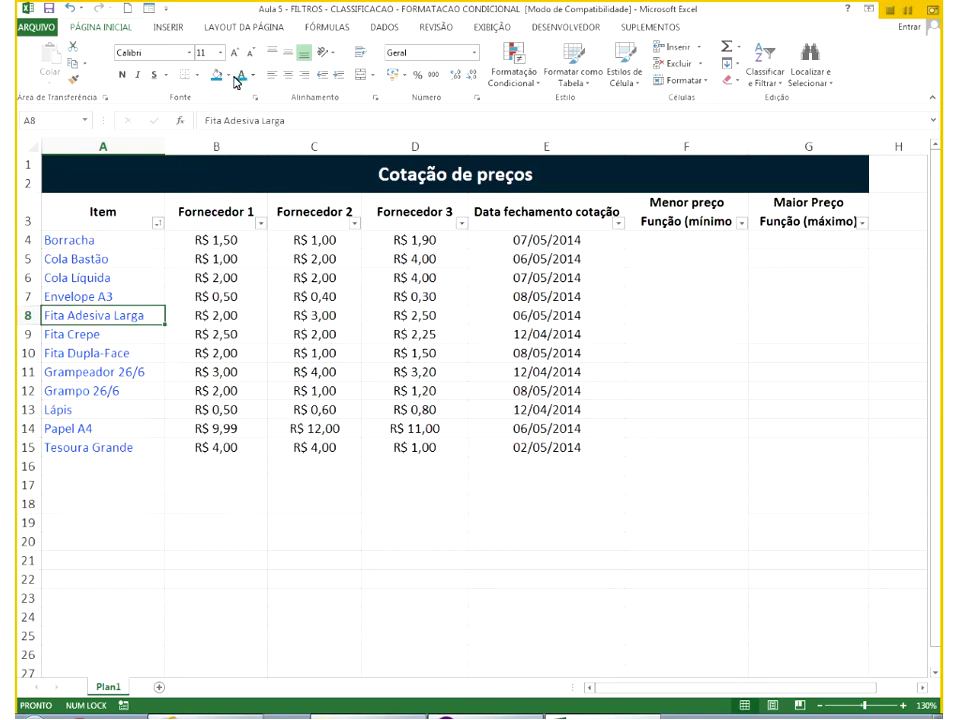
Color the Fita Crepe item name in A9 dark red and sort the Item column by that font color.
click(66, 335)
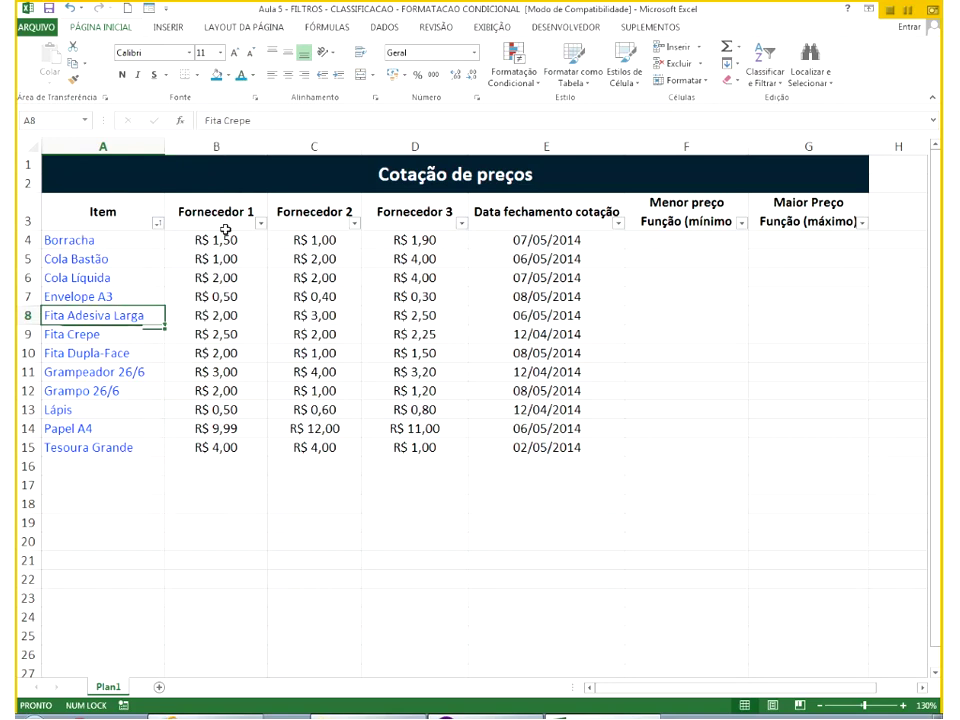
click(254, 76)
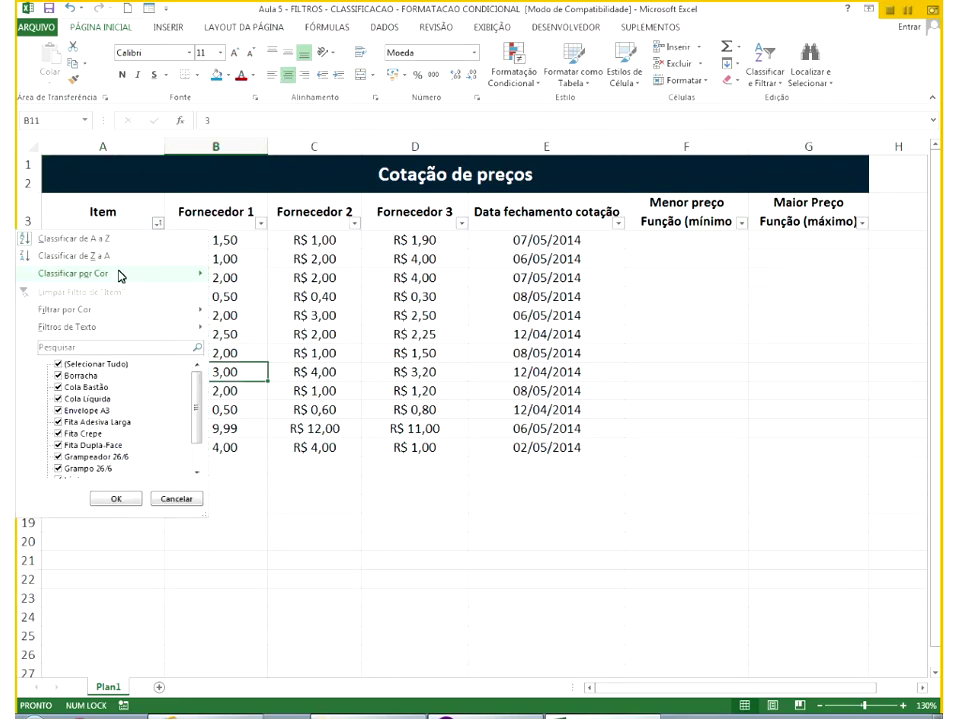
mouse_move(120, 277)
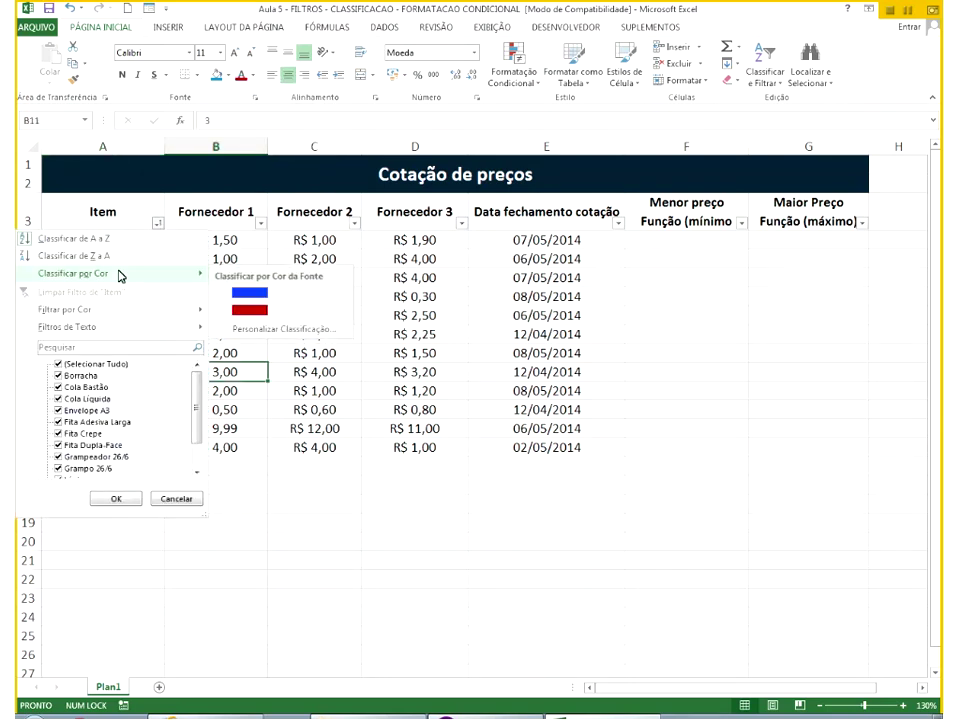
click(285, 311)
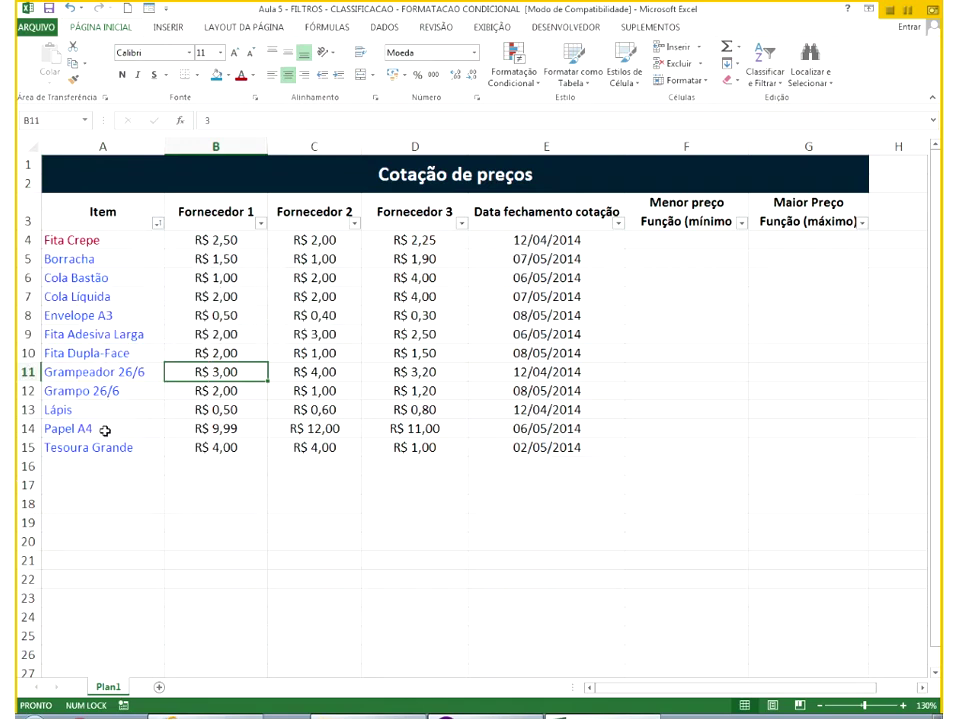
drag(100, 277, 100, 353)
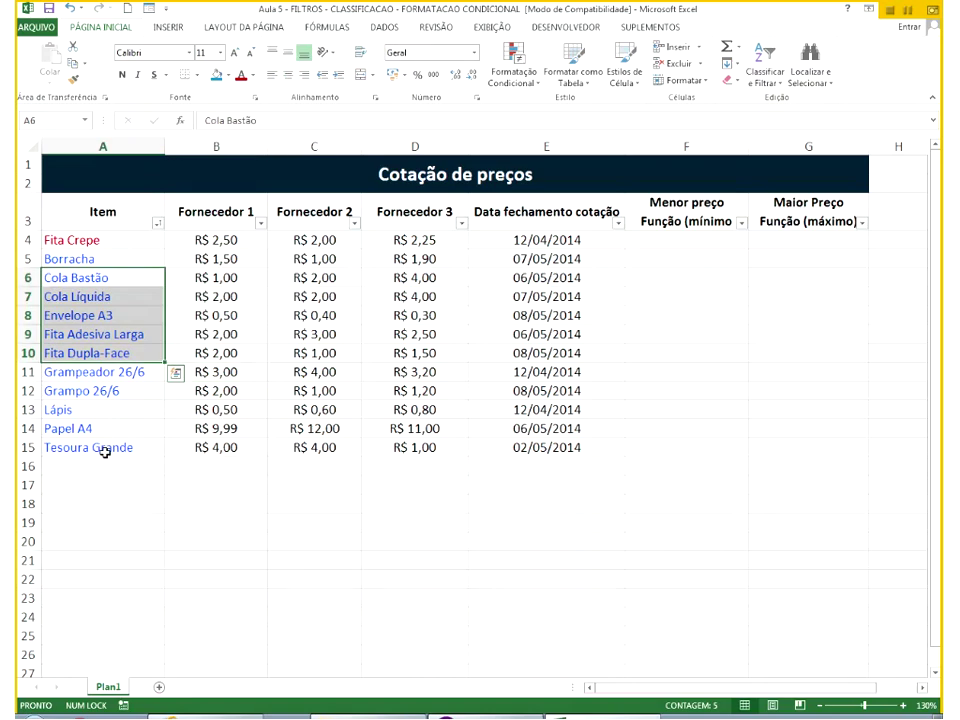
click(137, 242)
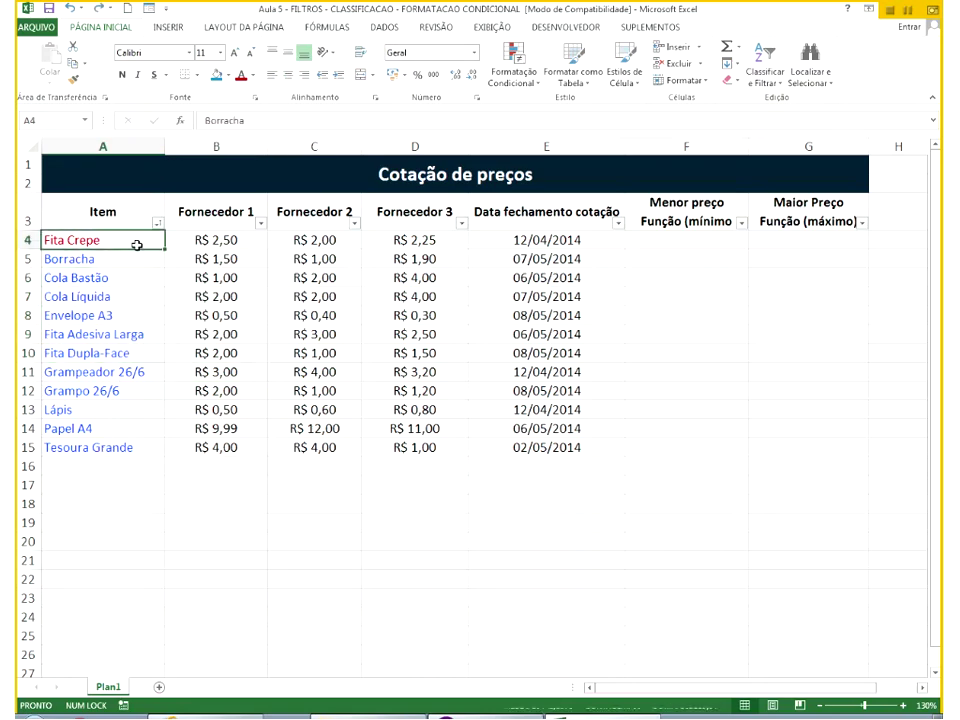
Undo the color sort and the red font on Fita Crepe, and check the Item column's color sorting options.
key(ctrl+z)
key(ctrl+z)
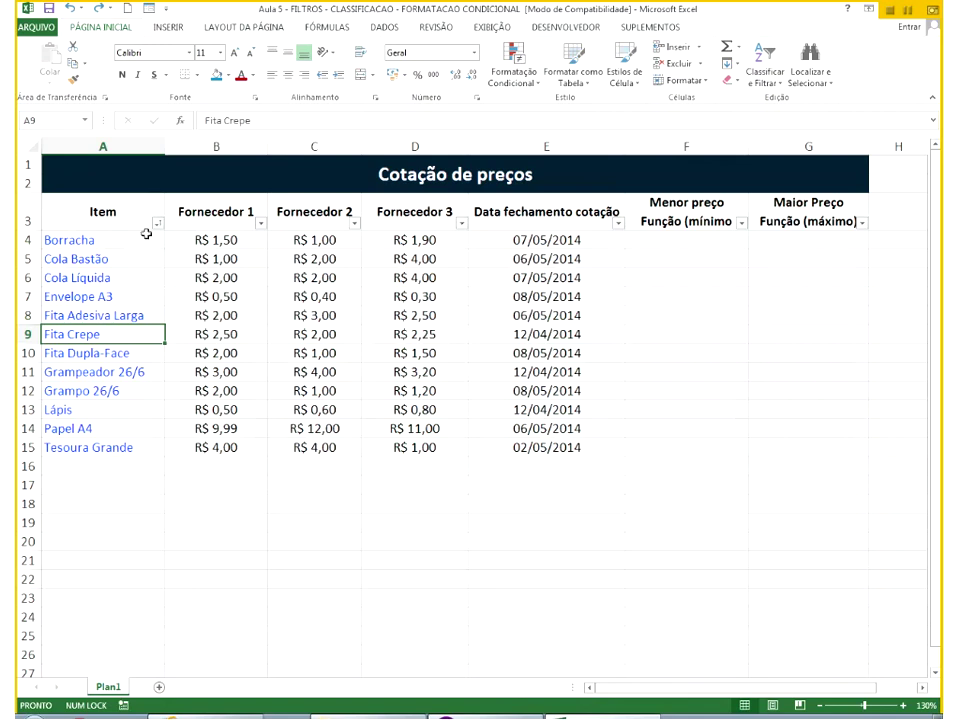
click(158, 223)
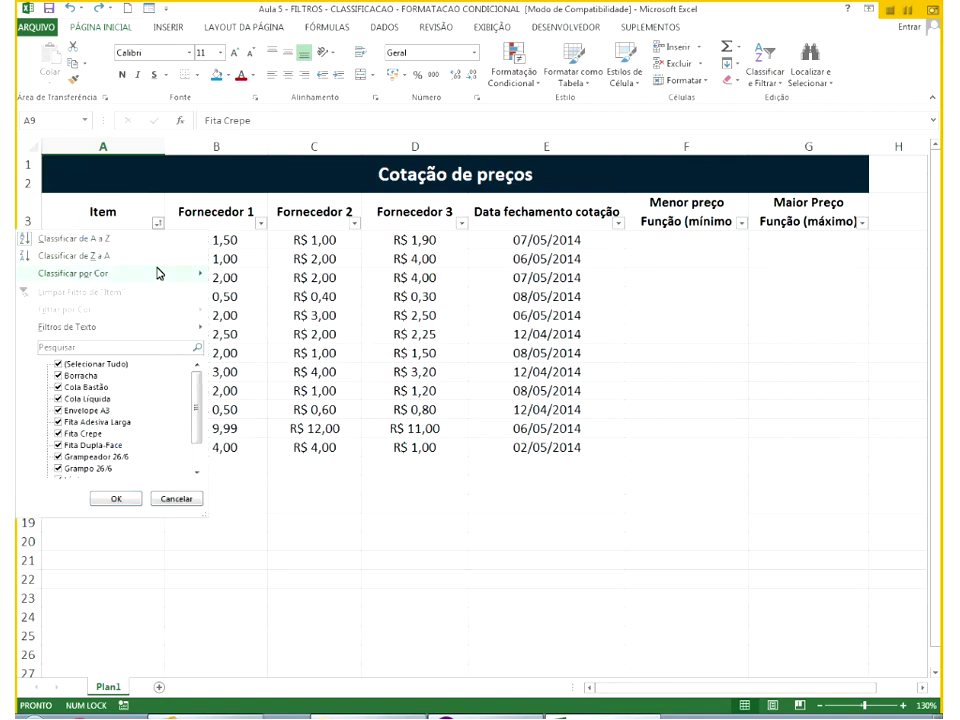
mouse_move(158, 272)
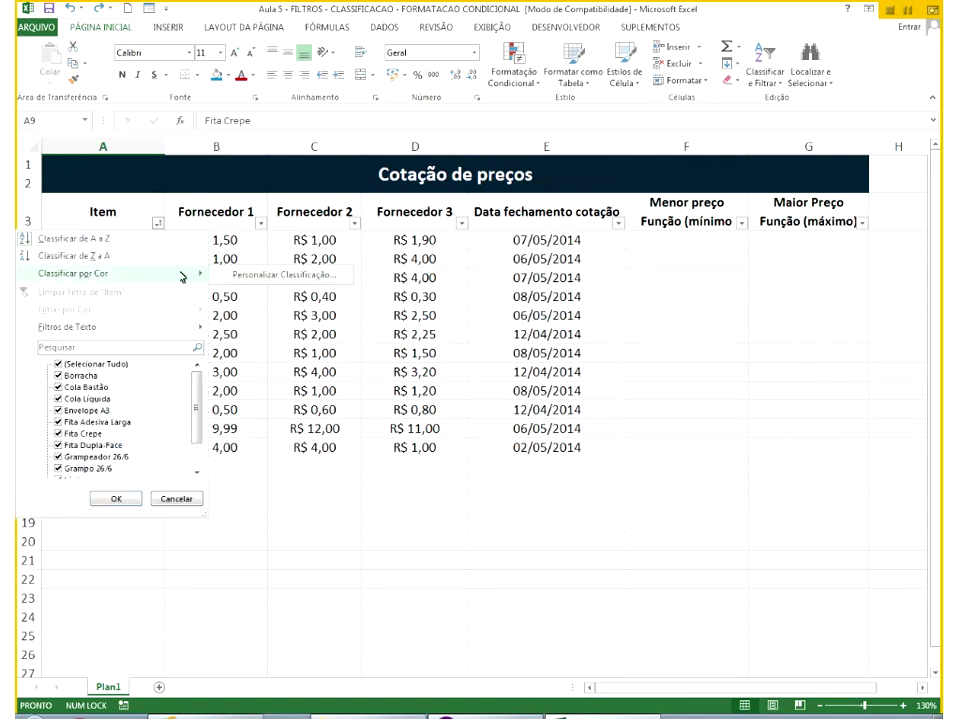
click(274, 356)
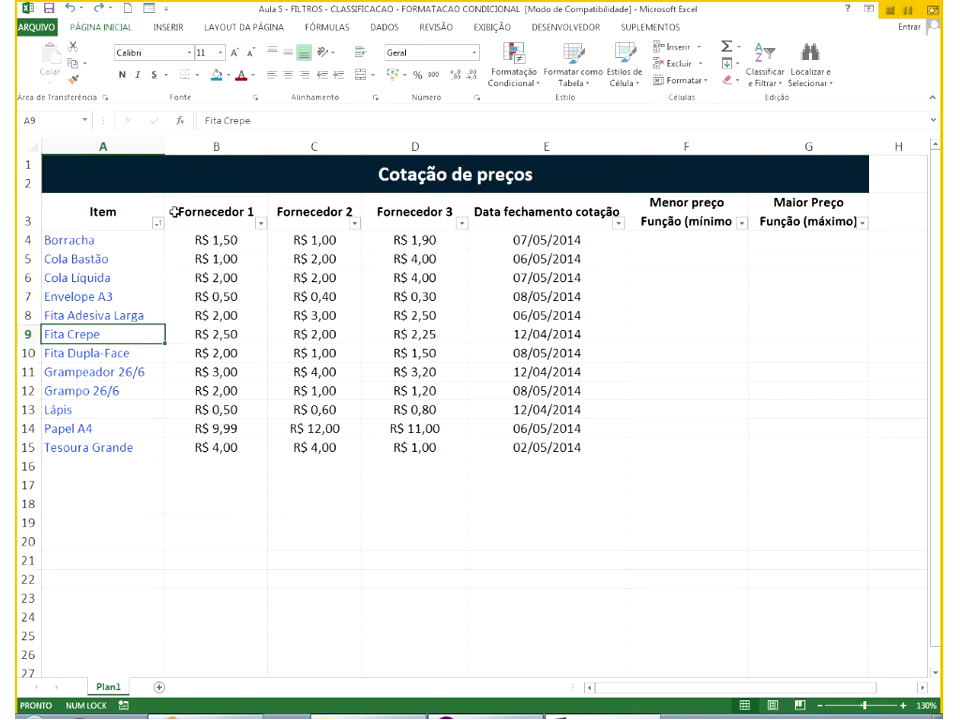
Inspect the custom sort settings offered by the Item column's color sorting options and dismiss them.
click(158, 217)
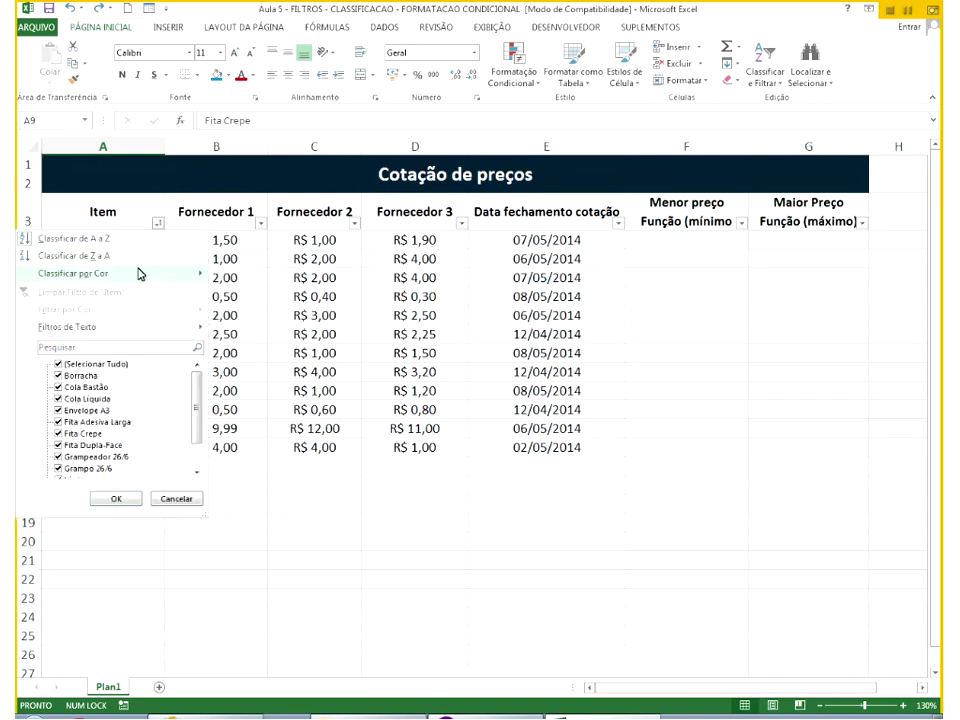
mouse_move(140, 273)
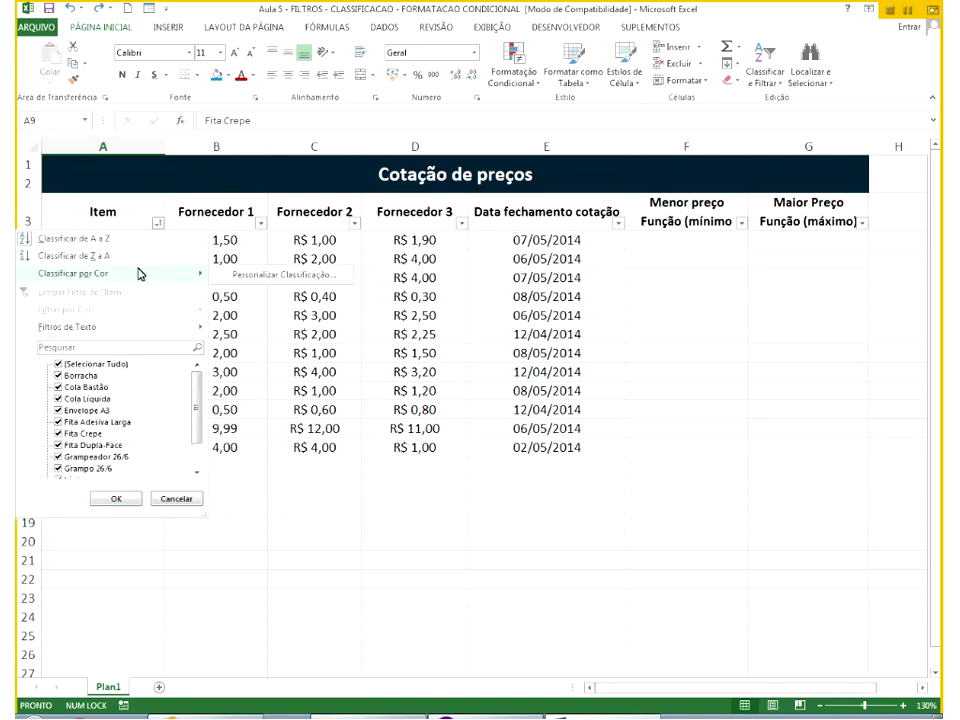
click(258, 285)
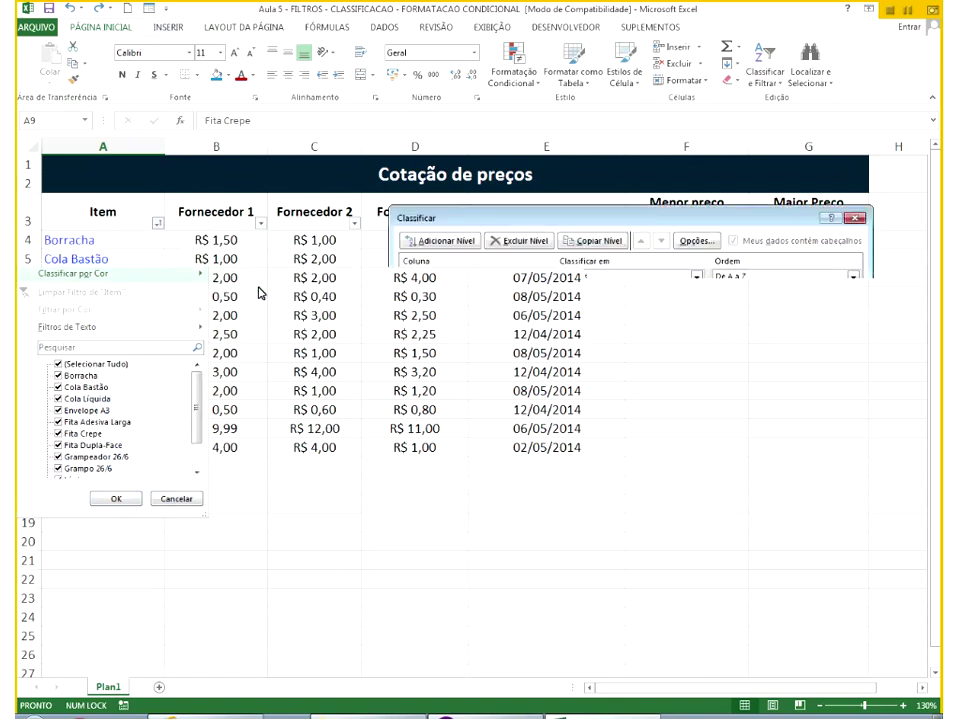
click(843, 388)
Quick-sort the quotation table by item name from A to Z and reverse it to Z to A.
click(383, 27)
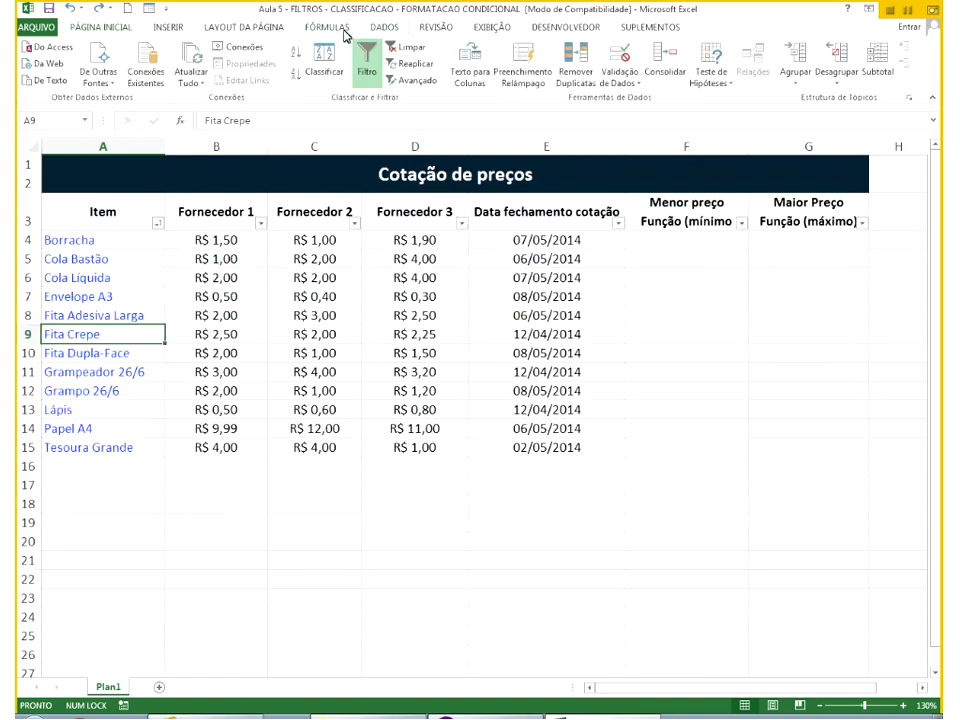
click(297, 60)
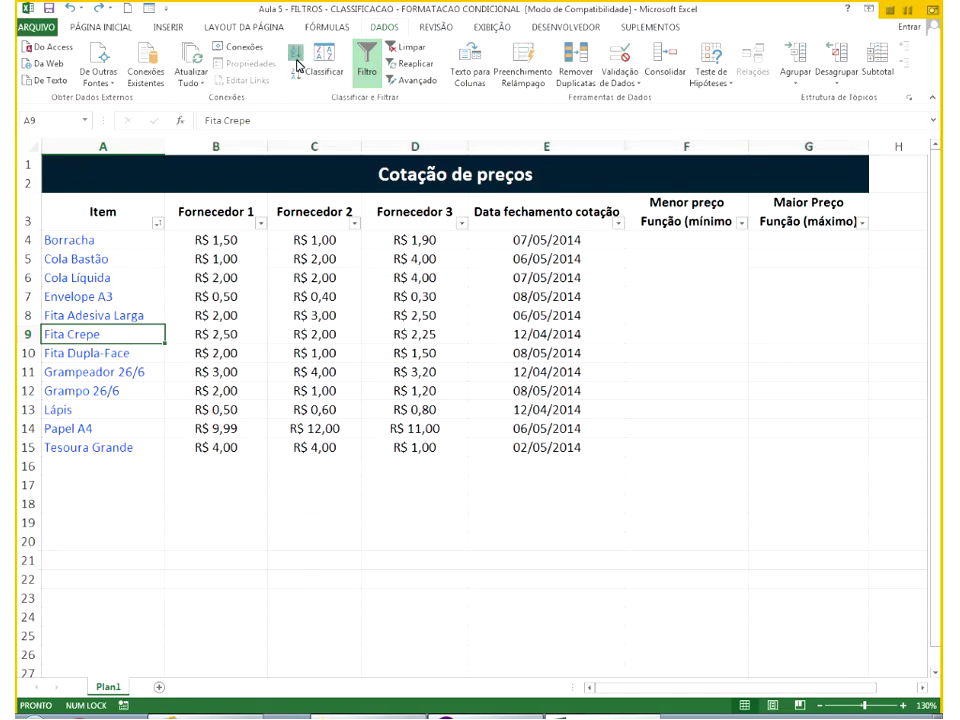
click(296, 74)
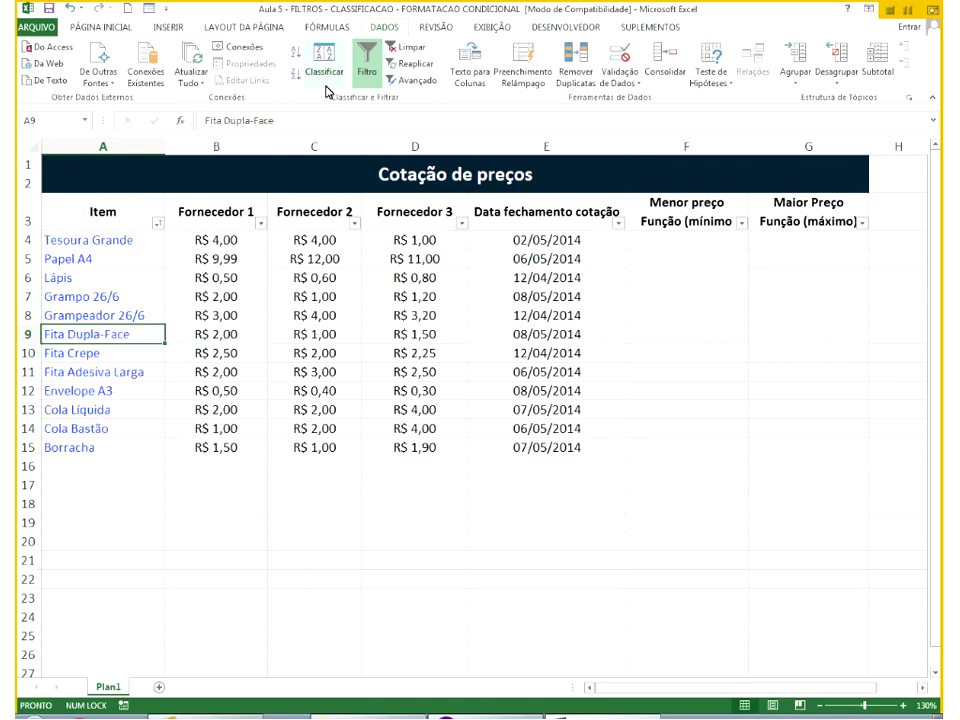
In a custom sort on Item, try Cor da Célula as the criterion, switch back to Valores and apply the De A a Z order.
click(322, 70)
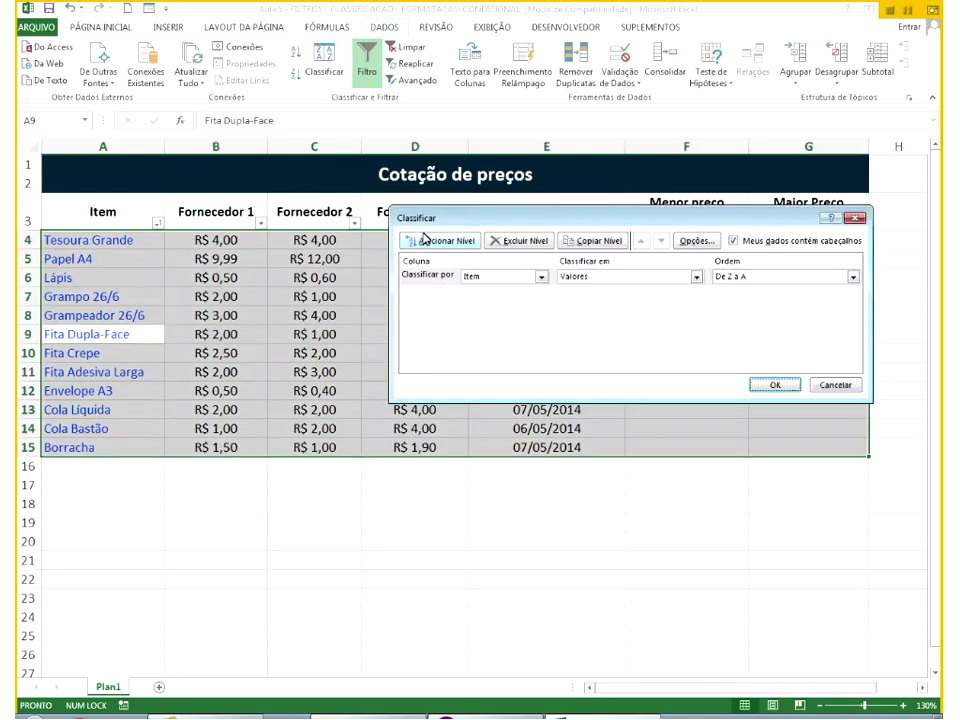
drag(435, 221, 279, 268)
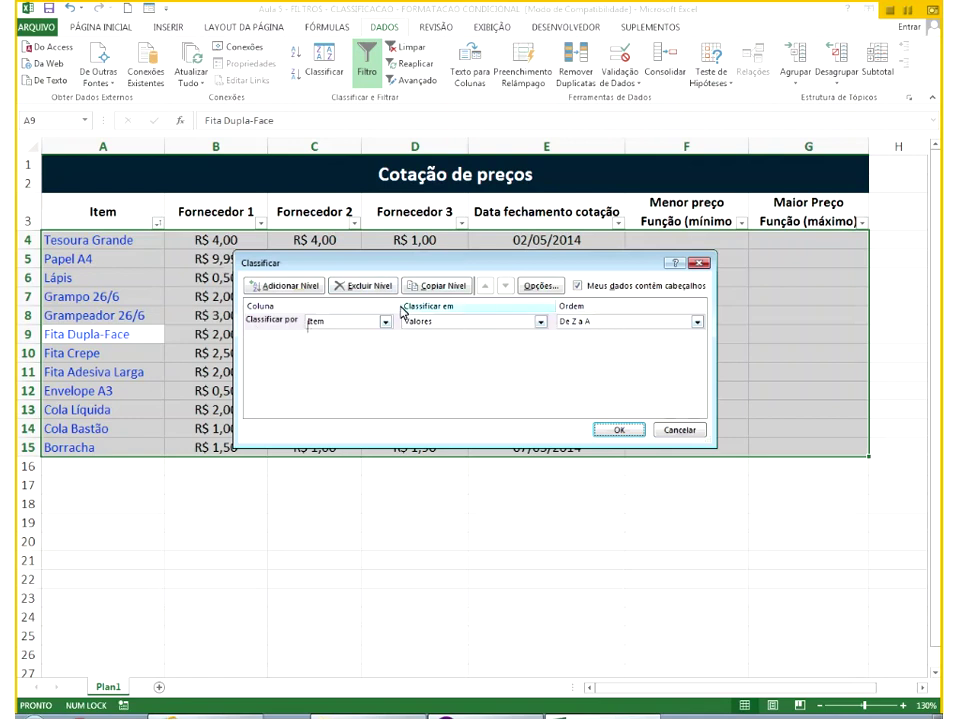
click(337, 322)
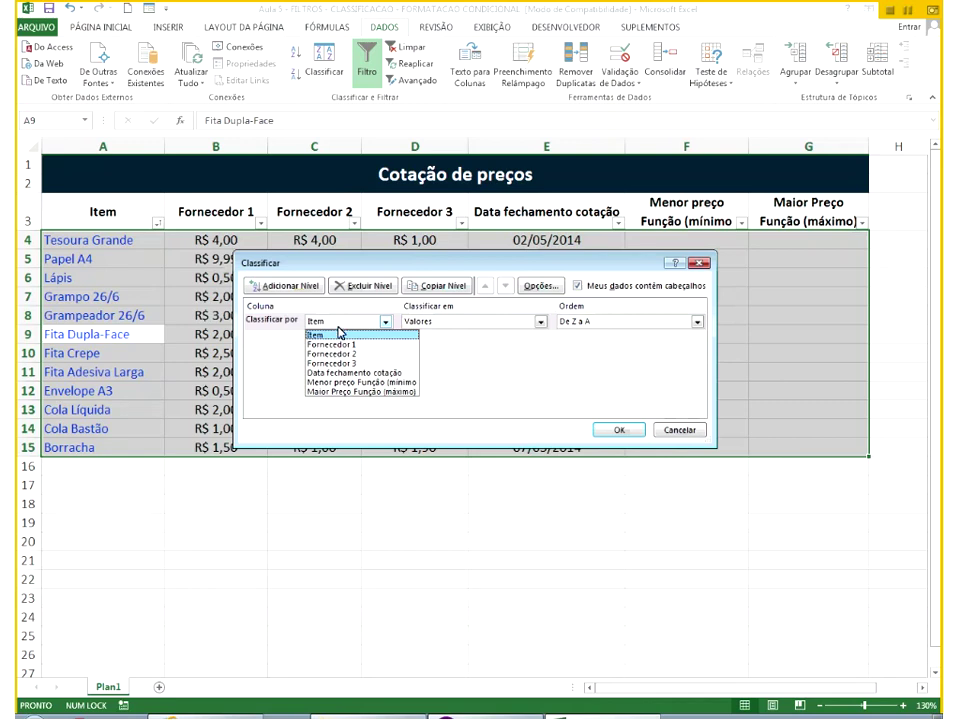
click(348, 336)
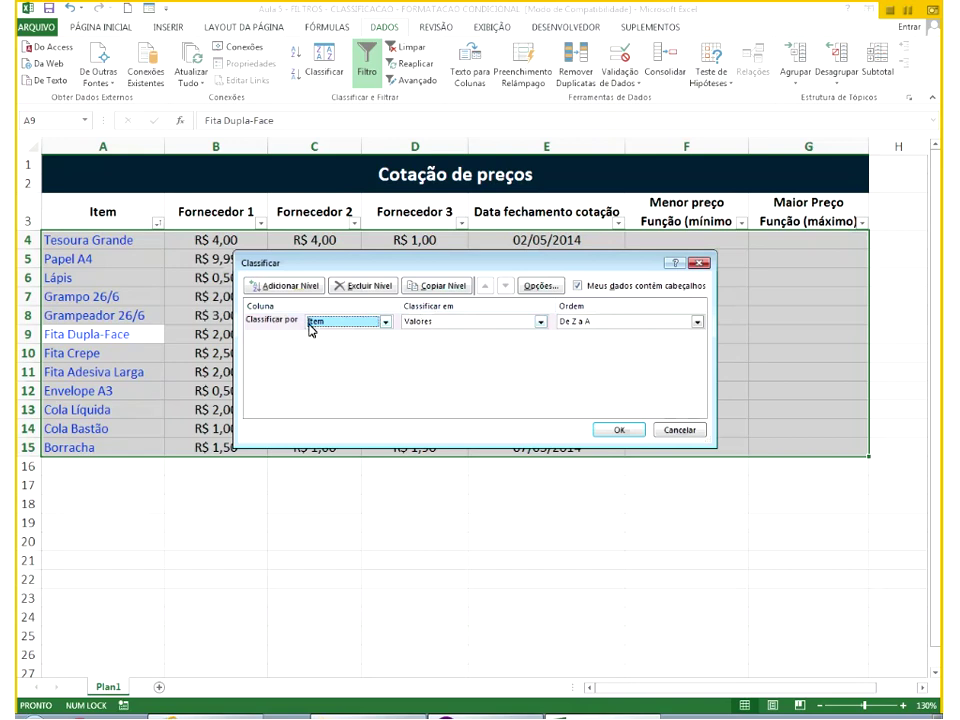
click(429, 321)
click(432, 345)
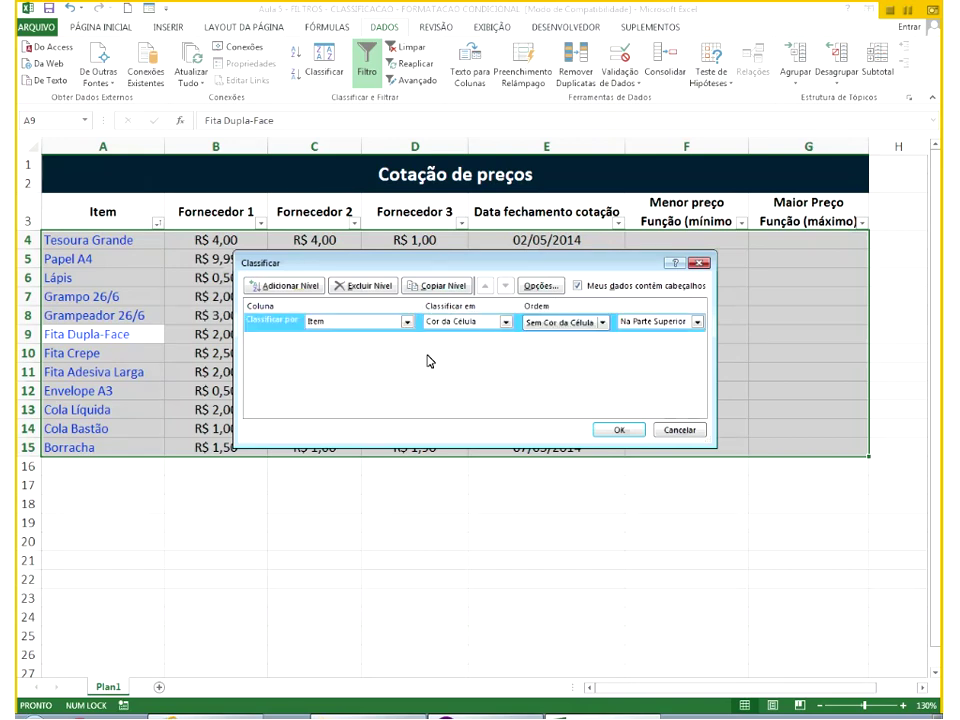
click(450, 323)
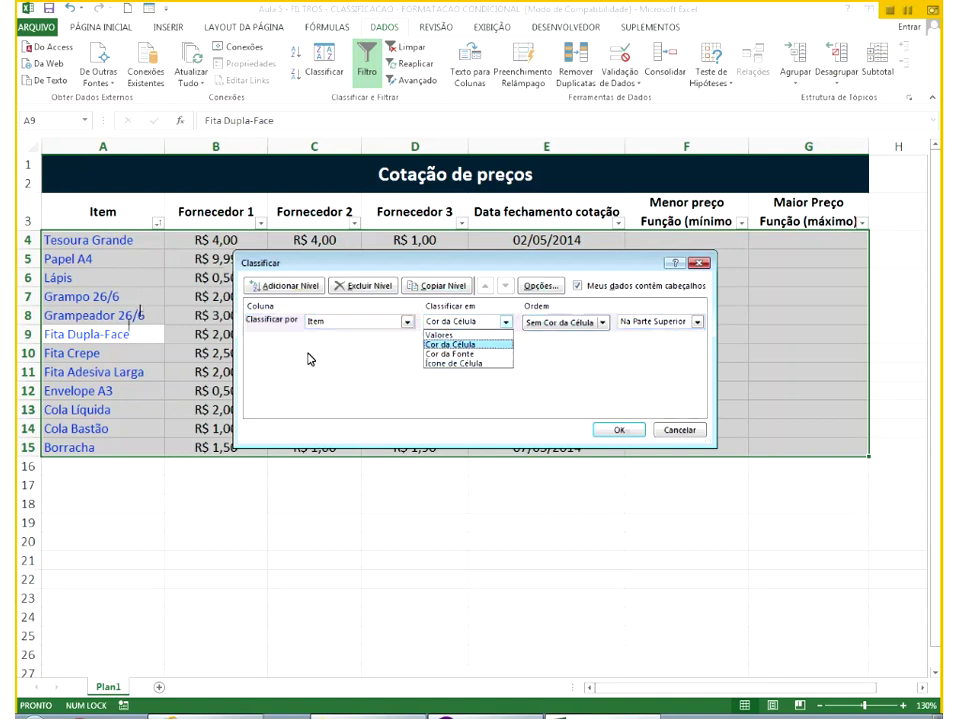
click(477, 337)
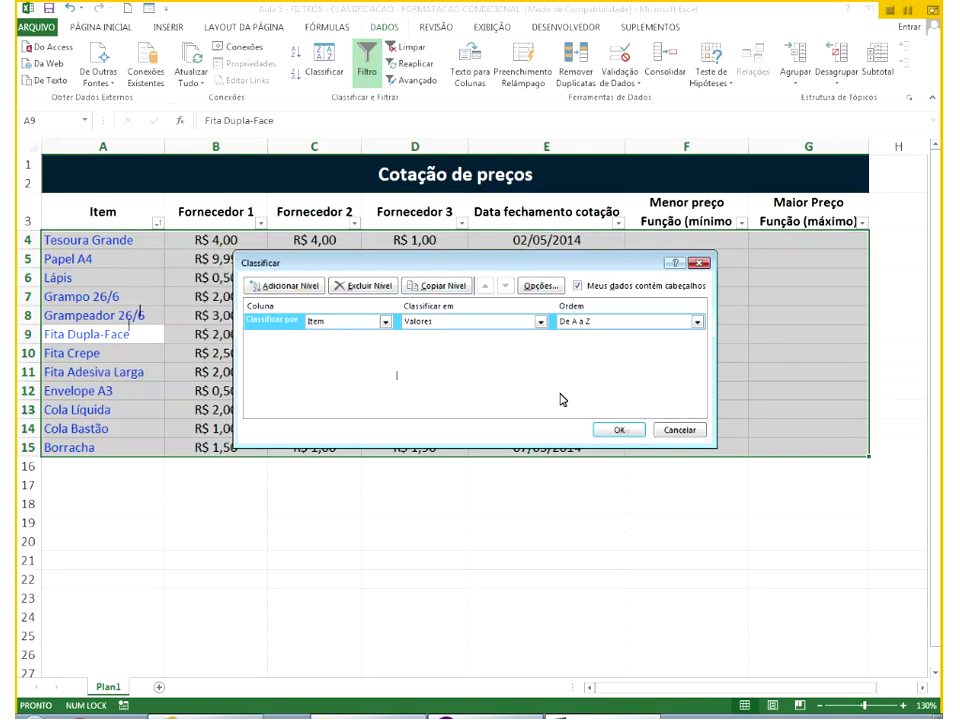
click(619, 429)
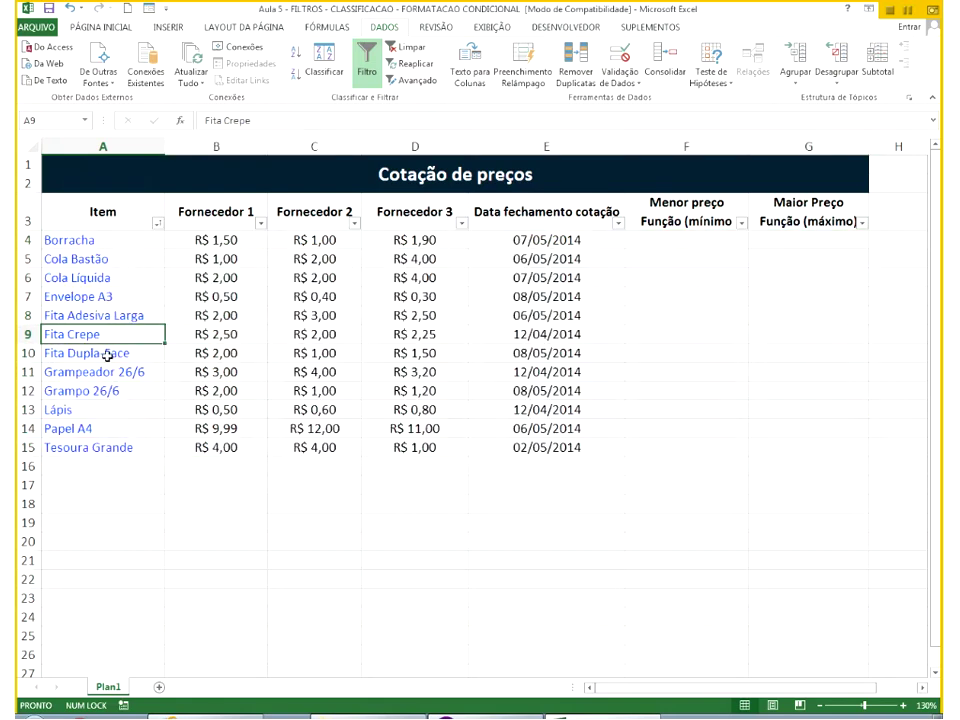
Review the quotation table's custom sort level without applying any change.
click(101, 315)
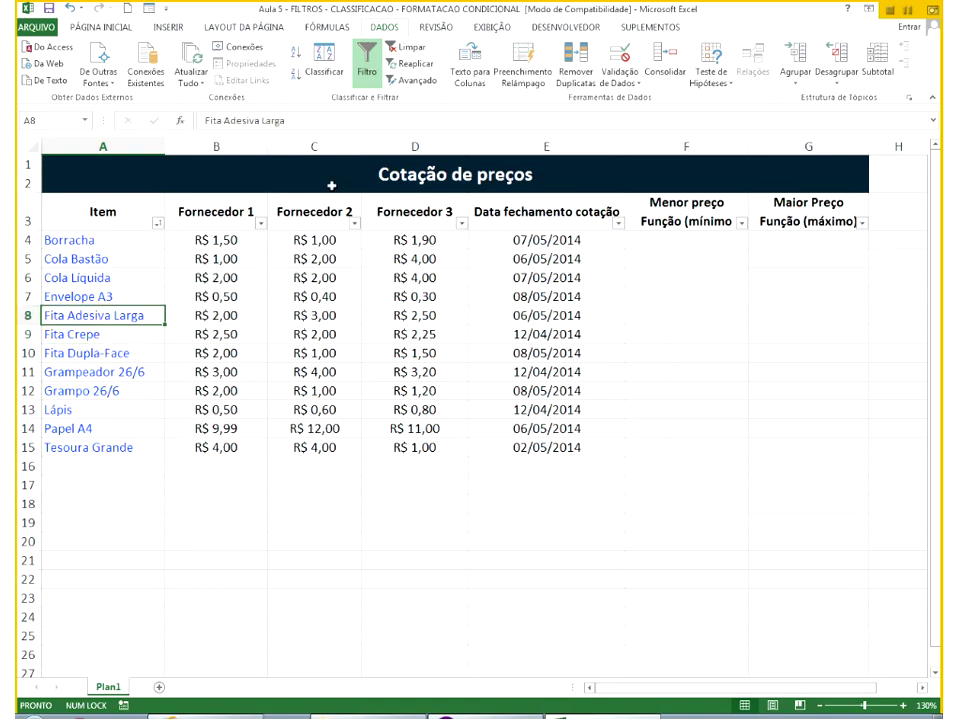
click(320, 78)
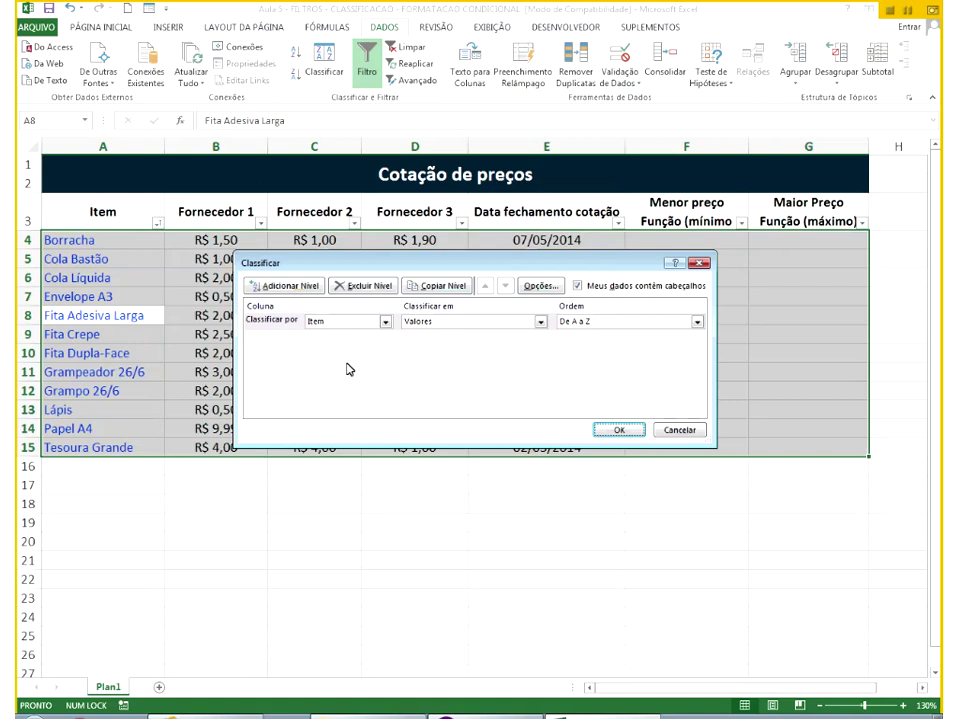
click(679, 430)
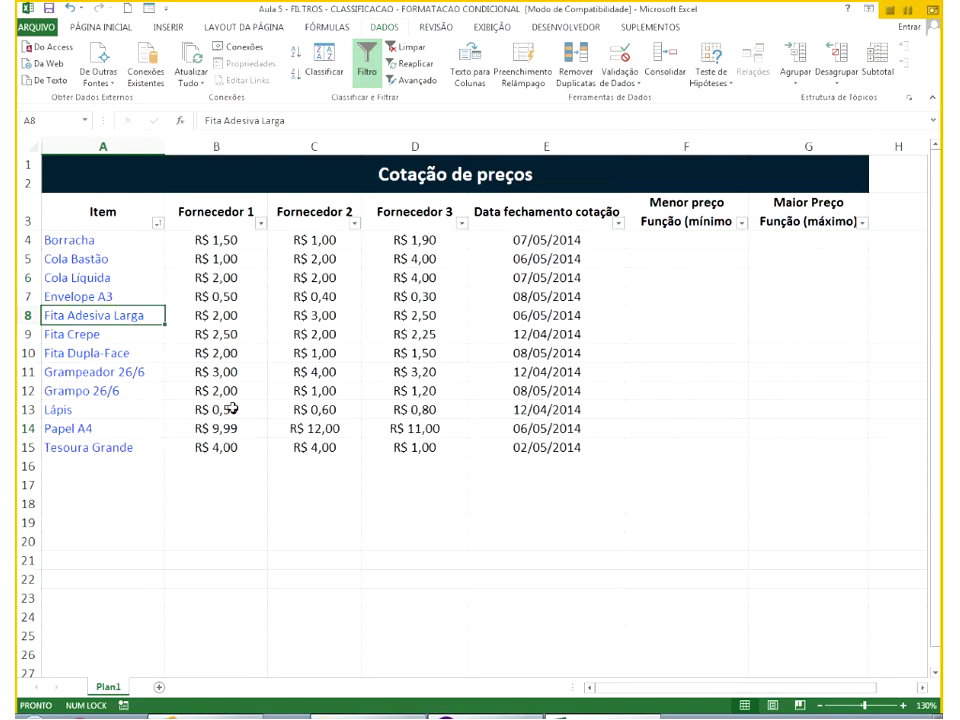
Insert a blank row between Borracha and Cola Bastão.
drag(90, 246, 94, 254)
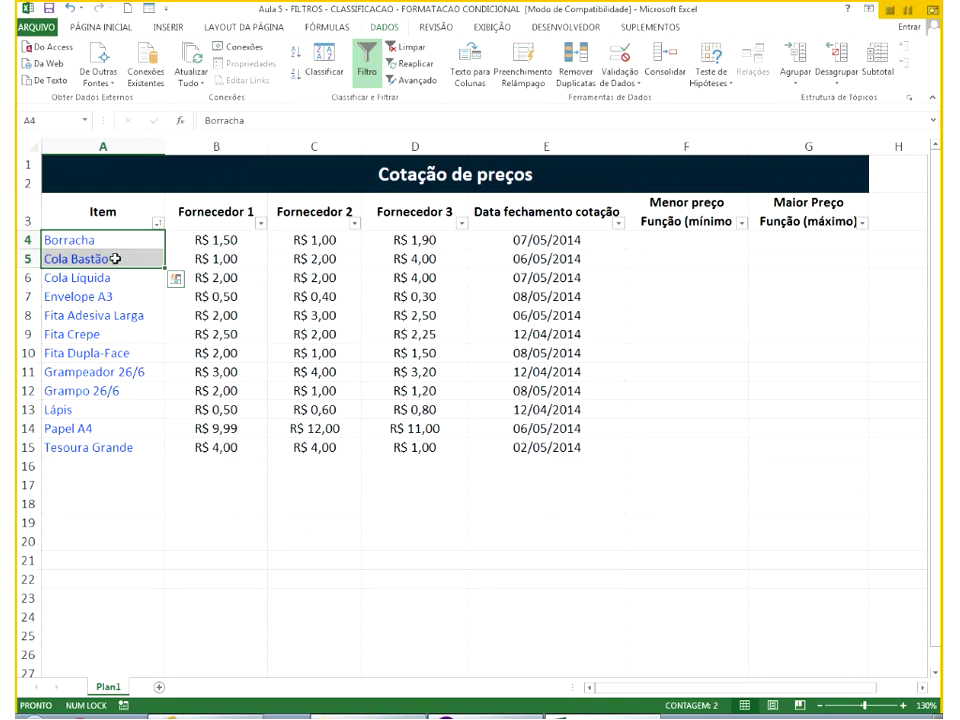
click(33, 260)
right_click(79, 256)
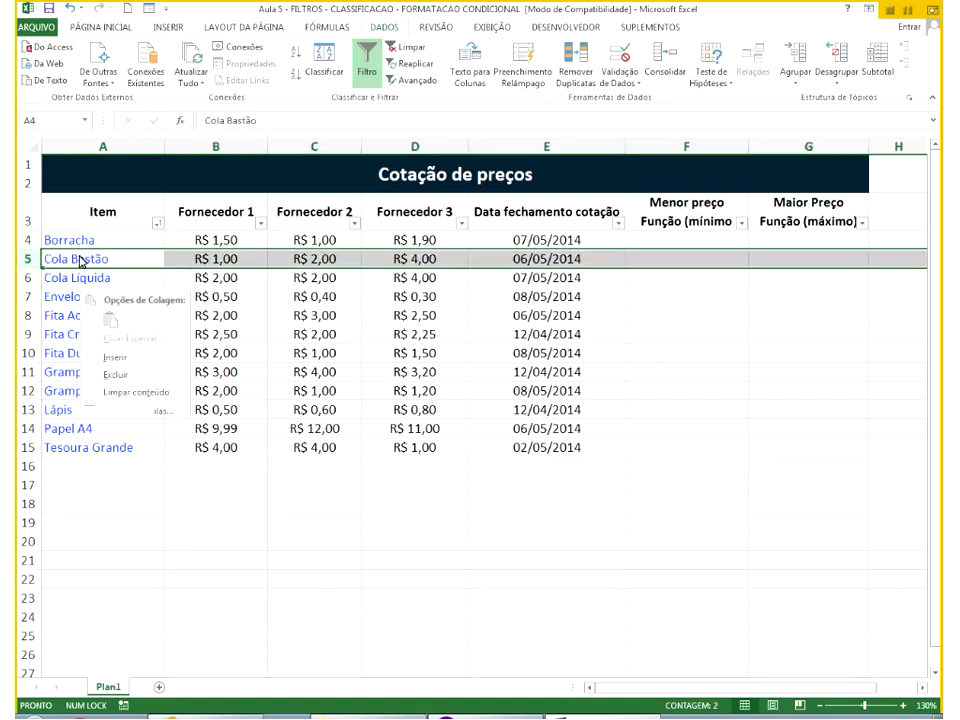
click(122, 361)
Fill the blank row 5 with the item Borracha and supplier prices of 2, 2 and 3 for Fornecedor 1 to 3.
click(75, 259)
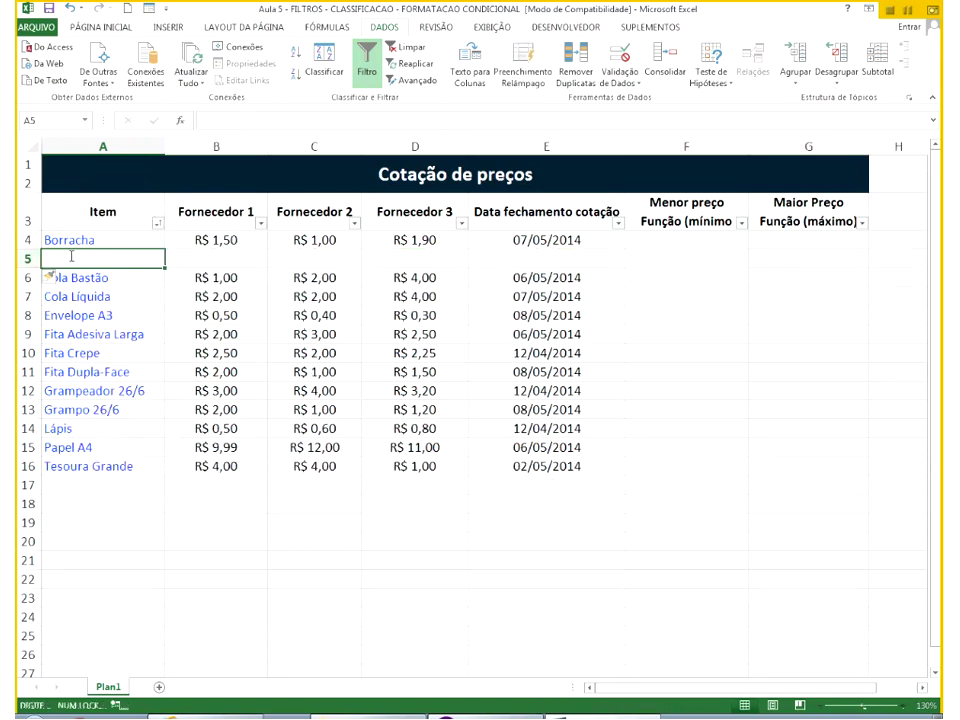
text(Borracha)
key(Tab)
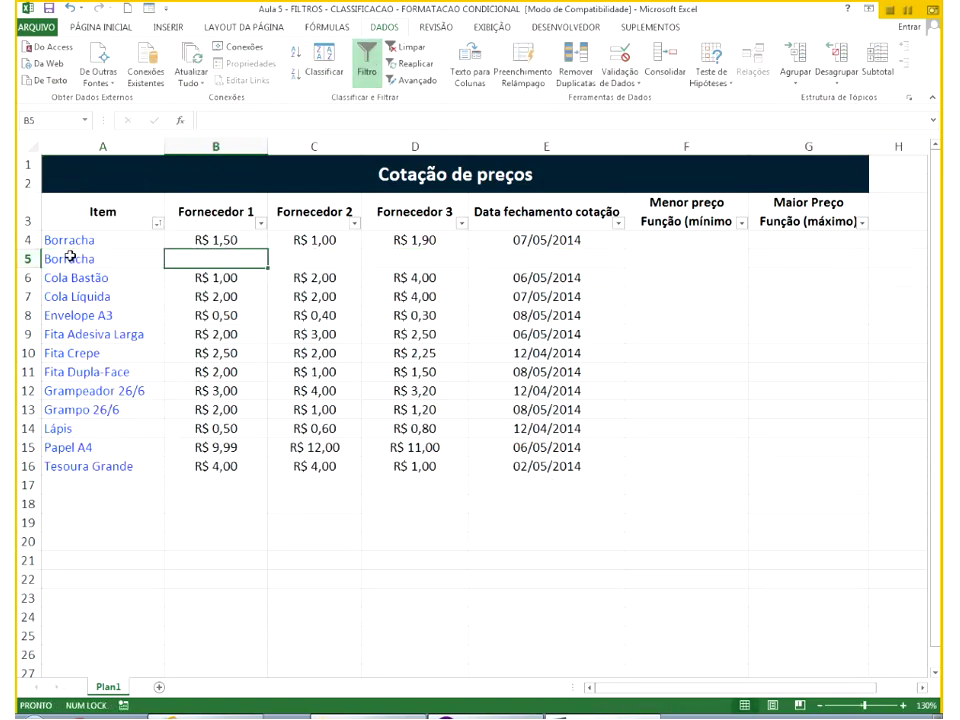
text(2)
key(Tab)
text(2)
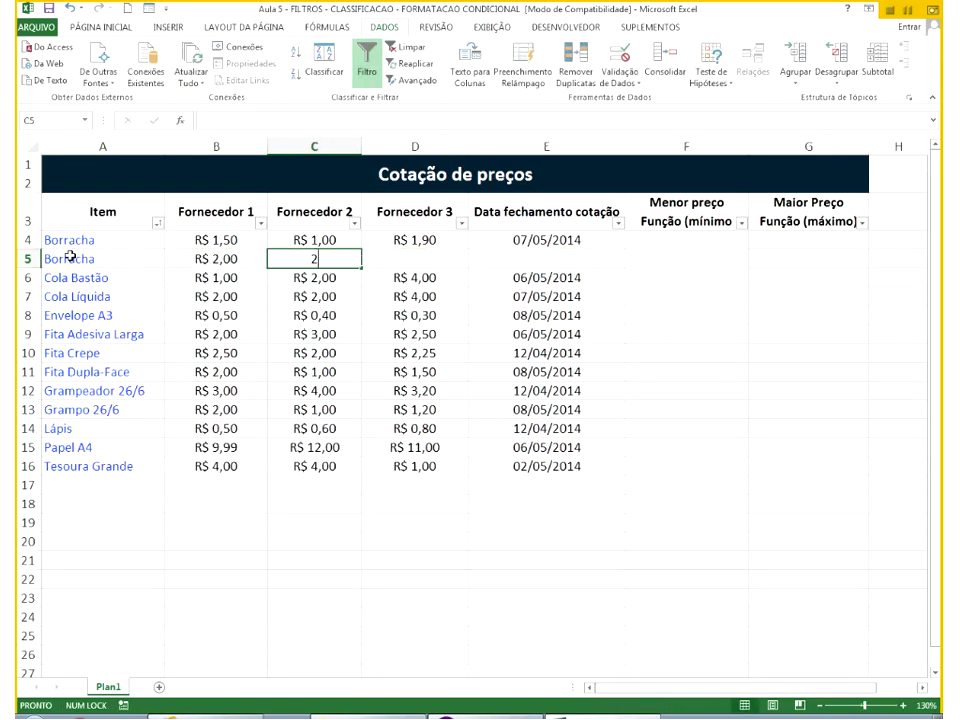
key(Tab)
text(3)
key(Return)
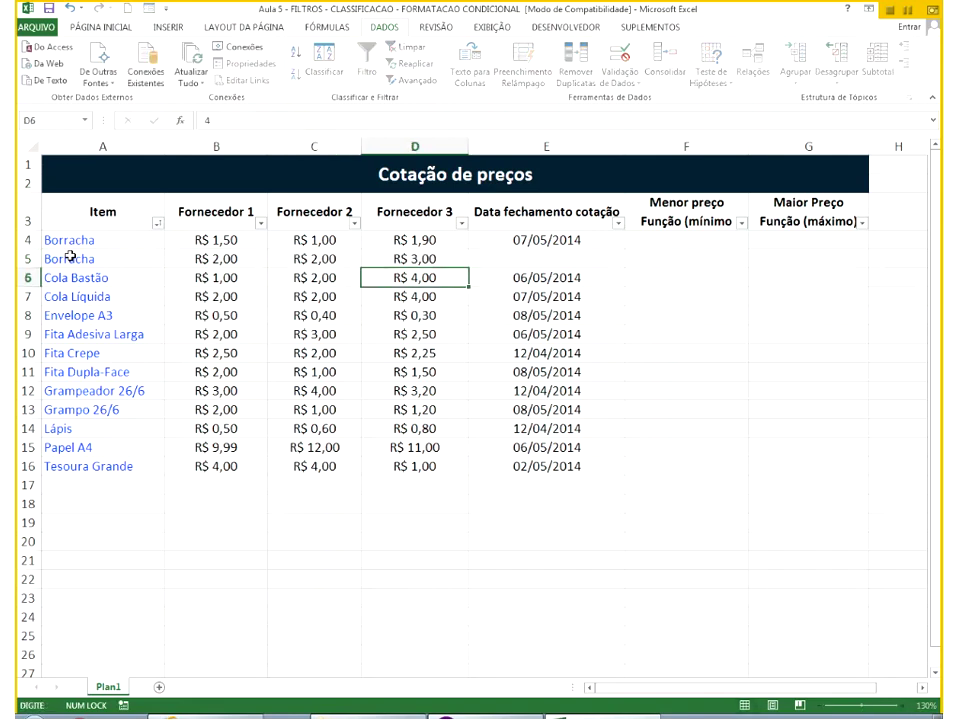
Sort the table by Fornecedor 3 from largest to smallest and re-sort it by item name from Z to A.
click(326, 74)
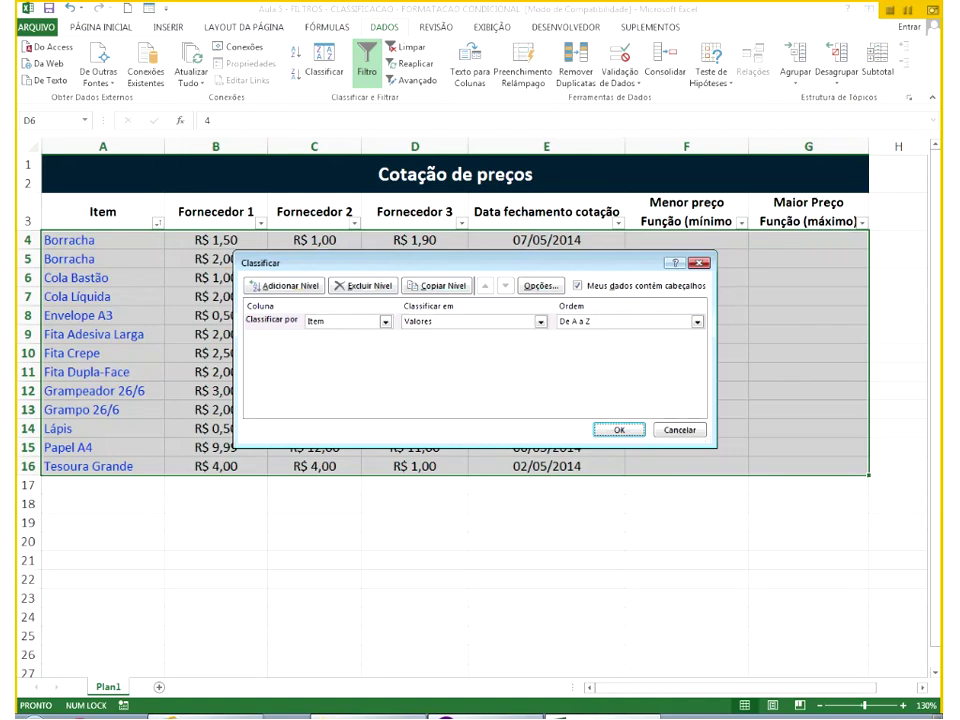
click(679, 429)
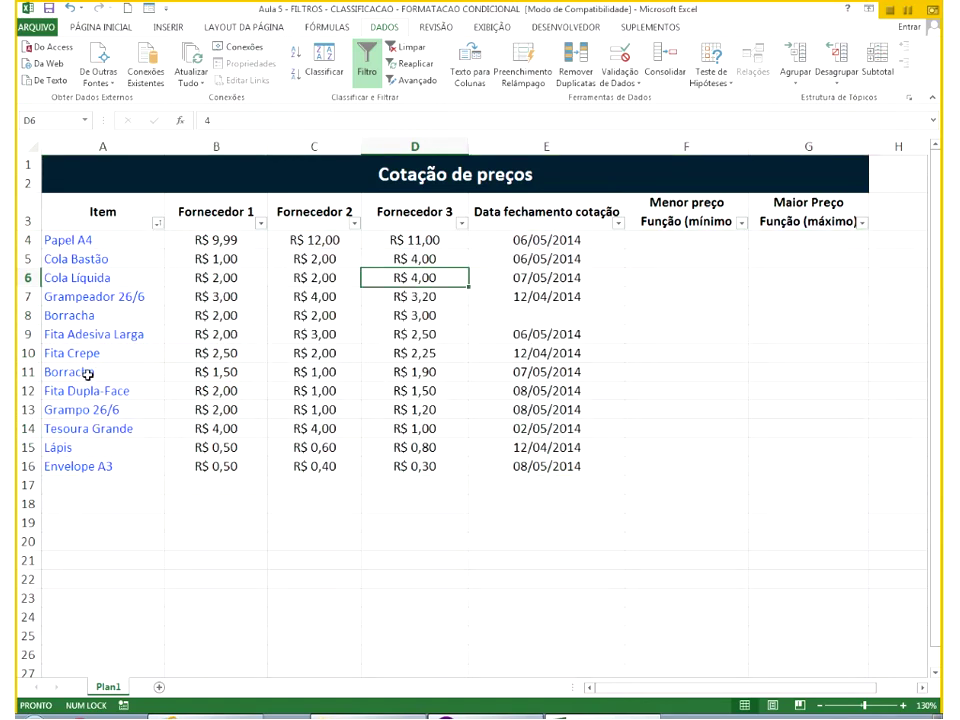
click(89, 372)
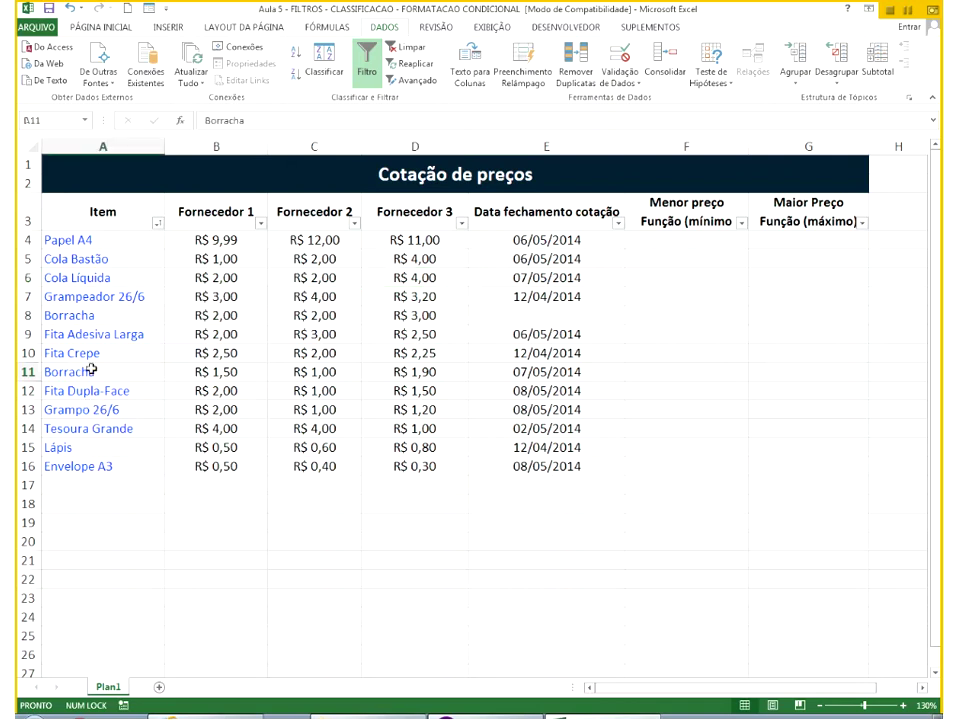
click(160, 225)
click(150, 251)
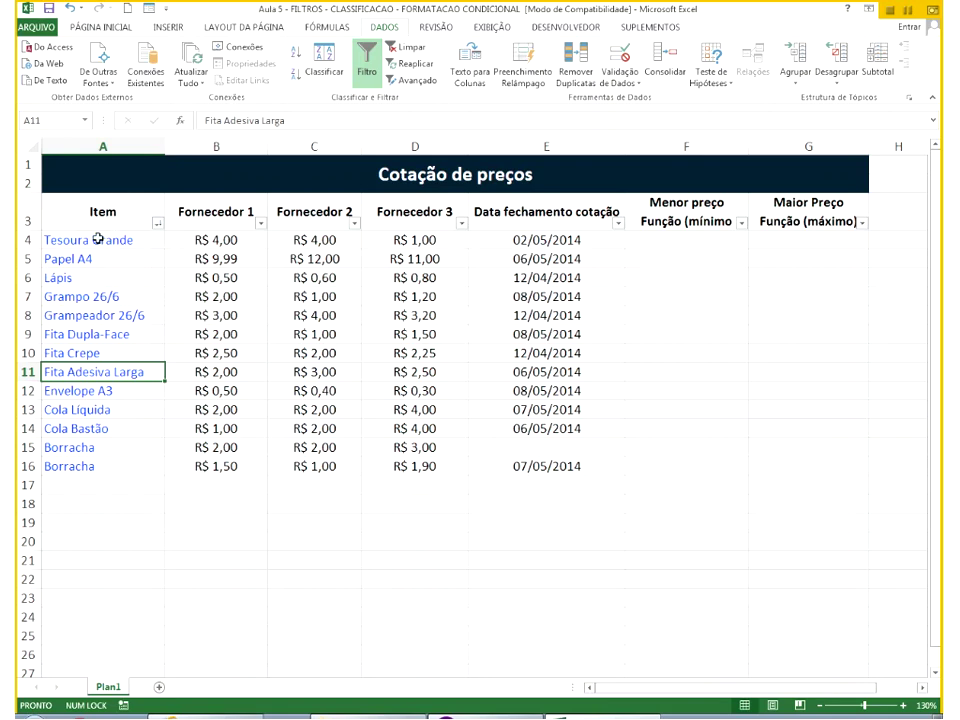
Set the first custom sort level to the Item column, sorted on Valores in De A a Z order.
click(324, 62)
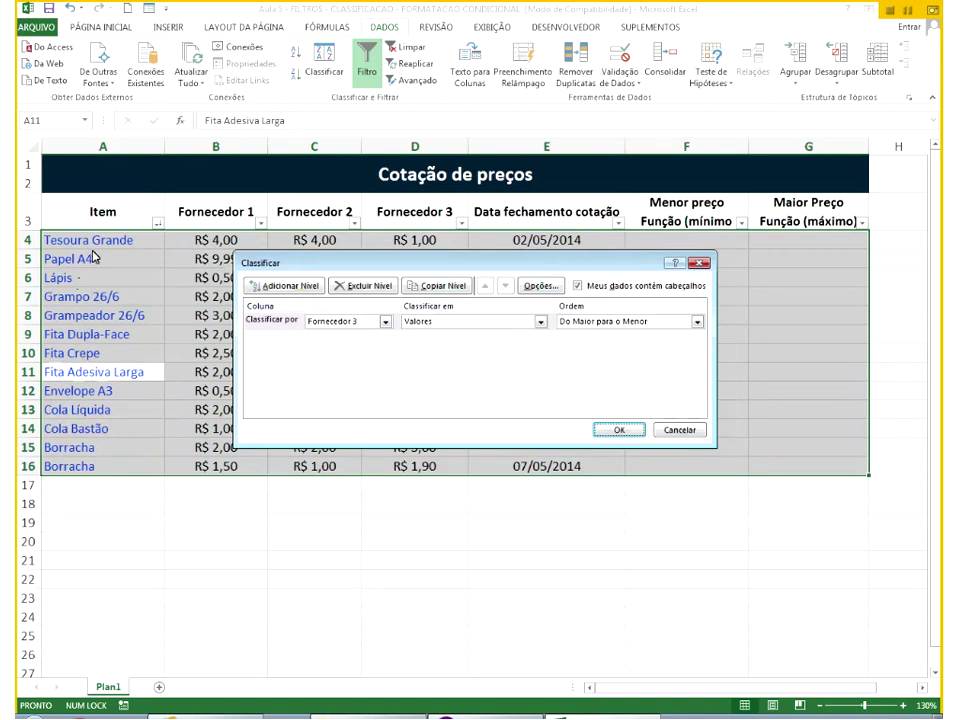
drag(290, 262, 262, 344)
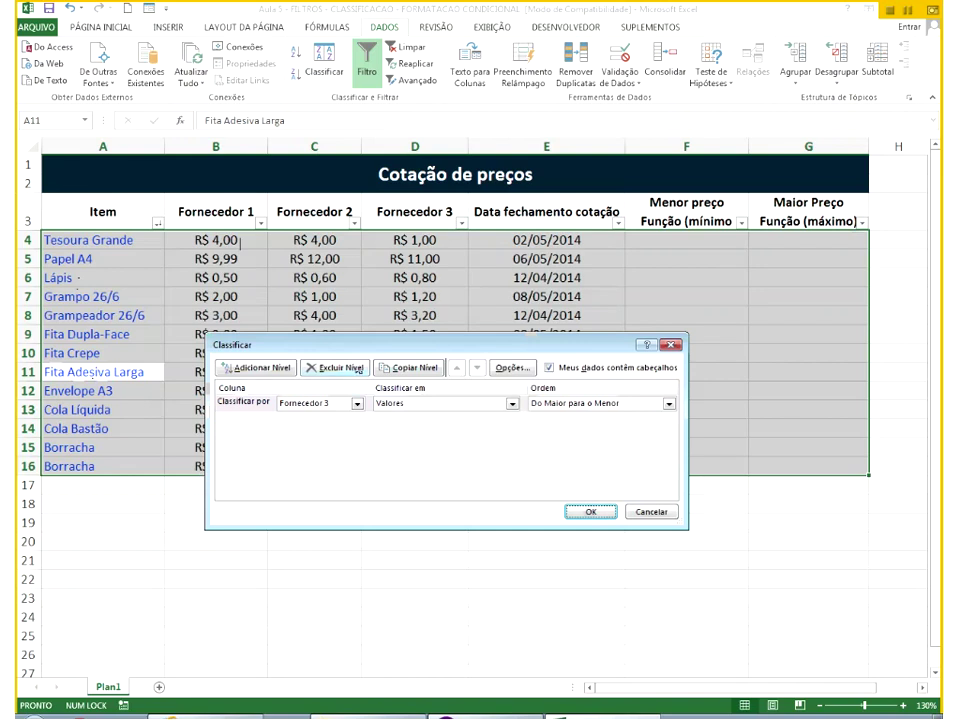
drag(354, 346, 386, 204)
click(370, 262)
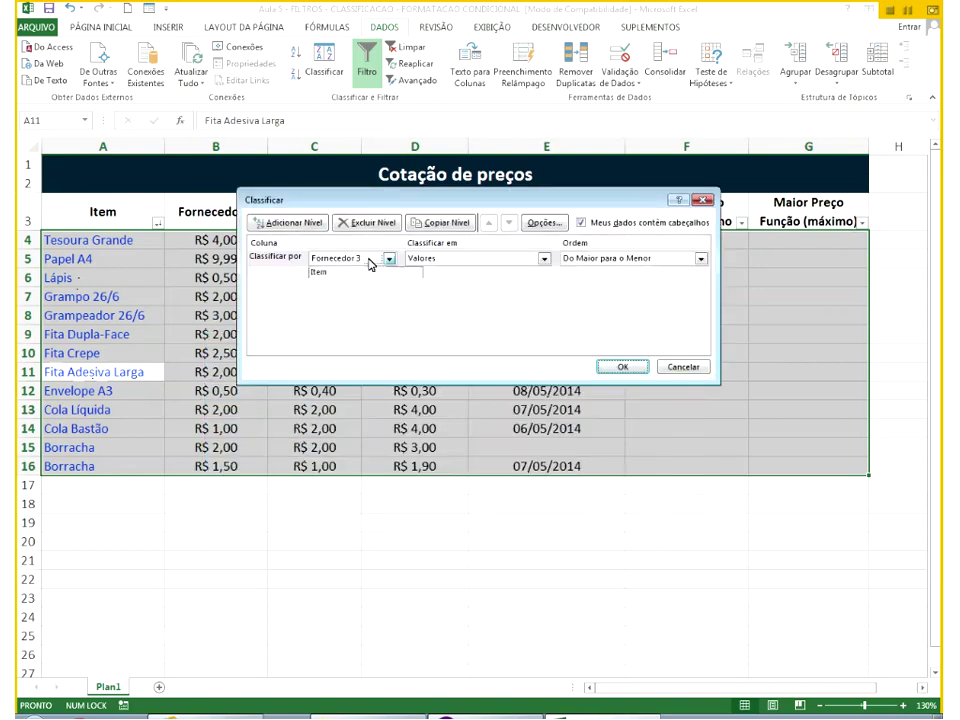
click(360, 272)
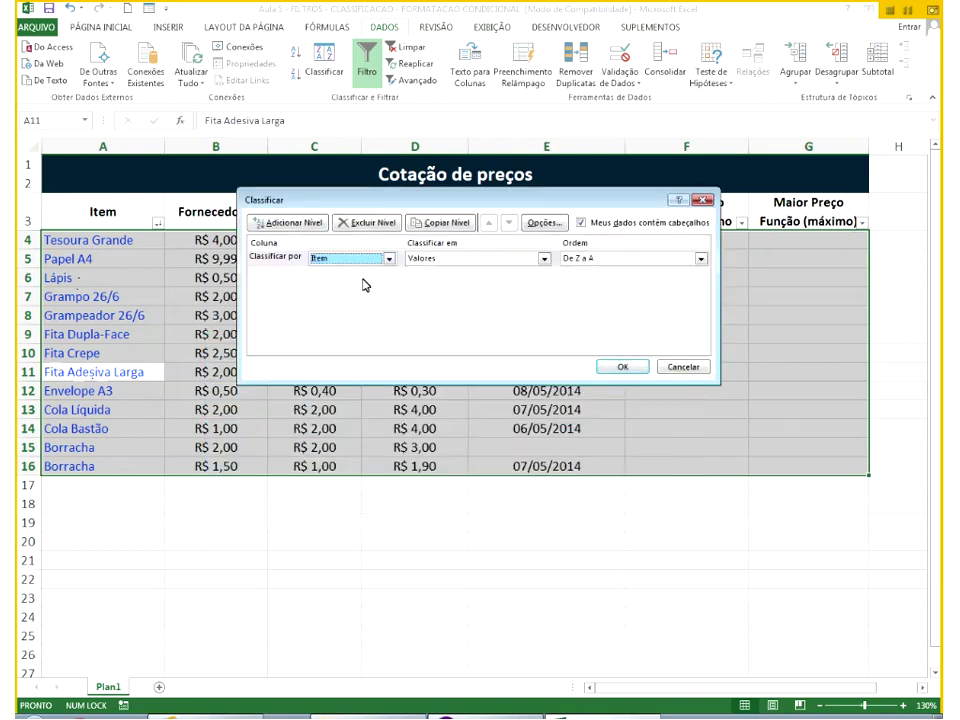
click(606, 259)
click(596, 272)
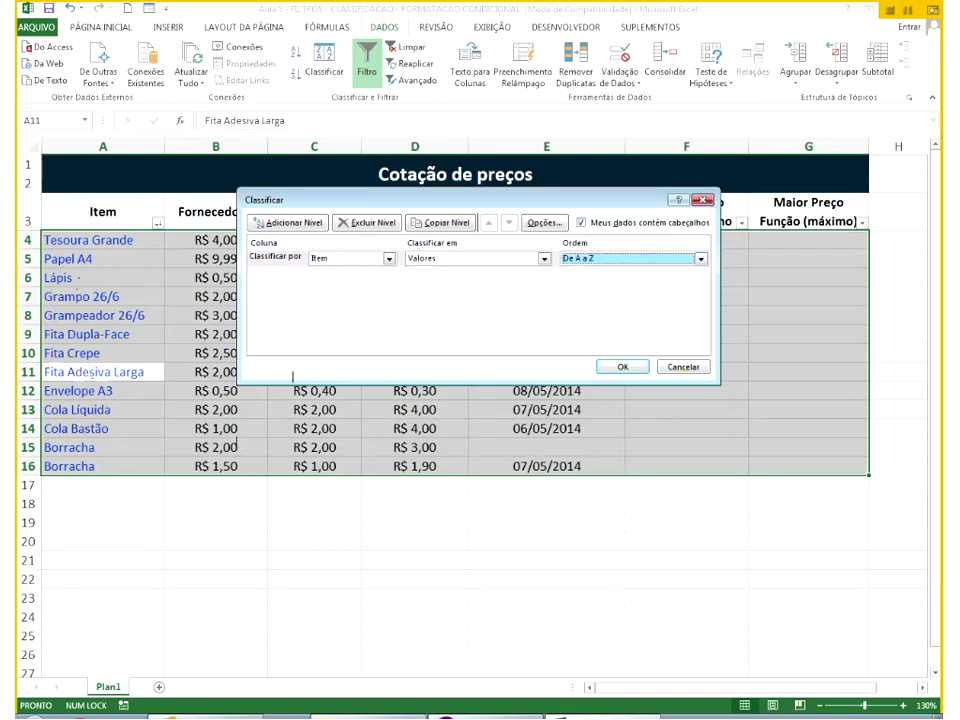
Add a second sort level by Data fechamento cotação, from oldest to newest.
click(290, 227)
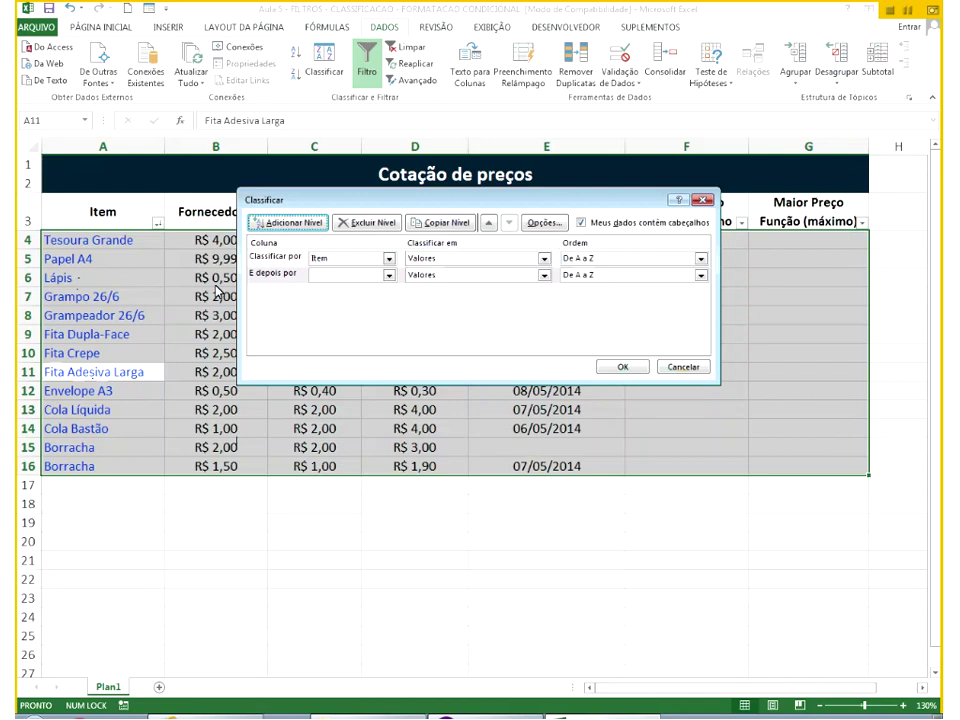
click(364, 275)
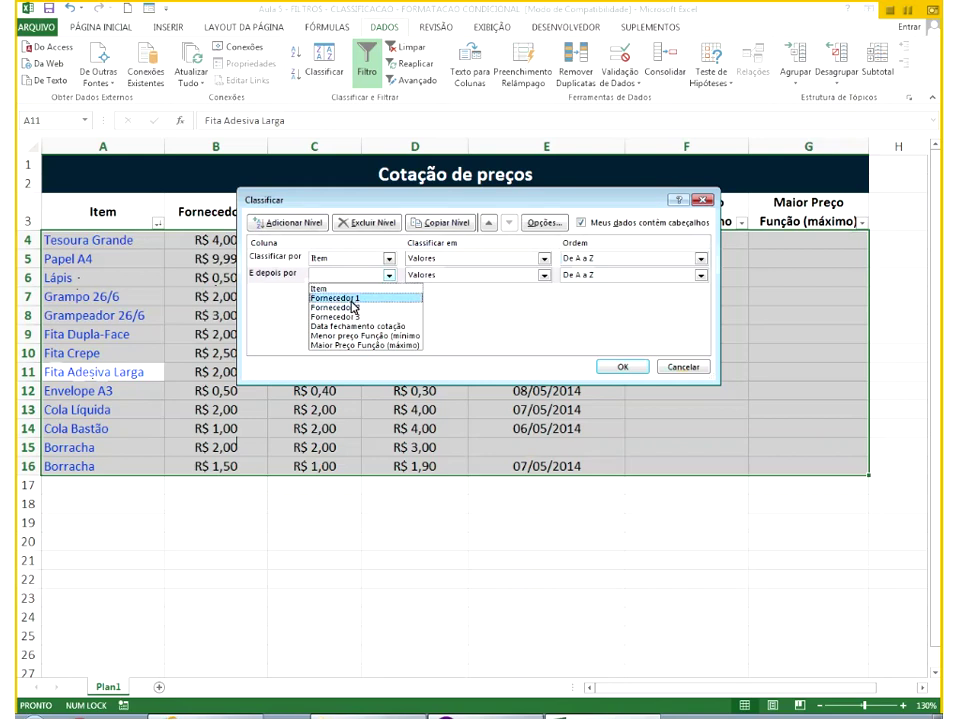
click(377, 327)
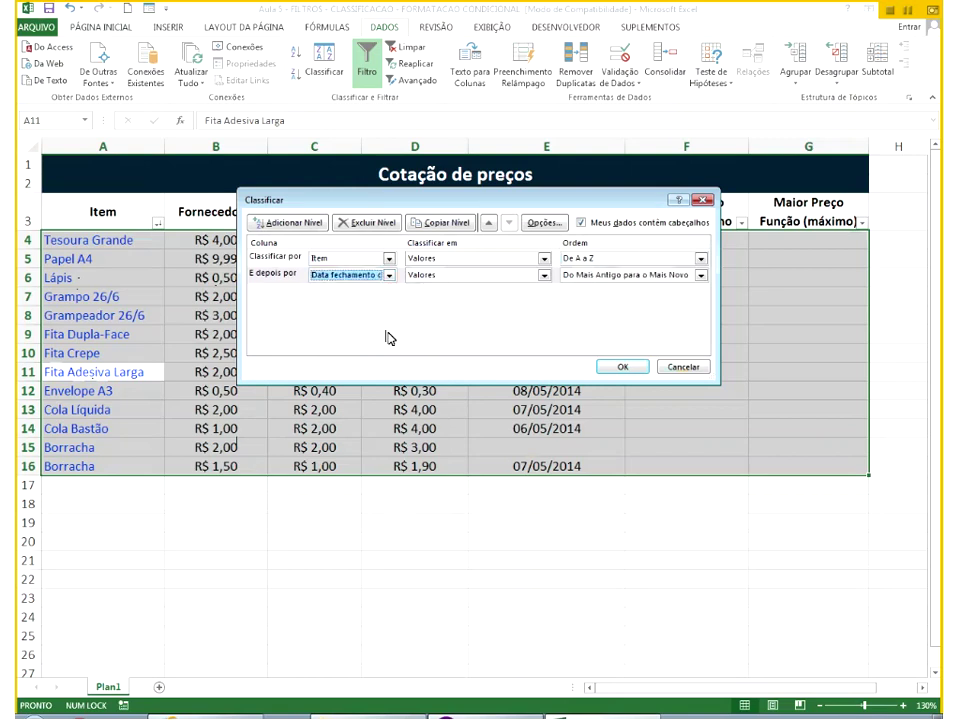
Set the Data fechamento cotação level to sort on Valores from oldest to newest and apply the two-level sort.
click(432, 276)
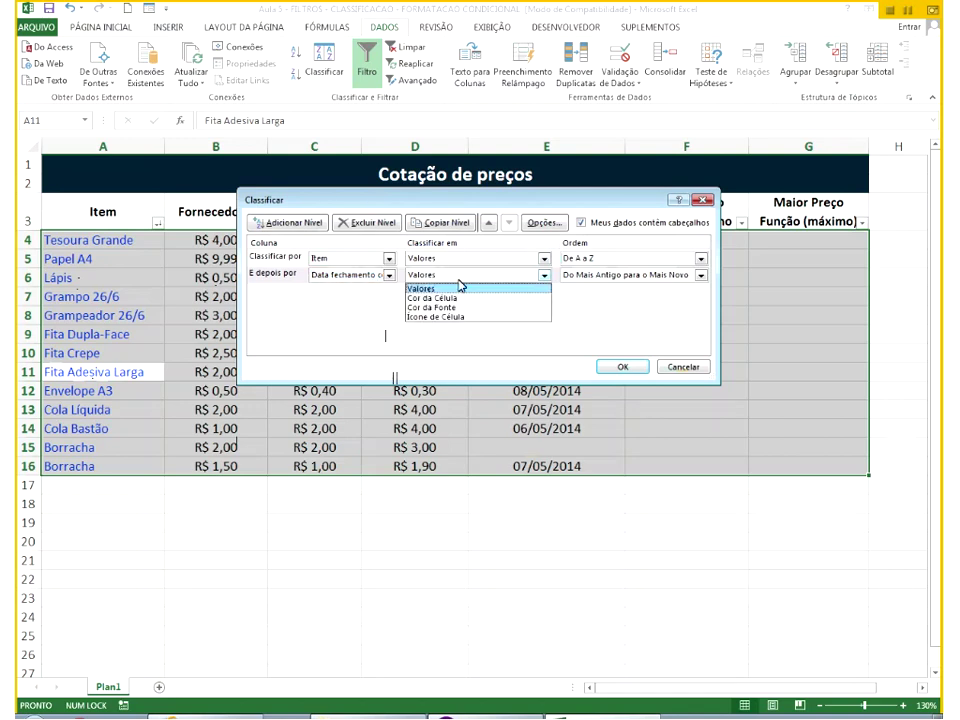
click(460, 288)
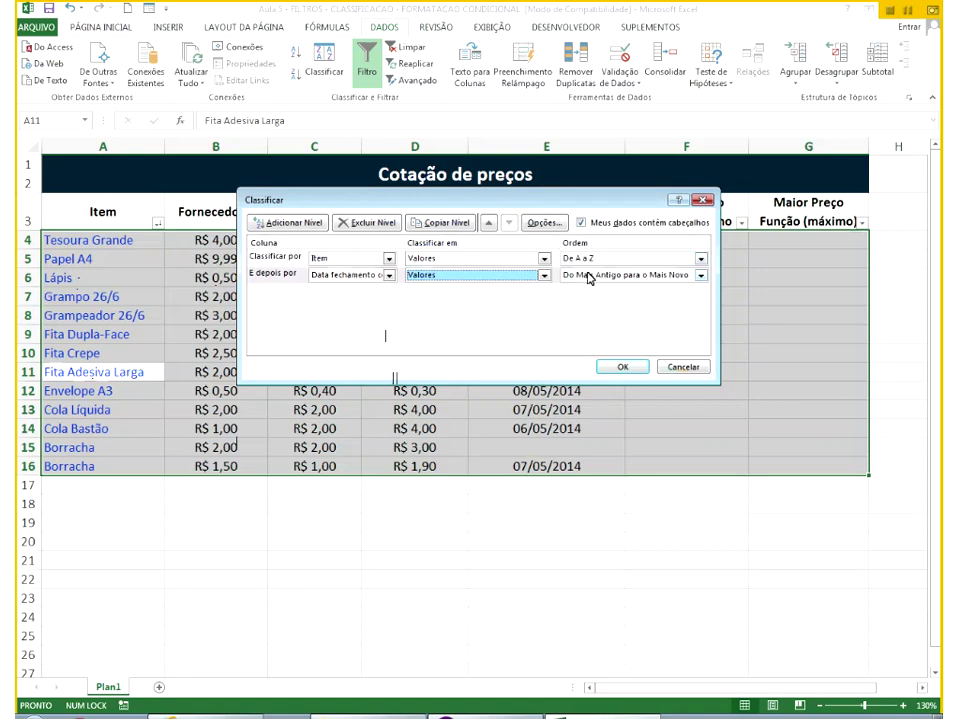
click(589, 276)
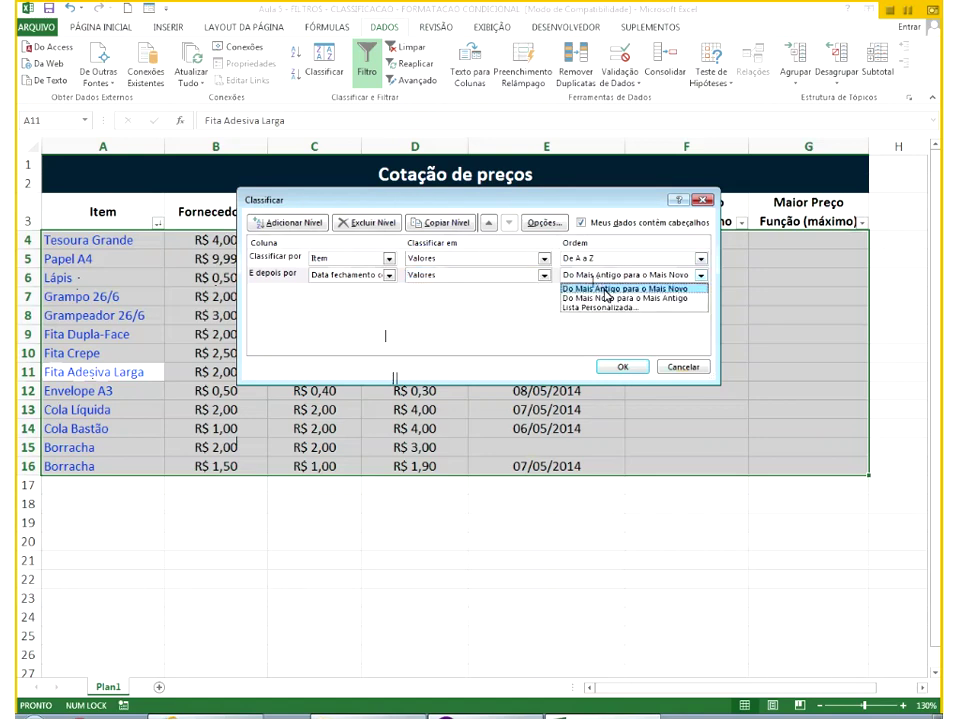
click(606, 298)
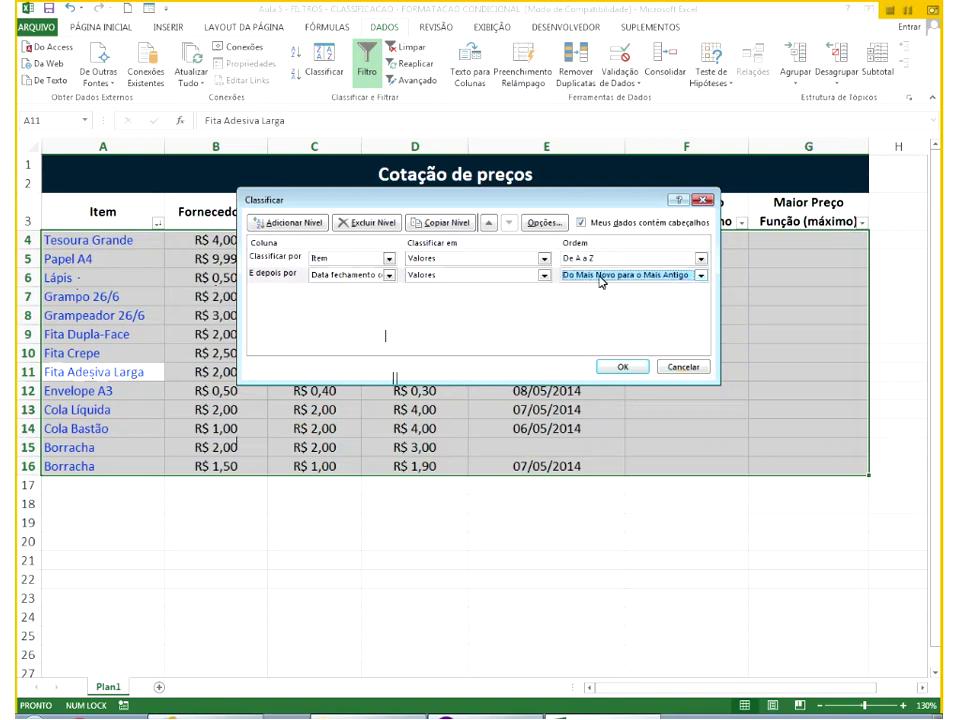
click(606, 276)
click(601, 289)
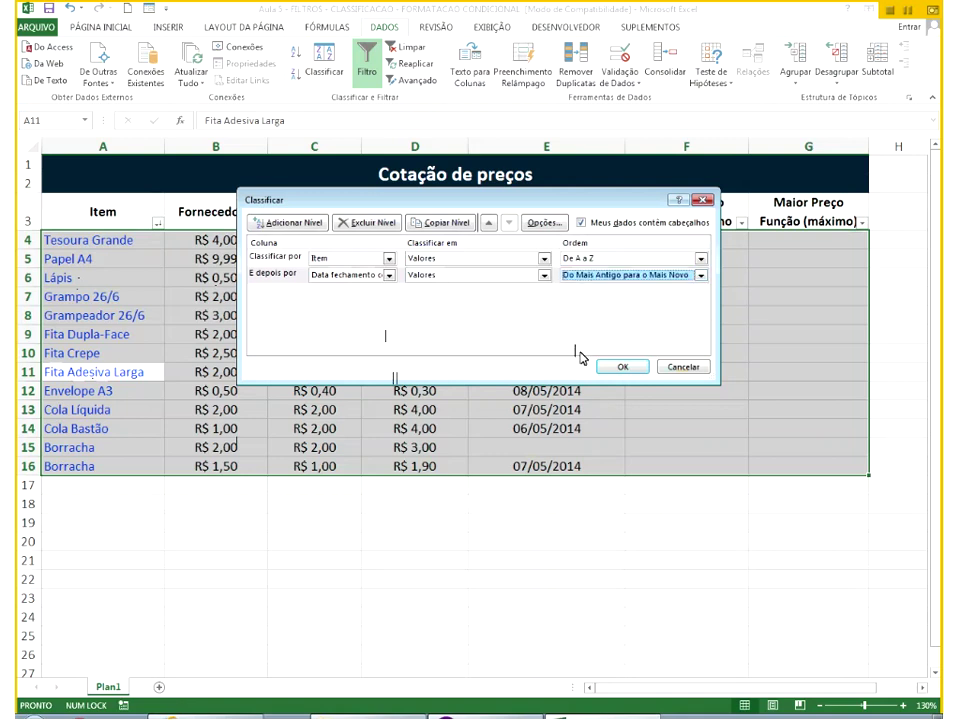
click(618, 367)
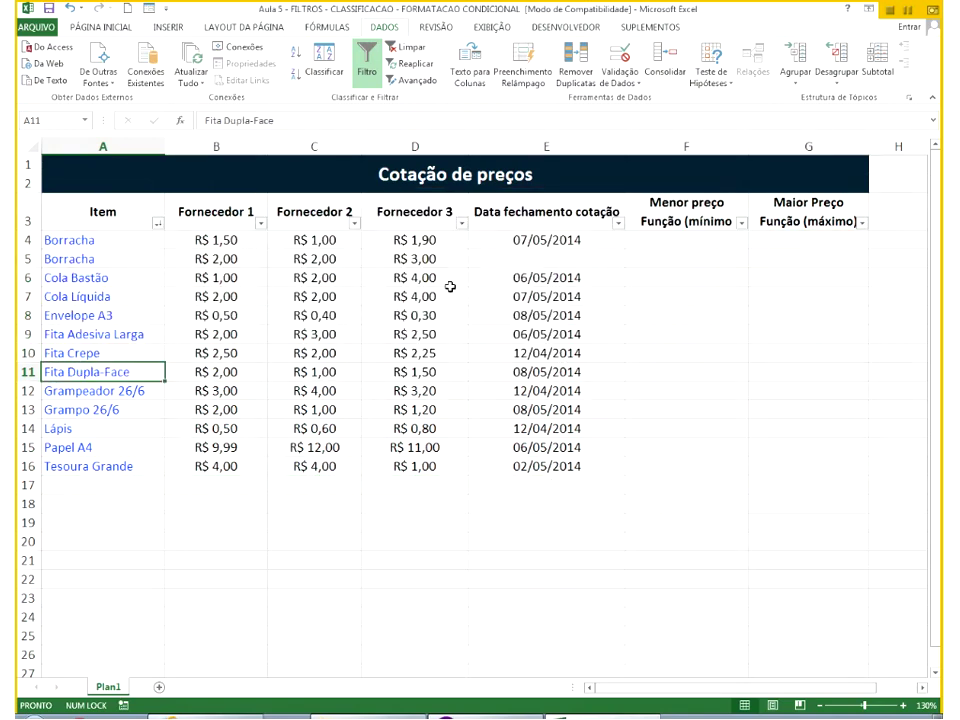
Enter the closing date 05/05 for the Borracha row without a date and re-apply the two-level sort.
click(526, 261)
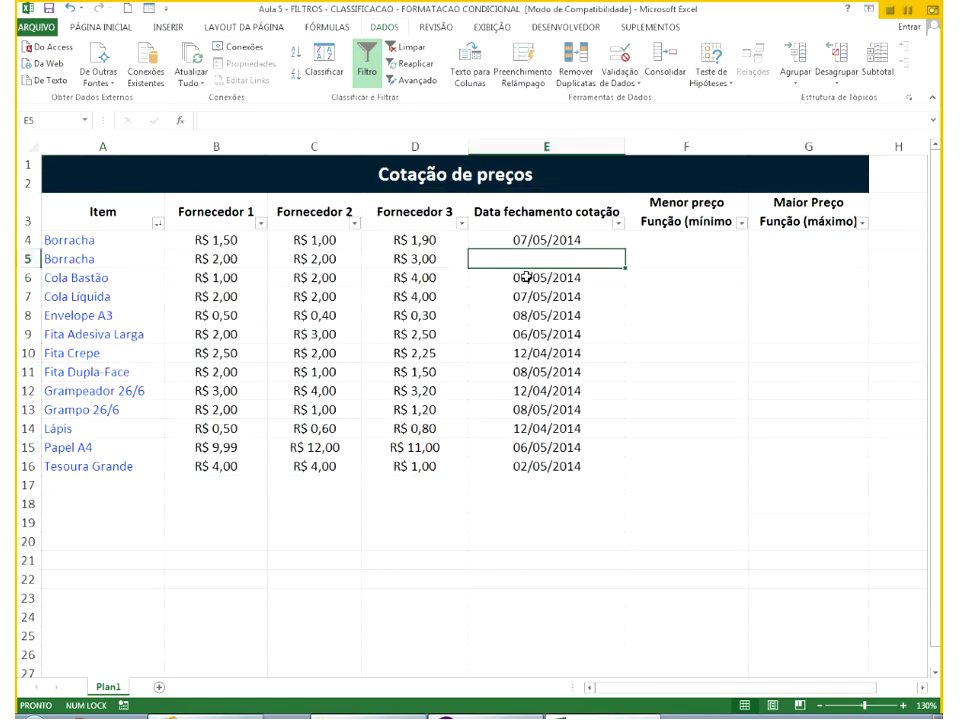
text(0)
text(5/5)
key(Return)
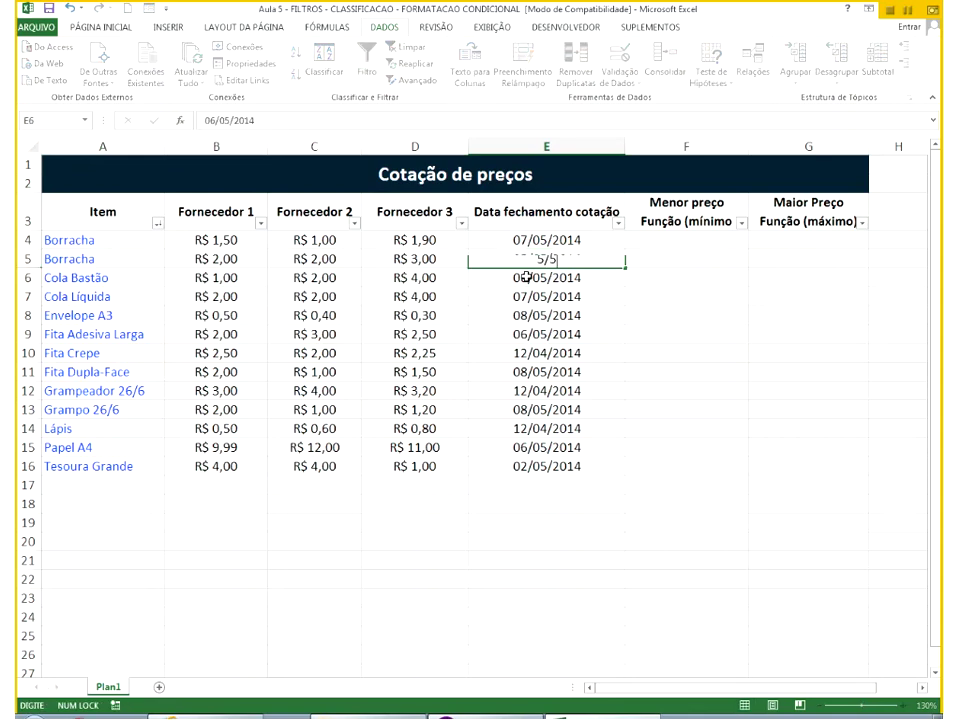
click(325, 76)
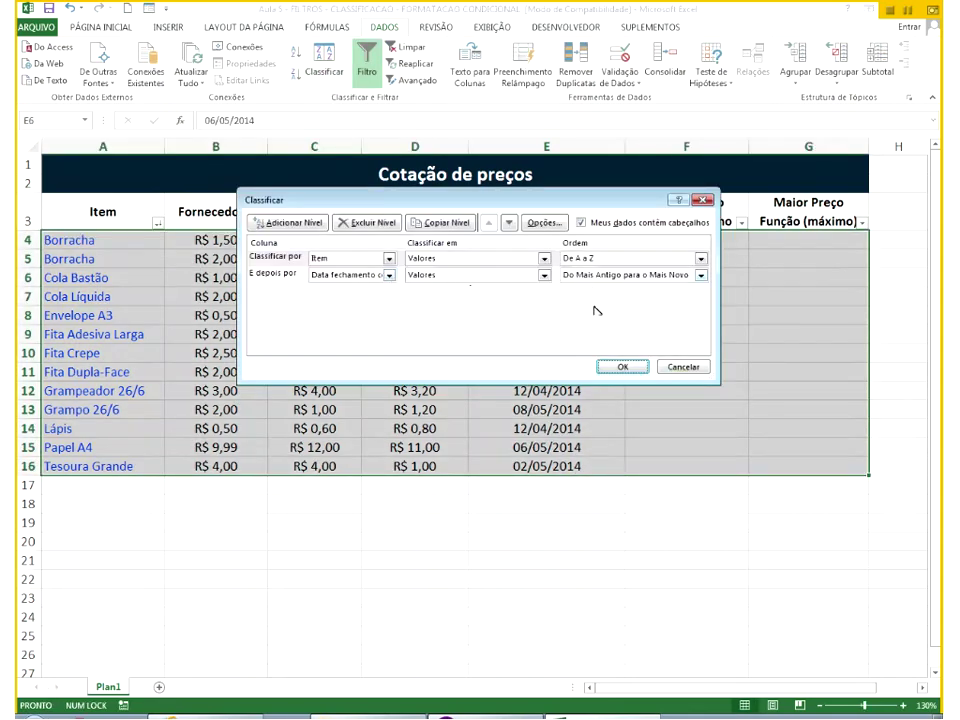
click(619, 367)
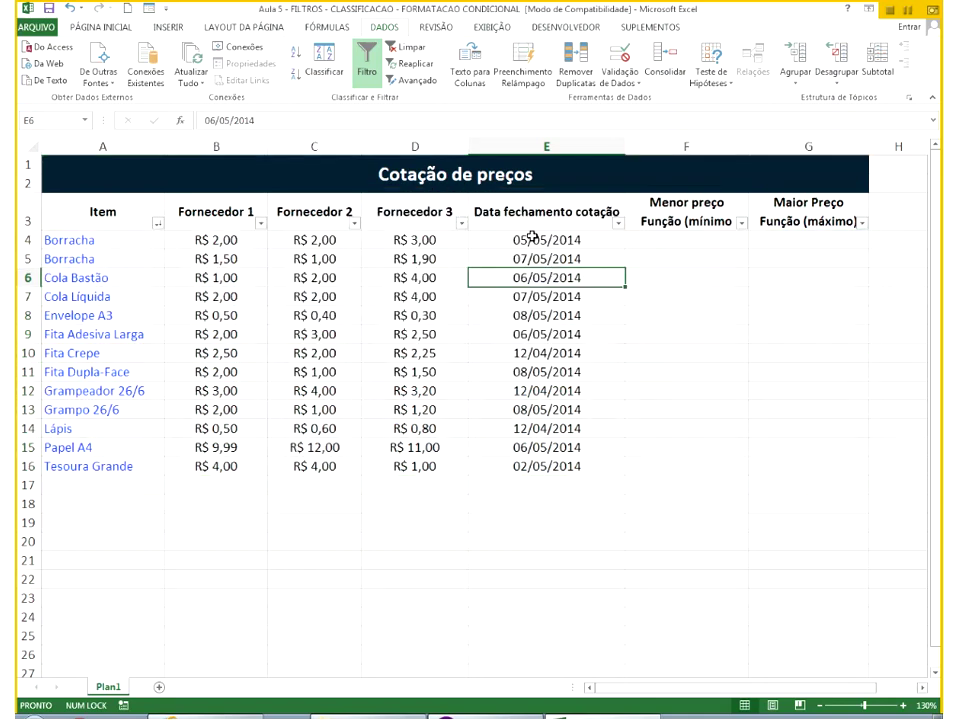
Examine the order of the item names and compare the closing dates of the two Borracha rows.
click(532, 238)
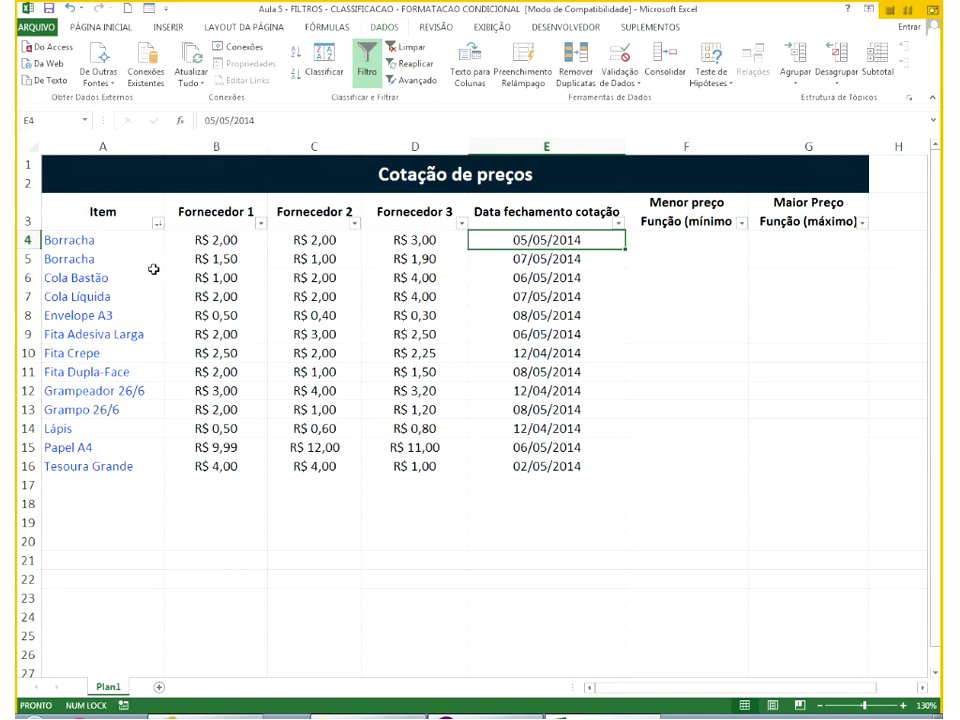
click(104, 244)
drag(104, 246, 103, 465)
click(79, 240)
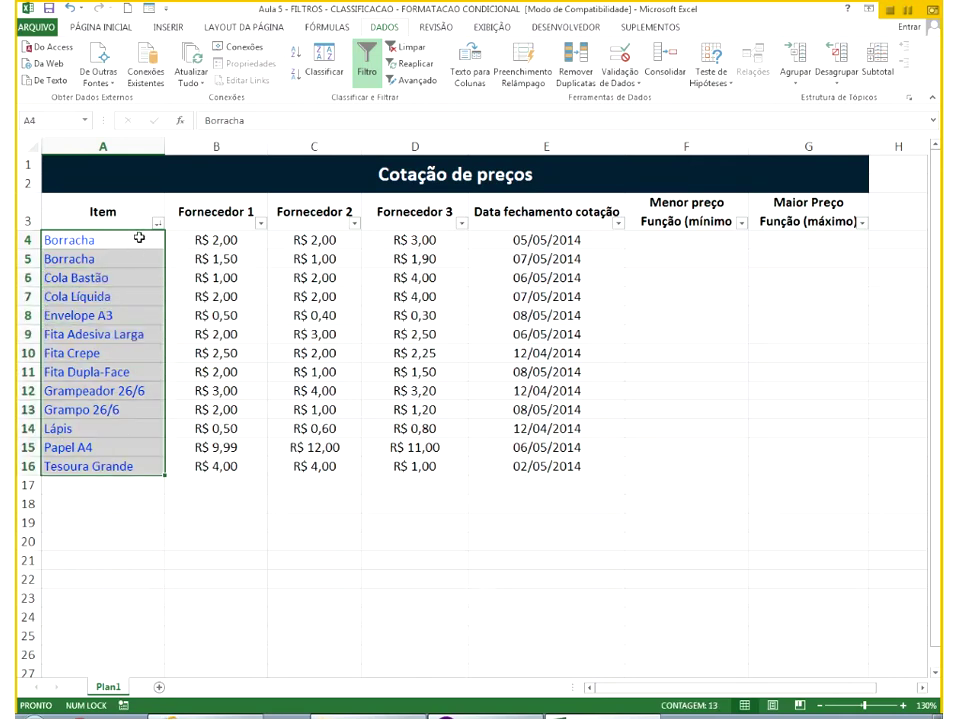
drag(139, 240, 130, 255)
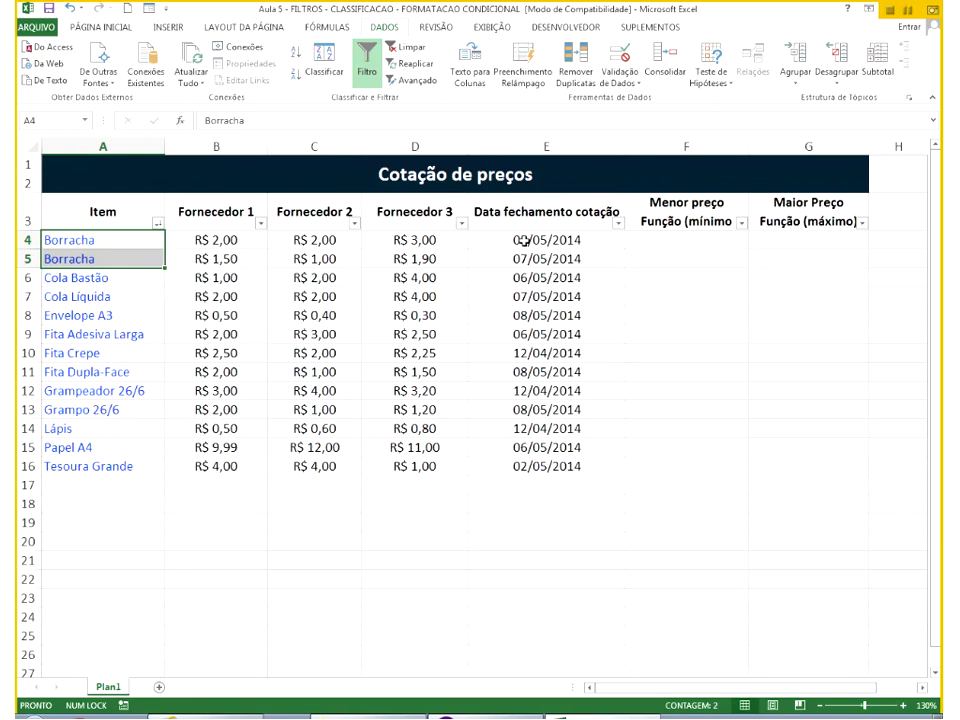
click(107, 243)
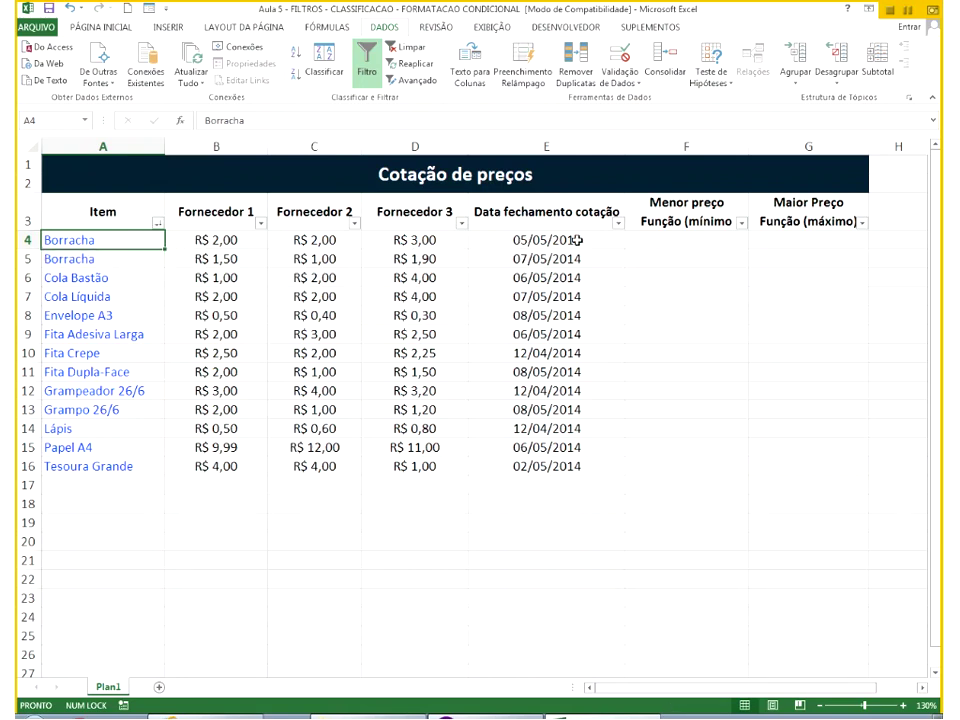
click(530, 240)
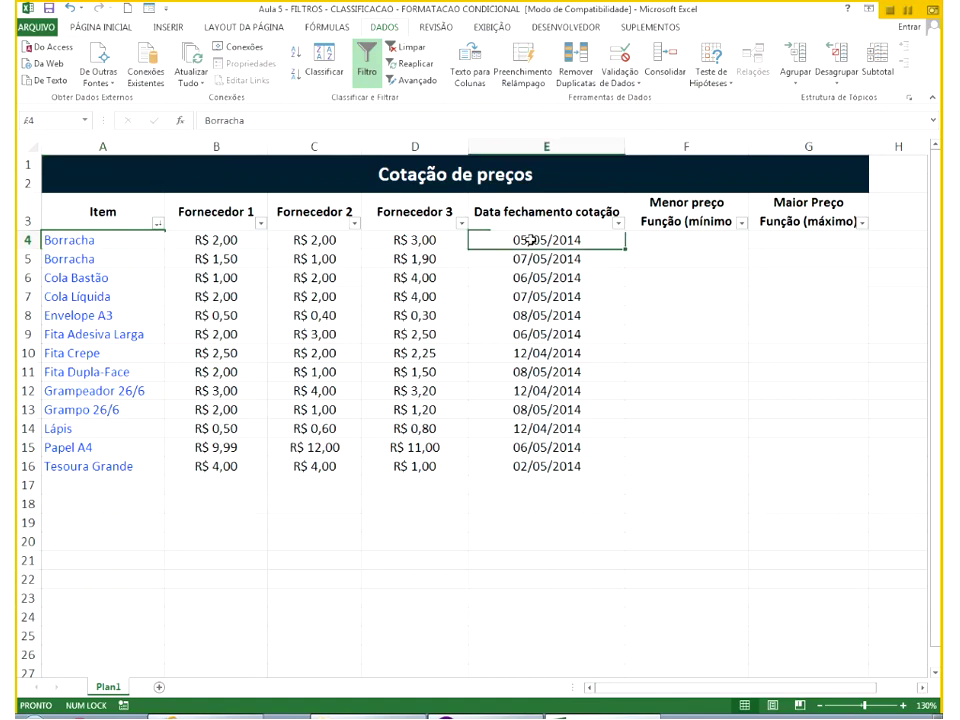
click(80, 243)
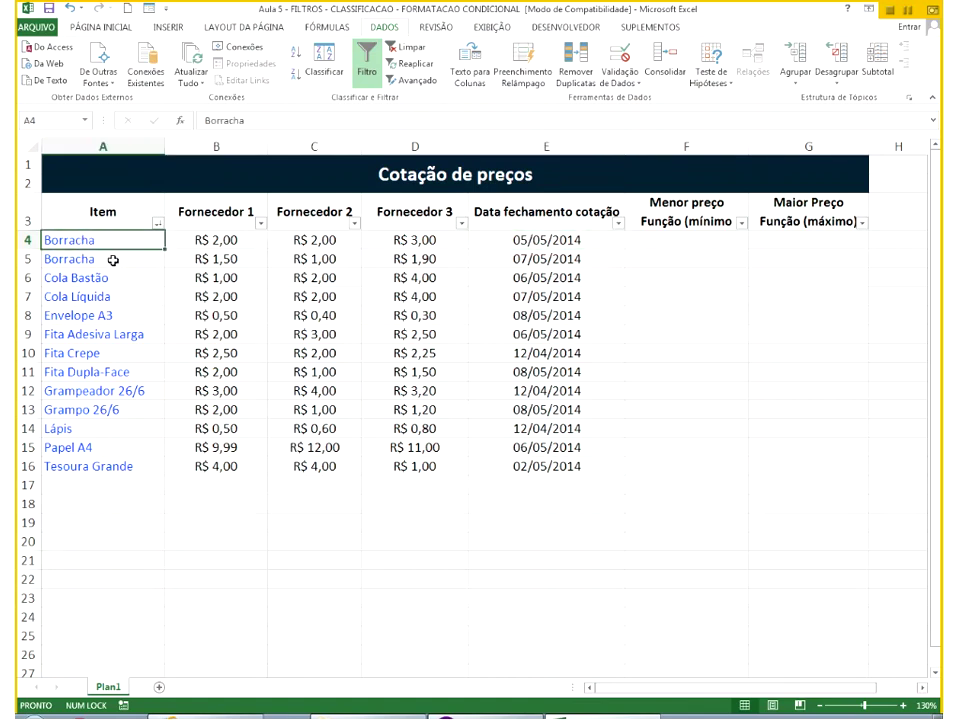
click(113, 260)
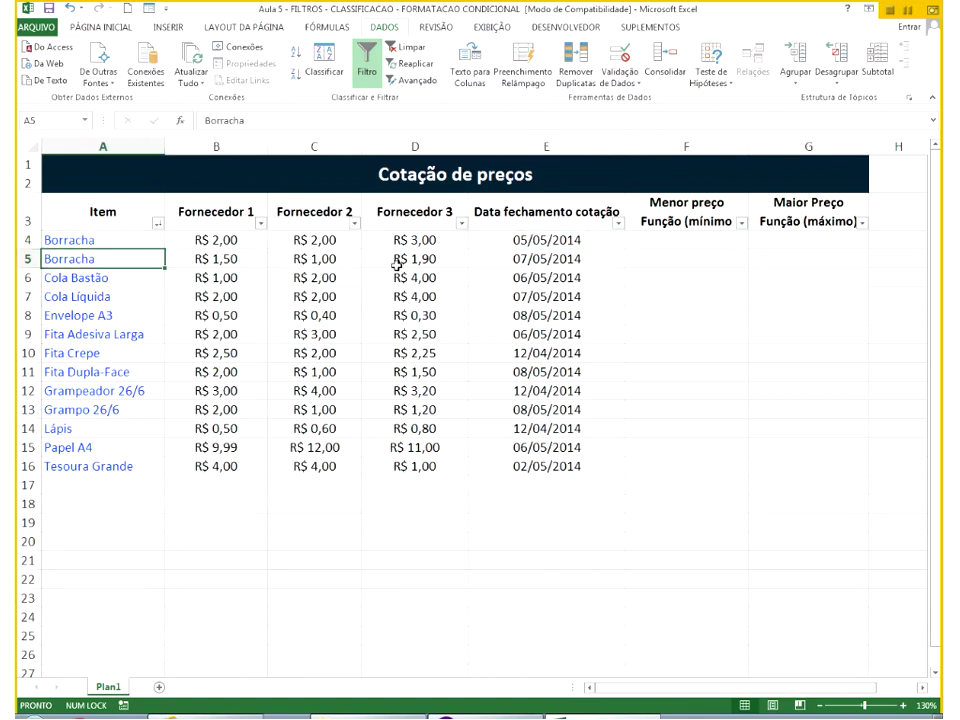
click(543, 259)
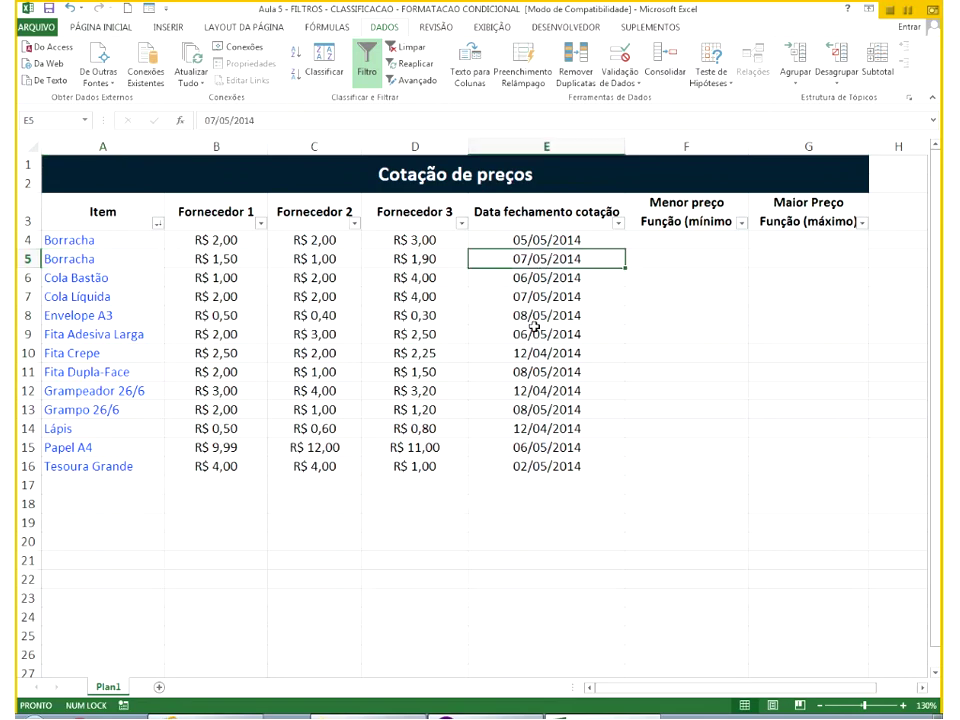
Delete the second sort level and sort the table only by Data fechamento cotação, from oldest to newest.
click(324, 77)
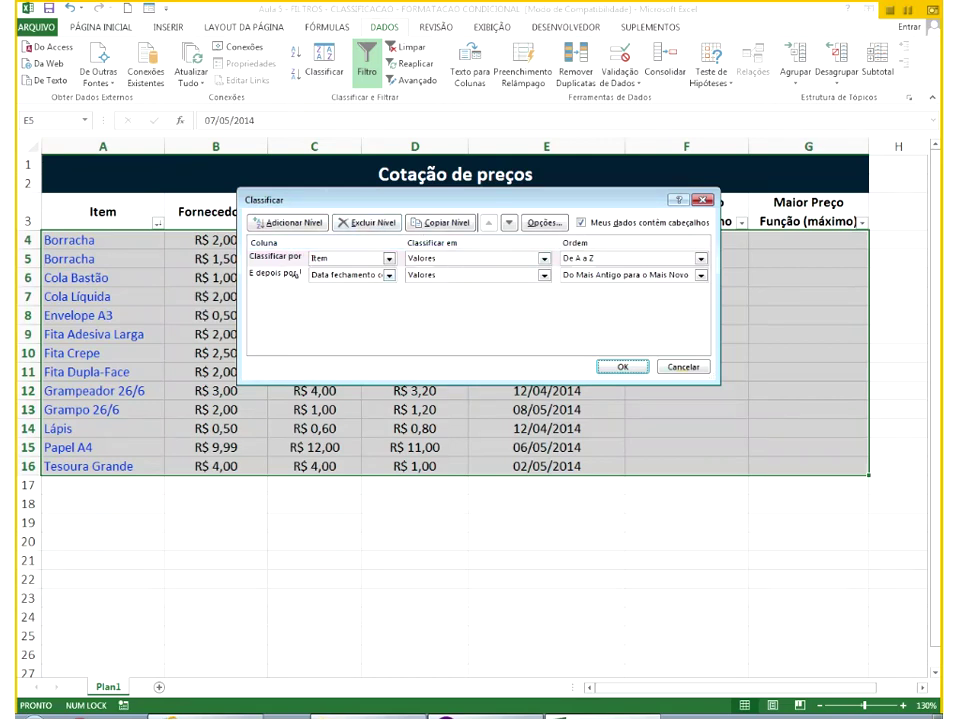
click(289, 259)
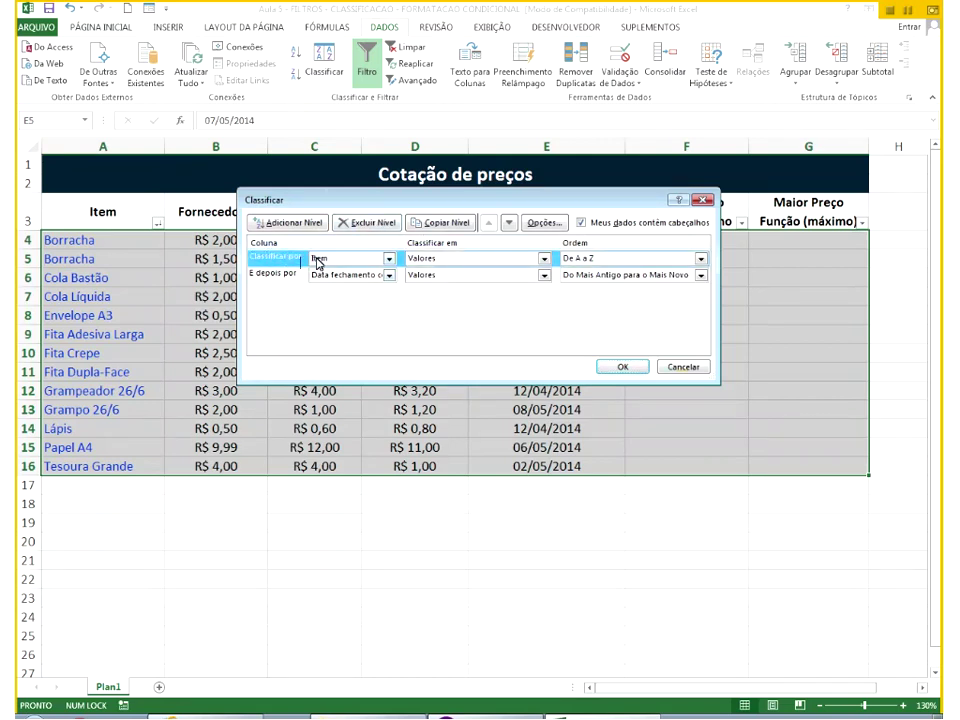
click(289, 273)
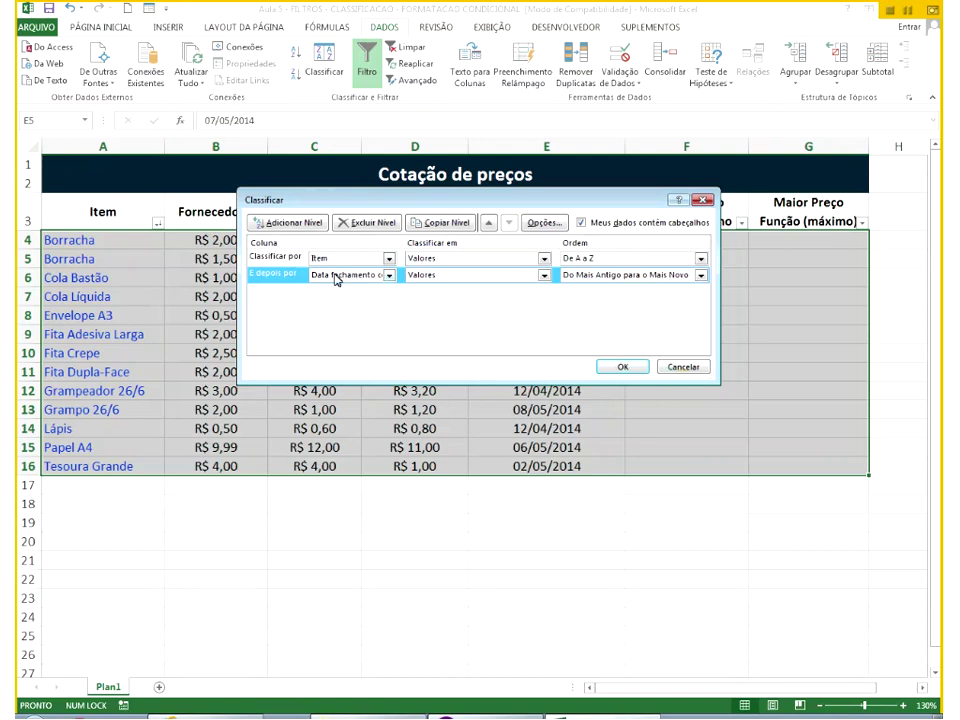
click(366, 223)
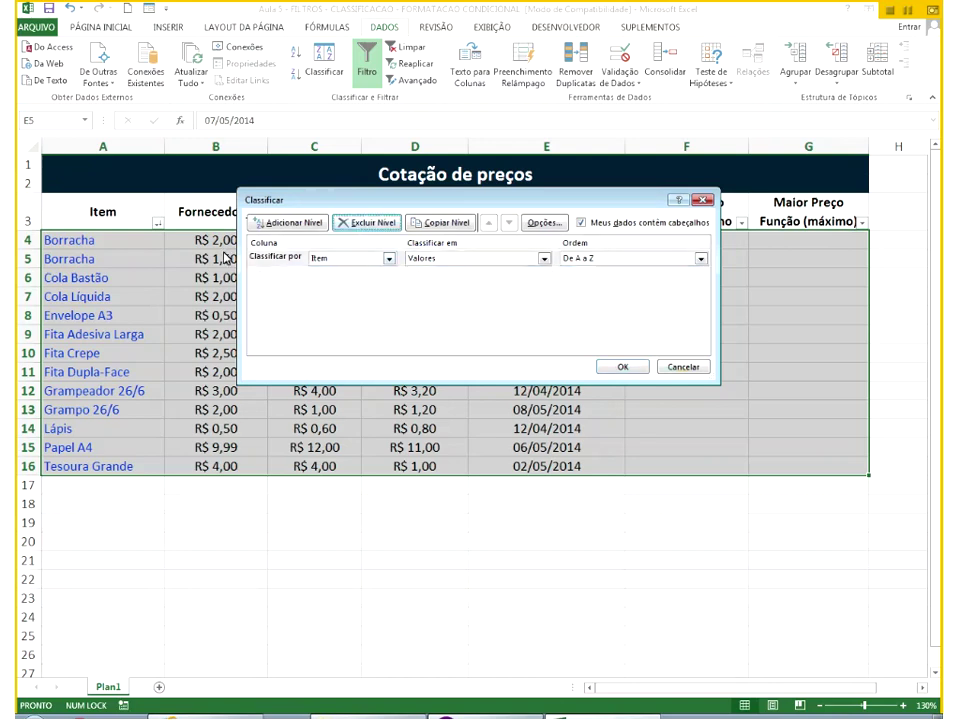
click(388, 258)
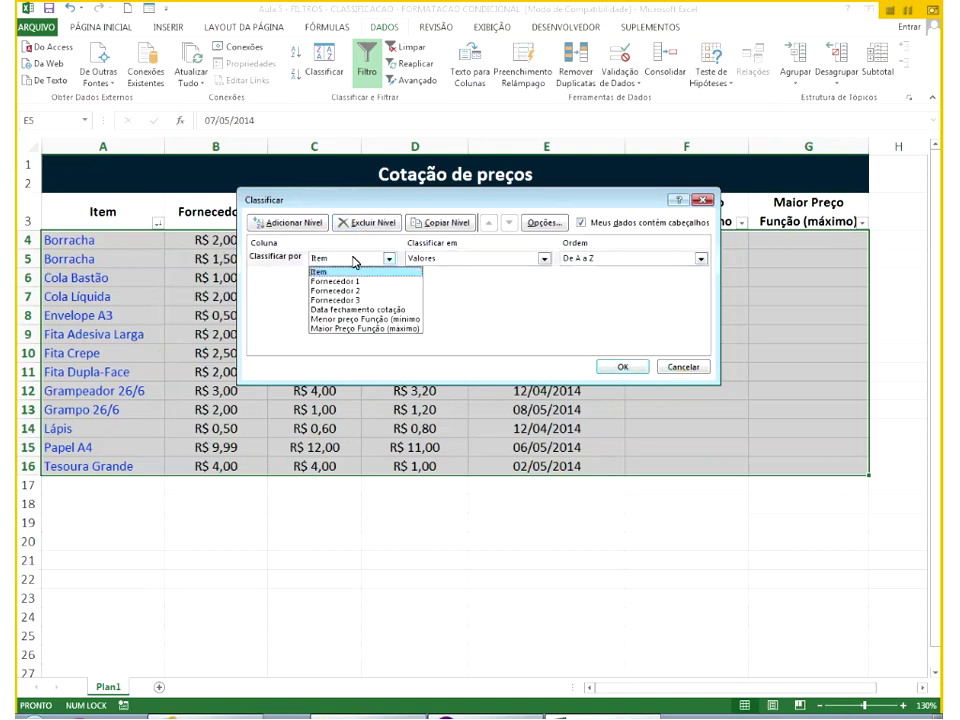
click(358, 310)
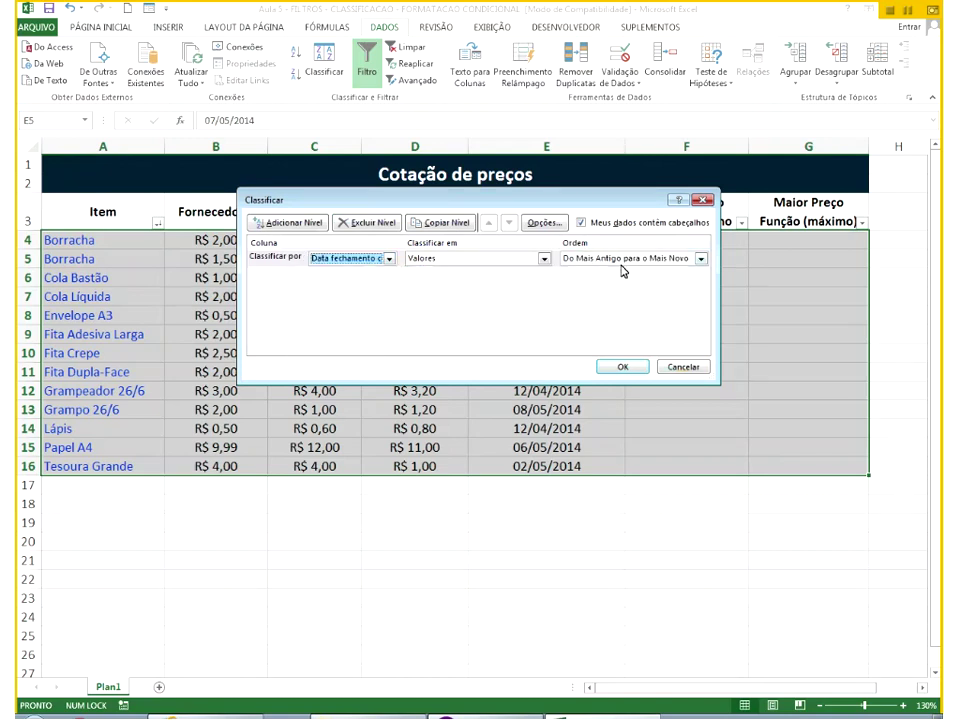
click(621, 367)
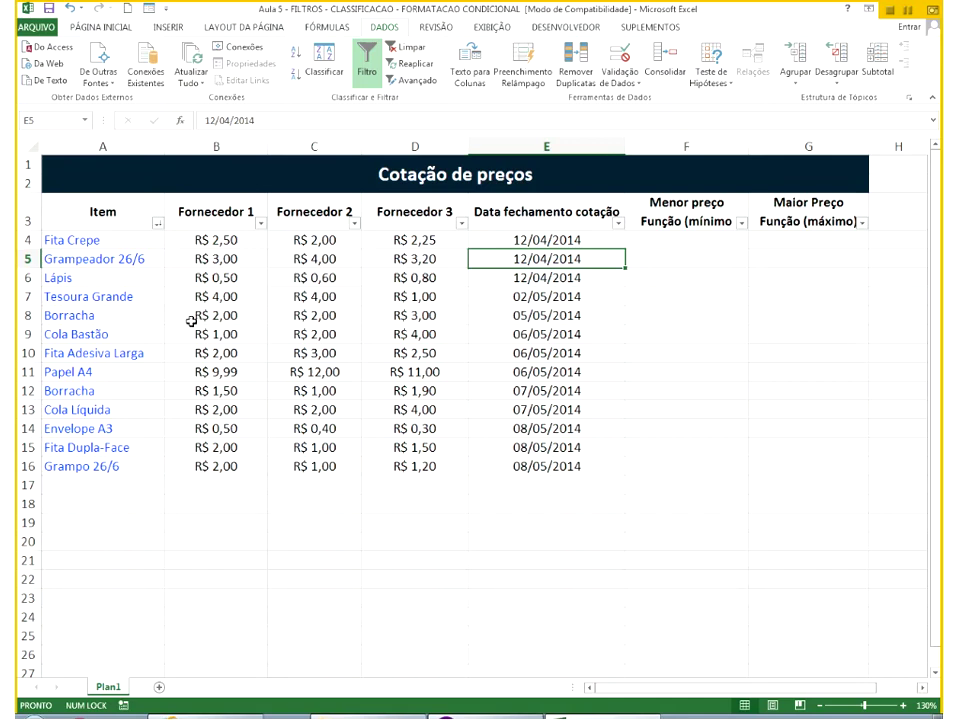
click(619, 229)
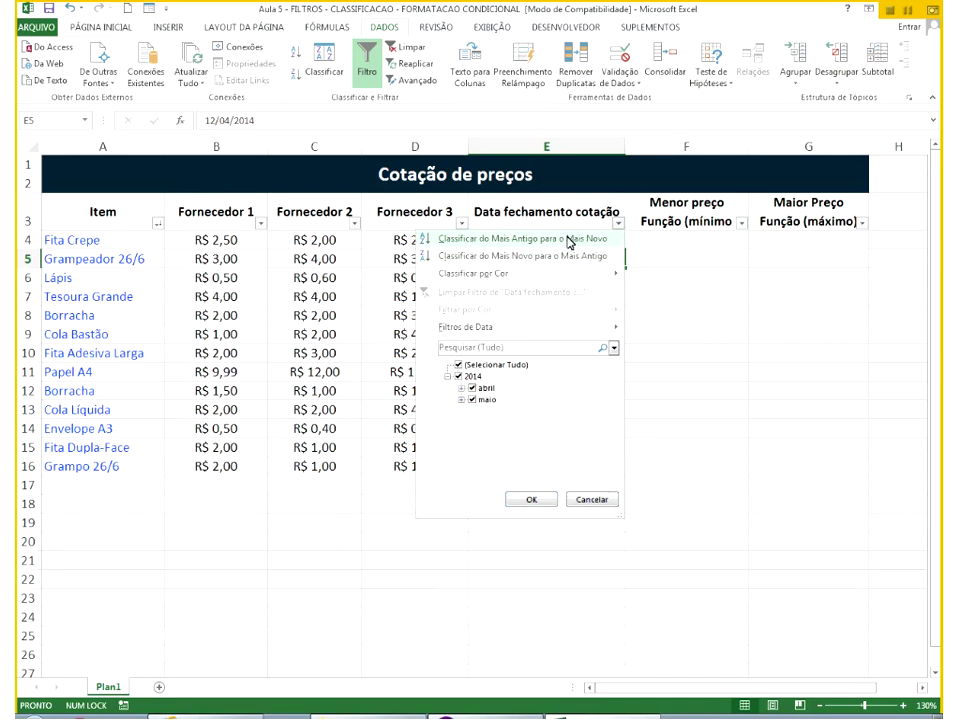
mouse_move(541, 273)
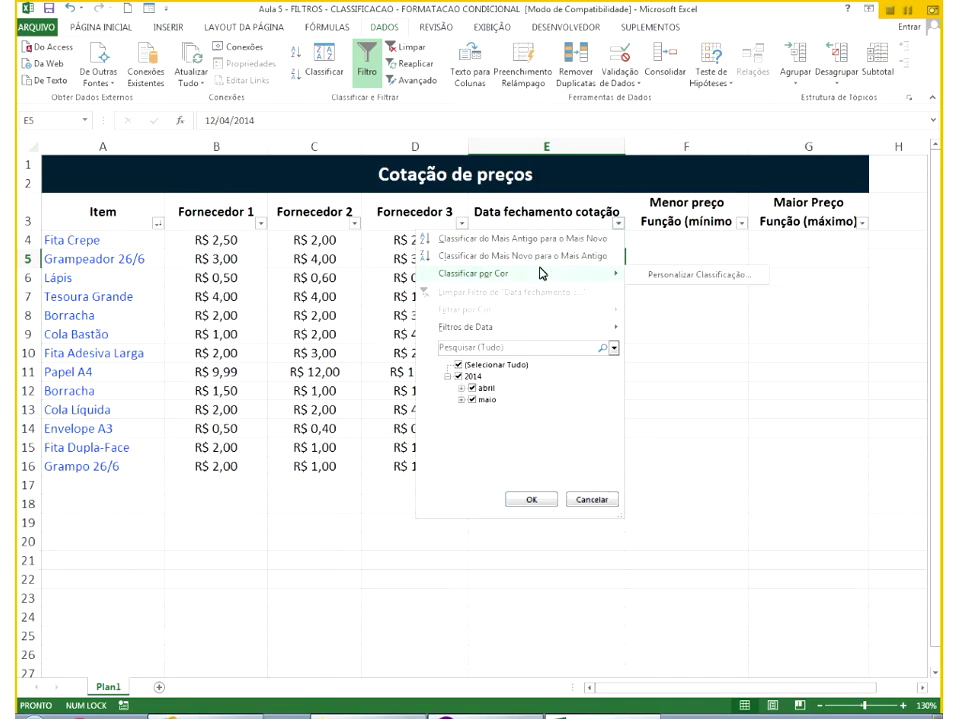
click(380, 260)
click(355, 224)
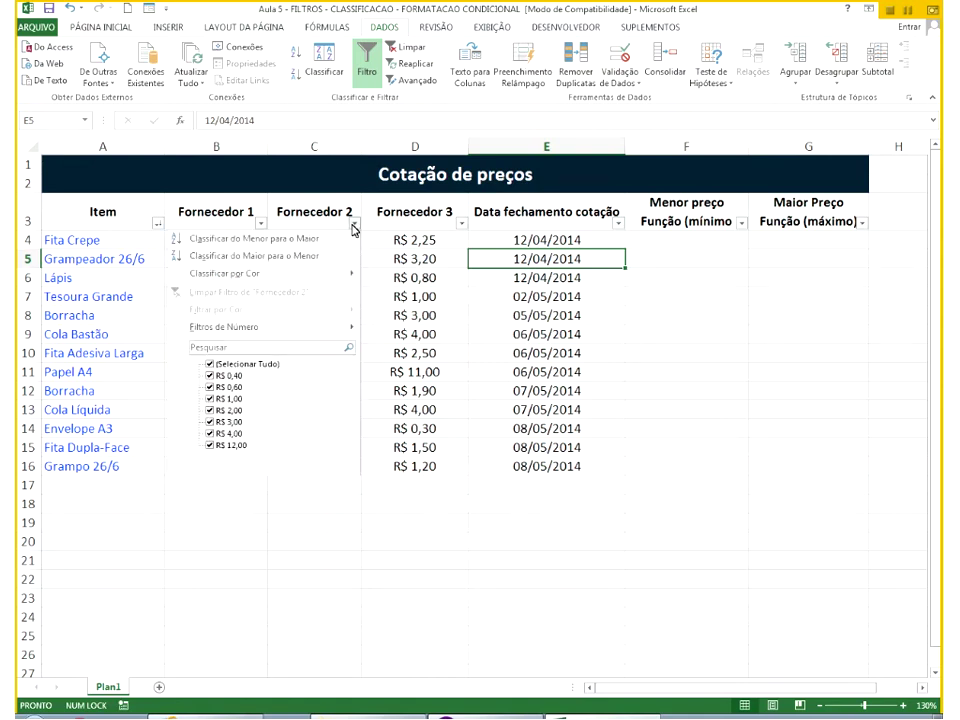
click(324, 170)
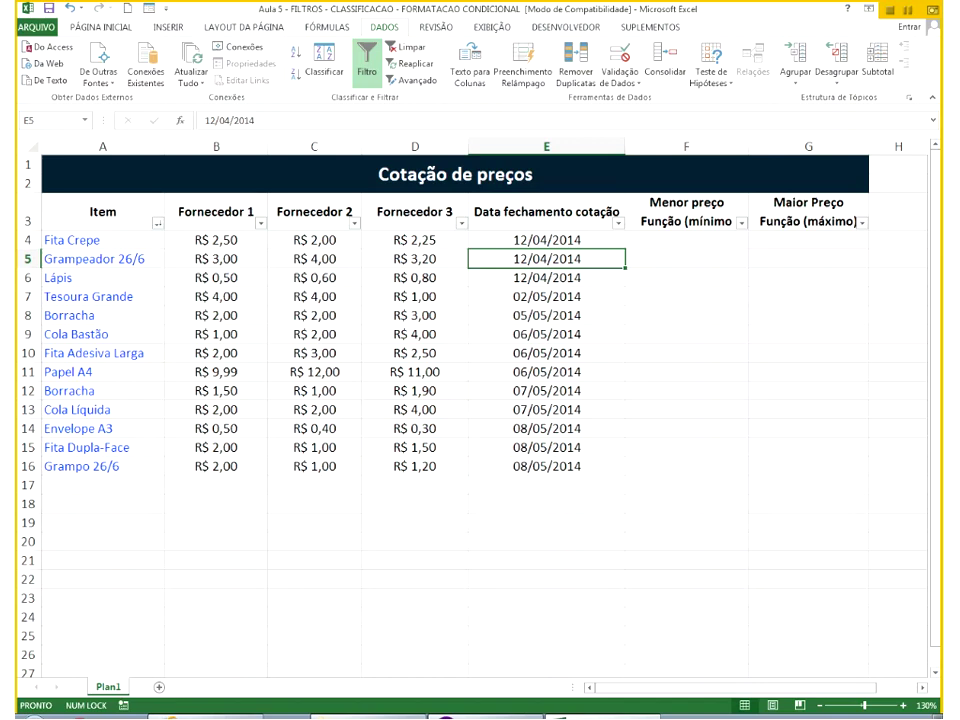
Sort the table by Fornecedor 1 from smallest to largest and re-sort it from largest to smallest.
click(262, 225)
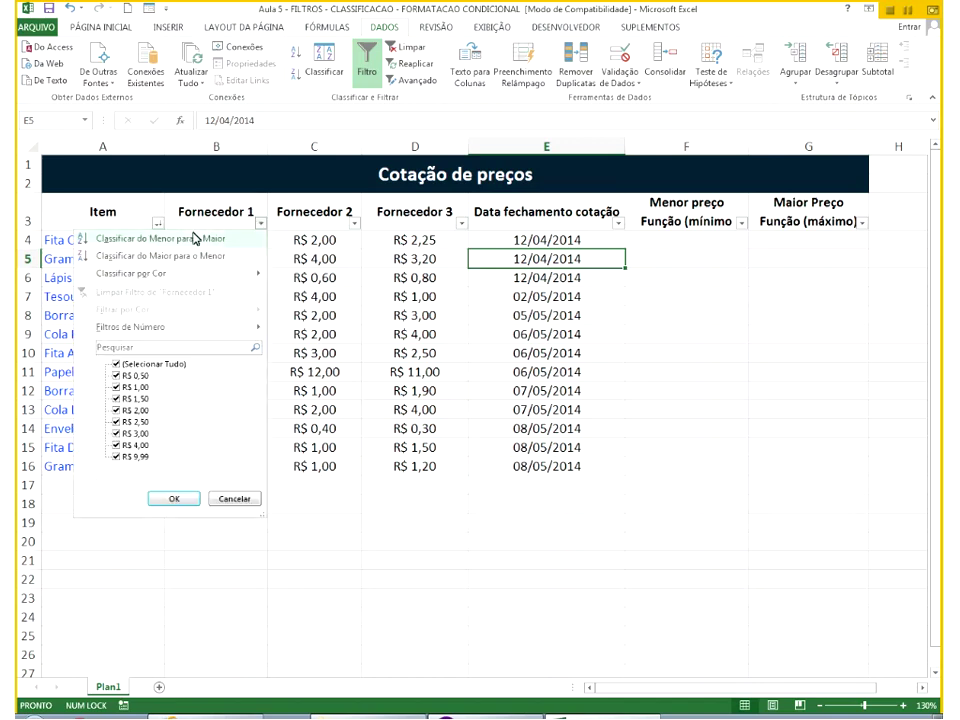
click(197, 238)
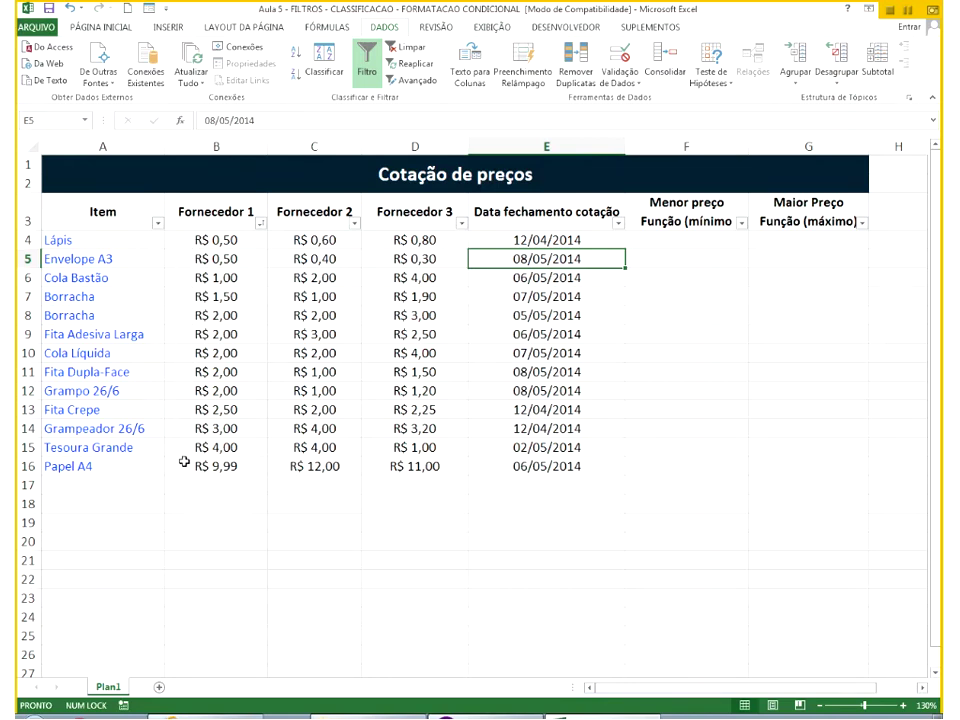
click(225, 315)
click(261, 222)
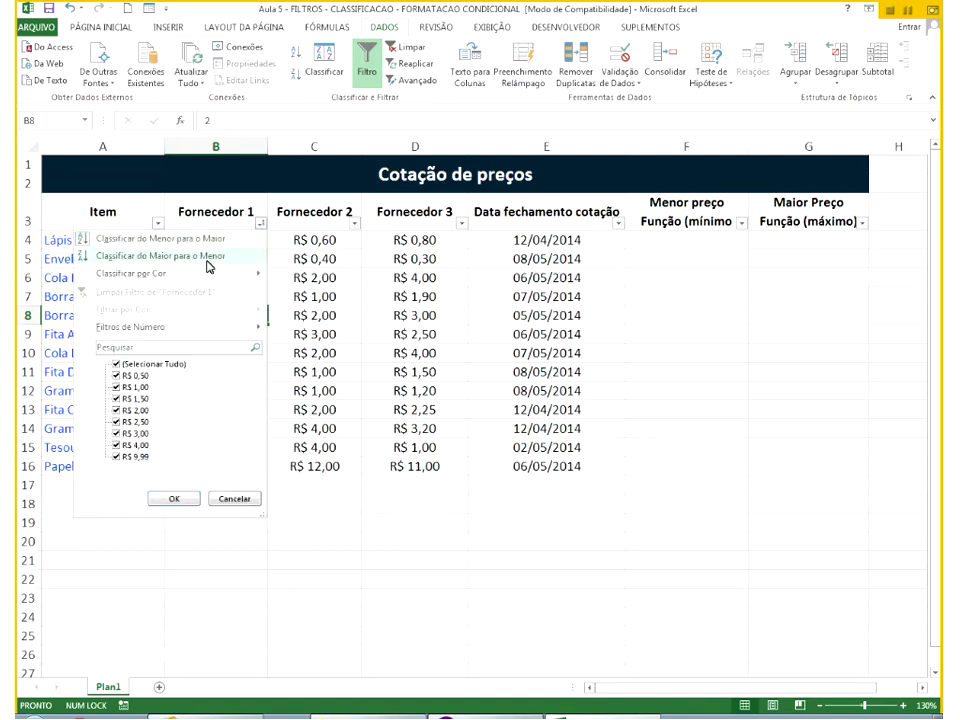
click(160, 256)
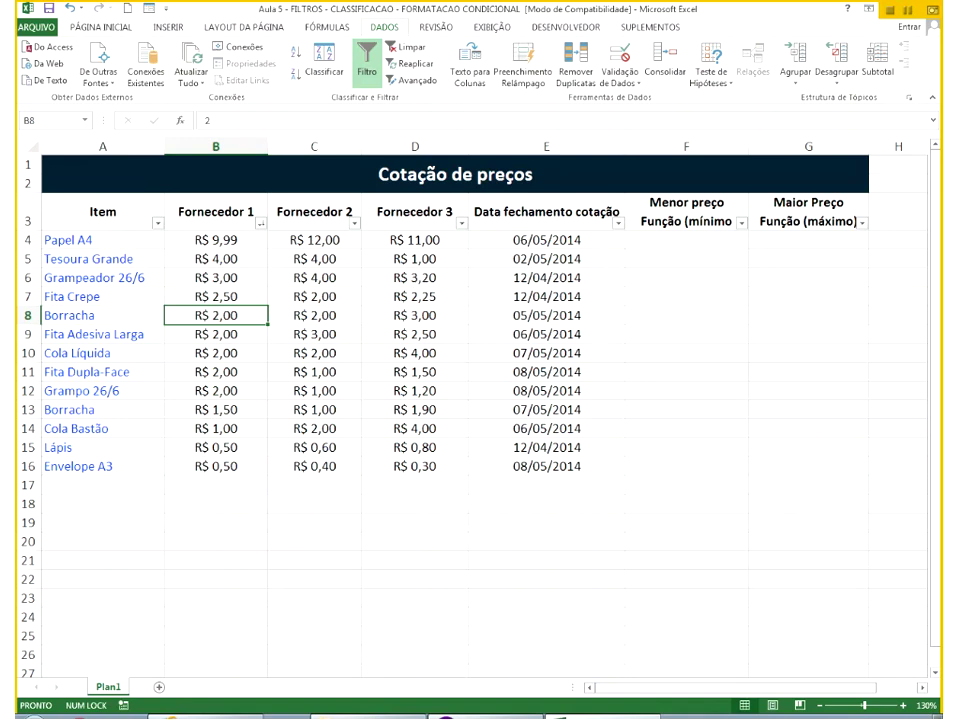
Fill the Fita Adesiva Larga row, A9 through G9, with gold.
click(145, 291)
click(157, 222)
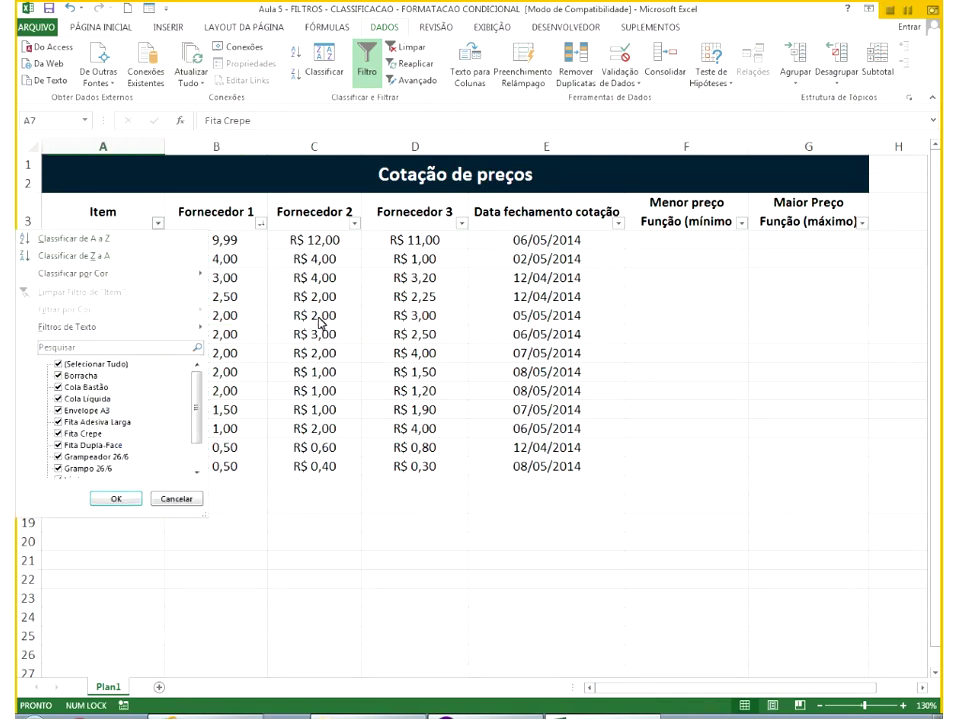
drag(90, 334, 827, 336)
click(101, 27)
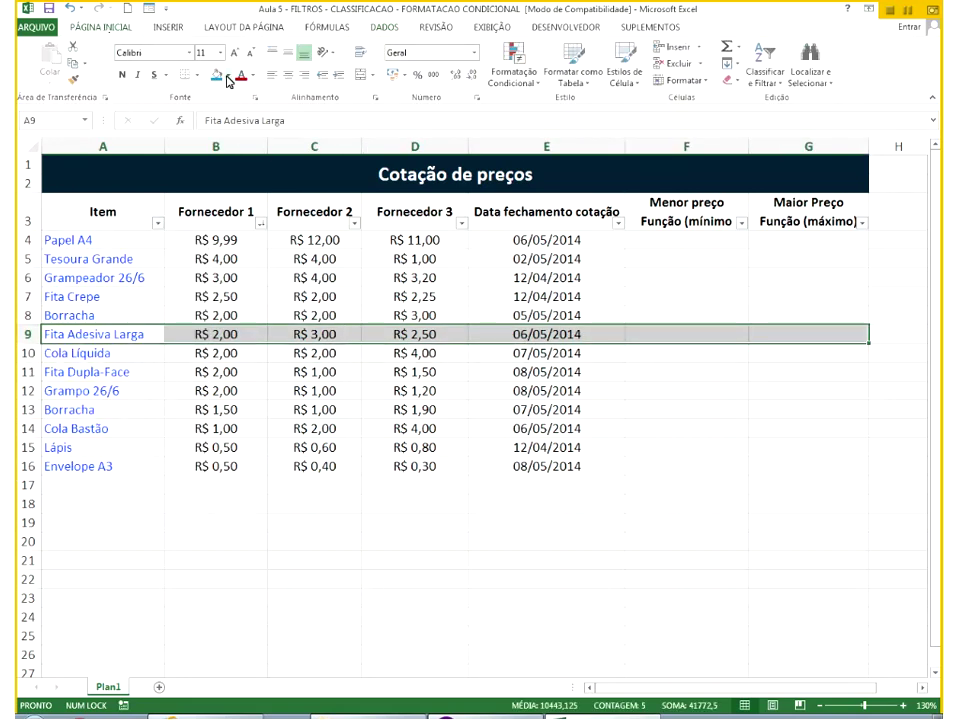
click(228, 75)
click(254, 186)
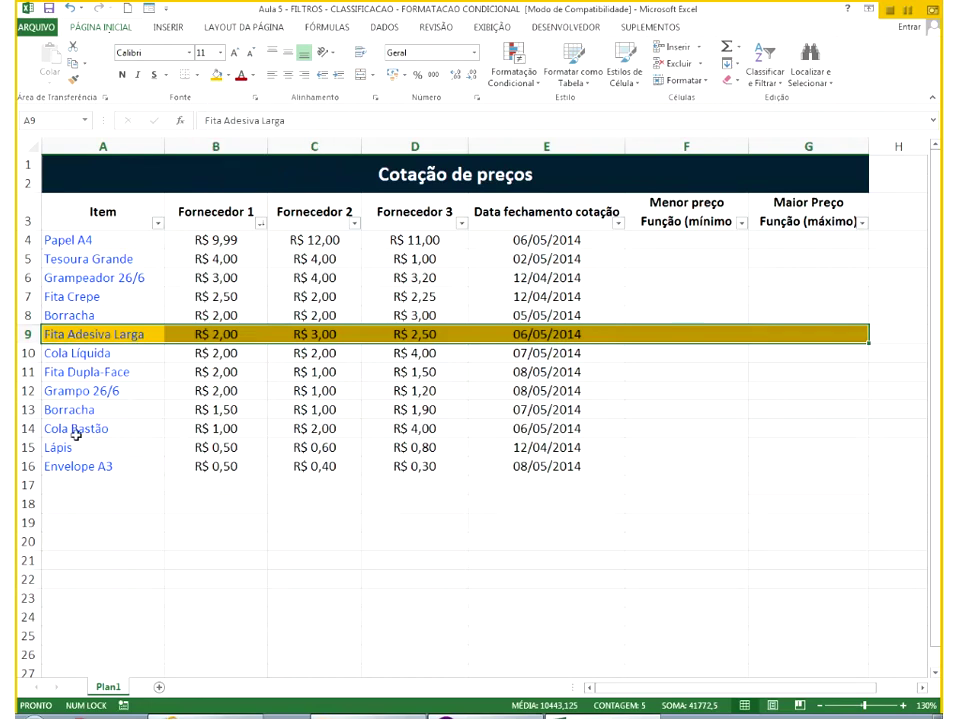
Fill the Cola Bastão row, A14 through G14, with olive green.
drag(76, 445, 687, 443)
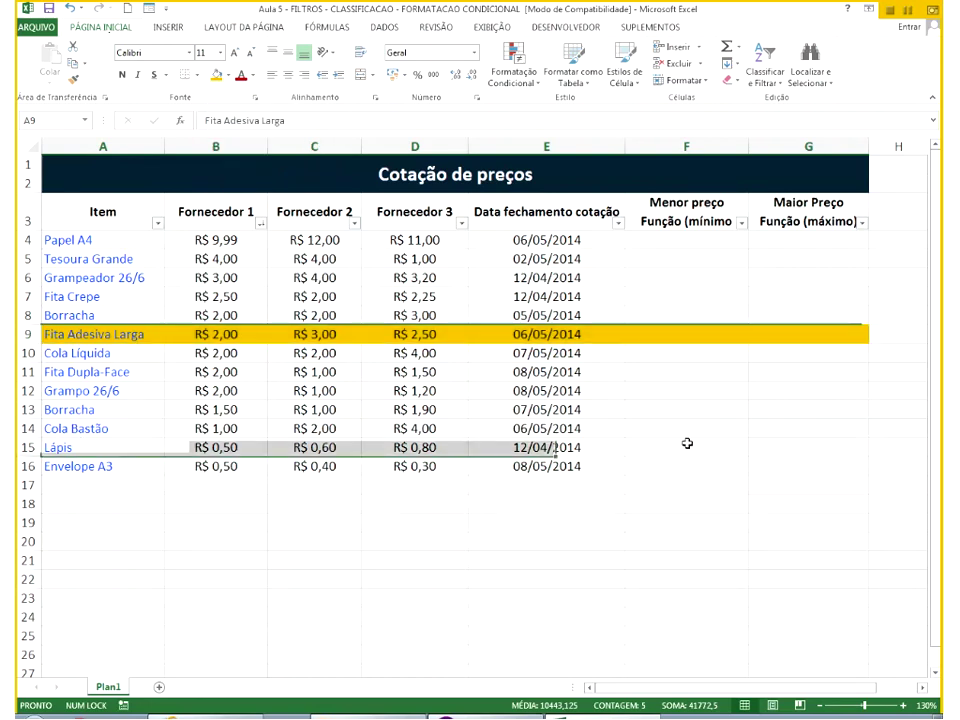
drag(76, 428, 803, 430)
click(227, 76)
click(288, 108)
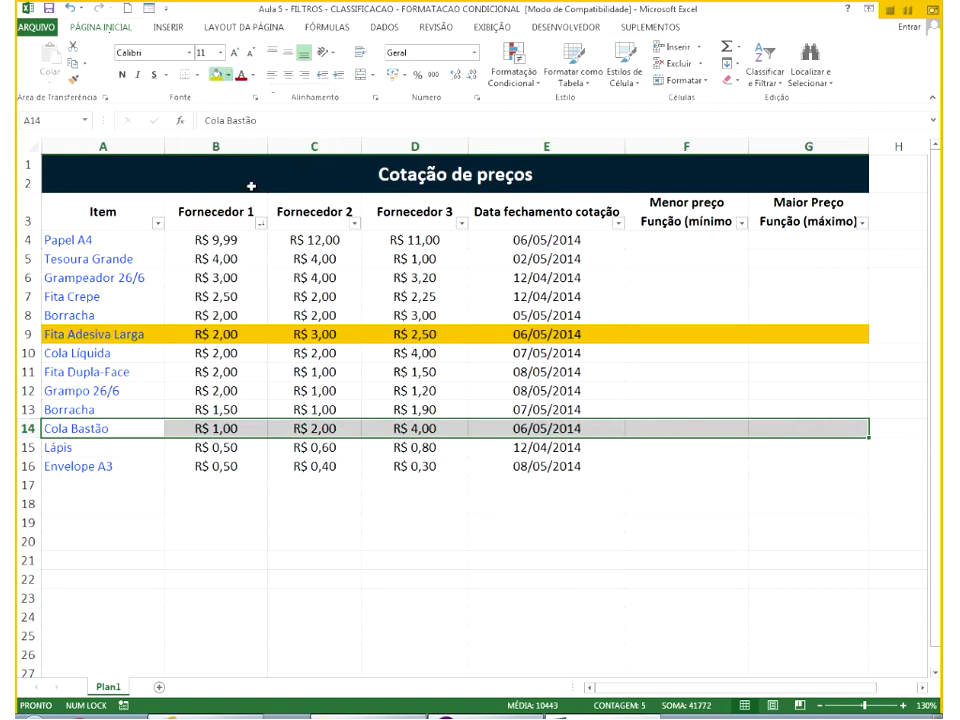
Sort the whole table by Item from A to Z.
click(174, 241)
click(166, 222)
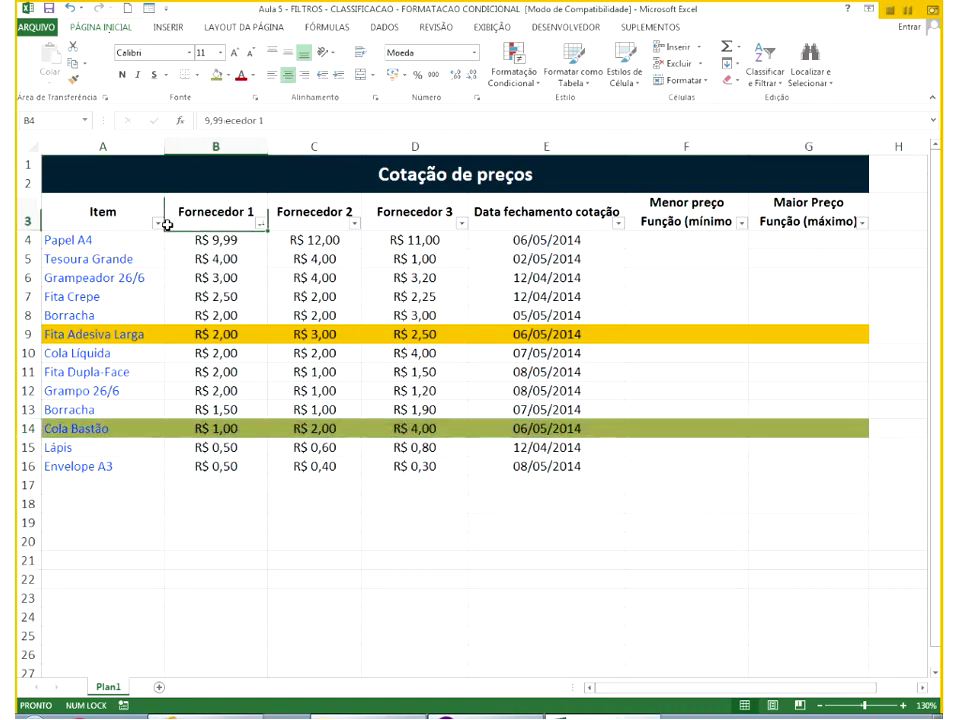
click(157, 222)
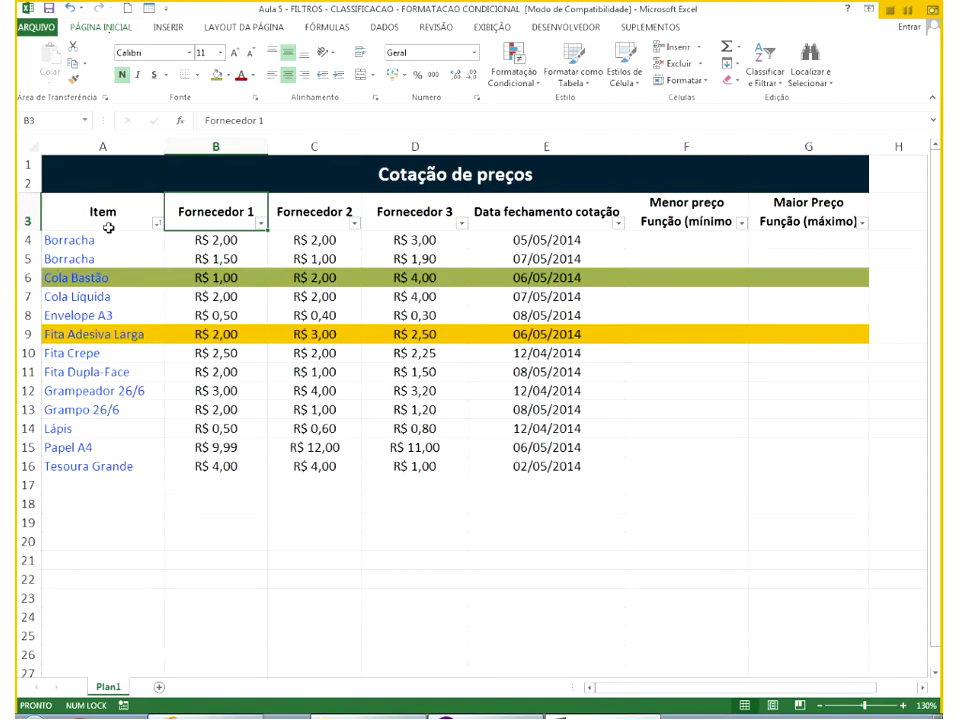
Sort only the Item column, A3:A16, from A to Z, continuing with the current selection.
drag(104, 218, 90, 467)
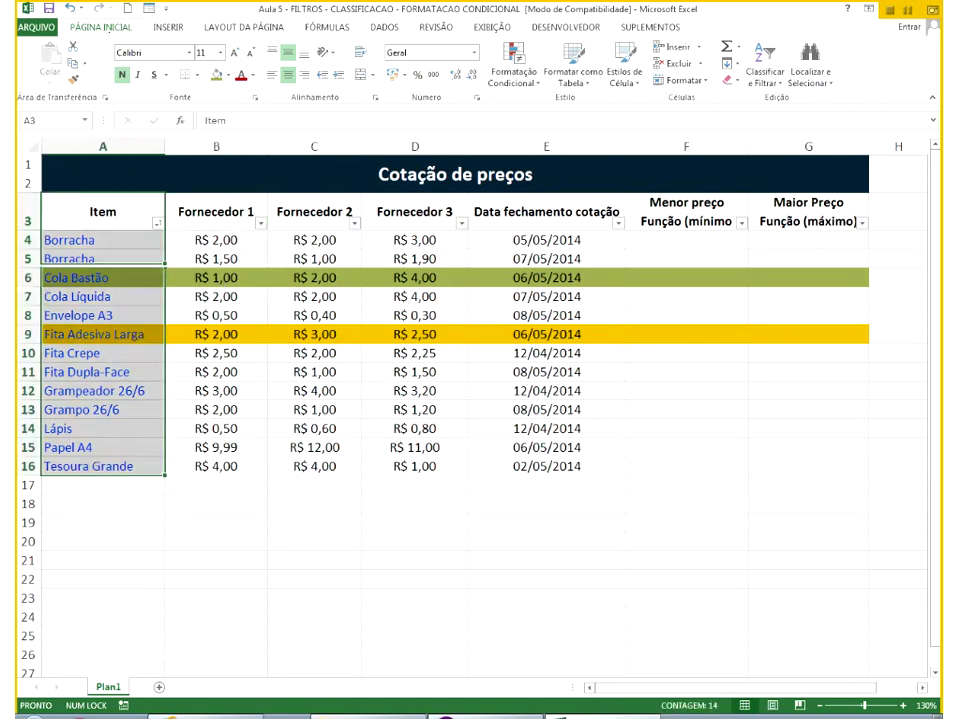
click(380, 30)
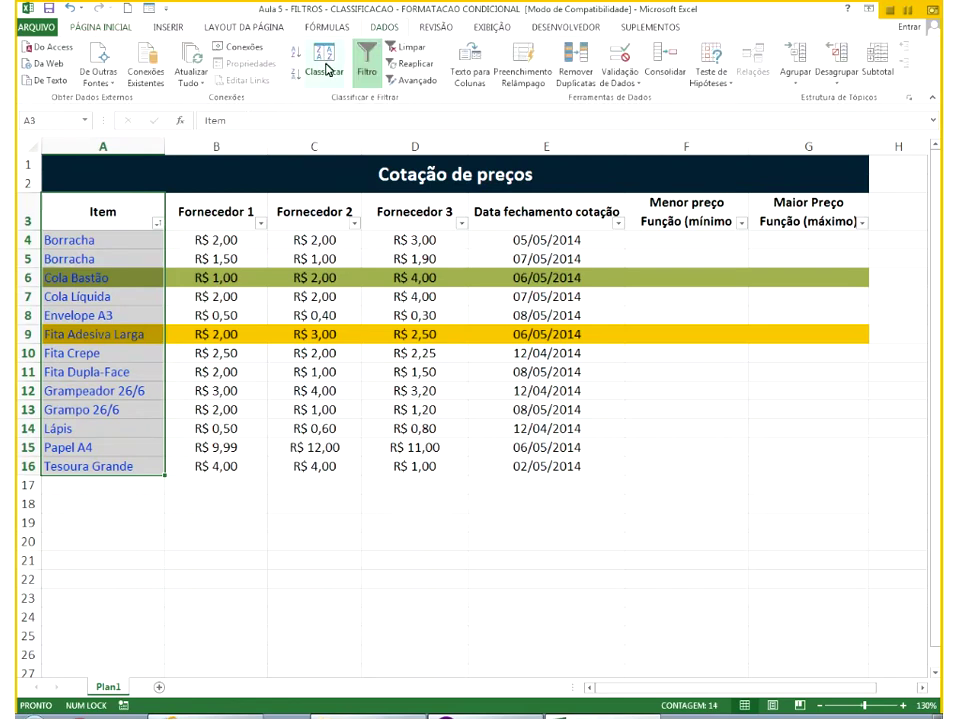
click(297, 57)
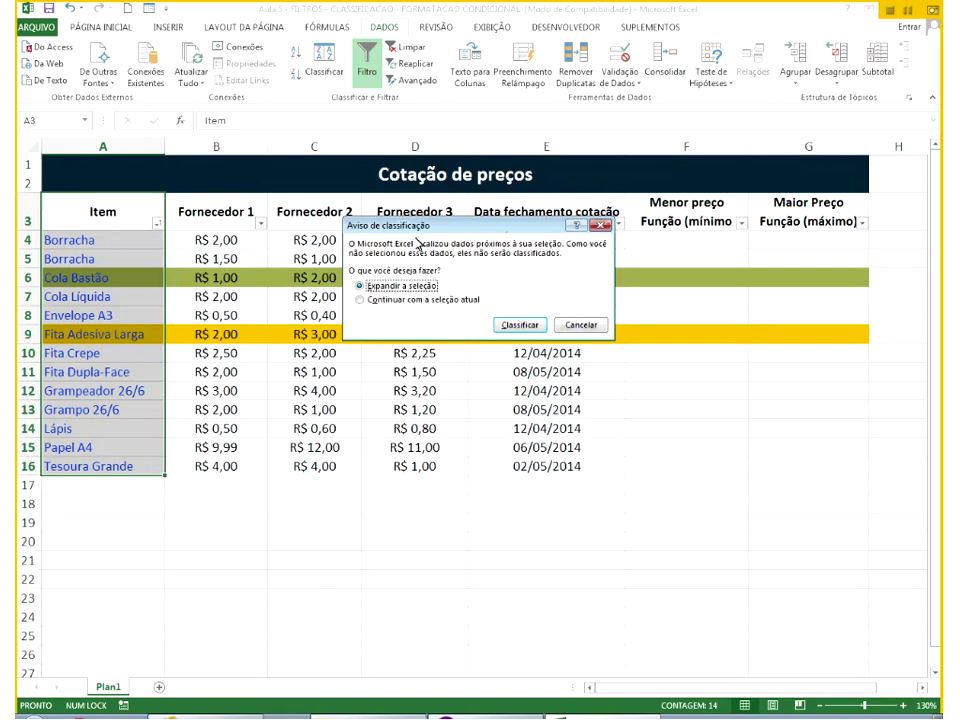
click(372, 299)
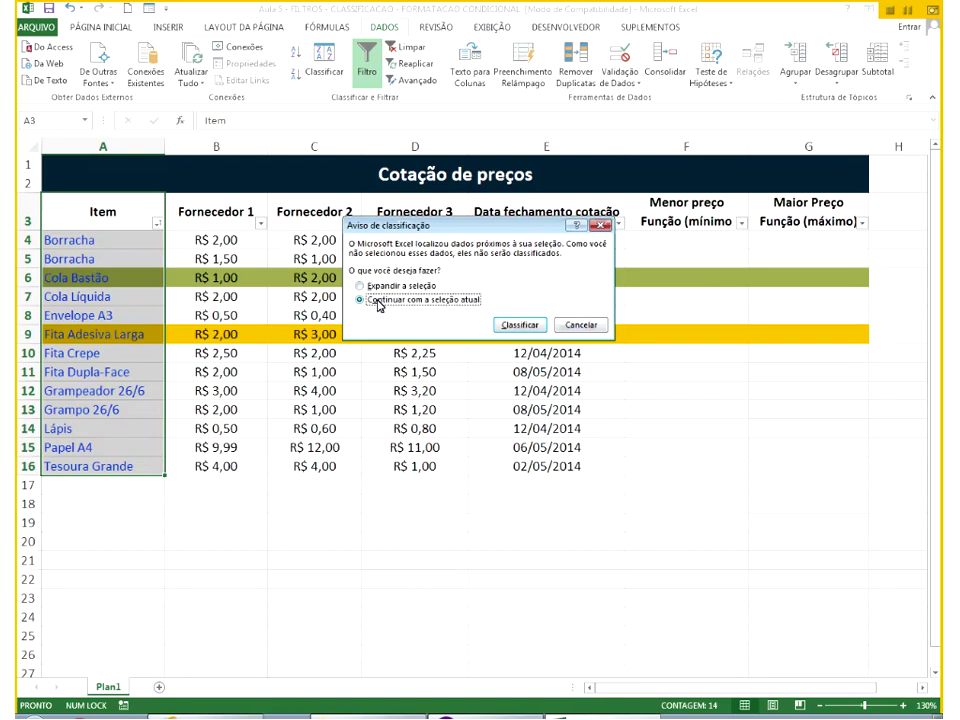
click(520, 325)
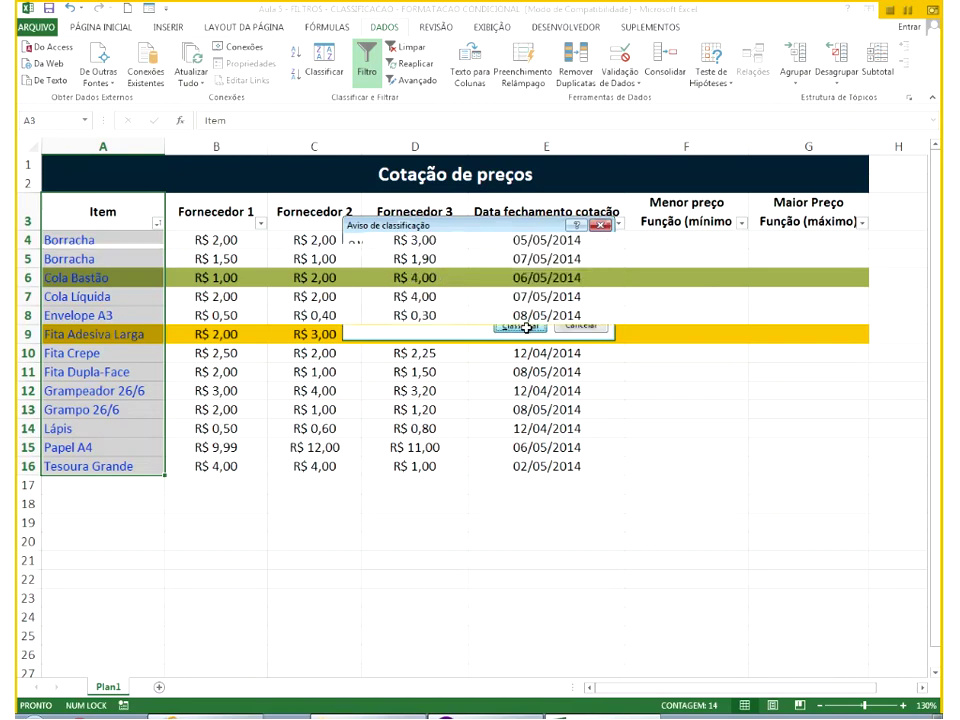
Sort only the selected Item column from Z to A without expanding the selection, and undo that sort.
click(157, 222)
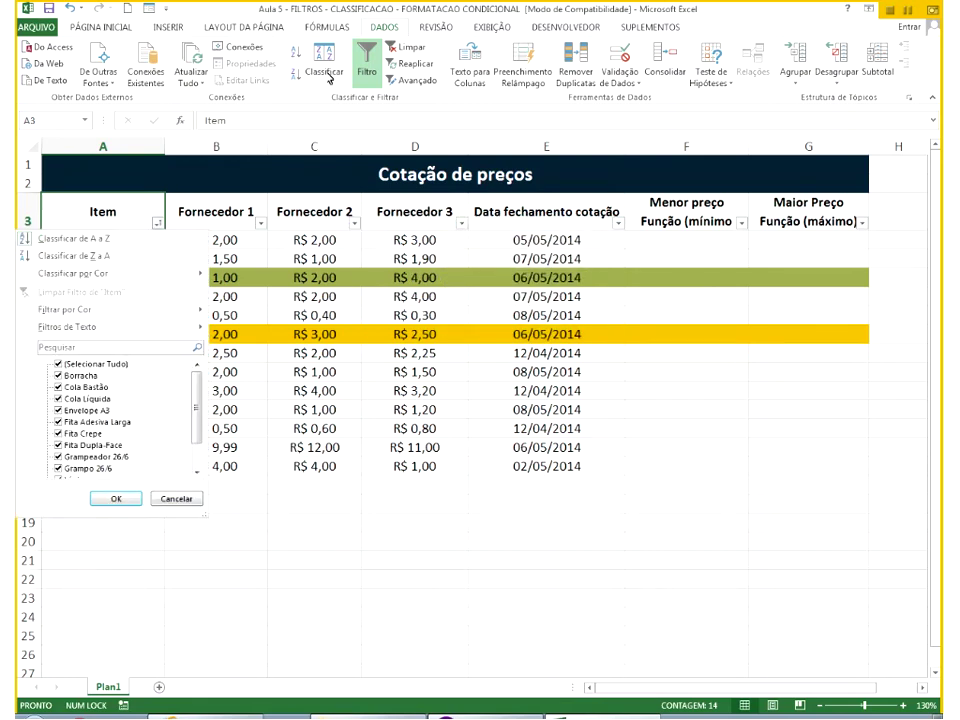
click(327, 72)
click(291, 78)
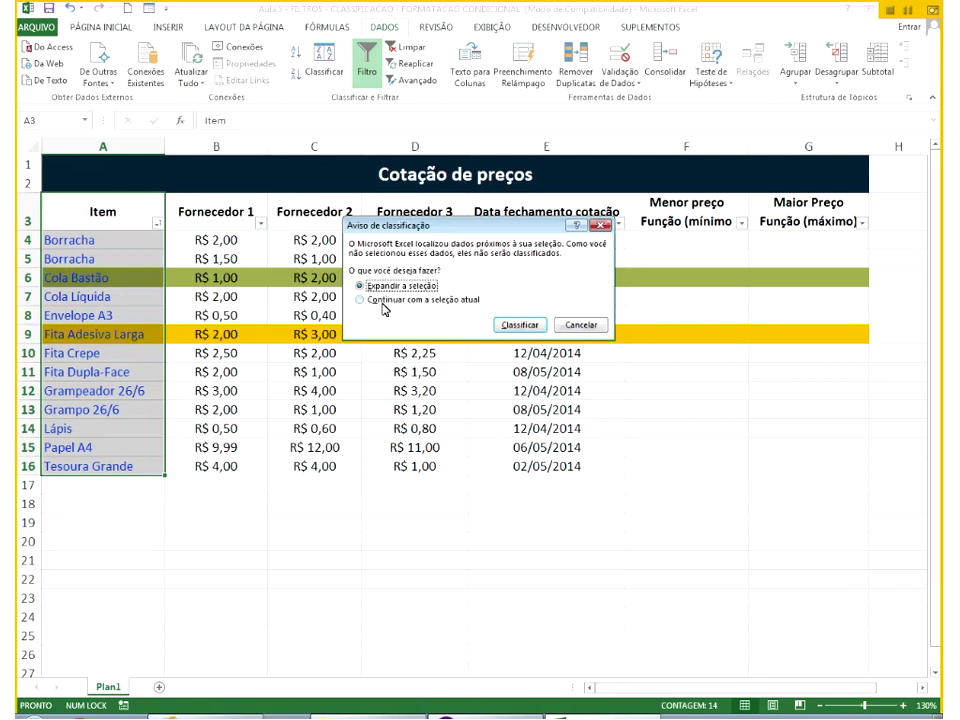
click(382, 300)
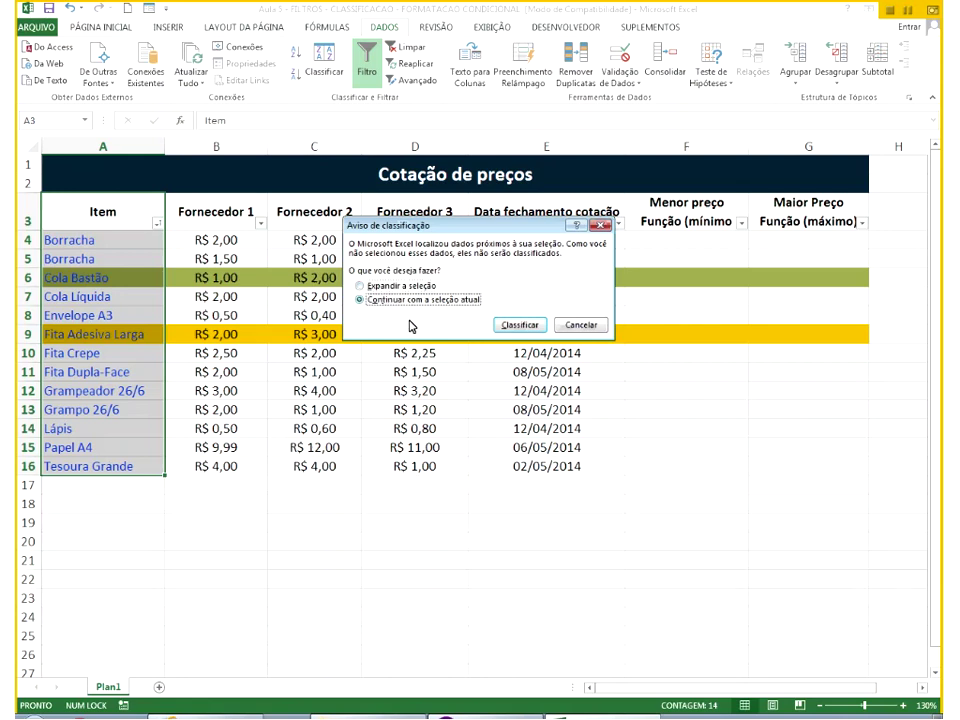
key(Return)
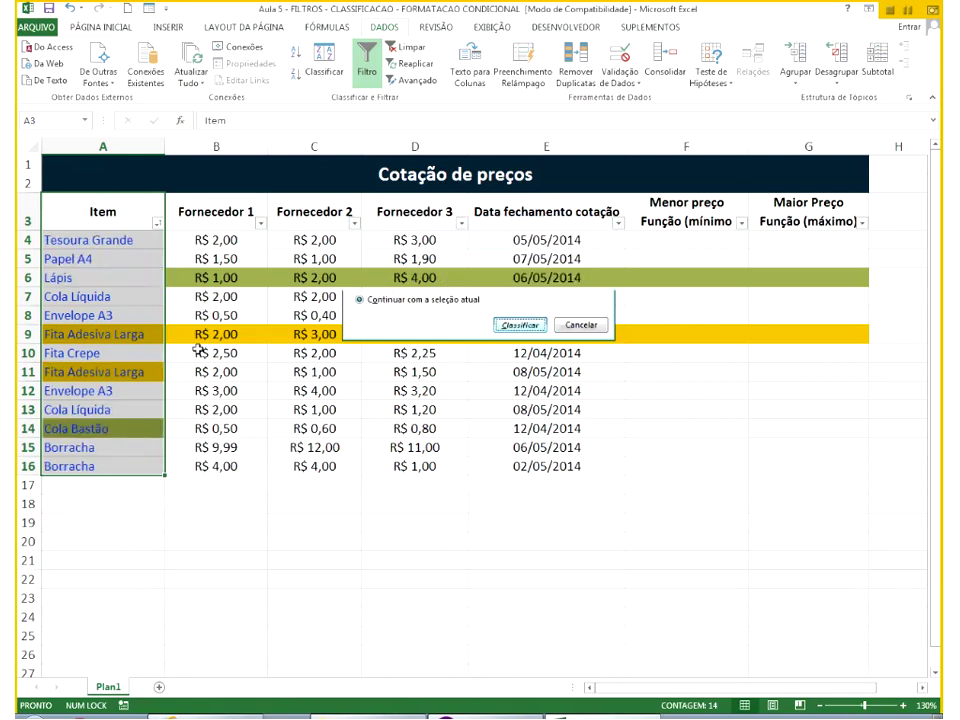
click(215, 277)
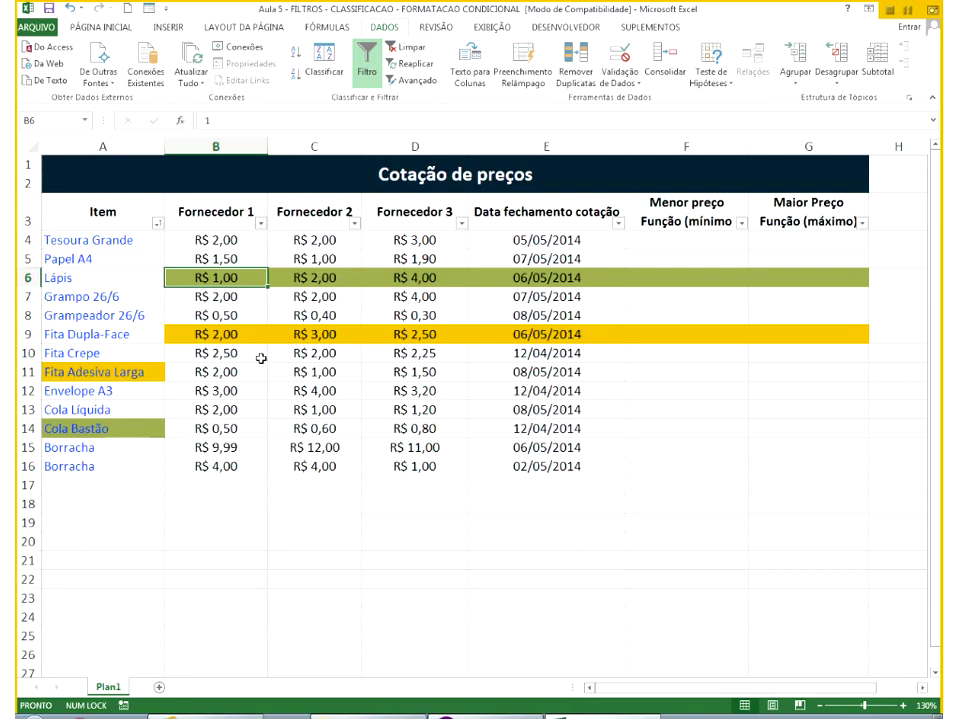
key(ctrl+z)
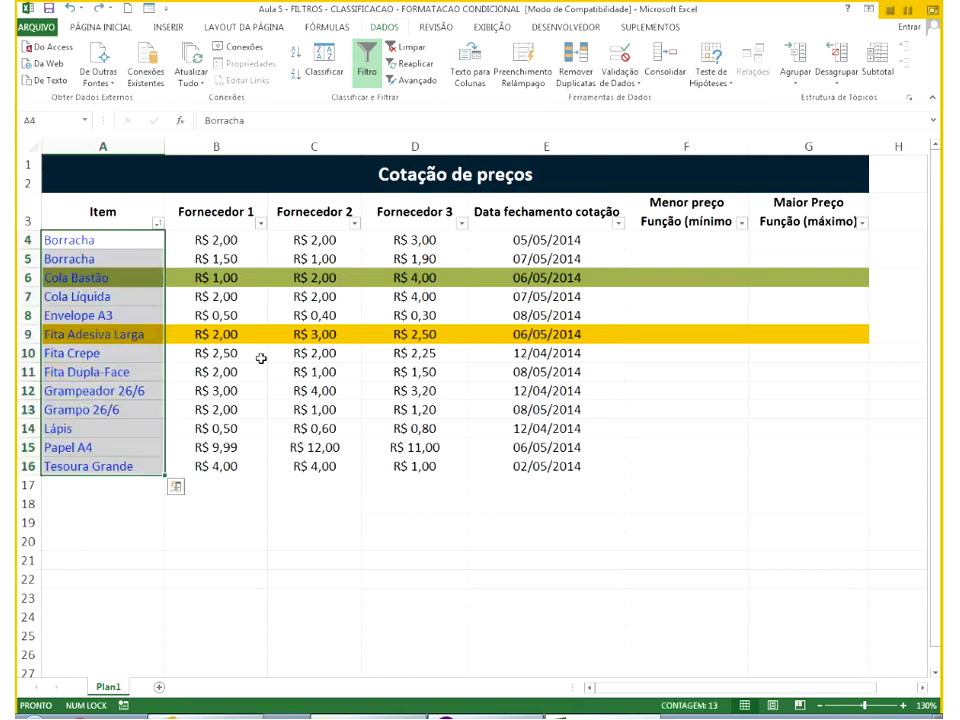
click(261, 358)
drag(125, 241, 138, 446)
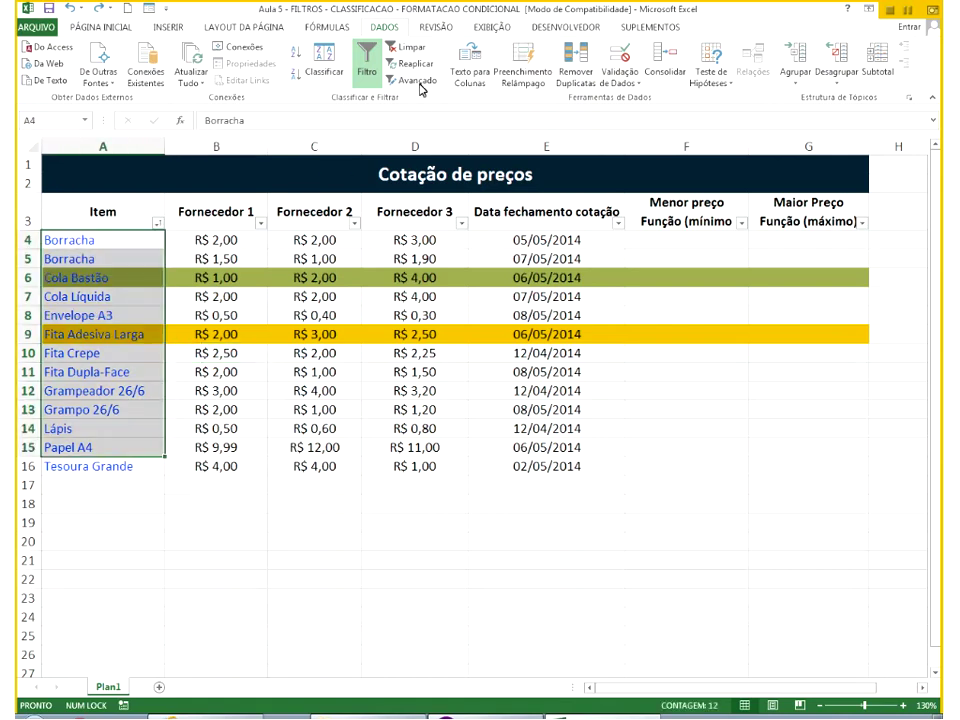
click(326, 72)
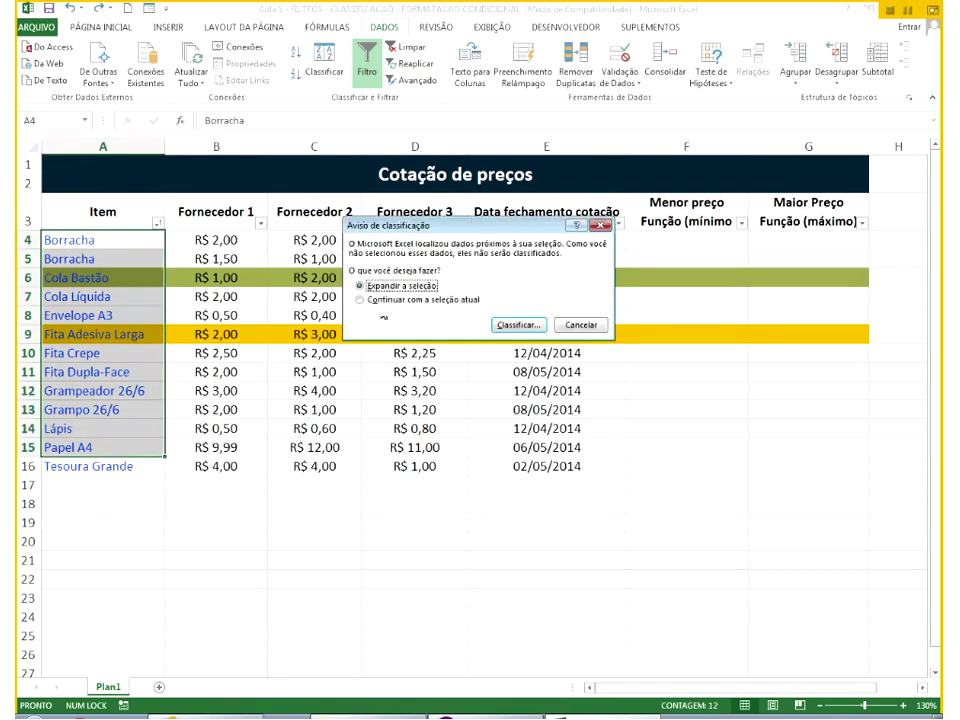
click(517, 328)
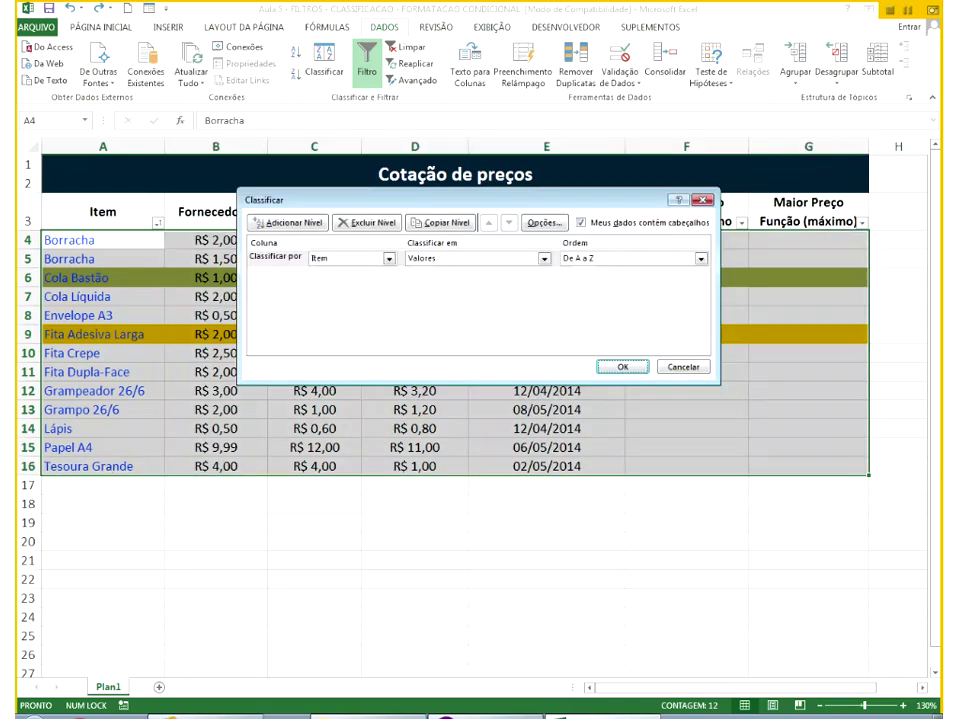
click(682, 368)
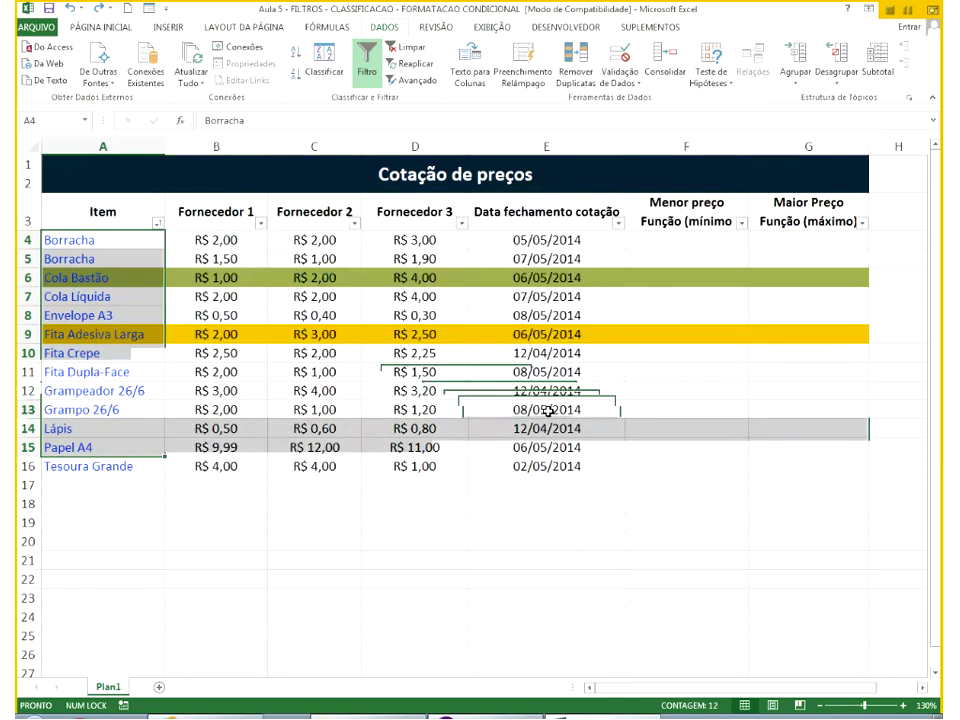
click(548, 411)
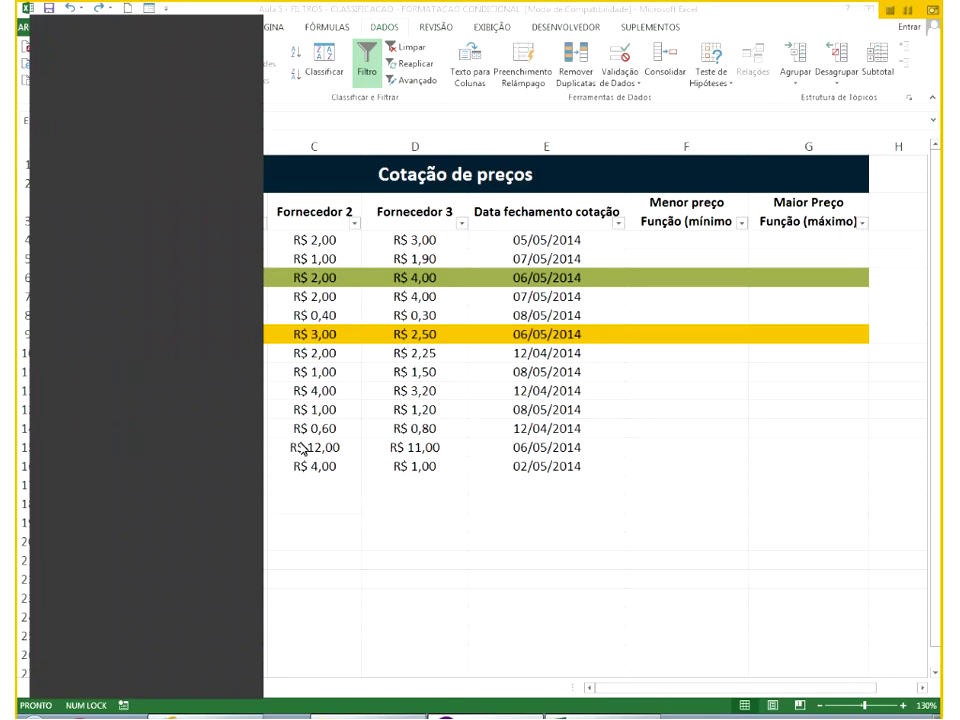
drag(262, 420, 762, 418)
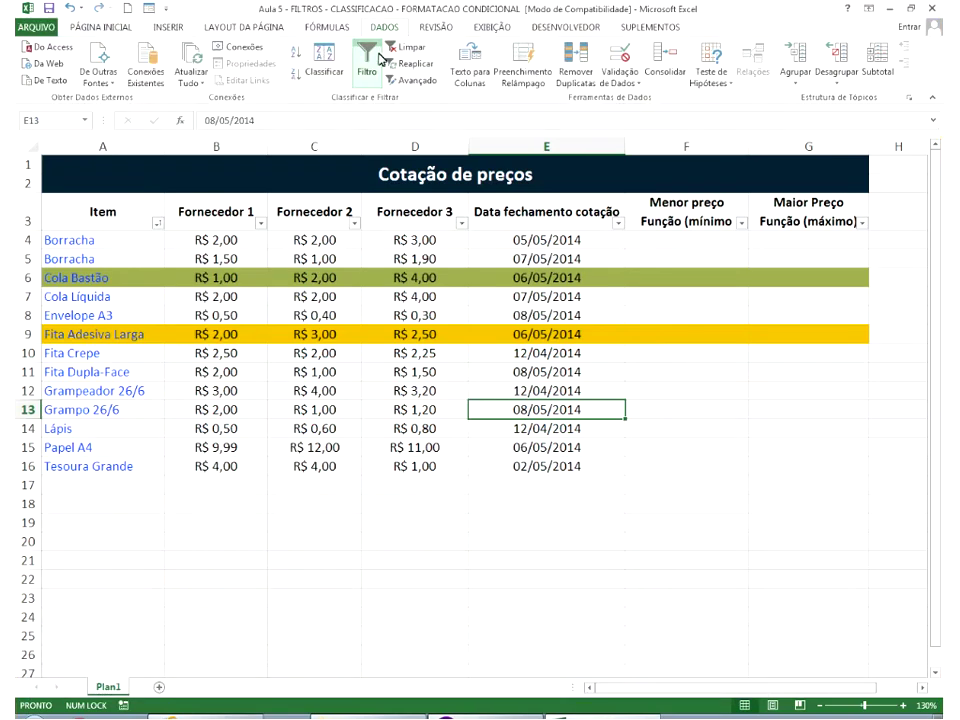
Turn the filters off and re-enable them on the header row A3:G3.
click(380, 58)
click(380, 58)
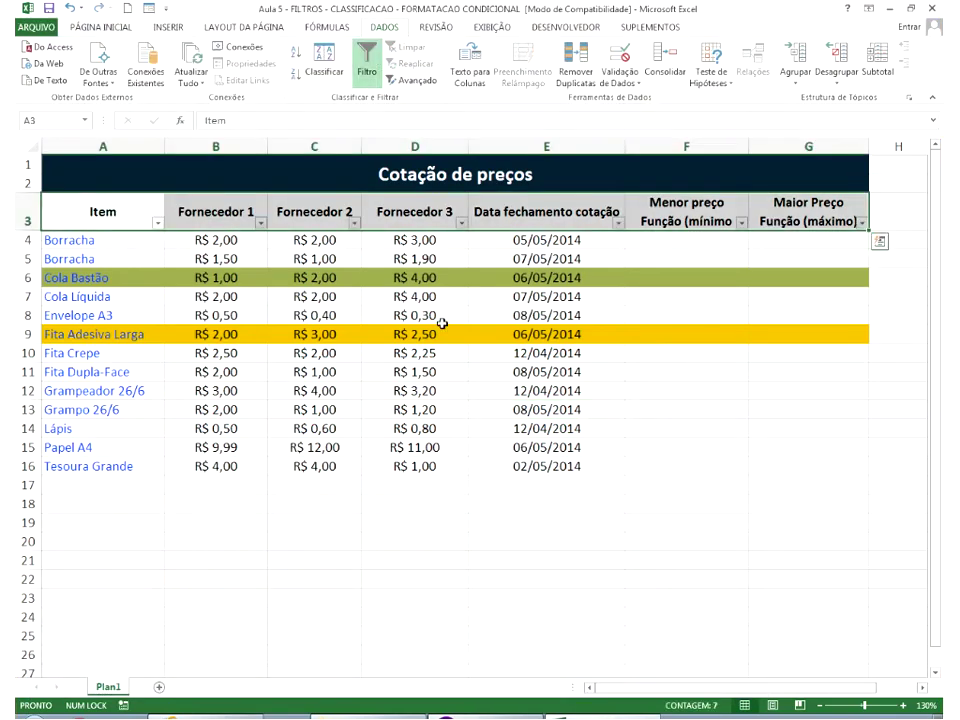
click(441, 315)
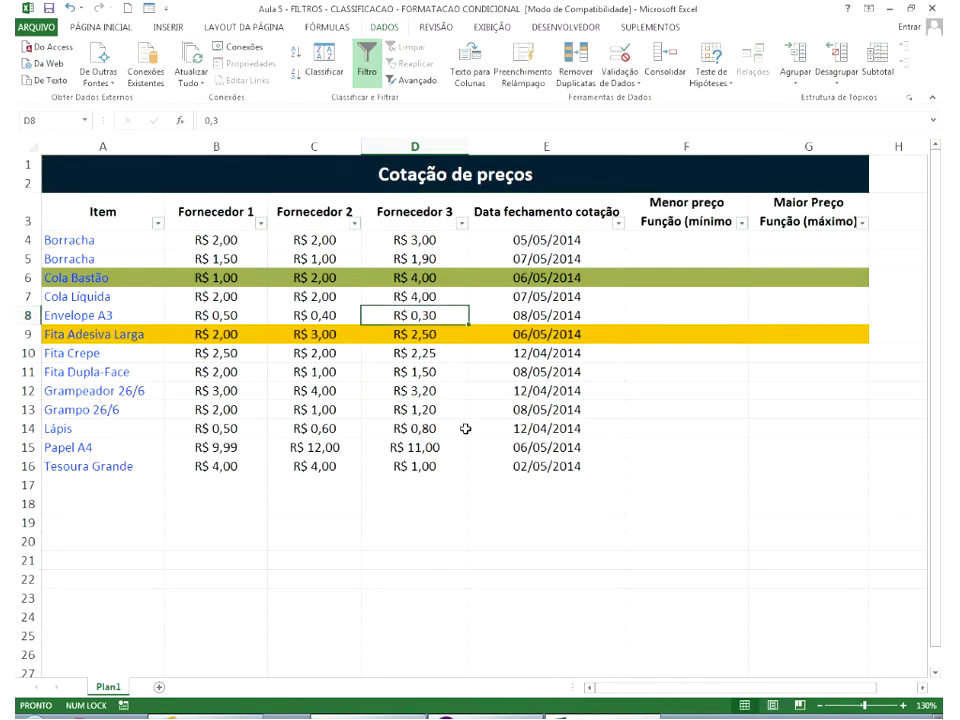
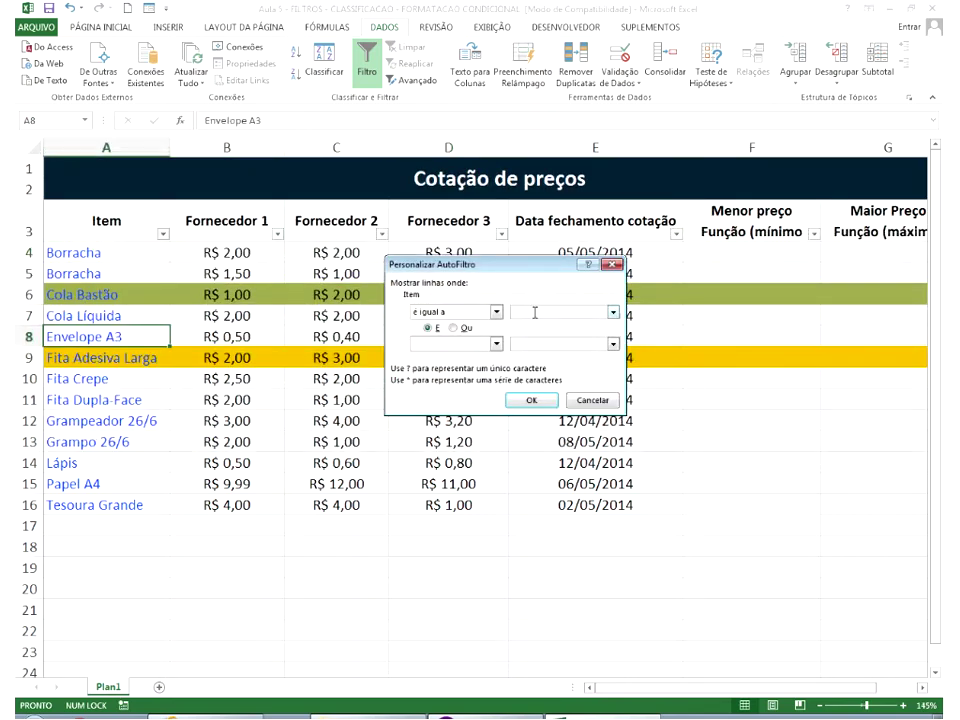
Filter the Item column for rows equal to A3 and undo the filter.
text(A3)
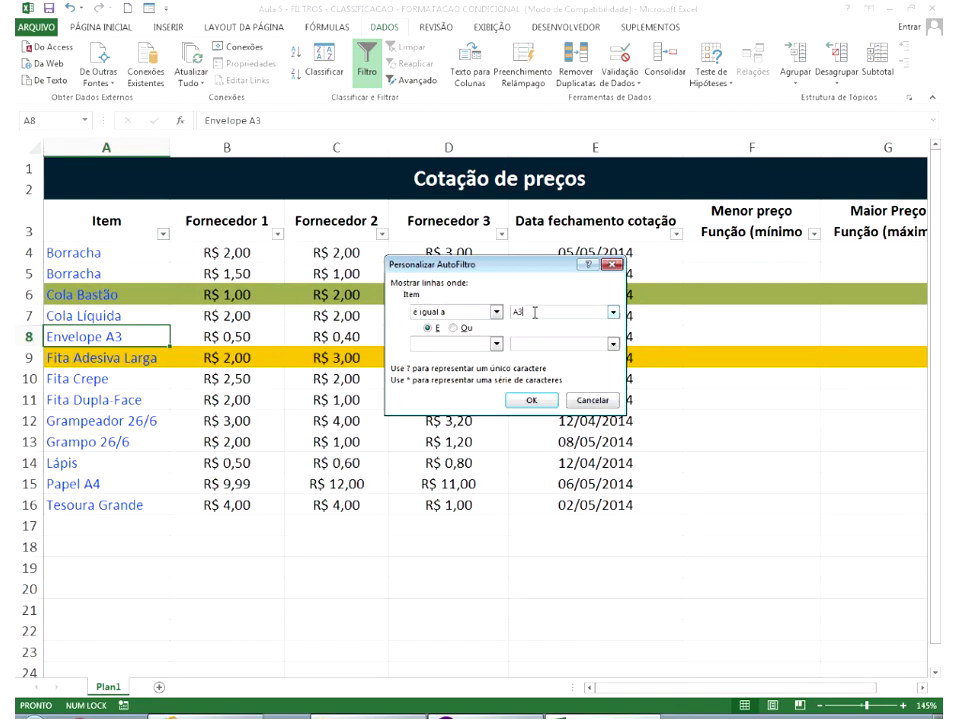
click(538, 401)
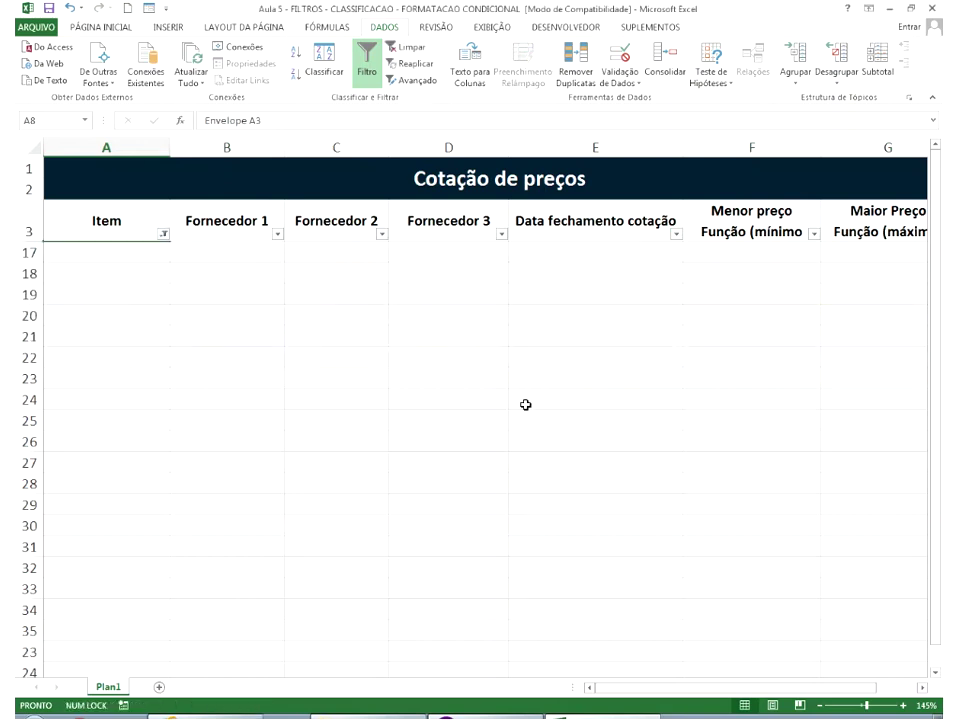
key(ctrl+z)
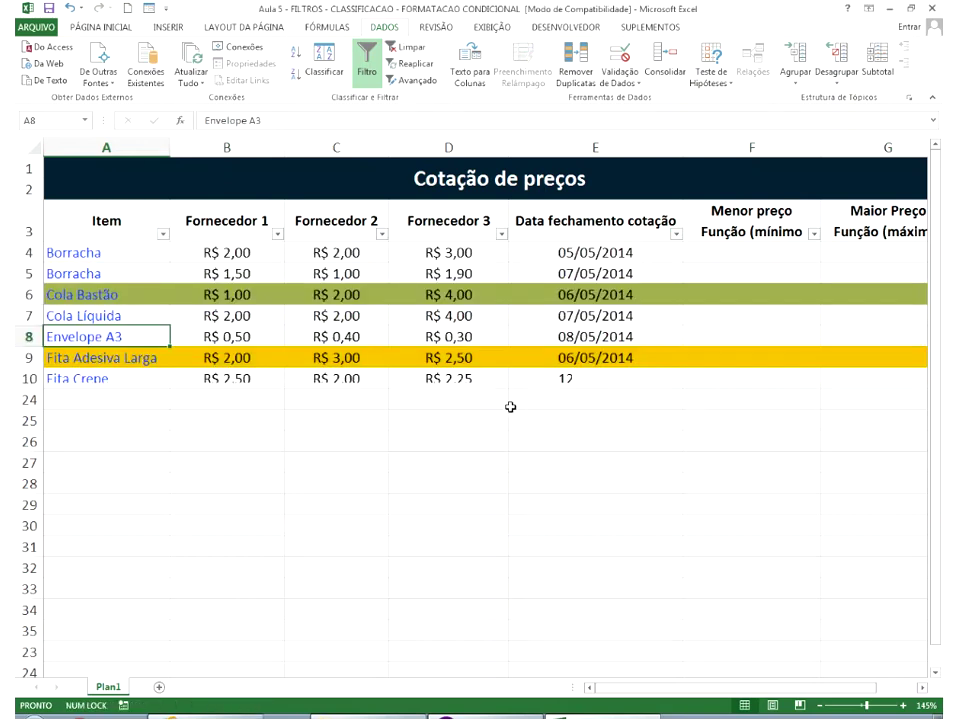
Start a custom text filter on the Item column and set its condition to "contém".
click(416, 80)
mouse_move(135, 340)
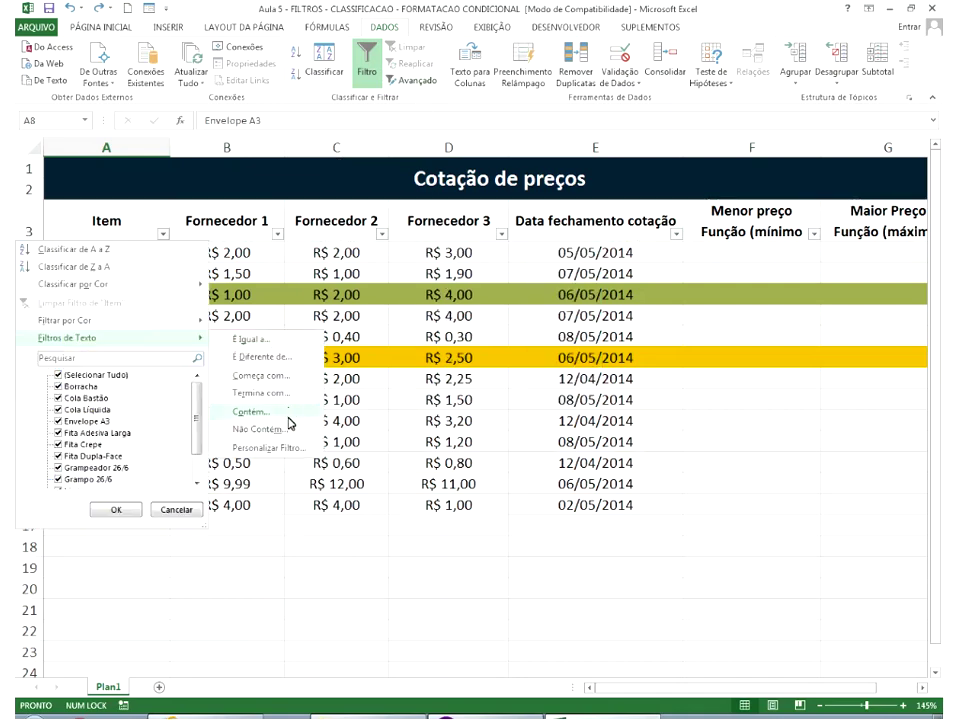
click(289, 449)
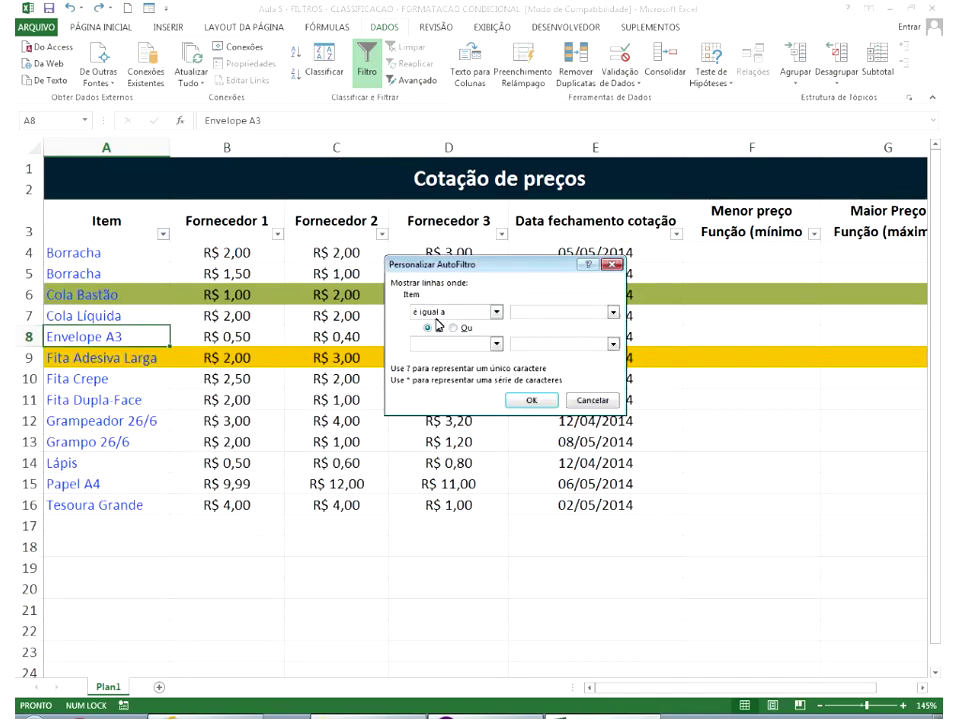
click(495, 312)
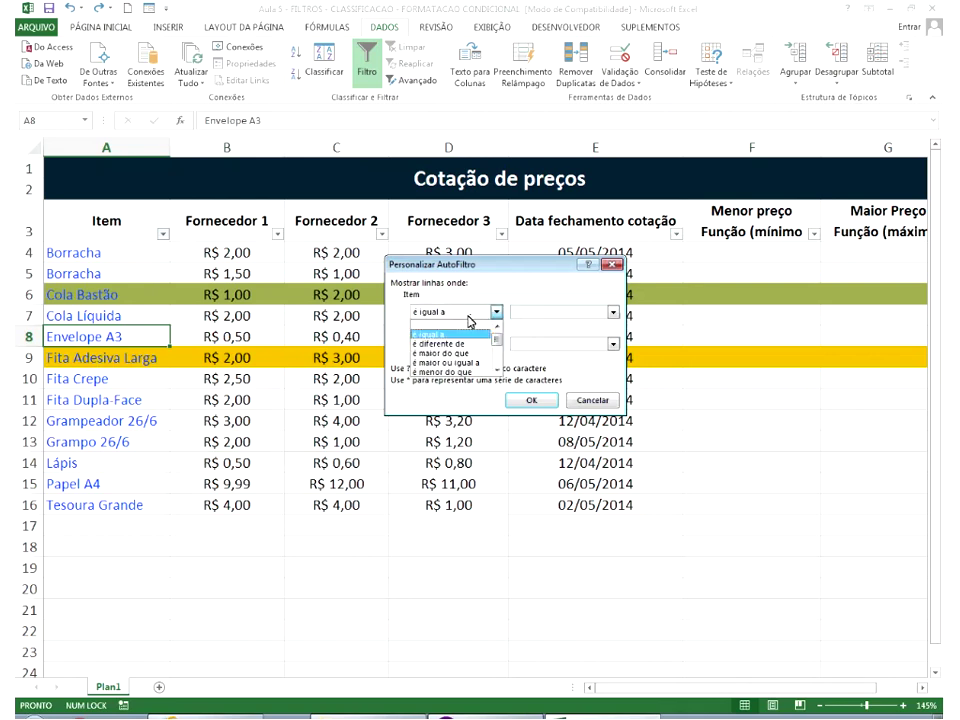
click(499, 371)
click(499, 371)
click(499, 371)
click(499, 371)
click(499, 371)
click(499, 371)
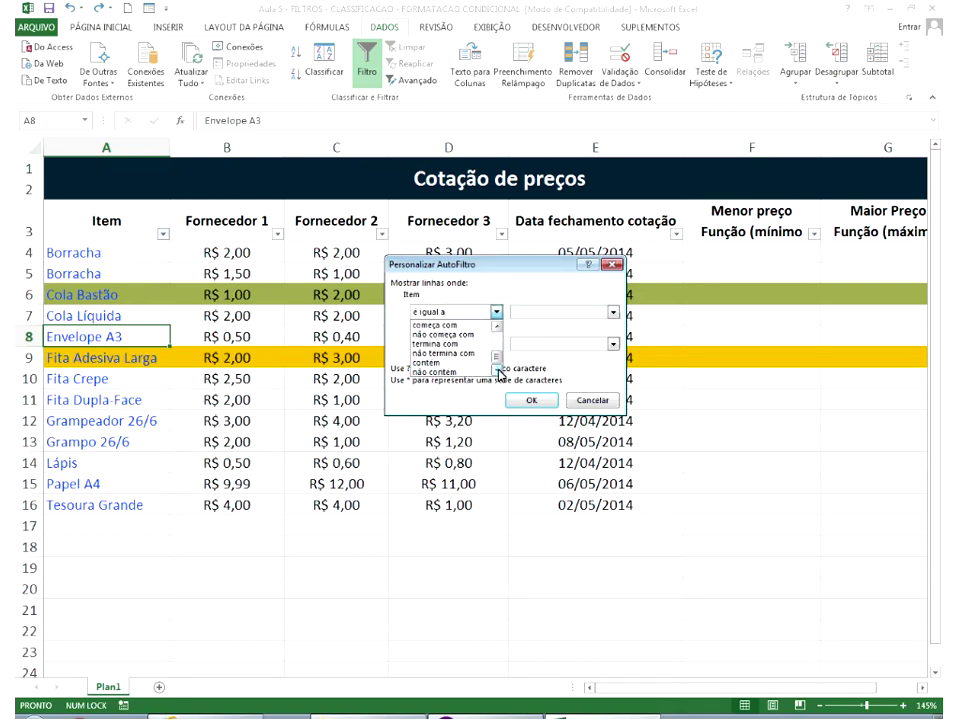
click(476, 367)
key(Tab)
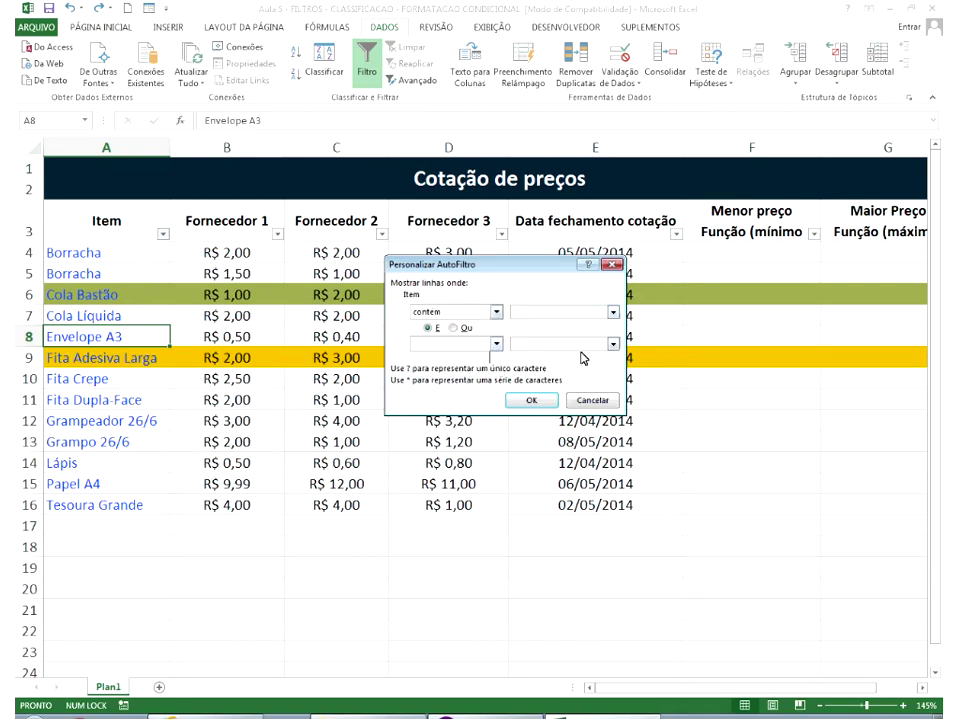
Apply the Item filter with the text A3, and clear the filter from the sheet.
text(3)
key(BackSpace)
key(Caps_Lock)
text(A3)
click(547, 403)
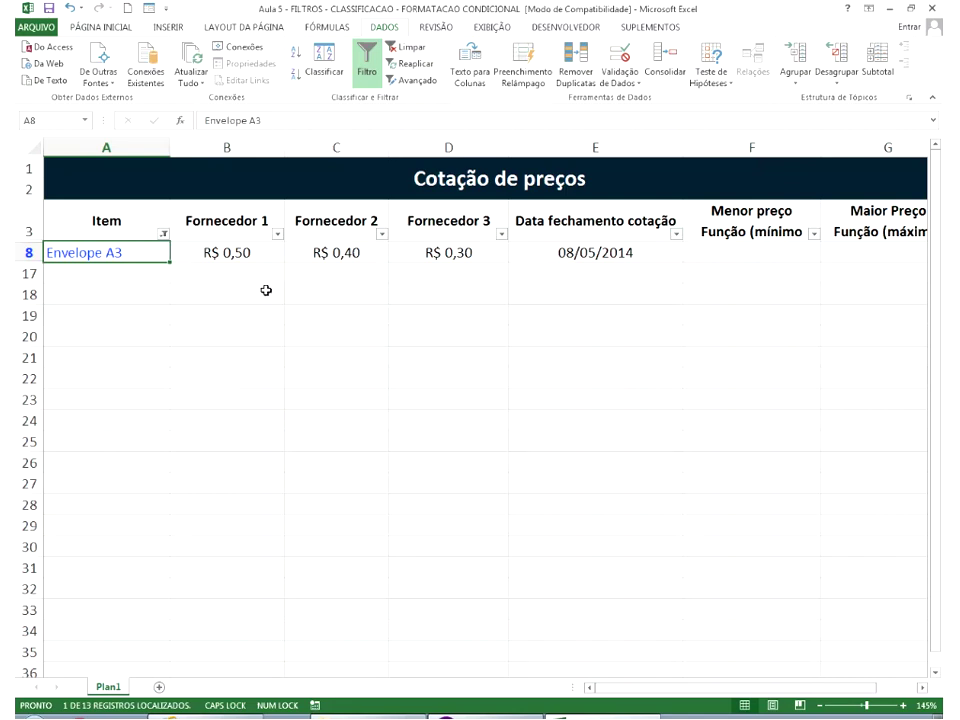
click(421, 51)
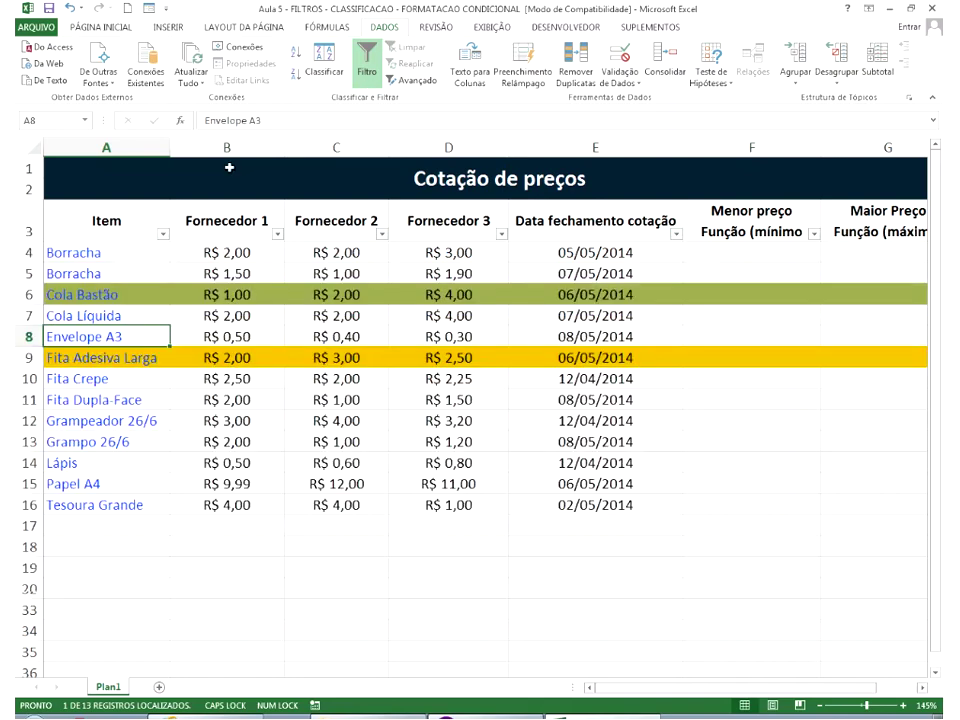
Filter the Item column with the condition "é diferente de" and the value A3.
click(162, 233)
mouse_move(144, 337)
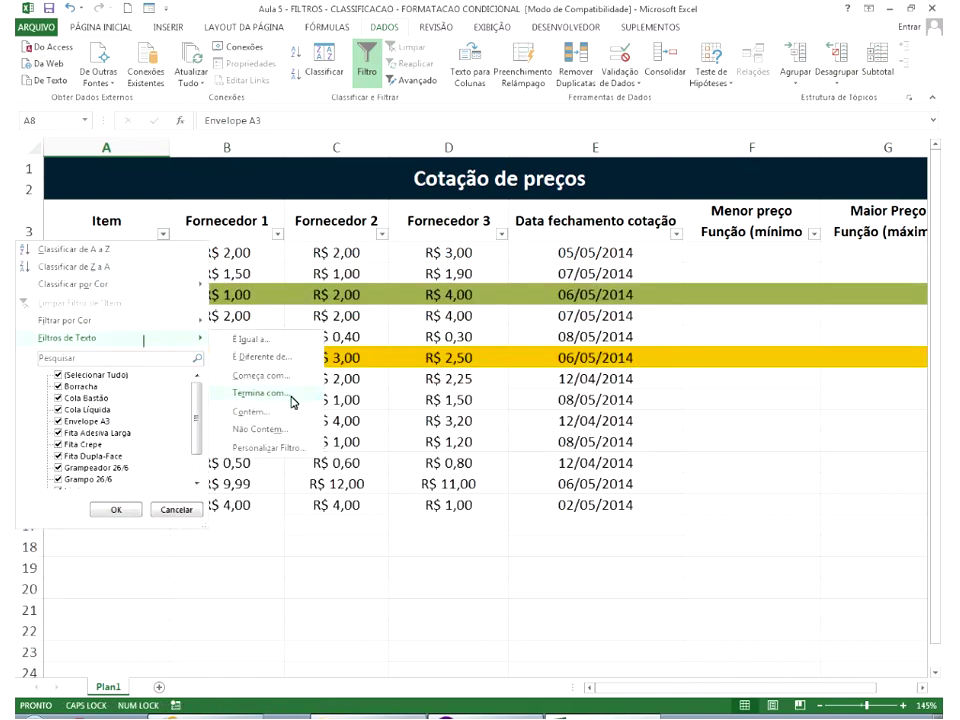
click(265, 337)
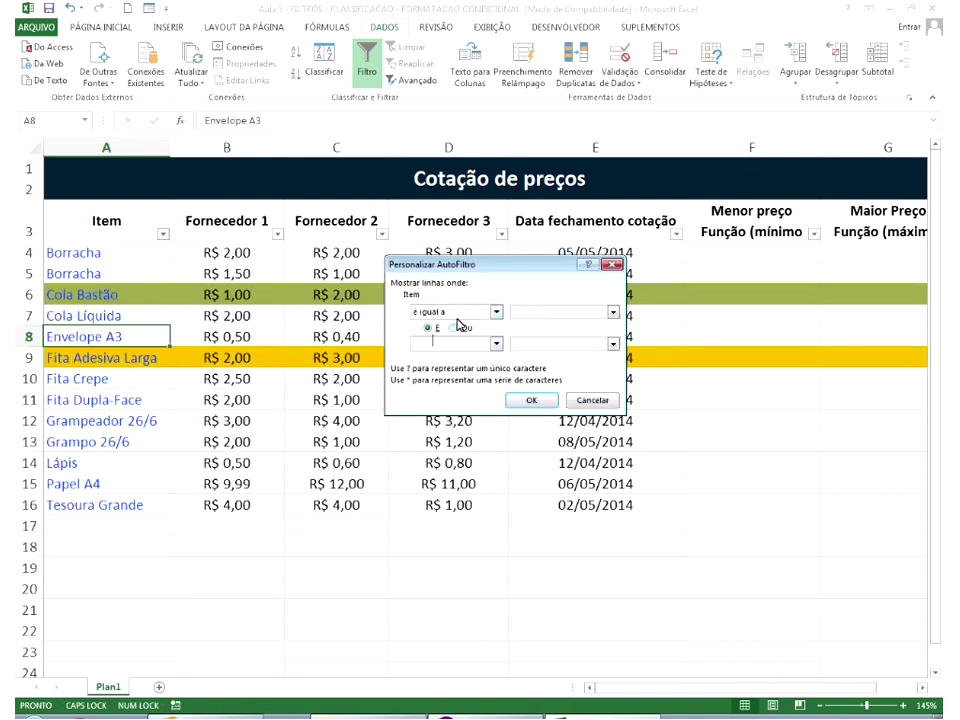
click(496, 312)
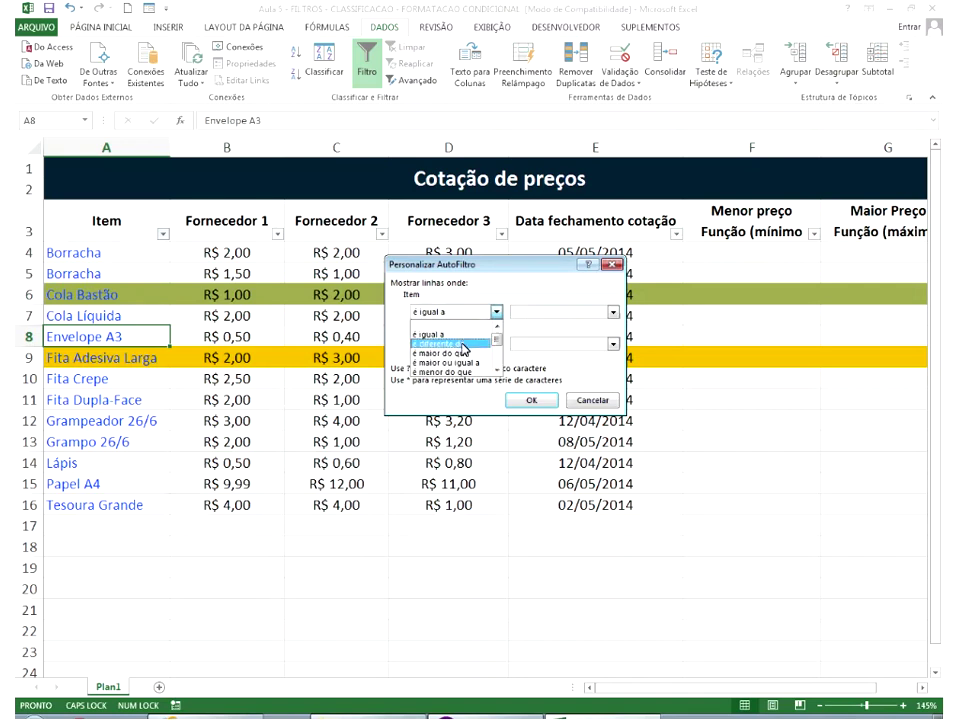
click(466, 349)
click(536, 312)
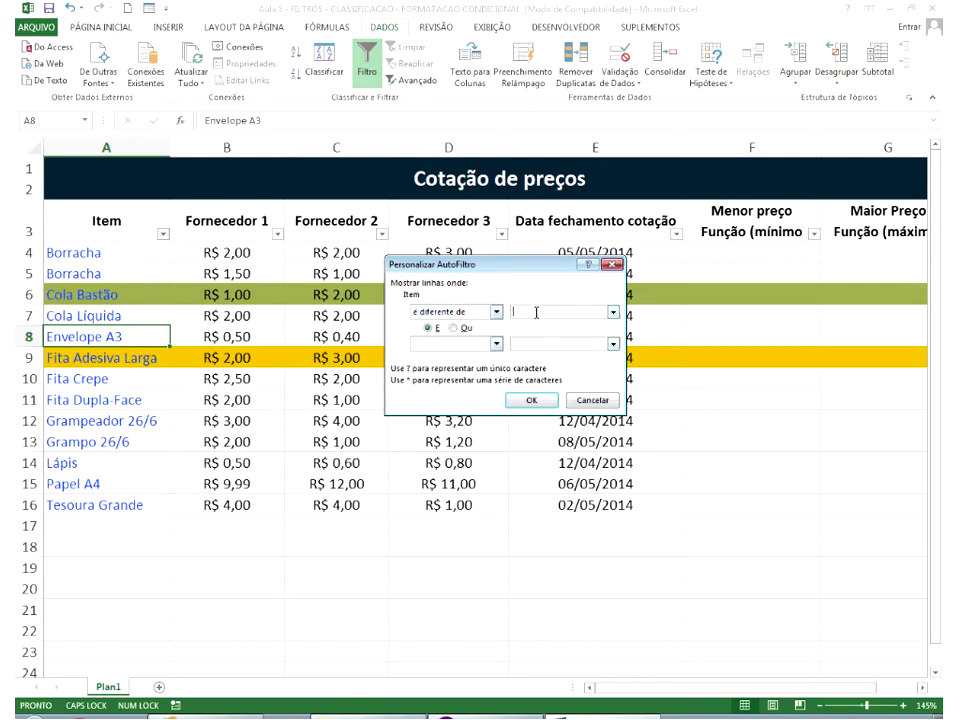
text(A3)
click(531, 400)
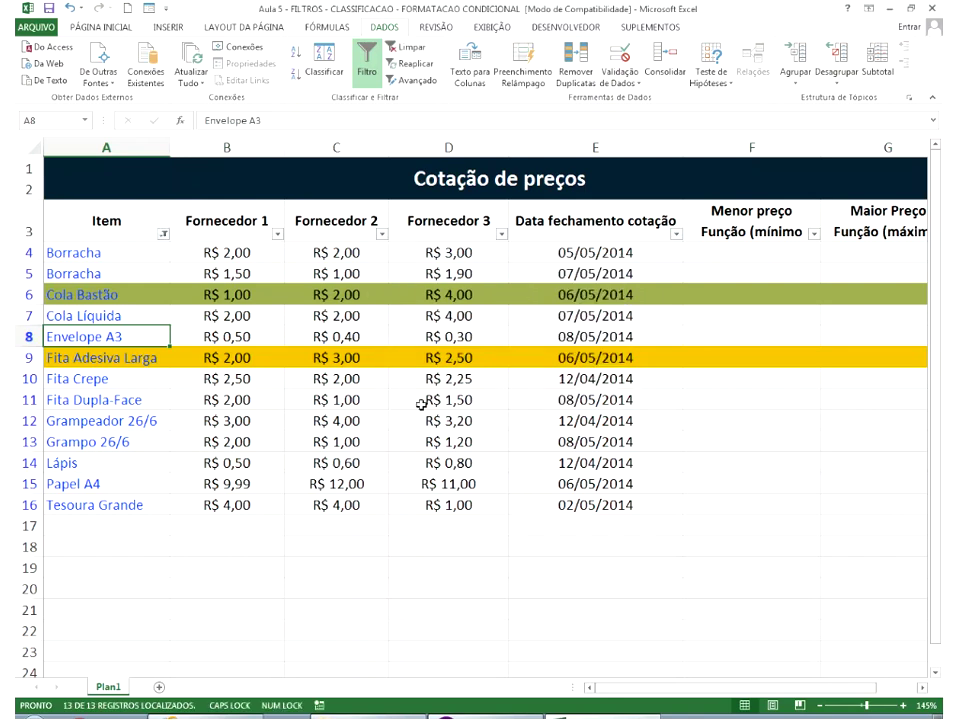
Filter the Item column for rows different from BORRACHA, inspect the row numbers beside the hidden rows, and clear the filter.
click(164, 234)
mouse_move(141, 347)
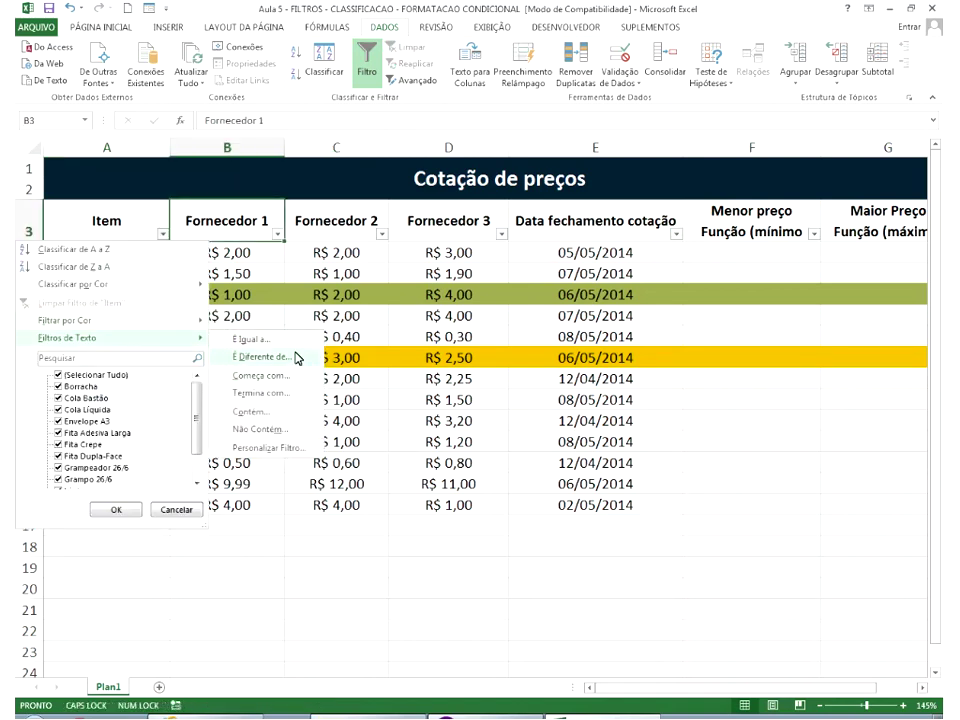
click(262, 357)
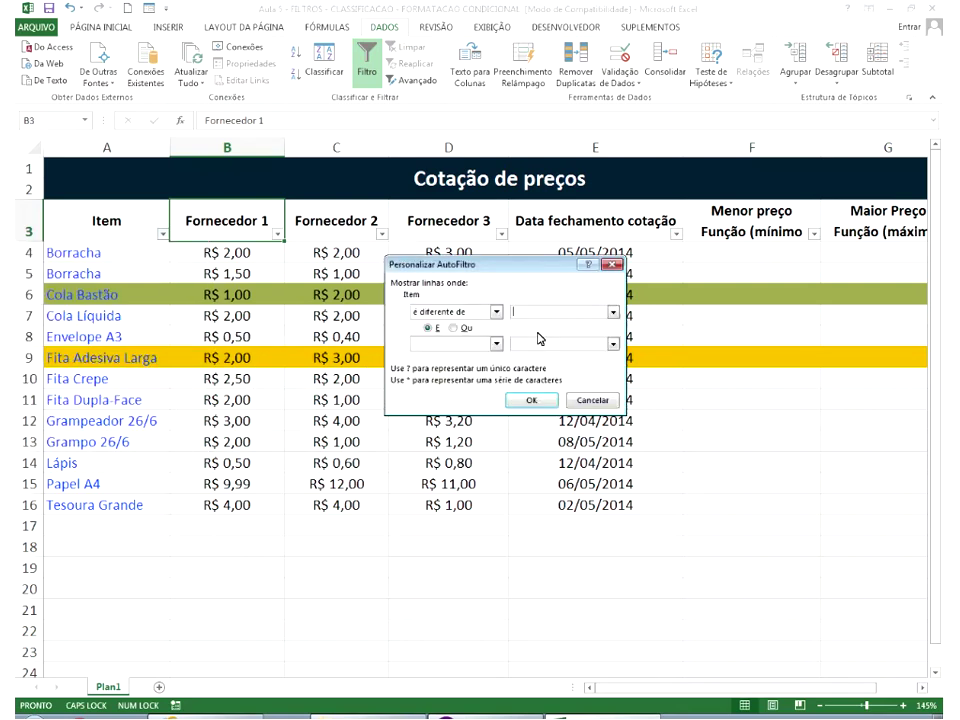
text(BORRACHA)
click(523, 402)
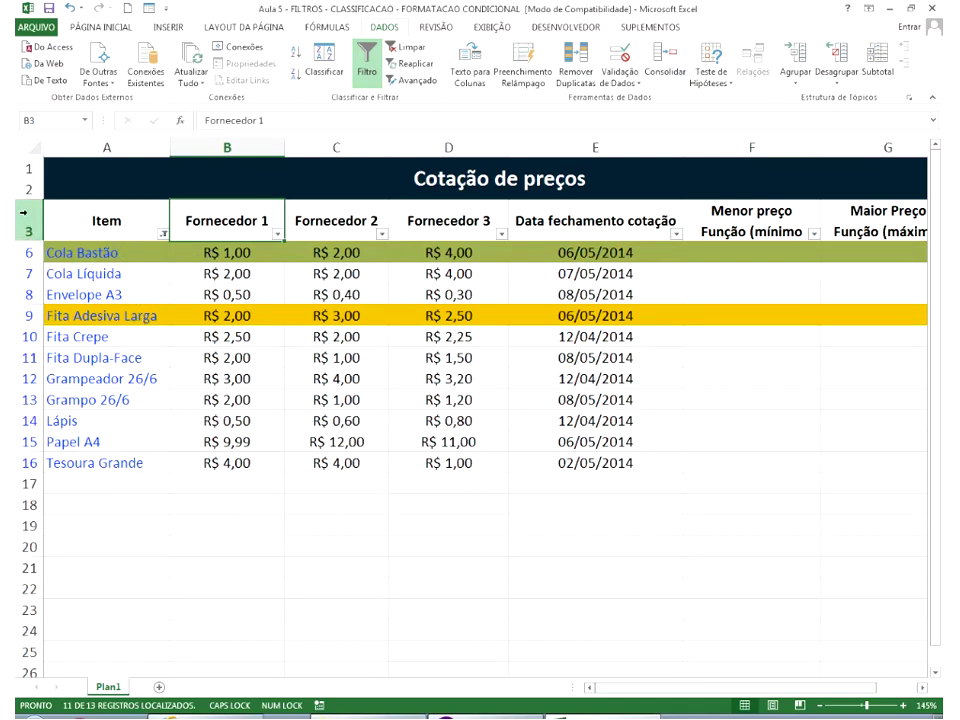
mouse_move(28, 273)
mouse_down()
mouse_move(28, 291)
mouse_move(28, 230)
mouse_up()
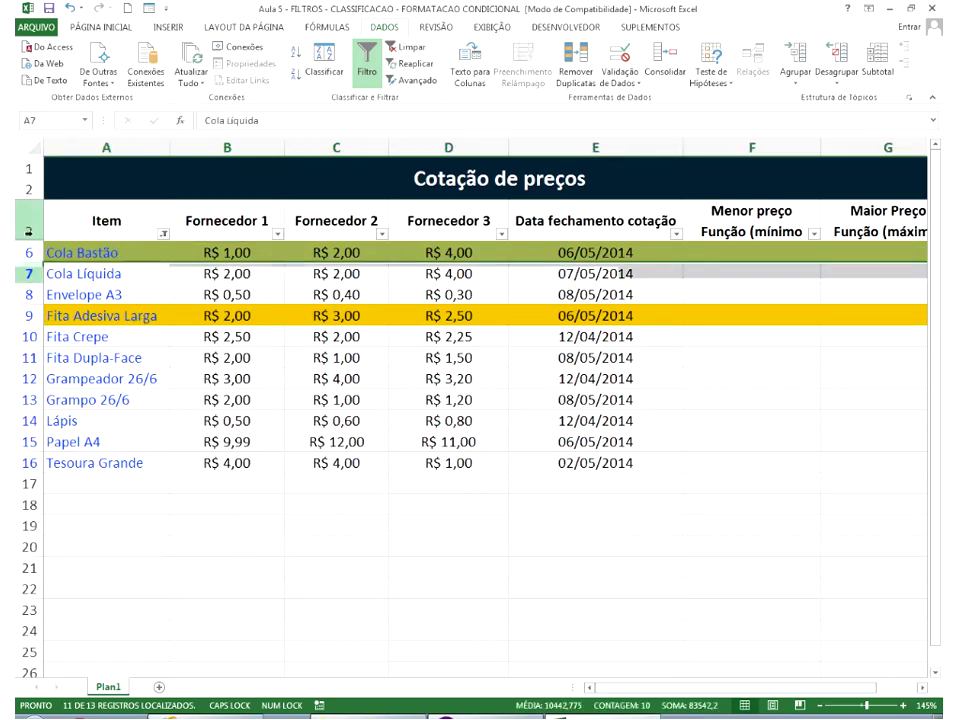
click(58, 273)
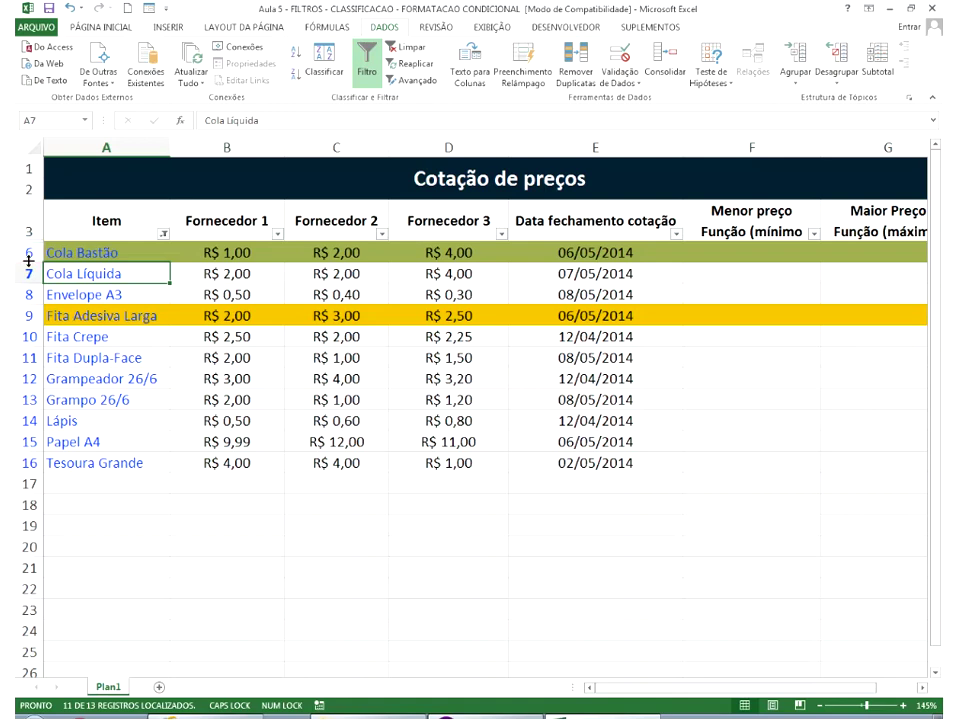
click(408, 47)
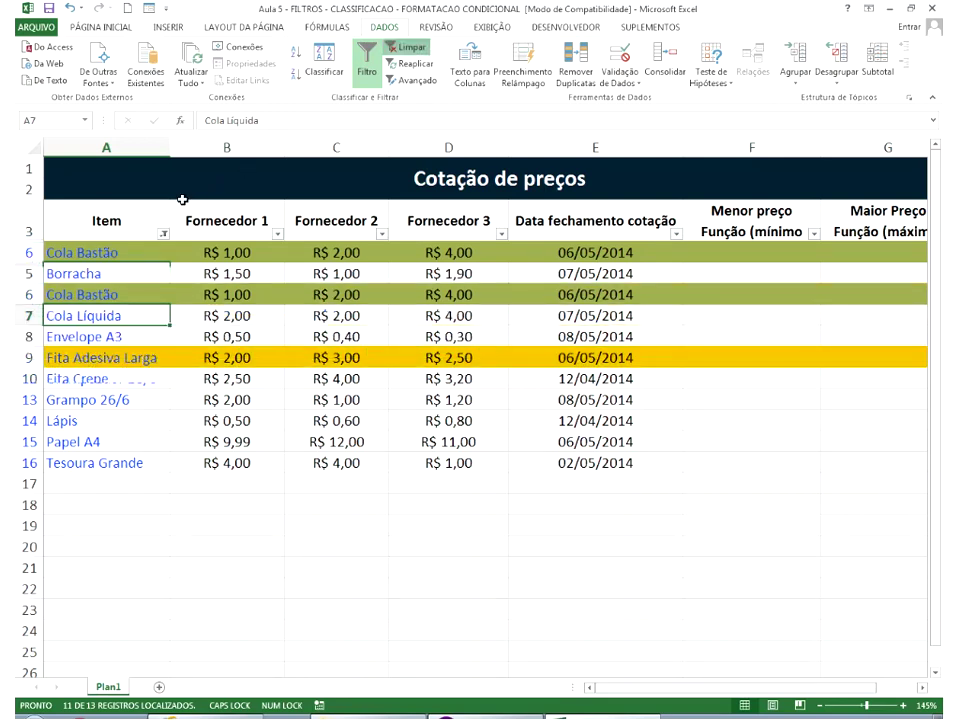
Filter the Item column by the green cell color and undo that filter.
click(163, 234)
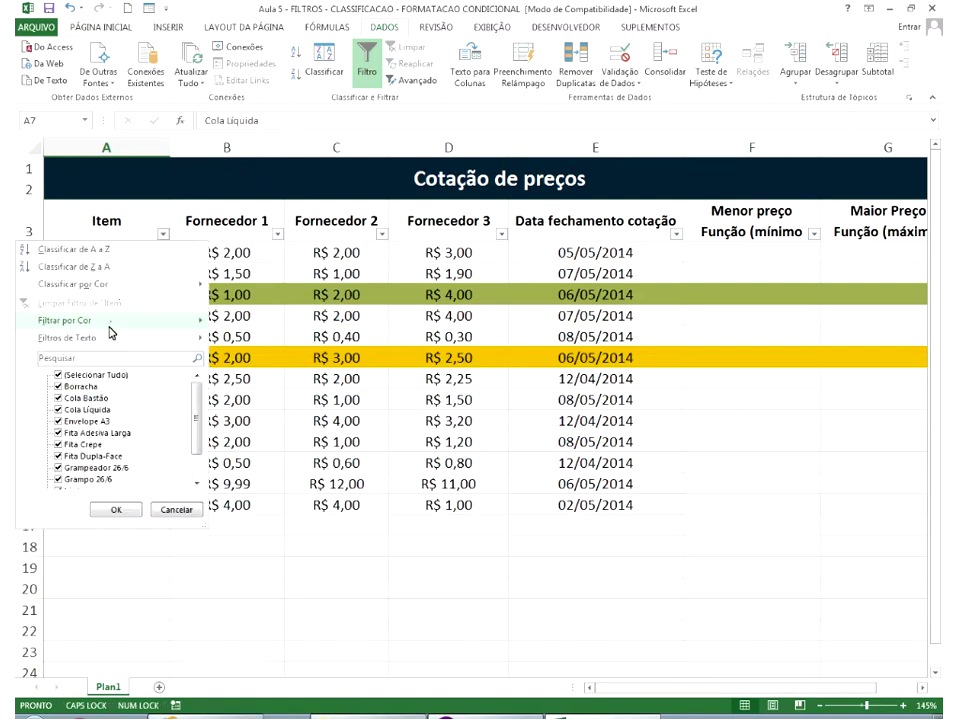
mouse_move(110, 327)
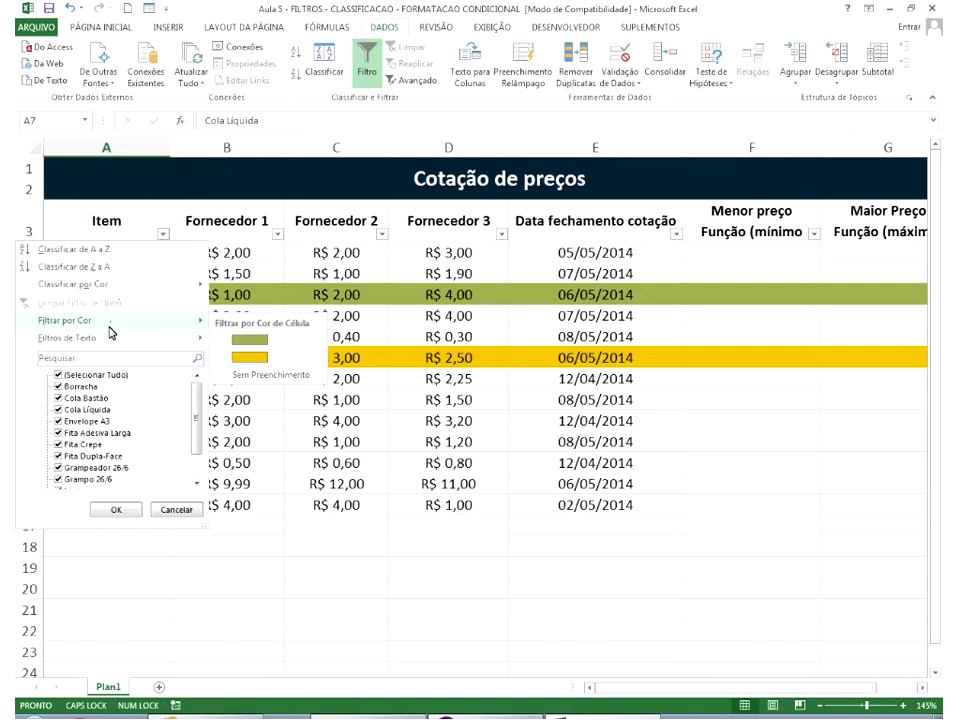
click(250, 339)
key(ctrl+z)
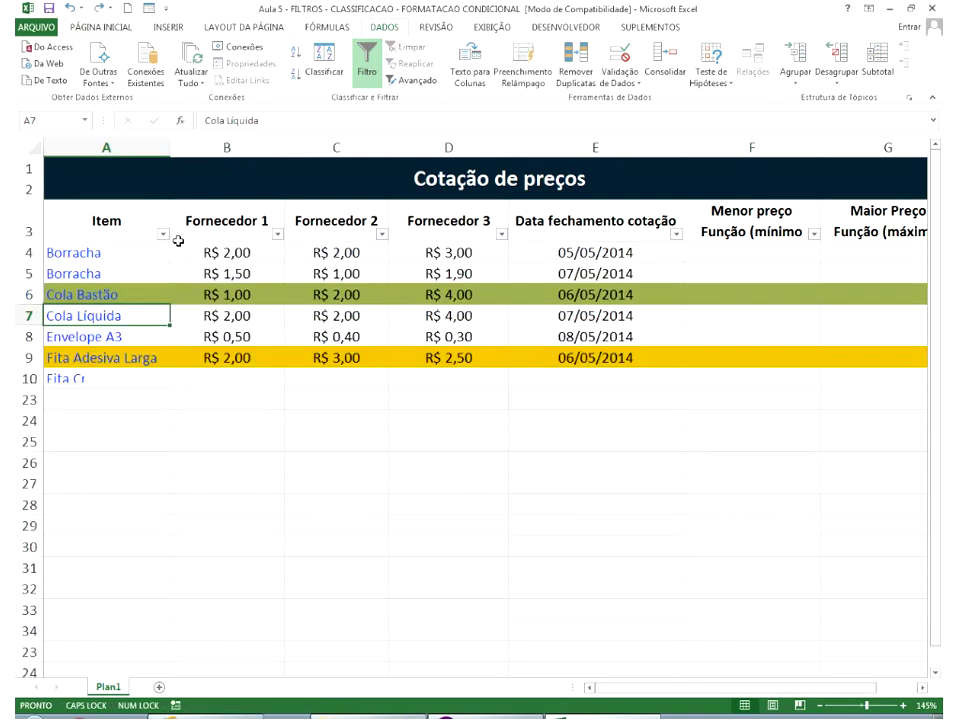
Filter the Item column by the orange cell color and undo that filter.
click(163, 234)
mouse_move(155, 327)
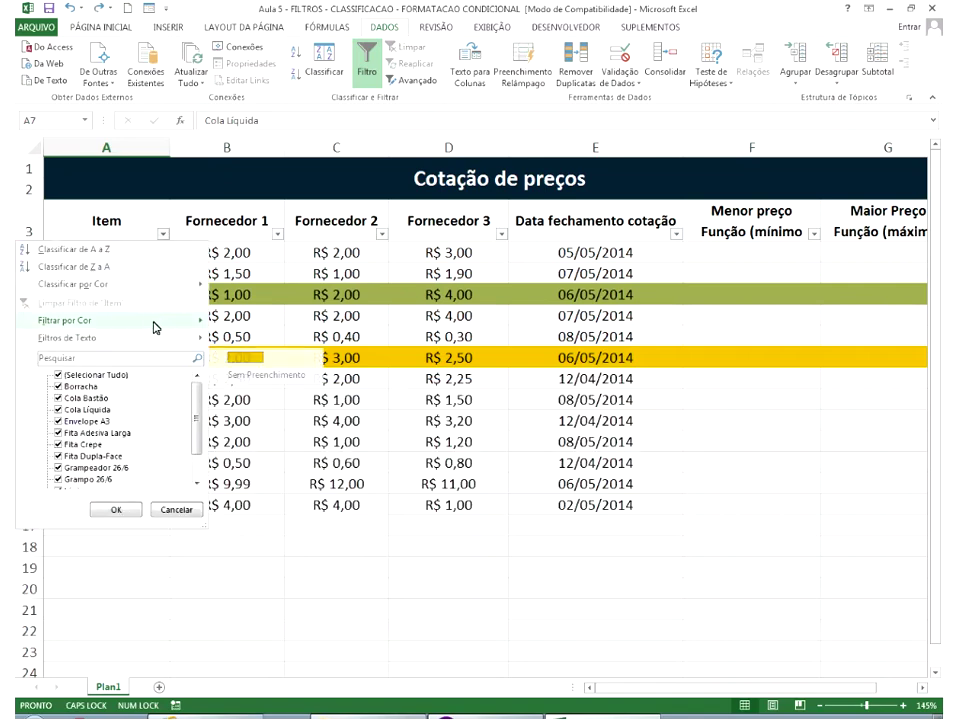
click(240, 361)
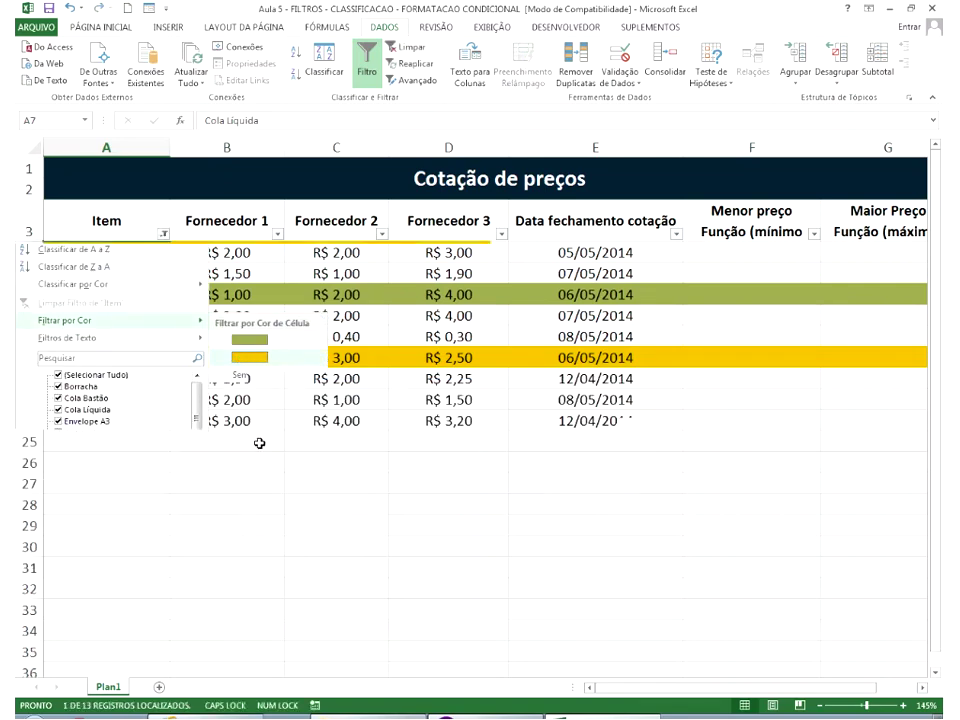
key(ctrl+z)
click(204, 339)
Filter the Item column for text ending with 6/6 and undo the filter.
click(163, 234)
mouse_move(141, 339)
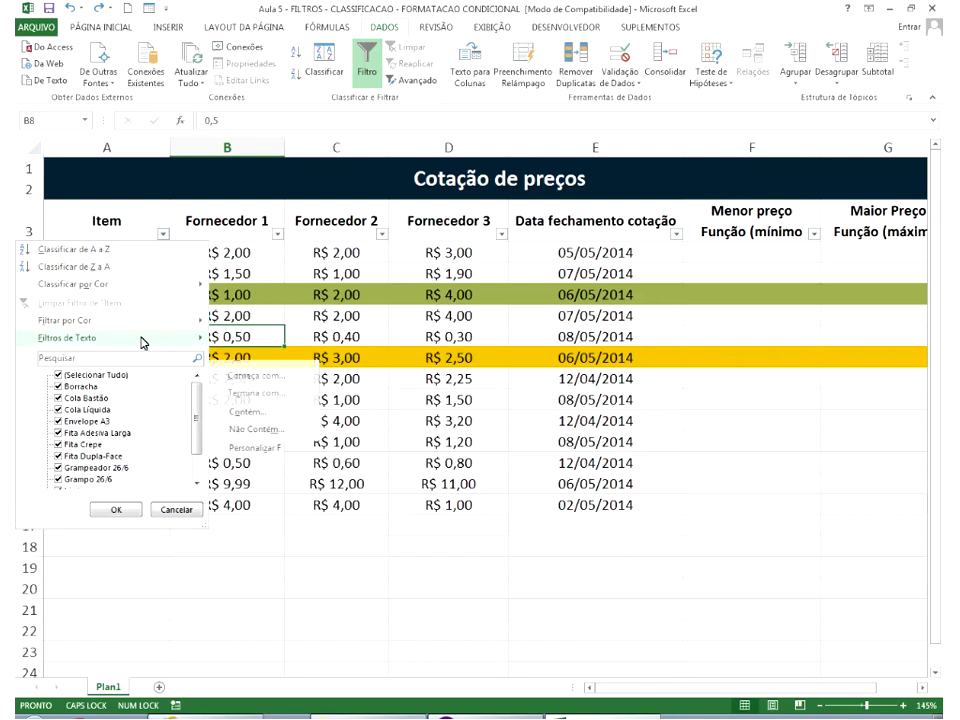
click(259, 393)
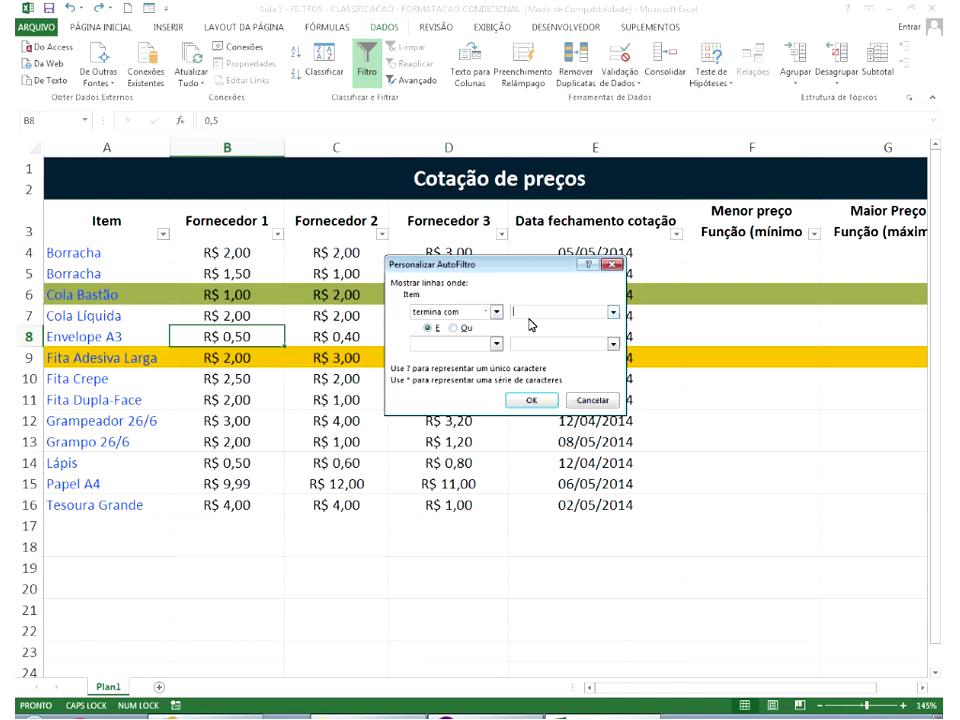
text(6/6)
click(535, 400)
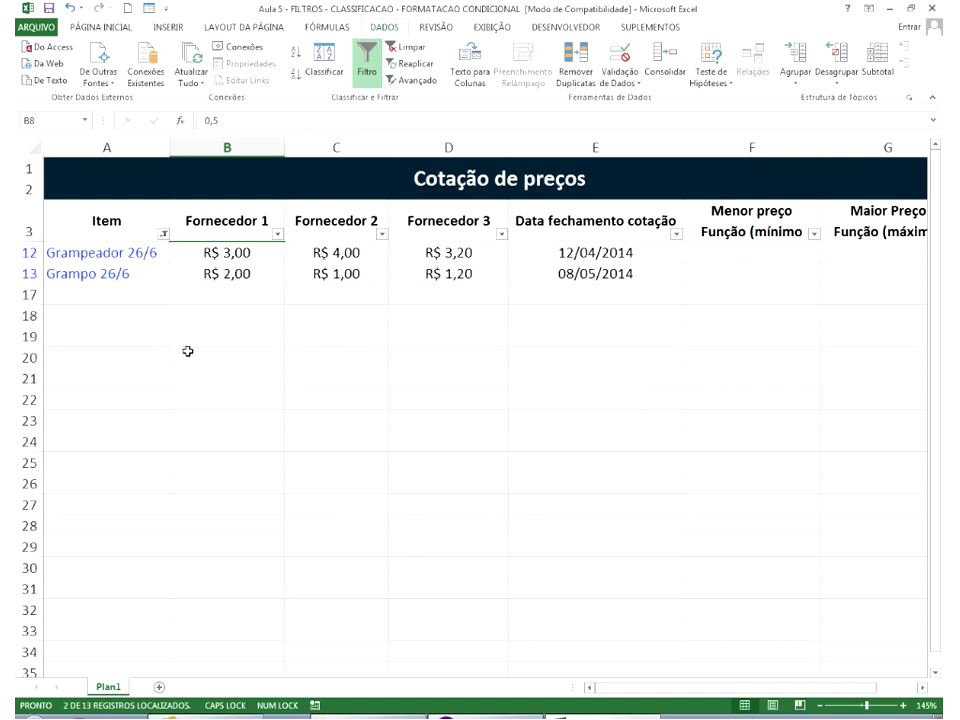
key(ctrl+z)
click(160, 257)
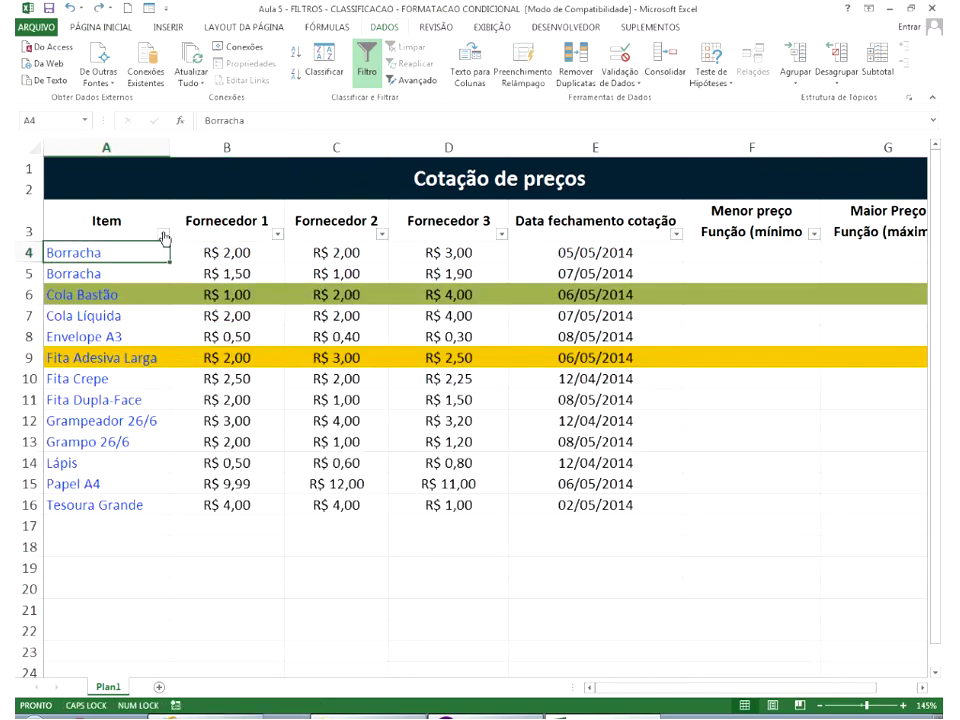
Enlarge the Item column's value list, filter it to only Lápis and Papel A4, and reset the filter.
click(163, 234)
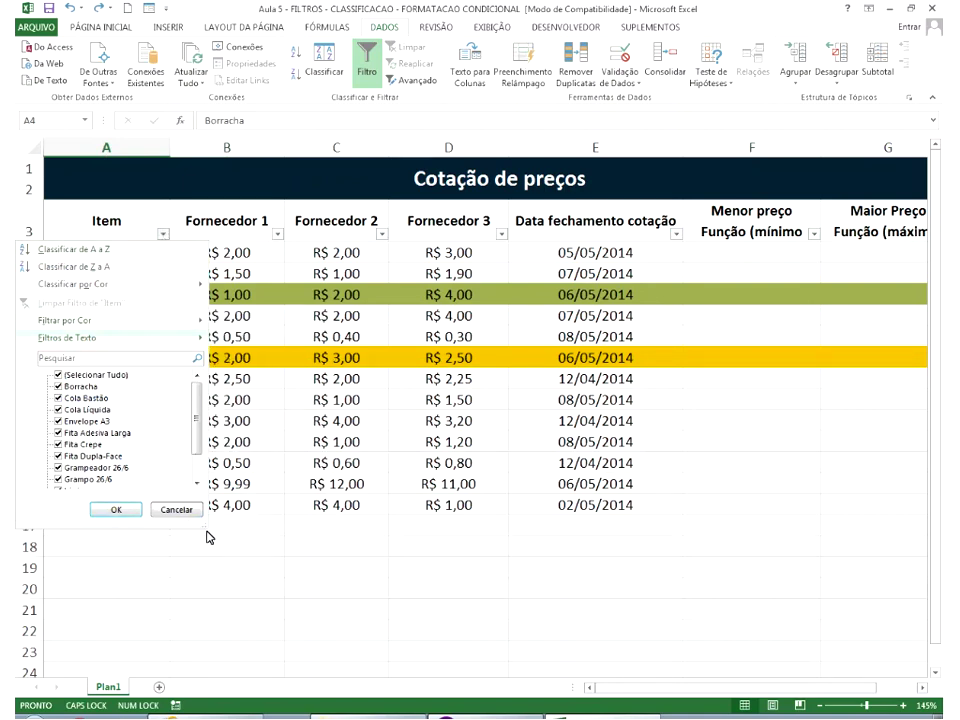
drag(205, 525, 221, 636)
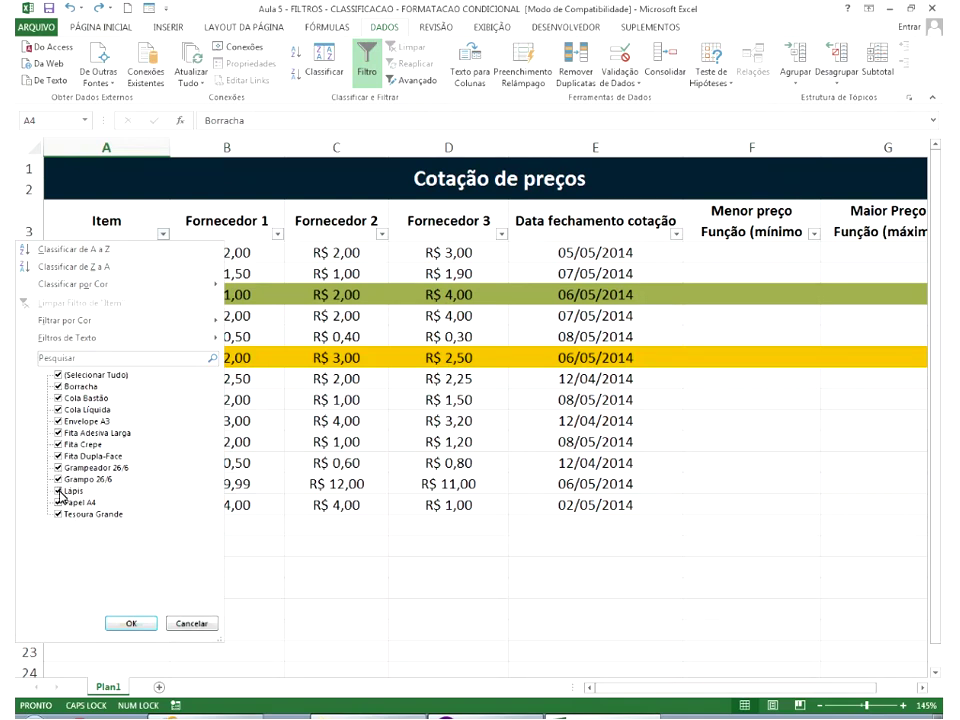
click(60, 375)
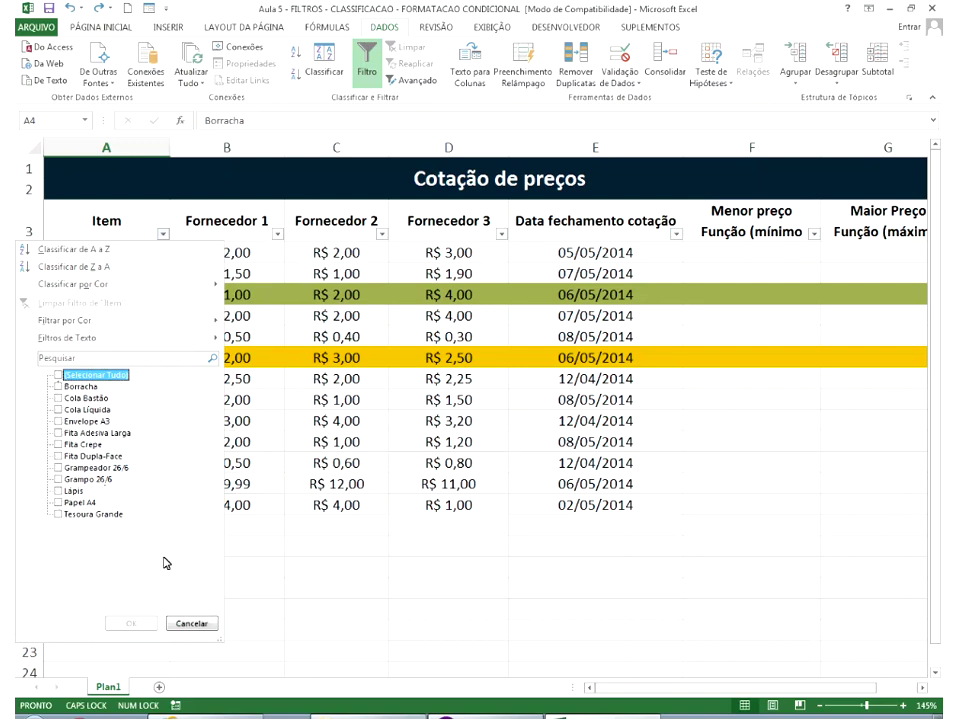
click(58, 490)
click(58, 502)
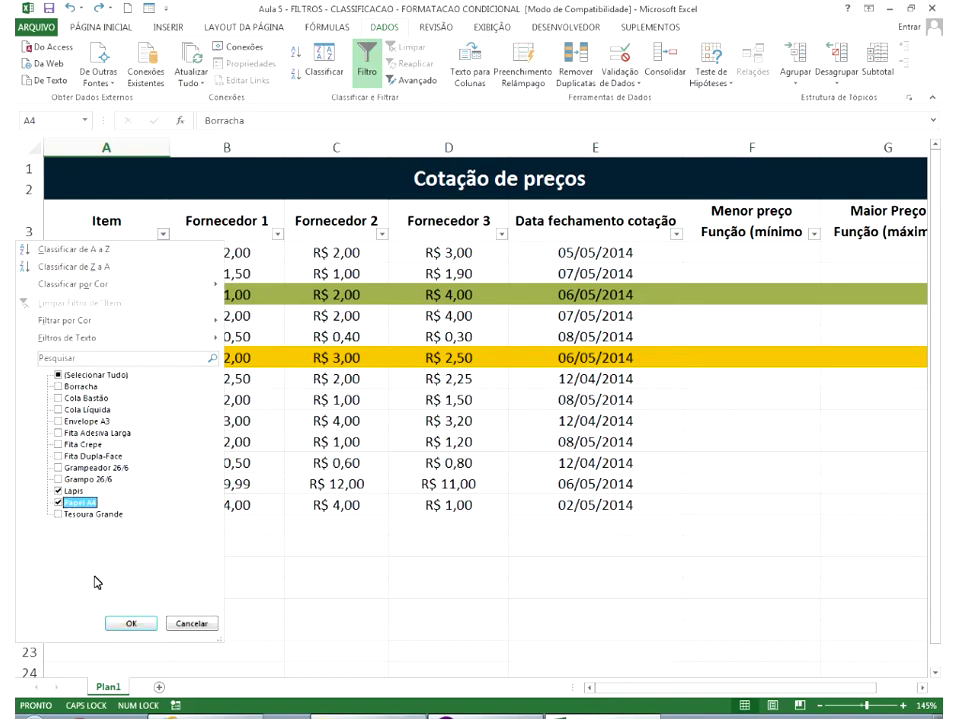
click(130, 623)
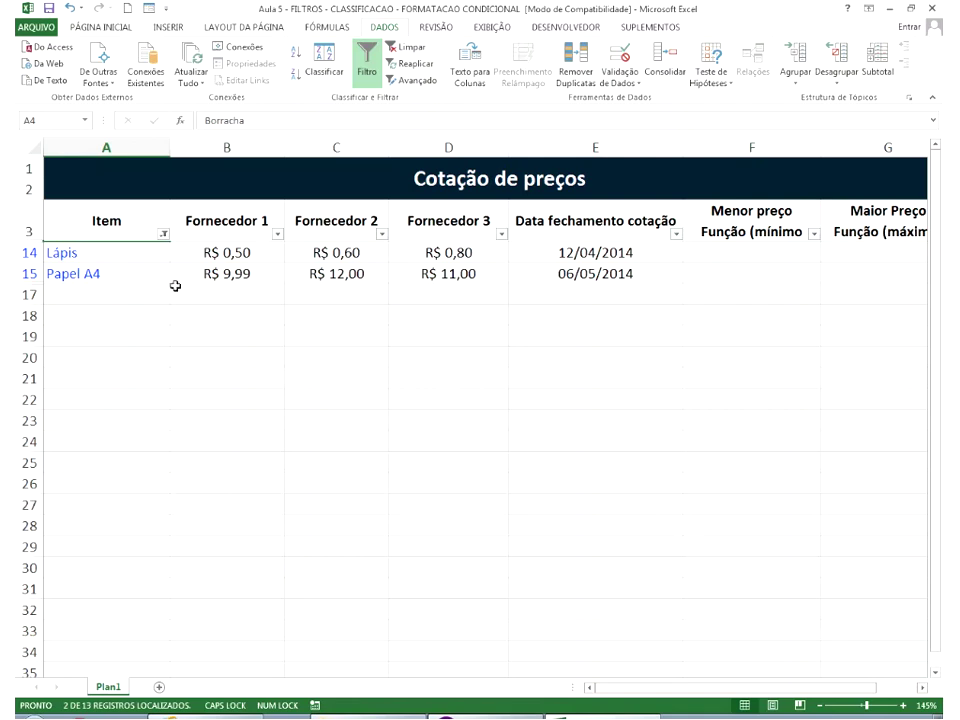
click(163, 233)
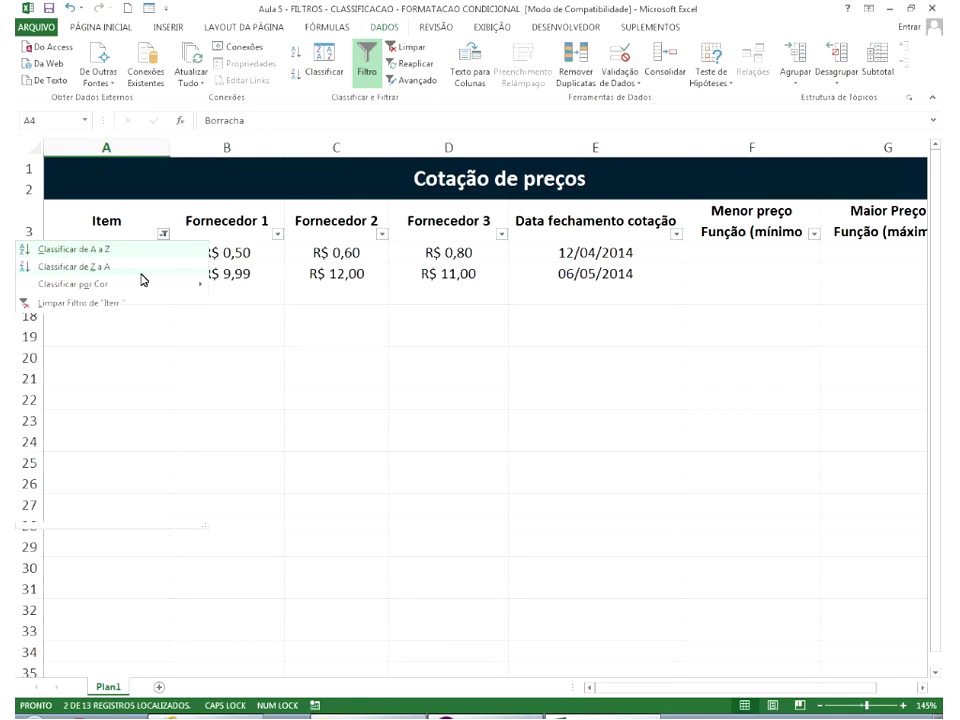
click(186, 636)
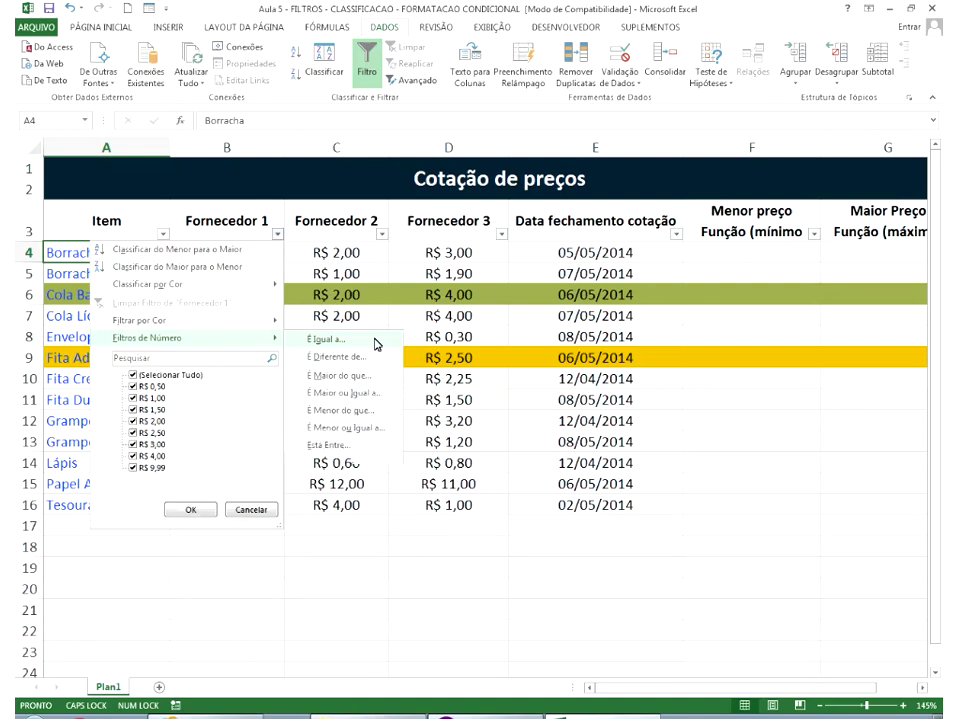
Filter the Fornecedor 1 column for prices less than 2 and clear the filter.
click(354, 430)
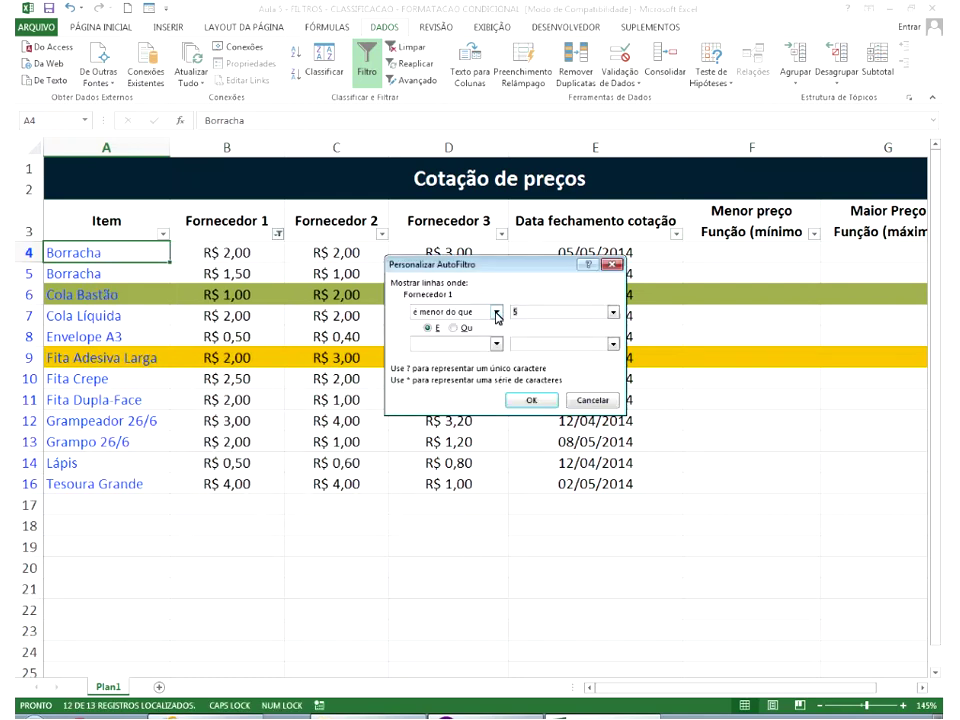
text(2)
click(540, 399)
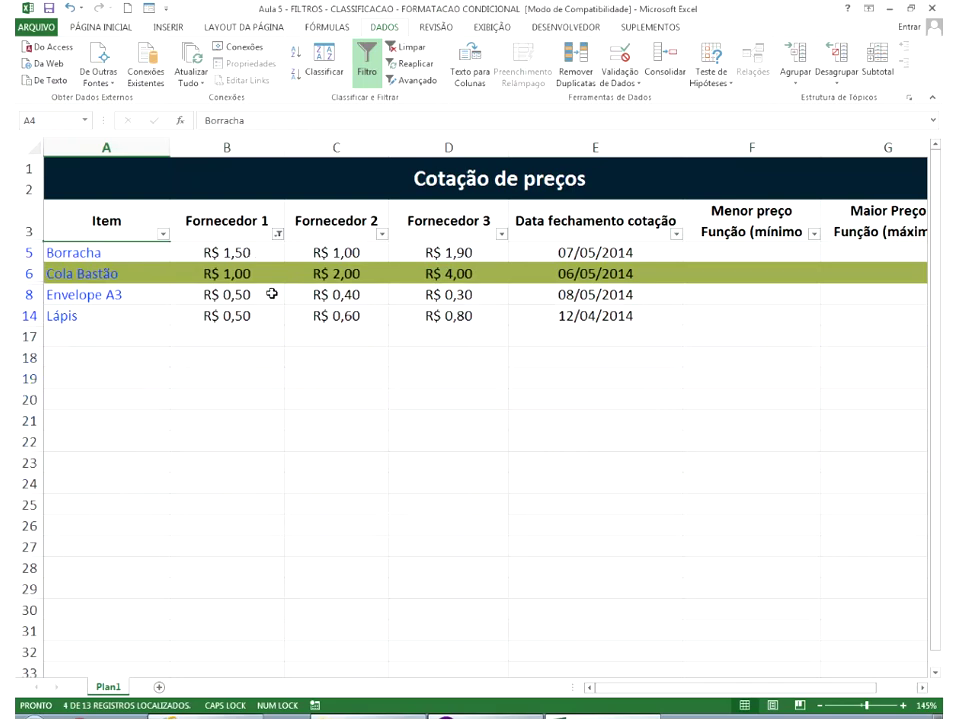
click(405, 47)
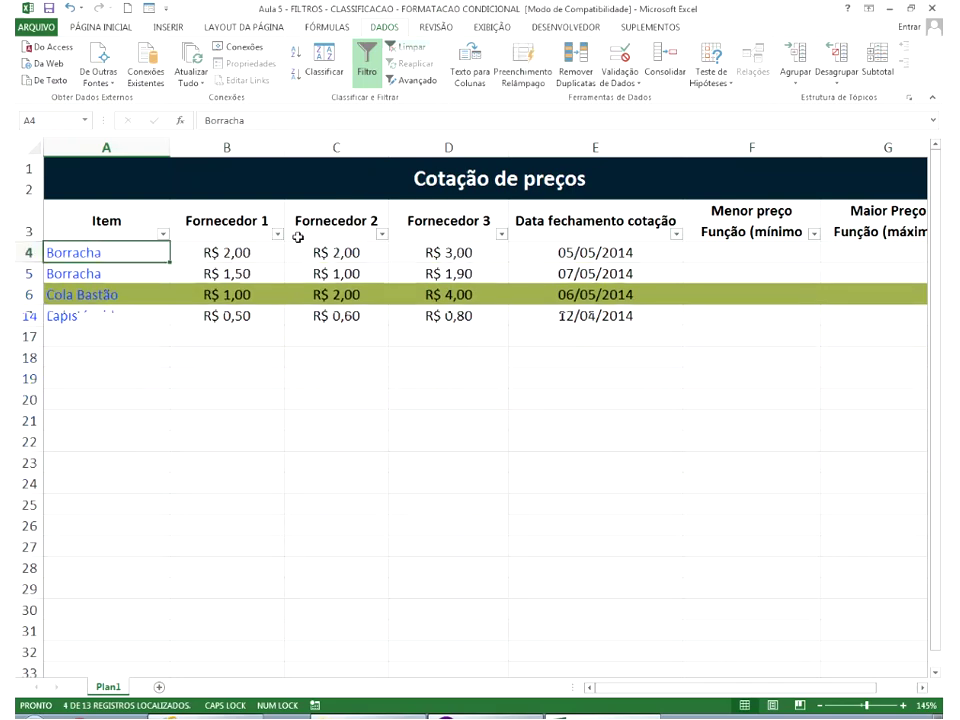
Open a greater-than number filter for Fornecedor 1, review its comparison operators, and cancel it.
click(277, 234)
mouse_move(246, 339)
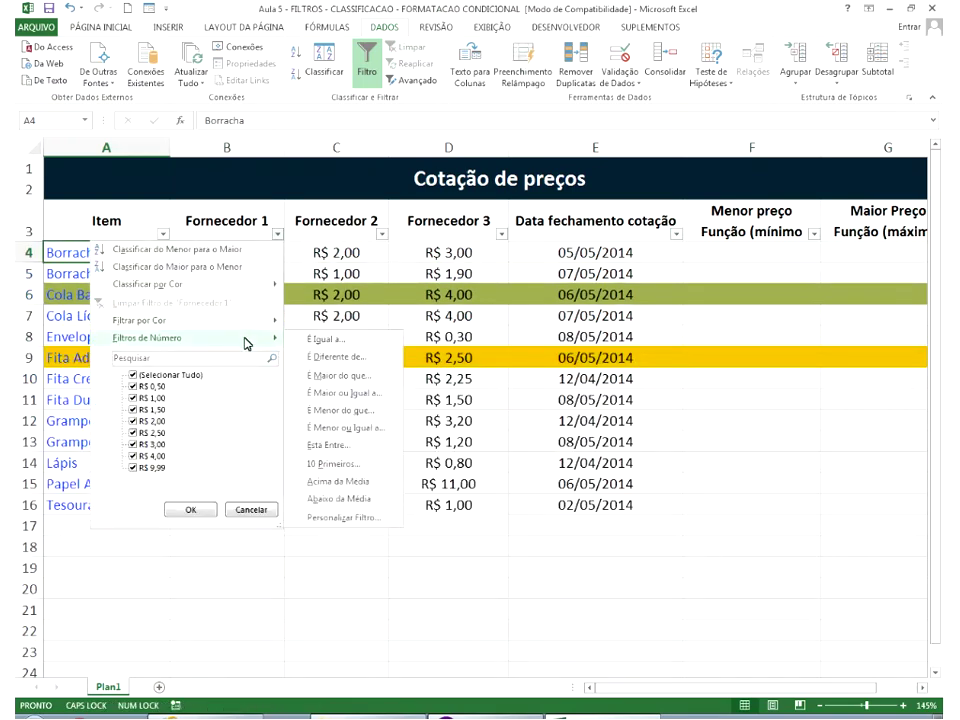
click(372, 377)
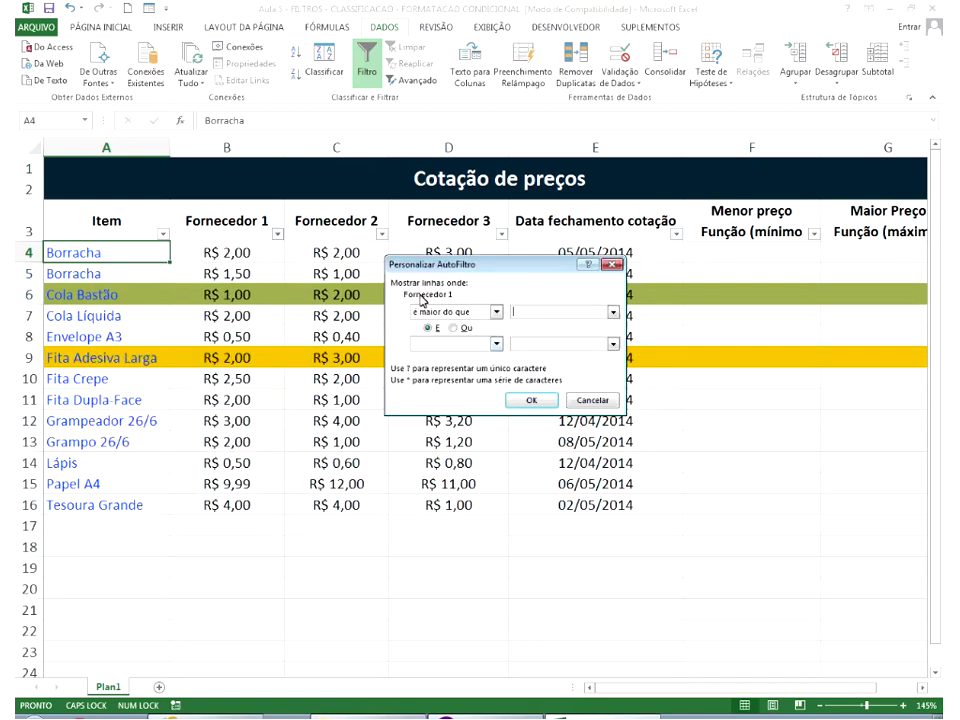
click(495, 312)
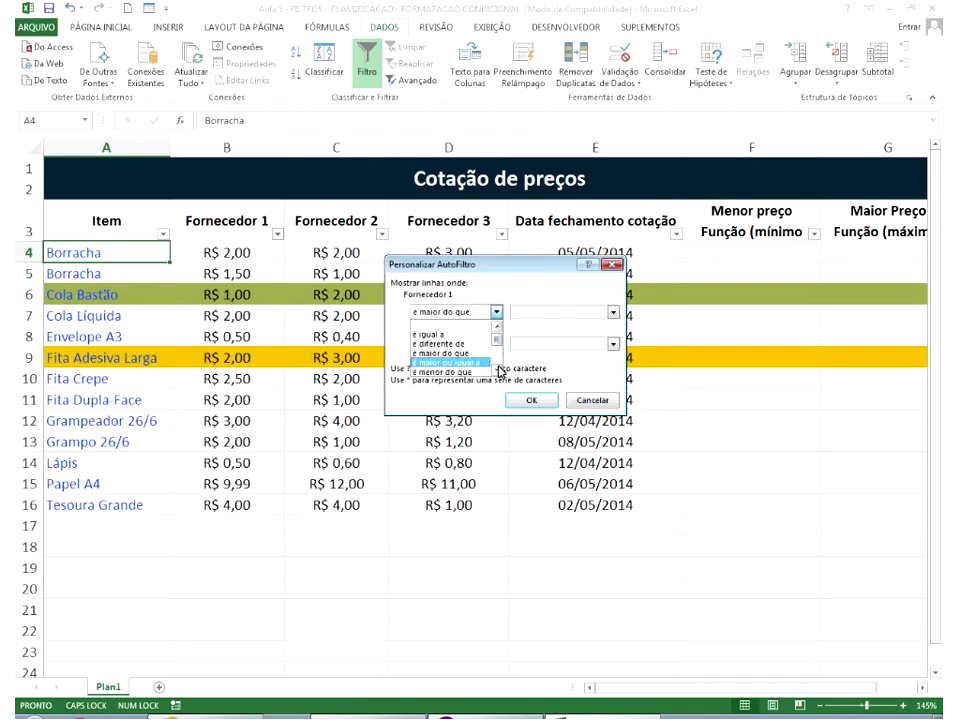
click(497, 370)
click(497, 372)
click(497, 373)
click(497, 373)
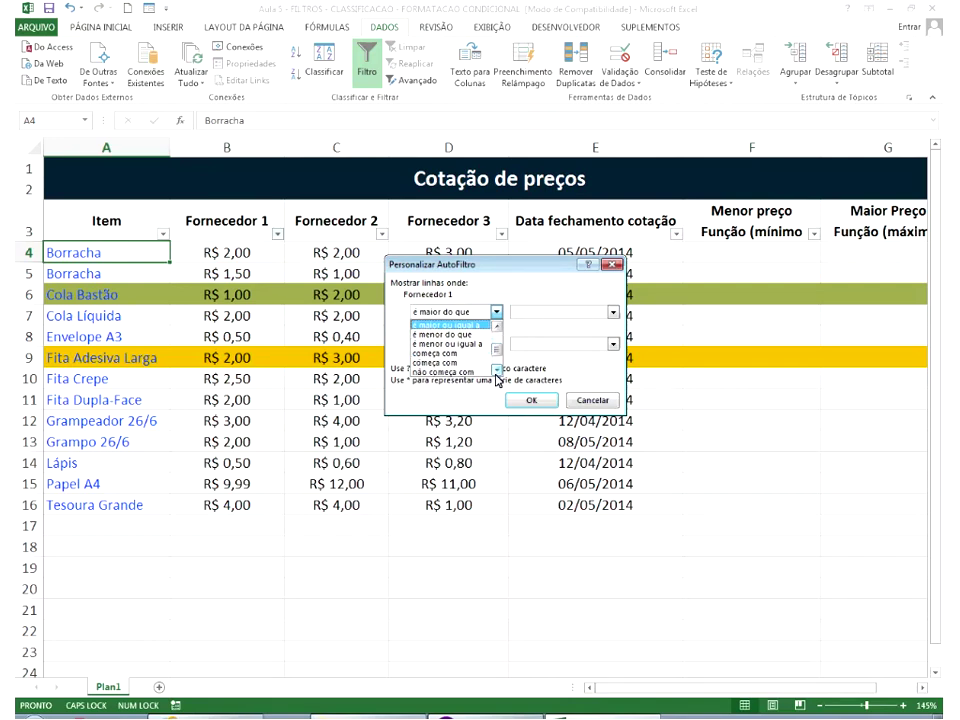
click(497, 373)
key(Escape)
key(Escape)
click(360, 317)
Open the custom number filter for Fornecedor 1, look through the remaining text-style operators, and cancel it.
click(278, 234)
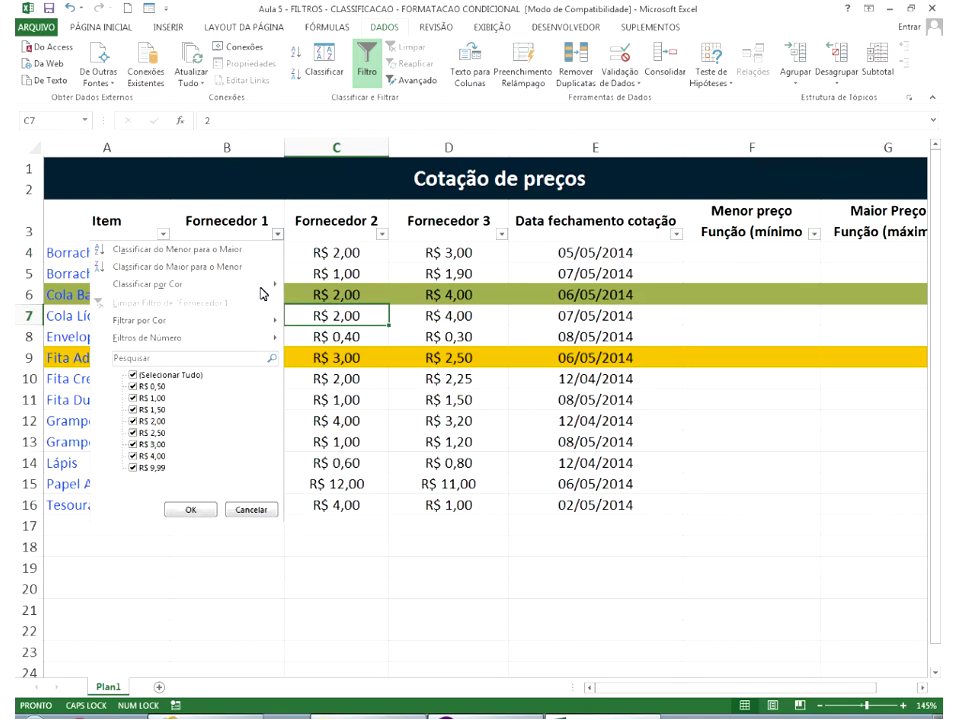
mouse_move(268, 338)
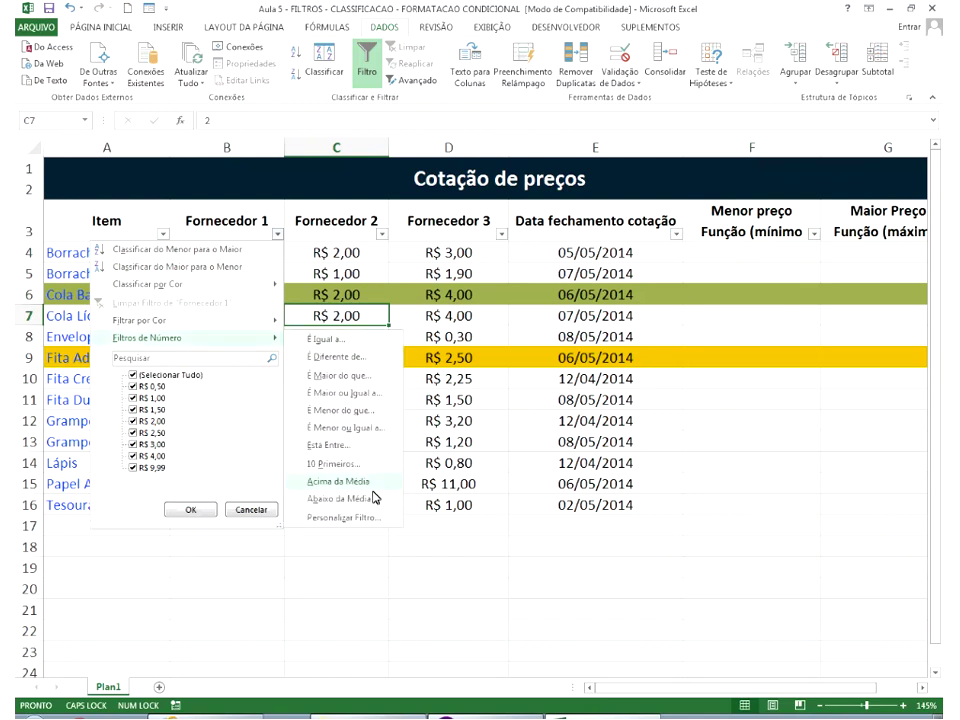
click(343, 518)
click(495, 312)
drag(491, 333, 497, 362)
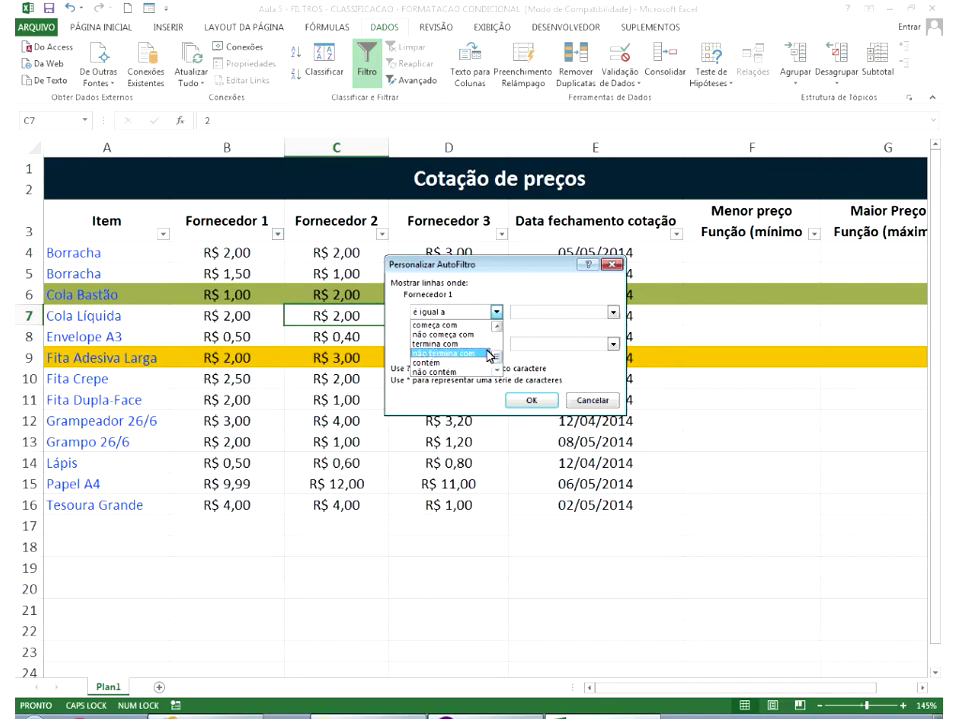
click(488, 355)
click(600, 400)
Filter Fornecedor 1 for below-average prices, select the filtered prices to check their average, and clear the filter.
click(279, 237)
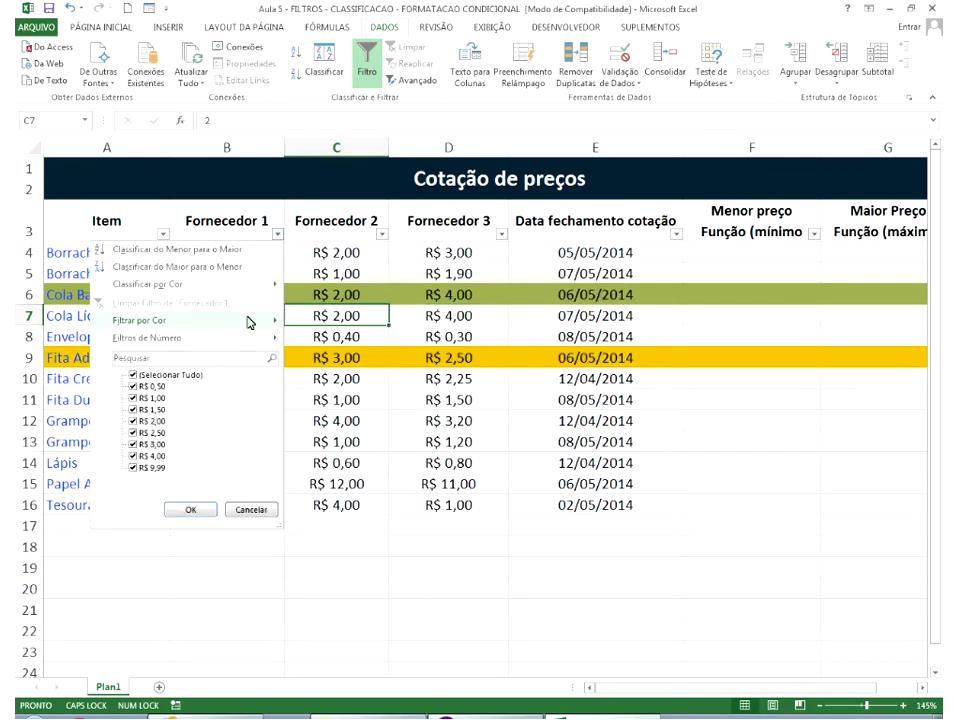
mouse_move(249, 339)
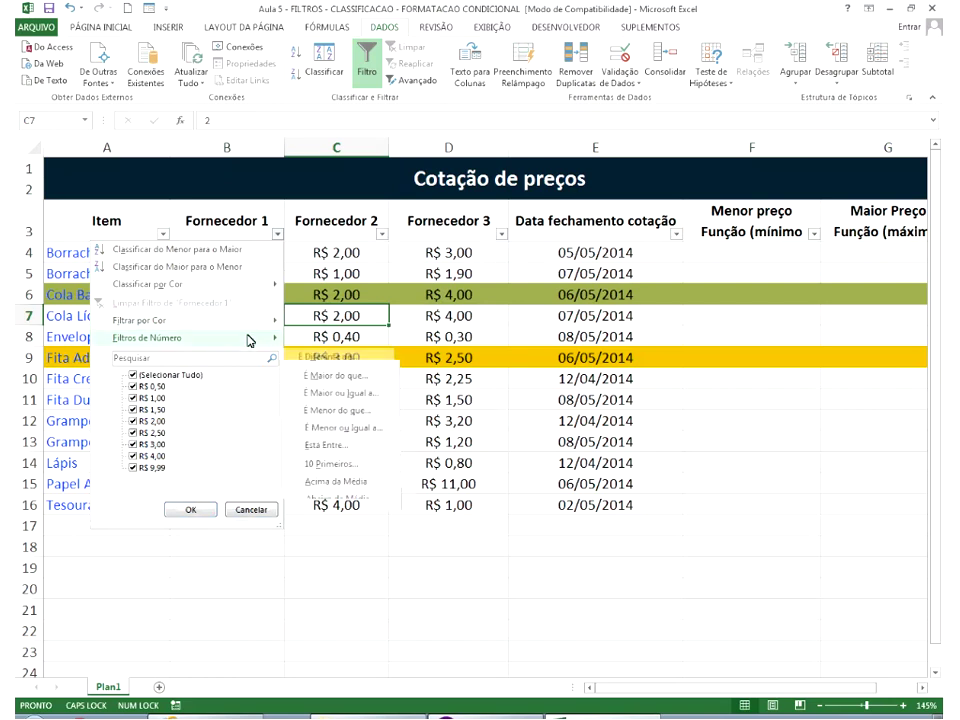
click(345, 497)
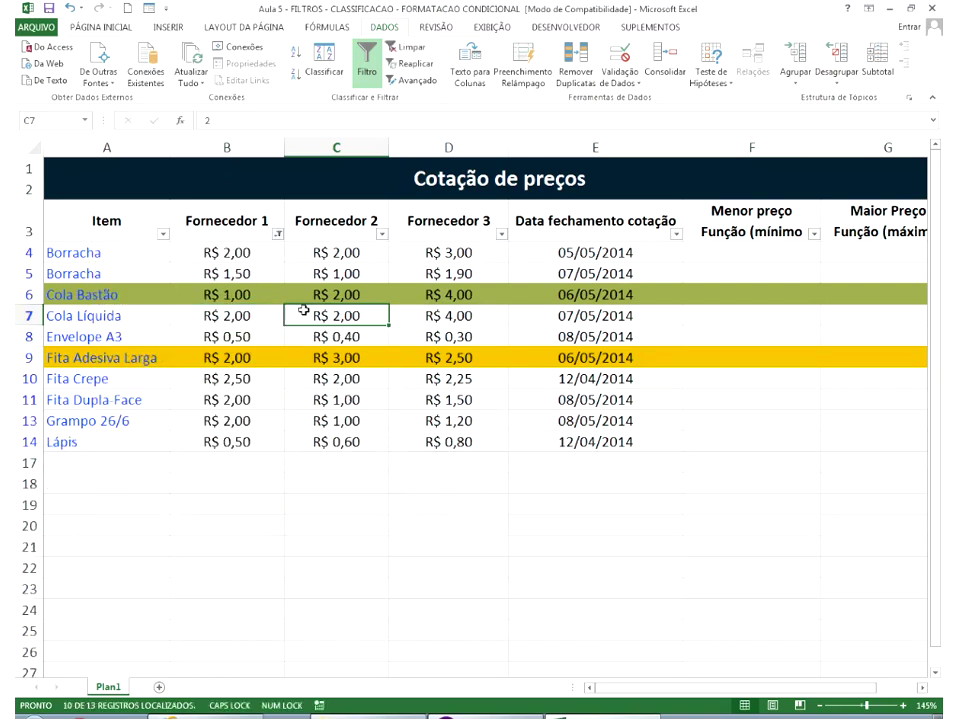
drag(265, 256, 255, 437)
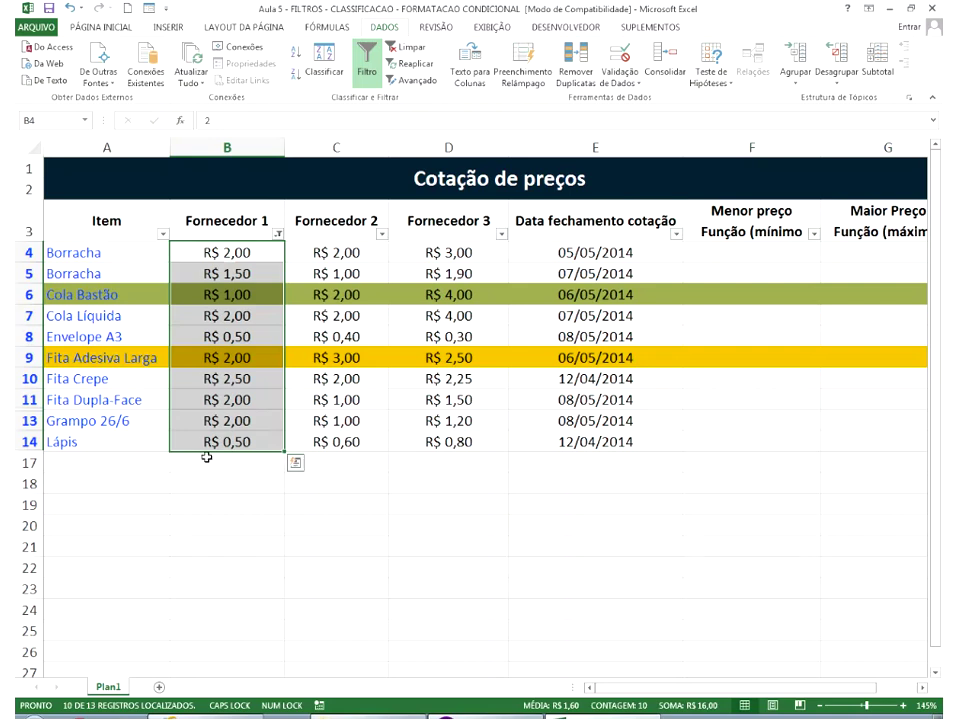
click(278, 234)
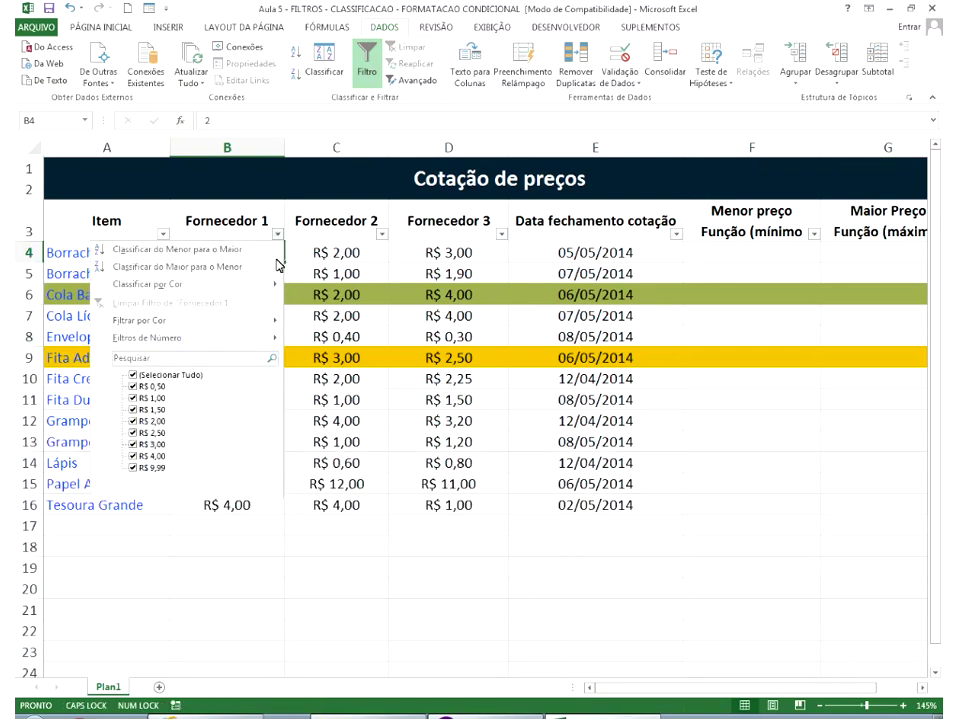
Select the Fornecedor 1 prices in B4:B16 to check their average, and filter the column for above-average values.
drag(227, 253, 218, 509)
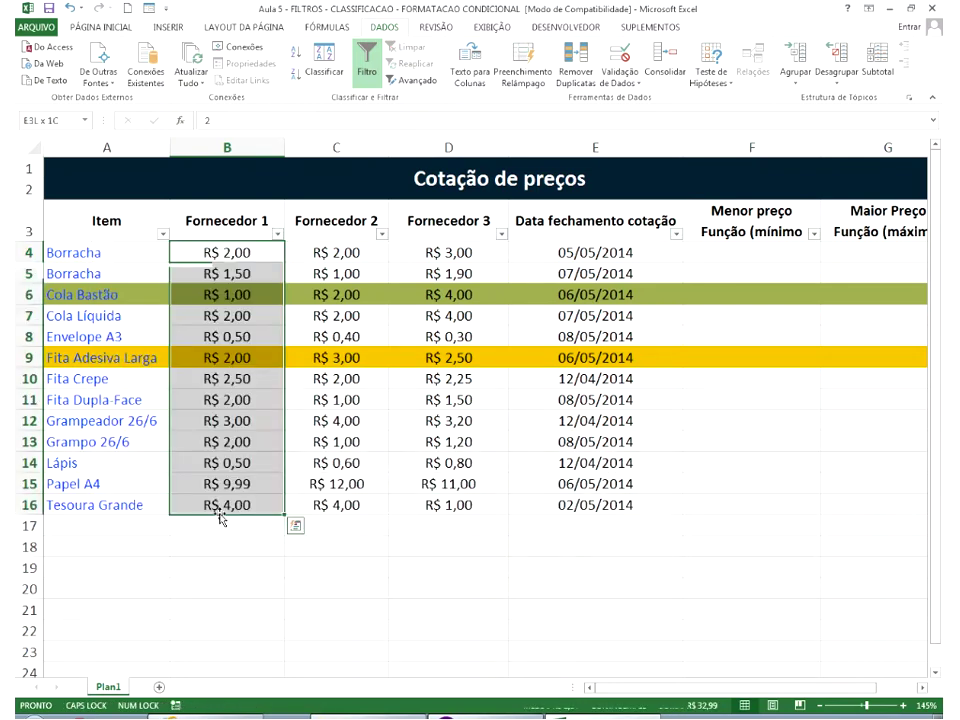
click(278, 234)
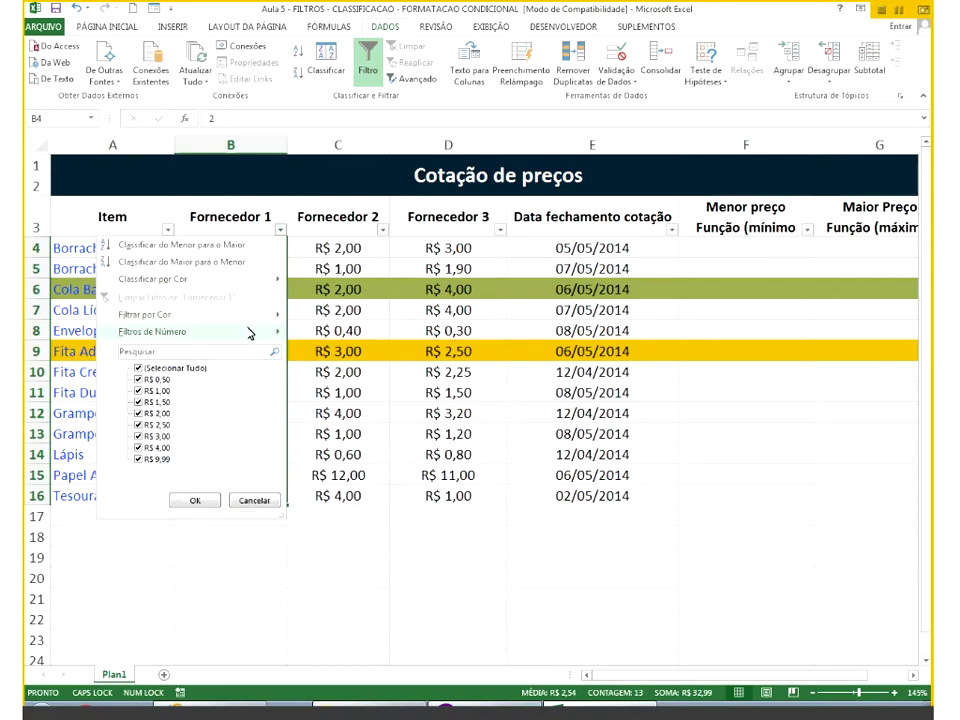
mouse_move(247, 337)
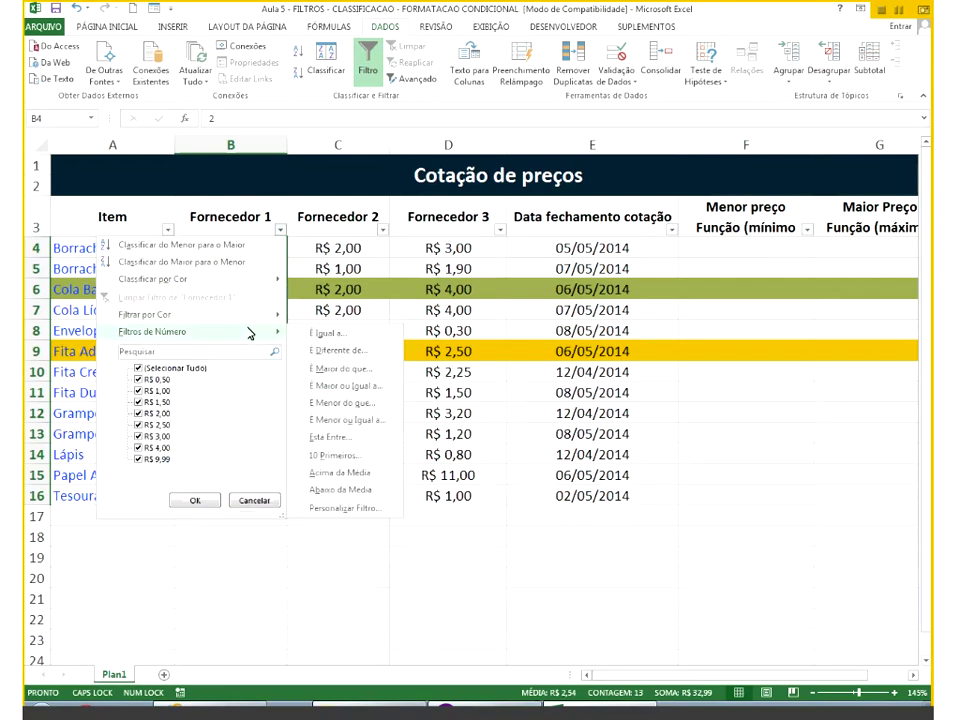
click(360, 476)
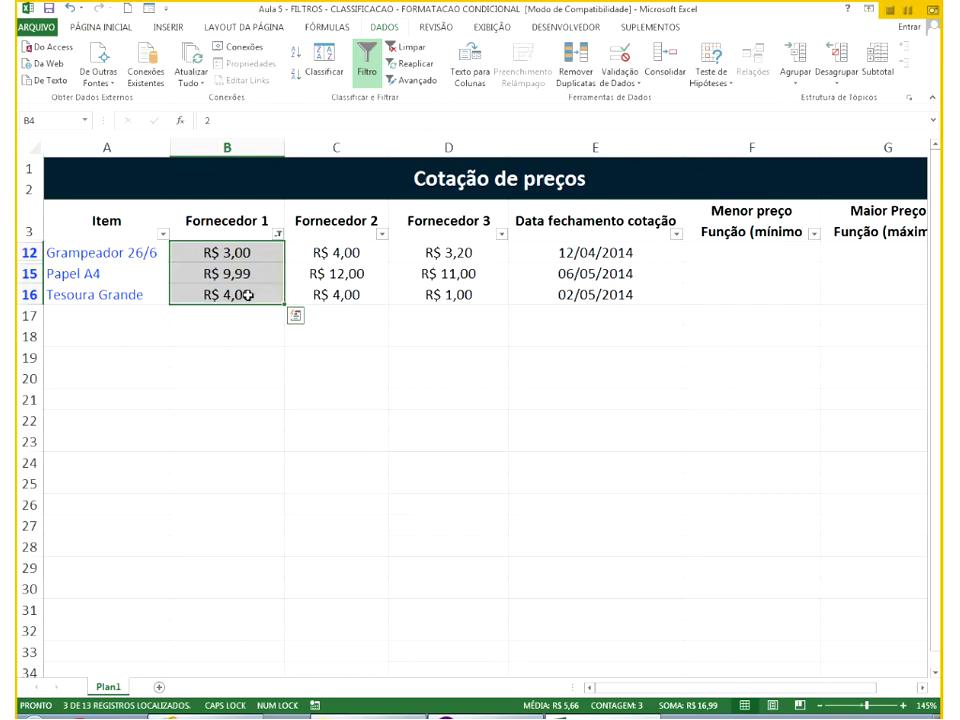
Change the Fornecedor 1 filter to below-average values and clear it.
click(278, 233)
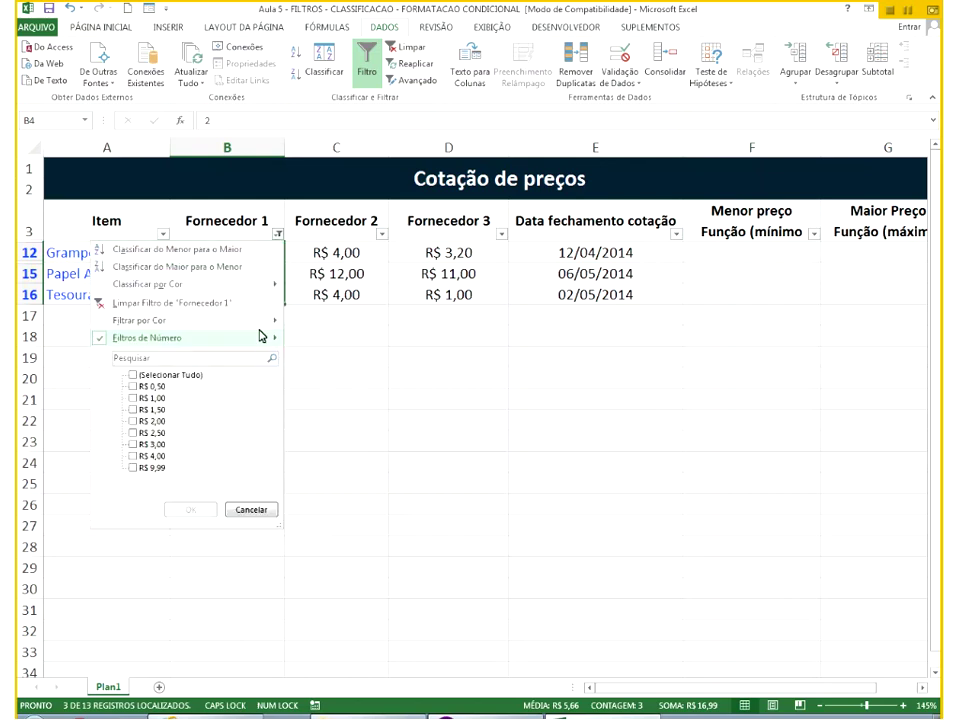
mouse_move(259, 336)
click(337, 498)
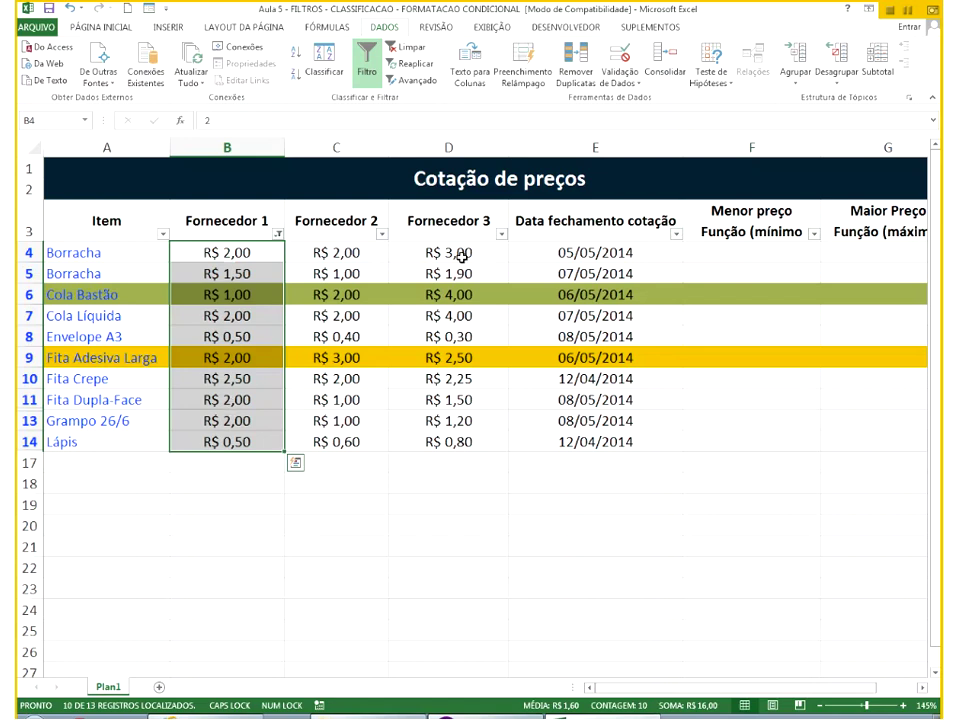
click(409, 47)
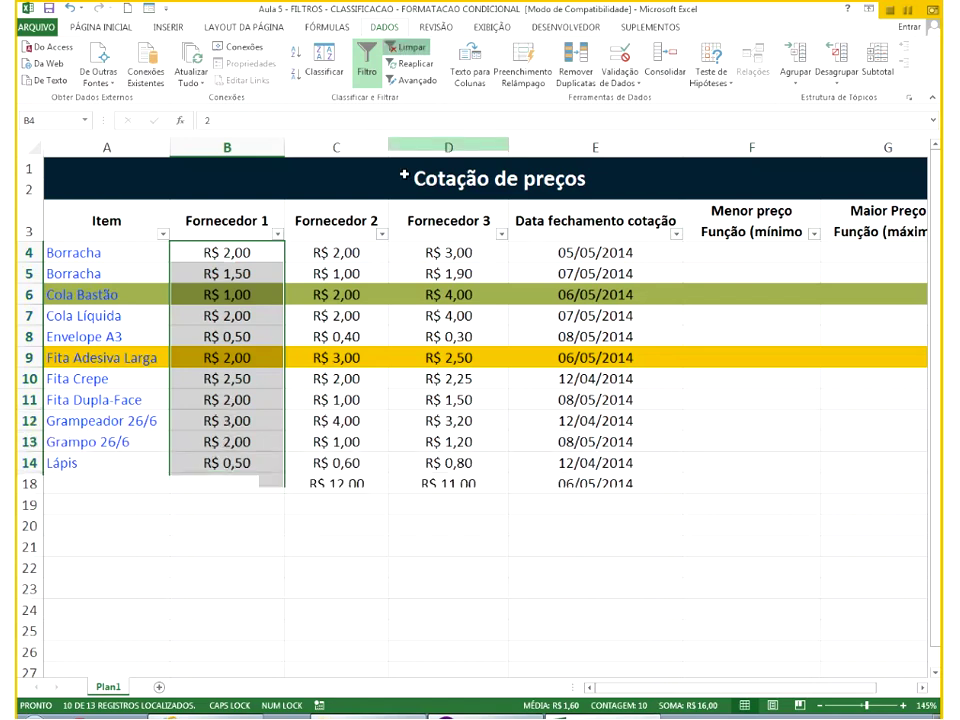
click(258, 317)
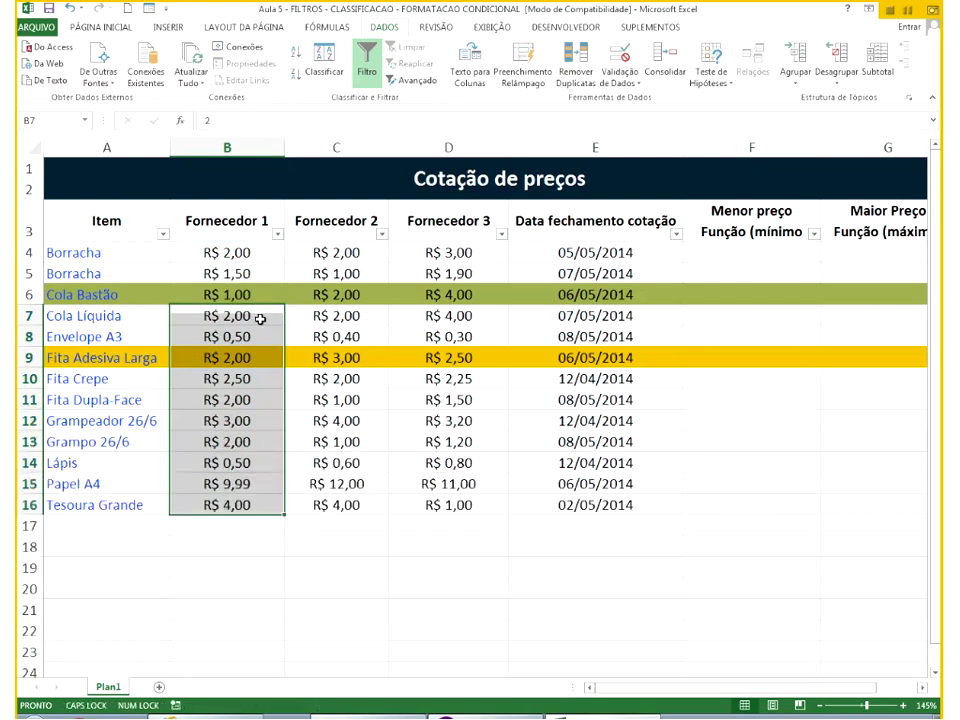
Apply a below-average number filter to the Fornecedor 1, Fornecedor 2 and Fornecedor 3 columns.
click(278, 235)
mouse_move(261, 338)
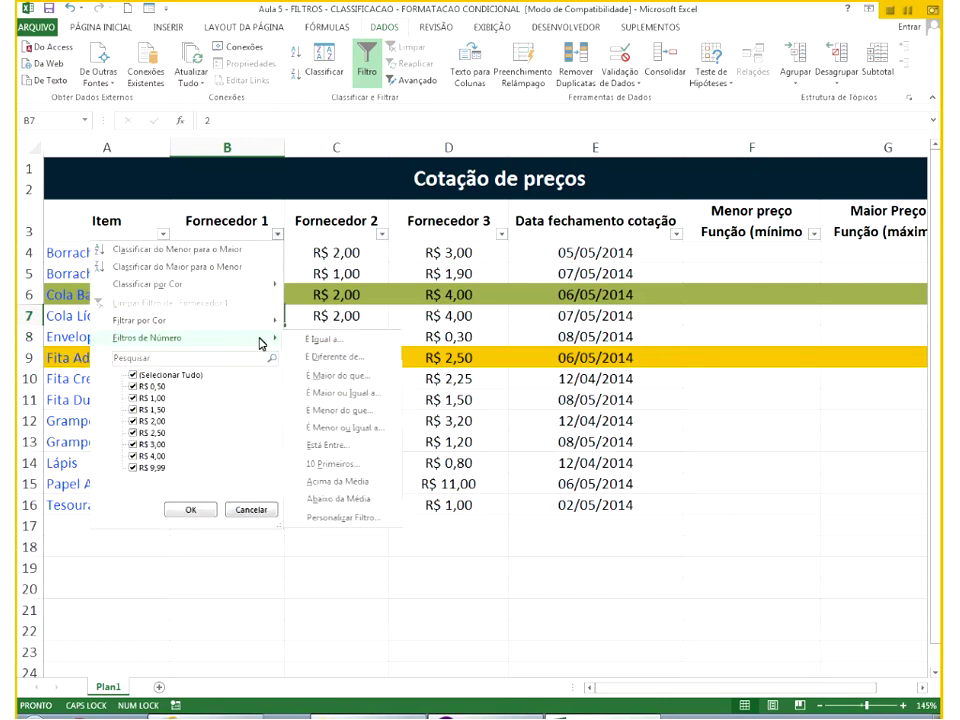
click(365, 494)
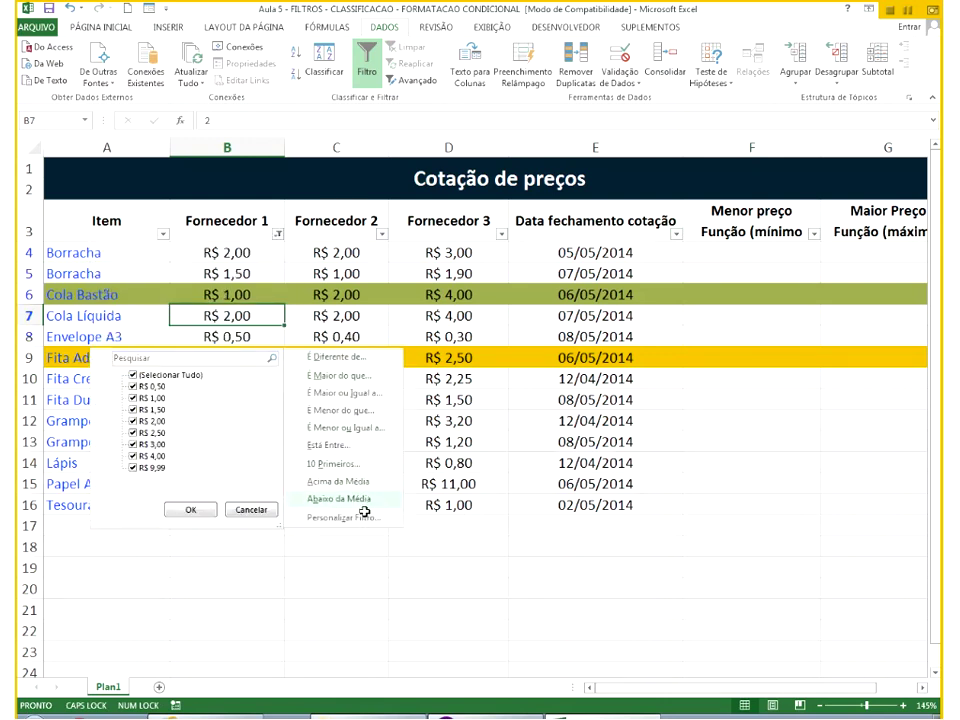
click(382, 234)
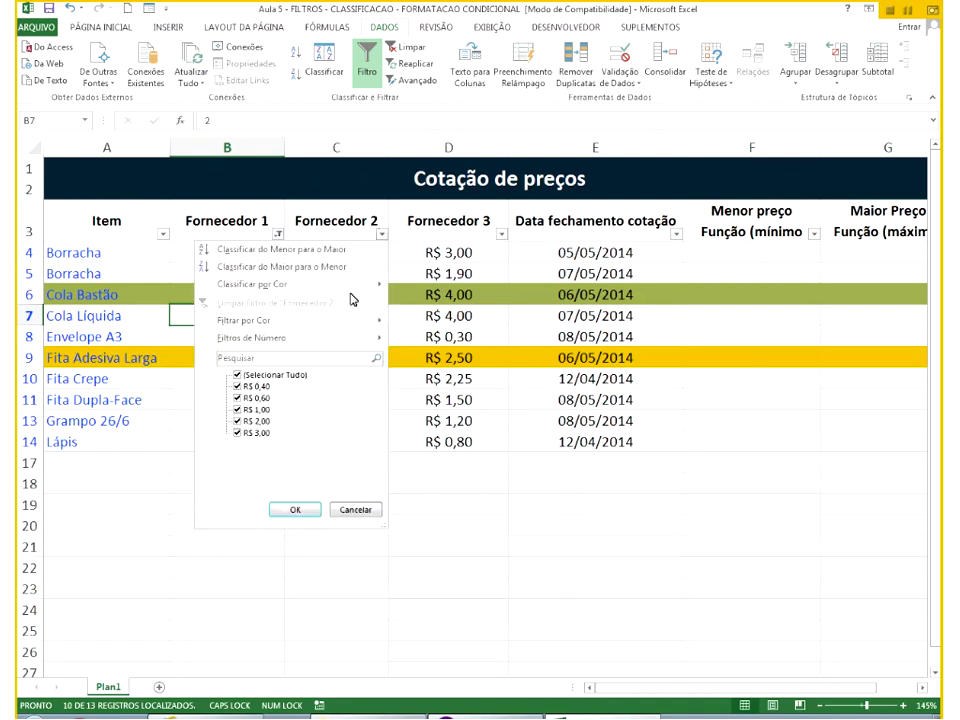
mouse_move(340, 344)
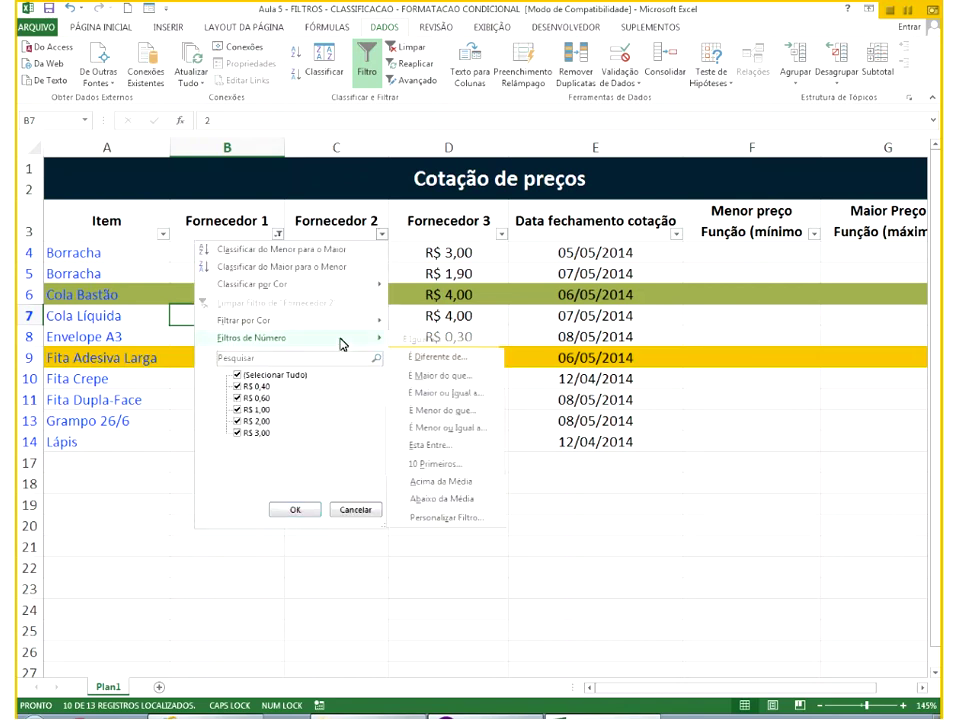
click(450, 498)
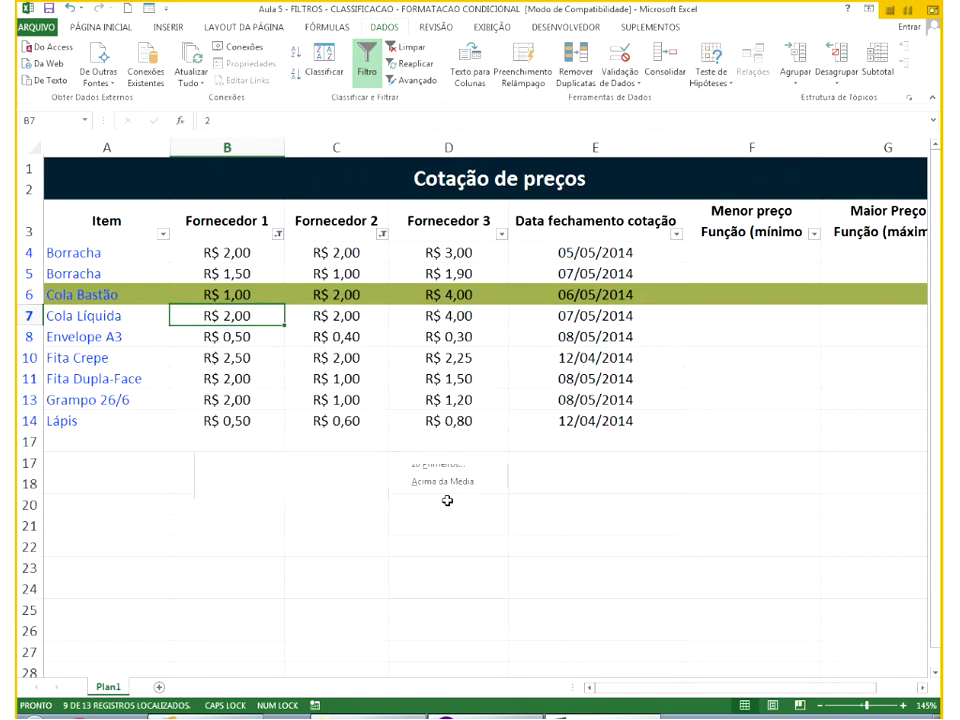
click(501, 233)
mouse_move(476, 342)
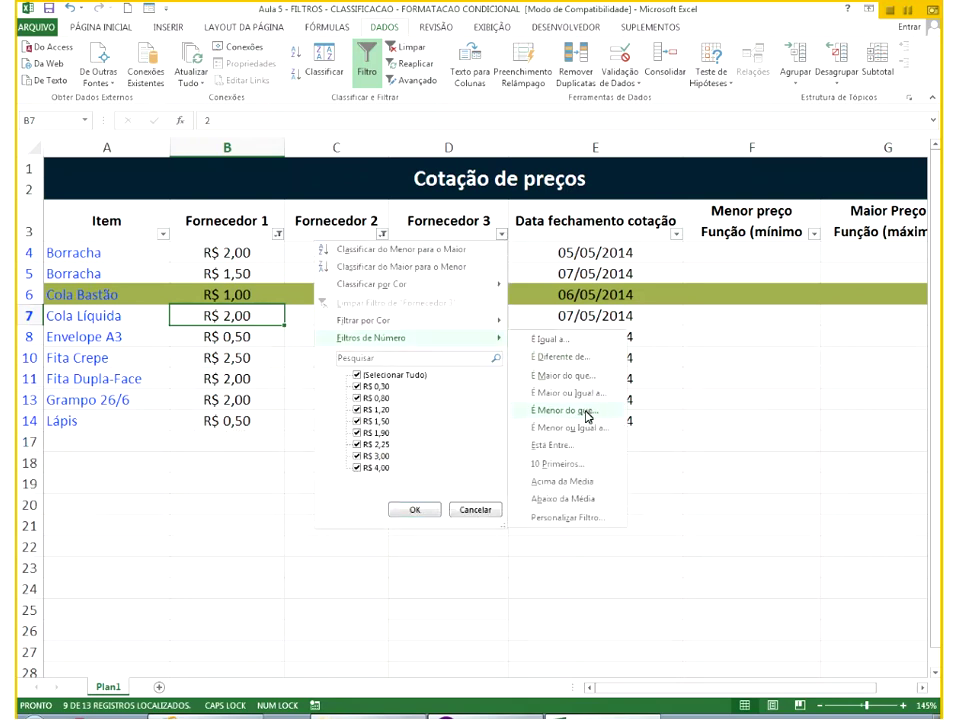
click(560, 488)
Select the filtered prices of Fornecedor 1, Fornecedor 2 and Fornecedor 3 in turn to examine the combined filter result.
drag(240, 254, 241, 358)
drag(336, 253, 328, 355)
drag(440, 254, 424, 362)
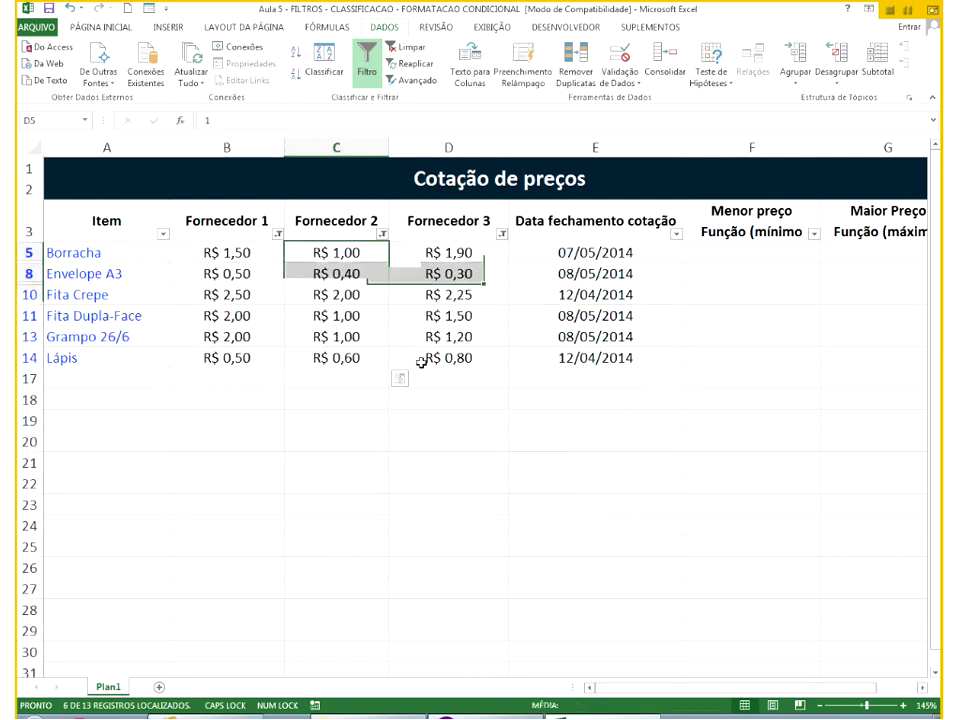
click(389, 441)
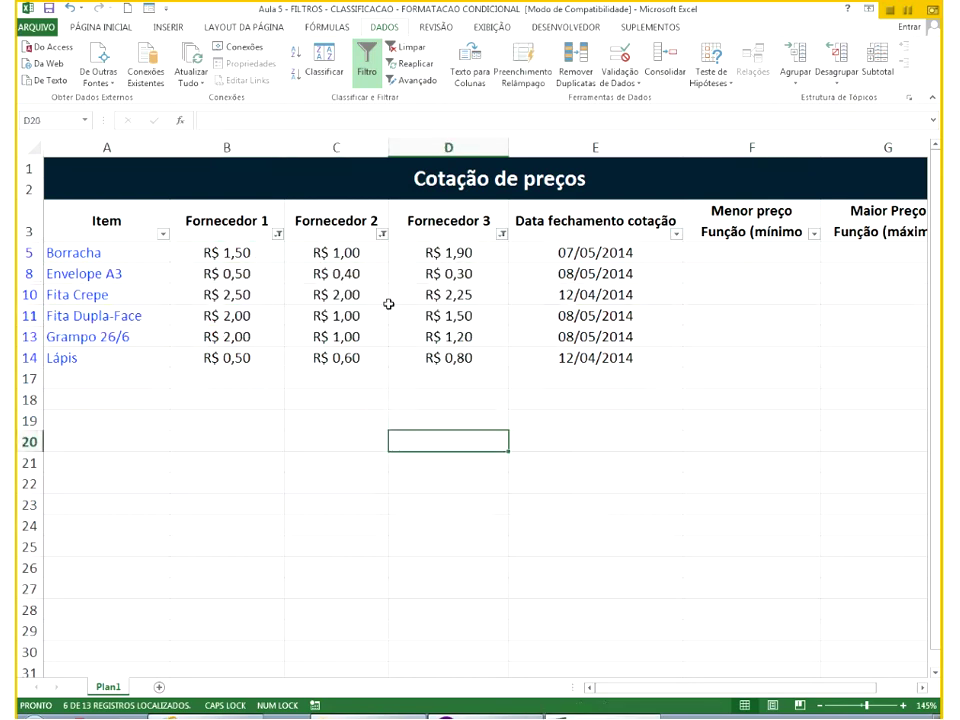
click(468, 717)
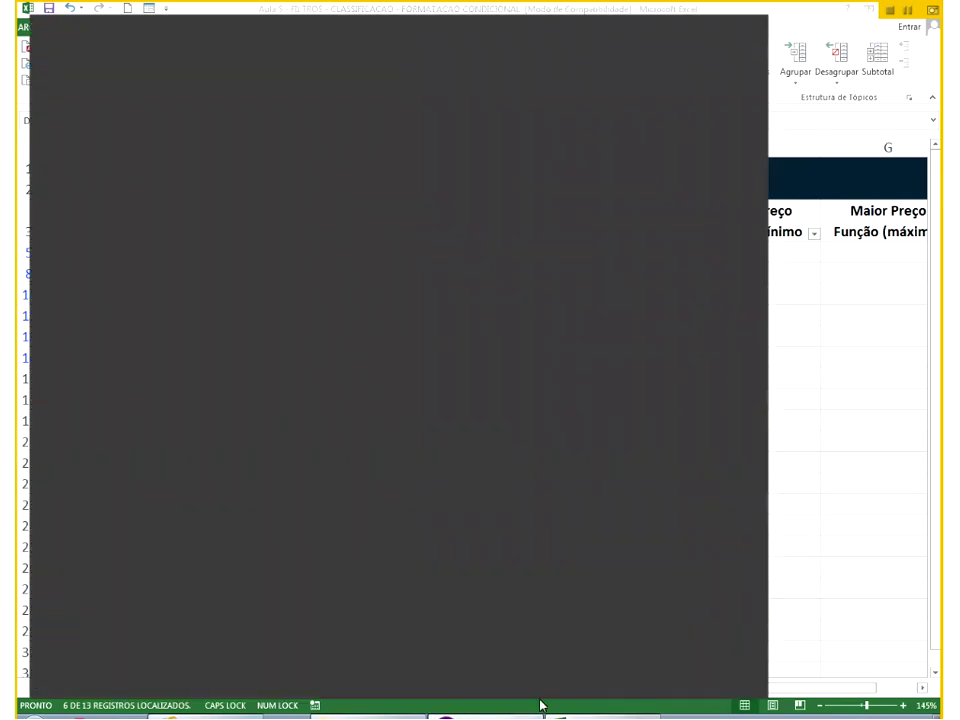
click(562, 717)
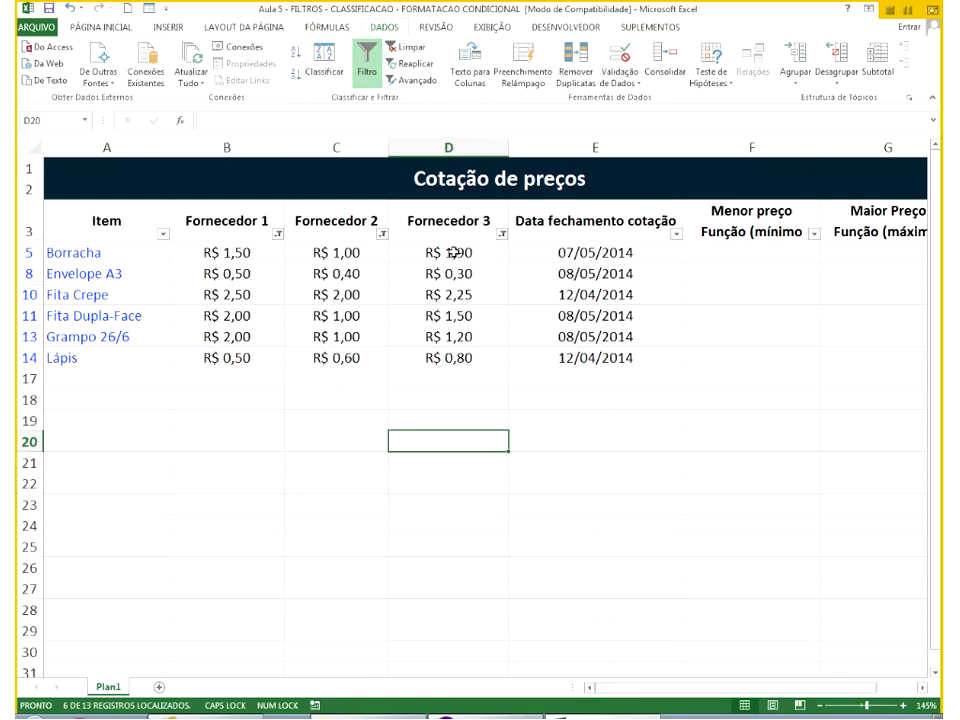
Clear the filters from all three supplier columns at once.
click(210, 234)
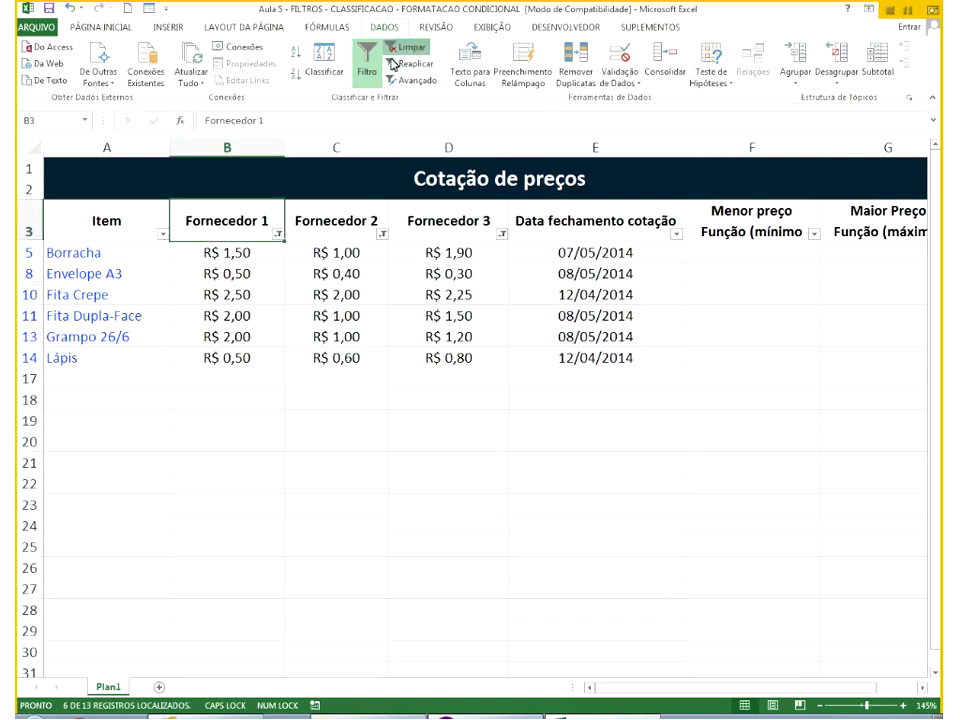
click(393, 50)
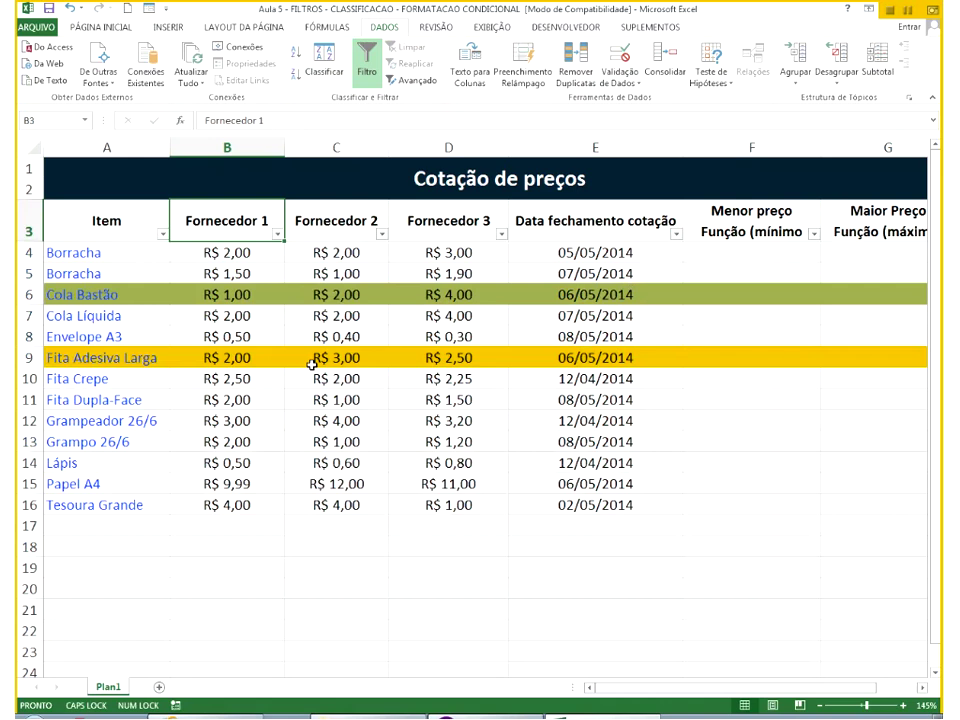
Undo the combined filter clearing, and clear the Fornecedor 3, Fornecedor 2 and Fornecedor 1 filters one at a time.
key(ctrl+z)
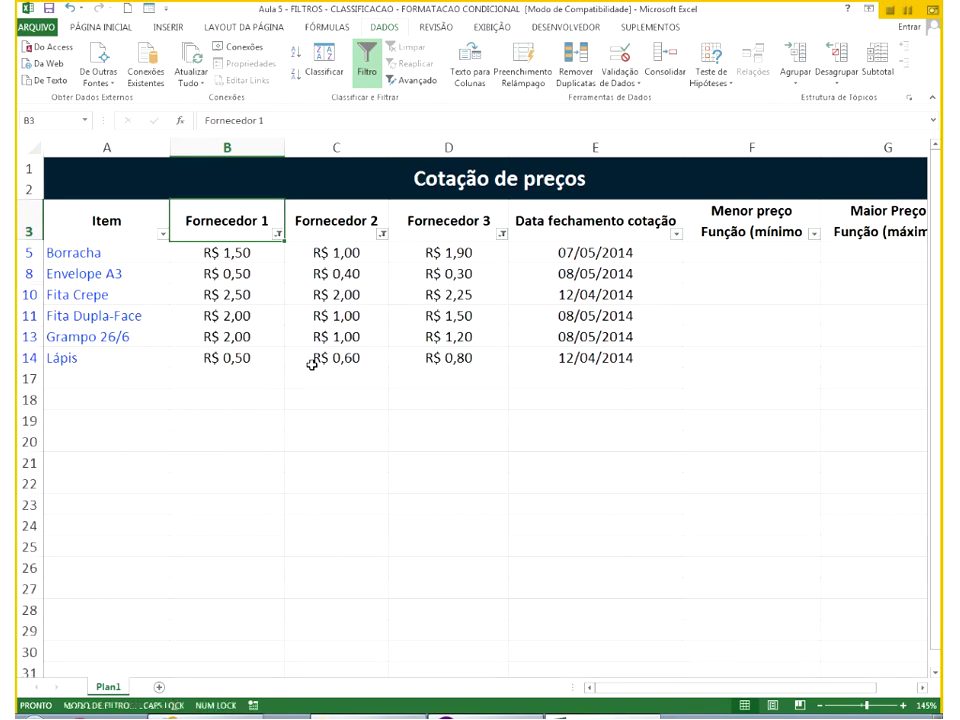
click(501, 234)
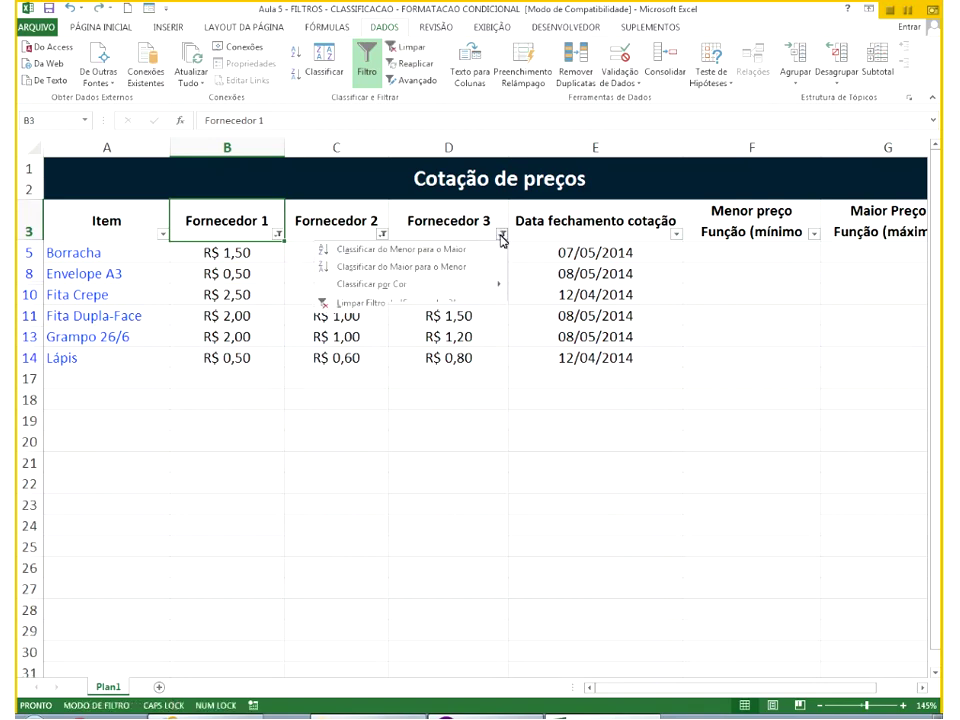
click(455, 302)
click(382, 233)
click(300, 302)
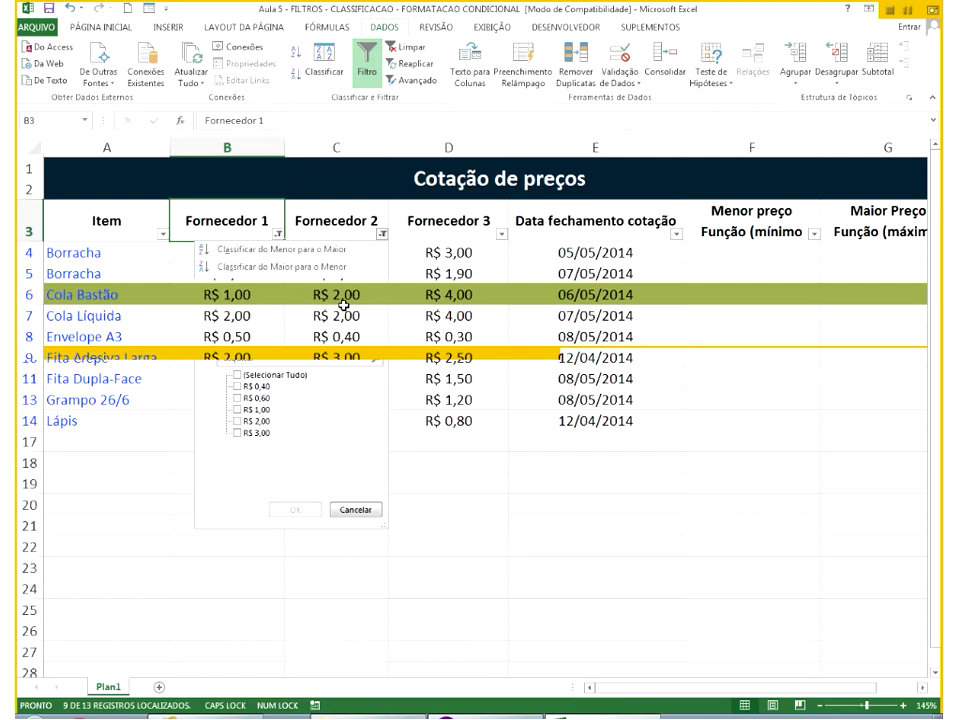
click(277, 234)
click(223, 306)
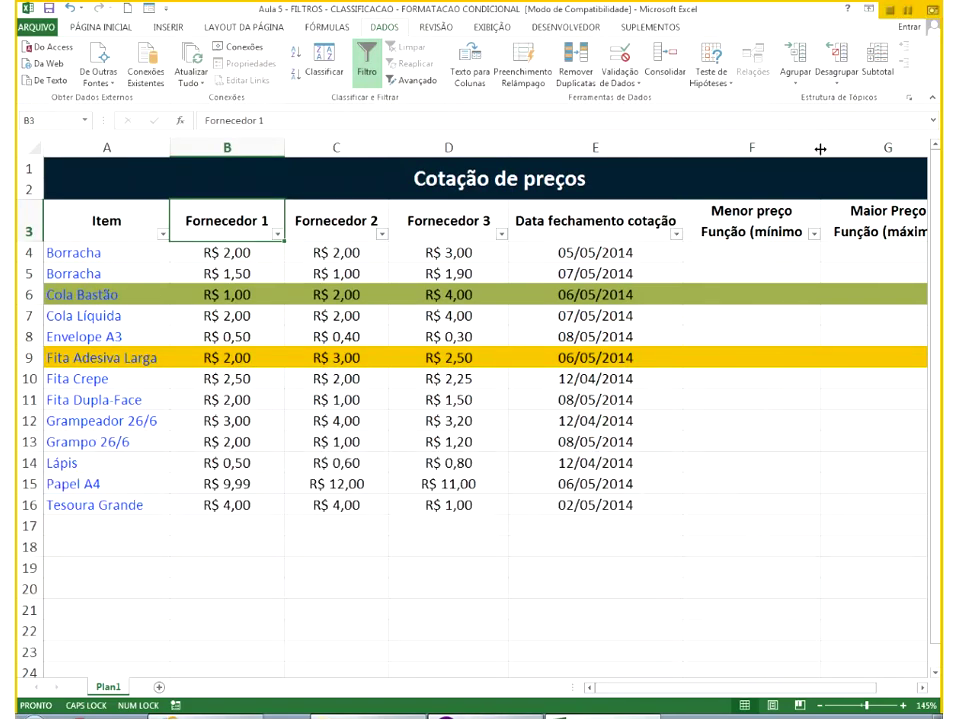
Widen column F slightly.
drag(820, 148, 830, 148)
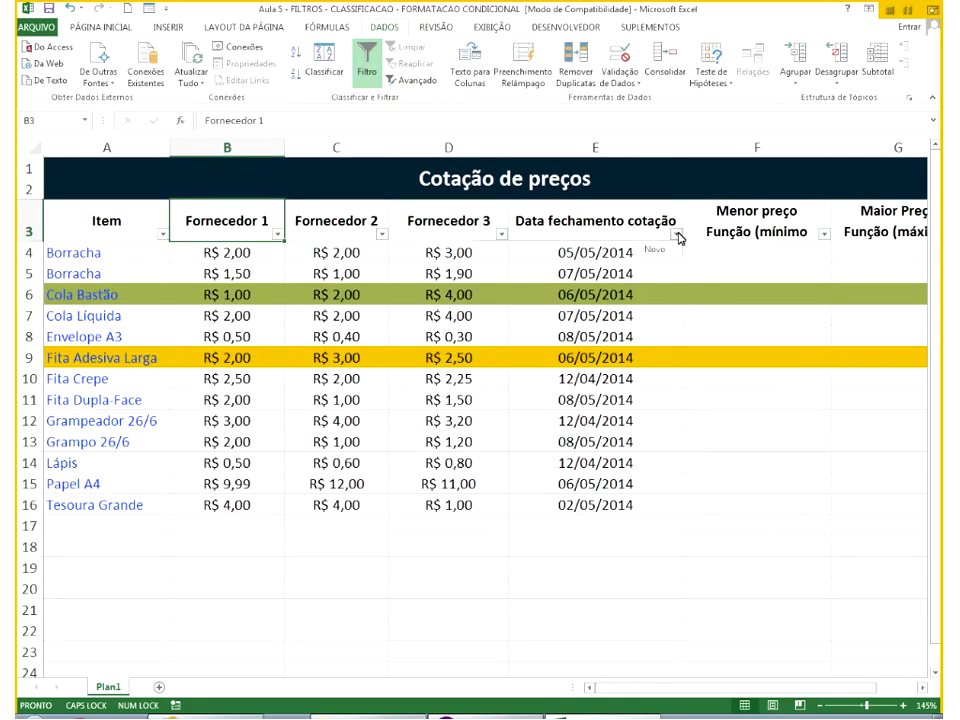
Try the Hoje and Ontem date filters on the Data fechamento cotação column, undoing each one.
click(677, 234)
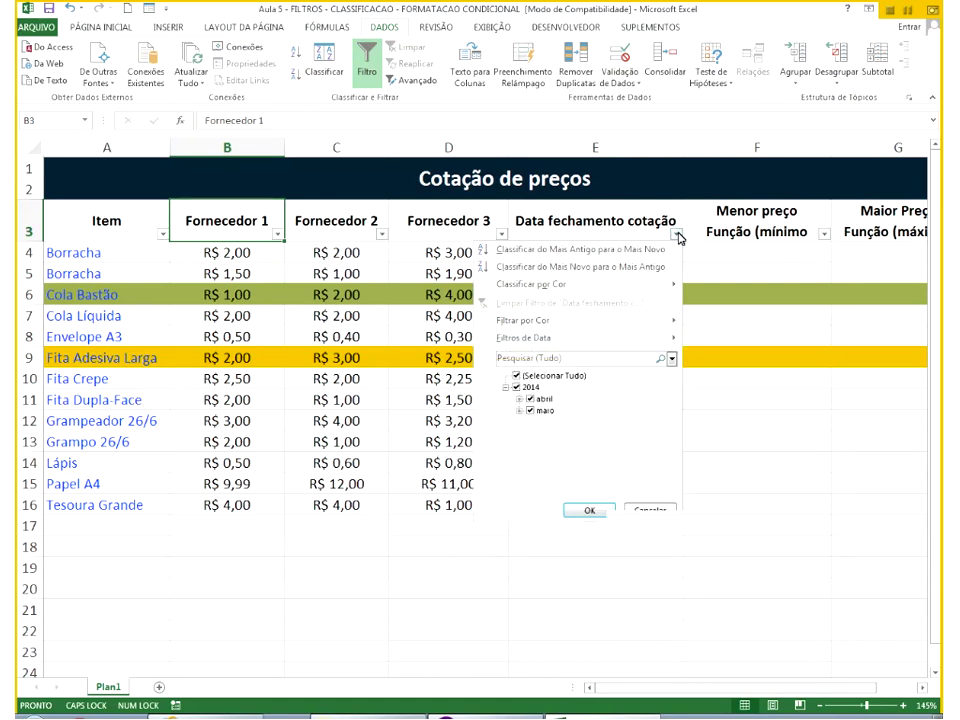
mouse_move(617, 343)
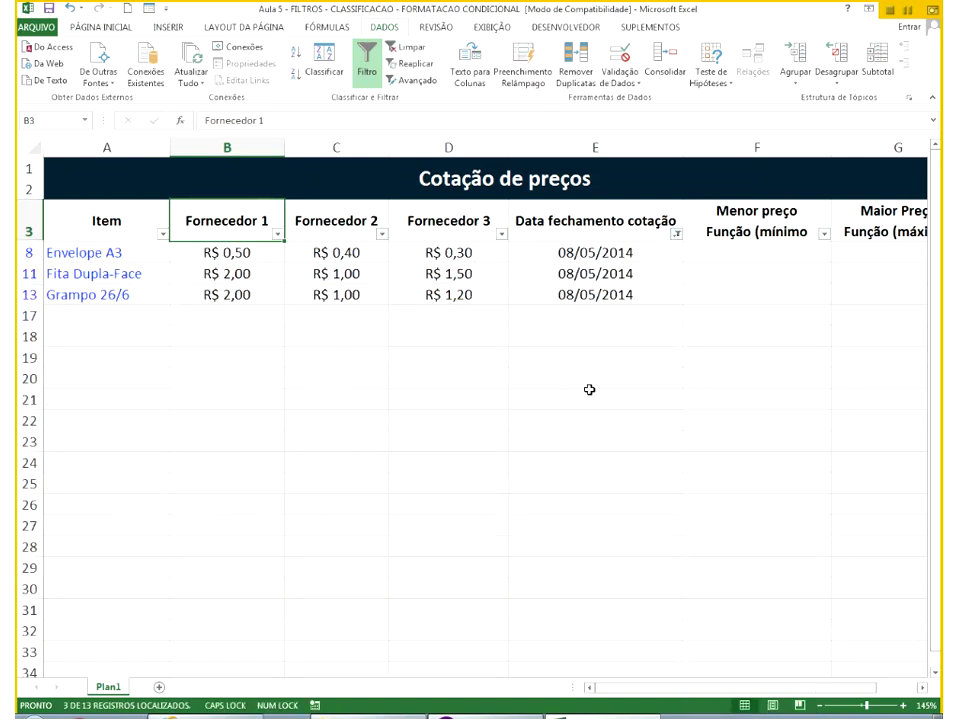
key(ctrl+z)
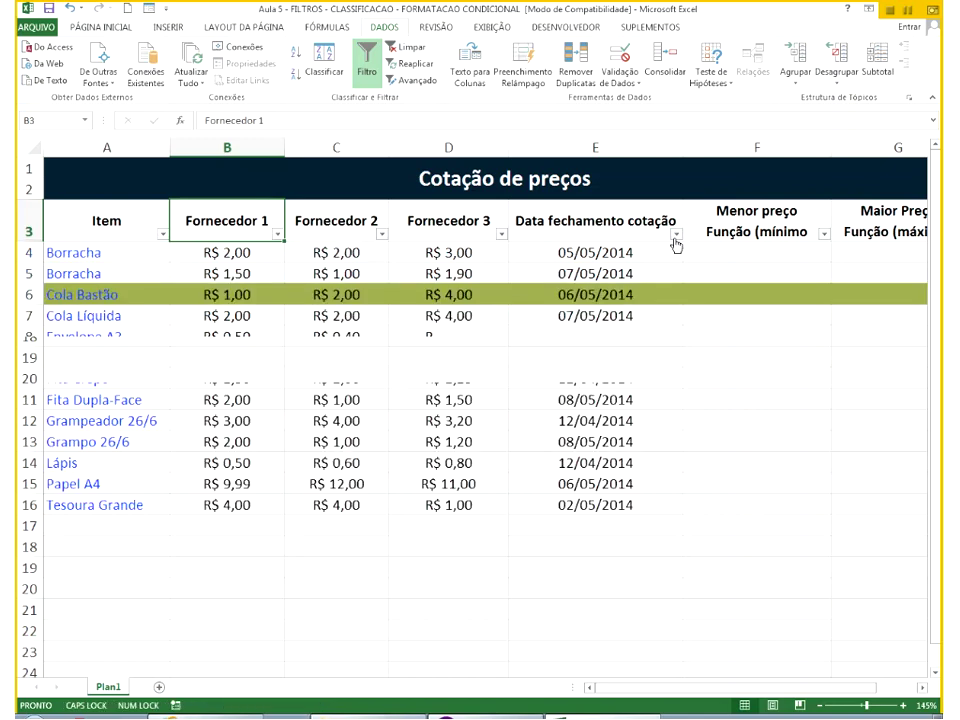
click(677, 235)
mouse_move(659, 342)
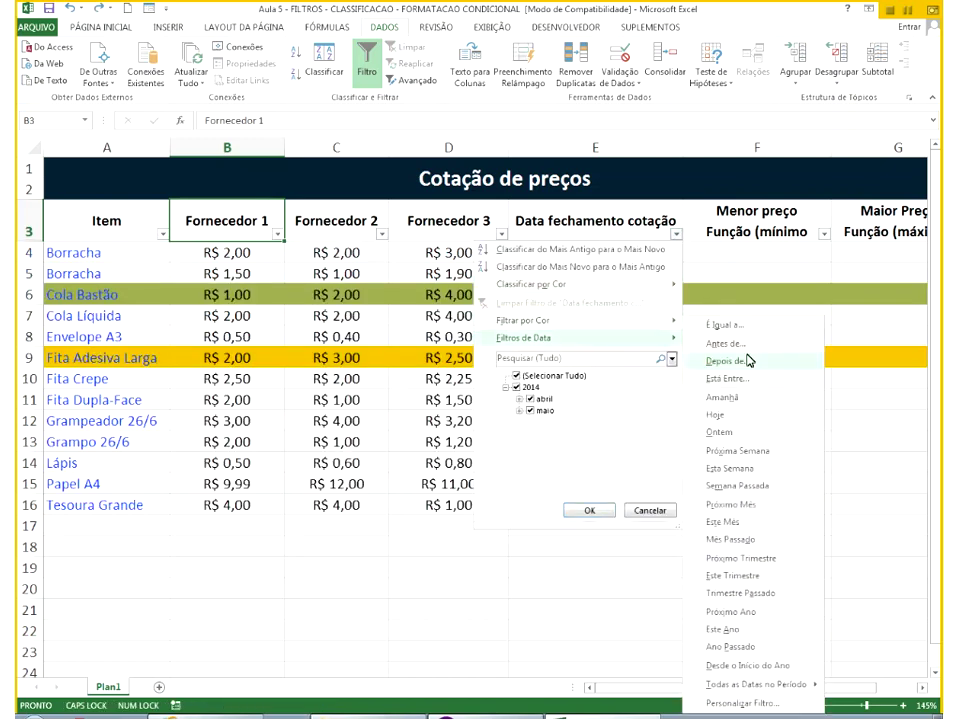
click(752, 433)
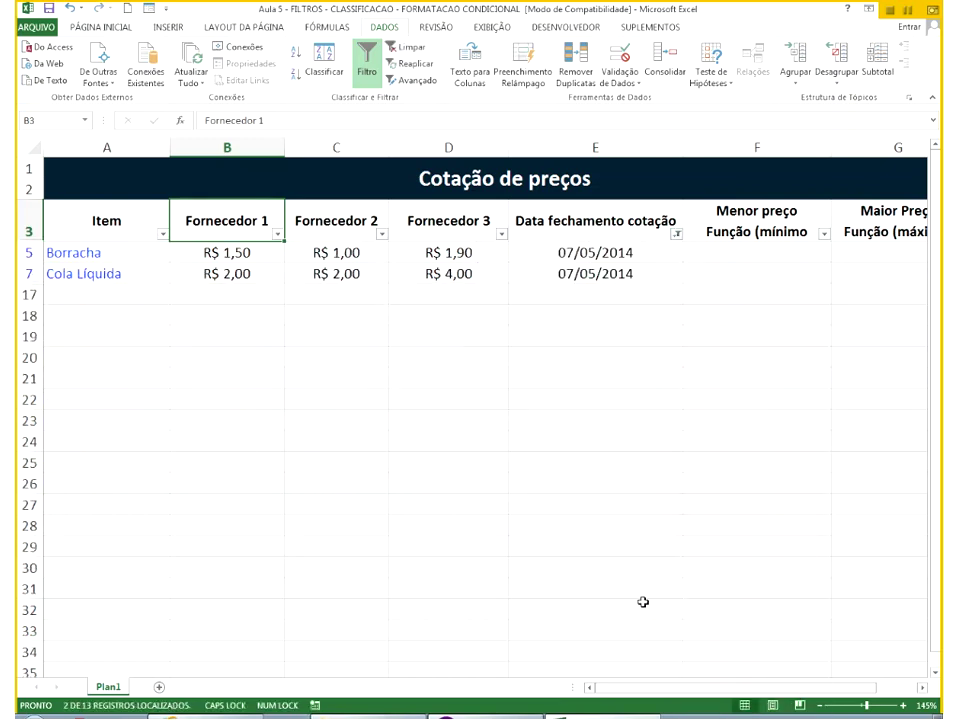
key(ctrl+z)
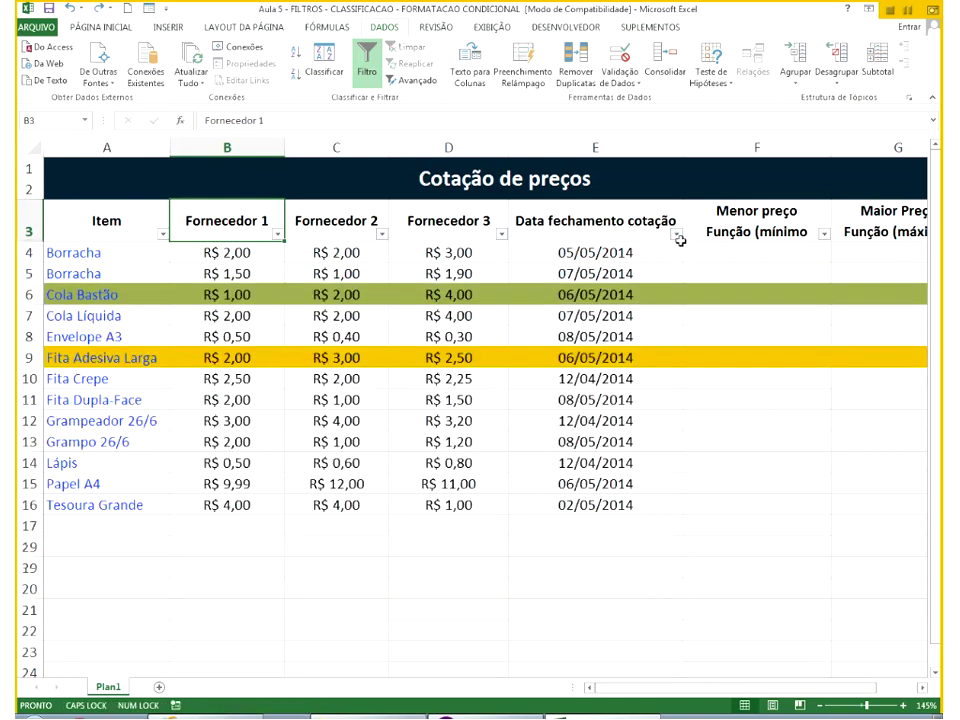
Try the Semana Passada and Mês Passado date filters on the Data fechamento cotação column, undoing each one.
click(677, 235)
mouse_move(653, 336)
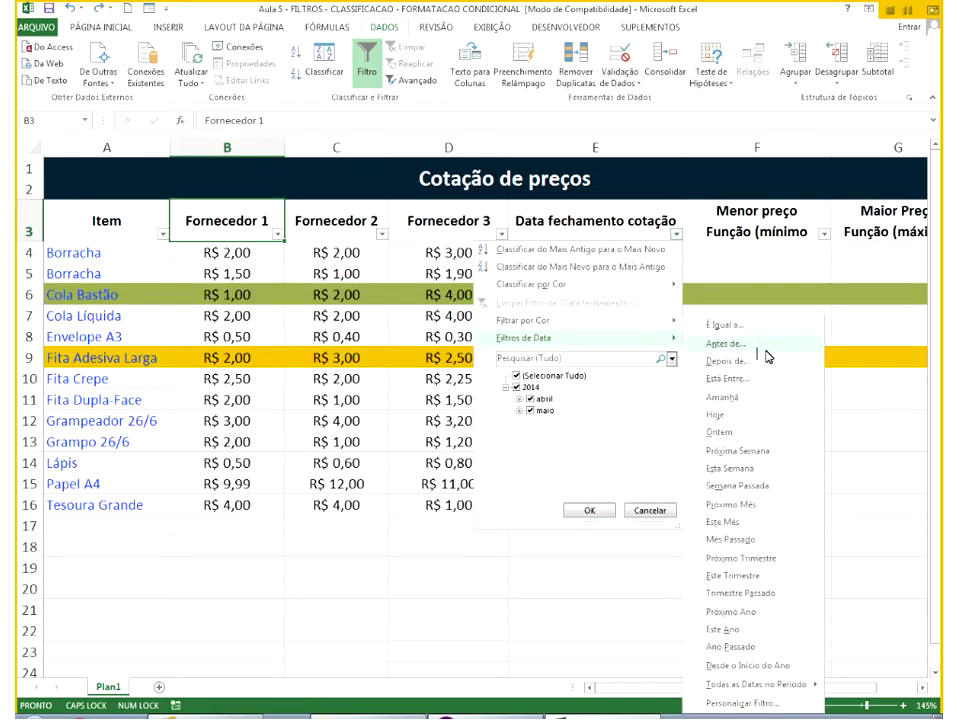
click(749, 487)
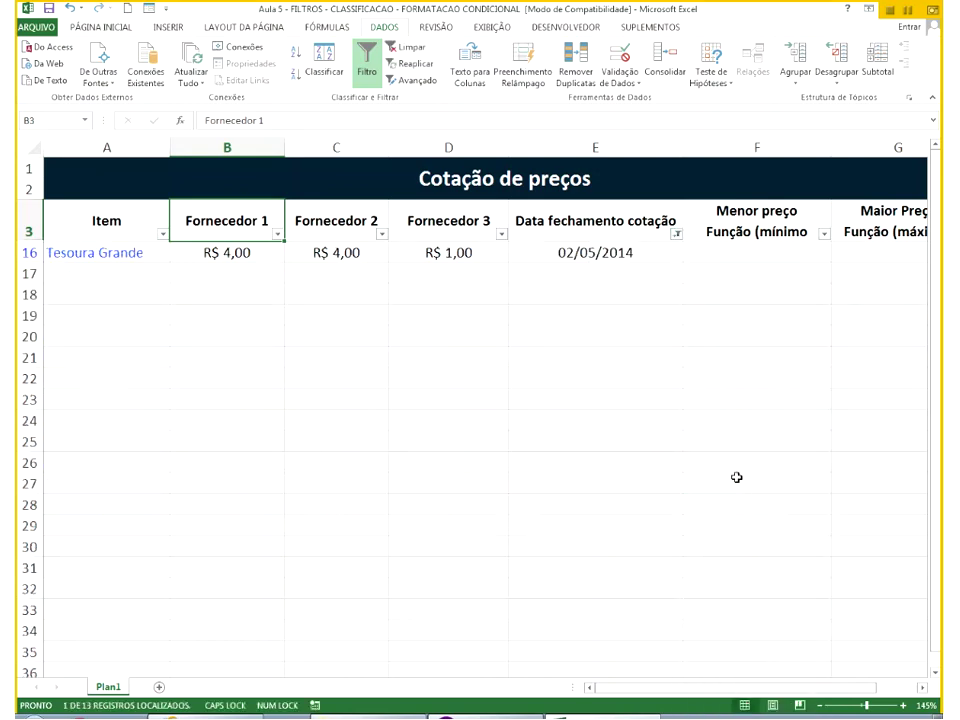
key(ctrl+z)
click(677, 236)
mouse_move(662, 343)
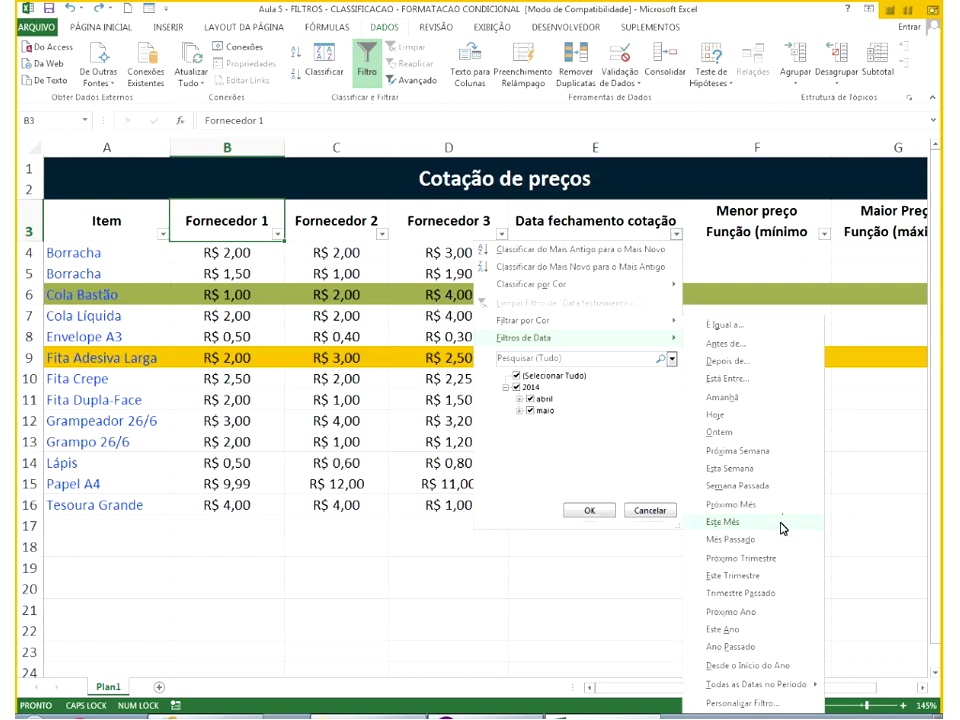
click(775, 537)
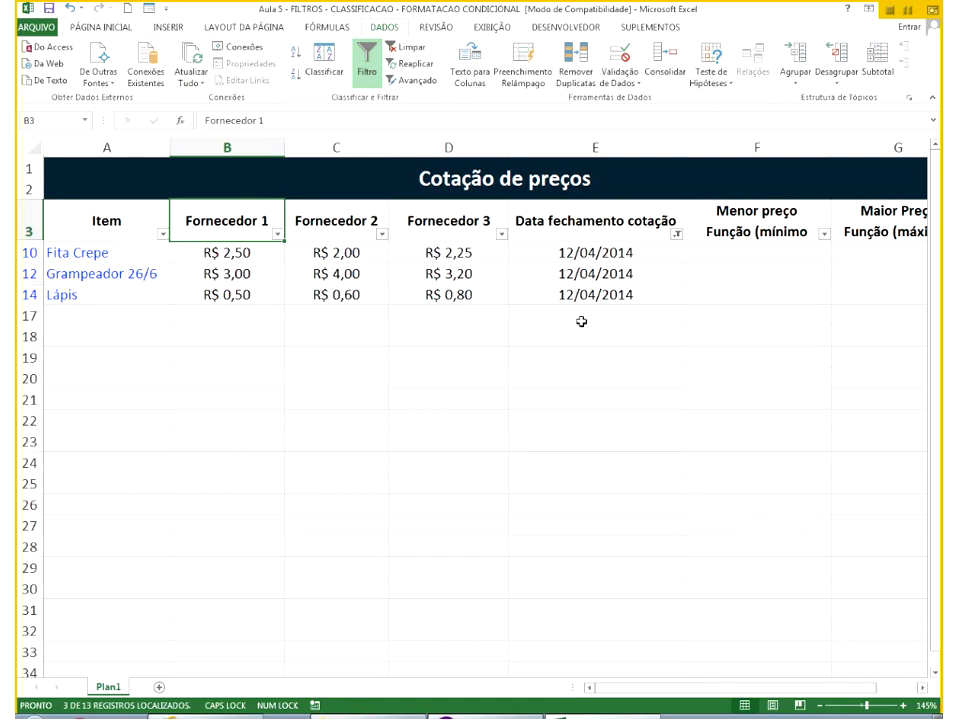
key(ctrl+z)
Start a custom filter on Data fechamento cotação with the first condition "é anterior a" 07/05/2014, joined by Ou.
click(676, 233)
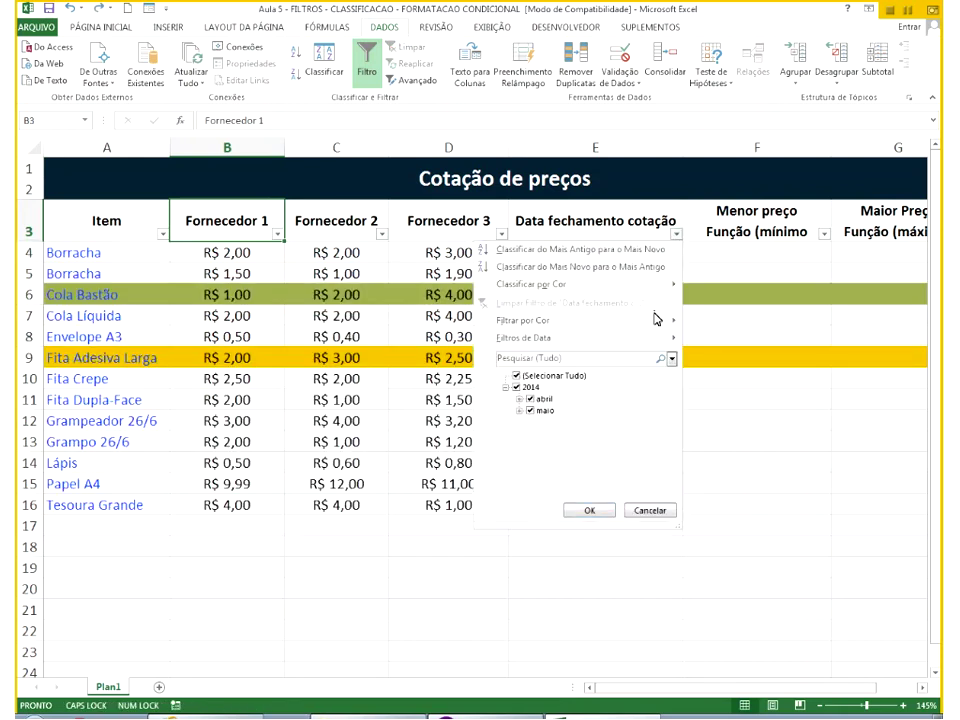
mouse_move(643, 340)
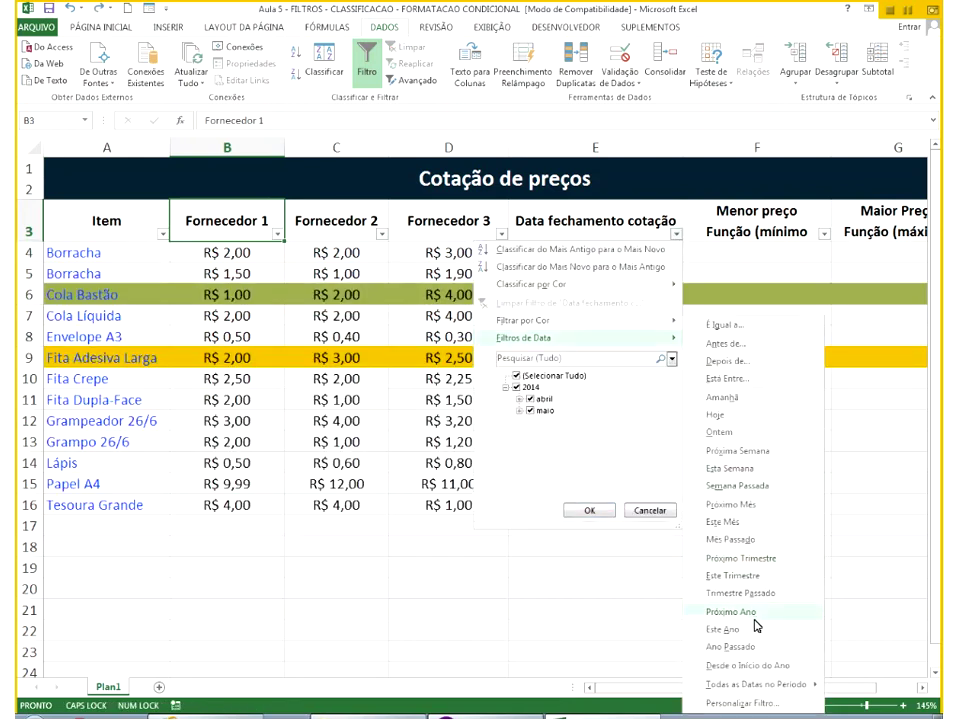
click(754, 703)
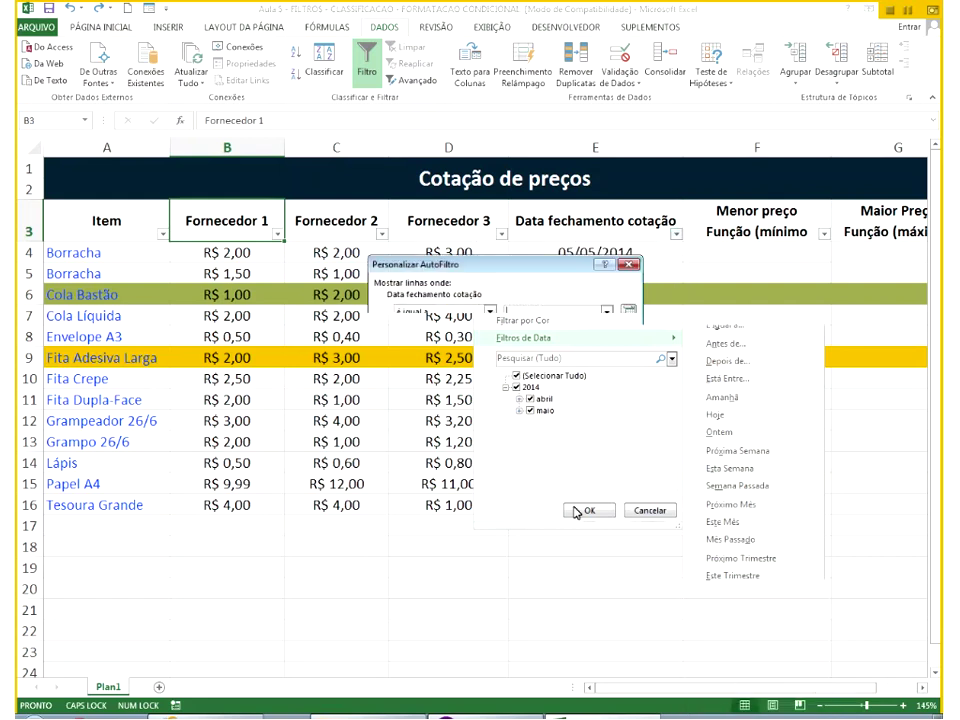
click(449, 315)
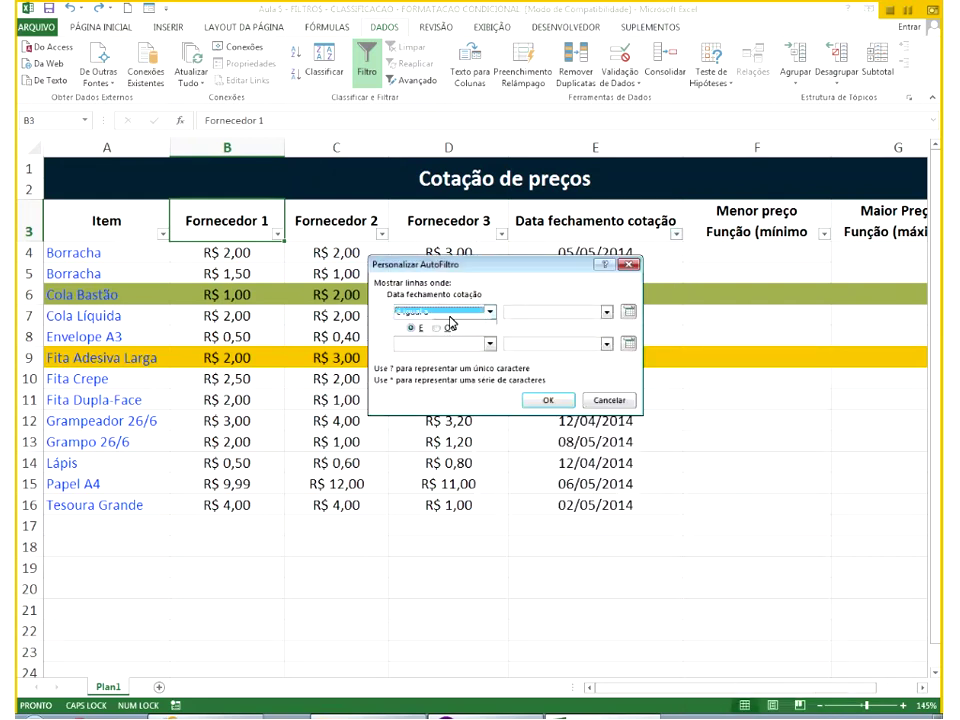
click(449, 318)
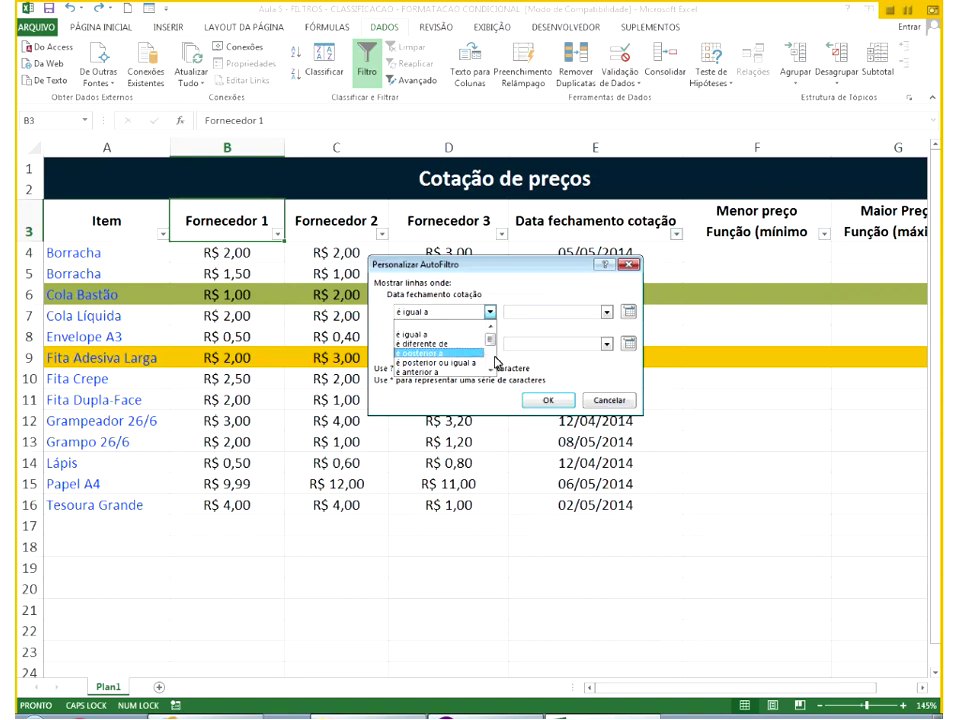
key(Escape)
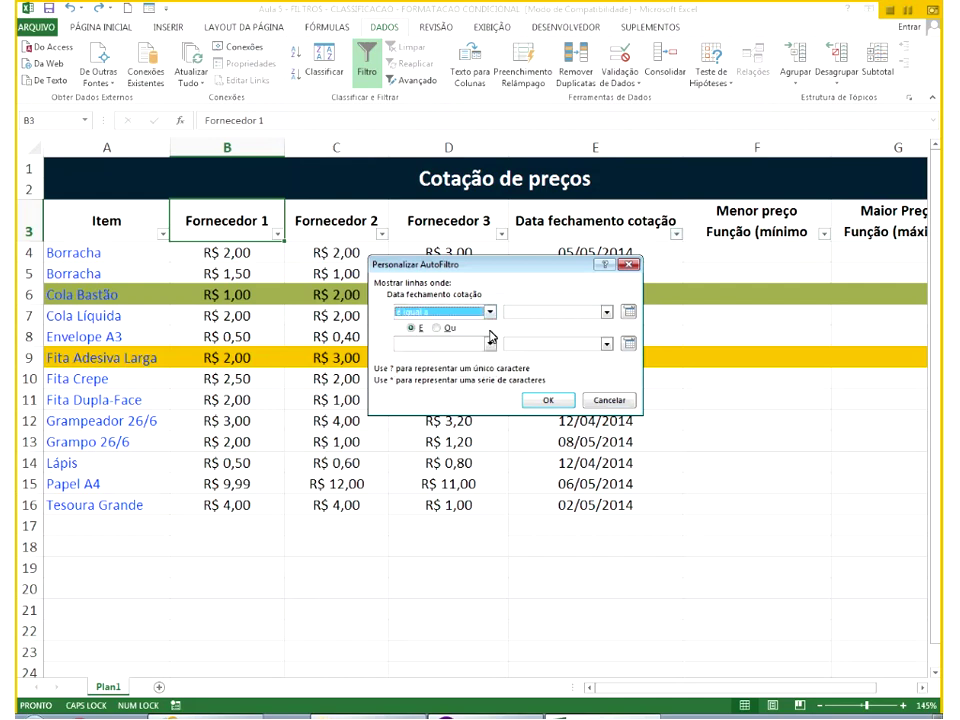
click(490, 312)
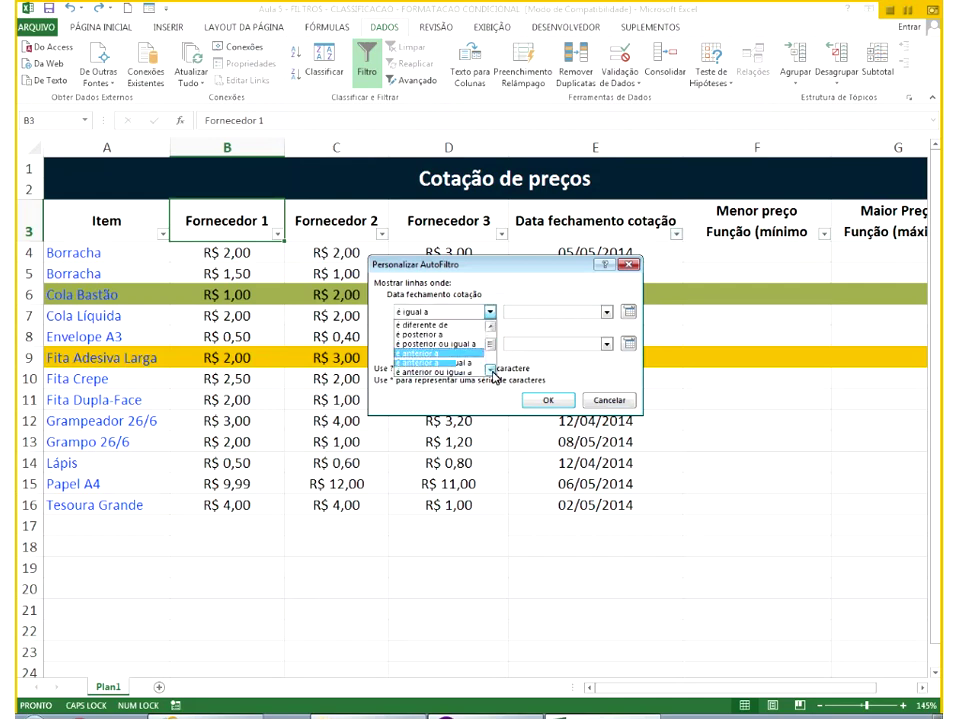
click(494, 372)
click(630, 312)
click(437, 328)
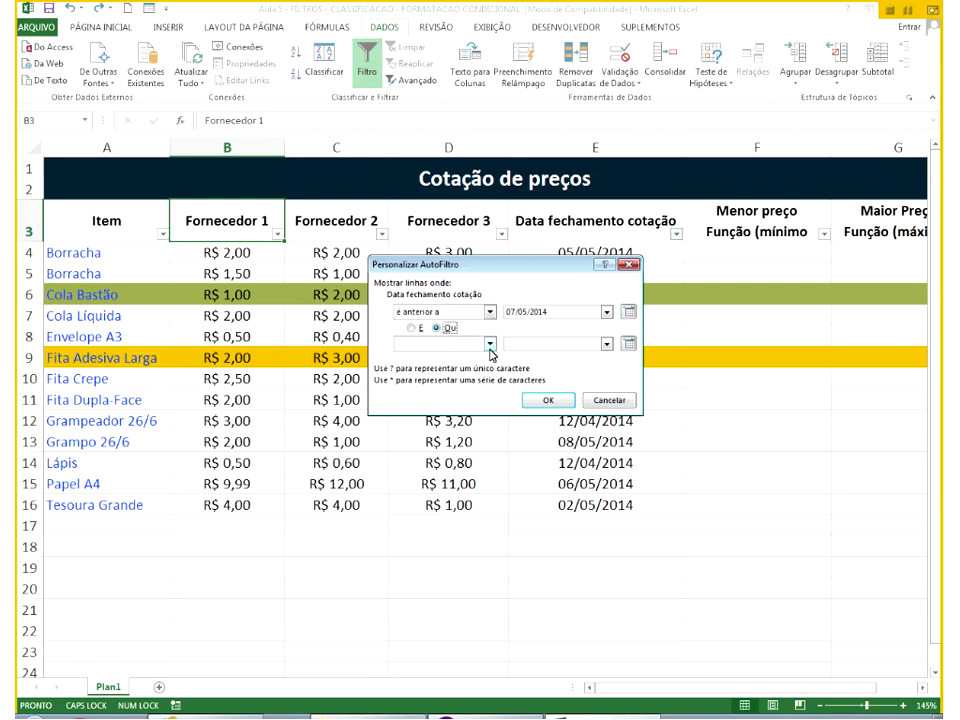
Set the second condition of the custom date filter to "é anterior a" 08/05/2014 and apply the filter.
click(490, 344)
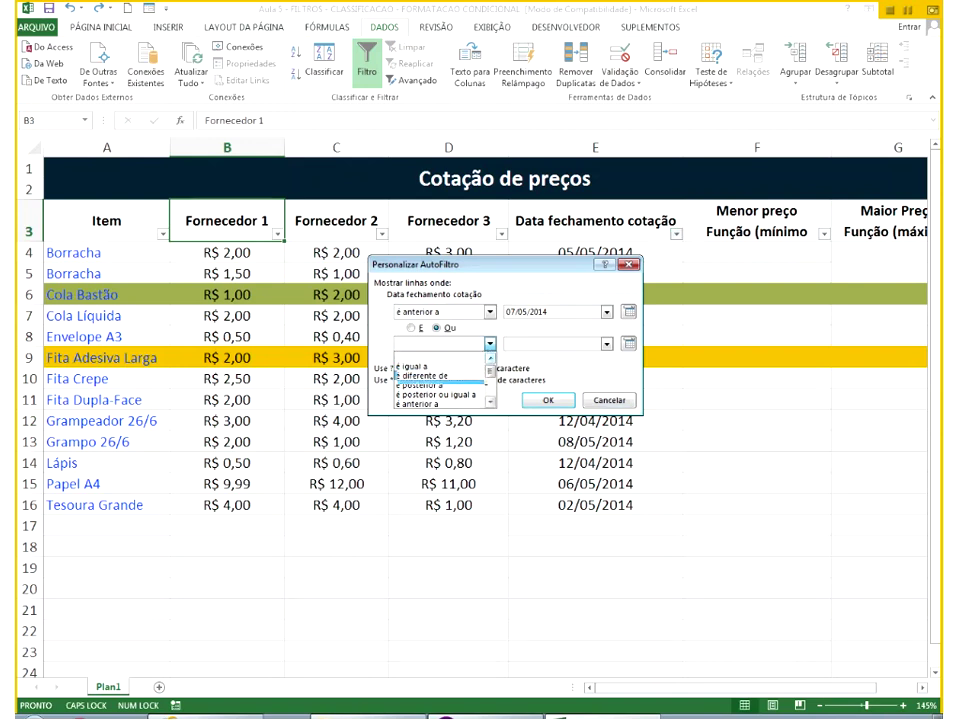
click(490, 403)
click(478, 401)
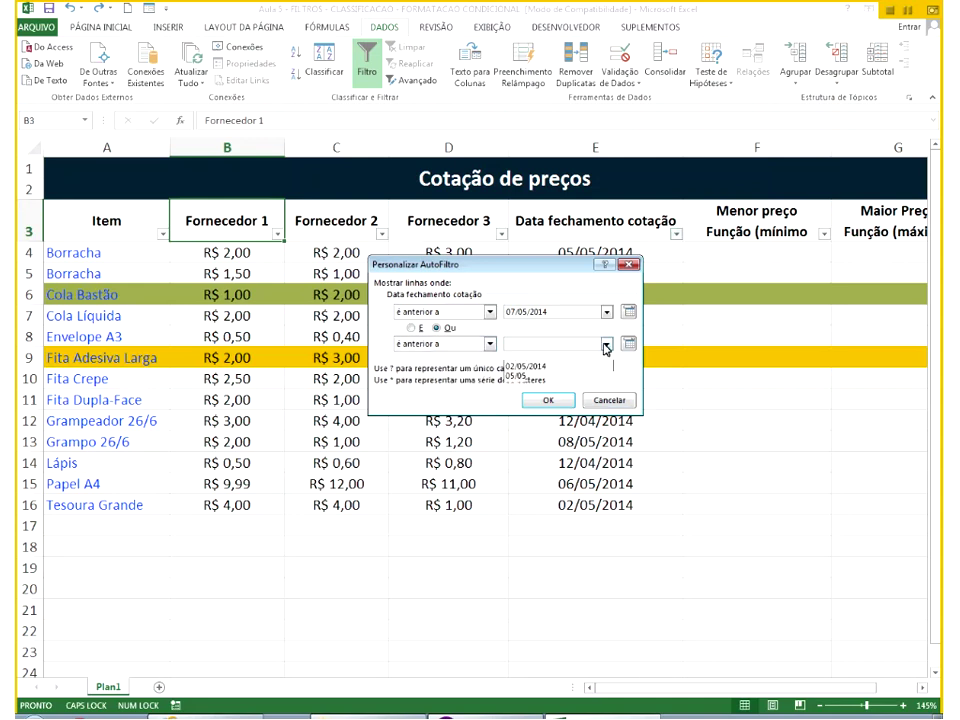
click(606, 344)
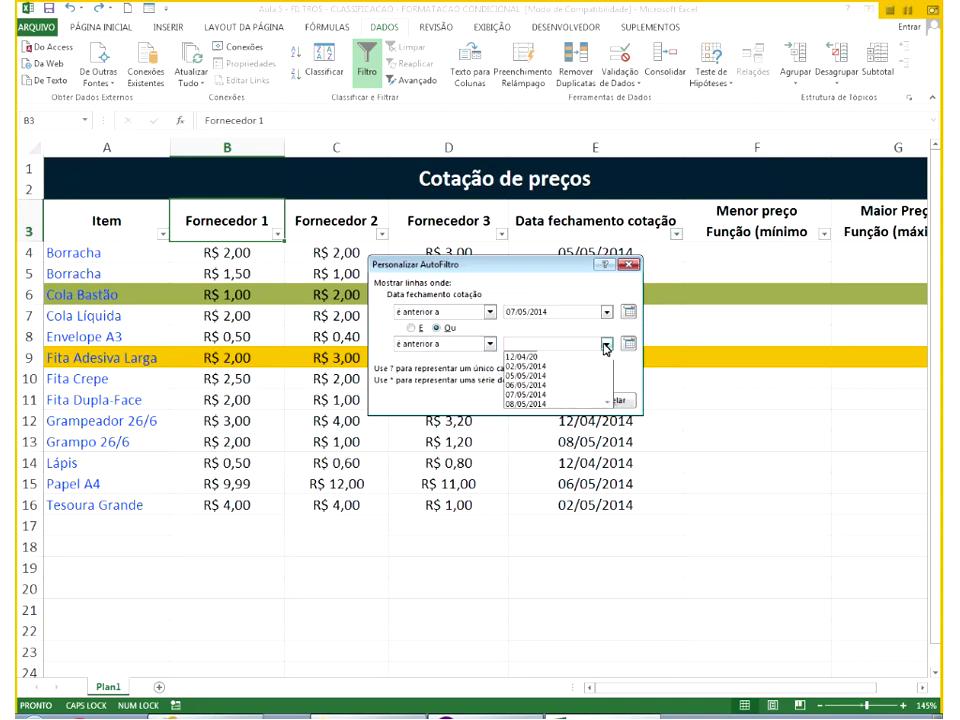
click(594, 404)
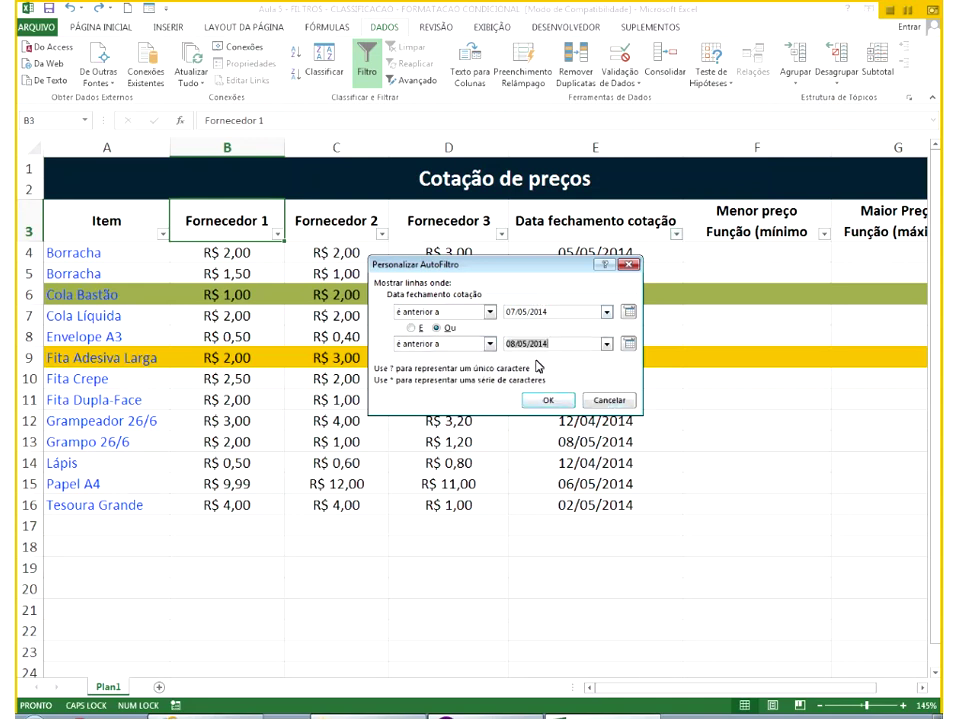
click(551, 399)
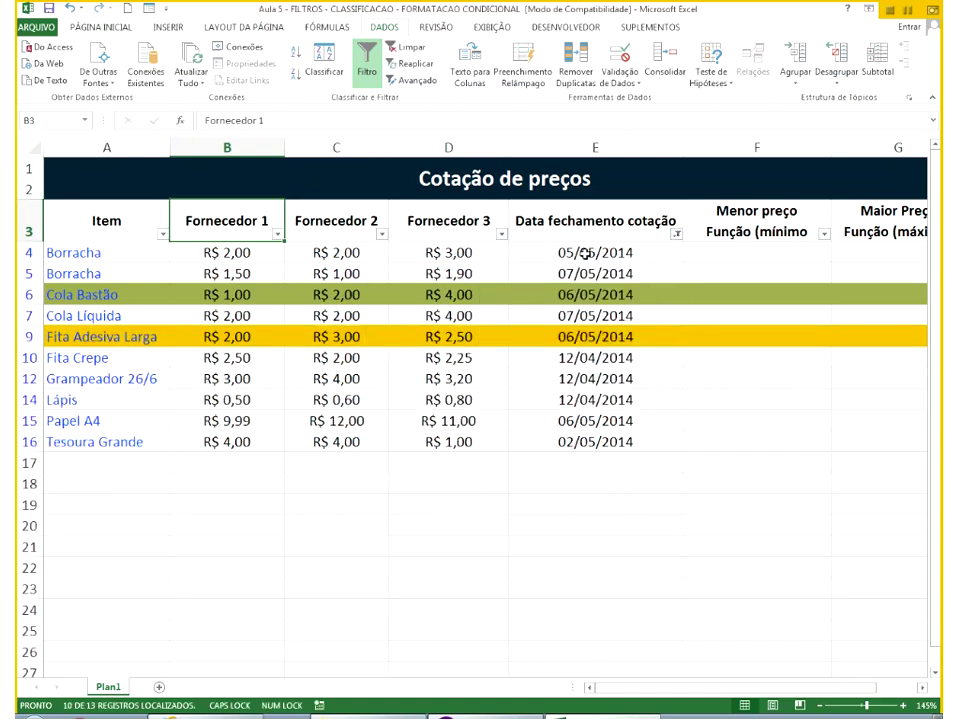
Select the filtered closing dates to check them, and clear the filter from the Data fechamento cotação column.
click(584, 258)
drag(584, 258, 584, 441)
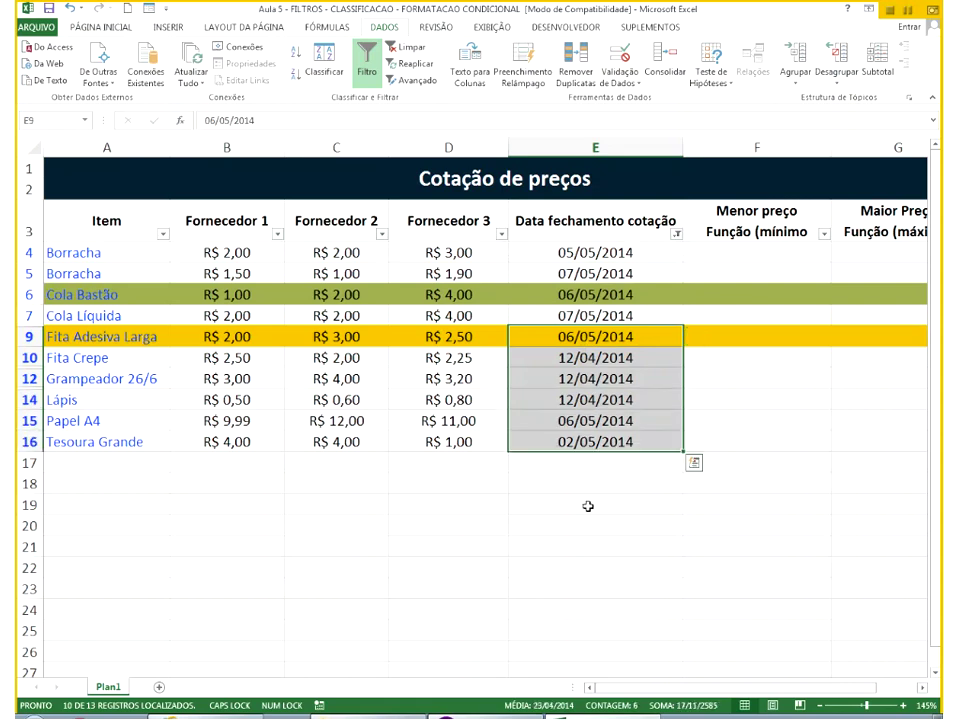
click(640, 276)
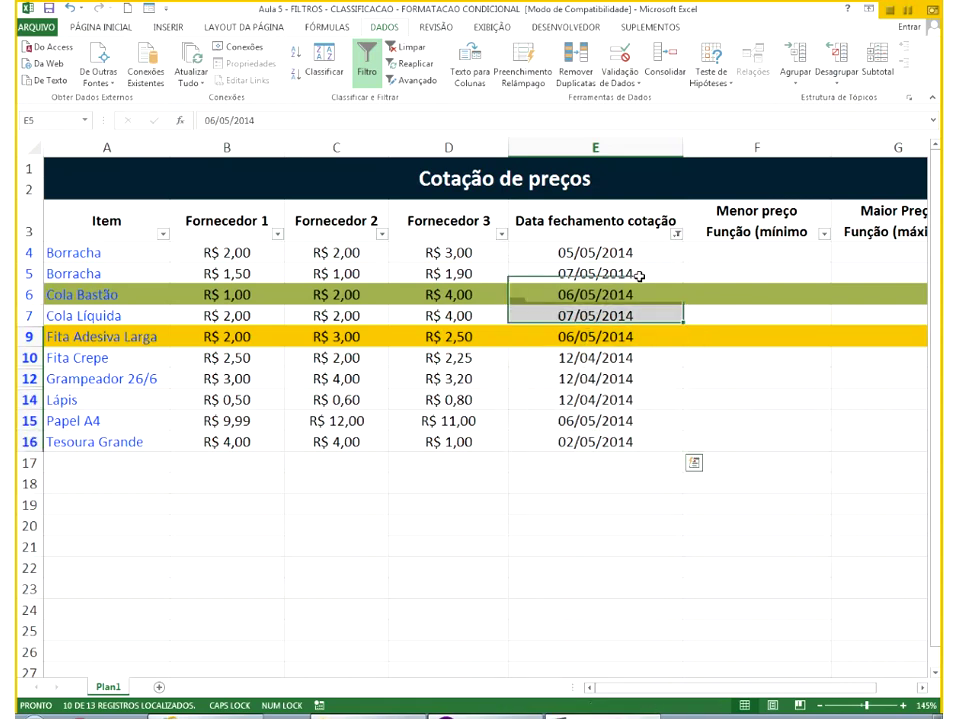
click(677, 236)
mouse_move(598, 344)
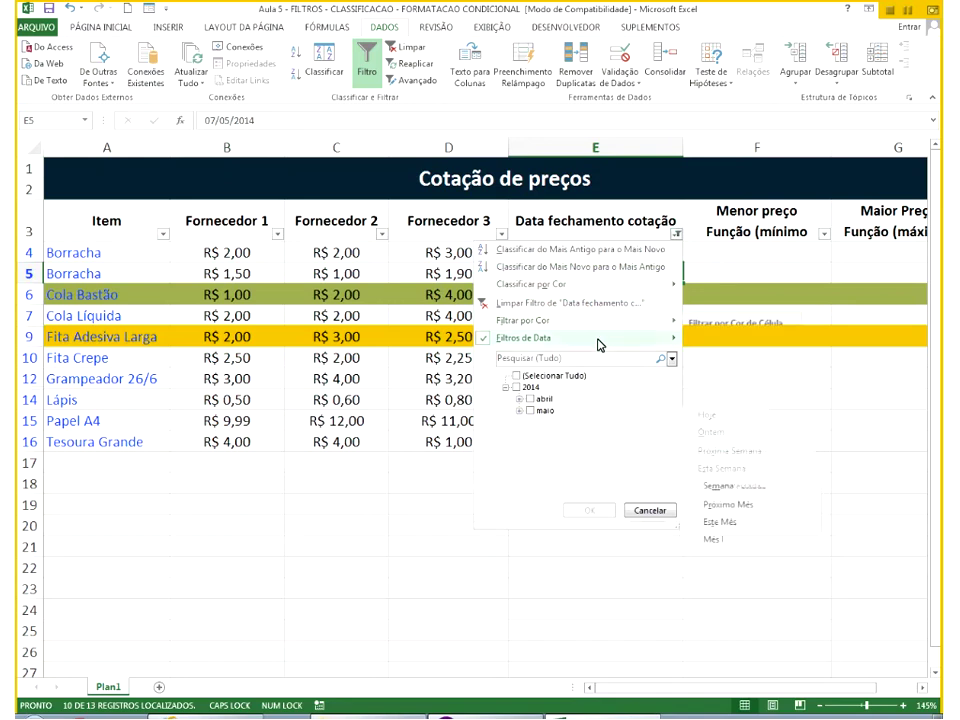
click(579, 302)
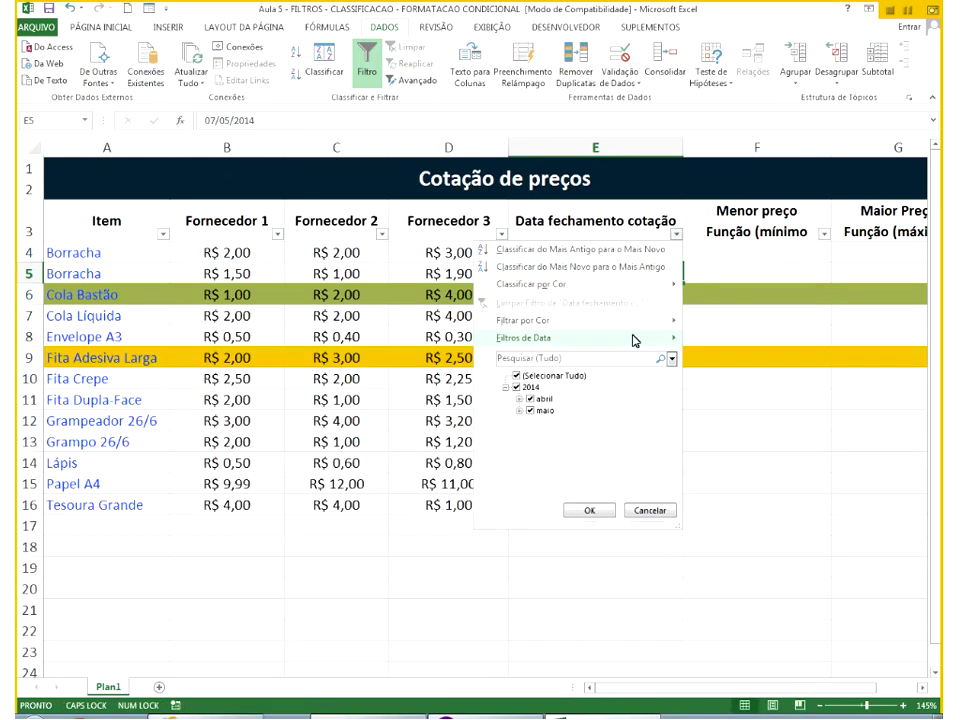
Start a custom date filter on Data fechamento cotação with the first condition "é anterior a" 08/05/2014.
mouse_move(632, 341)
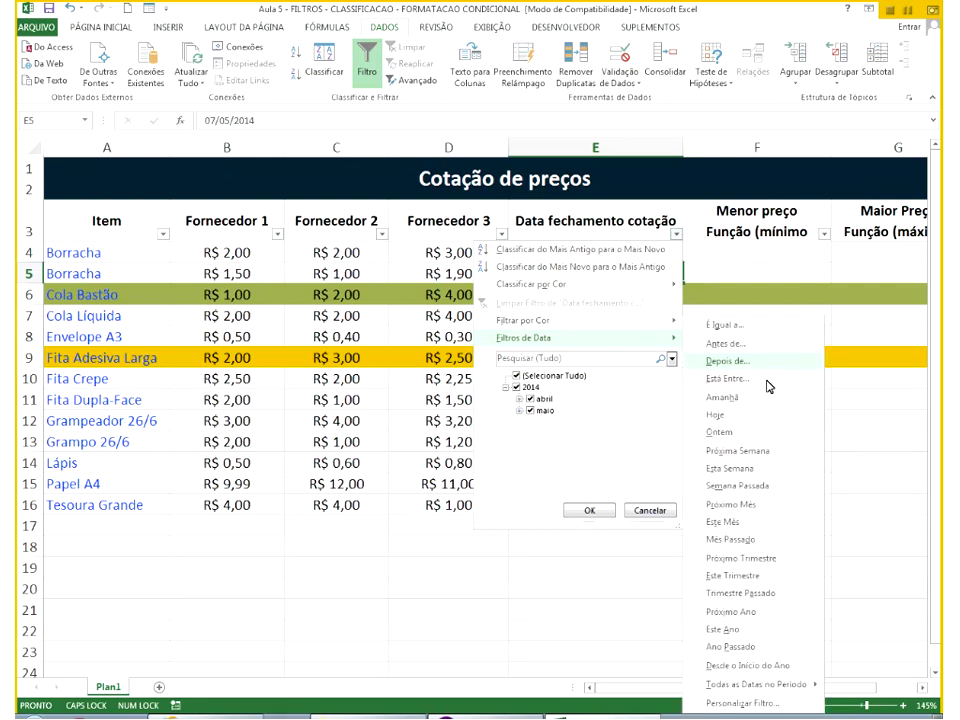
click(767, 380)
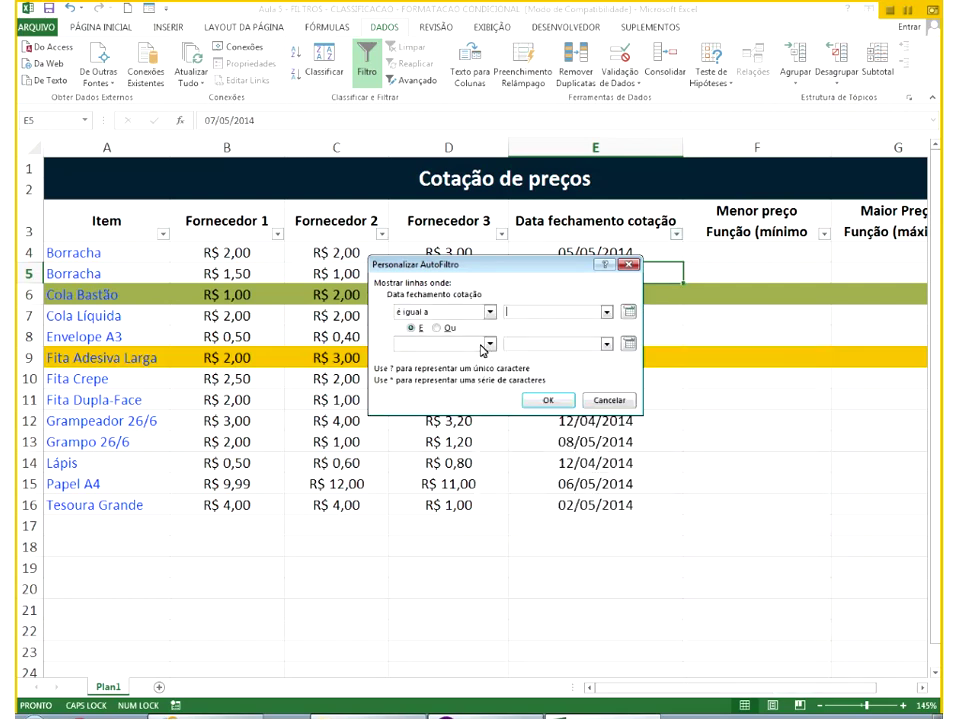
click(490, 311)
click(450, 380)
click(606, 311)
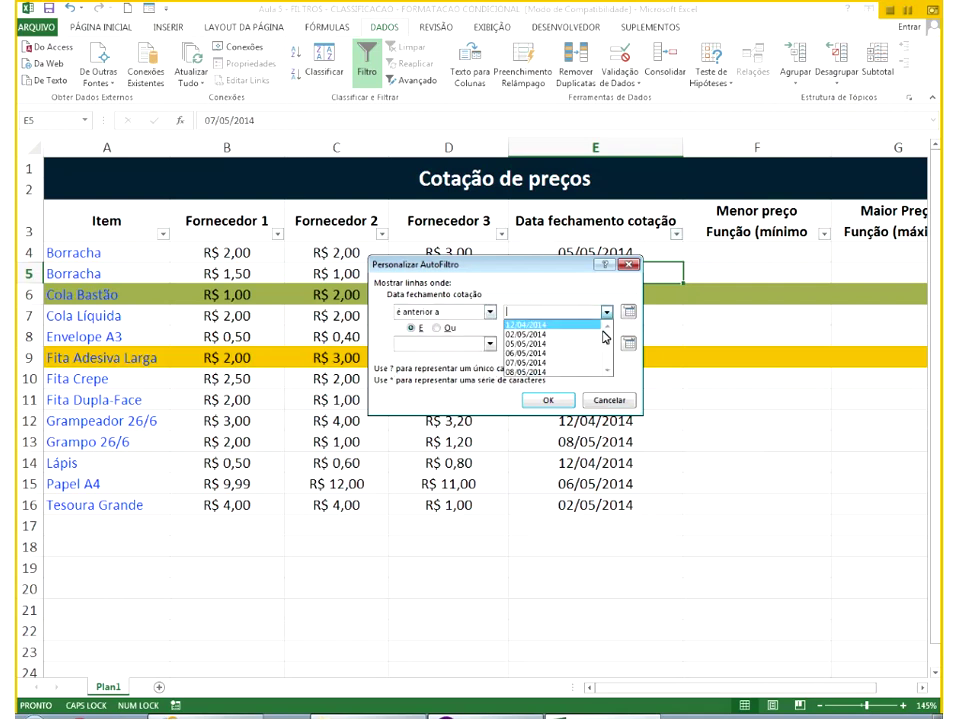
click(503, 348)
Add the second condition "é posterior a" 02/05/2014, joined by E, and apply the custom date filter.
click(490, 343)
click(450, 384)
click(606, 343)
click(553, 357)
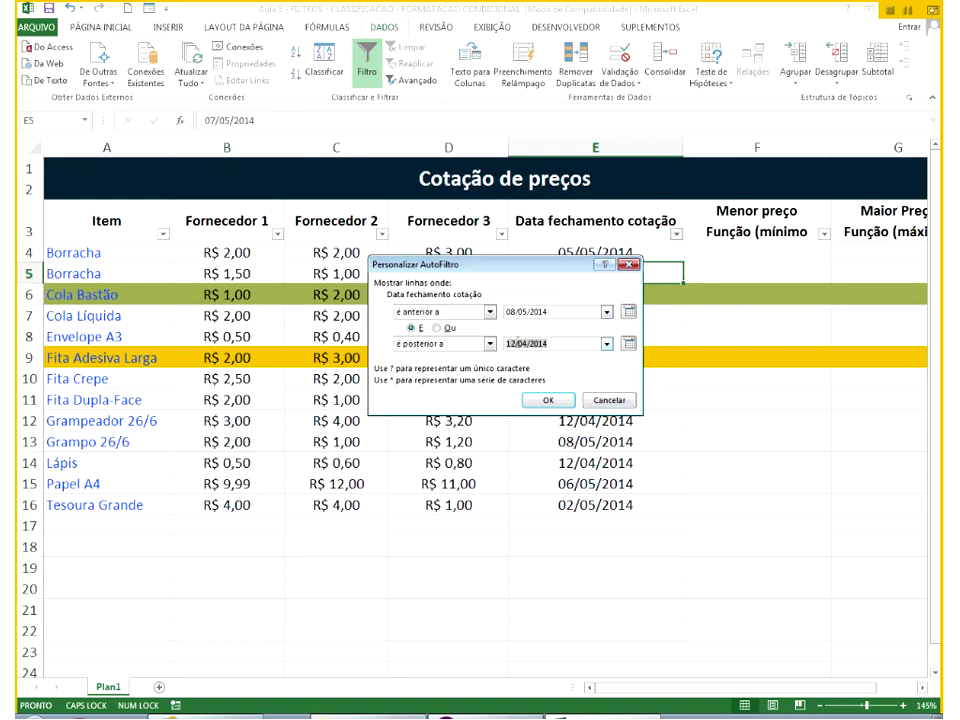
text(02)
drag(518, 343, 593, 433)
key(Left)
key(Left)
key(BackSpace)
text(5)
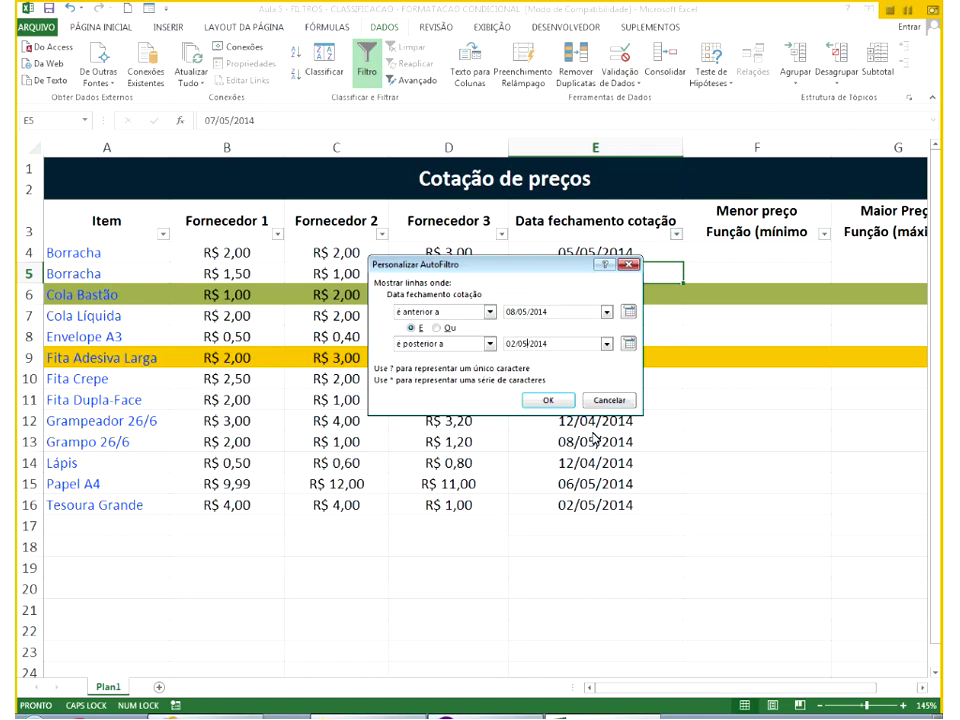
click(551, 399)
click(586, 252)
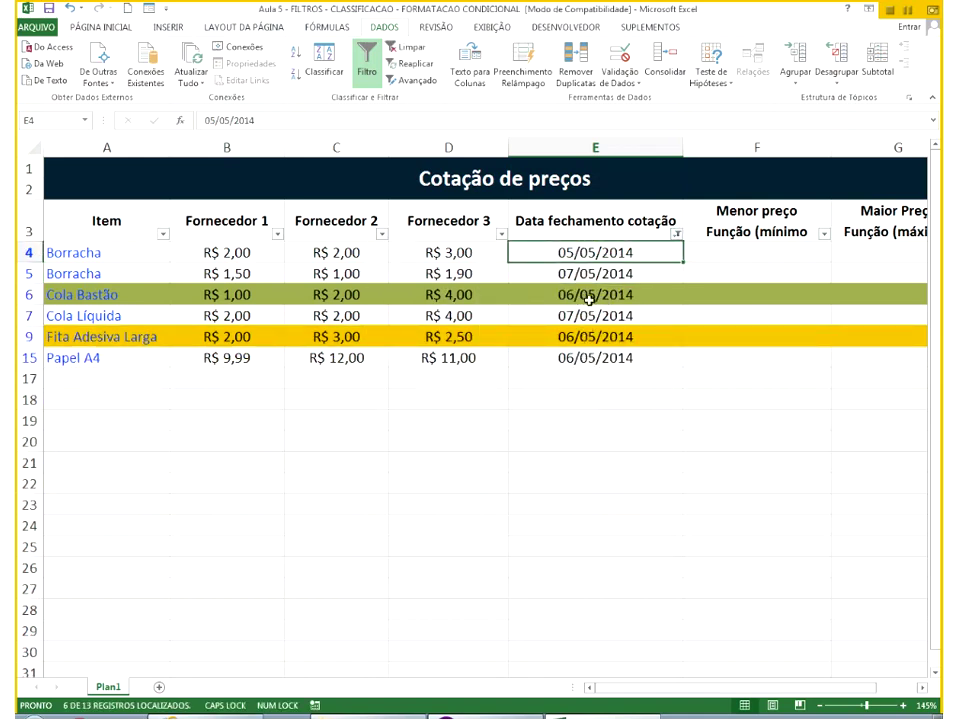
Reopen the custom filter of Data fechamento cotação to review its two conditions beside the filtered dates, and leave it without changes.
click(677, 233)
mouse_move(647, 336)
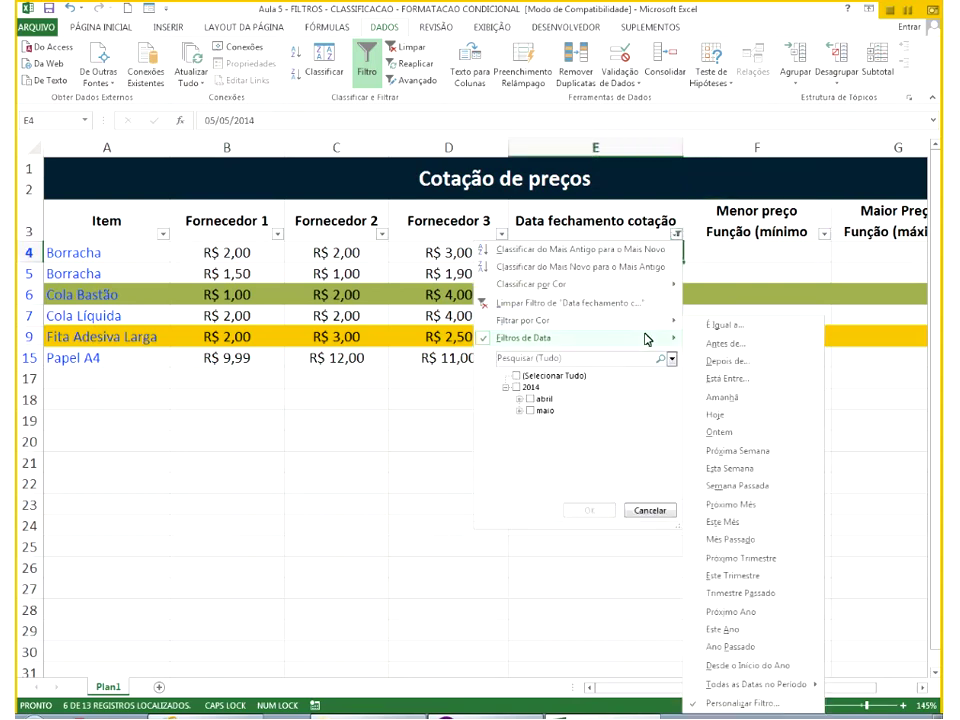
click(728, 704)
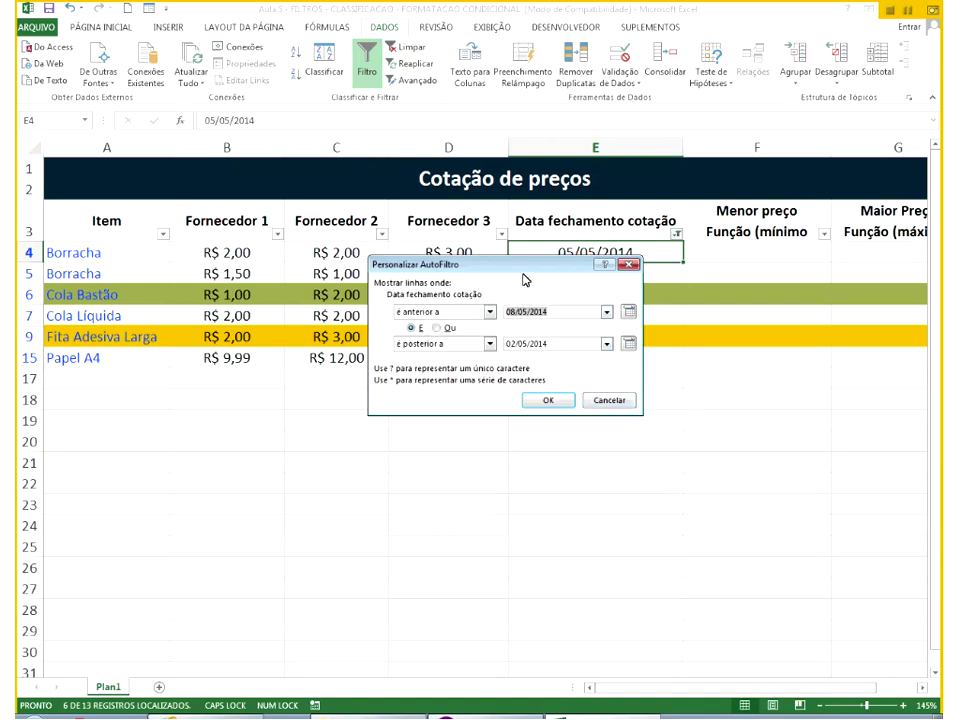
drag(478, 341, 467, 361)
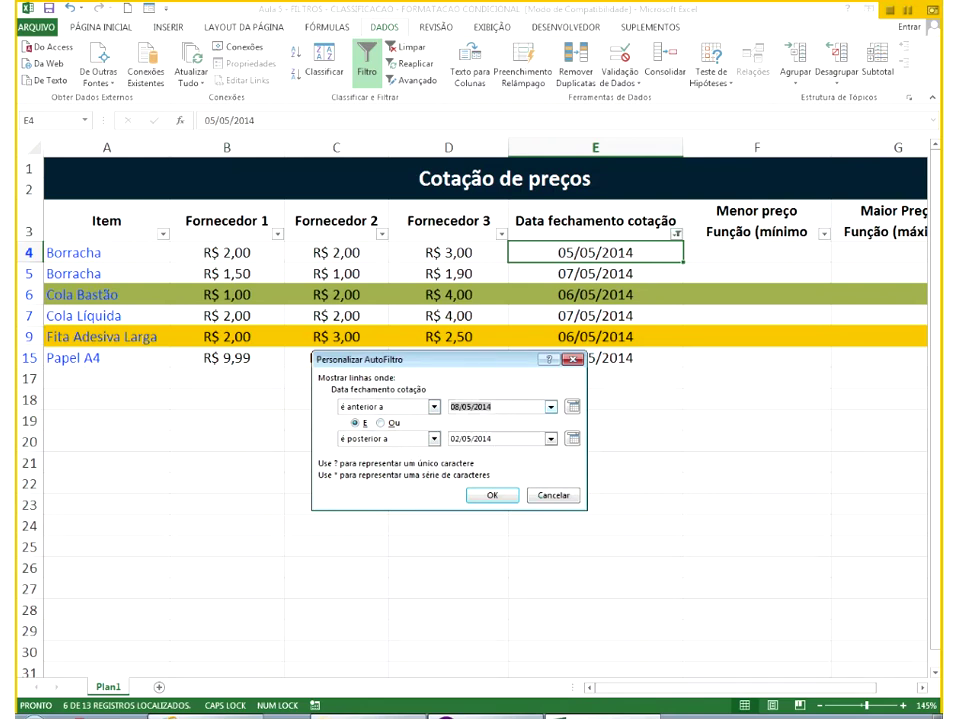
drag(511, 360, 437, 372)
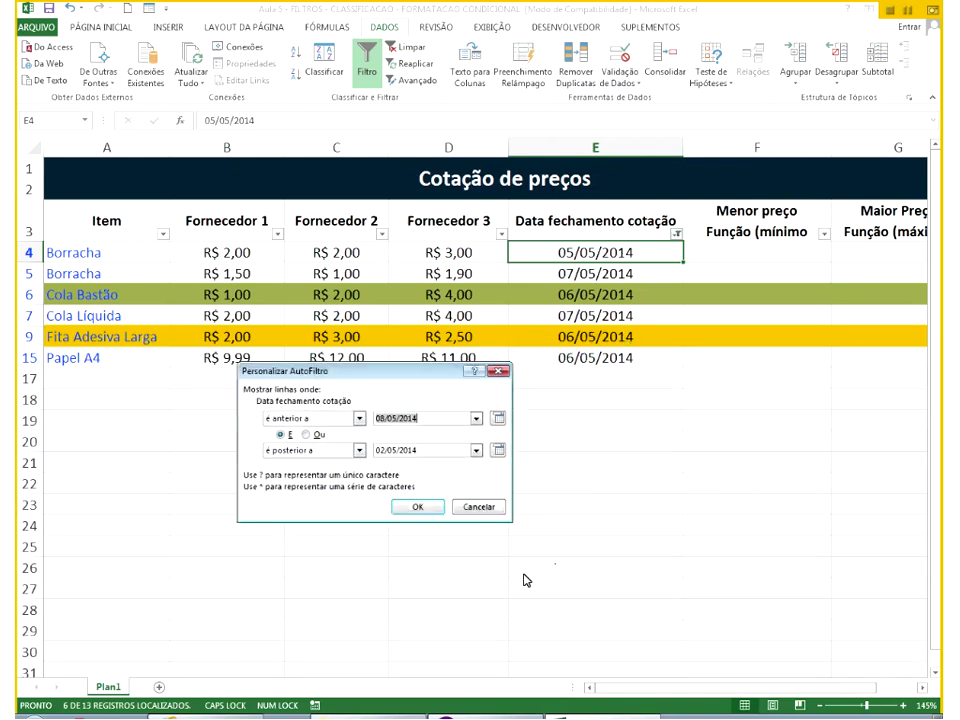
click(460, 508)
Clear the date filter from the table and check the year and month list of Data fechamento cotação.
click(677, 233)
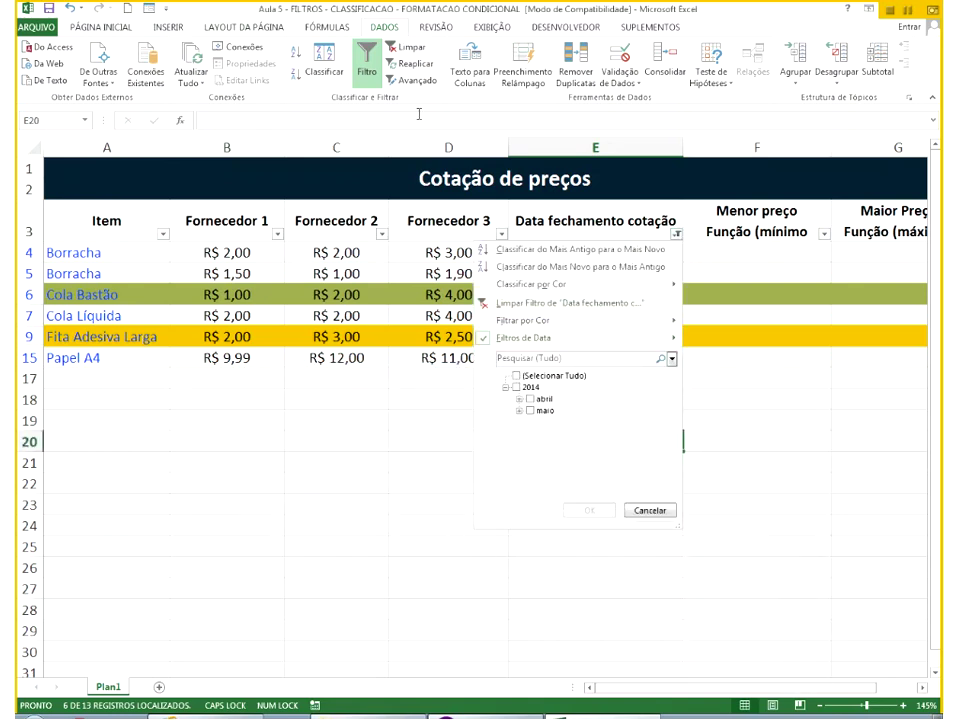
click(417, 54)
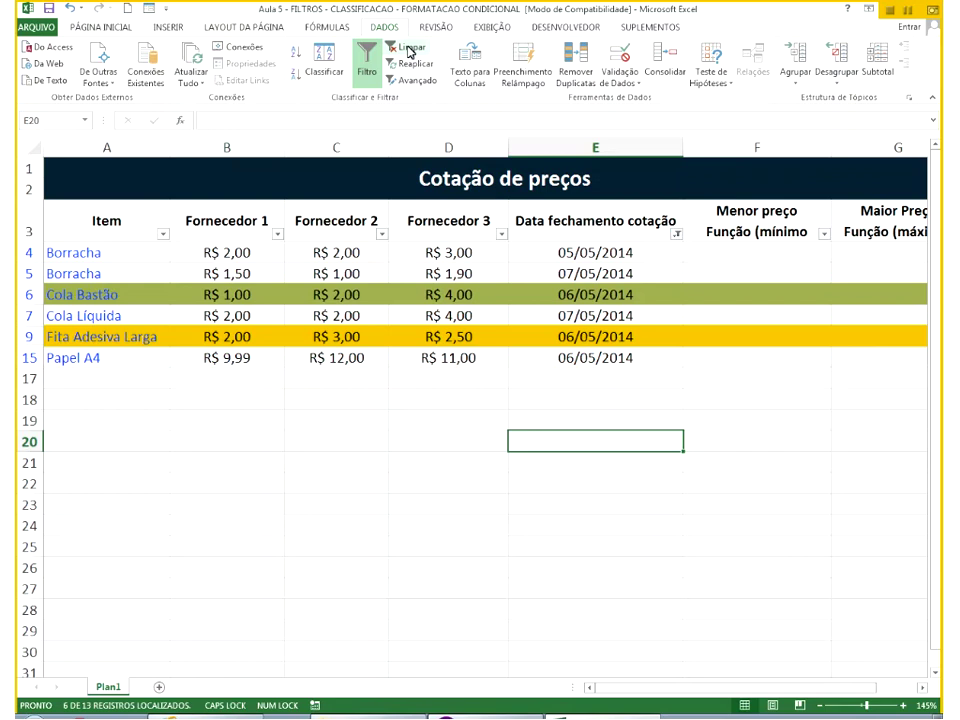
click(409, 50)
click(676, 234)
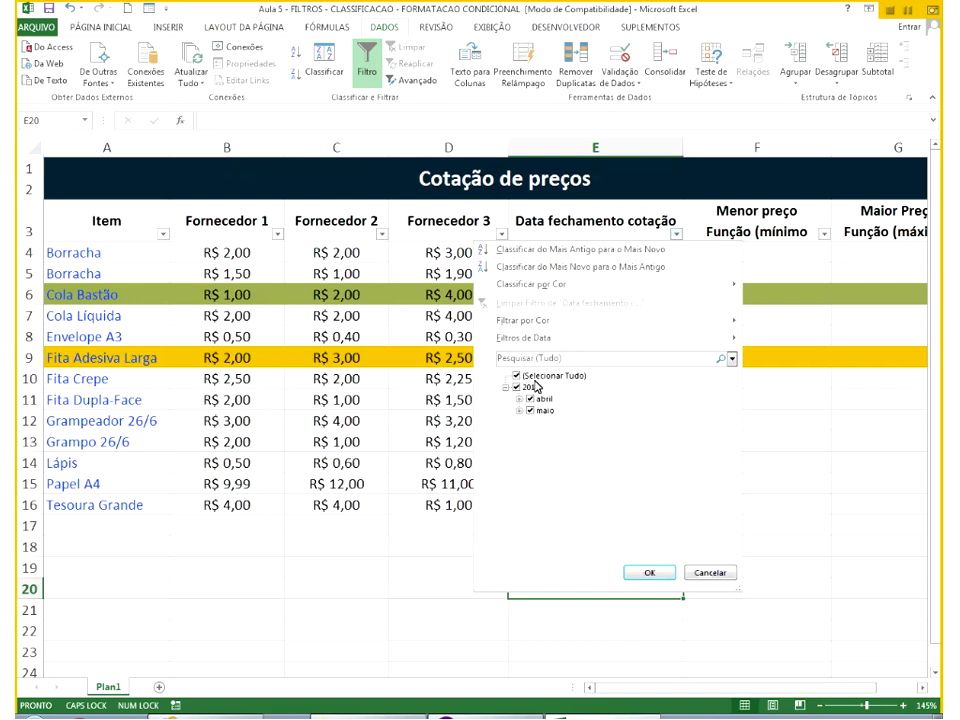
key(Escape)
Set the closing date of Grampo 26/6 to 08/05/2013 and that of Papel A4 to 05/05/2013.
click(569, 443)
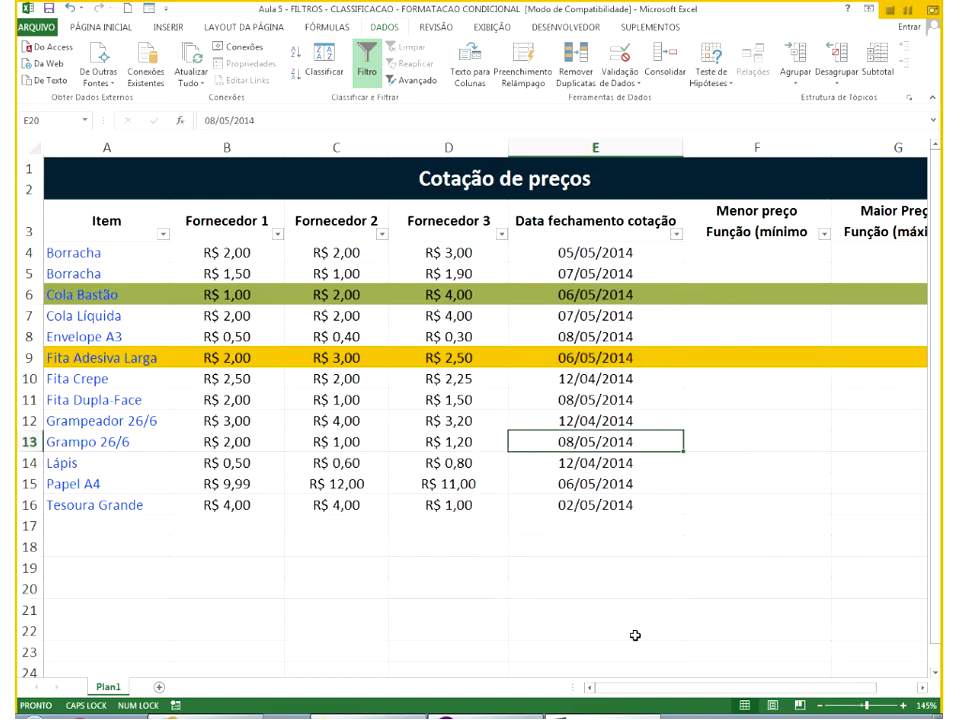
text(8/05/2)
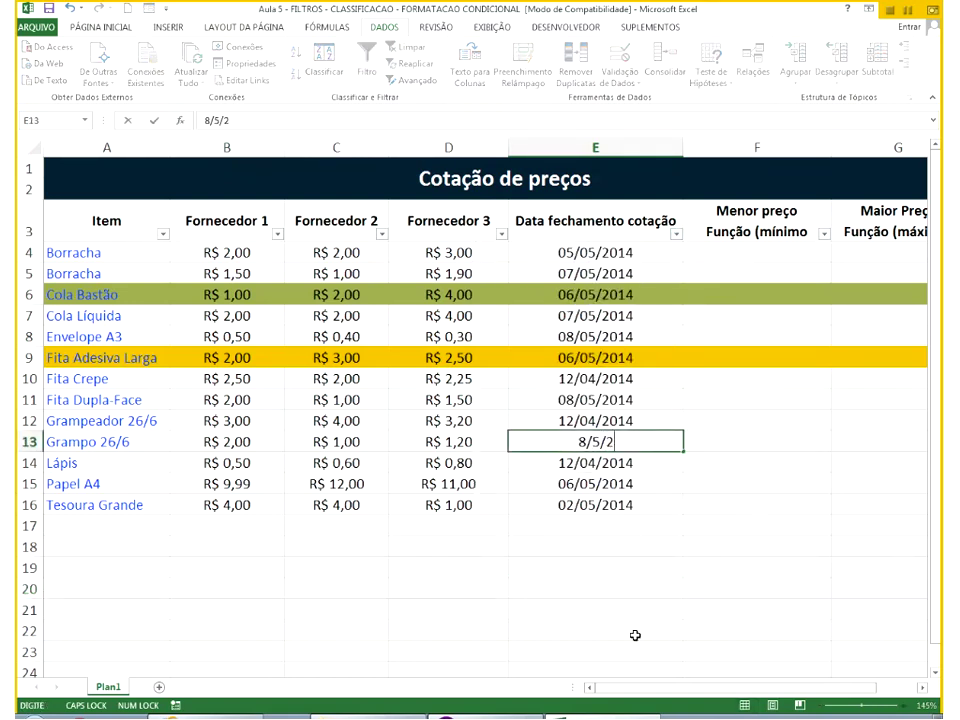
text(013)
key(Return)
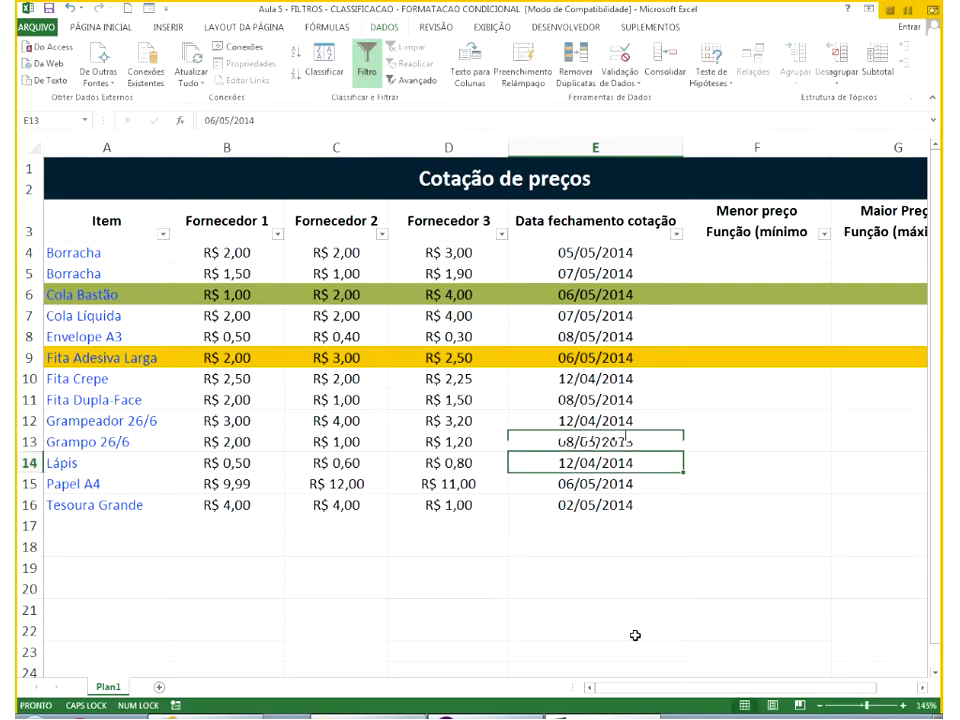
key(Down)
text(5/05/2013)
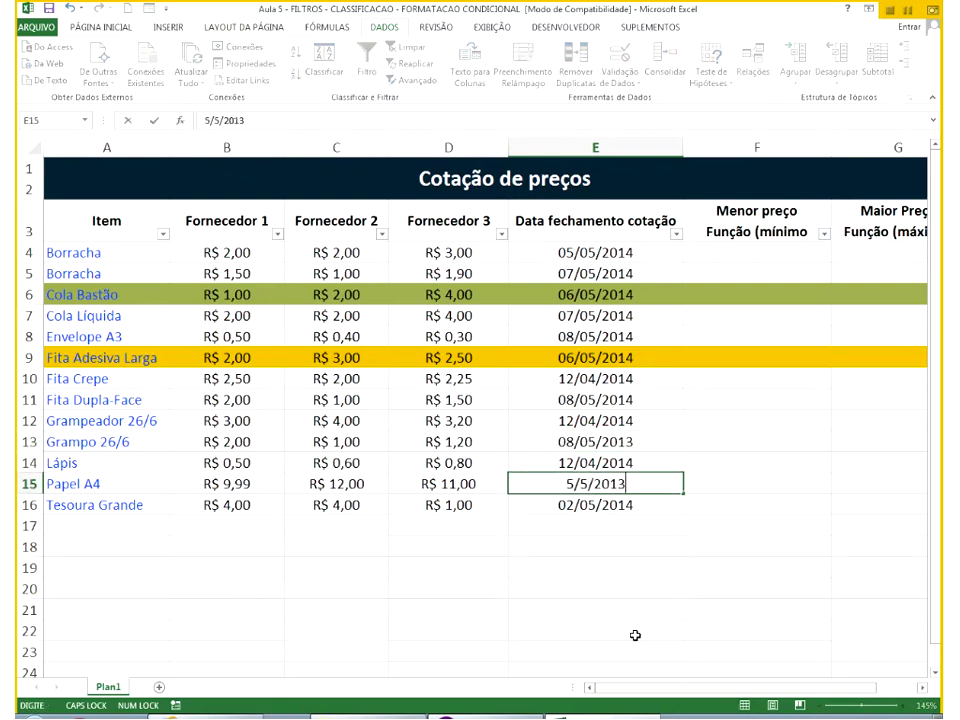
key(Return)
Set the closing date of Fita Adesiva Larga to 06/05/2012 and that of Envelope A3 to 08/05/2012.
key(Up)
key(Up)
key(Up)
key(Up)
key(Up)
key(Up)
key(Up)
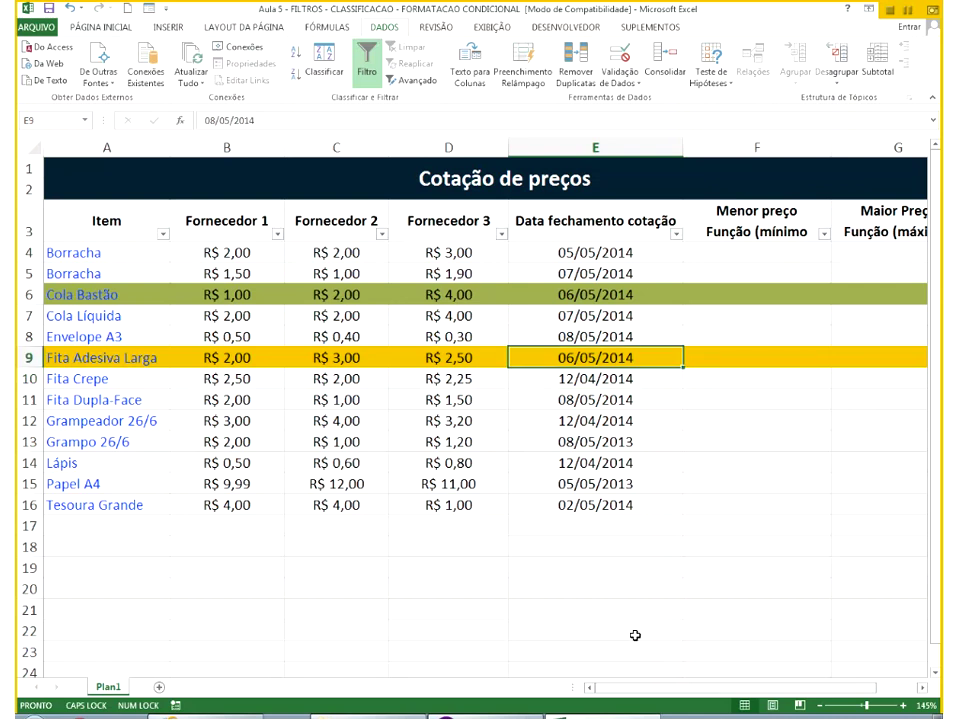
key(BackSpace)
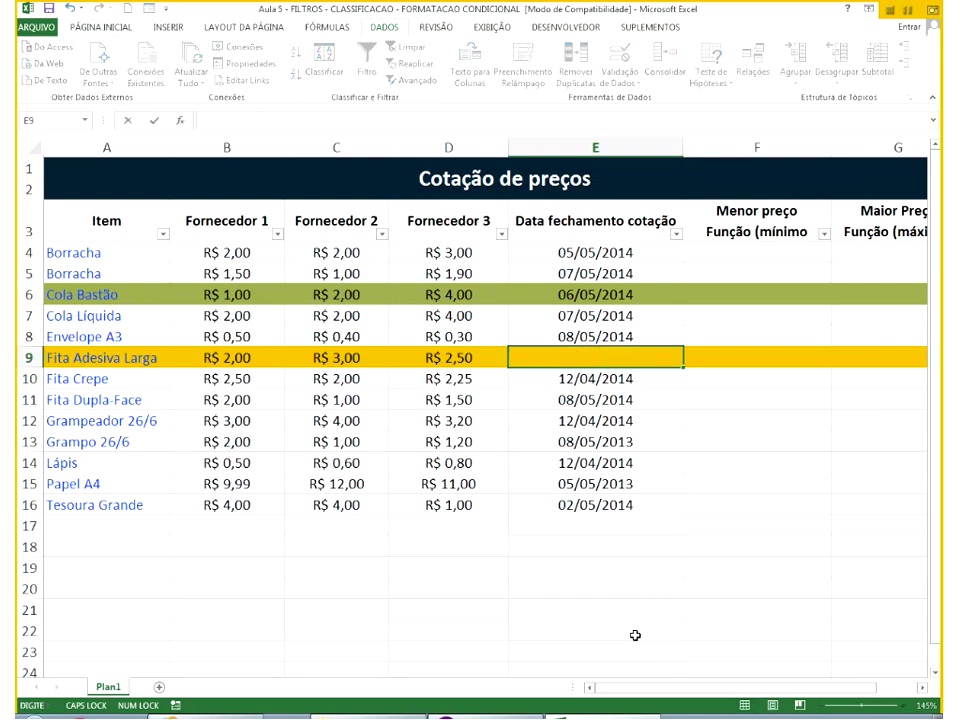
text(6/05/2012)
key(Return)
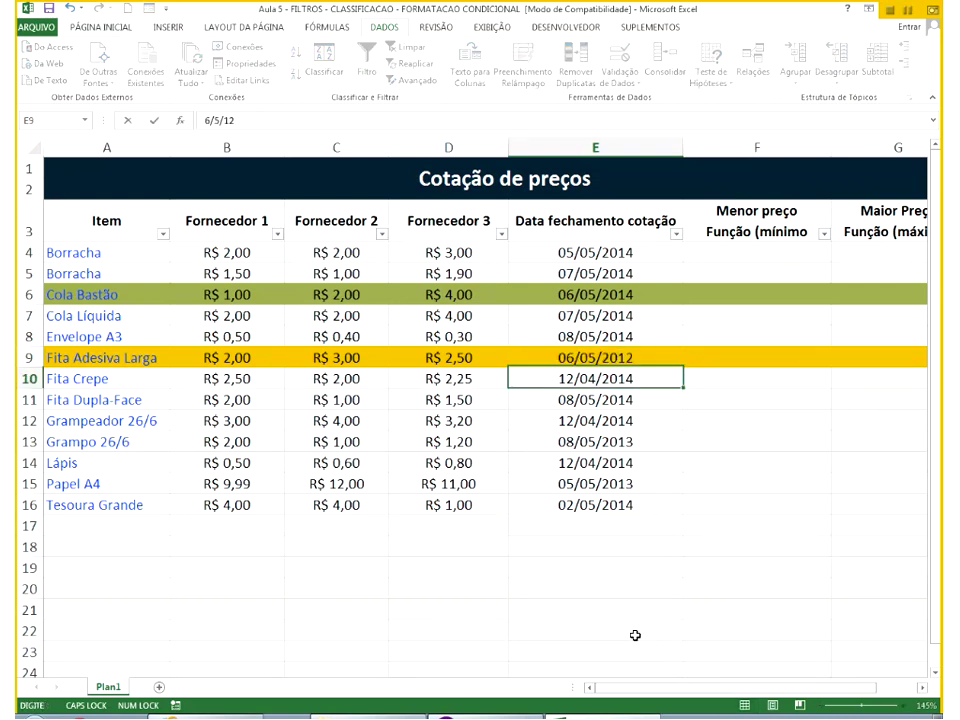
key(Up)
key(Up)
text(8/5/12)
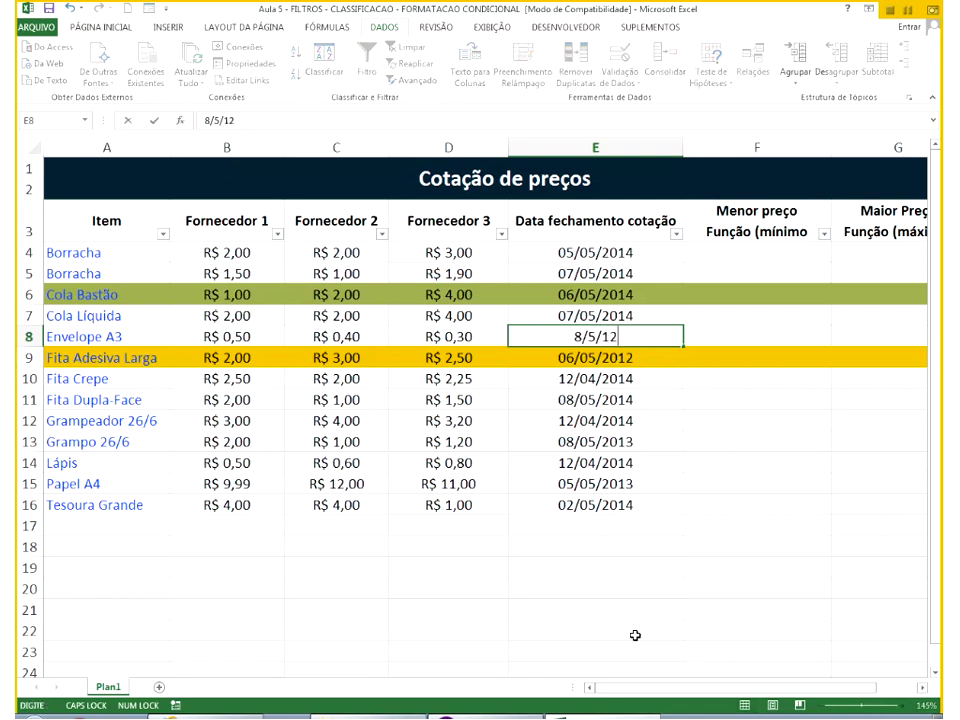
key(Return)
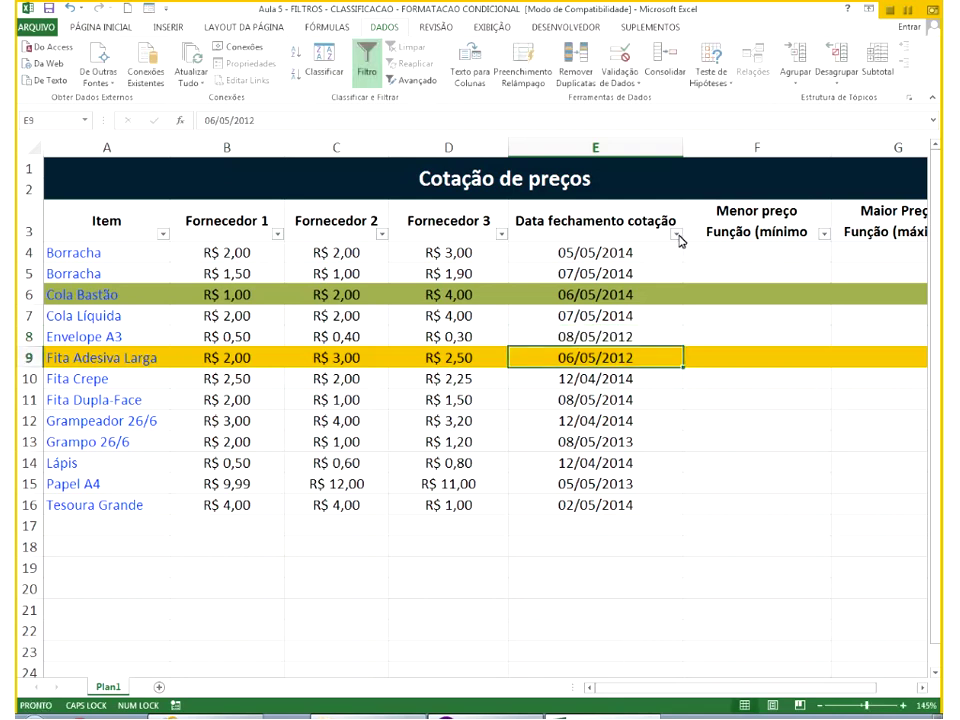
Filter Data fechamento cotação by its date list to only day 05 of maio 2013, and undo the filter.
click(676, 233)
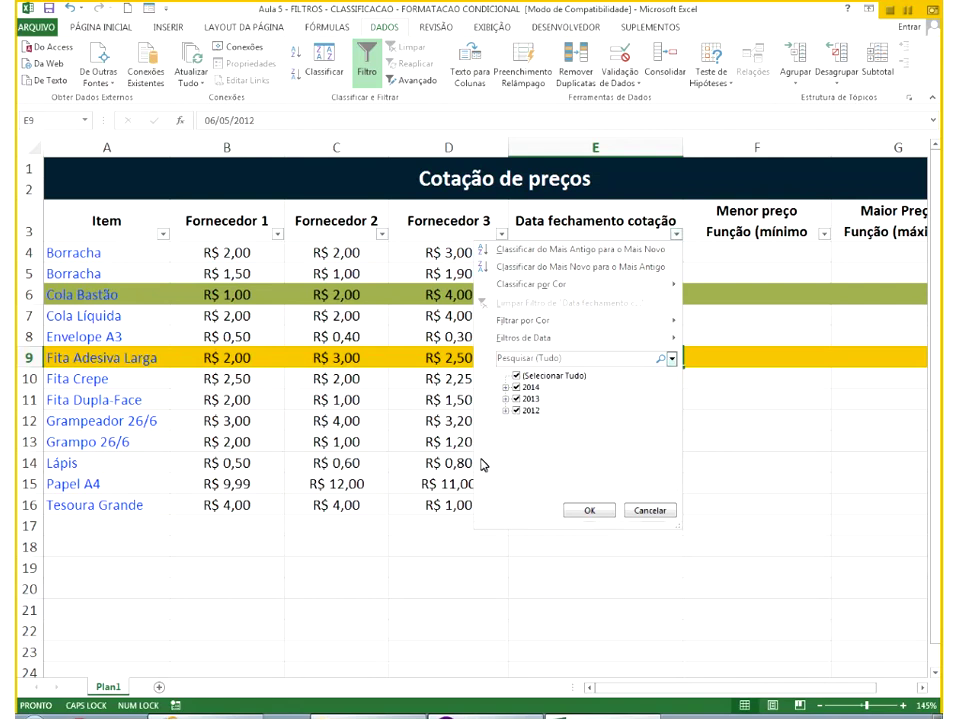
click(506, 398)
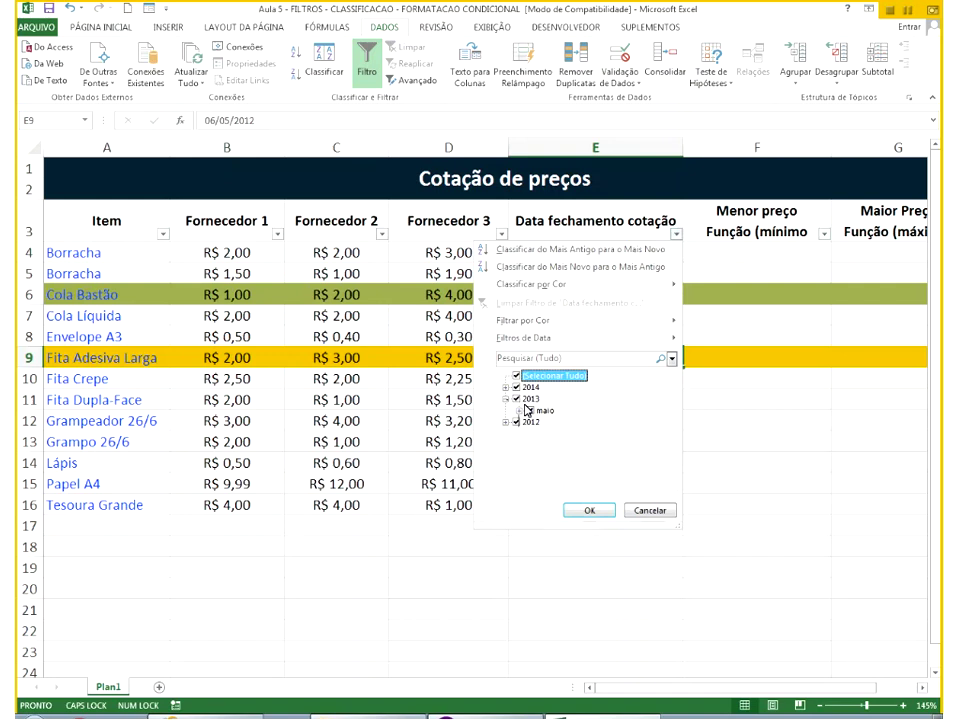
click(520, 410)
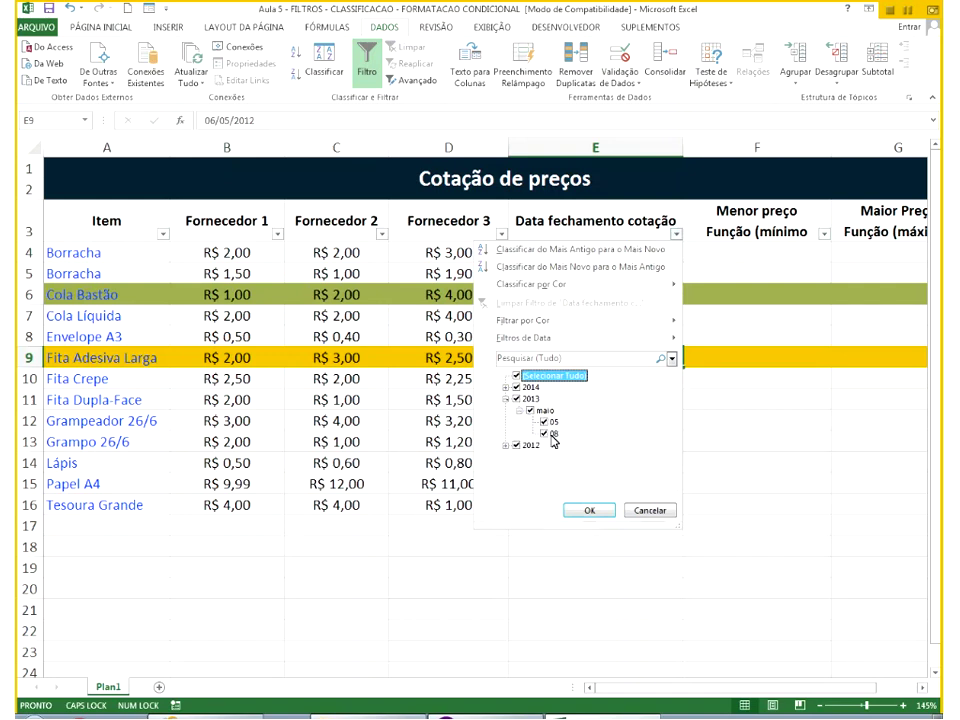
click(544, 434)
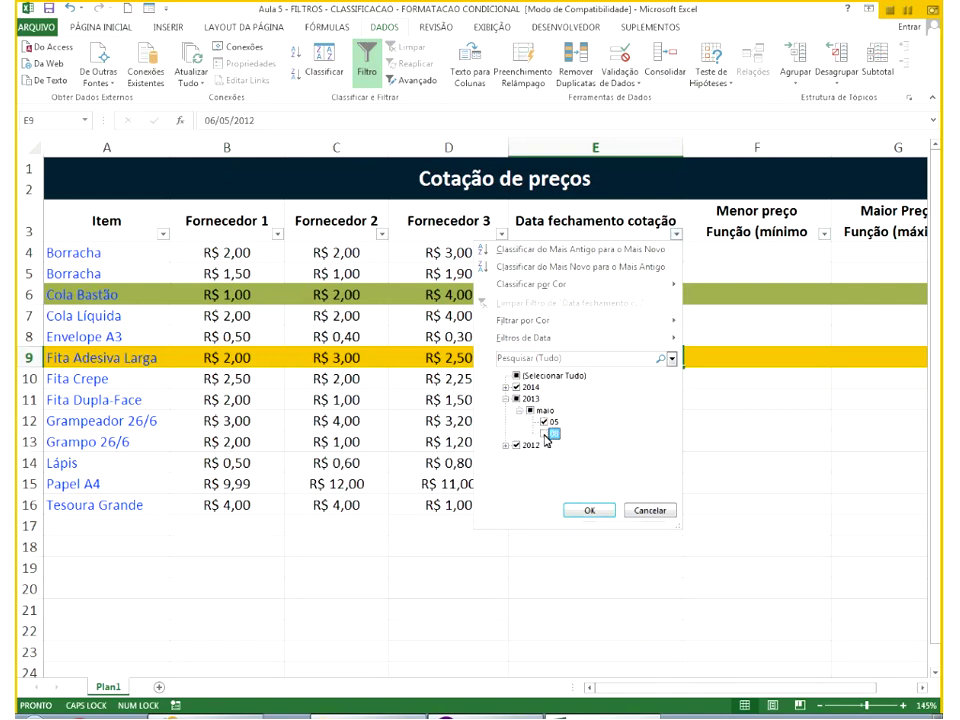
click(517, 445)
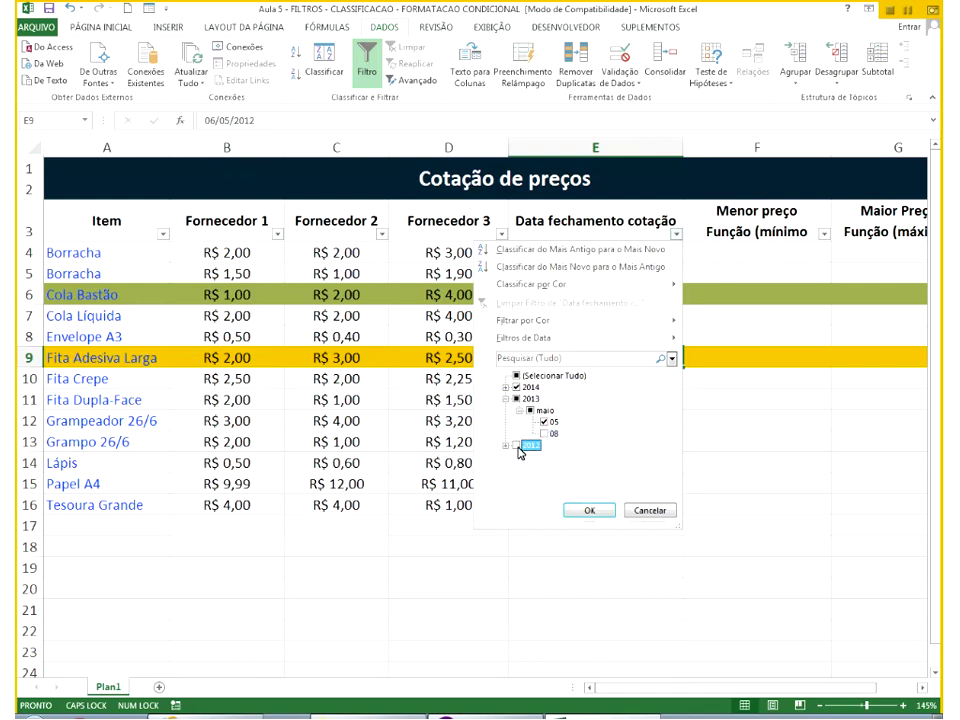
click(517, 388)
click(586, 510)
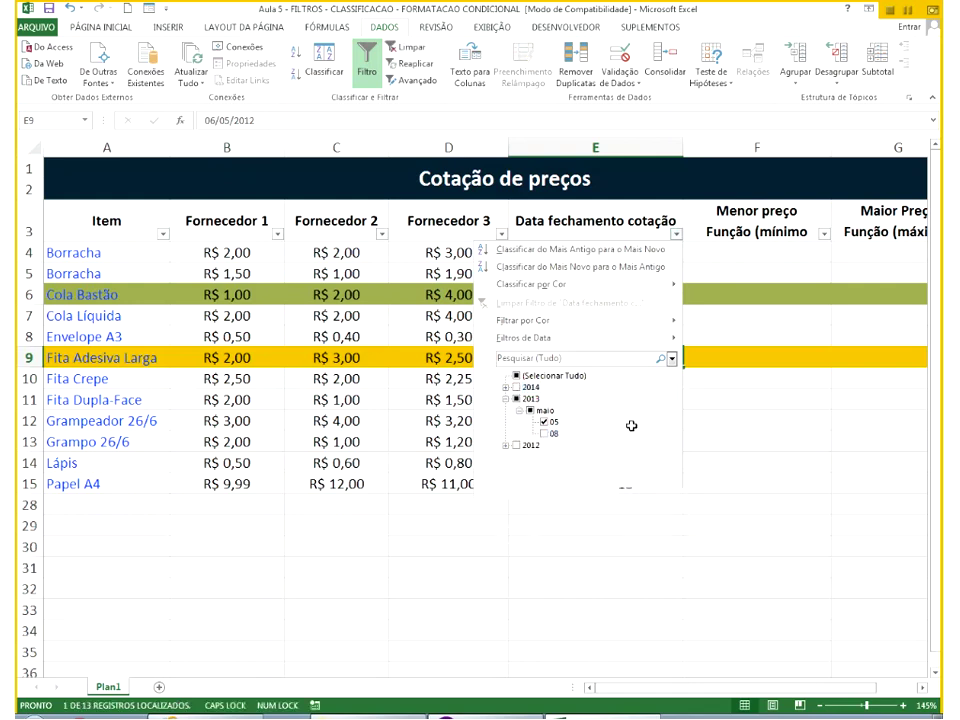
key(ctrl+z)
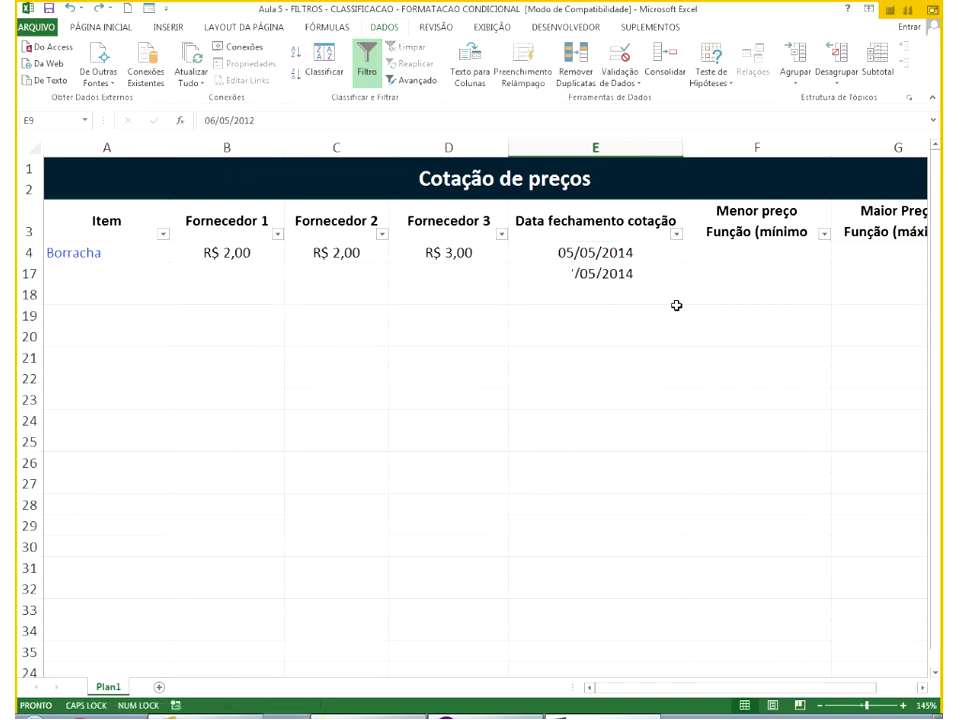
Filter Data fechamento cotação by its date list to only day 08 of maio 2014, and clear the filter.
click(676, 233)
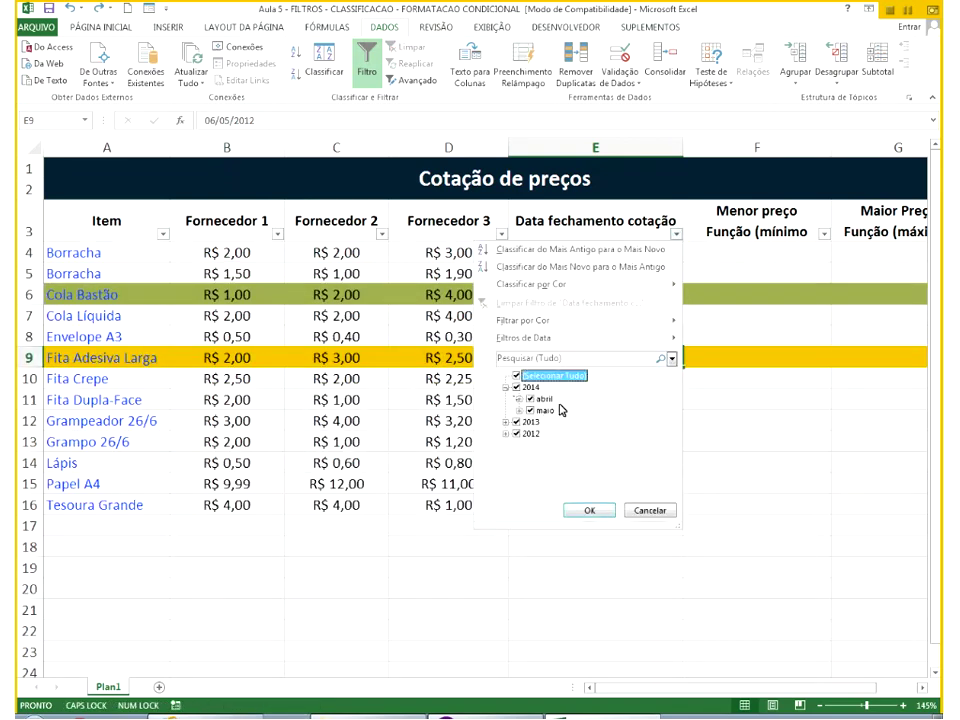
click(529, 399)
click(519, 410)
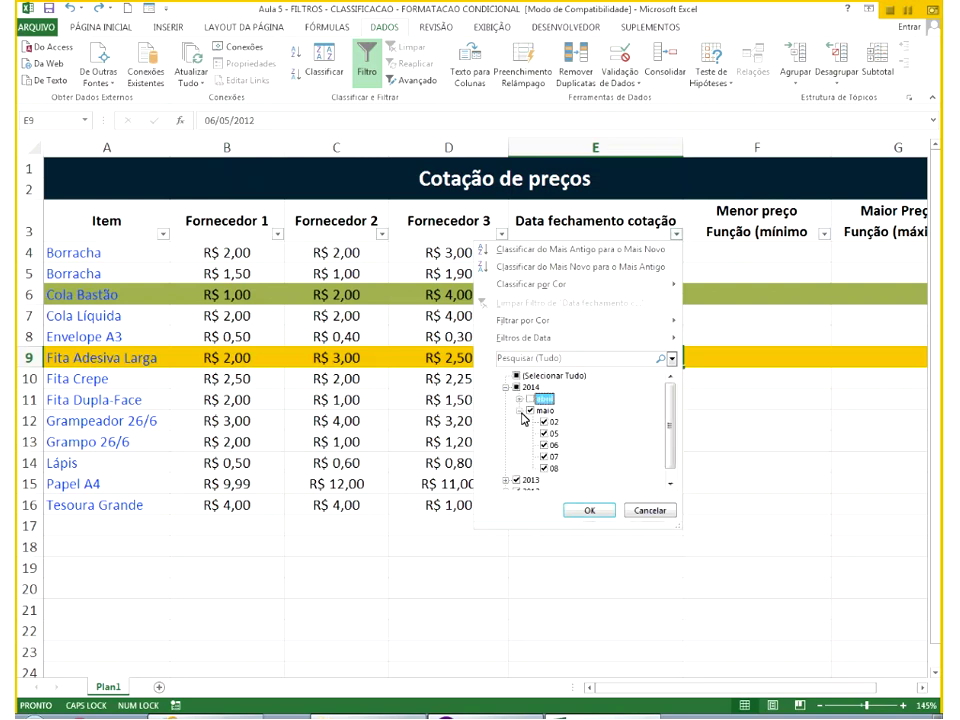
click(544, 468)
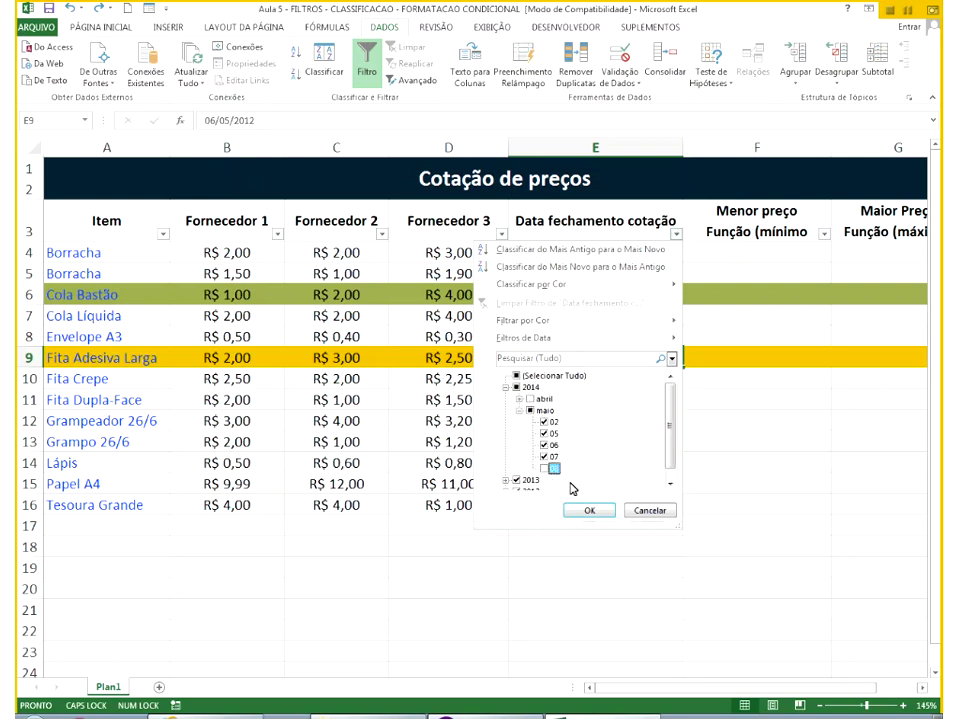
click(548, 468)
click(548, 456)
click(546, 423)
click(547, 434)
click(516, 479)
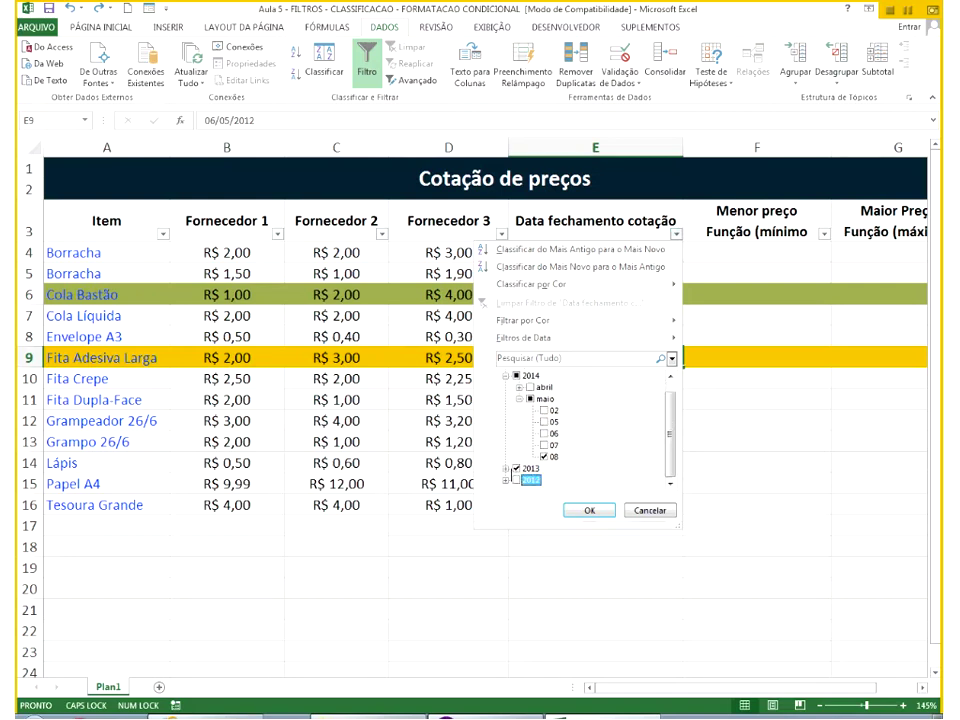
click(590, 510)
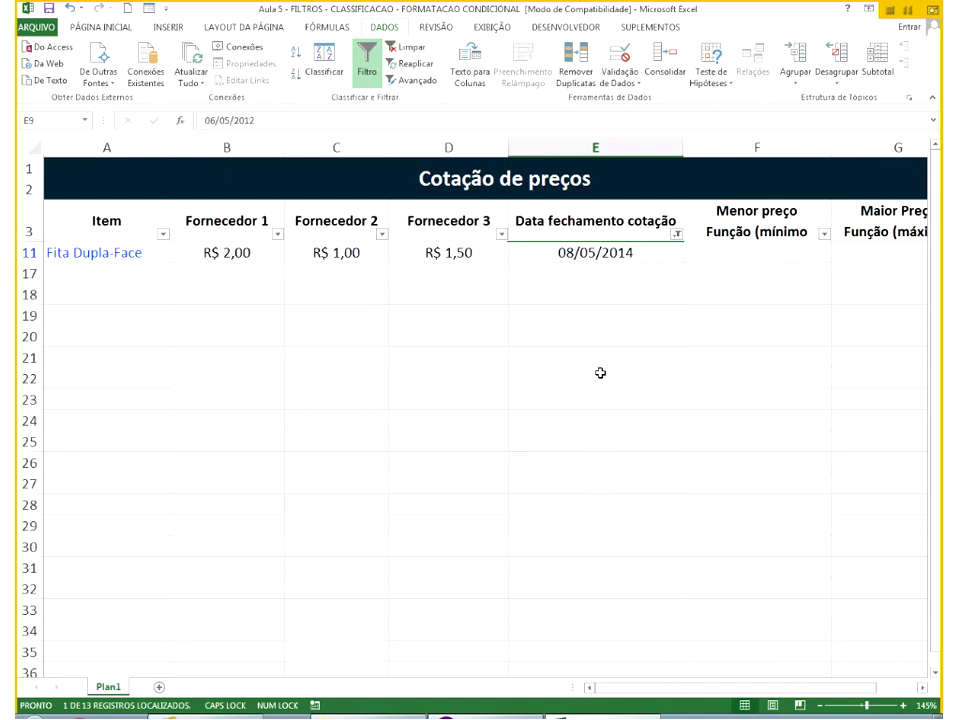
click(406, 47)
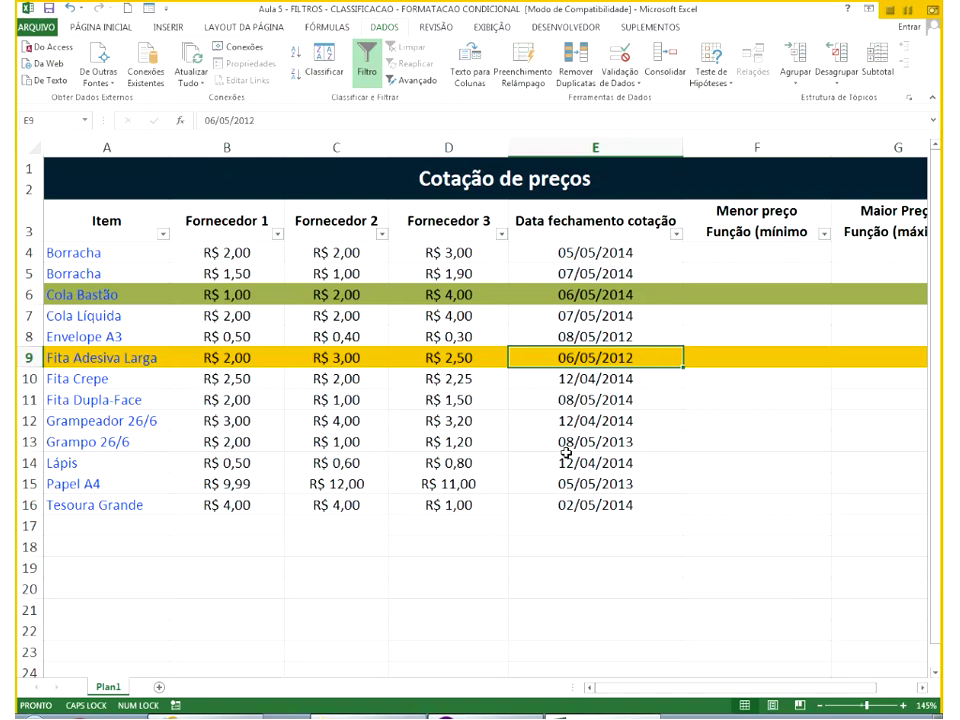
Copy the Item column from its header down to row 17 and add a new worksheet for it.
drag(70, 252, 90, 505)
key(ctrl+c)
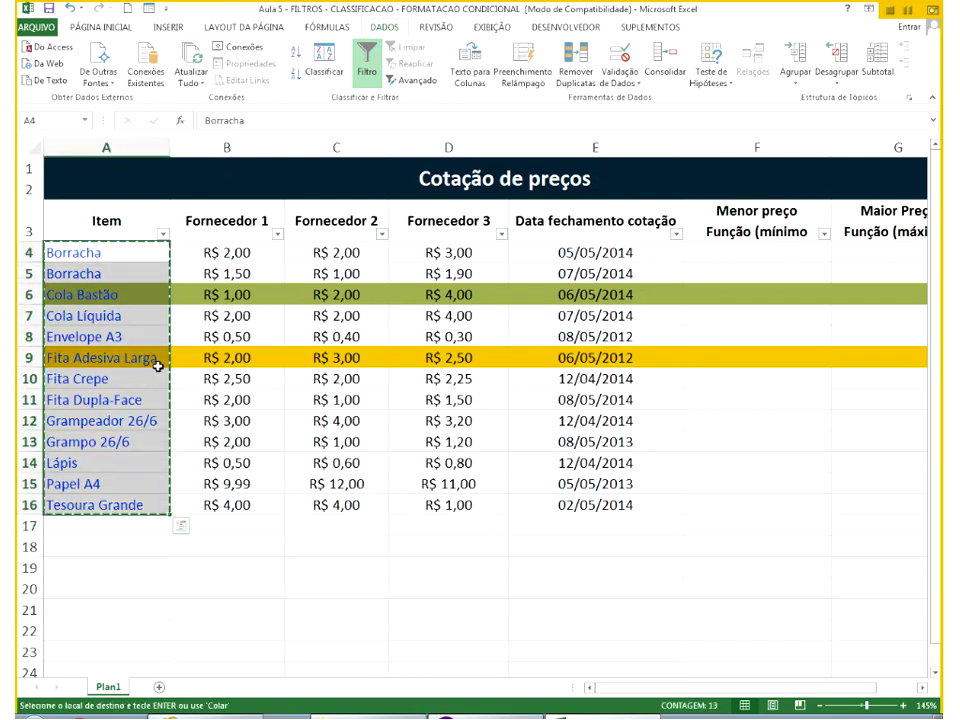
drag(118, 210, 130, 527)
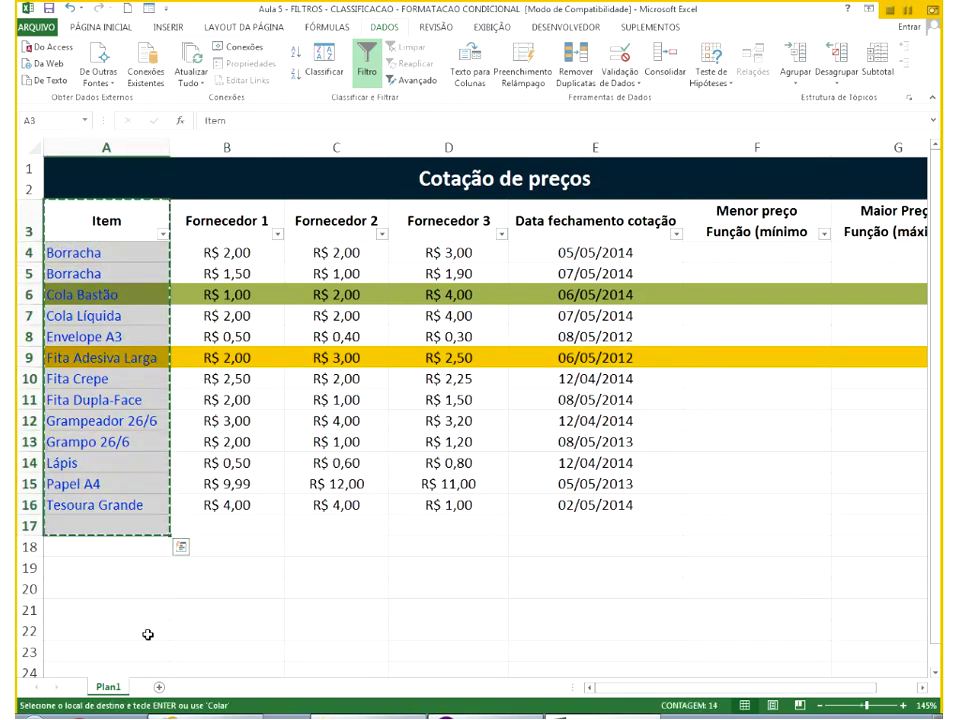
click(158, 687)
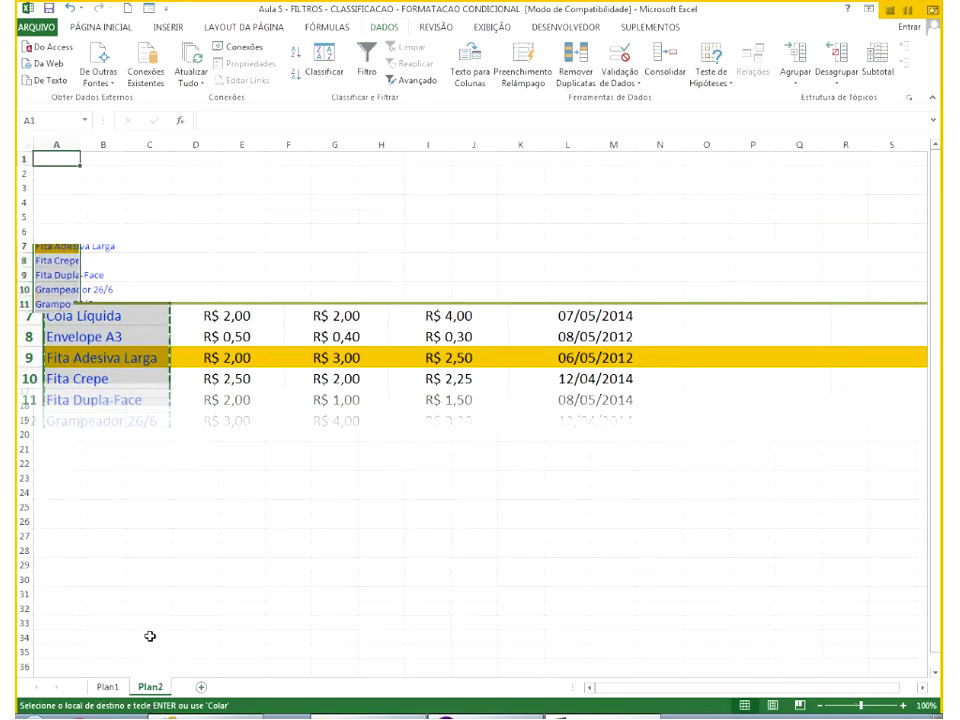
Paste the copied Item column into Plan2 starting at A1 and fit column A to its contents.
key(ctrl+v)
double_click(84, 145)
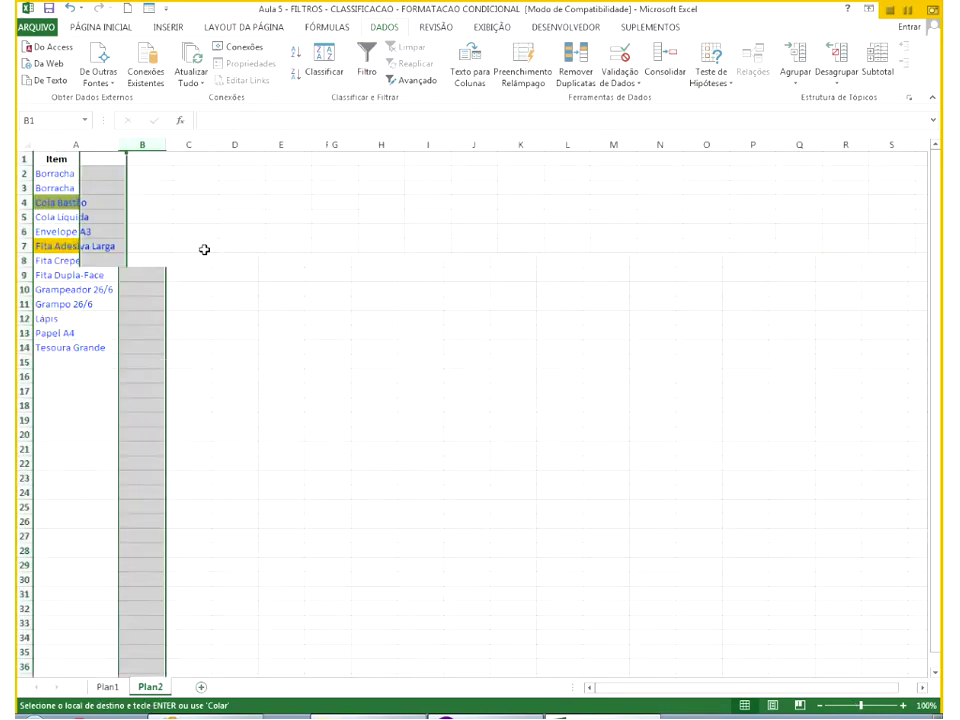
scroll(199, 253, up, 5)
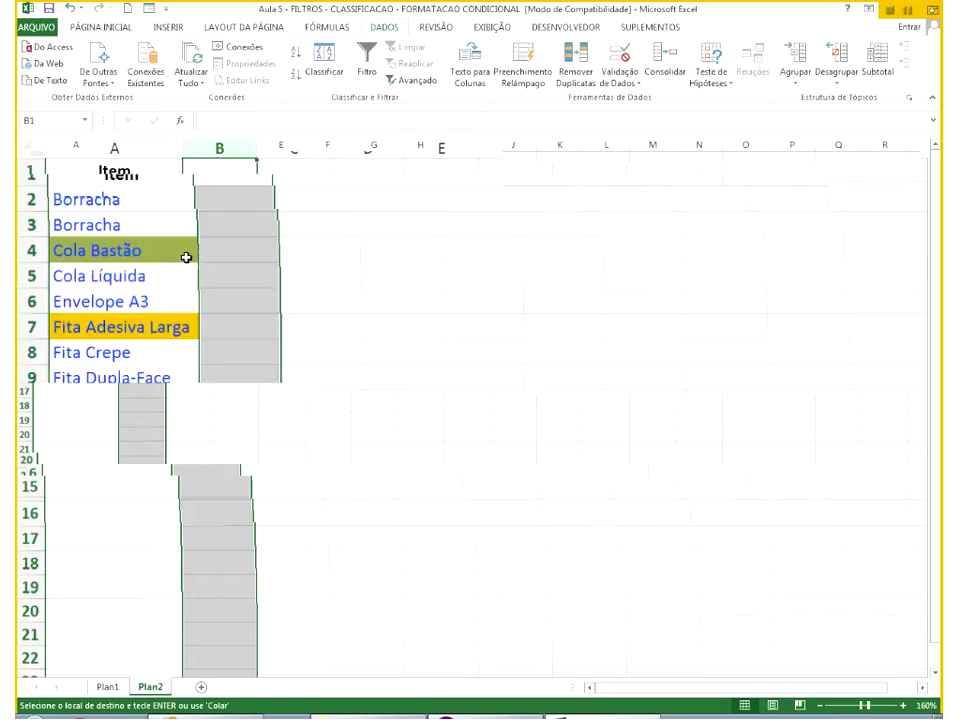
Clear the two Borracha entries in A2 and A3 of Plan2.
click(146, 234)
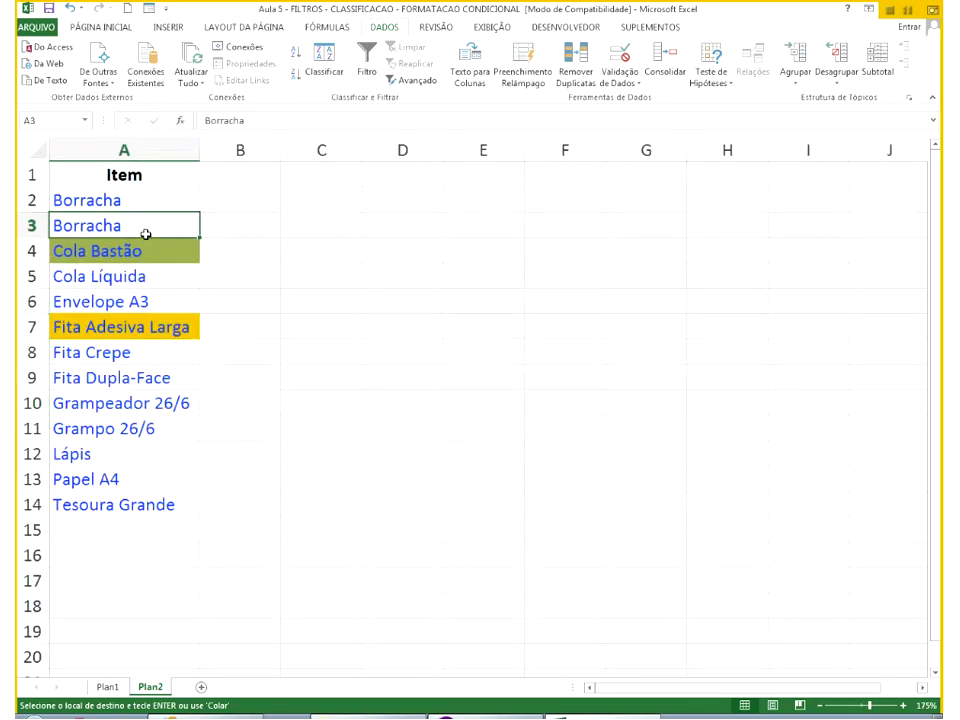
key(Delete)
key(Up)
key(Delete)
Clear the Envelope A3 entry in A6 and the Cola Bastão entry in A4.
key(Down)
key(Down)
key(Down)
key(Down)
key(Up)
key(Up)
key(Up)
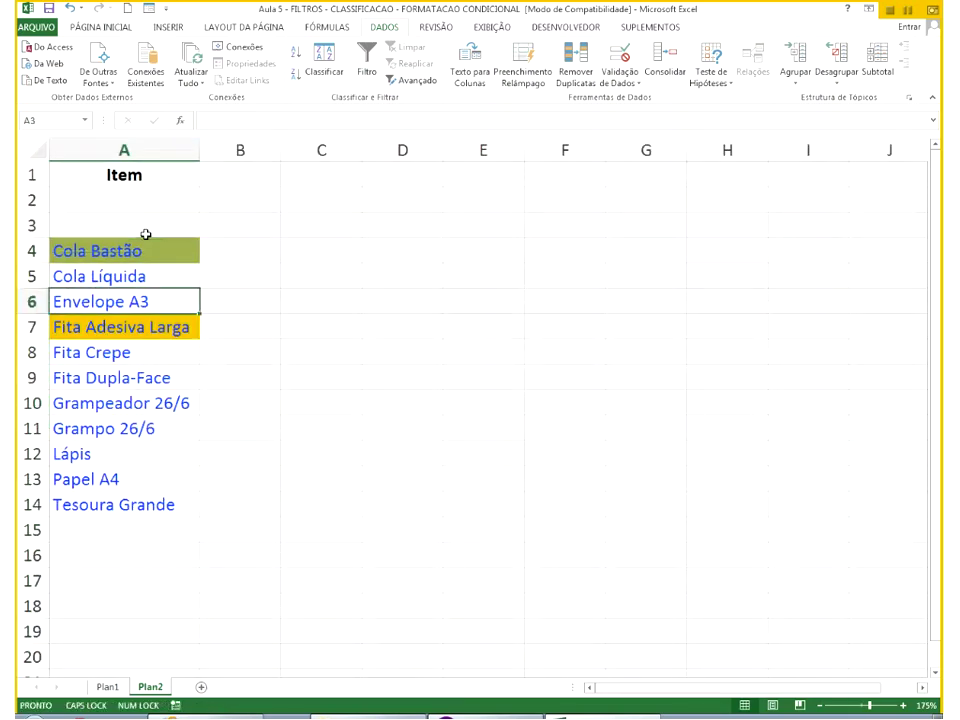
key(Delete)
key(Up)
key(Up)
key(Delete)
Clear the Cola Líquida entry in A5.
key(Down)
key(Down)
key(Down)
key(Down)
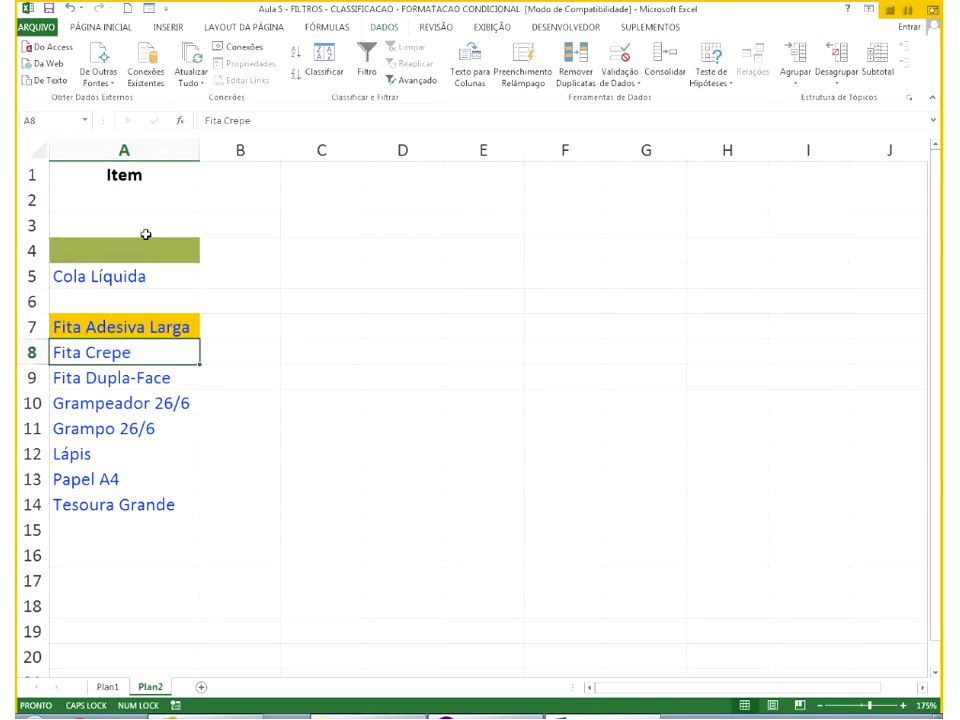
key(Up)
key(Up)
key(Up)
key(Delete)
Clear the Fita Dupla-Face entry in A9.
key(Down)
key(Down)
key(Down)
key(Down)
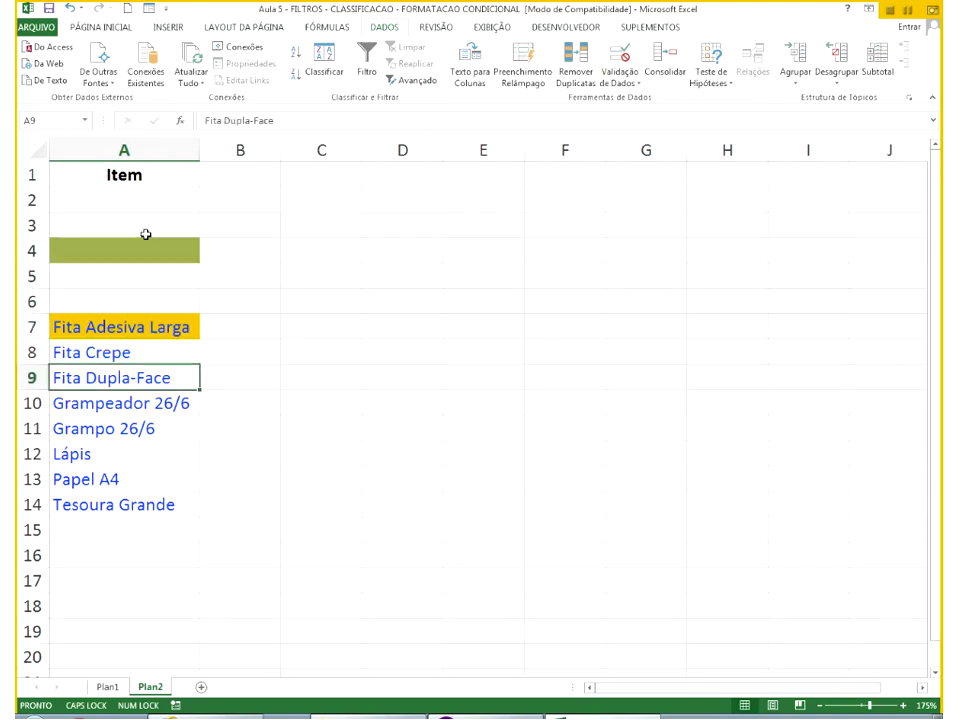
key(Delete)
Clear the Grampeador 26/6 and Grampo 26/6 entries in A10:A11.
key(Up)
key(Up)
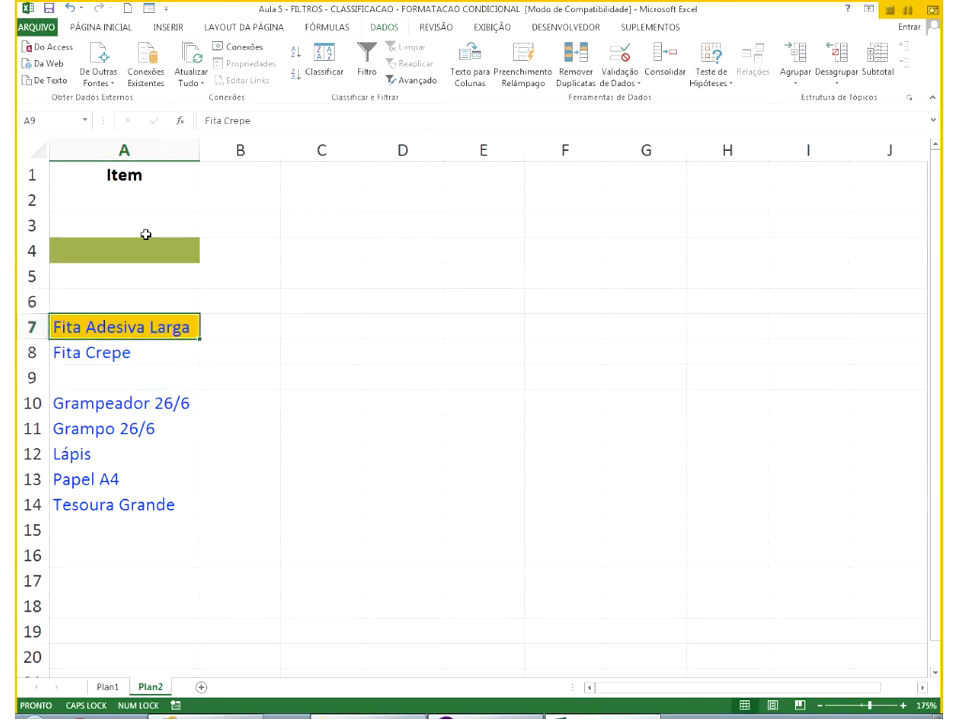
key(Down)
key(Down)
key(Down)
key(Down)
key(Down)
key(Up)
key(shift+Up)
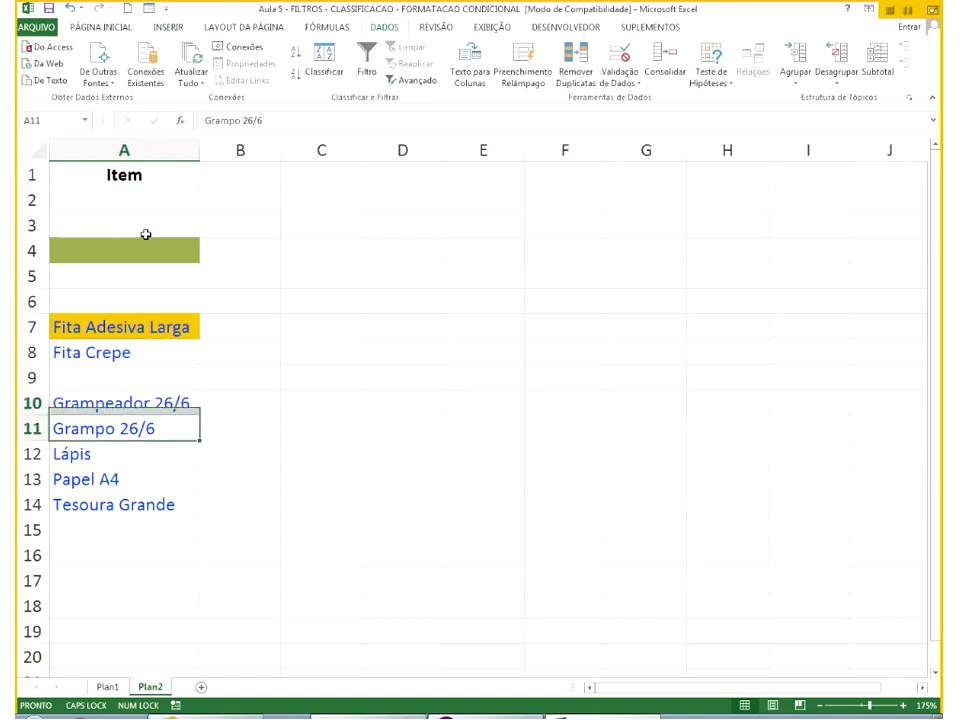
key(Delete)
Clear the Tesoura Grande entry in A14.
key(Down)
key(Down)
key(Down)
key(Delete)
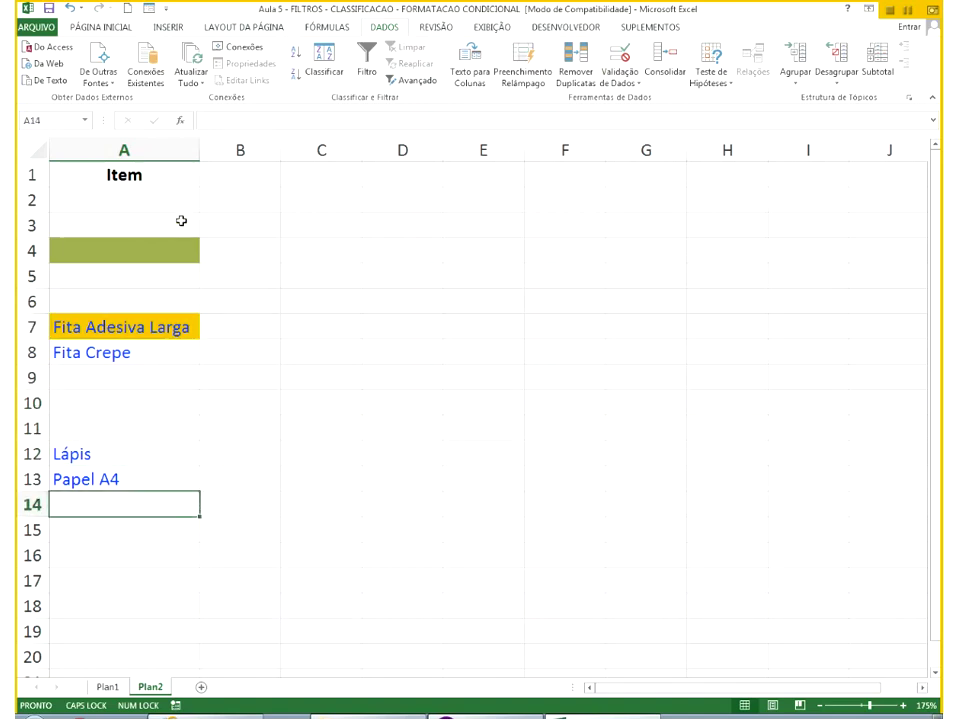
Delete the emptied cells A2:A6 above Fita Adesiva Larga, shifting the remaining cells up.
drag(124, 199, 135, 298)
right_click(122, 285)
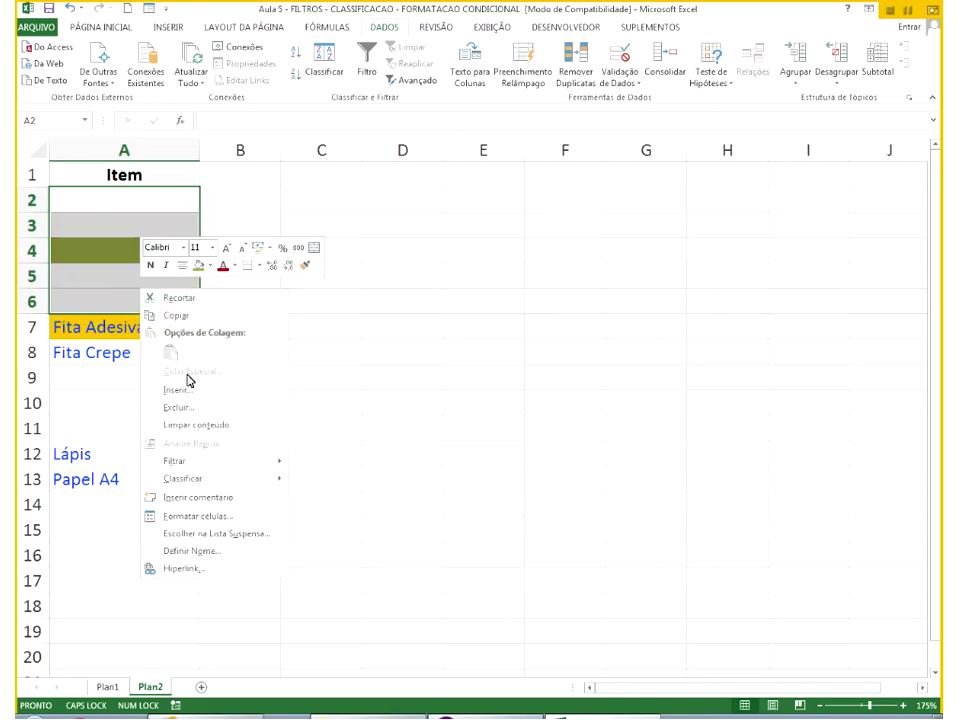
click(180, 408)
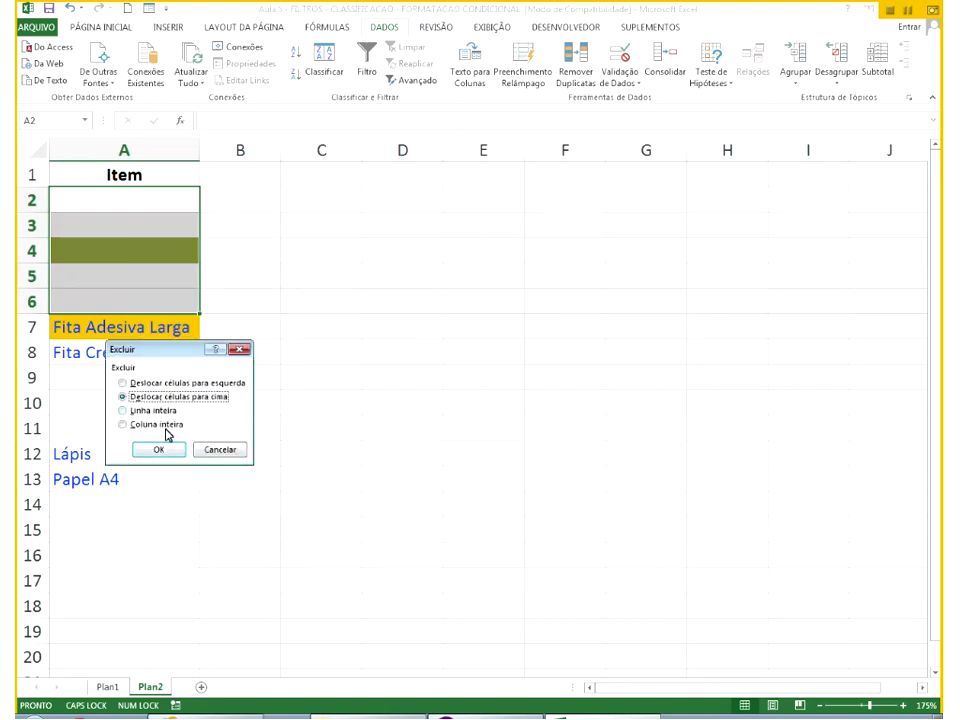
click(160, 449)
Delete the blank cells A4:A6 between Fita Crepe and Lápis, shifting the cells below up.
drag(160, 252, 154, 283)
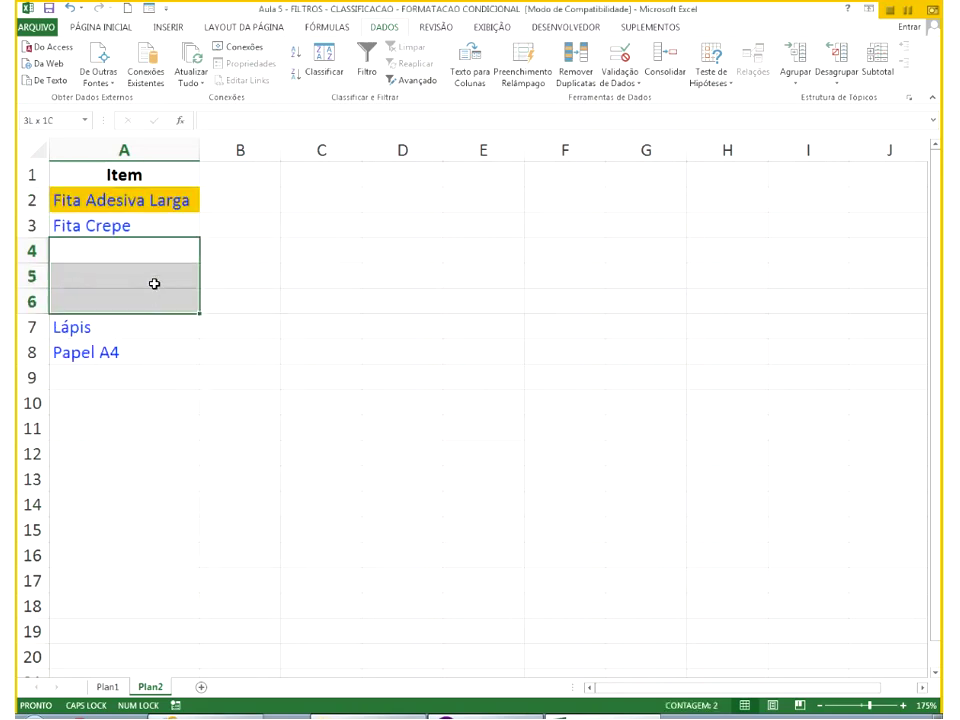
right_click(155, 280)
click(185, 401)
click(172, 436)
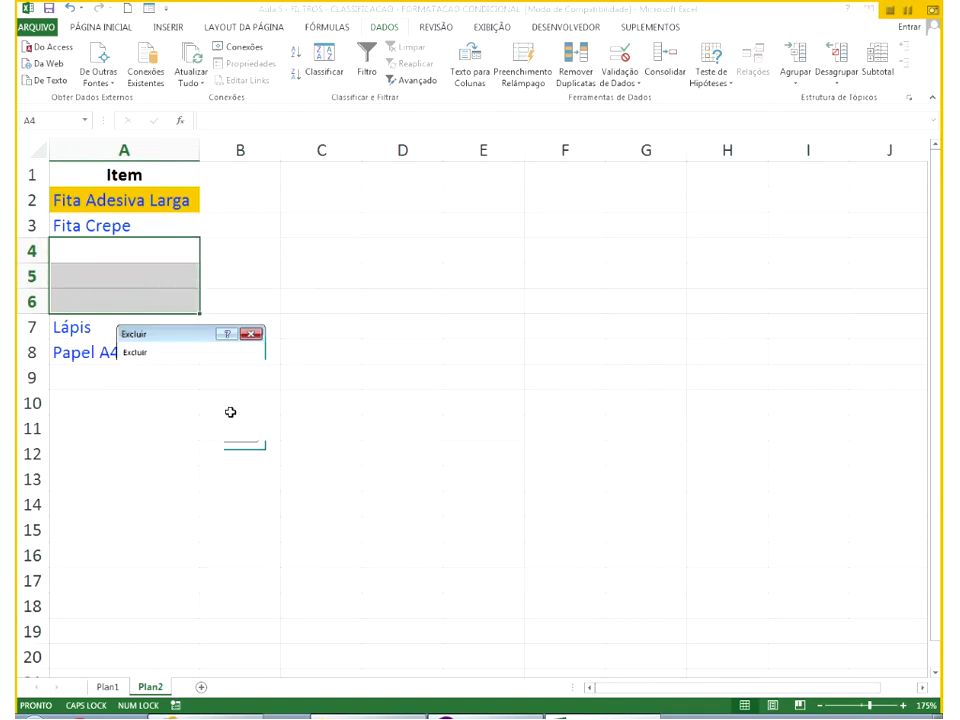
click(230, 412)
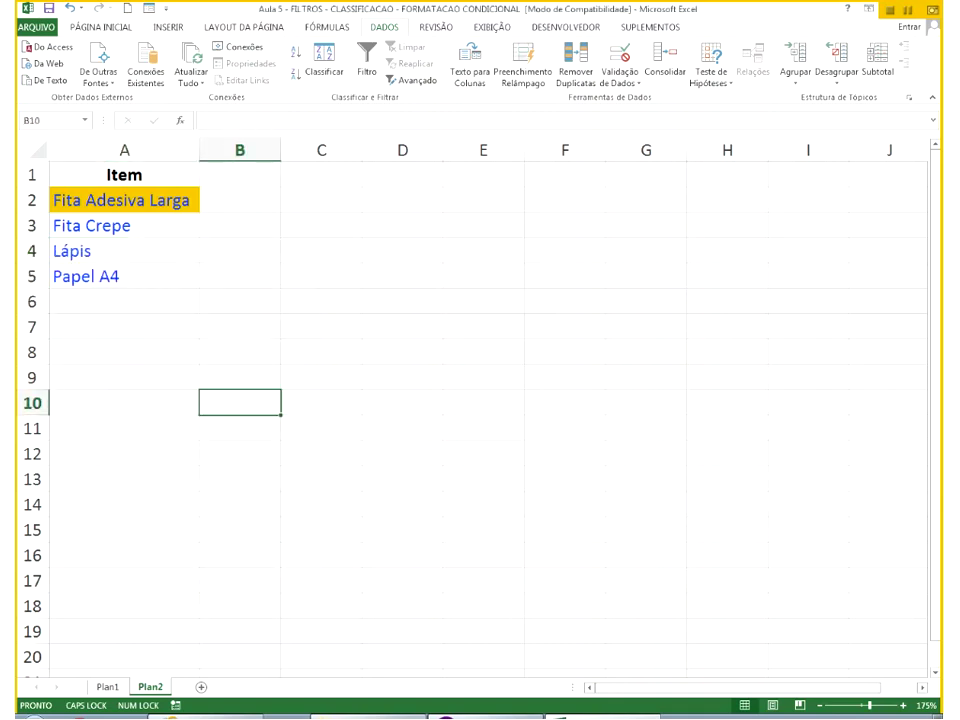
click(107, 685)
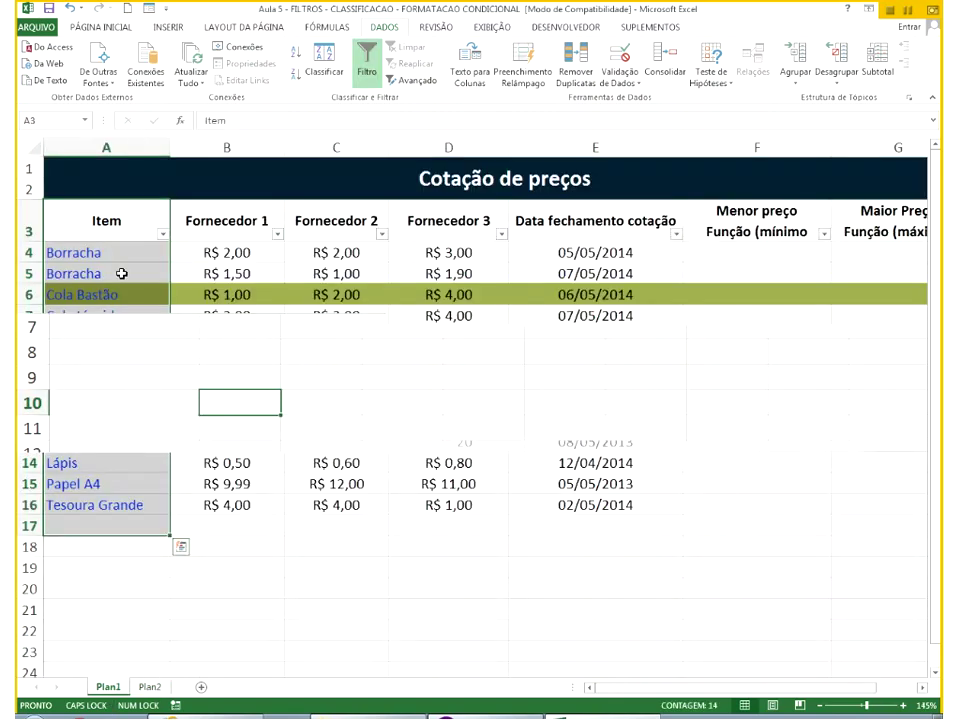
drag(115, 461, 143, 486)
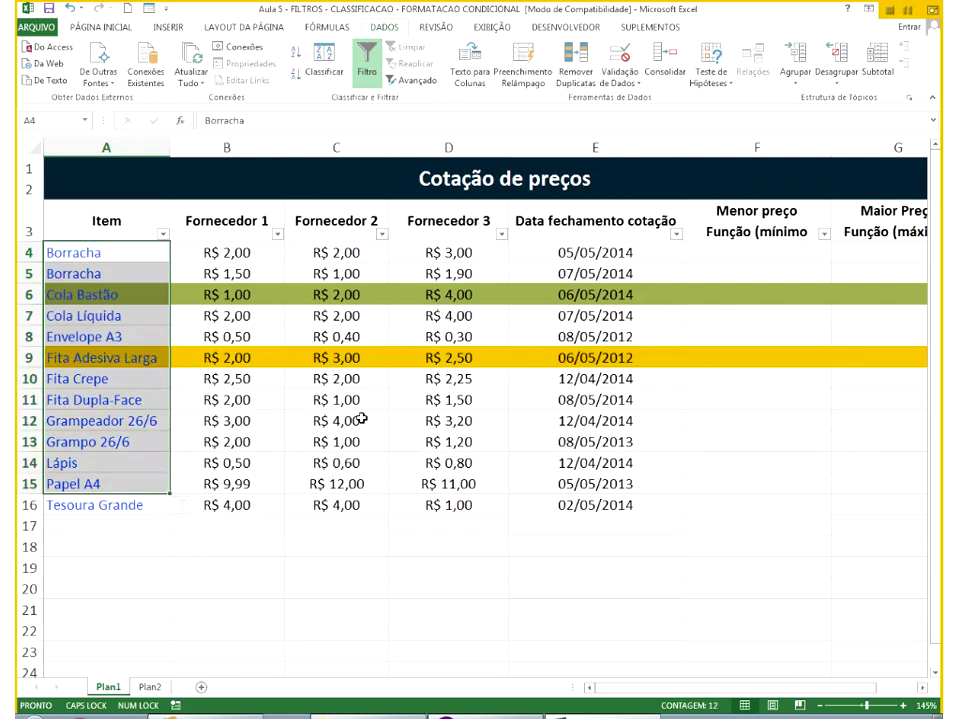
click(407, 403)
click(120, 222)
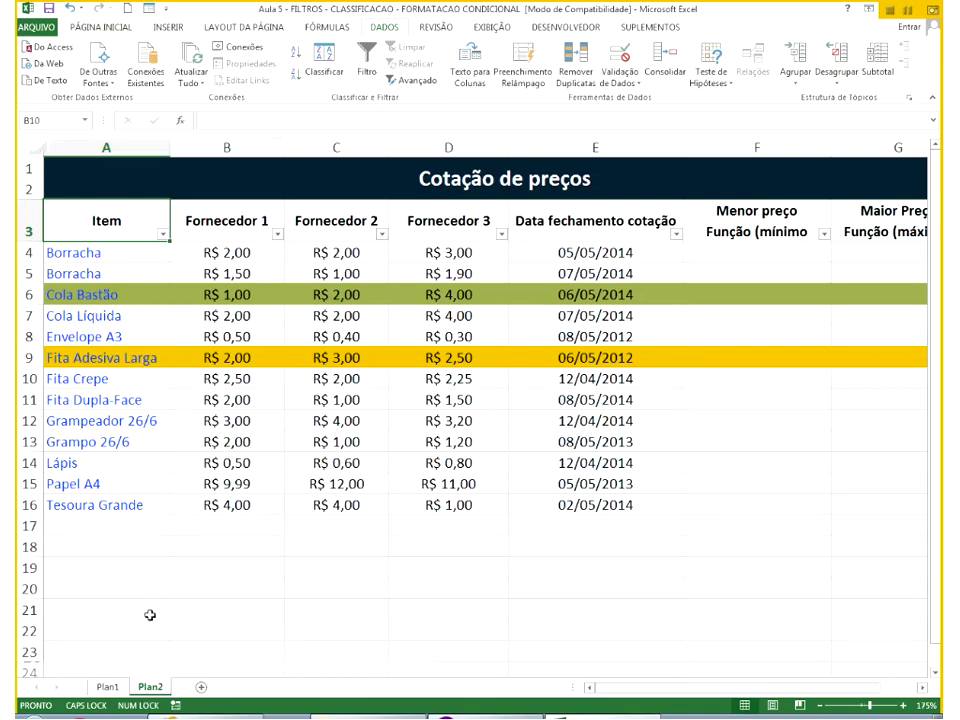
Remove the fill colour from the item list in A1:A5 on Plan2.
click(150, 686)
drag(131, 177, 120, 280)
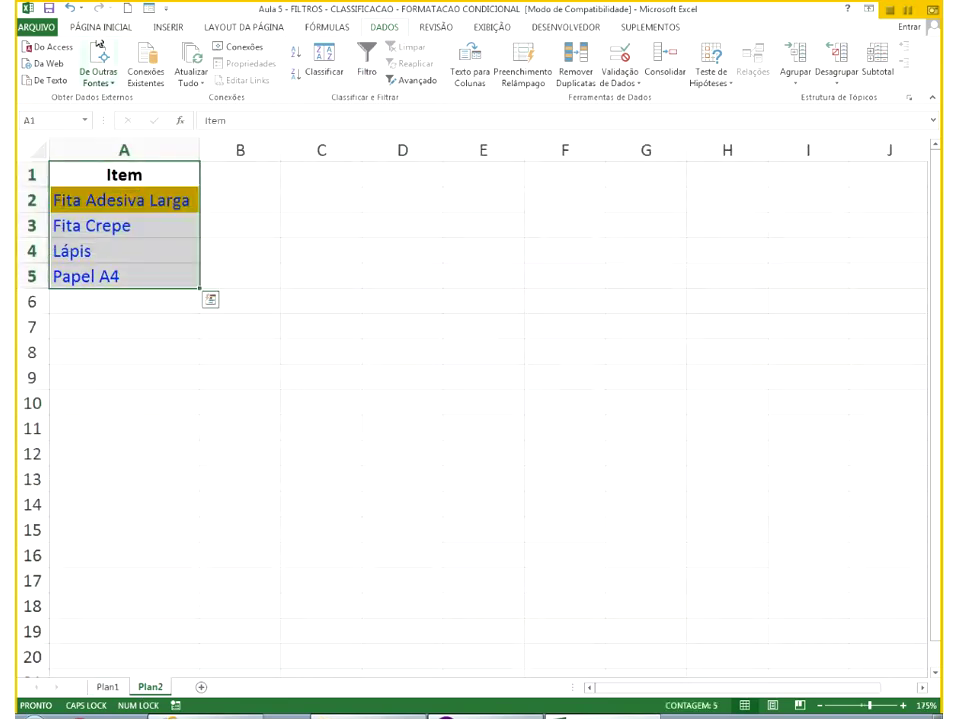
click(99, 29)
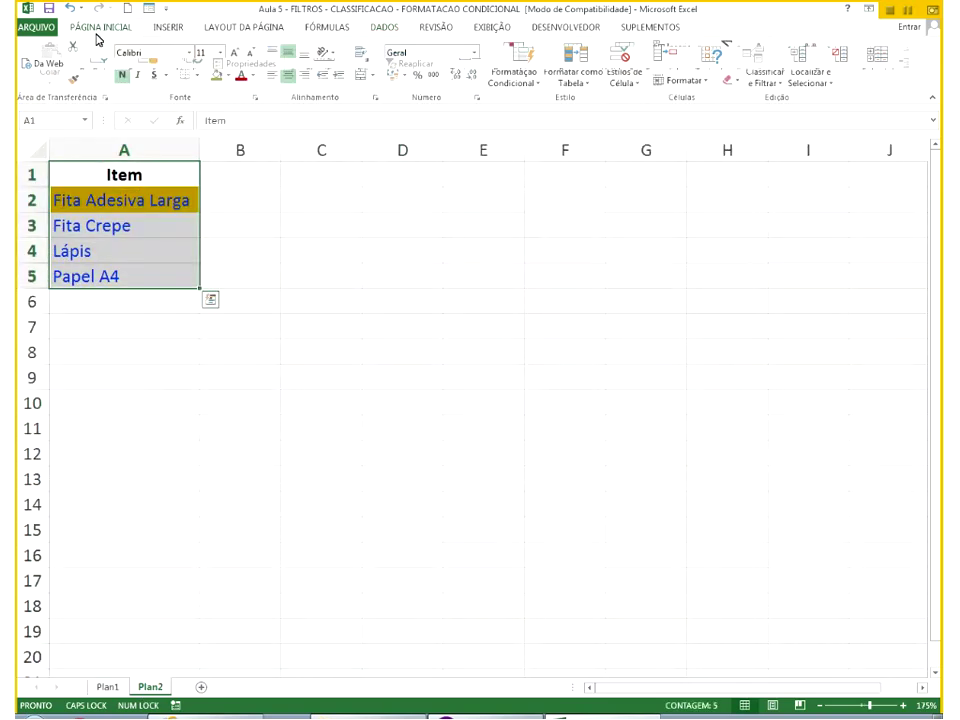
click(227, 76)
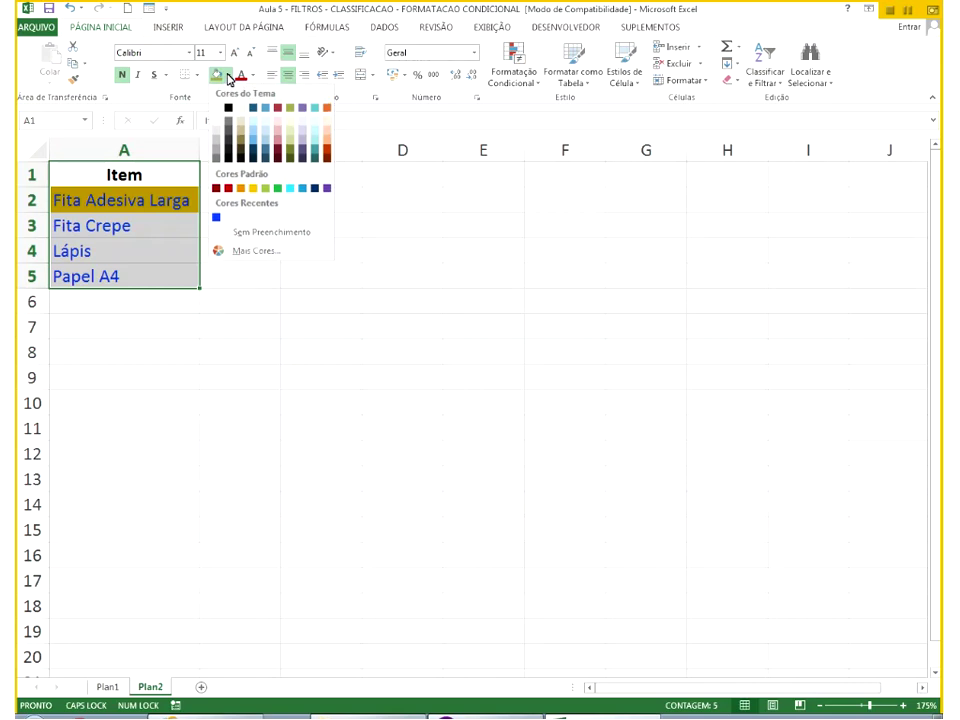
click(247, 231)
click(205, 225)
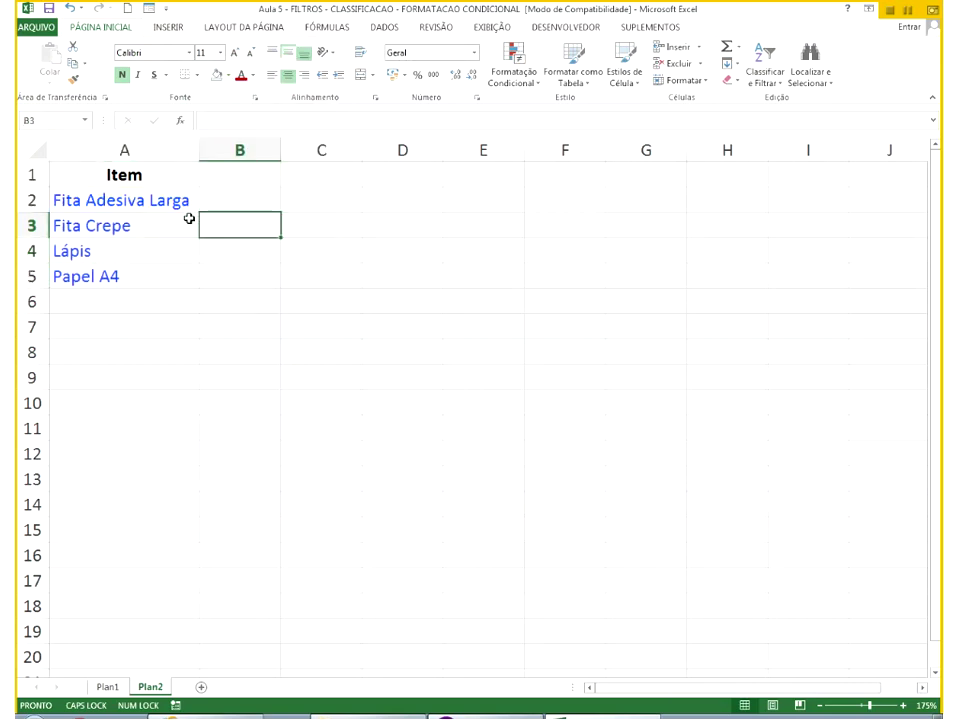
Compare the Item header and list in column A of Plan2 with the column headers of the Plan1 price table.
drag(159, 176, 135, 274)
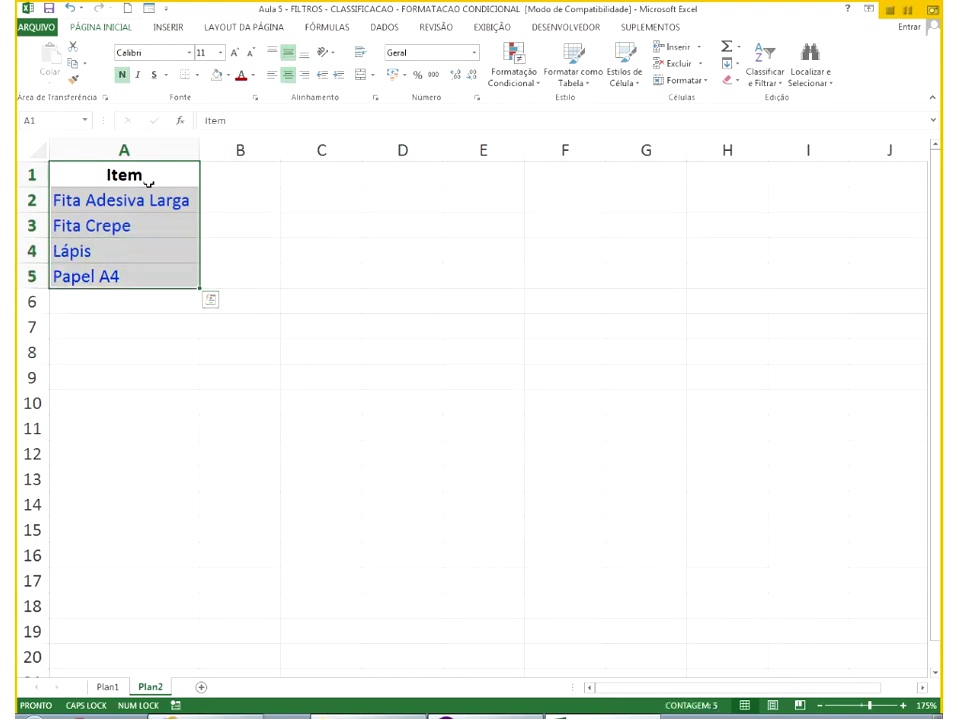
drag(150, 184, 125, 276)
drag(153, 175, 122, 441)
click(110, 688)
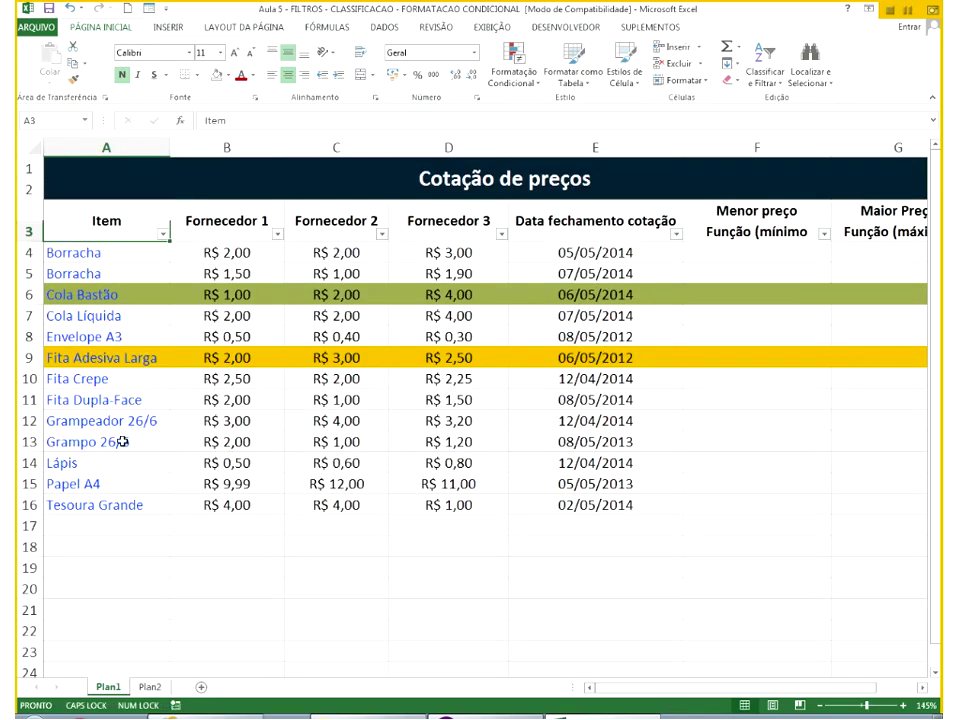
click(234, 372)
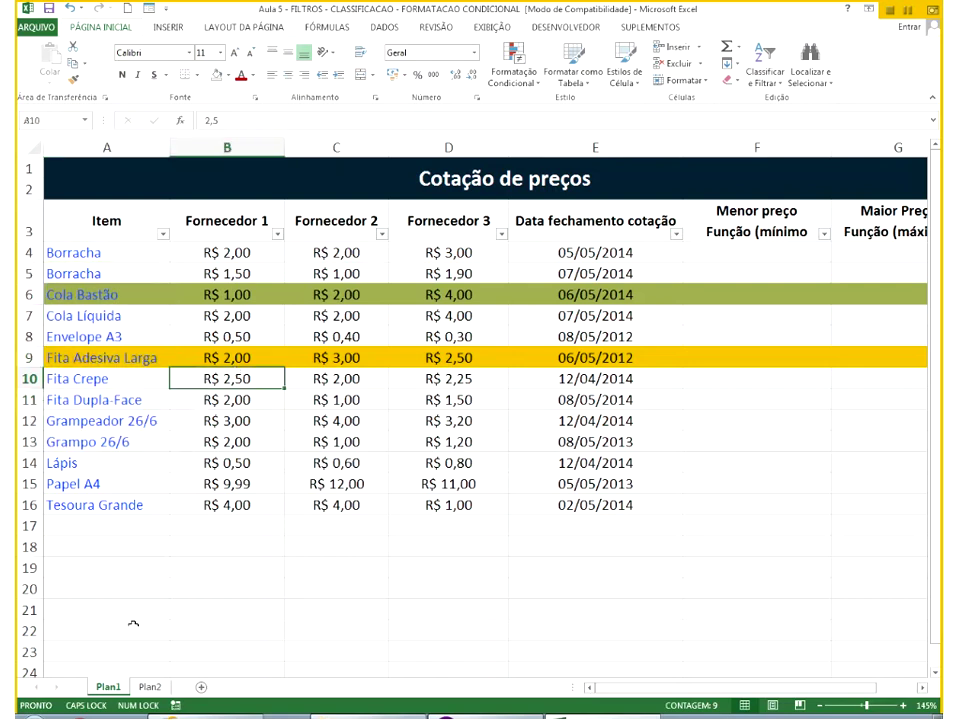
click(118, 233)
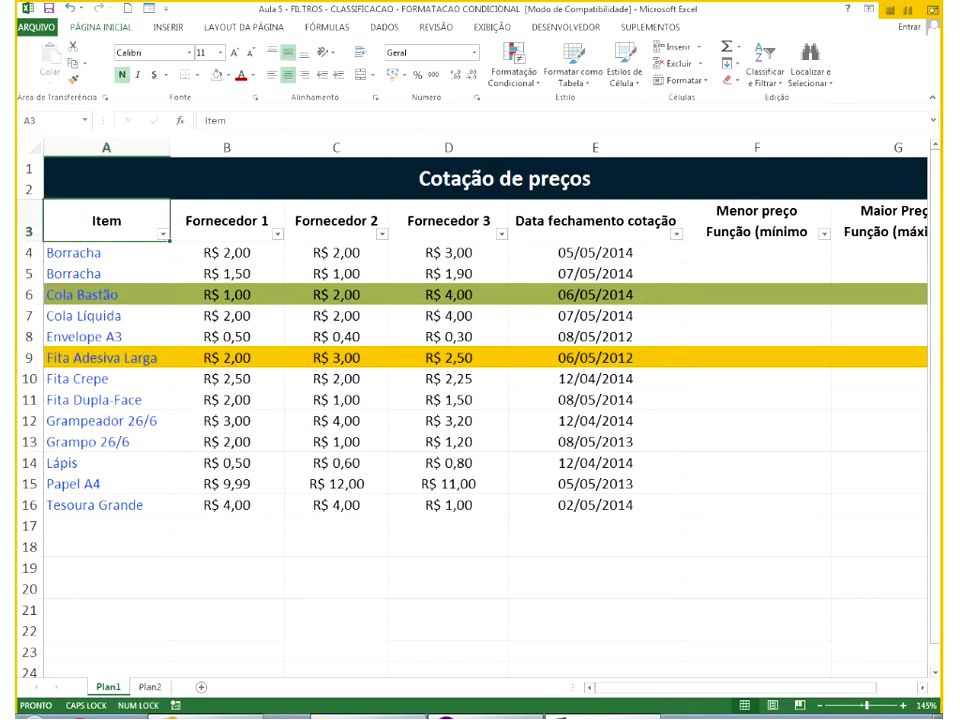
click(147, 652)
click(150, 687)
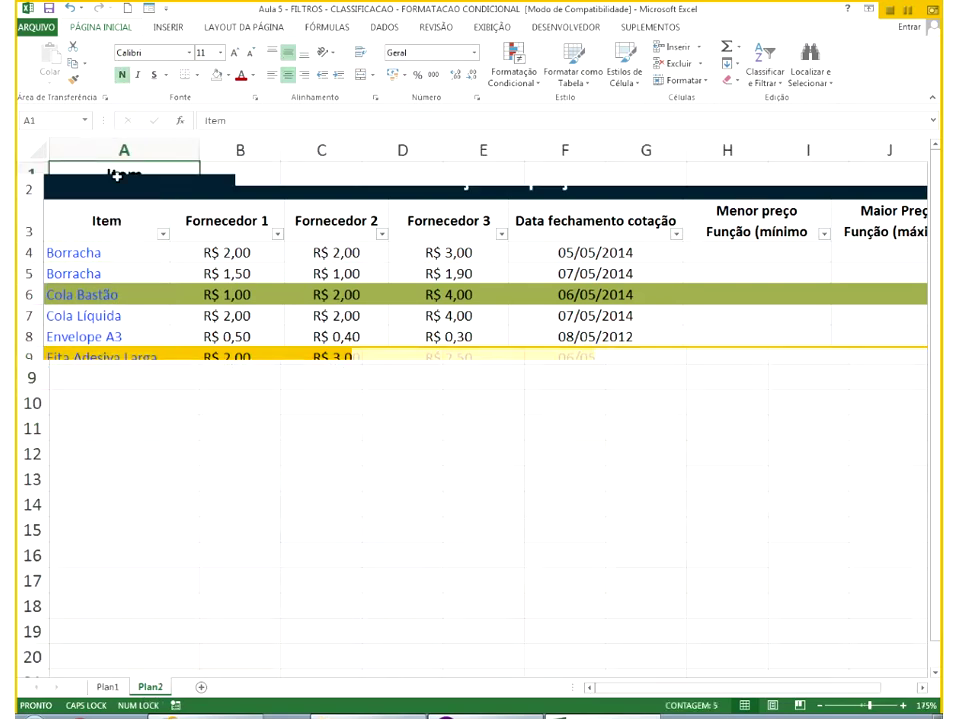
click(107, 685)
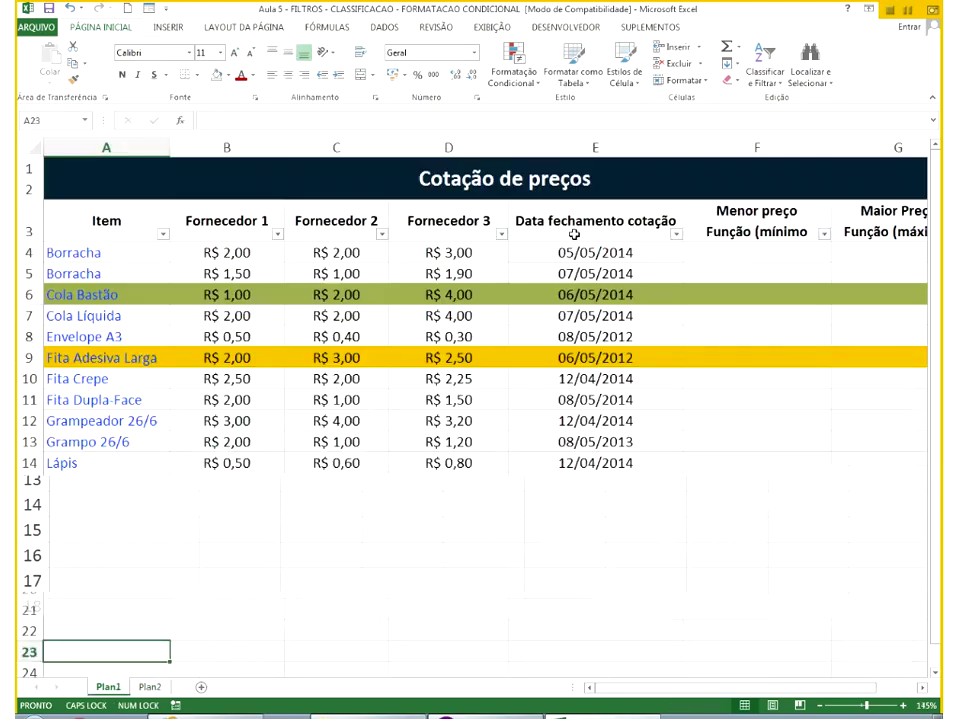
click(437, 221)
click(140, 686)
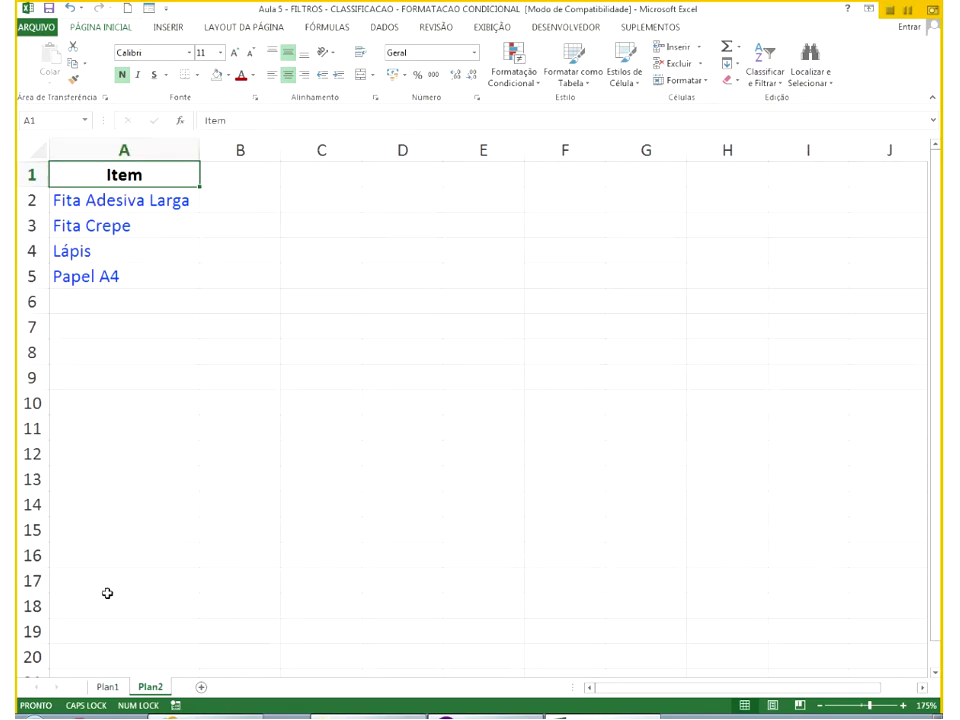
key(ctrl+Page_Up)
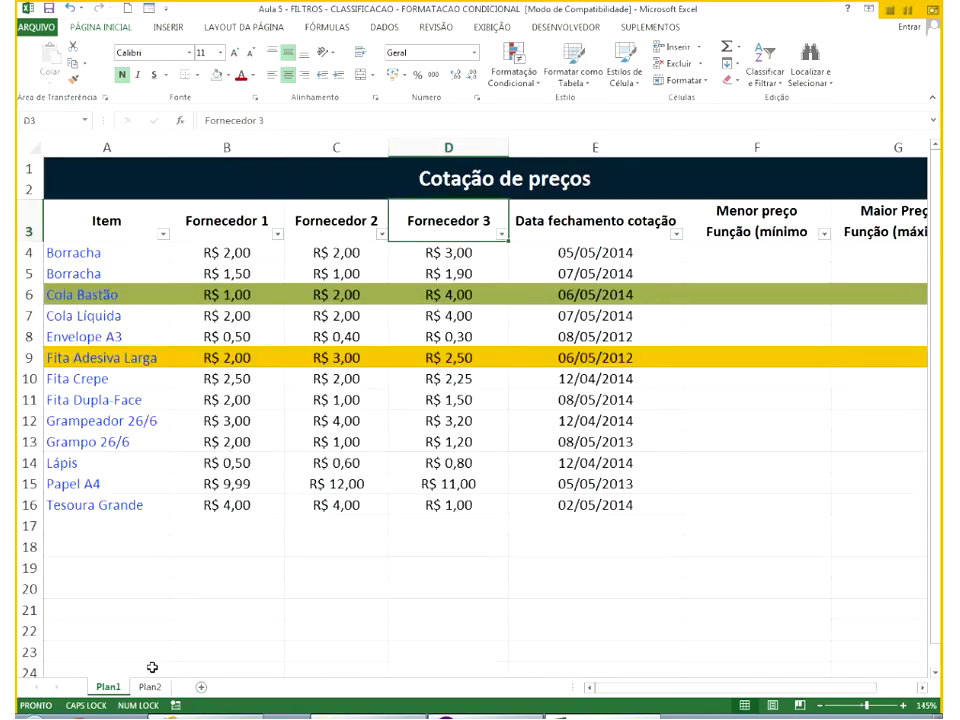
Start an advanced filter on the Plan1 price table, set to copy the results to another location at cell A22.
click(133, 221)
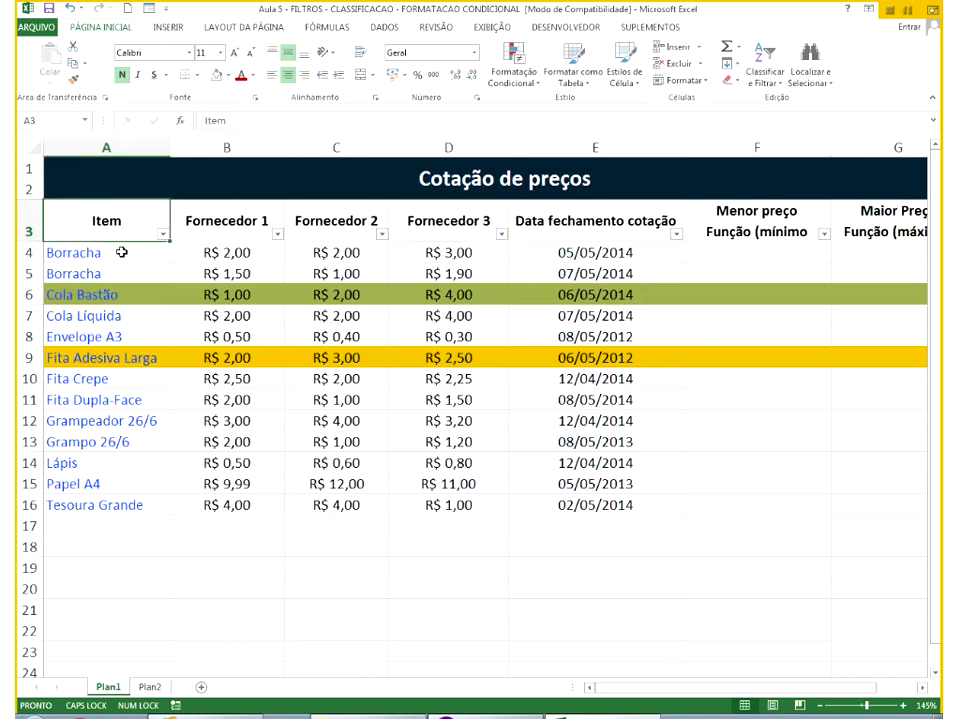
click(383, 28)
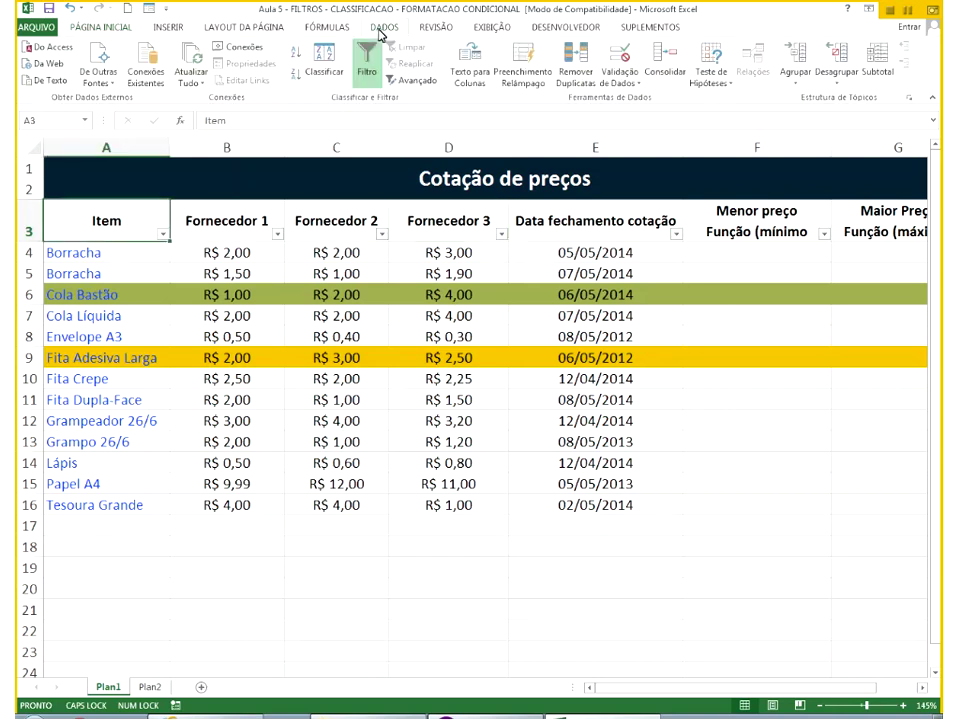
click(414, 83)
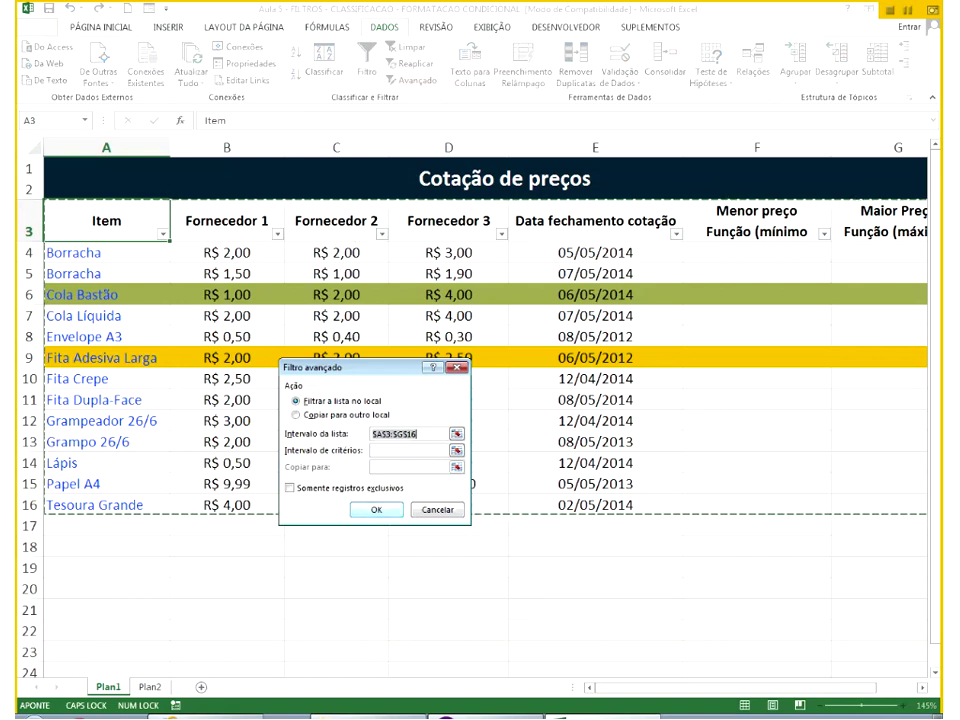
drag(378, 369, 385, 226)
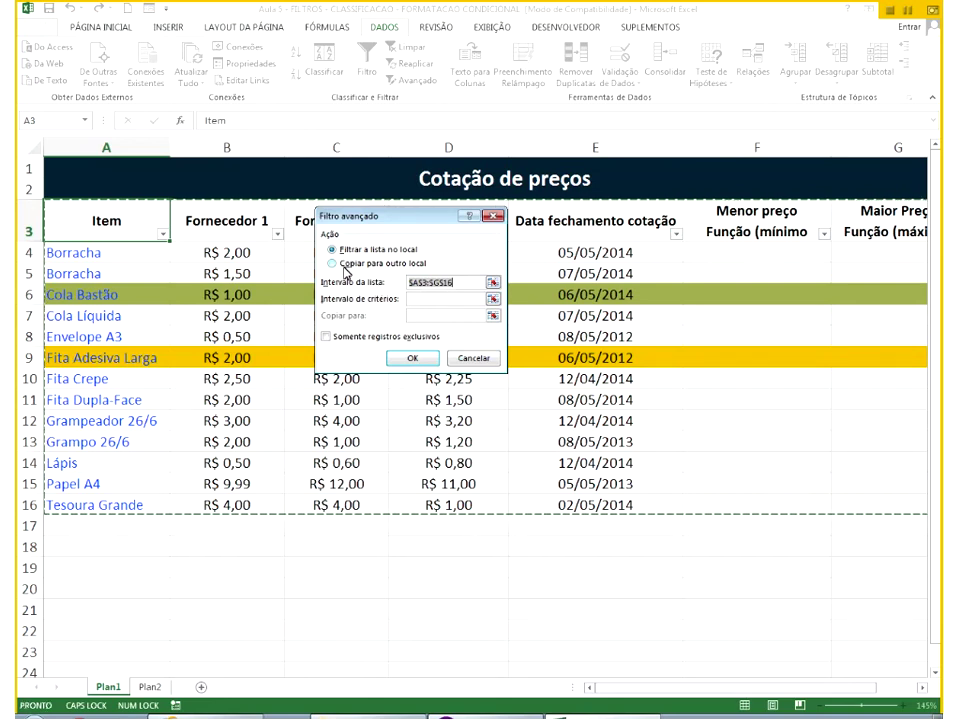
click(345, 268)
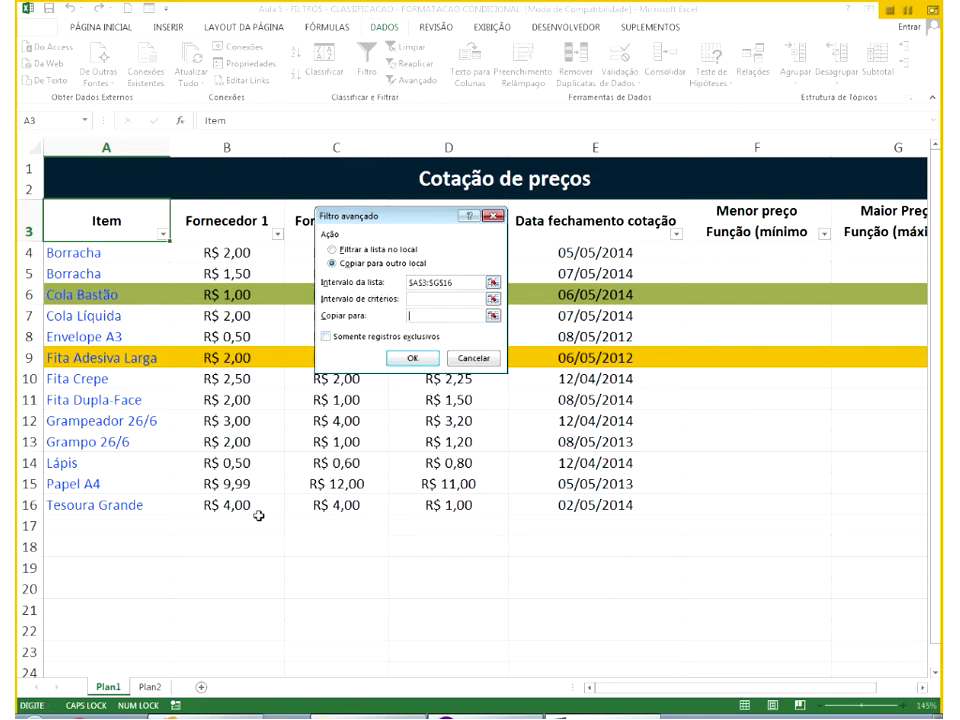
click(80, 632)
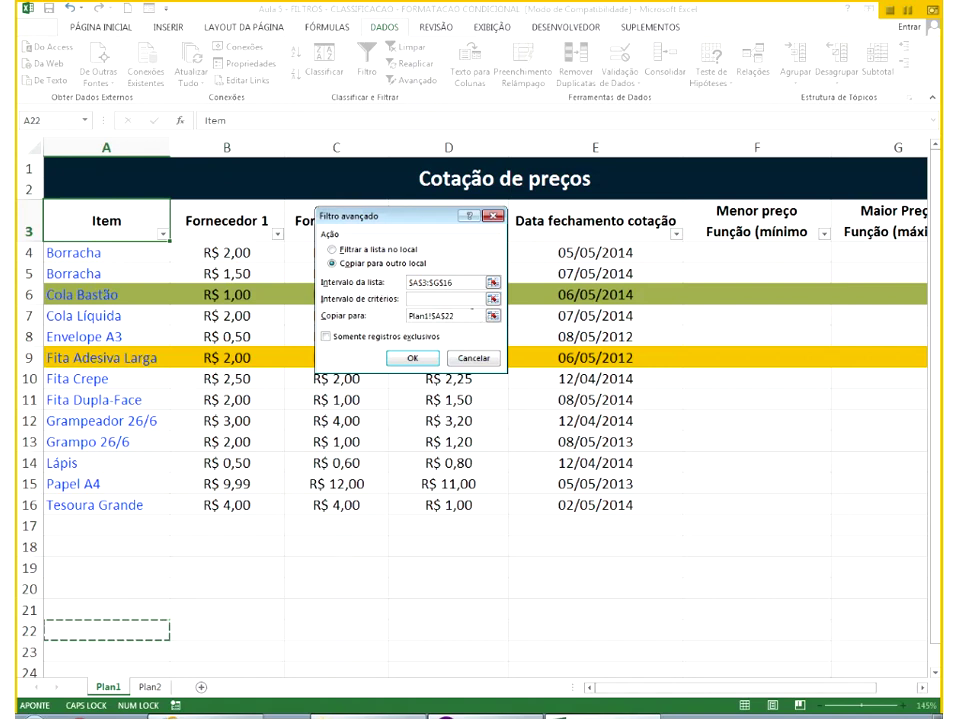
click(408, 269)
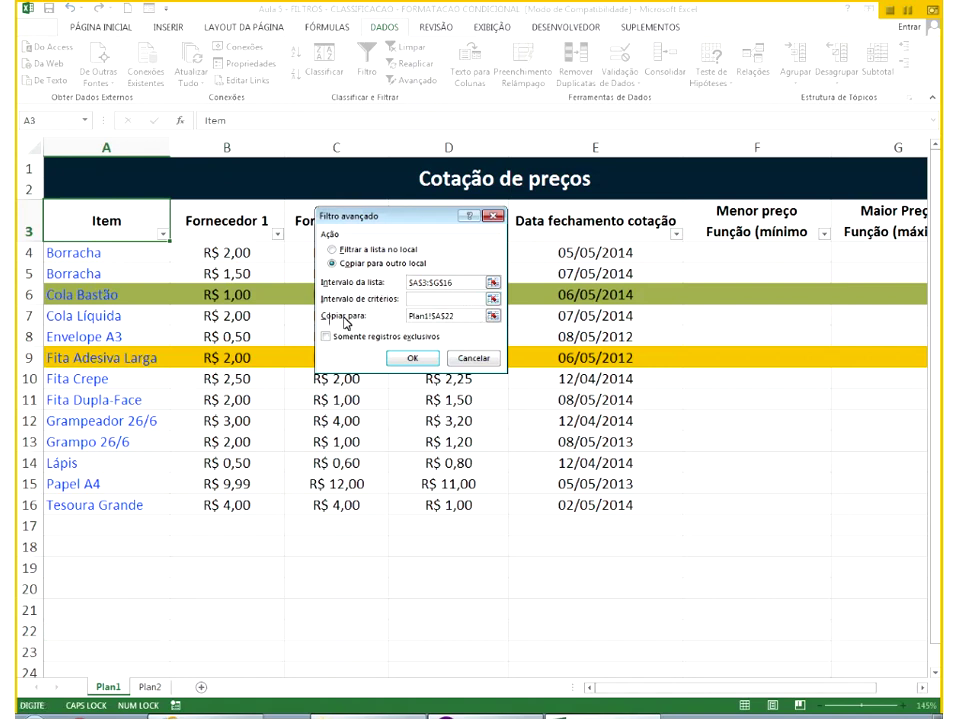
Use the Item list in A1:A5 of Plan2 as the criteria range and run the advanced filter.
click(473, 299)
click(493, 299)
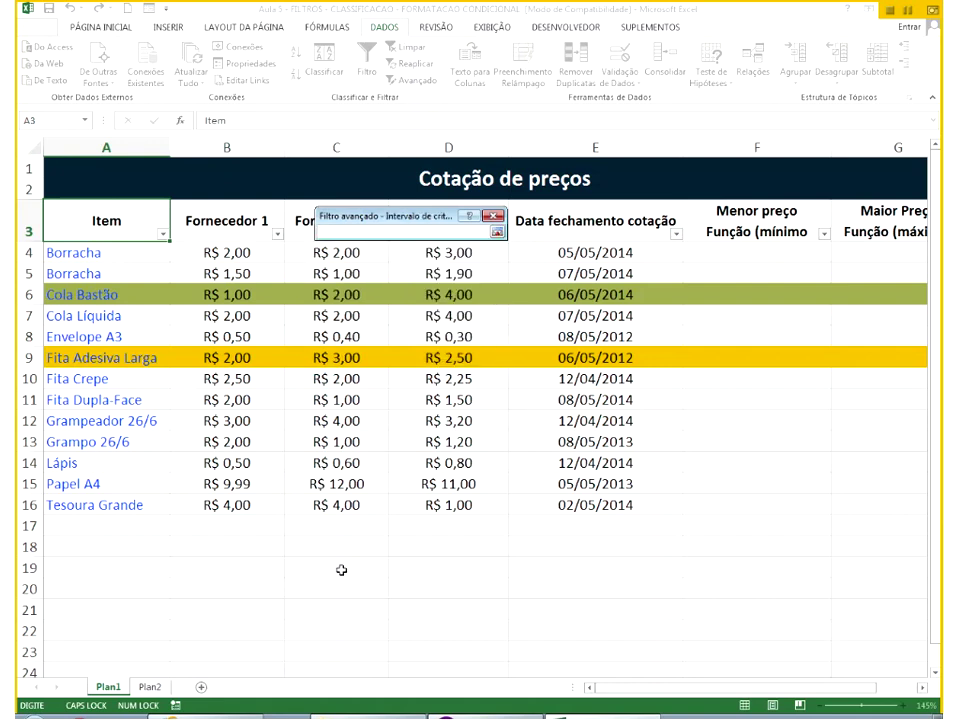
click(150, 687)
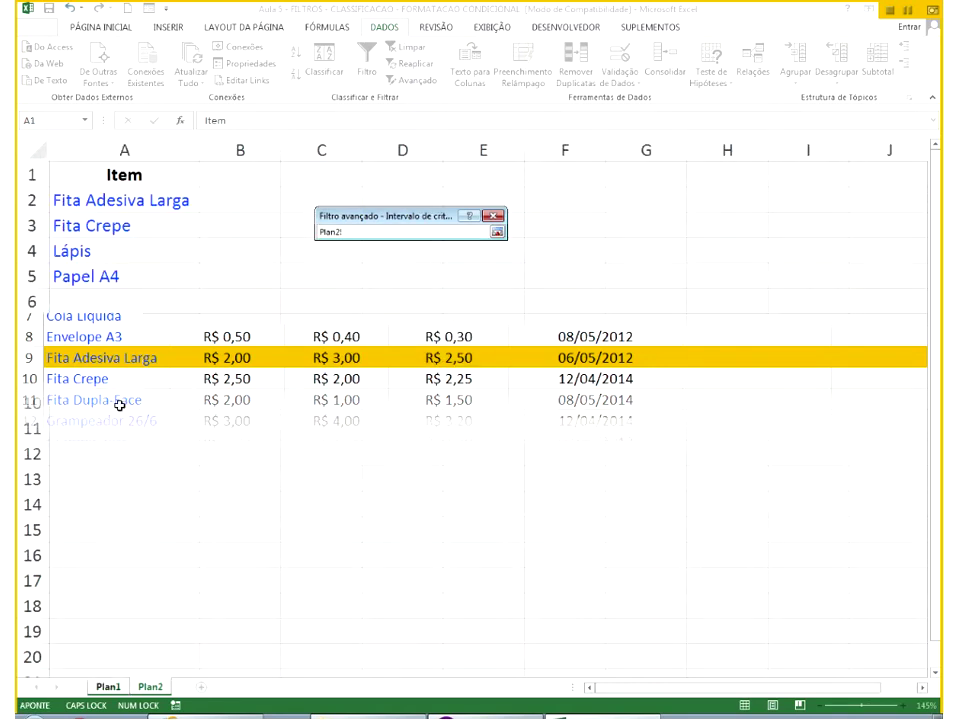
drag(142, 174, 143, 274)
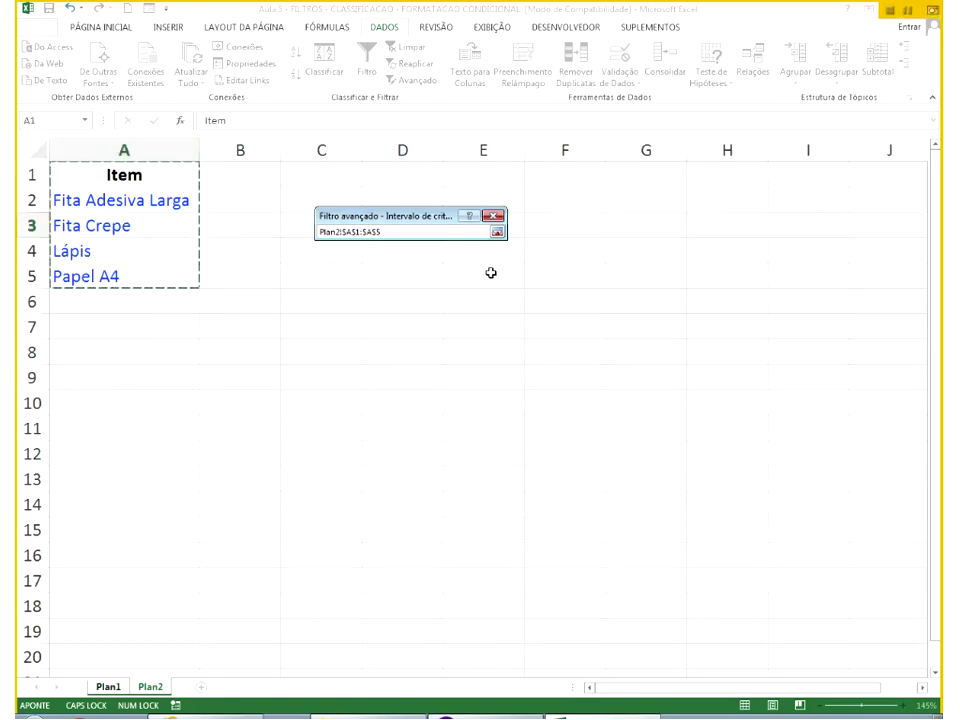
key(Return)
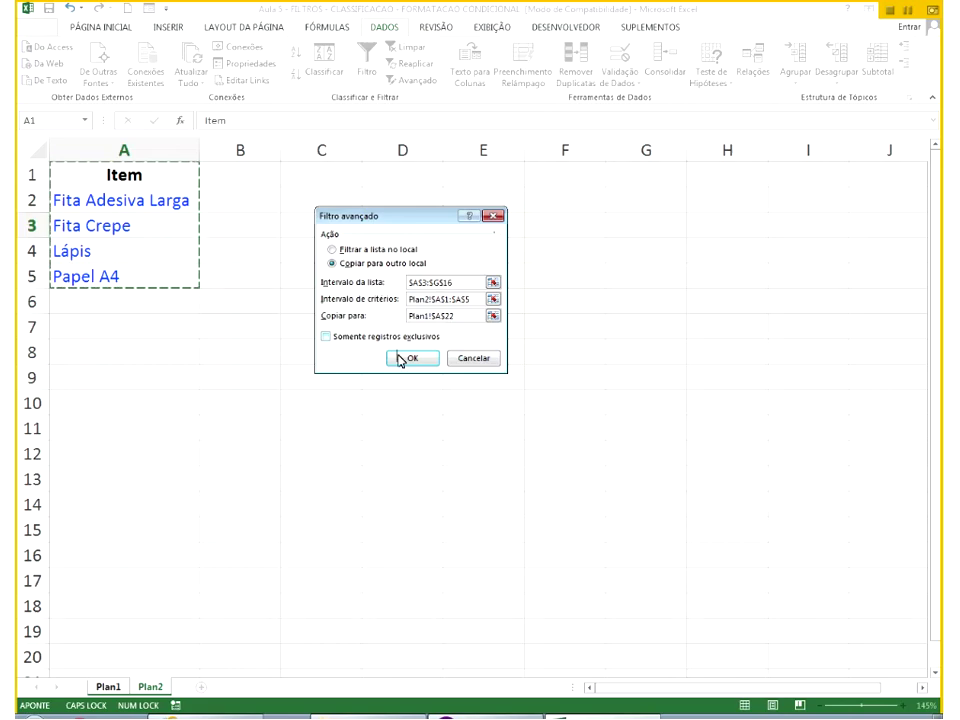
click(400, 358)
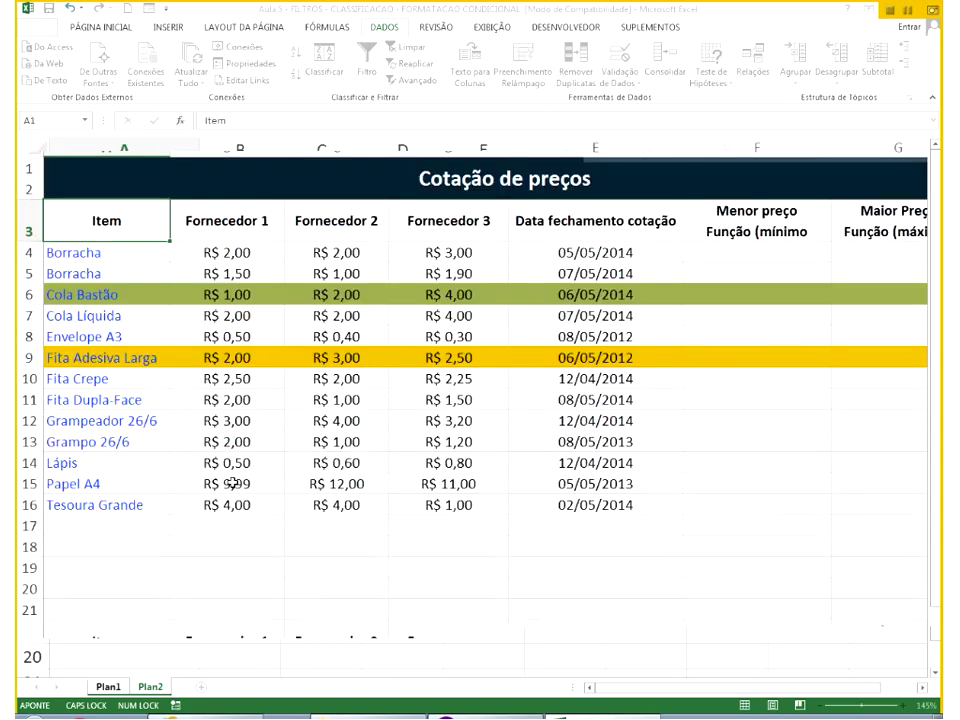
Check the extracted rows against the Plan2 list and delete the extracted block from row 22 down on Plan1.
click(163, 690)
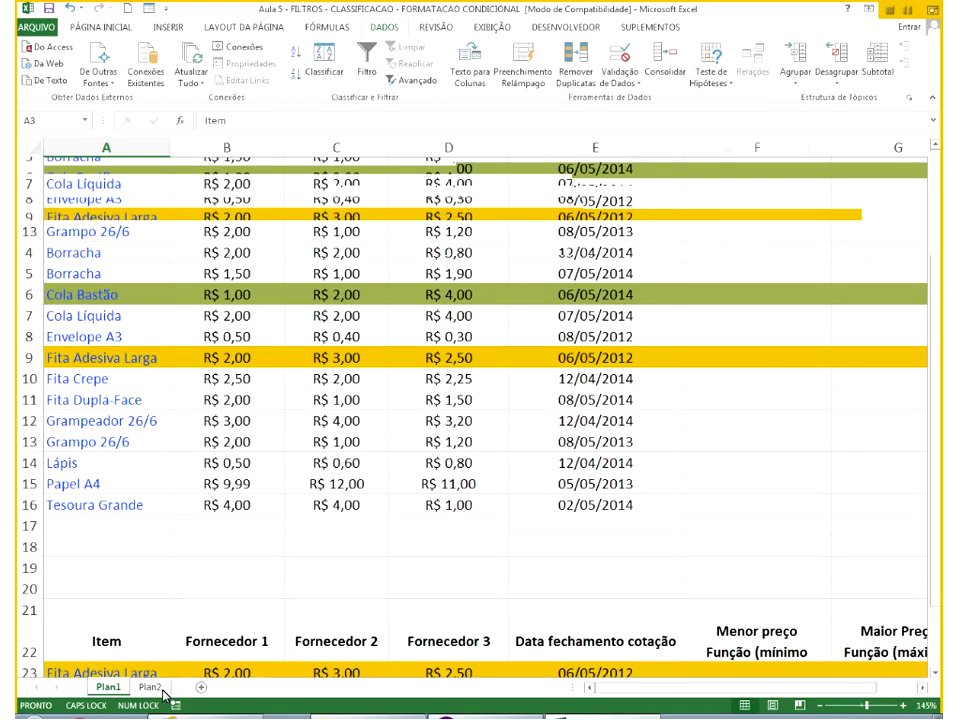
click(94, 257)
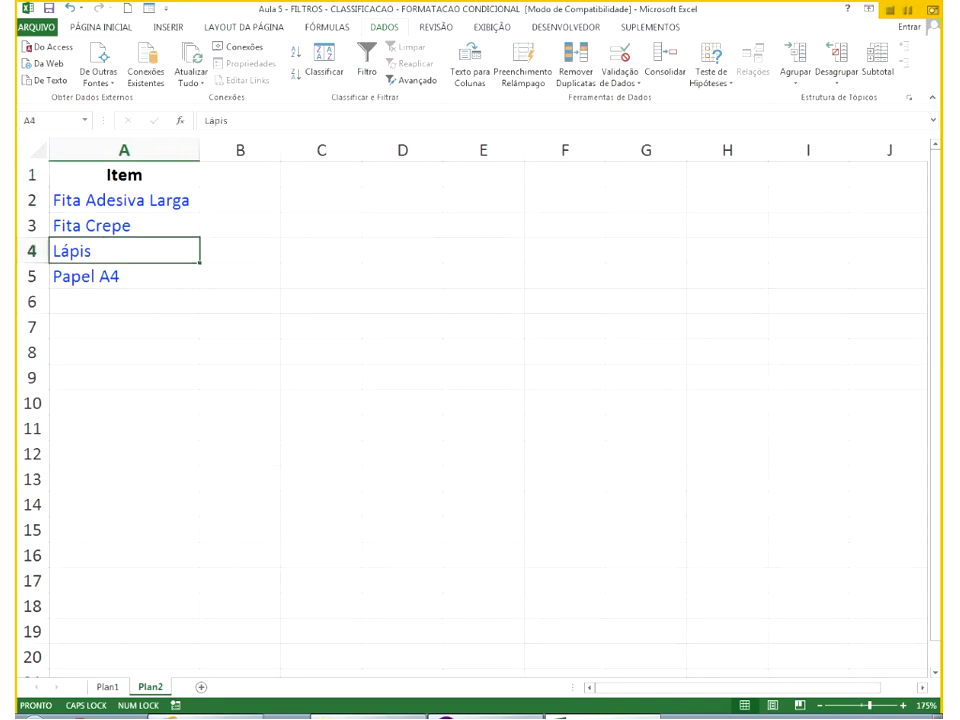
click(106, 687)
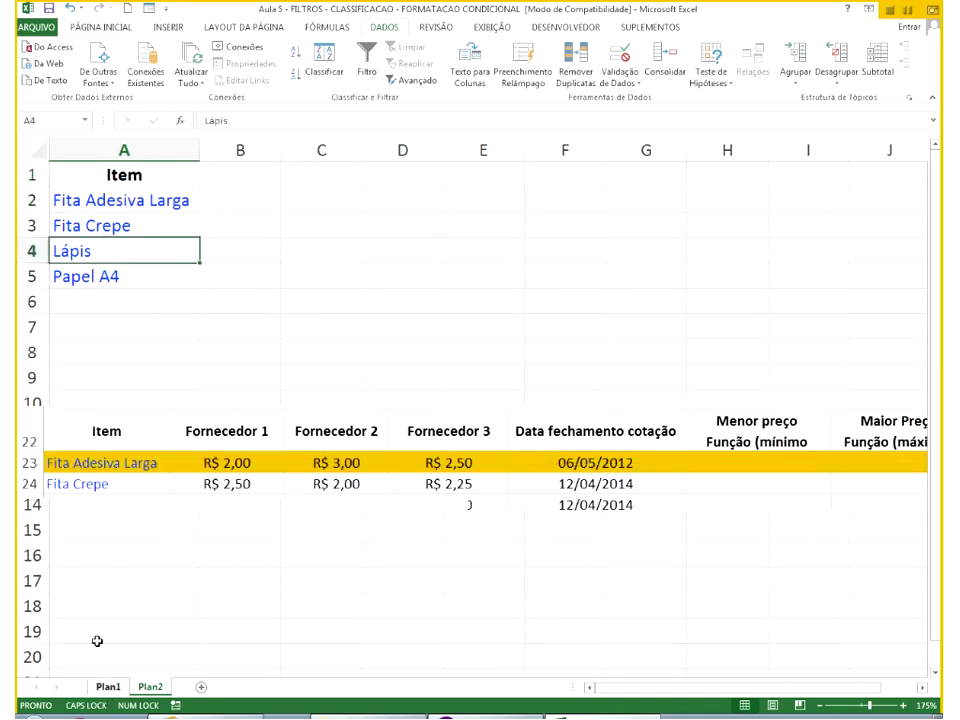
drag(30, 463, 60, 583)
scroll(30, 523, up, 1)
scroll(60, 583, up, 2)
drag(24, 421, 30, 525)
scroll(18, 473, down, 3)
right_click(110, 485)
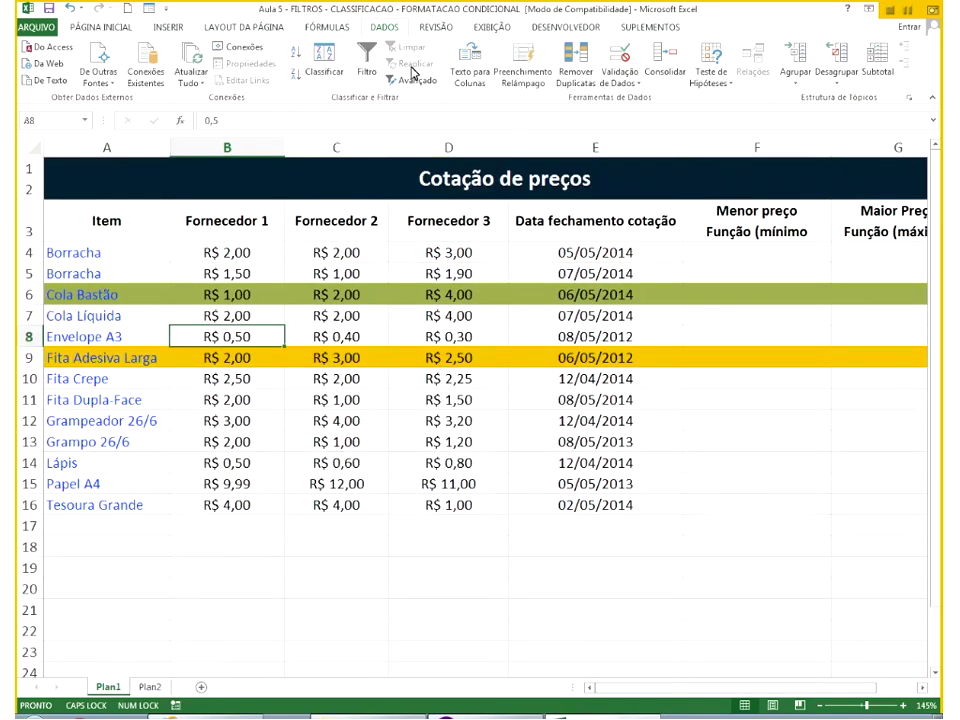
Filter the Plan1 price table in place with an advanced filter, using A1:A5 of Plan2 as the criteria range.
click(409, 90)
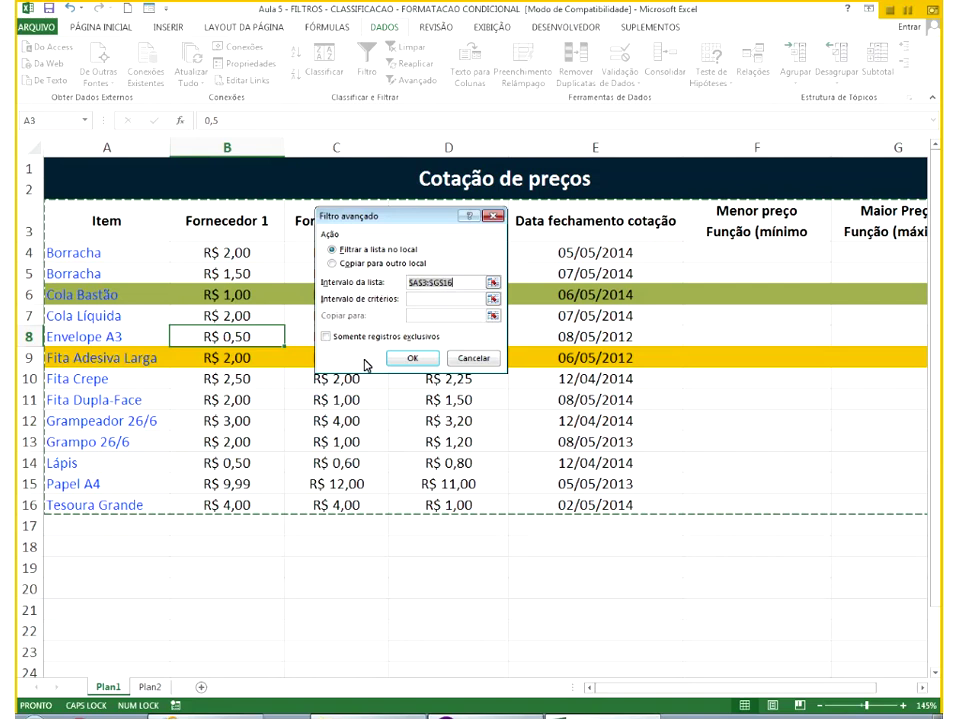
click(441, 299)
click(492, 298)
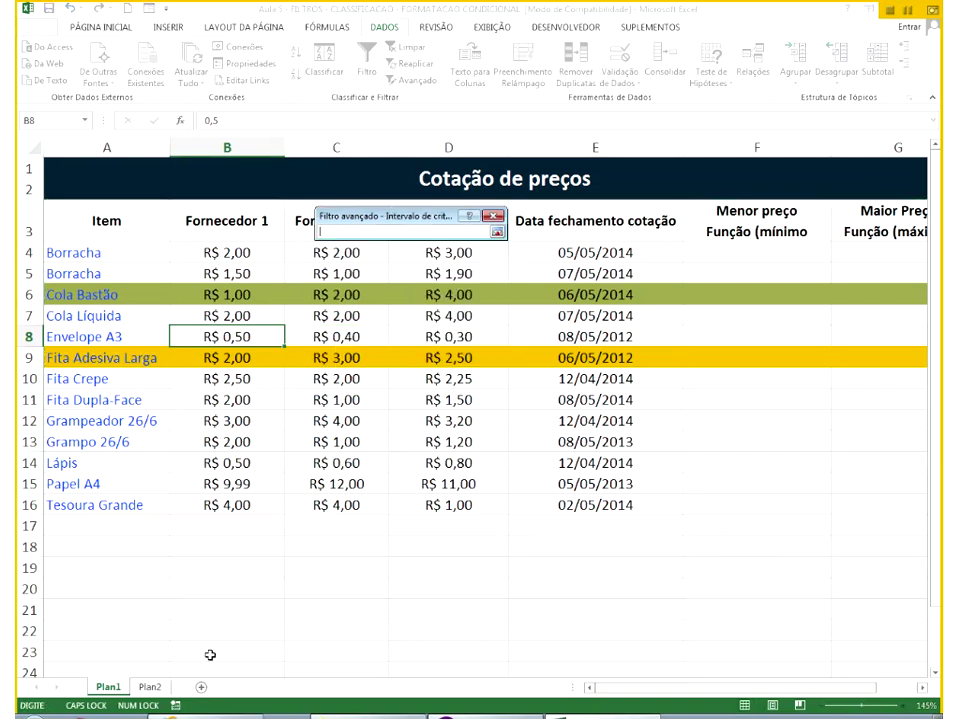
click(150, 687)
drag(124, 175, 150, 276)
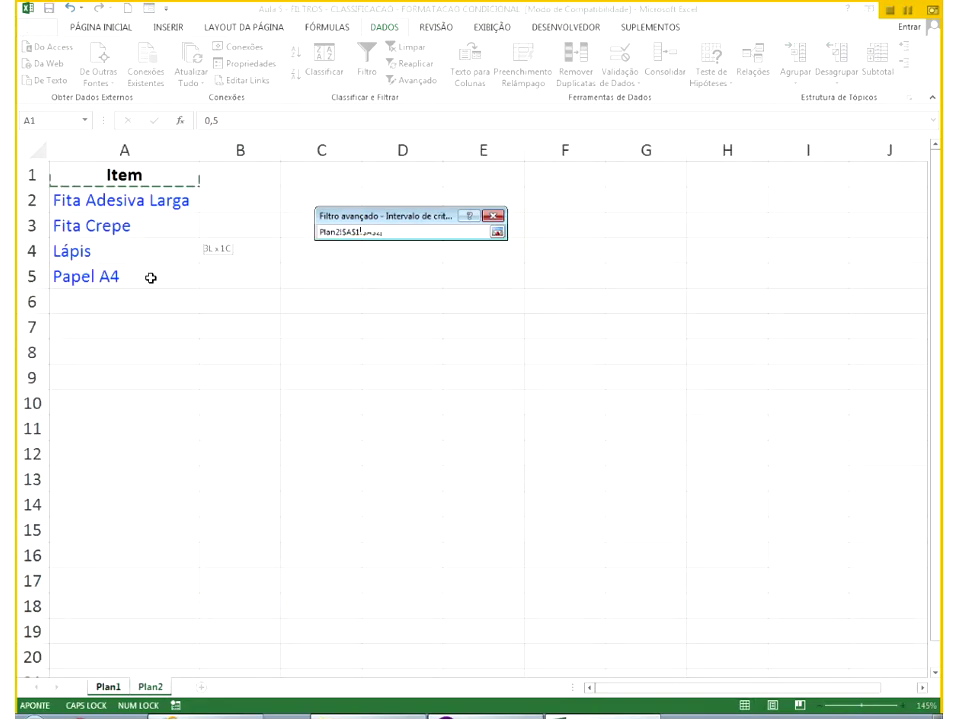
click(493, 232)
click(421, 358)
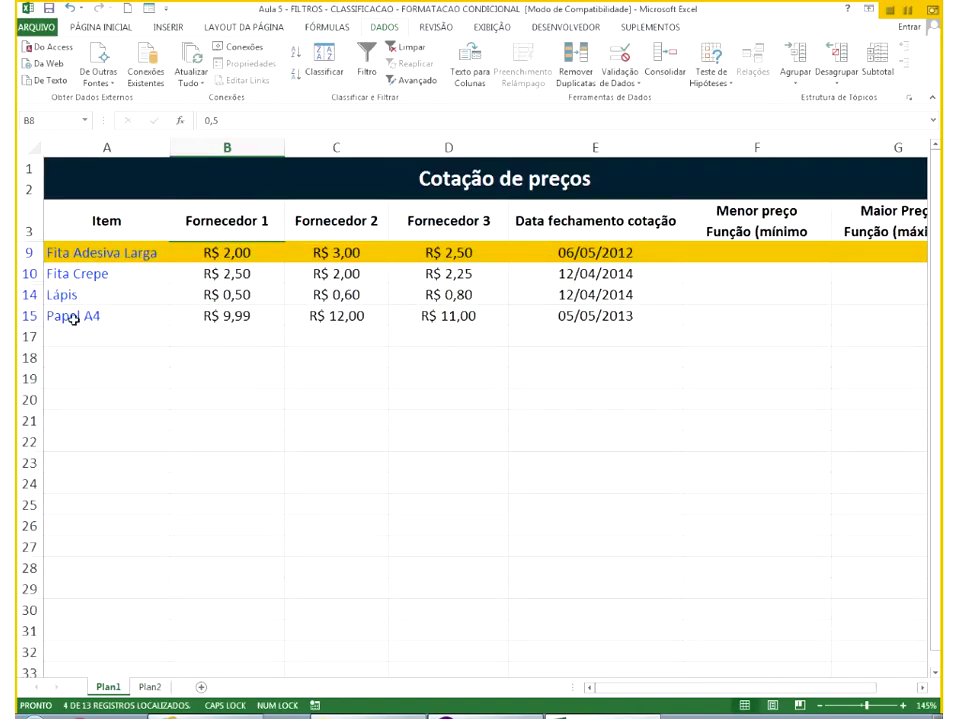
Compare the filtered items on Plan1 with the criteria list on Plan2 and clear the filter from the price table.
click(150, 686)
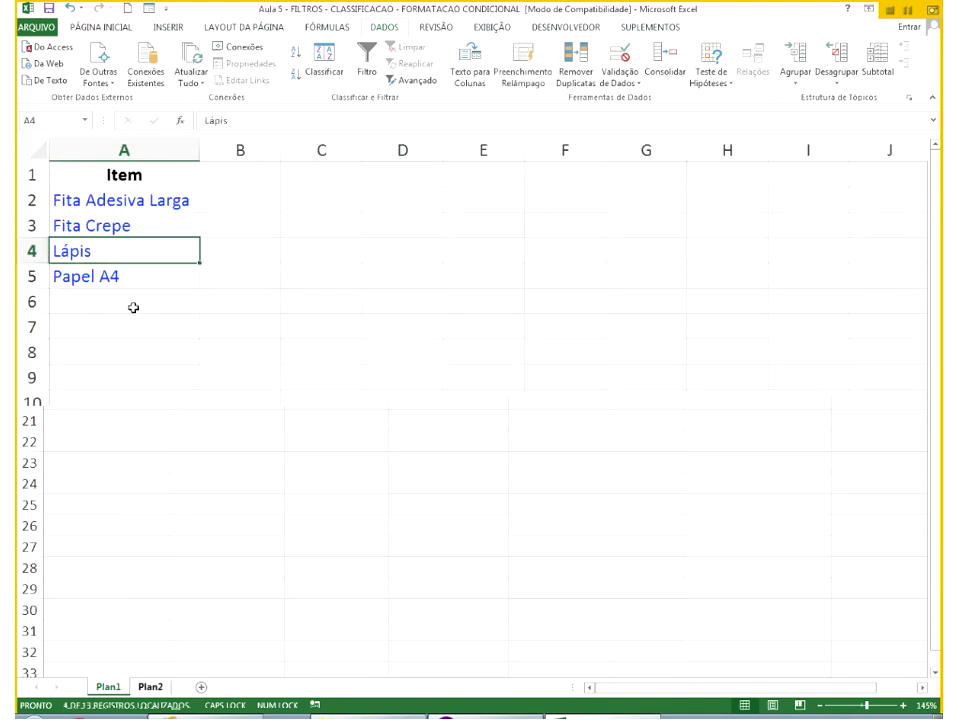
click(133, 200)
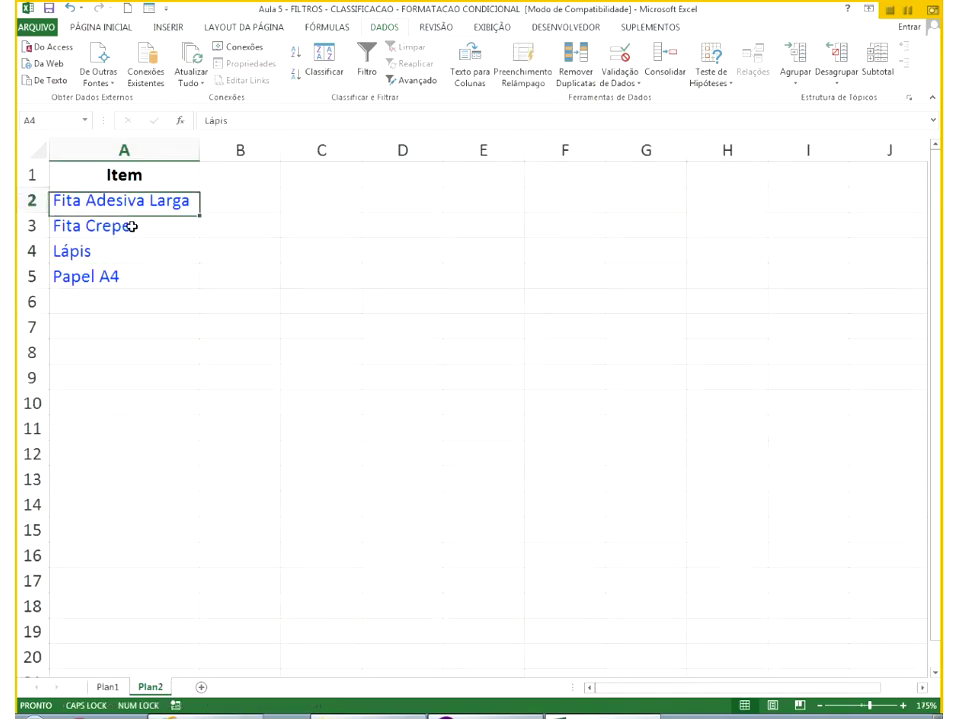
drag(122, 310, 124, 328)
click(112, 688)
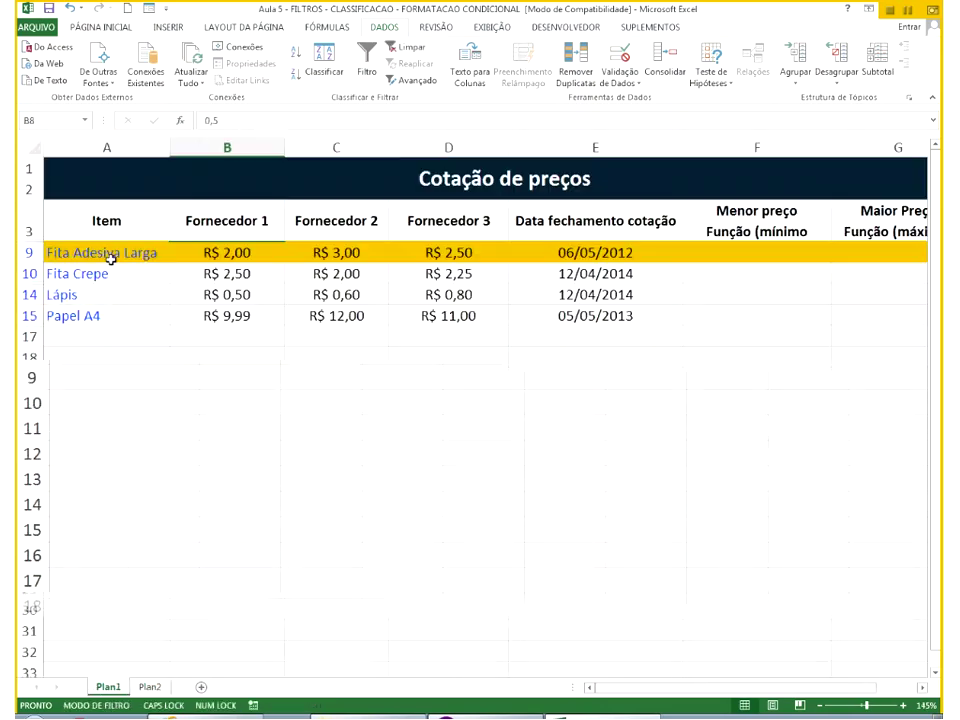
click(86, 274)
click(99, 296)
click(101, 313)
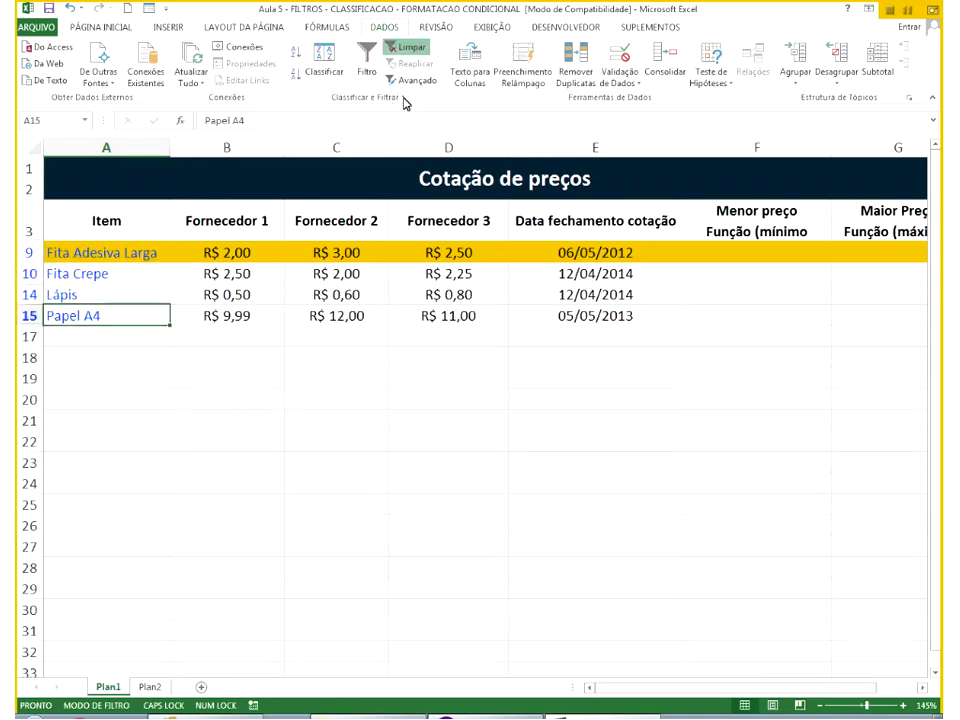
click(410, 47)
click(417, 80)
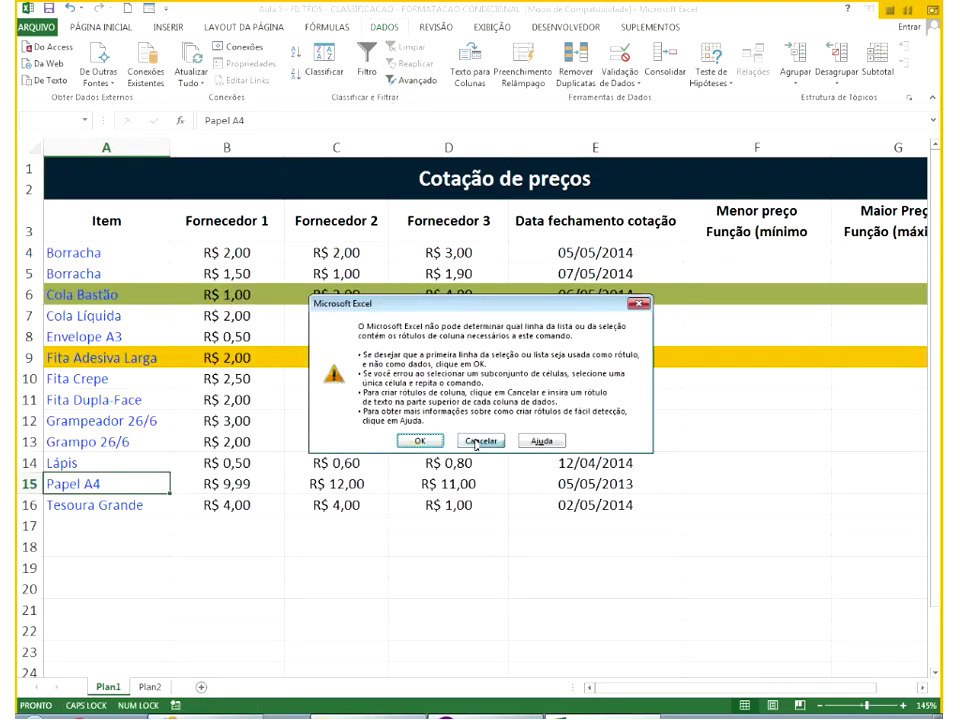
click(476, 443)
click(101, 358)
click(416, 80)
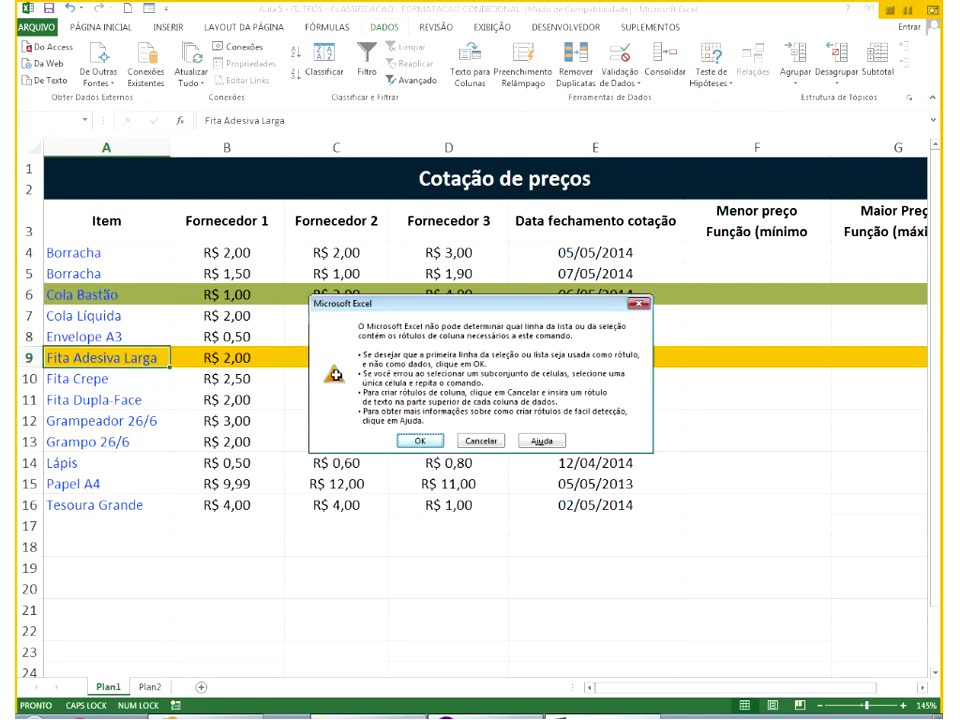
key(Return)
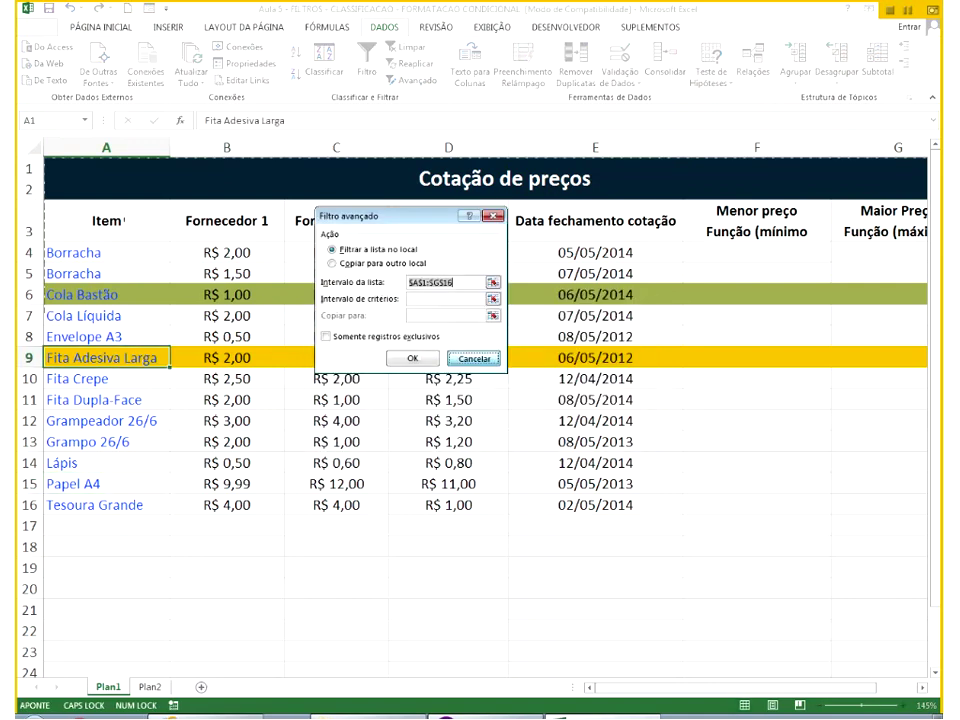
click(474, 358)
click(124, 220)
click(412, 83)
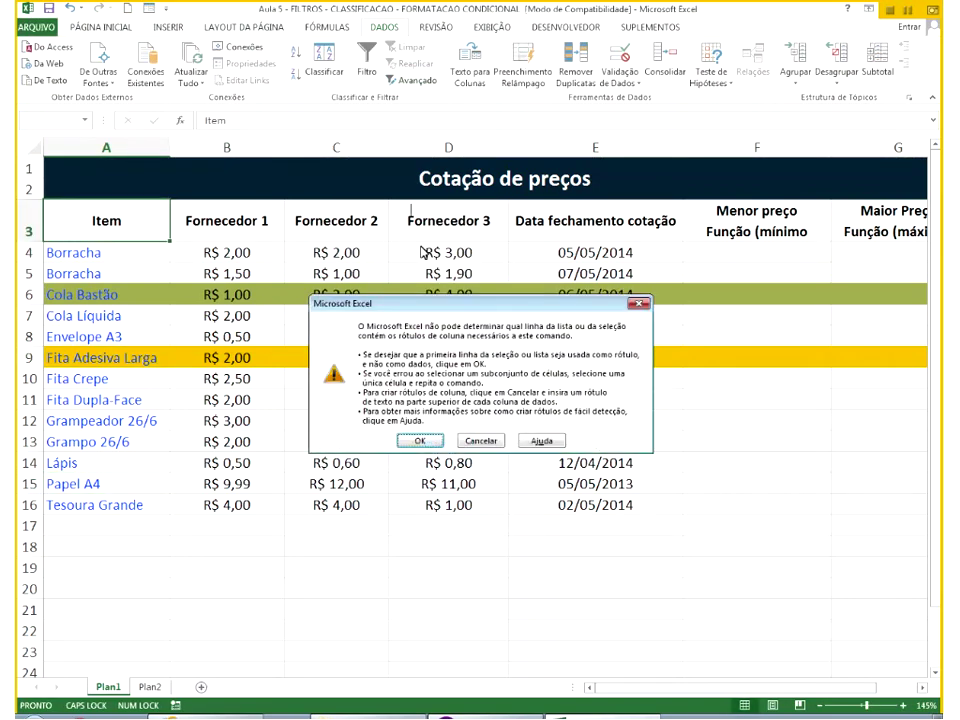
click(420, 441)
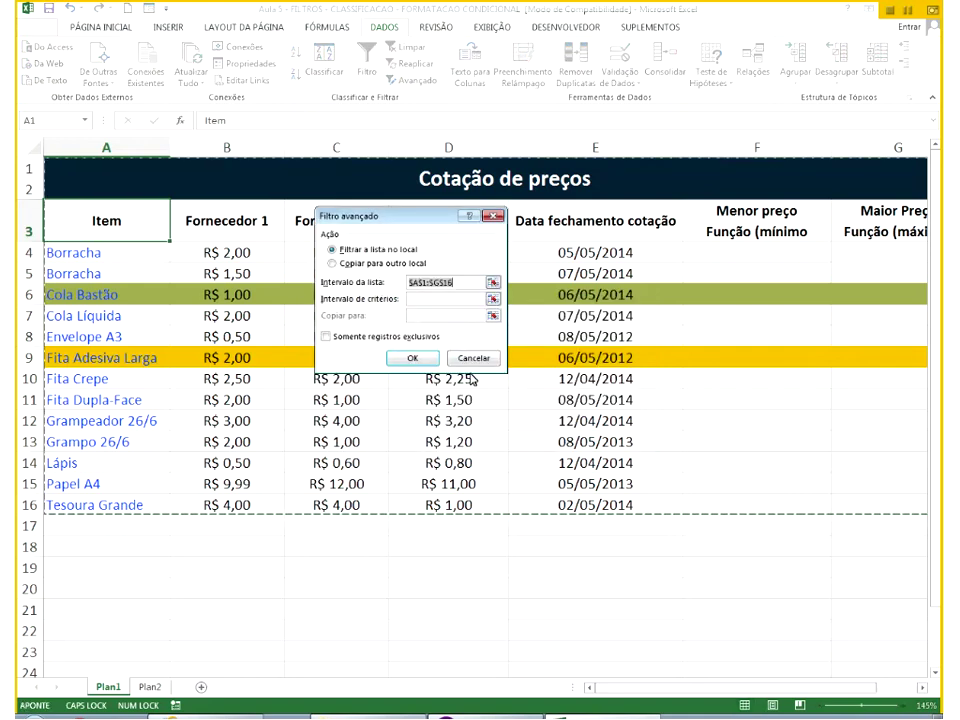
click(416, 356)
Turn on the automatic filter for the header row of the Plan1 price table.
click(229, 221)
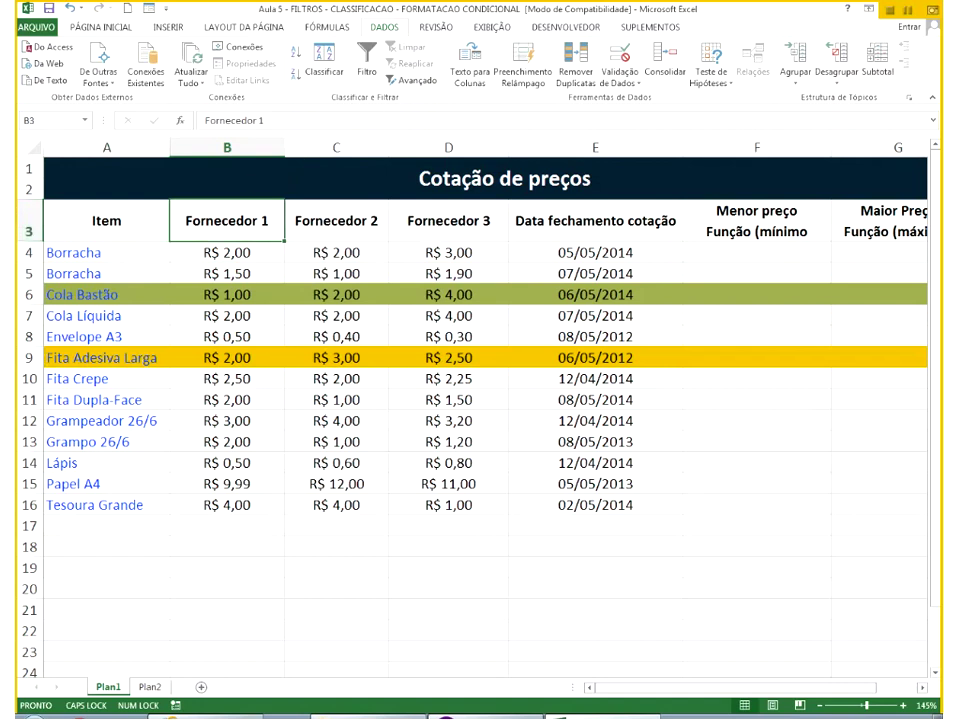
key(Left)
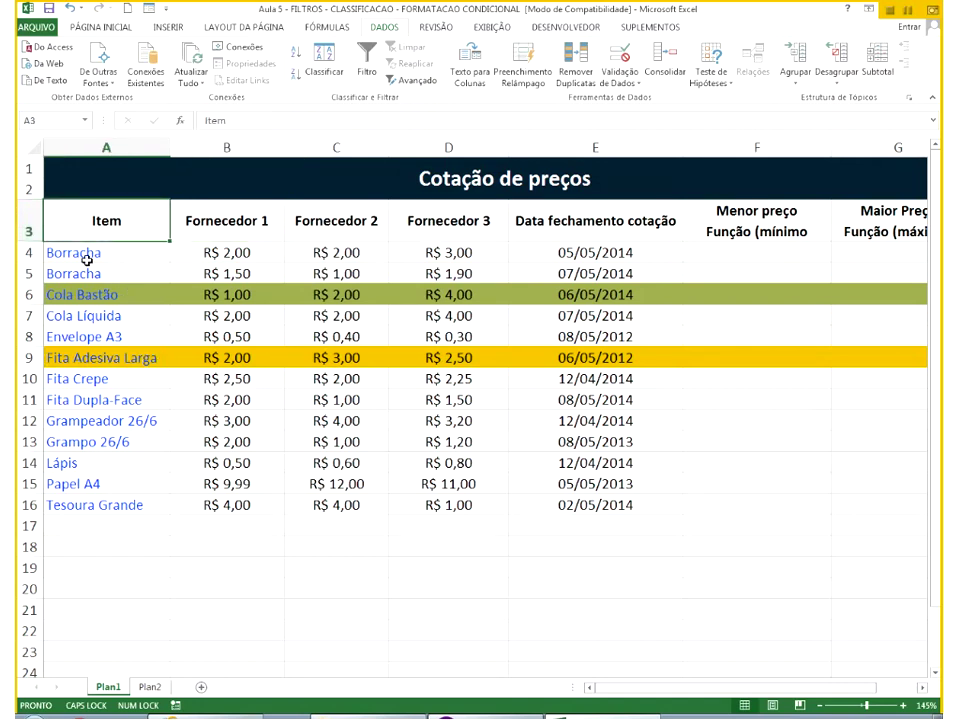
click(367, 68)
click(246, 233)
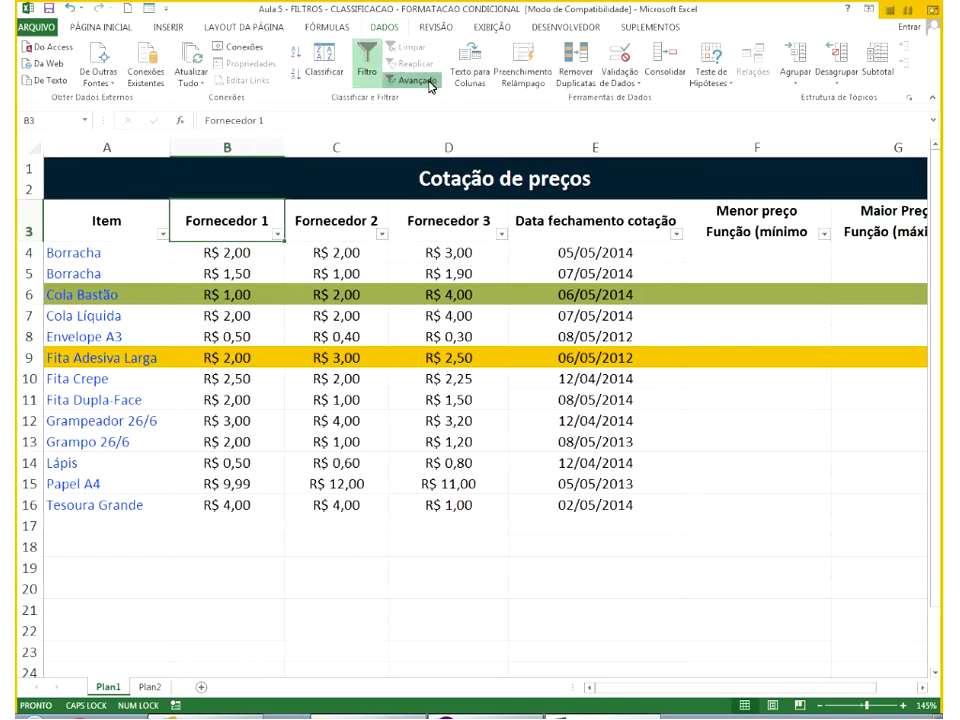
click(407, 80)
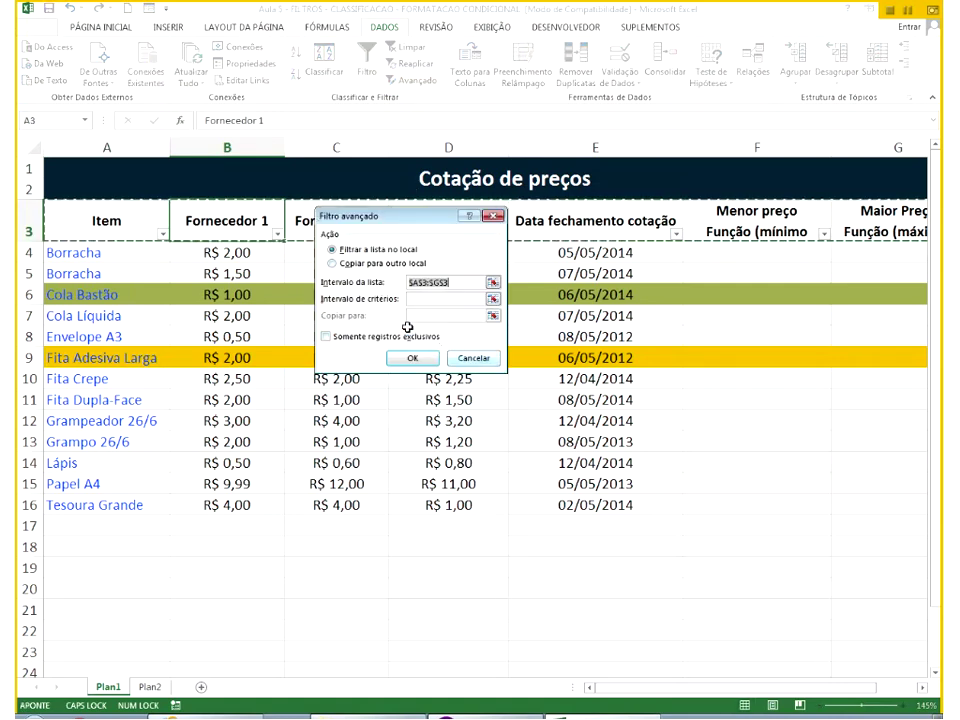
key(Escape)
click(395, 80)
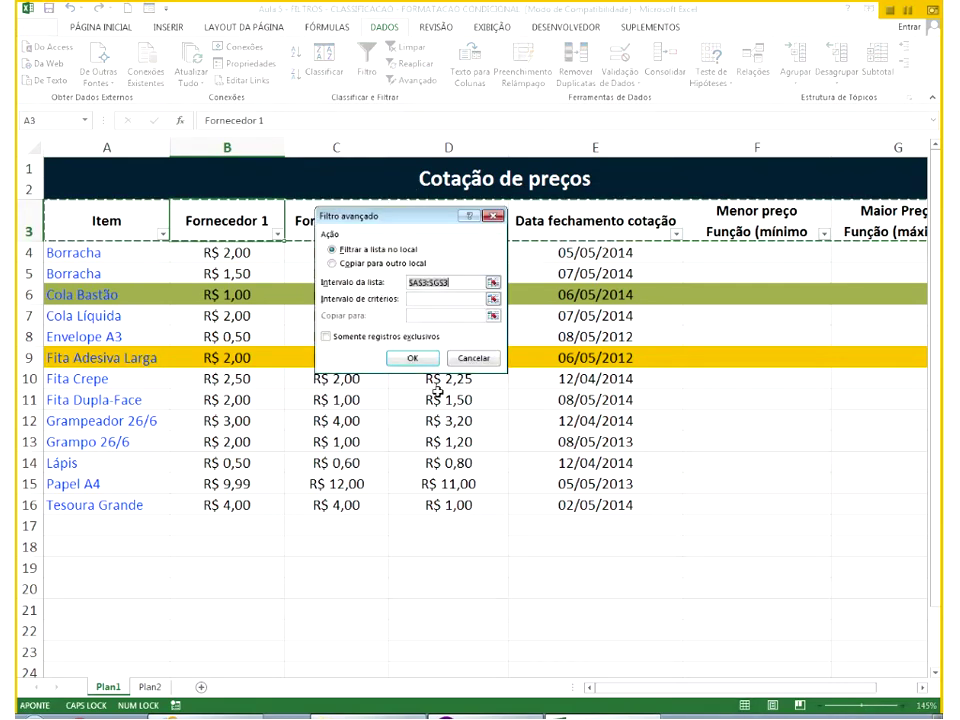
click(476, 358)
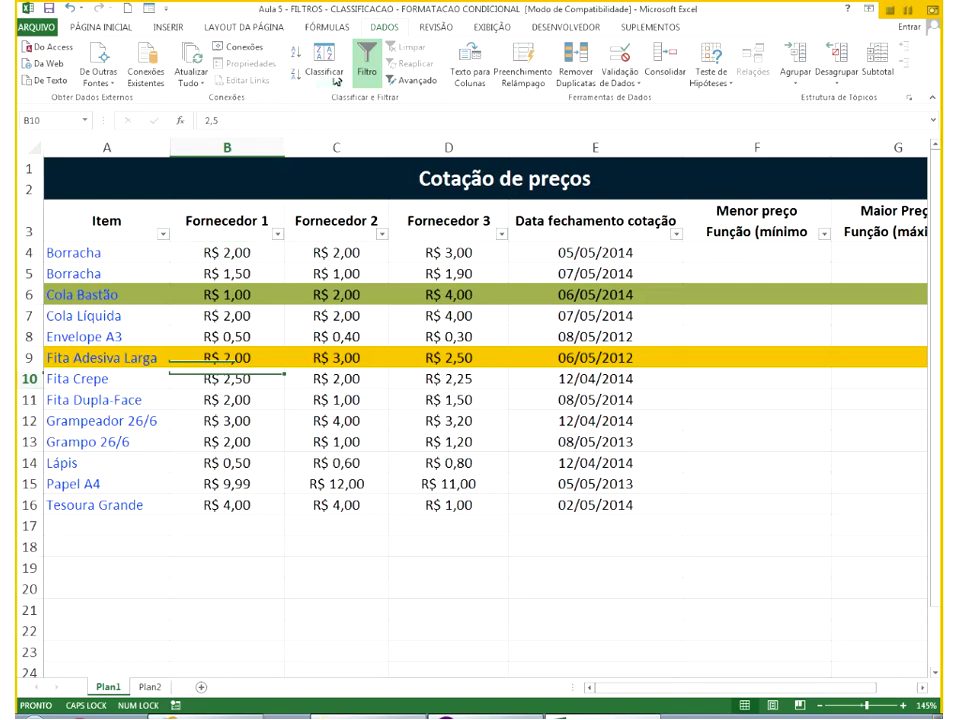
click(227, 376)
click(407, 80)
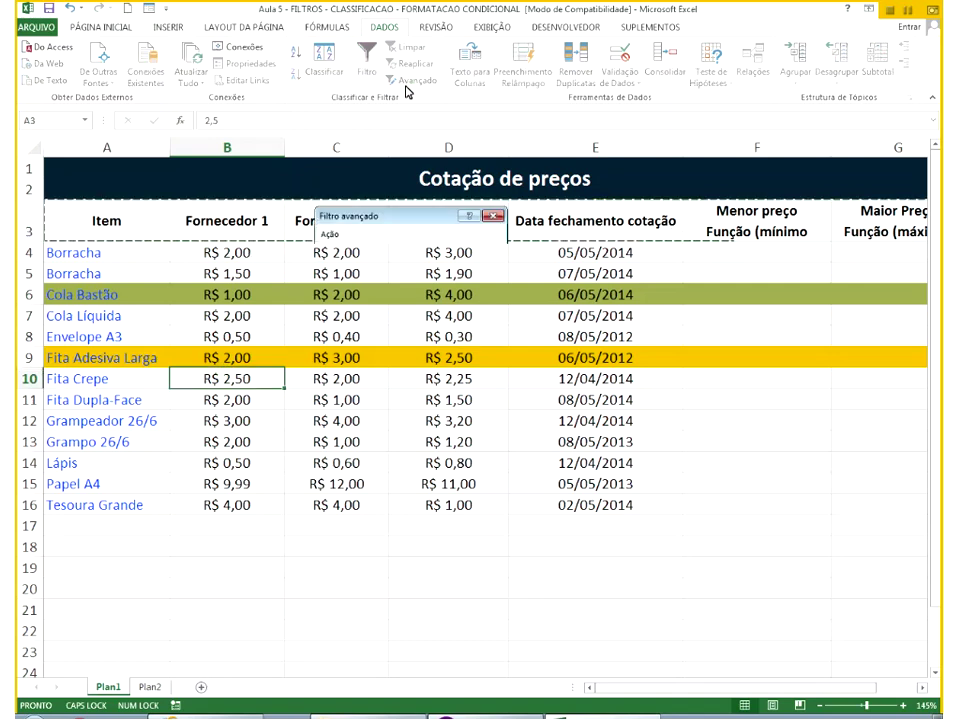
click(470, 357)
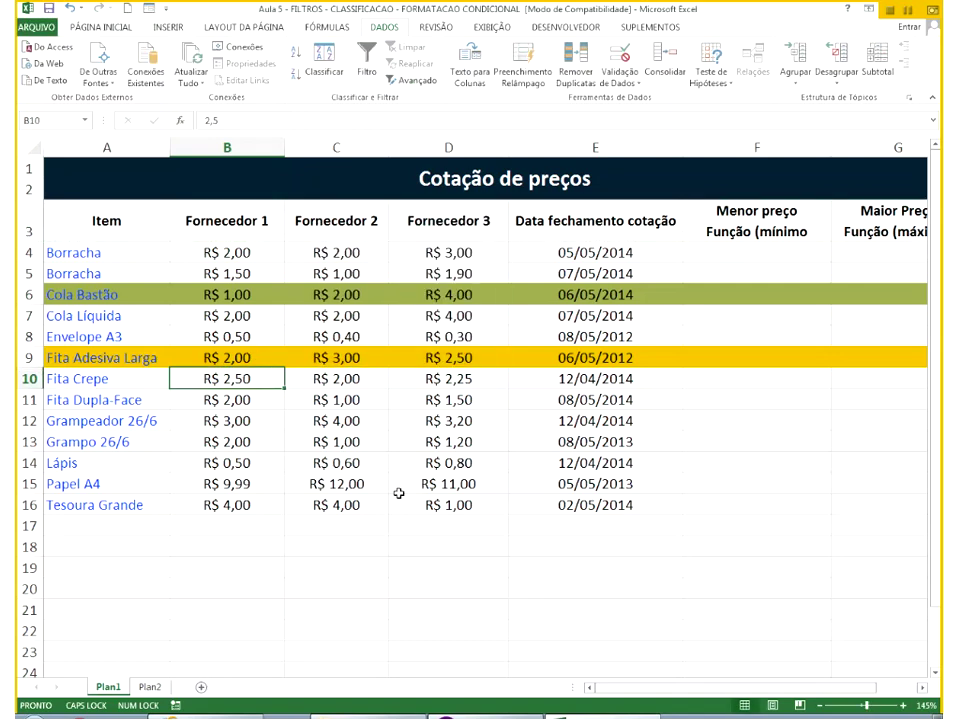
Filter Plan1's A3:G16 in place with an advanced filter using Plan2's A1:A5 as criteria and unique records only.
click(110, 317)
click(407, 80)
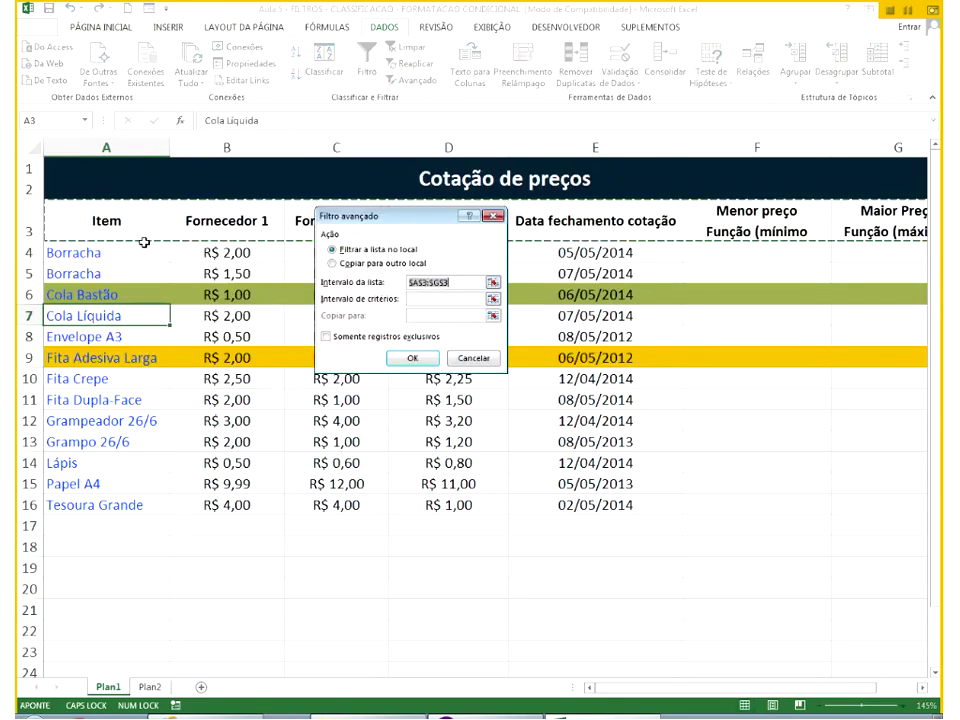
drag(116, 227, 870, 504)
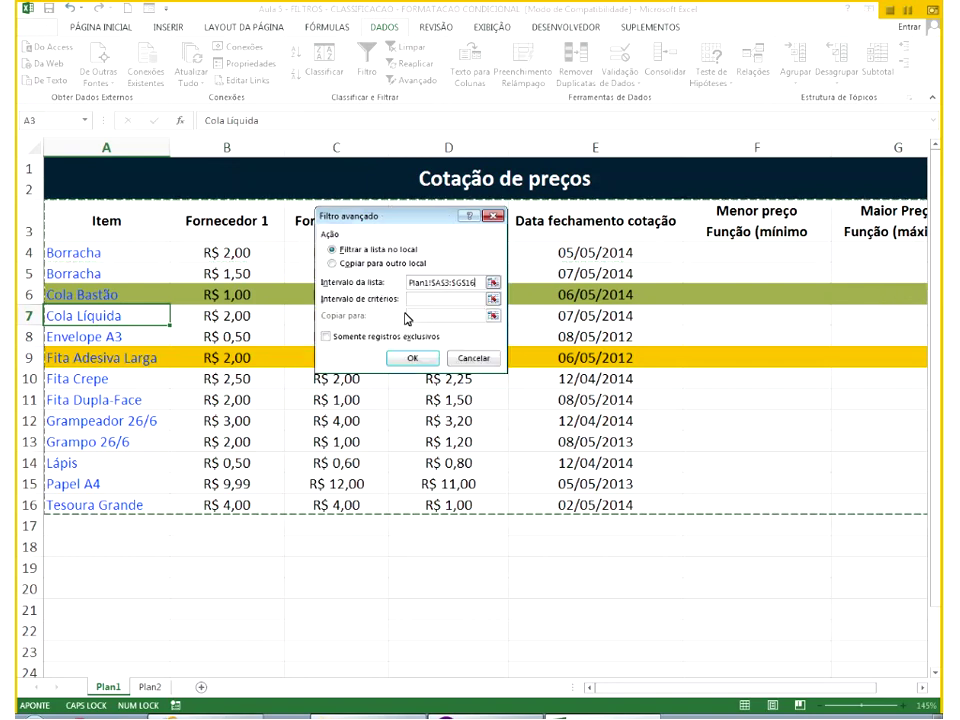
click(150, 687)
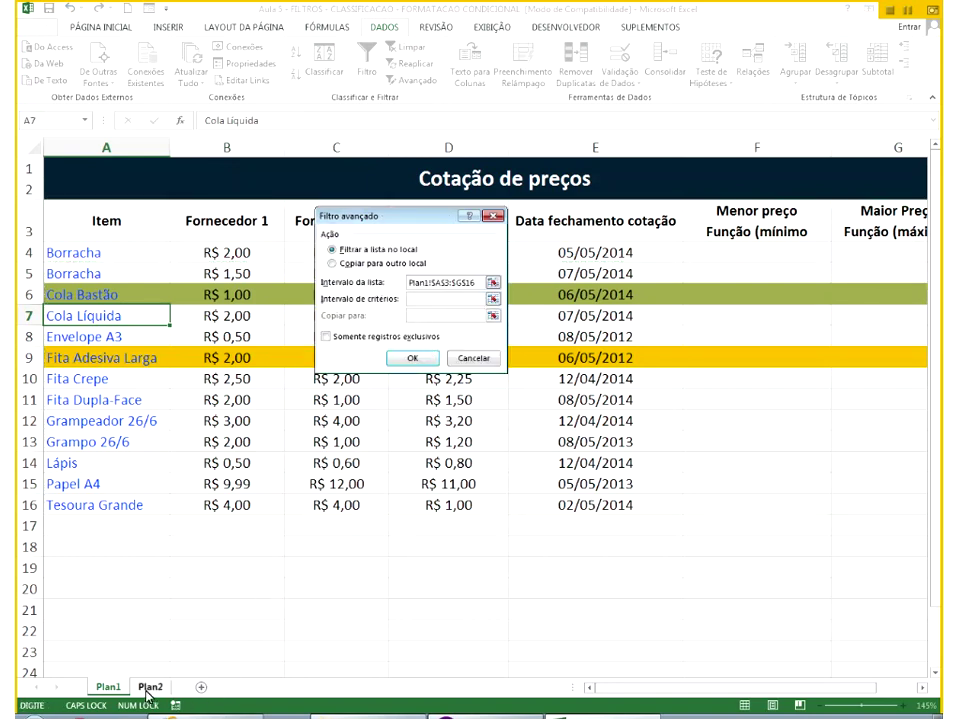
drag(124, 175, 190, 288)
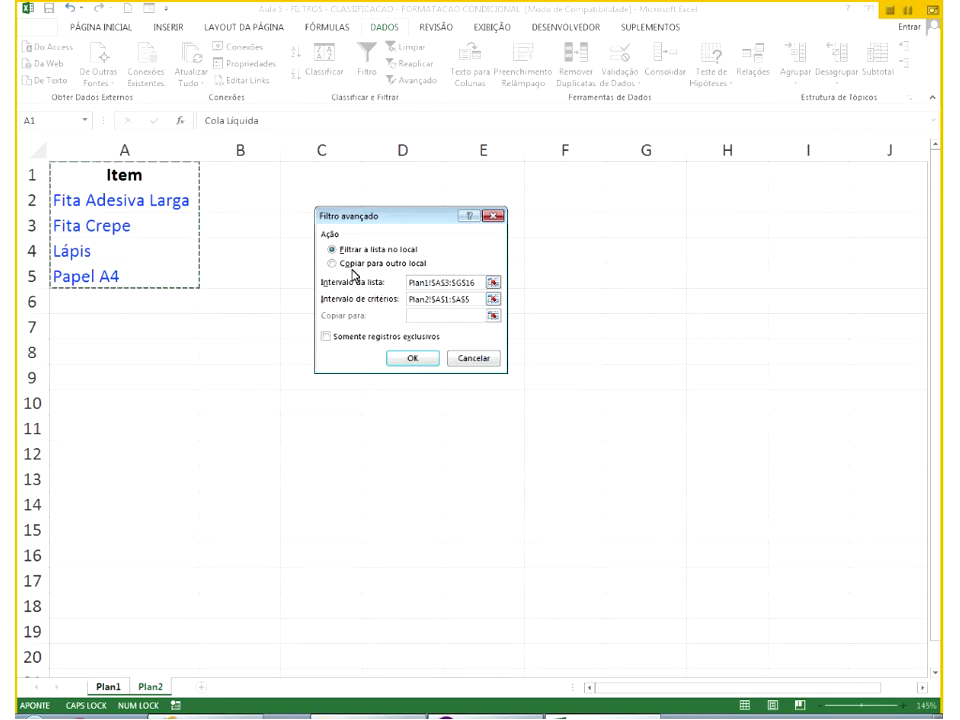
click(345, 338)
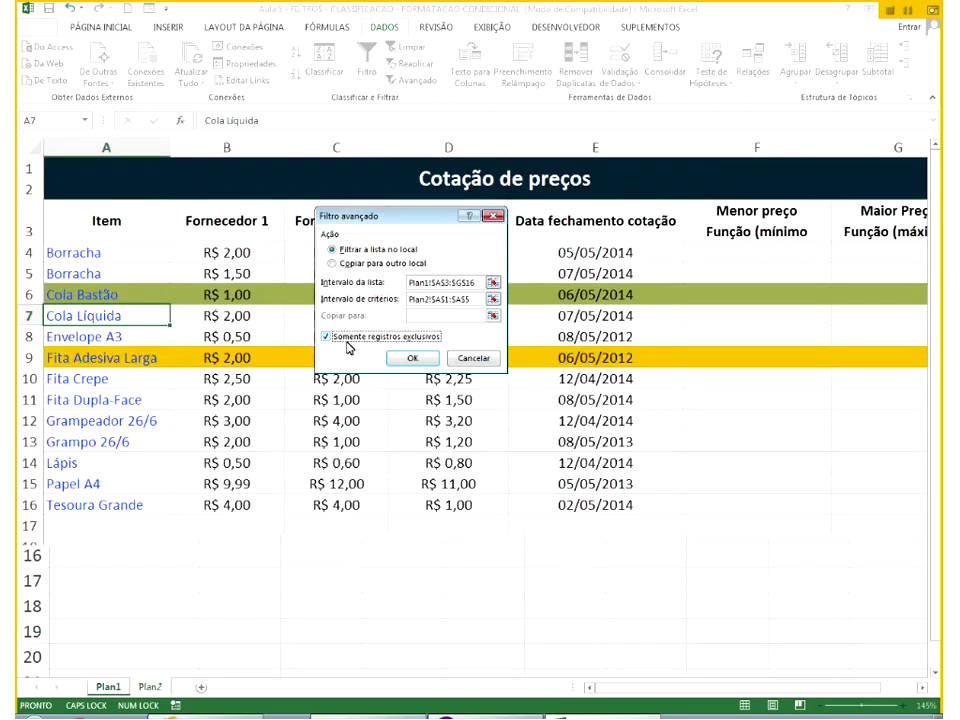
click(412, 358)
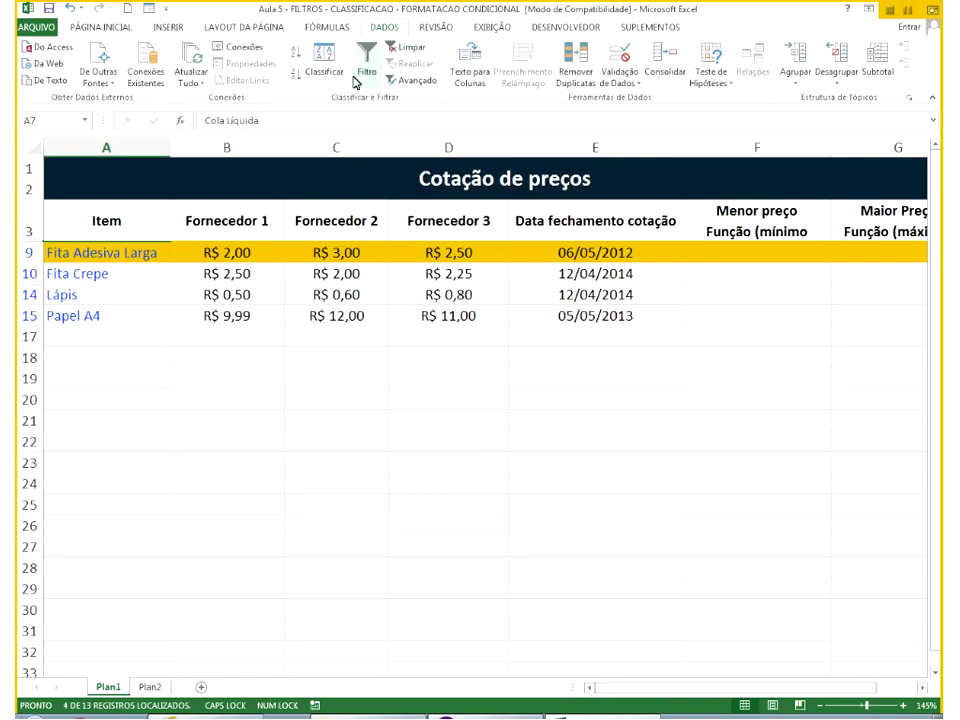
Compare the filtered items with the Plan2 list and turn on the automatic filter for the Plan1 price table.
click(152, 688)
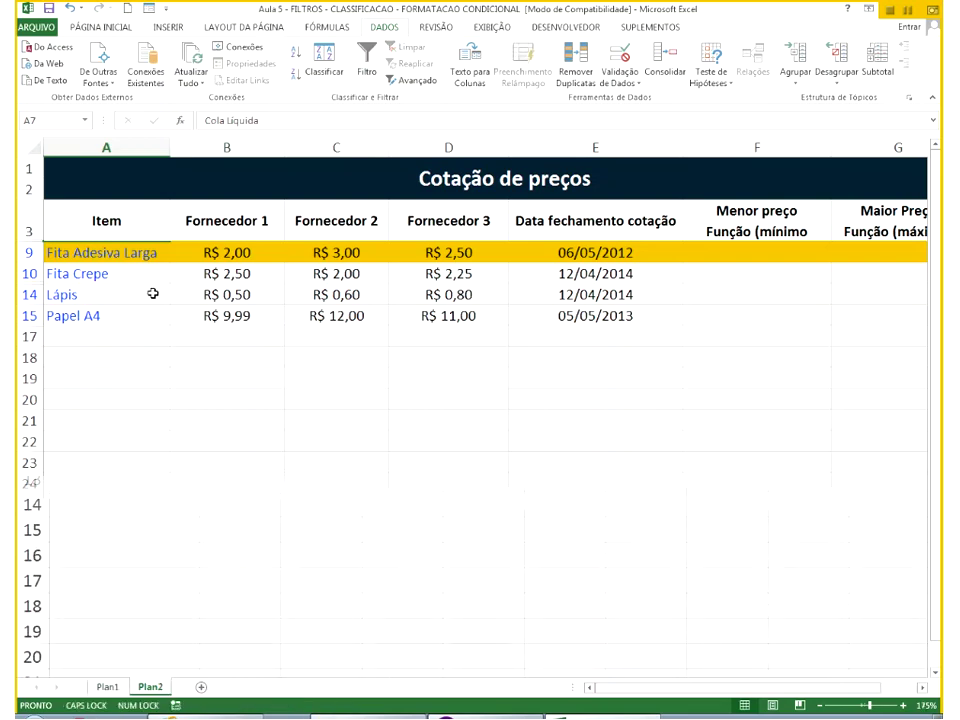
drag(139, 198, 130, 302)
click(117, 688)
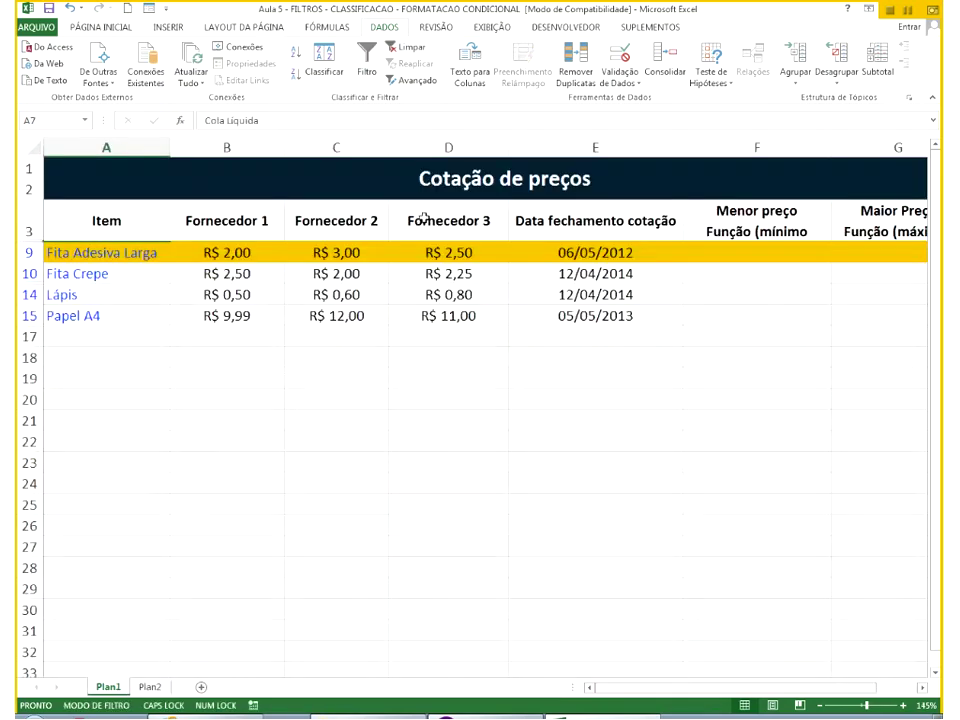
click(488, 212)
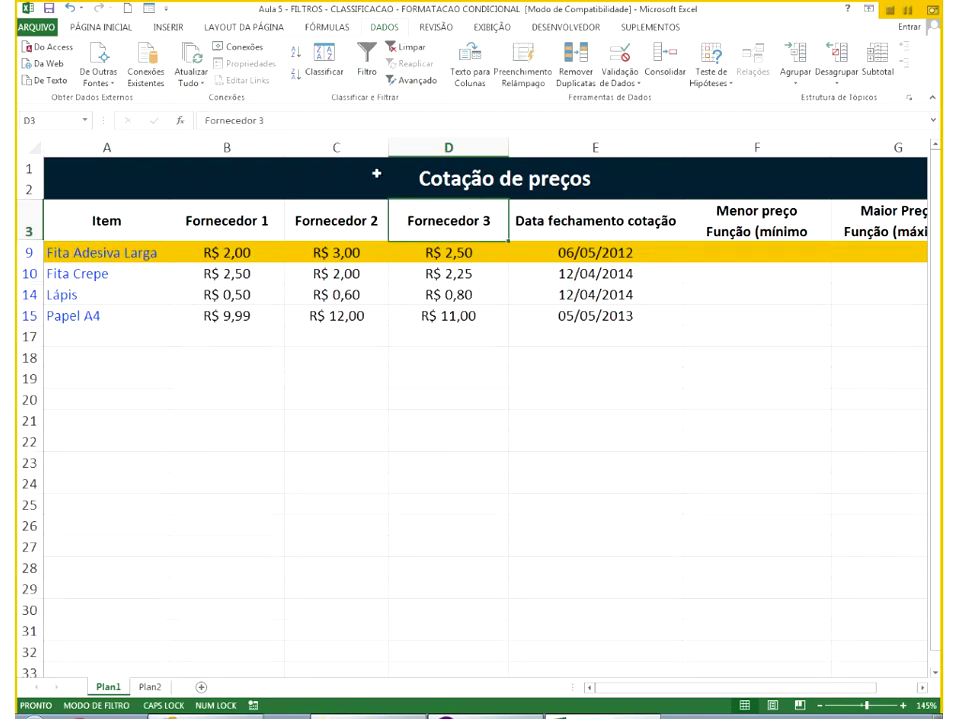
click(368, 72)
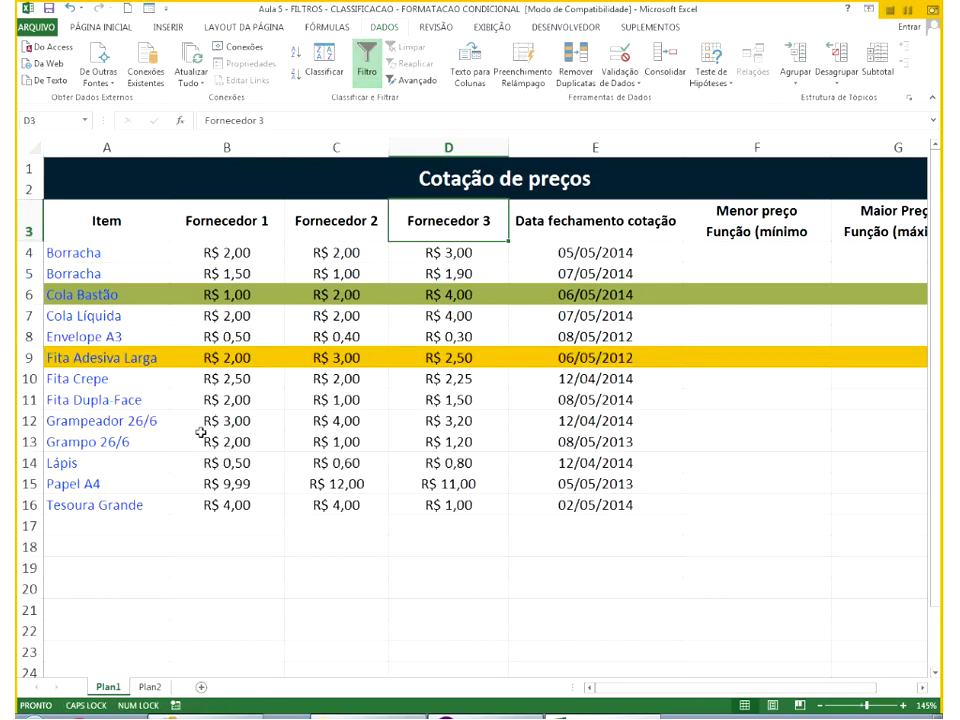
Try an in-place advanced filter on A1:G16 of Plan1 with A1:A5 of Plan2 as criteria, and clear it.
click(414, 80)
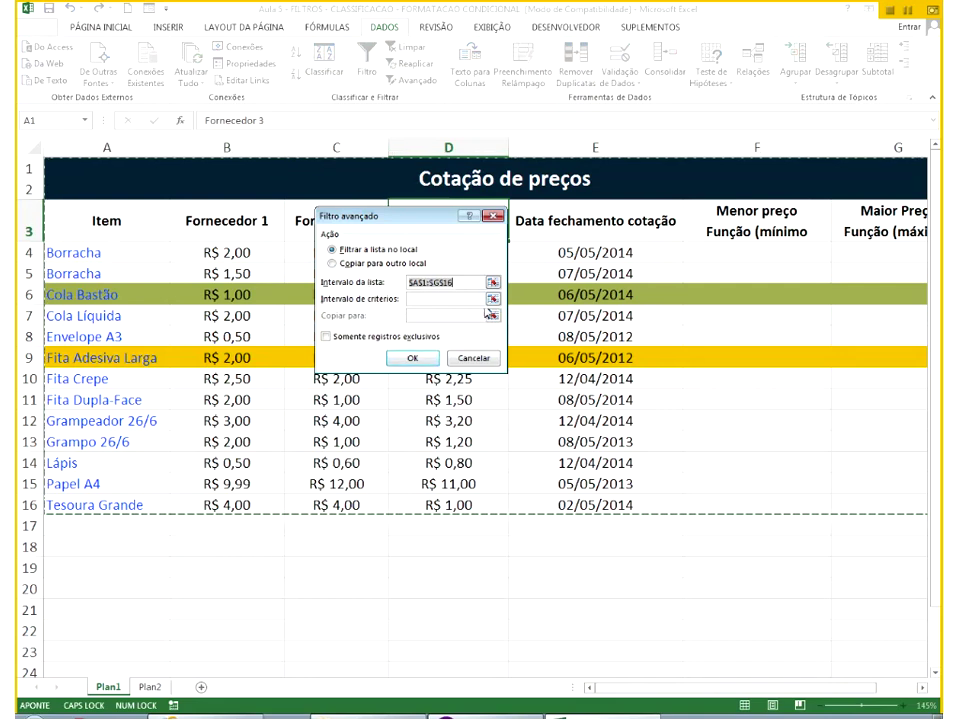
click(491, 303)
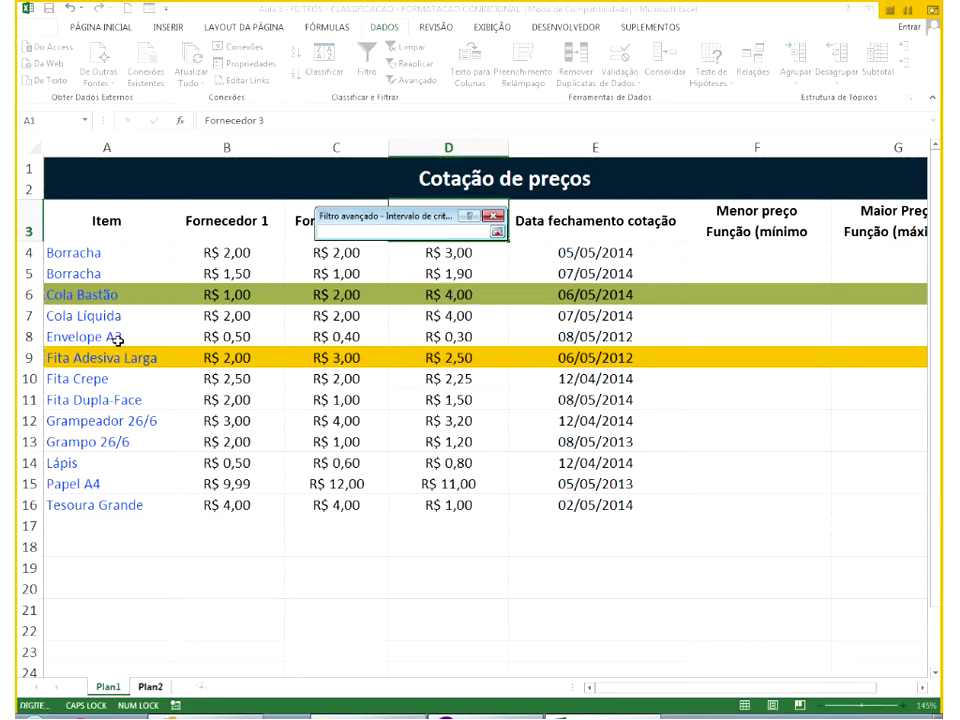
click(150, 687)
drag(124, 175, 124, 277)
click(497, 232)
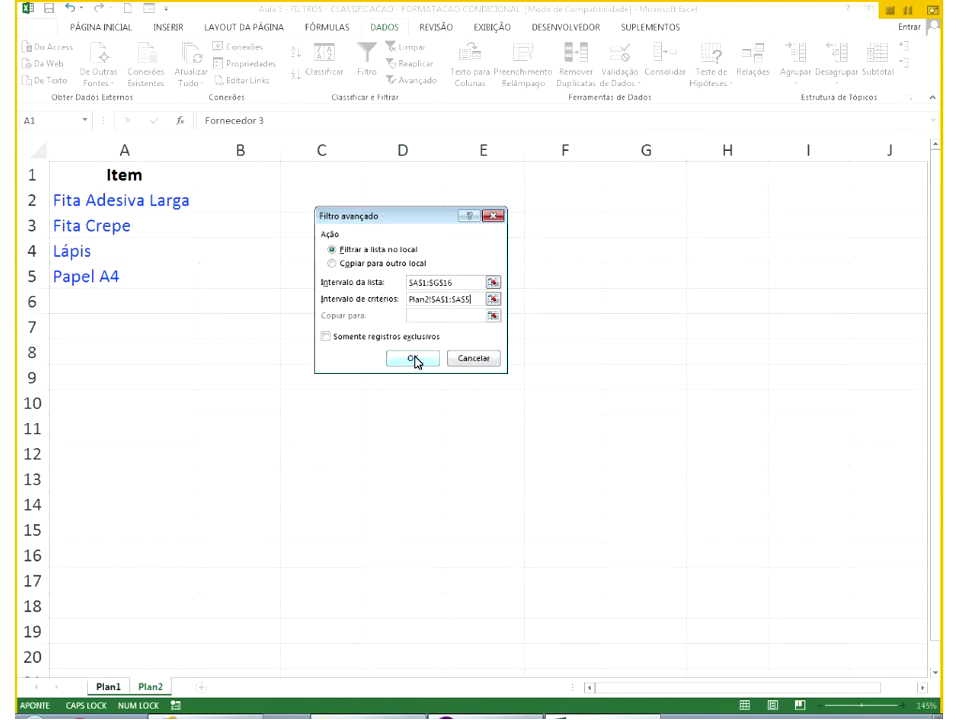
click(414, 358)
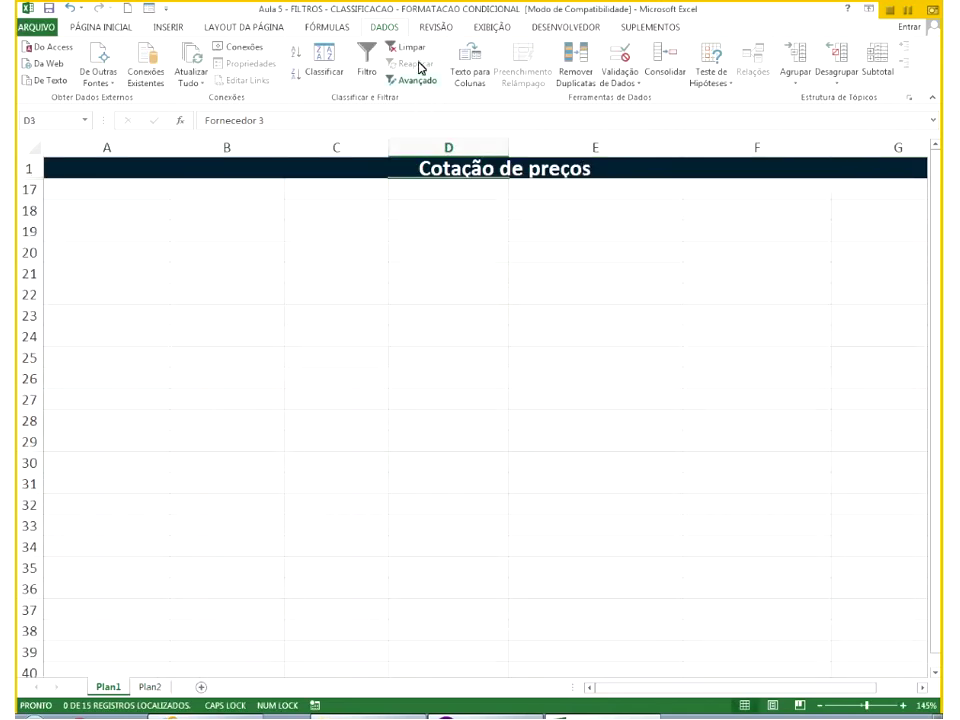
click(407, 47)
click(302, 393)
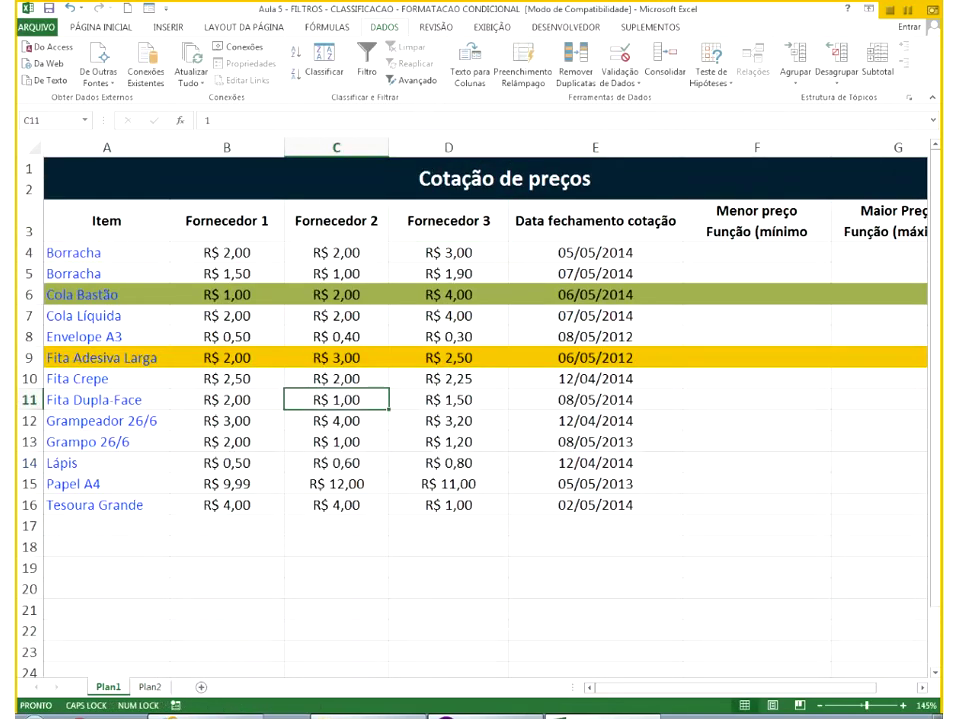
Change the header in cell A3 of the Plan1 price table to "Itens".
double_click(141, 220)
key(BackSpace)
text(NS)
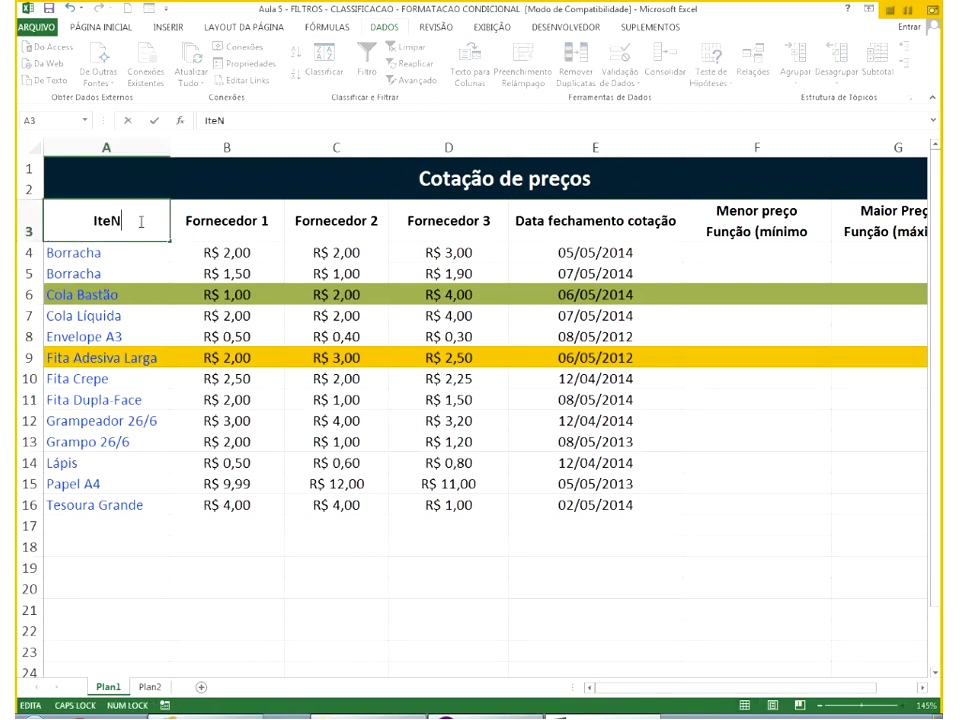
key(BackSpace)
key(BackSpace)
key(Num_Lock)
text(ns)
key(Return)
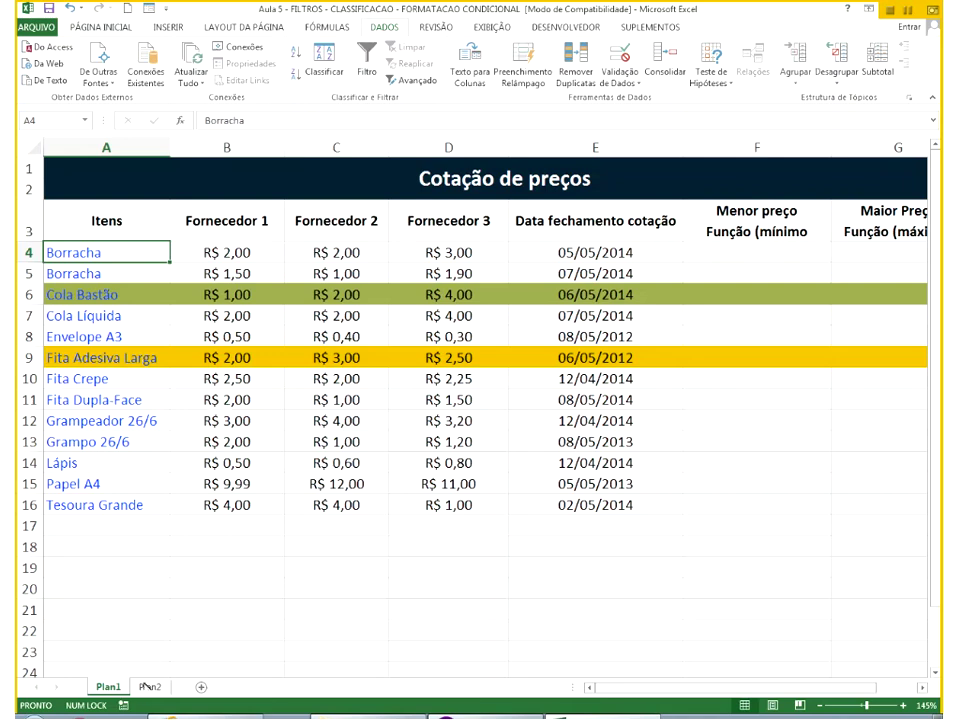
key(ctrl+Page_Down)
click(115, 277)
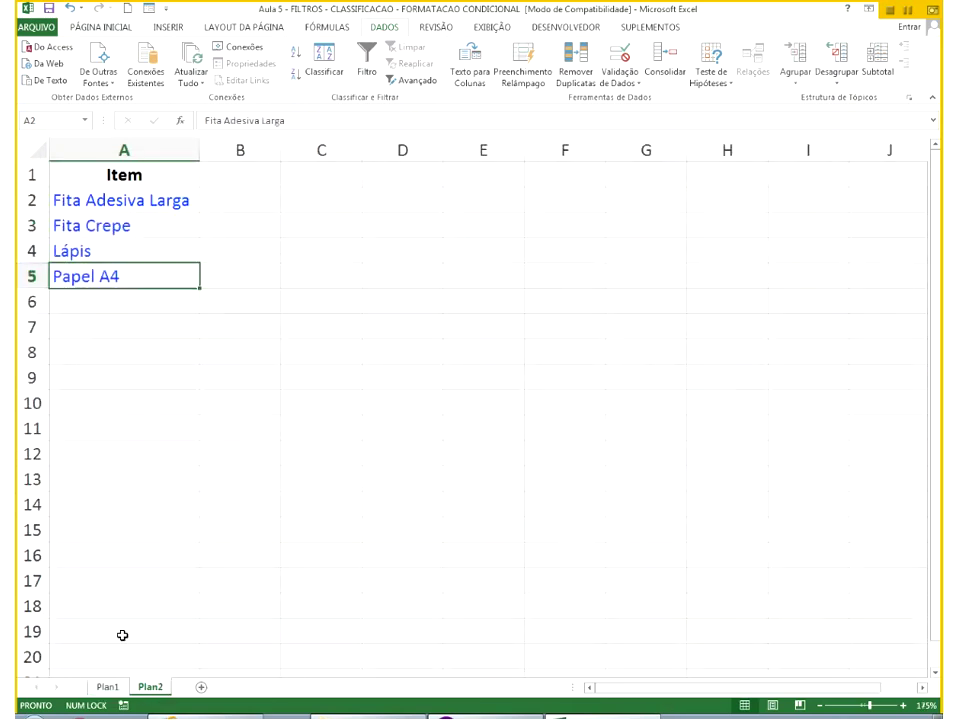
click(110, 686)
click(418, 80)
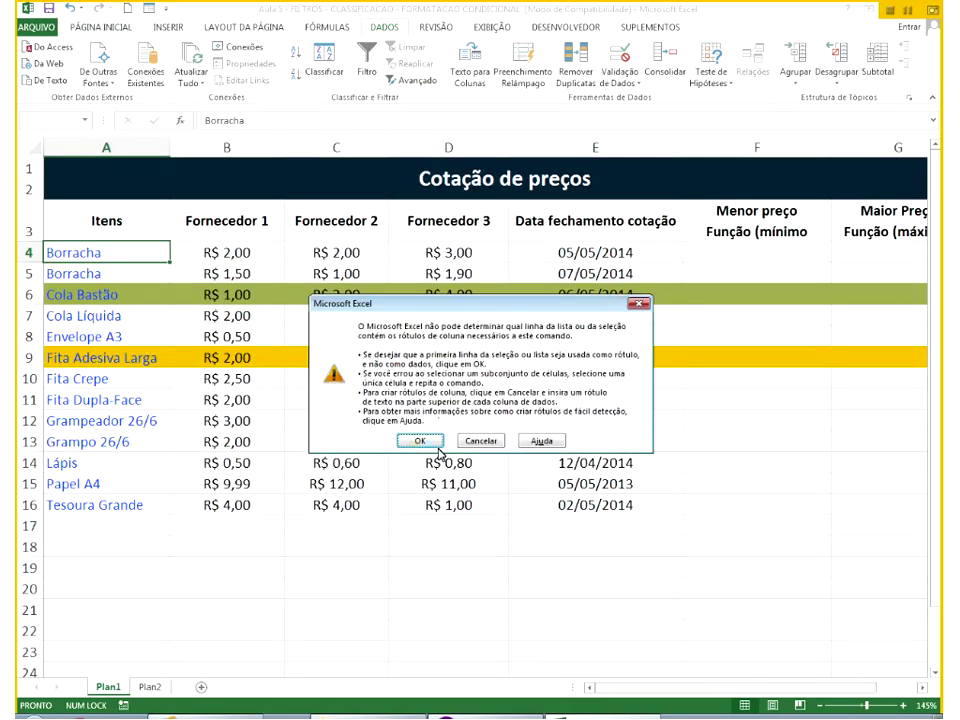
click(420, 441)
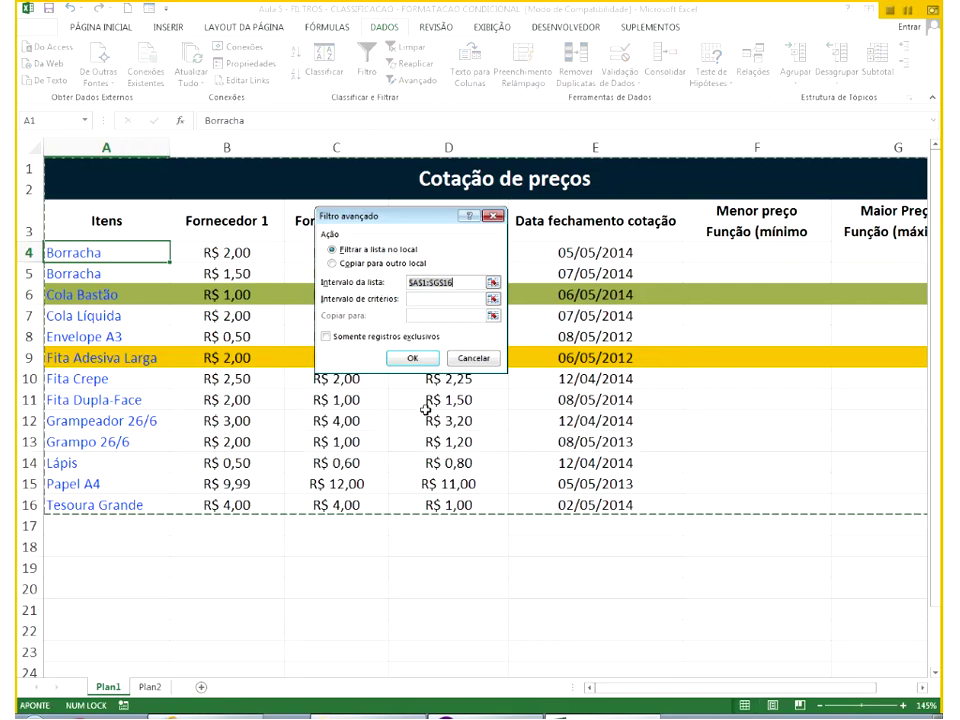
click(412, 358)
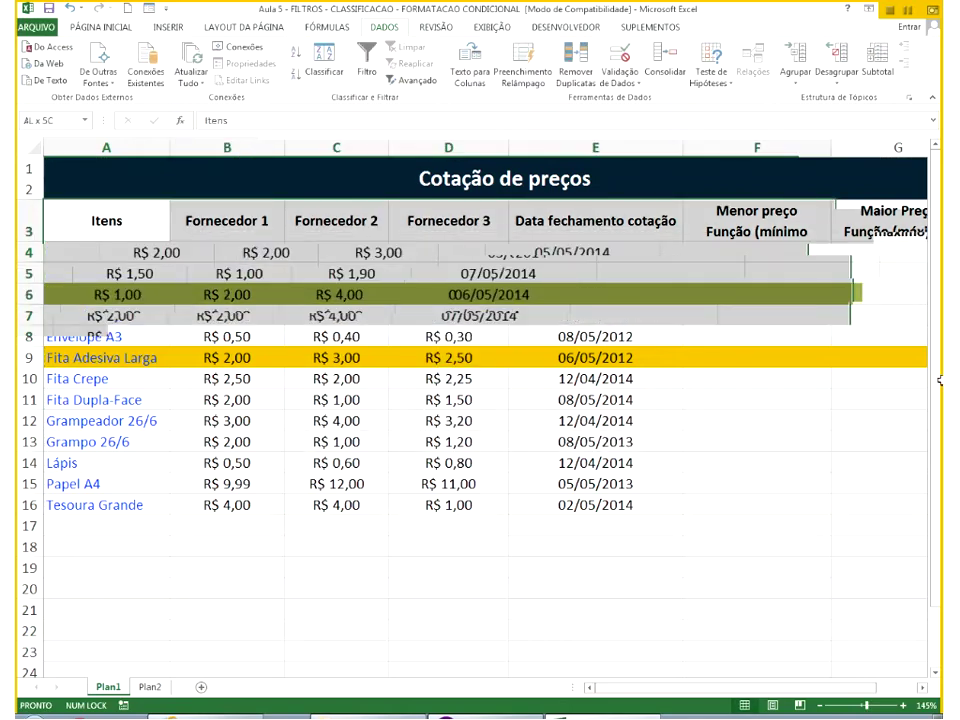
Select A3:G16 on Plan1 and filter it in place with an advanced filter using A1:A5 of Plan2 as criteria.
drag(717, 503, 785, 505)
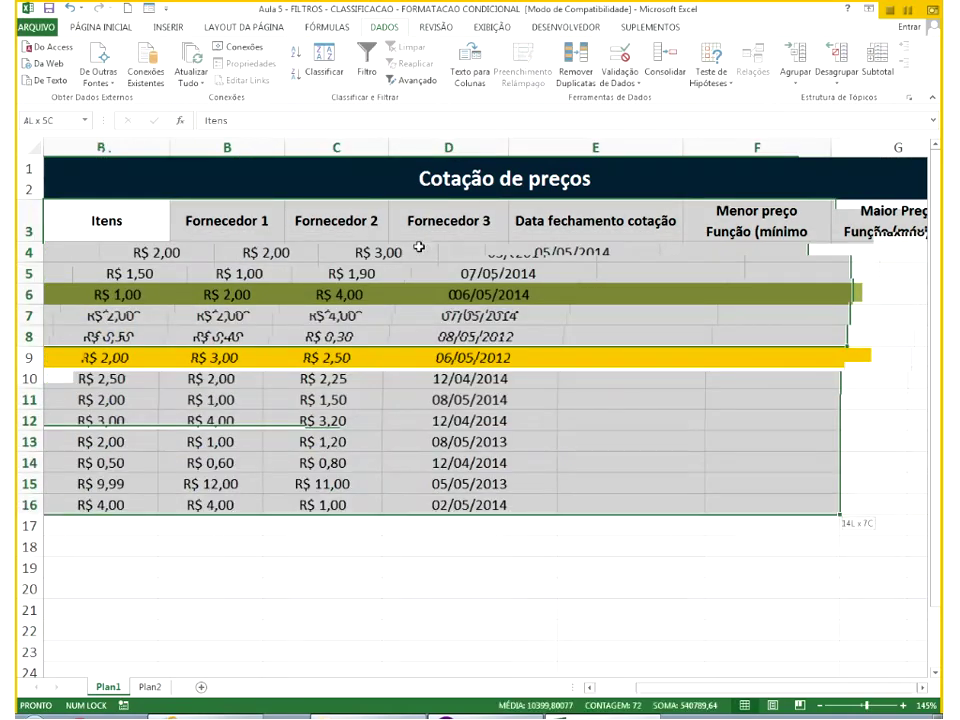
click(412, 80)
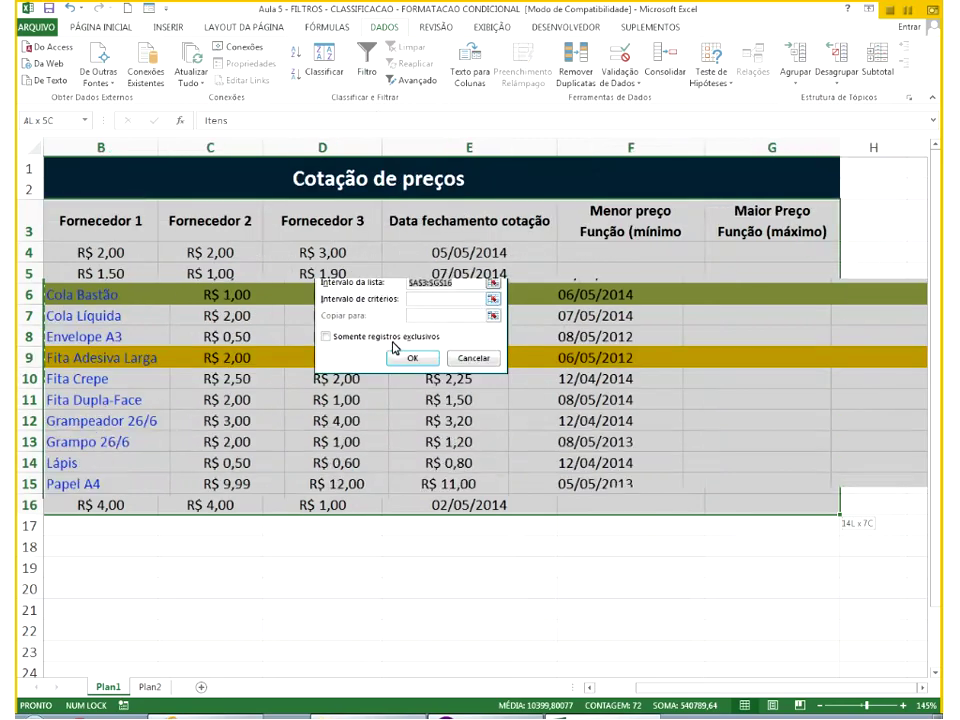
click(493, 299)
click(150, 687)
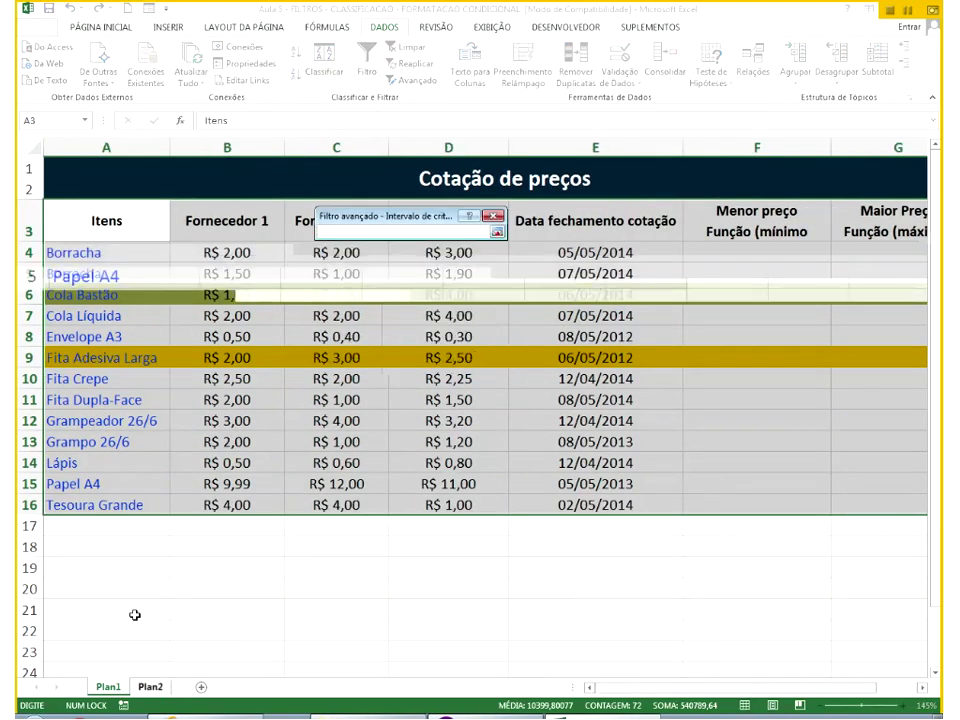
drag(120, 175, 120, 276)
click(497, 232)
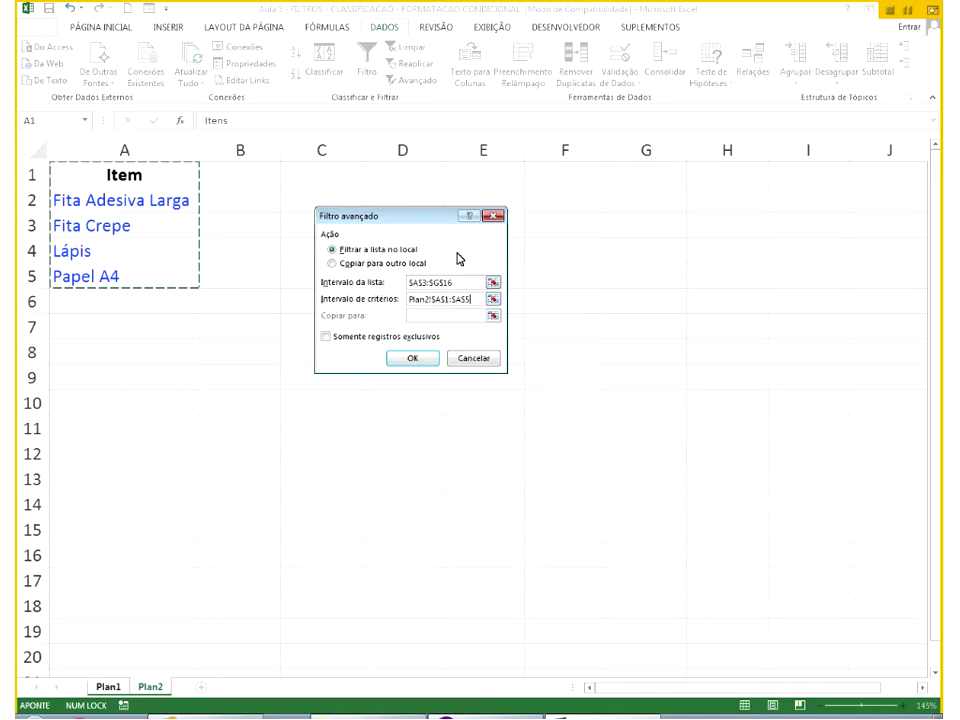
click(412, 358)
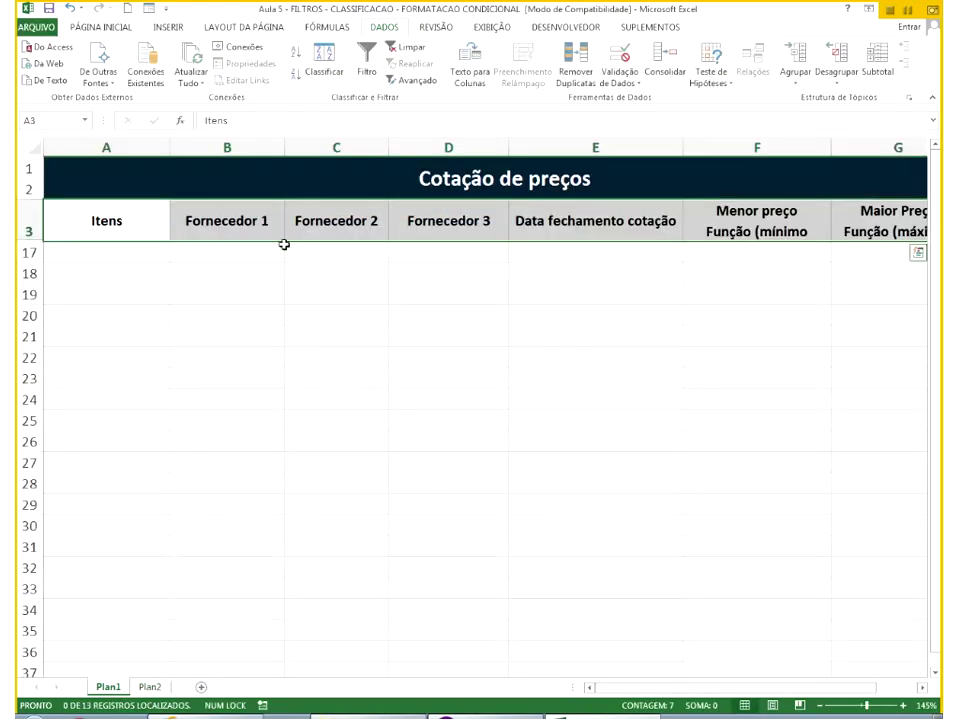
Compare the item column header and filtered rows on Plan1 with the header and items of the Plan2 criteria list.
click(95, 276)
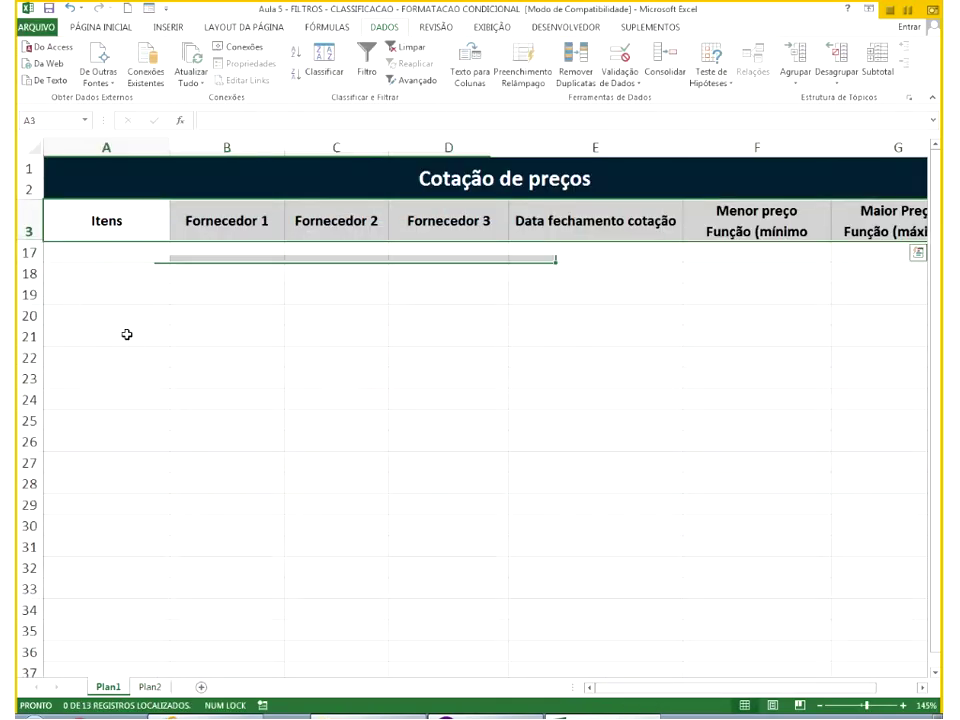
click(150, 687)
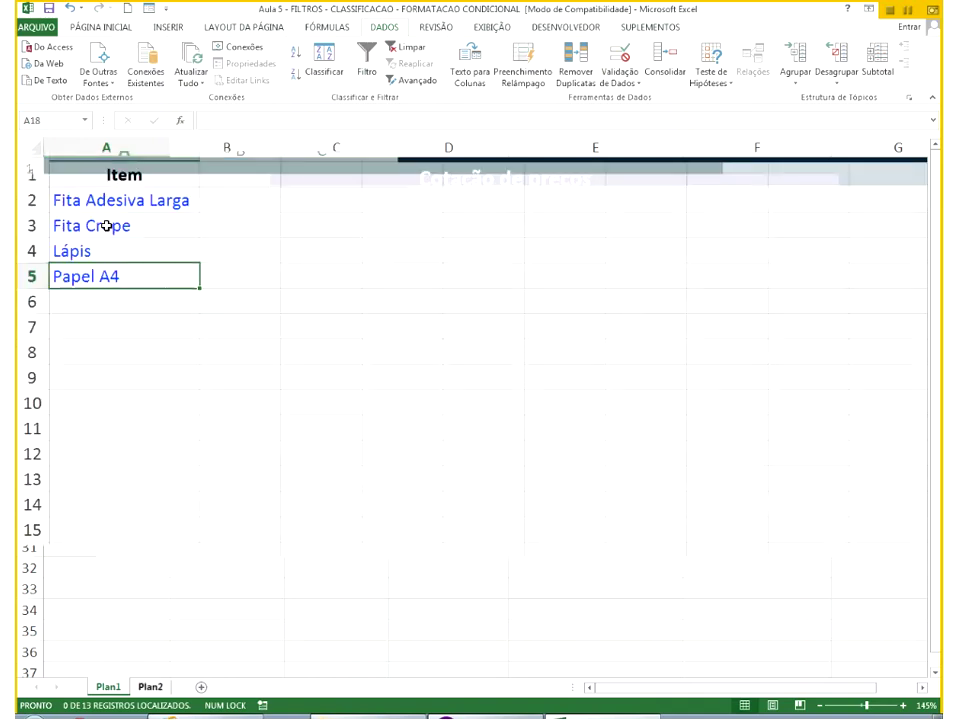
drag(109, 202, 112, 278)
click(108, 687)
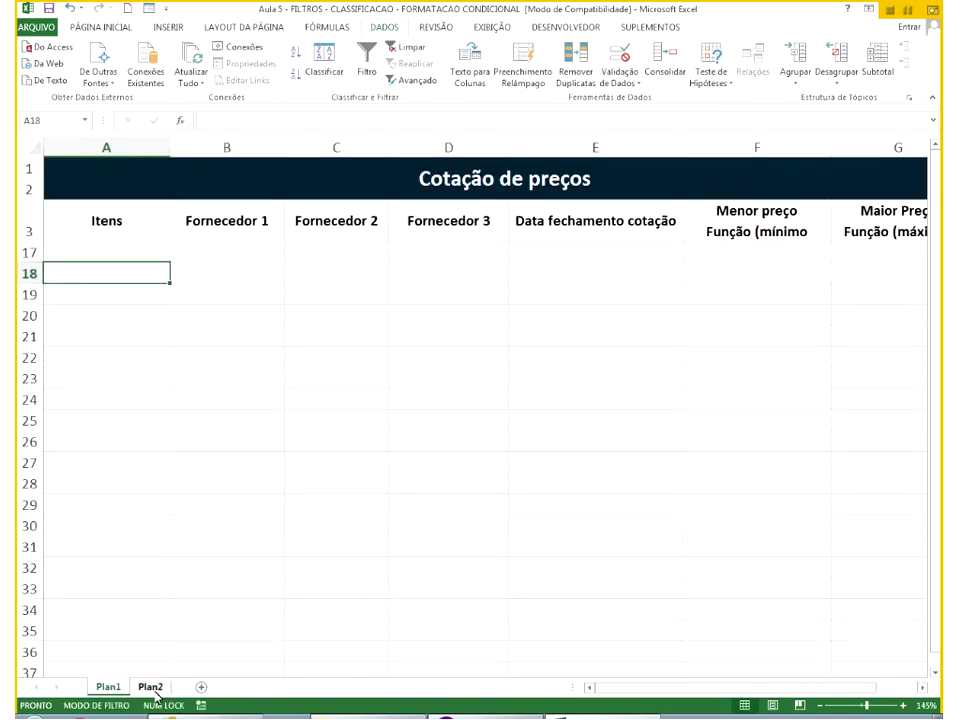
click(100, 225)
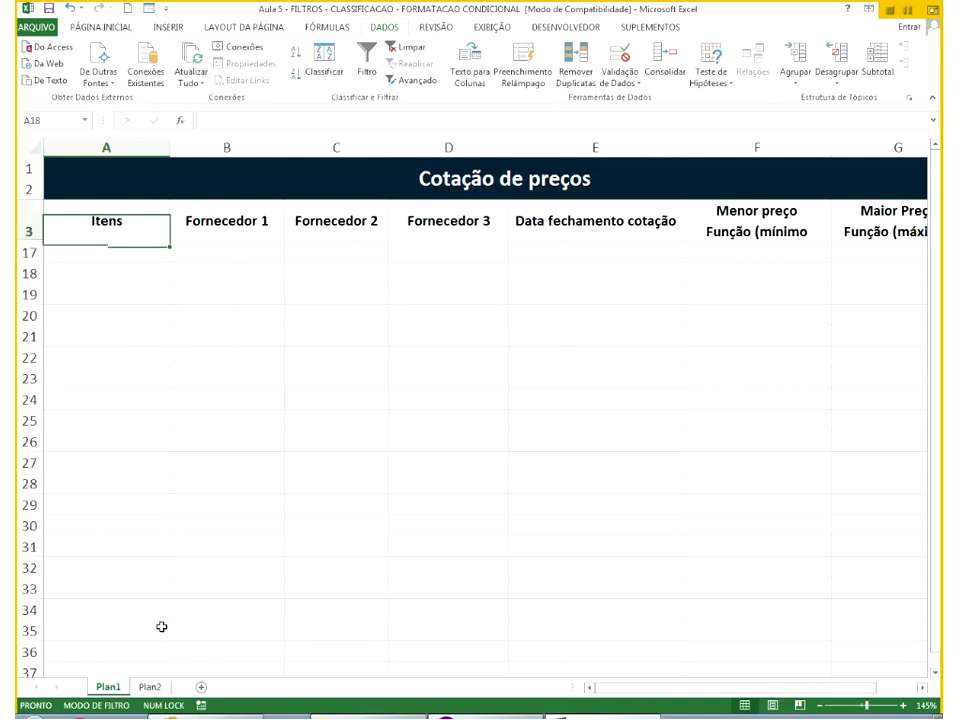
click(150, 687)
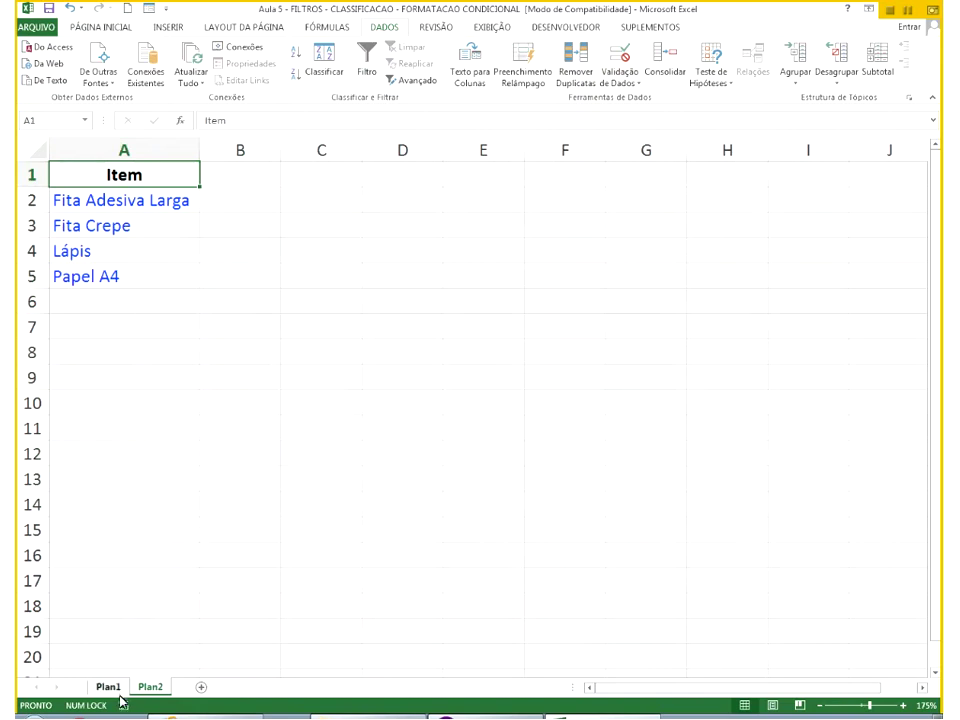
Rename the header in cell A3 of Plan1 to "Item" to match the criteria header on Plan2.
key(F2)
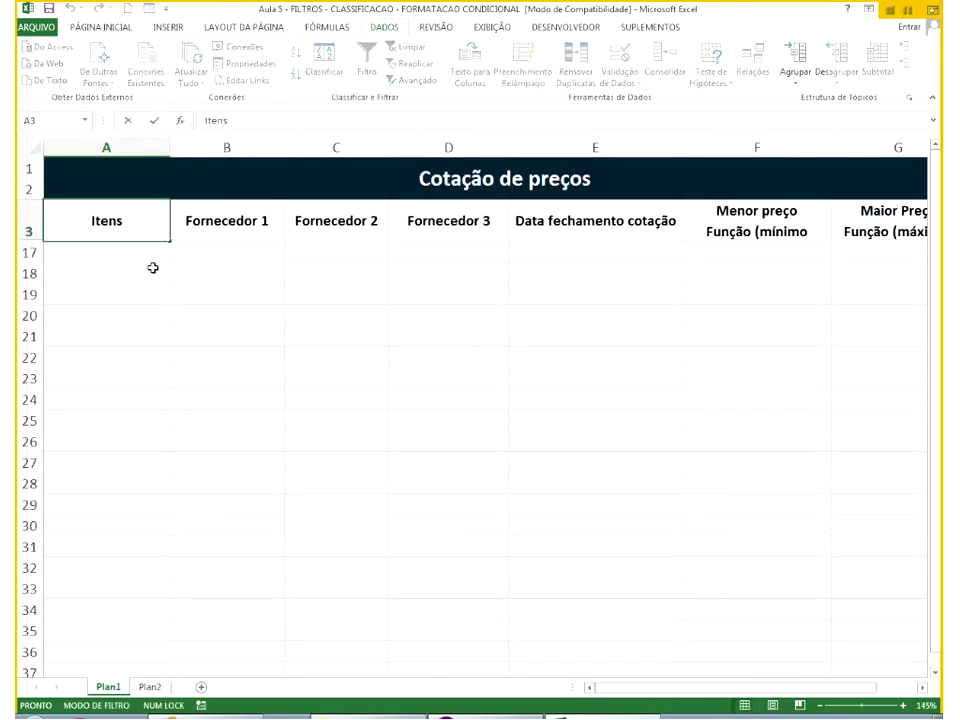
key(BackSpace)
key(BackSpace)
text(m)
key(Return)
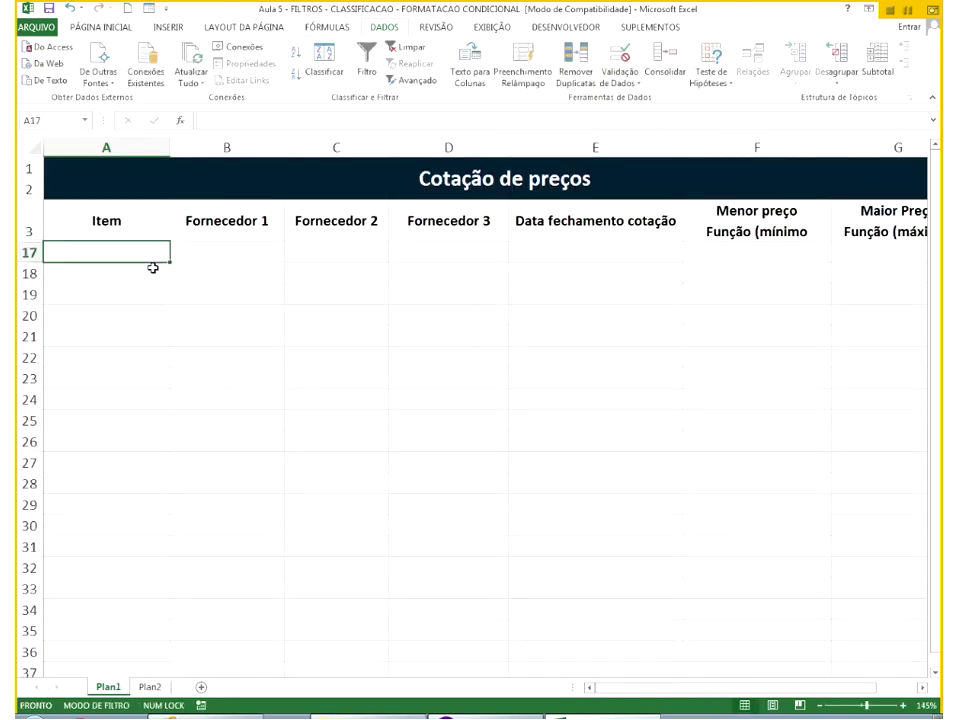
Clear the filter on the Plan1 price table and remove the fill colour from rows 6 to 10.
click(405, 48)
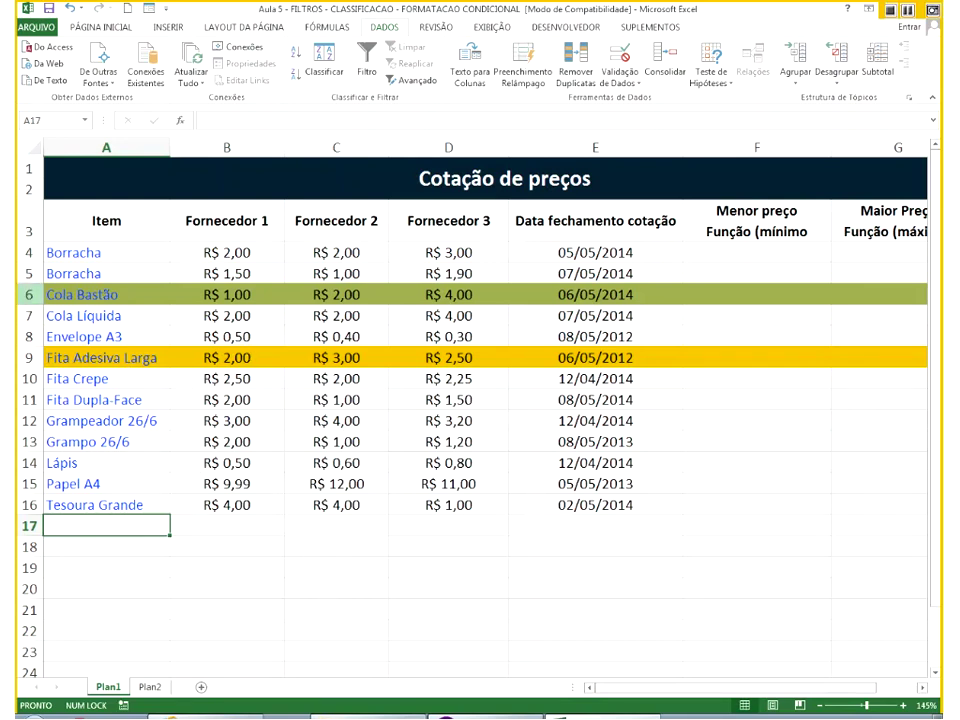
drag(16, 295, 16, 378)
click(103, 29)
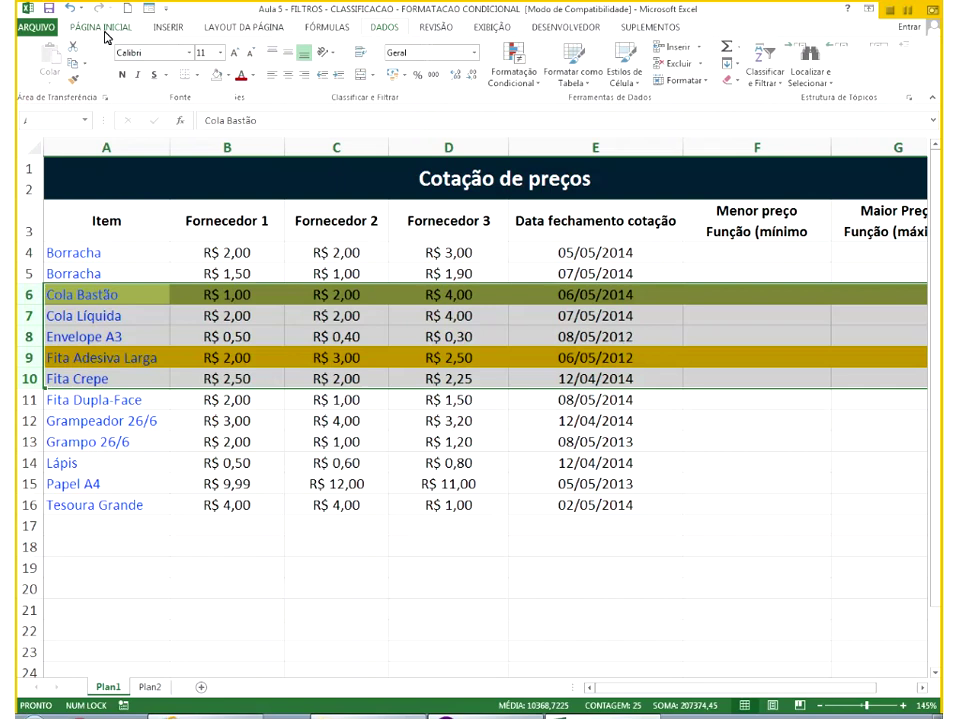
click(218, 75)
click(484, 557)
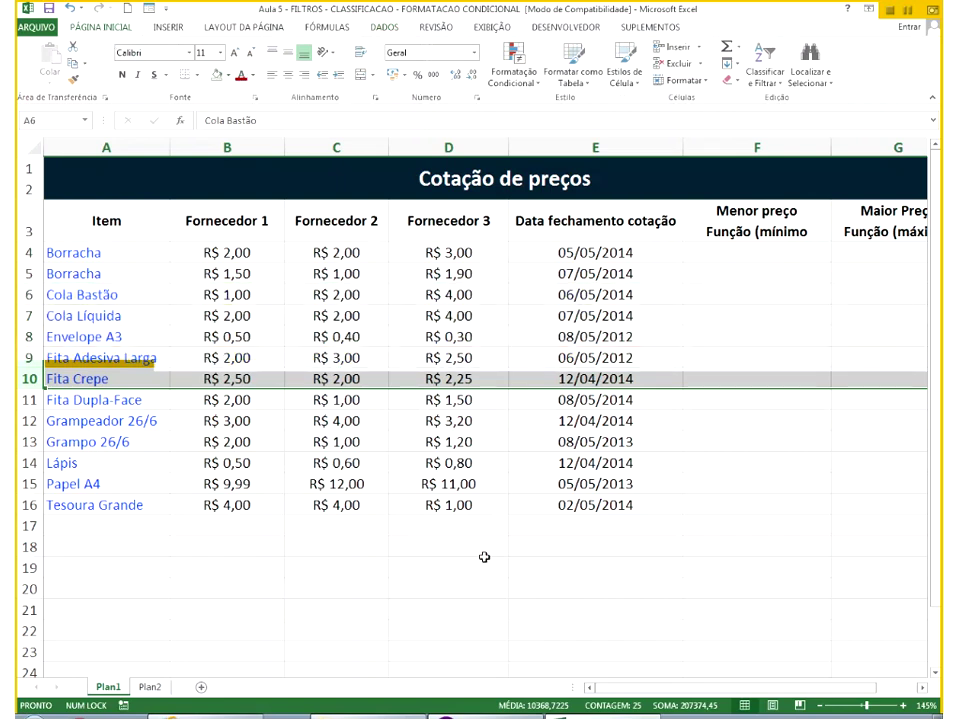
click(320, 461)
click(150, 687)
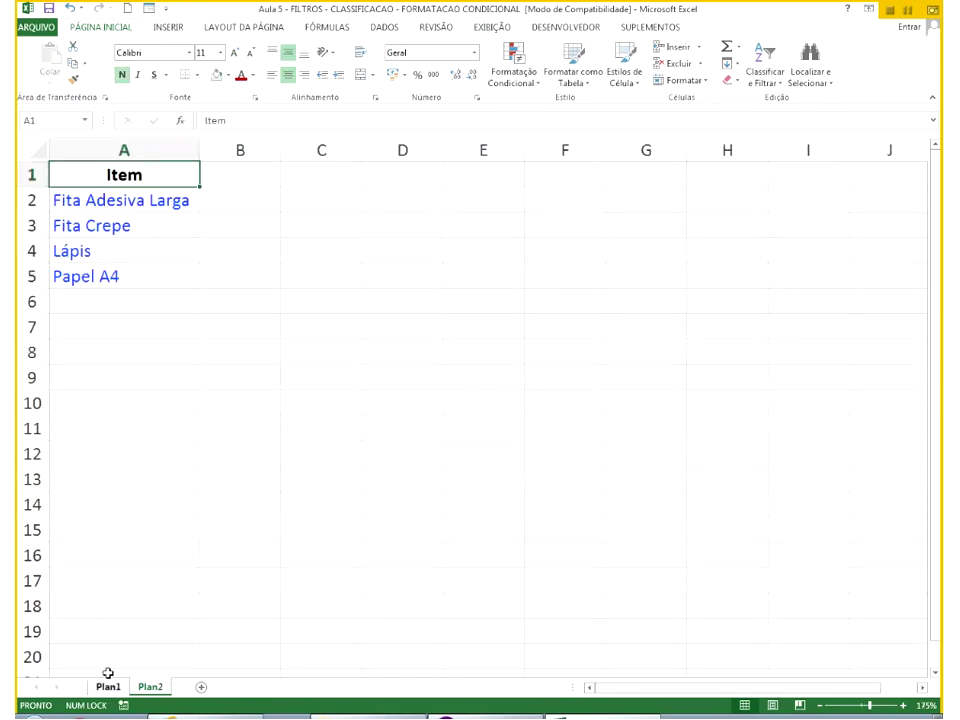
click(107, 687)
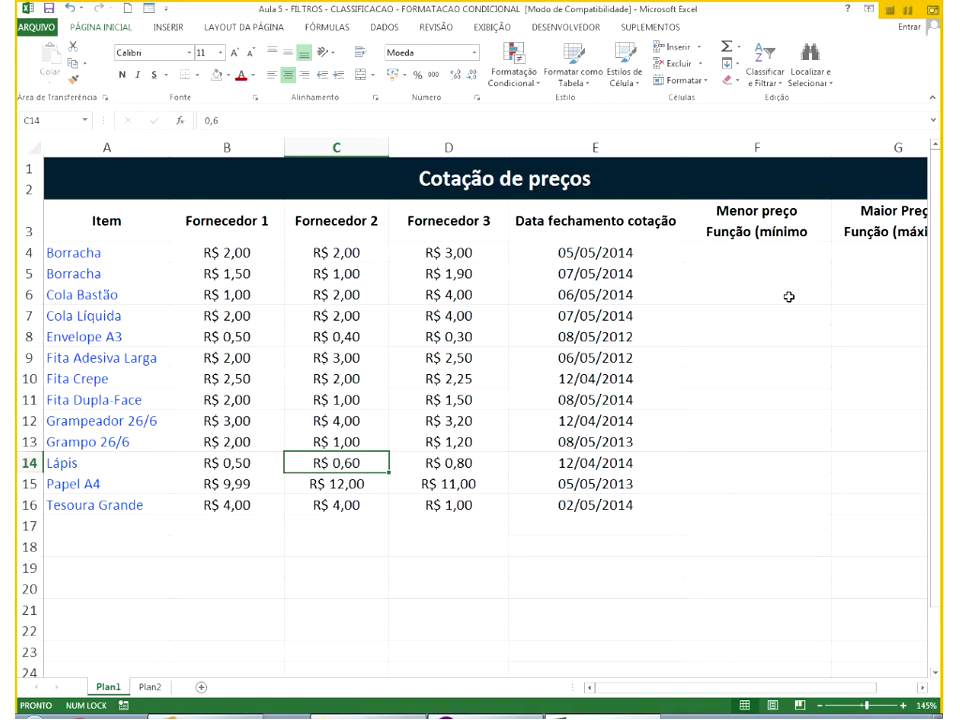
Narrow column F slightly and calculate the lowest supplier price in F4 with the MÍNIMO function over B4:D4.
drag(835, 148, 814, 148)
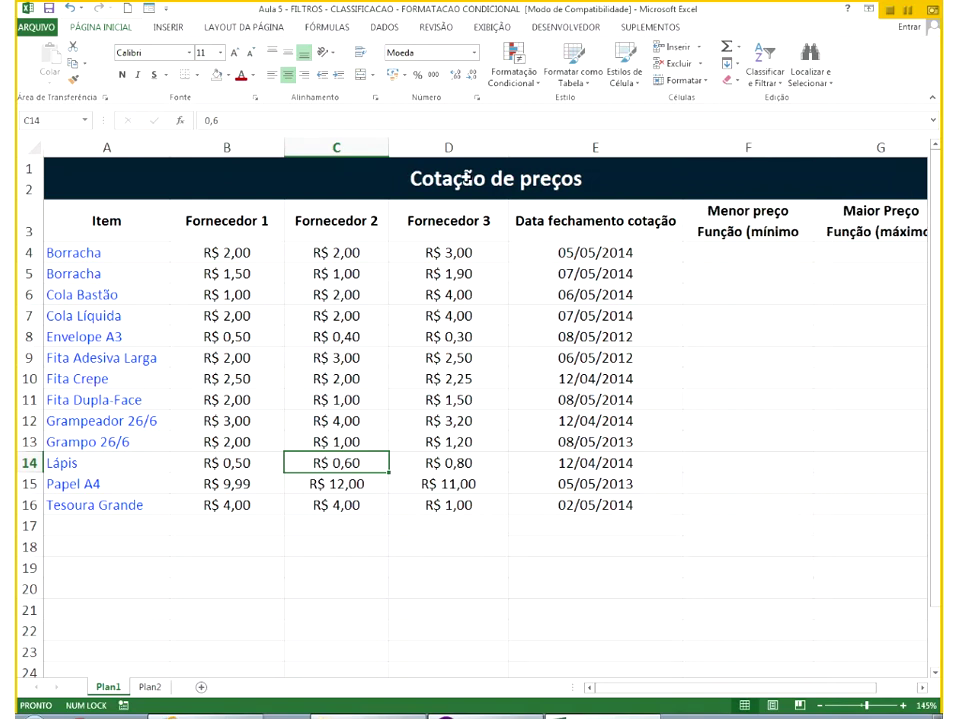
click(145, 257)
click(336, 254)
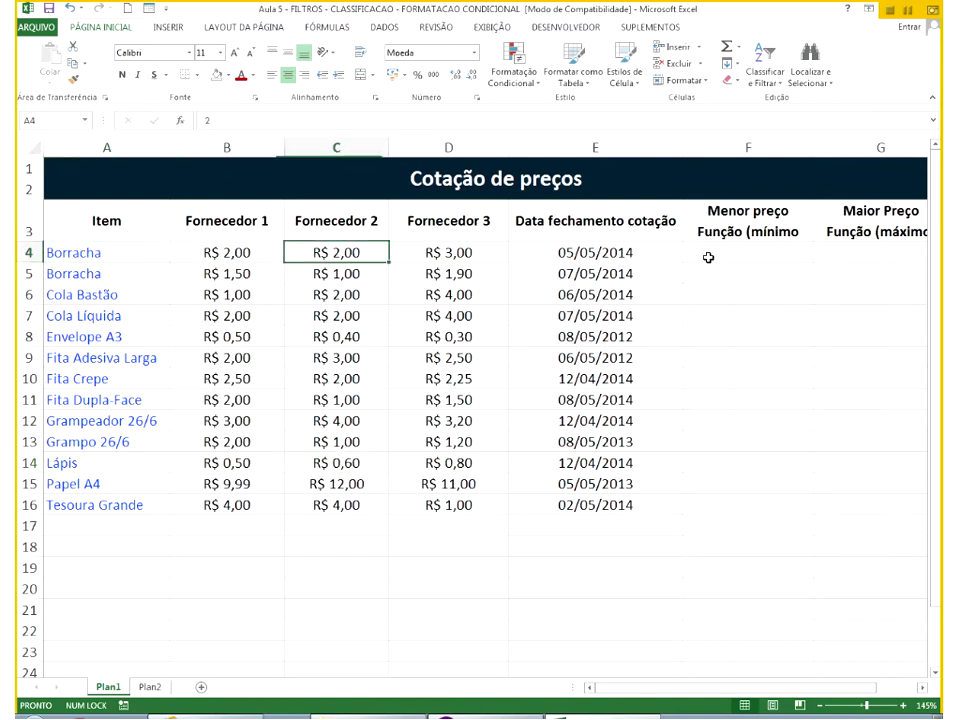
click(697, 253)
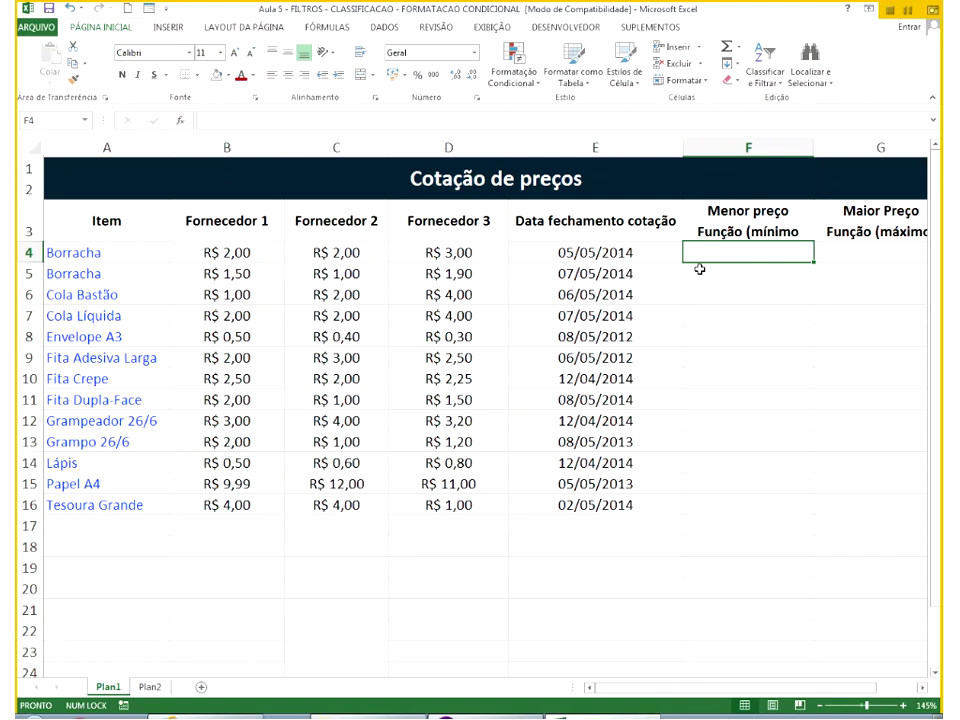
text(=m)
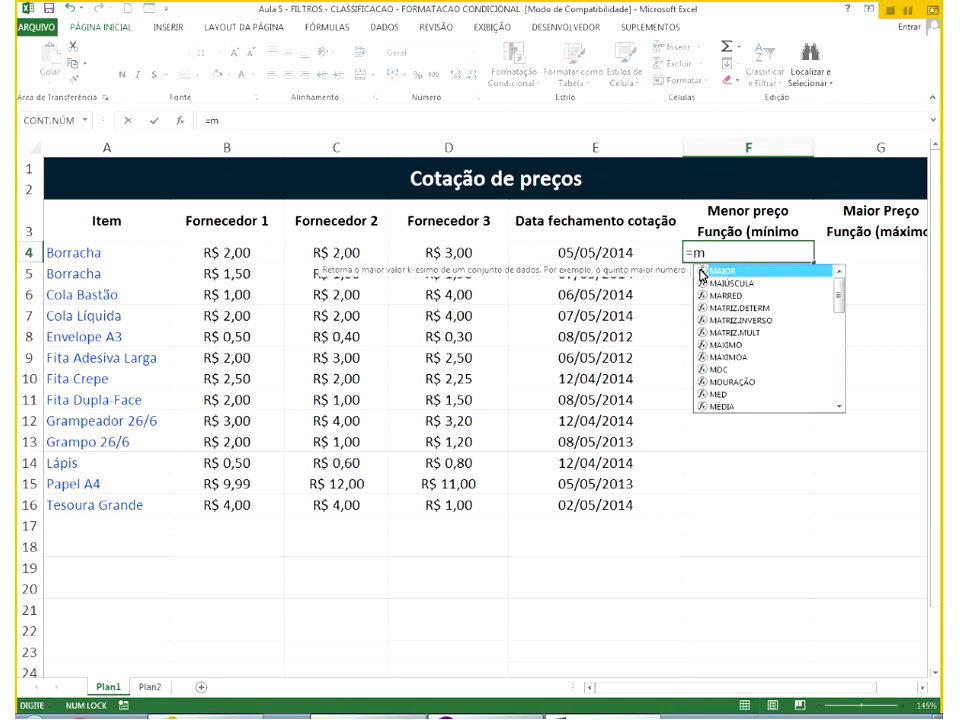
text(ínimo()
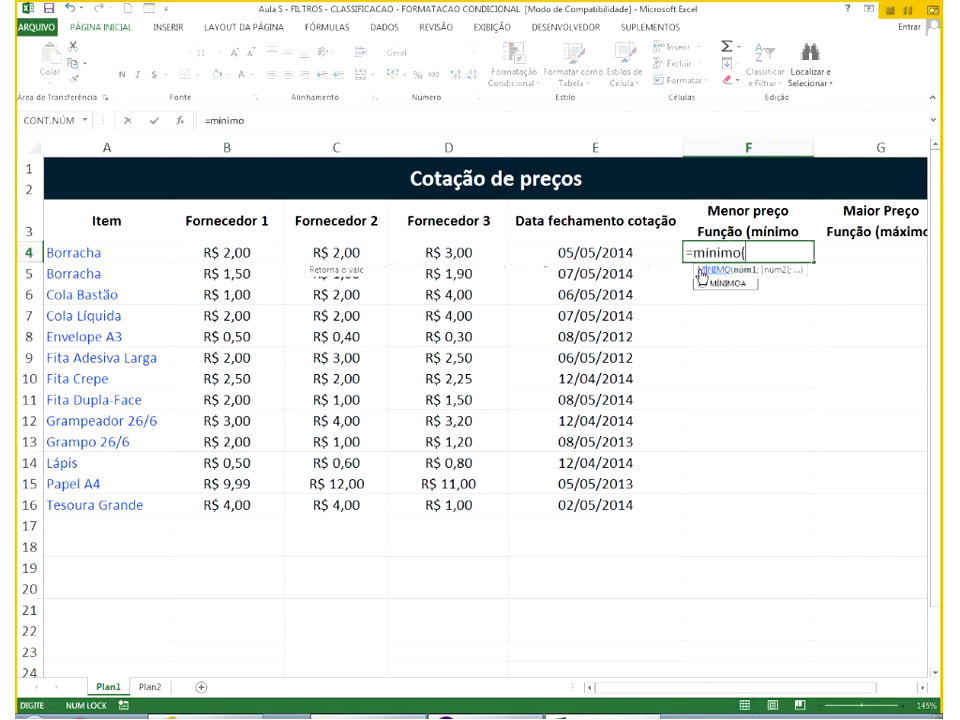
click(225, 251)
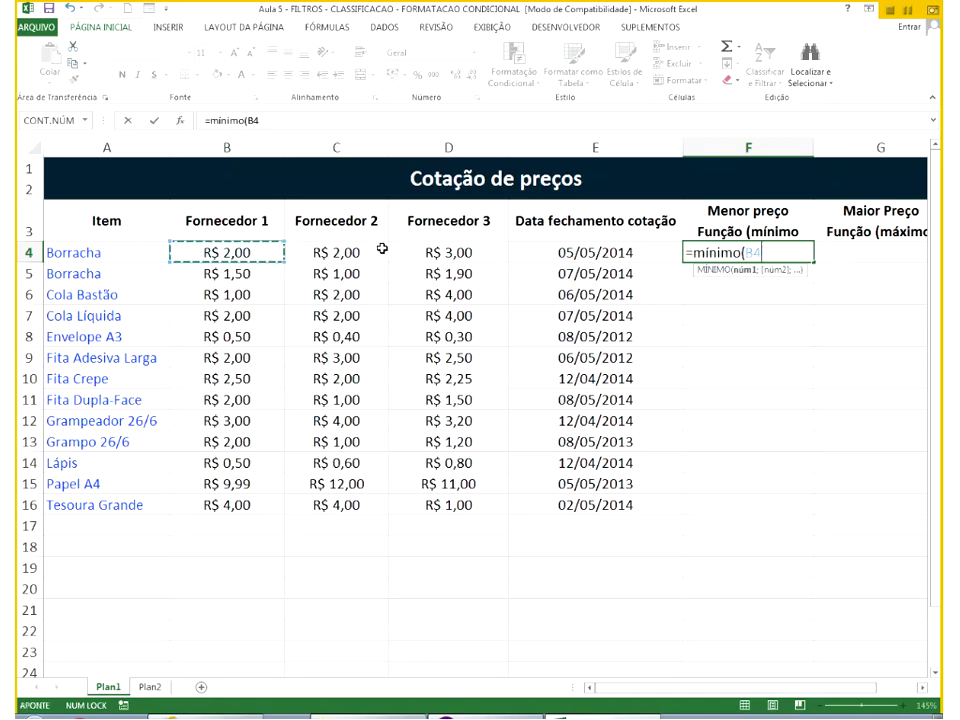
drag(381, 248, 407, 249)
key(Return)
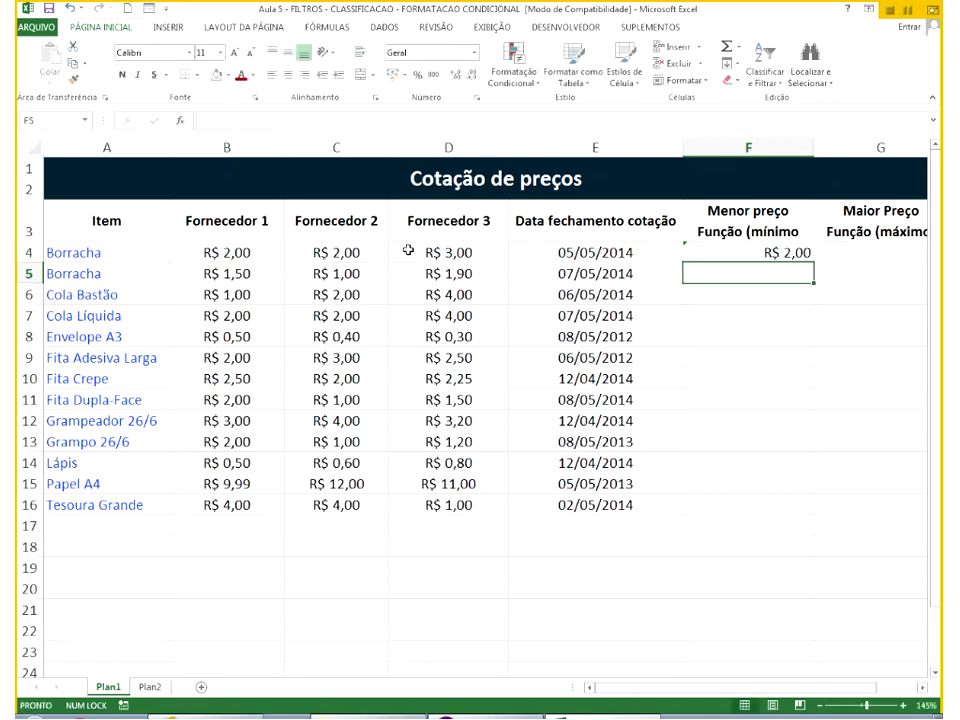
Fill the lowest-price formula from F4 down to F16 and centre the values.
click(804, 257)
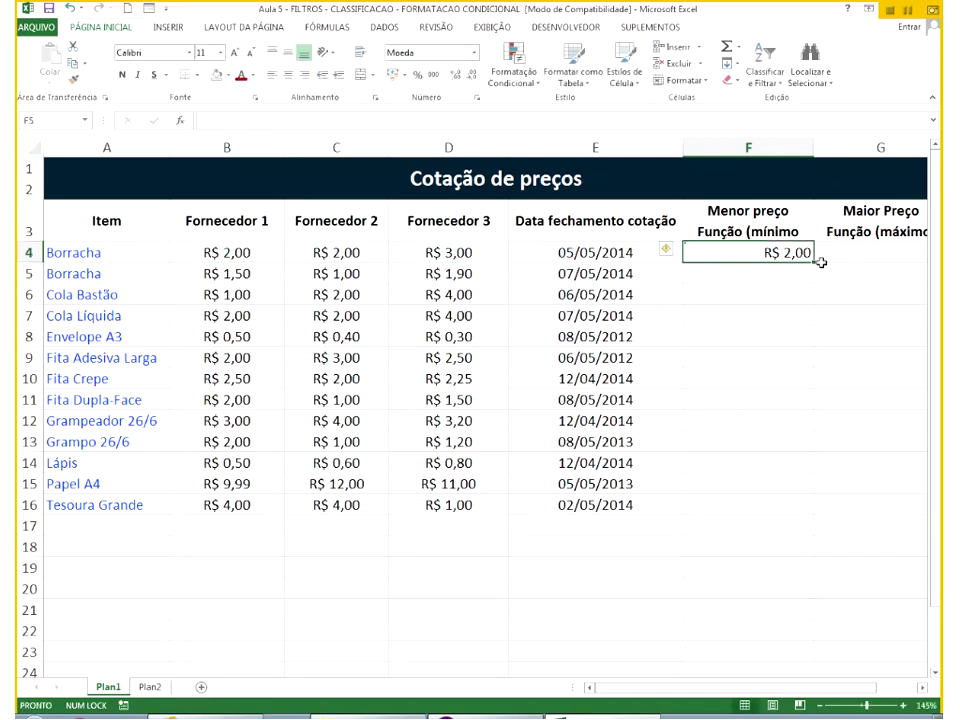
double_click(811, 267)
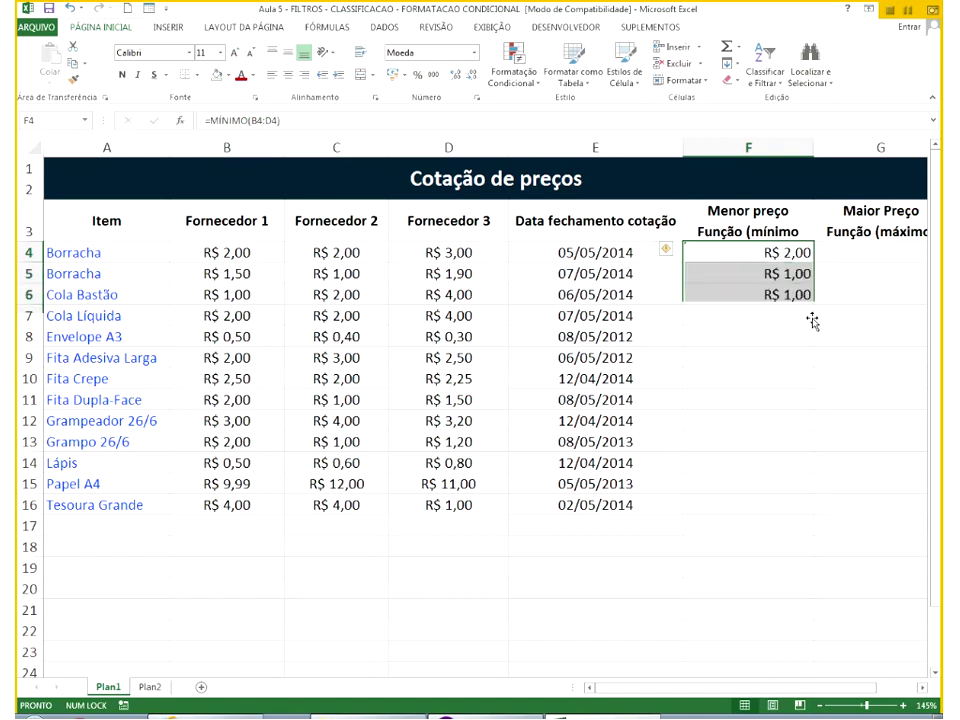
click(287, 74)
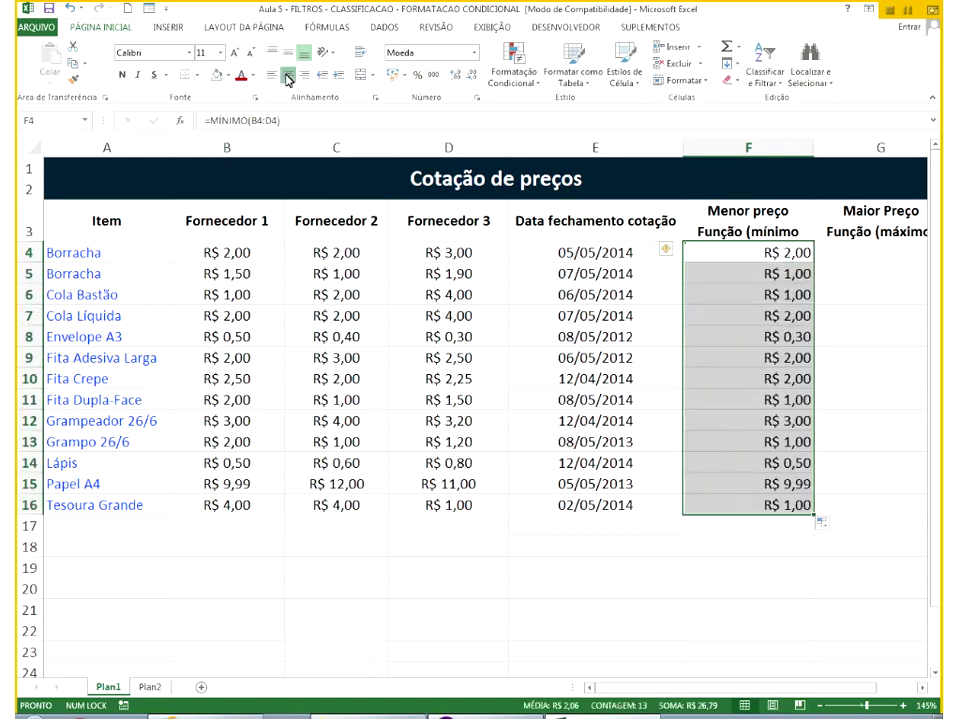
Calculate the highest supplier price in G4 with the MÁXIMO function over B4:D4.
click(853, 252)
text(=)
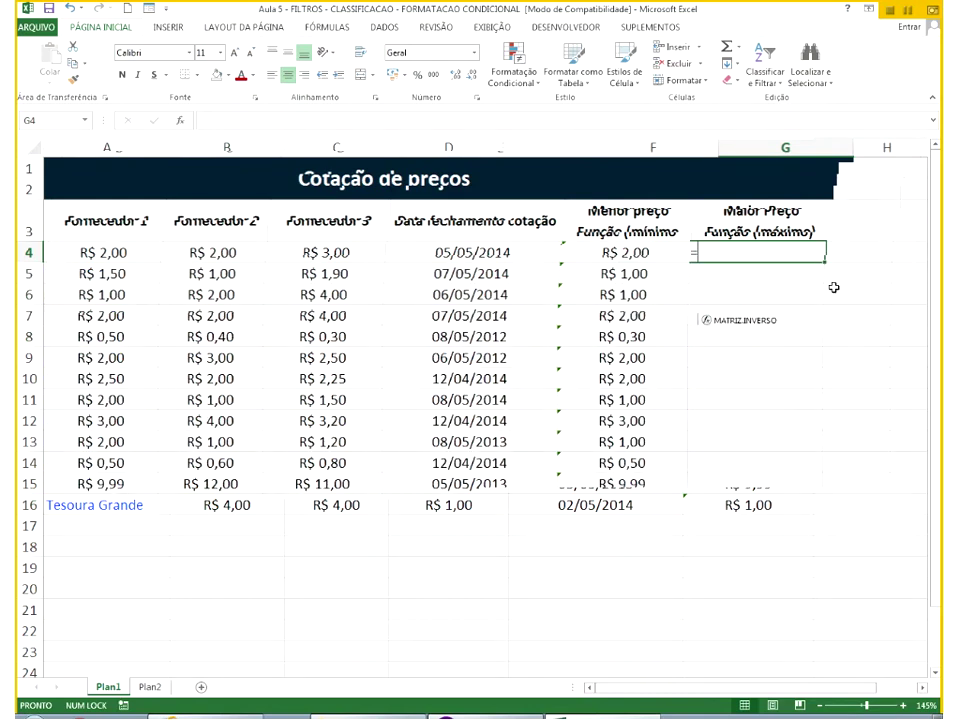
text(máximo()
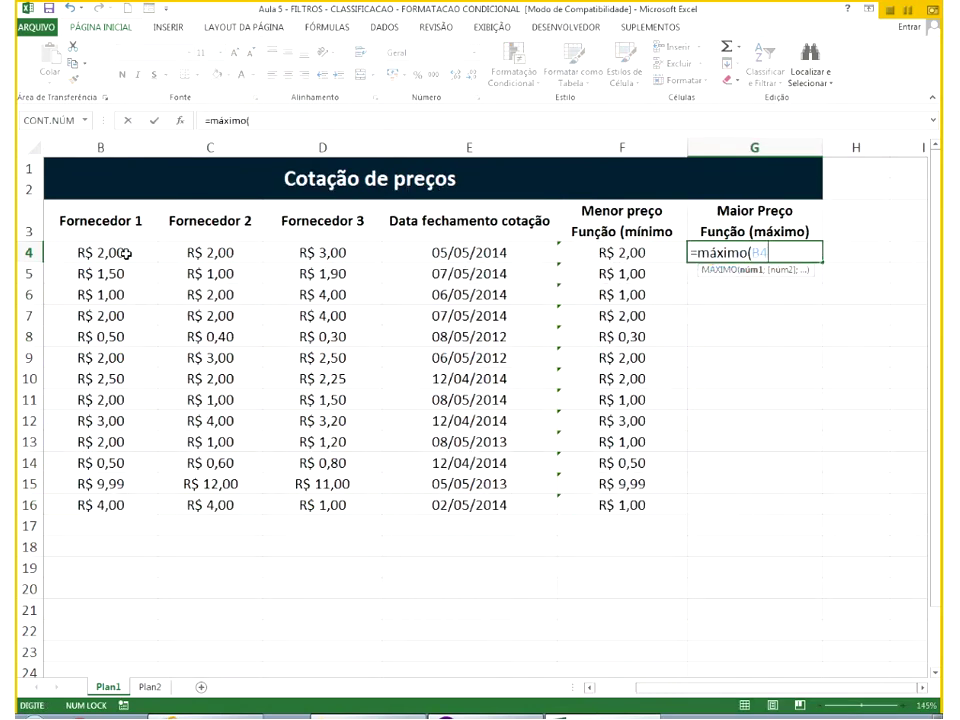
drag(129, 252, 304, 251)
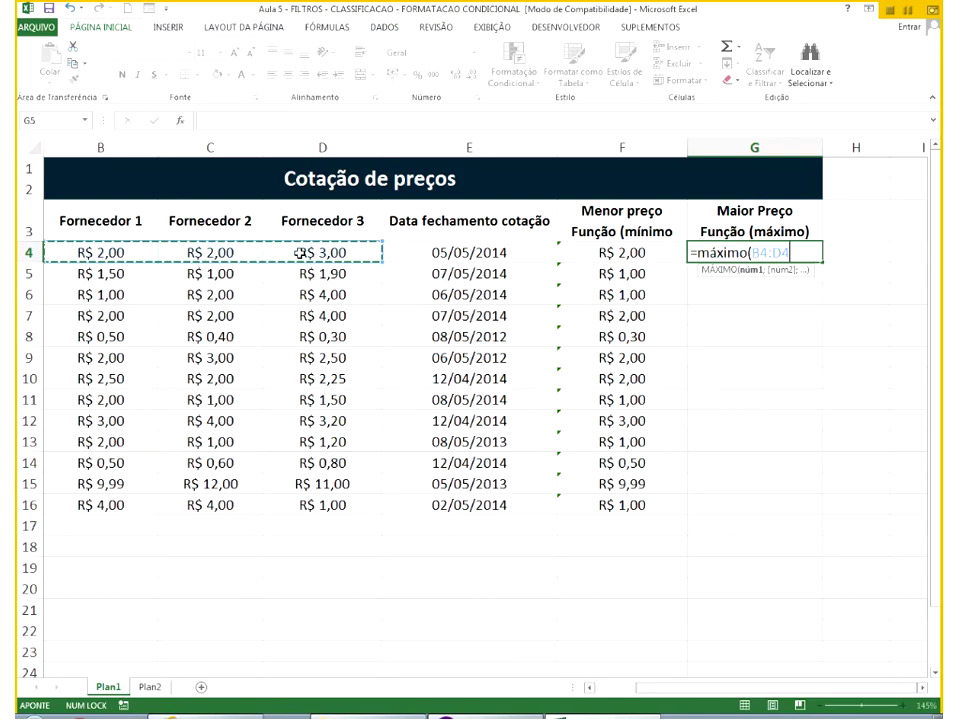
key(Return)
Fill the highest-price formula from G4 down to G16 and centre the values.
click(800, 258)
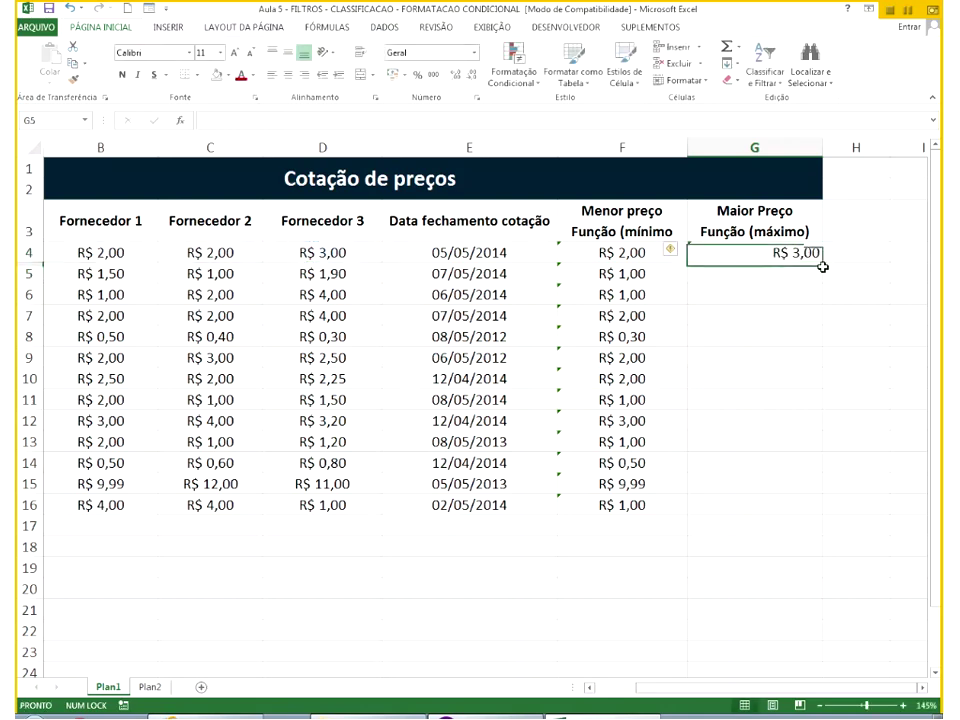
double_click(822, 262)
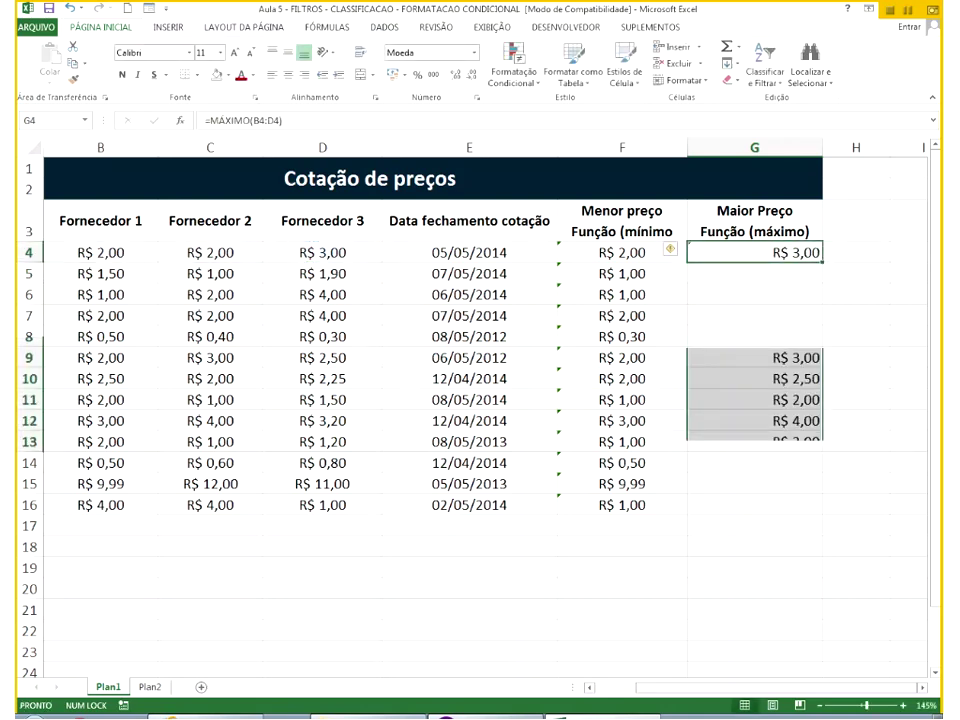
click(445, 357)
Narrow the closing date column E and wrap its header text in E3 so all columns through G fit.
click(591, 688)
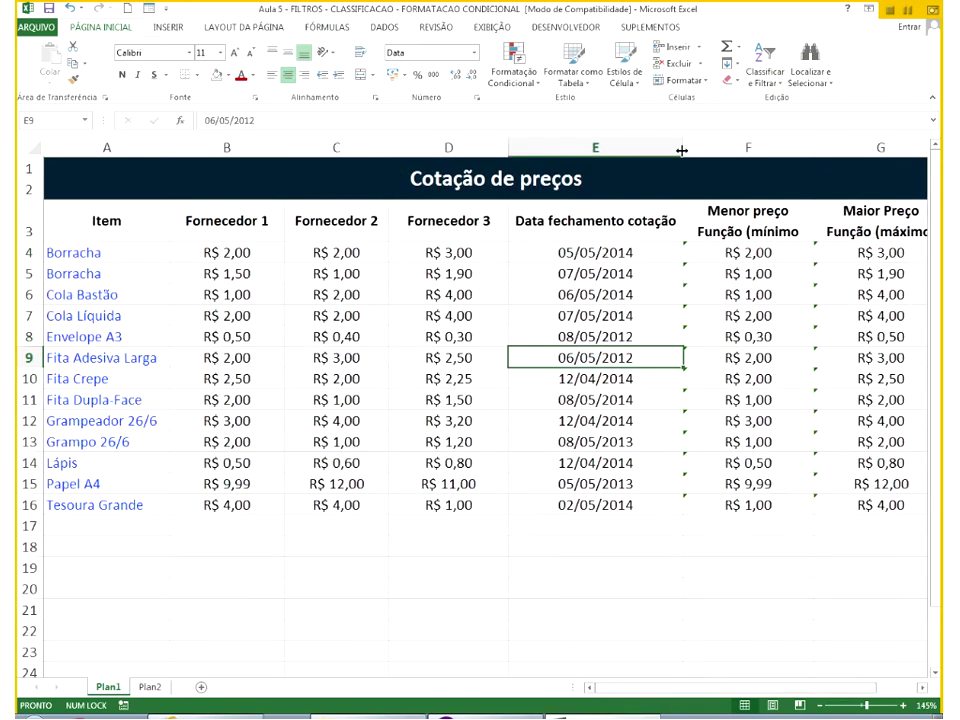
drag(681, 150, 635, 148)
click(572, 441)
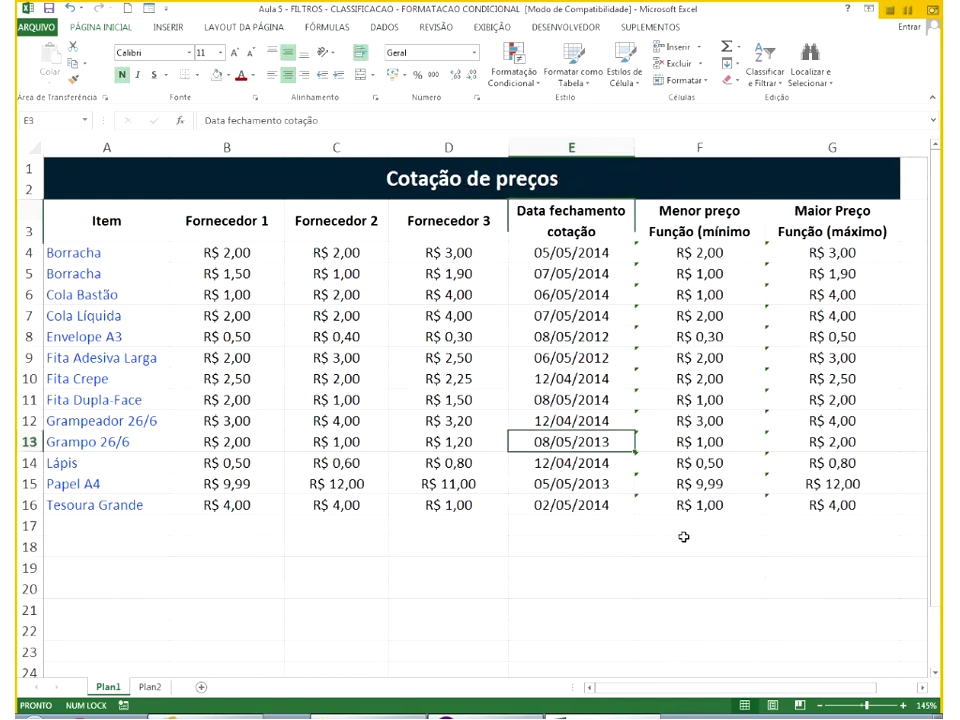
Check the lowest and highest price formulas for Borracha in row 4 and Envelope A3 in row 8.
click(700, 255)
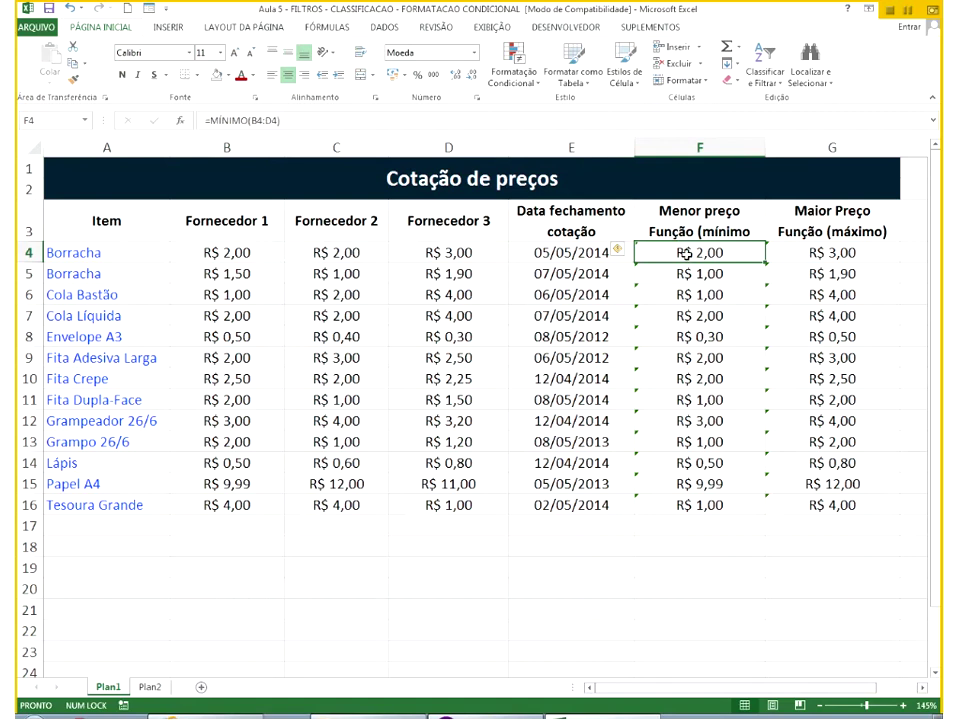
click(823, 252)
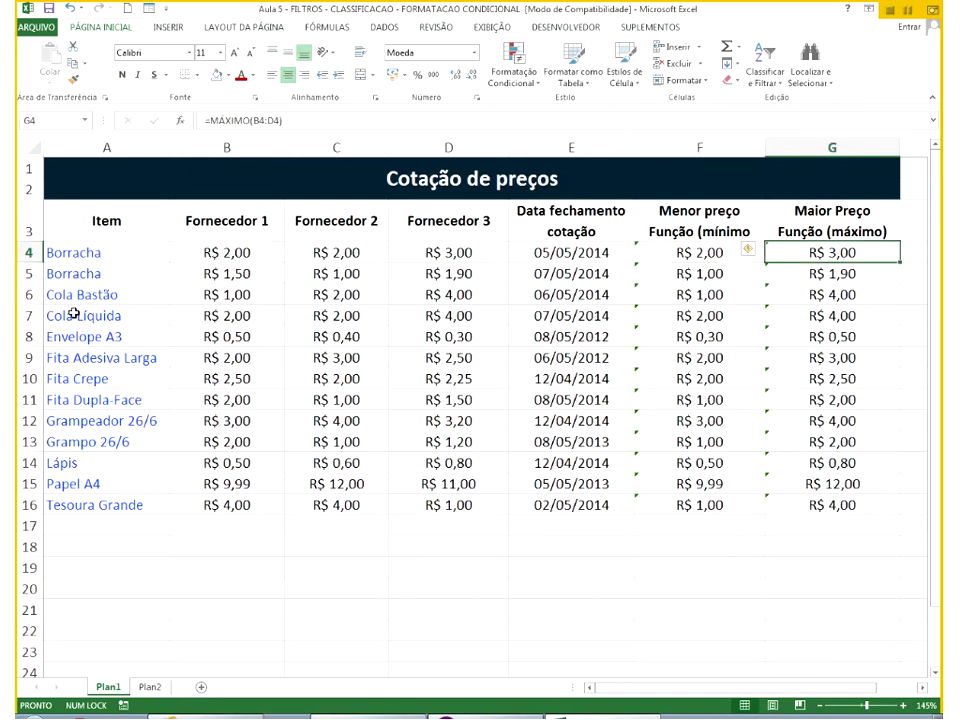
click(259, 332)
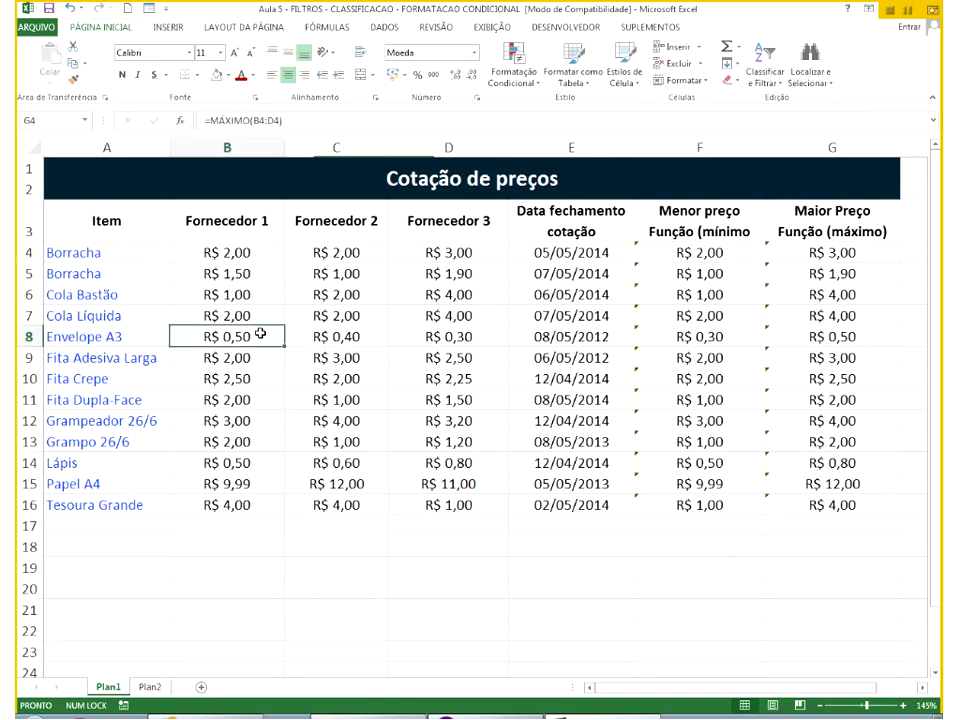
click(698, 336)
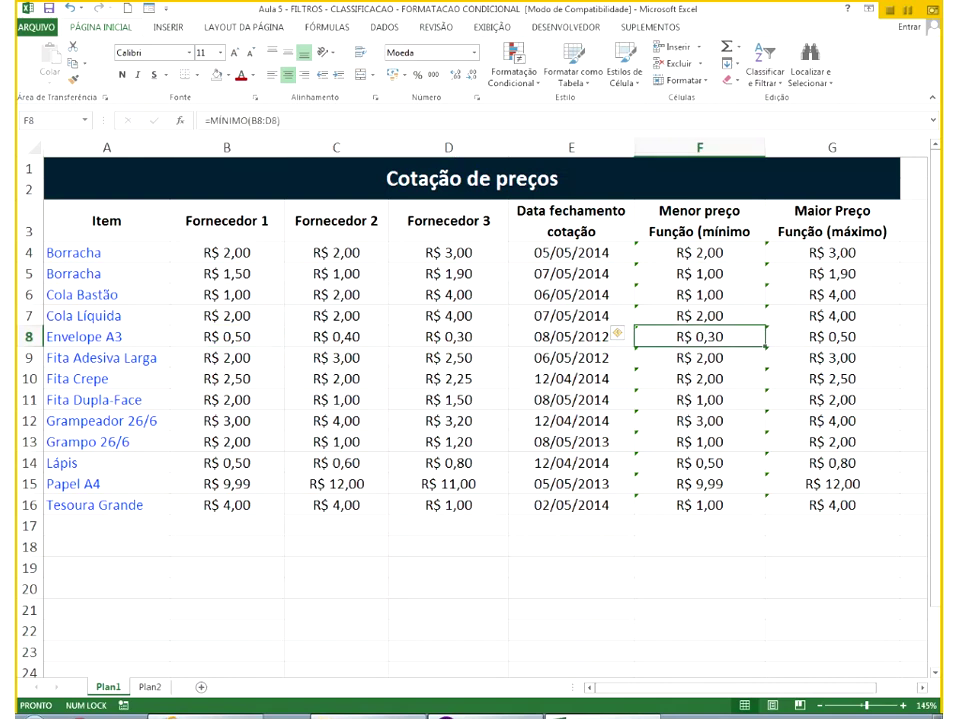
click(818, 331)
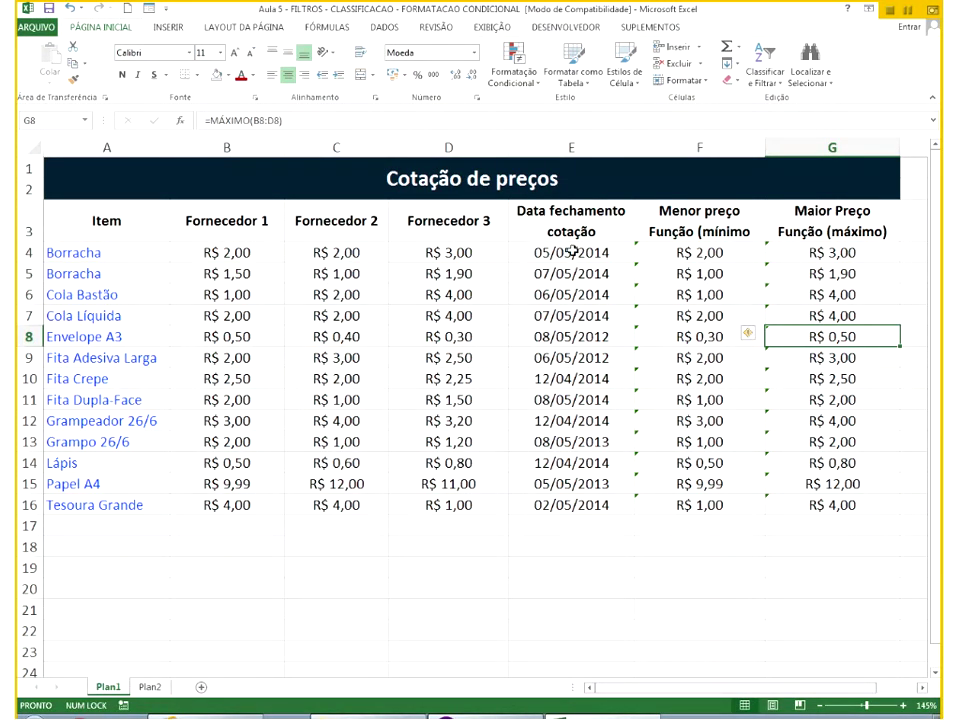
drag(574, 252, 548, 505)
drag(549, 241, 552, 505)
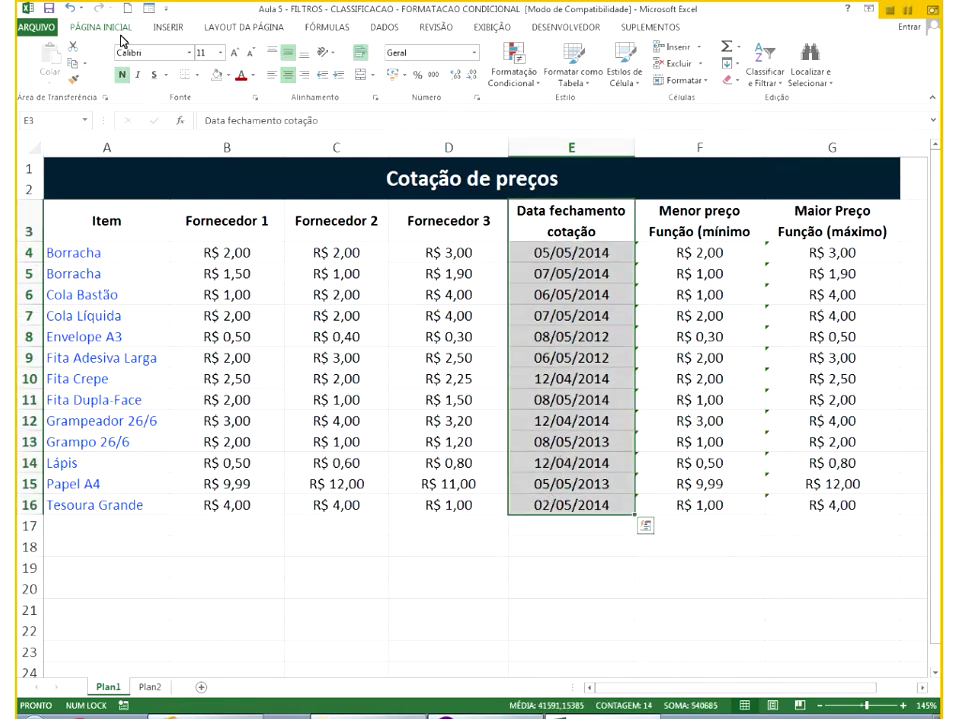
click(500, 80)
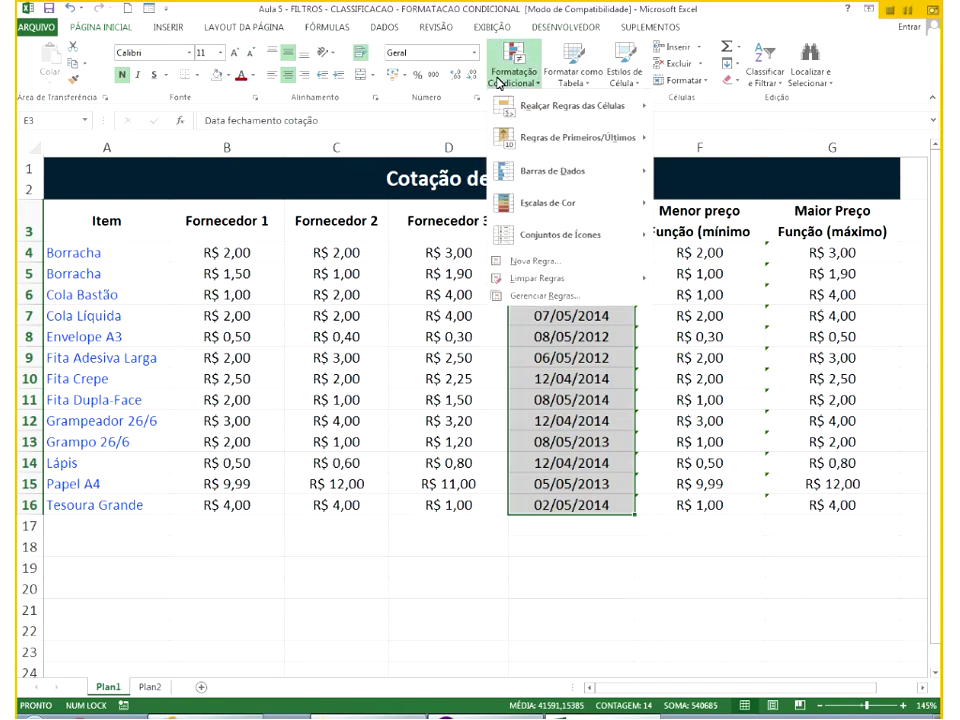
mouse_move(516, 112)
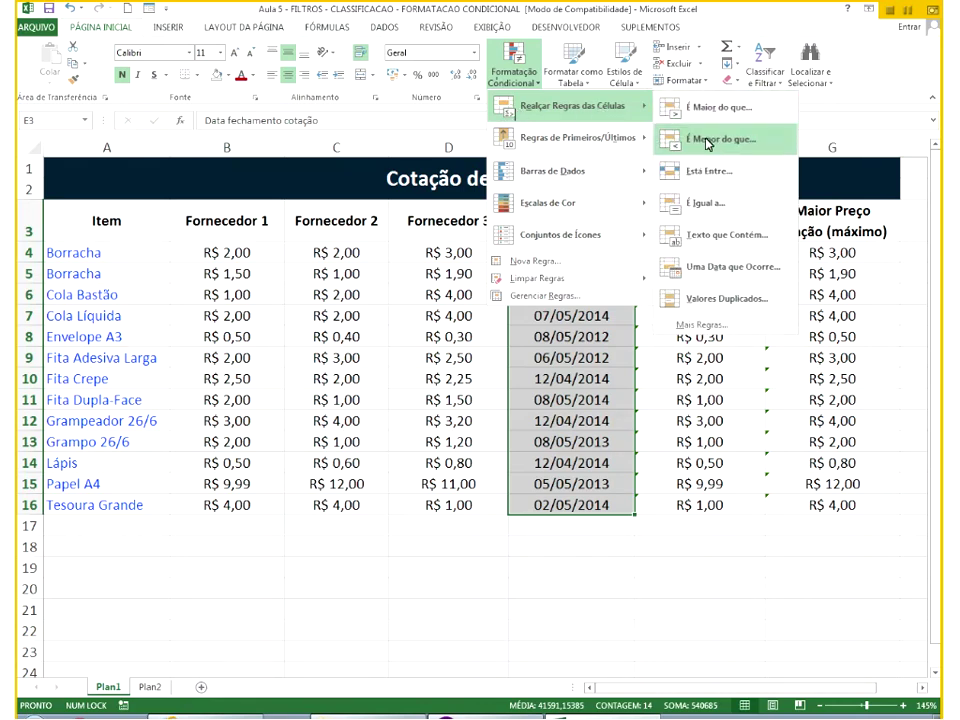
click(435, 262)
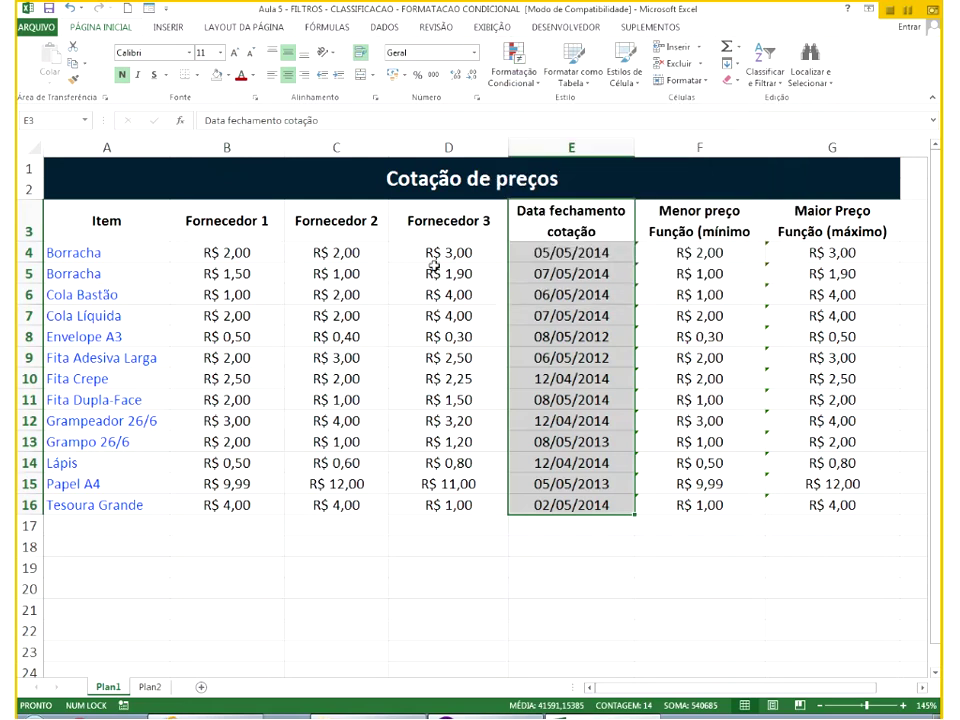
Apply a greater-than-5 conditional format with light red fill and dark red text to the highest prices in G4:G16.
drag(840, 252, 836, 505)
click(513, 68)
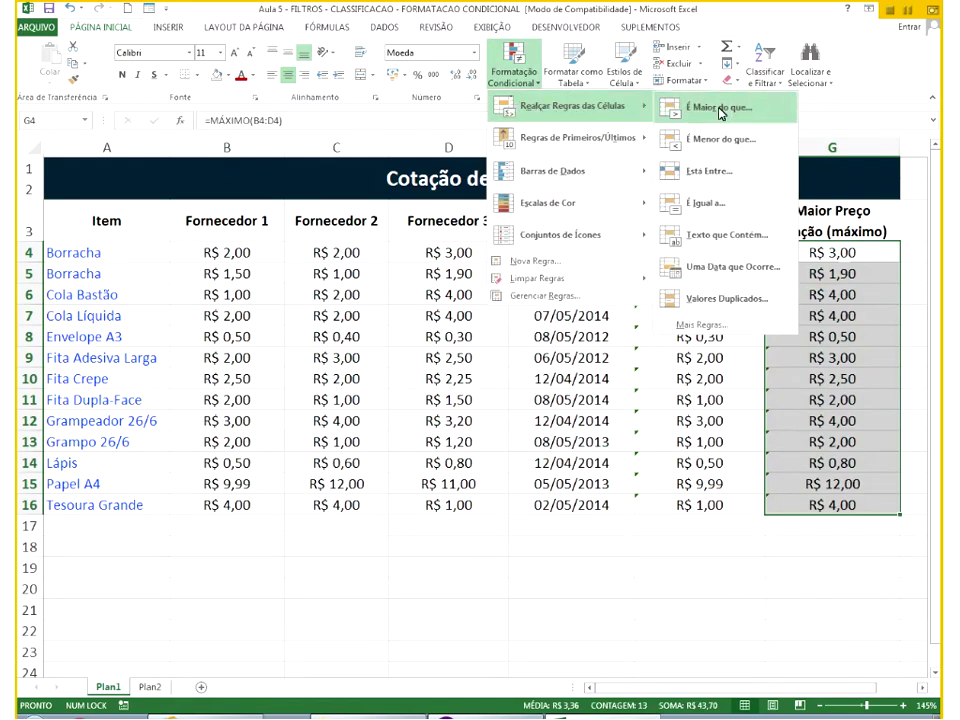
click(722, 106)
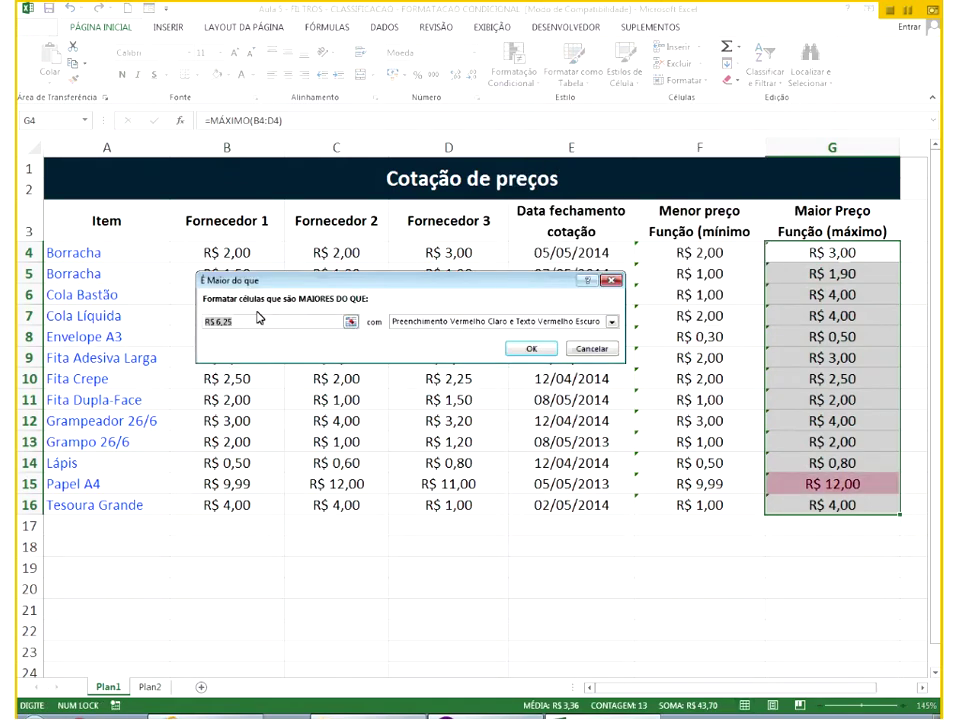
drag(217, 322, 250, 326)
text(5)
click(531, 348)
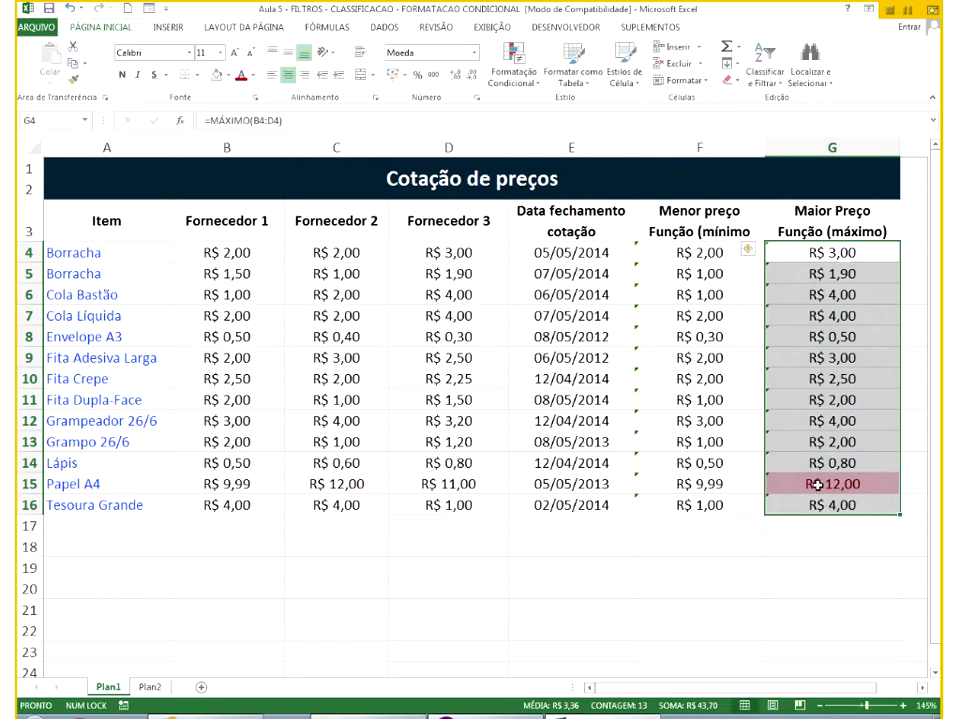
click(817, 484)
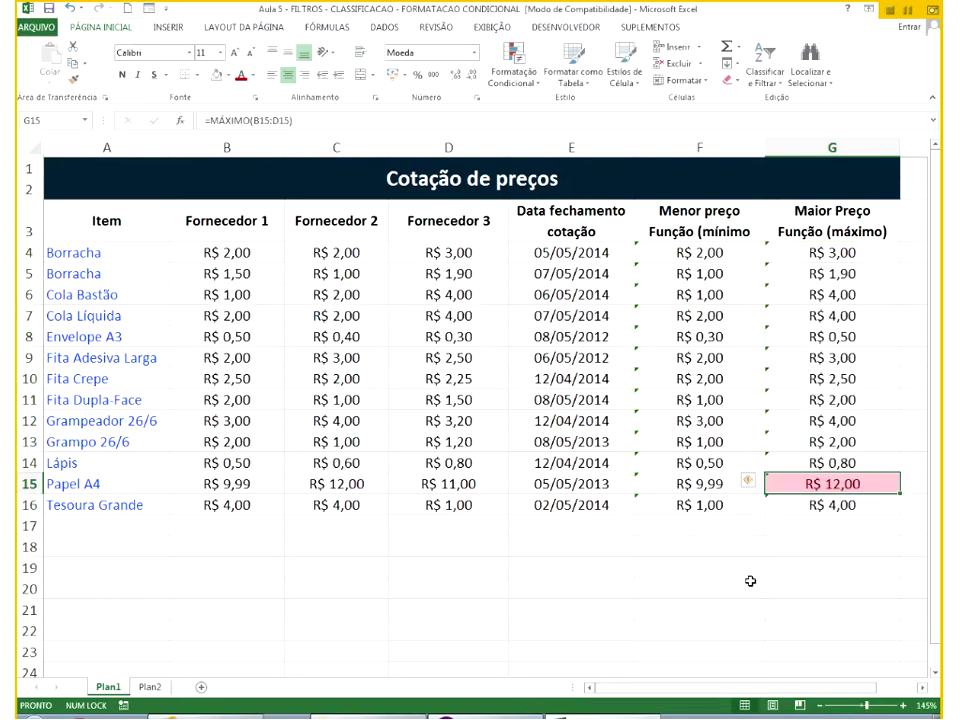
Set the Fornecedor 1 price of Fita Adesiva Larga in B9 to 5,5 and check its highest price in G9.
click(253, 358)
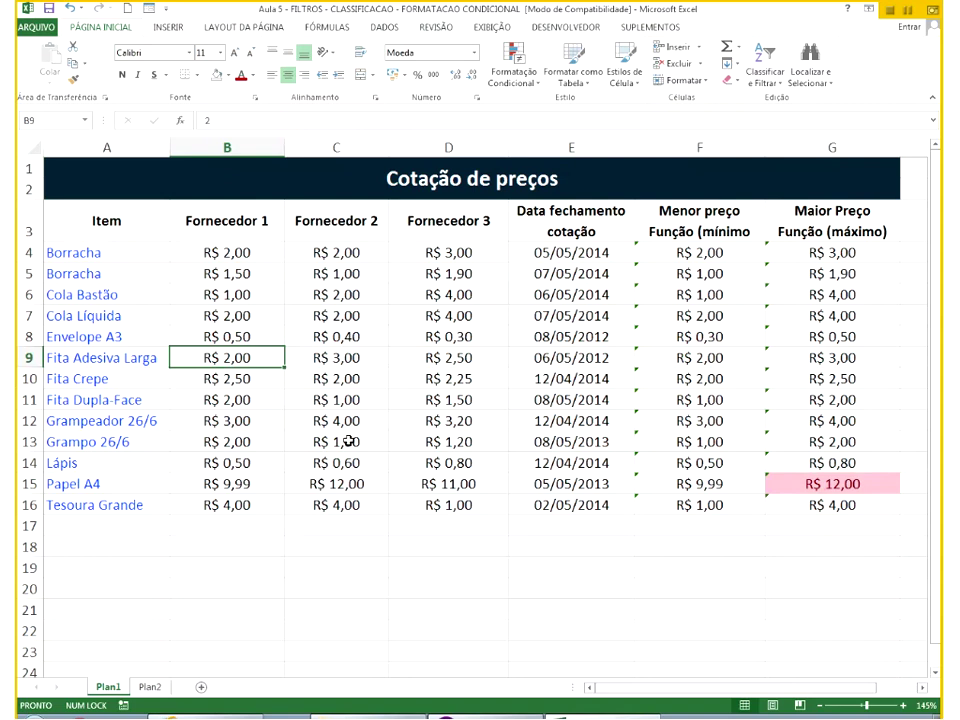
text(5,5)
key(Return)
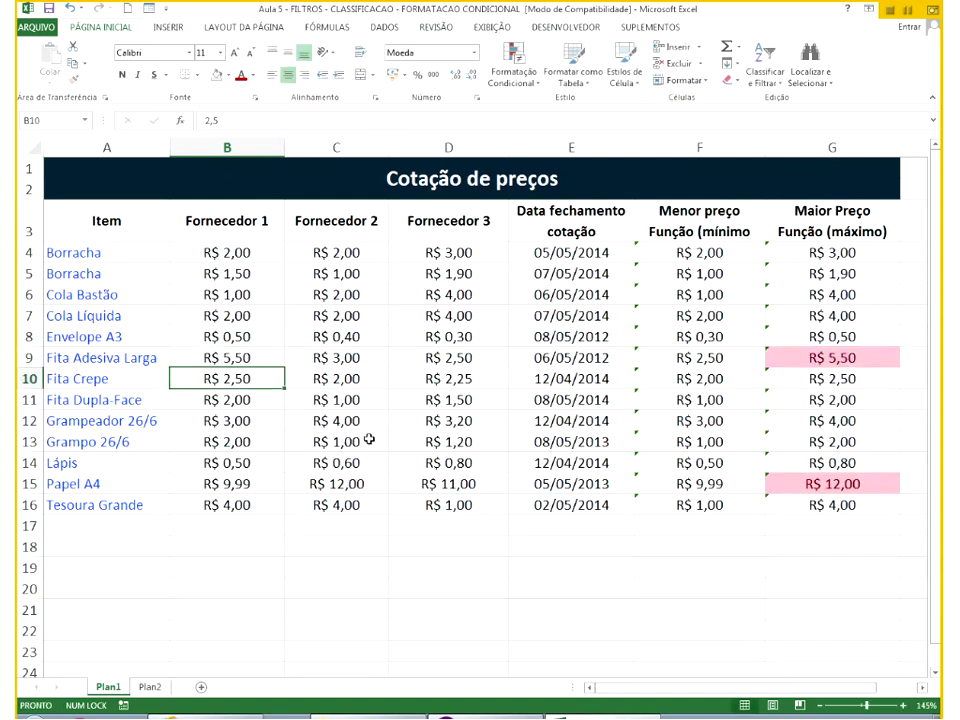
click(847, 362)
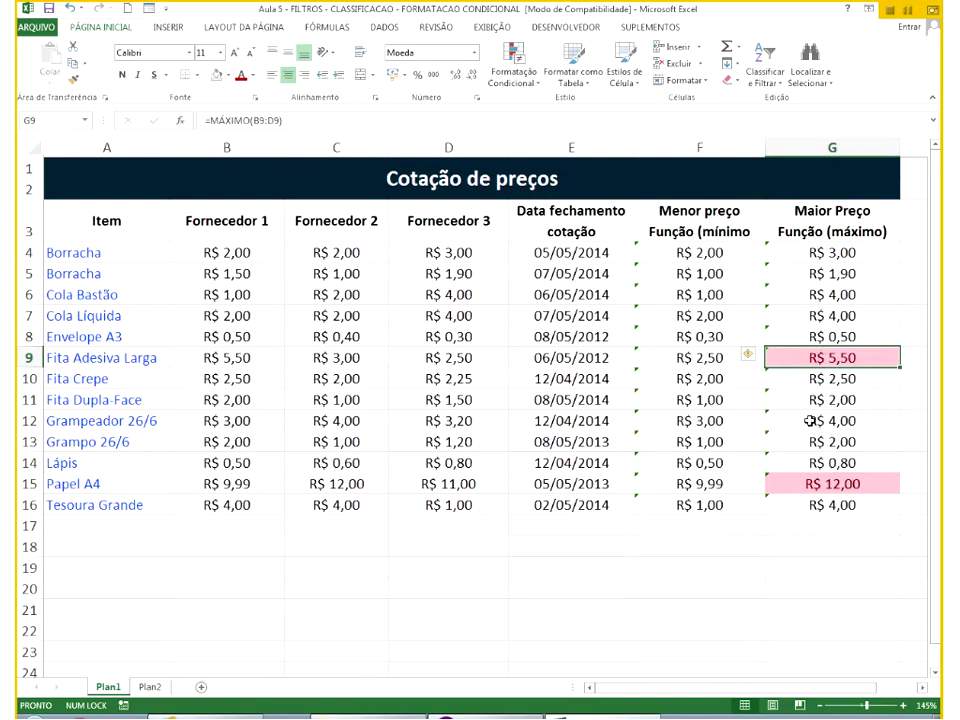
click(515, 76)
mouse_move(525, 107)
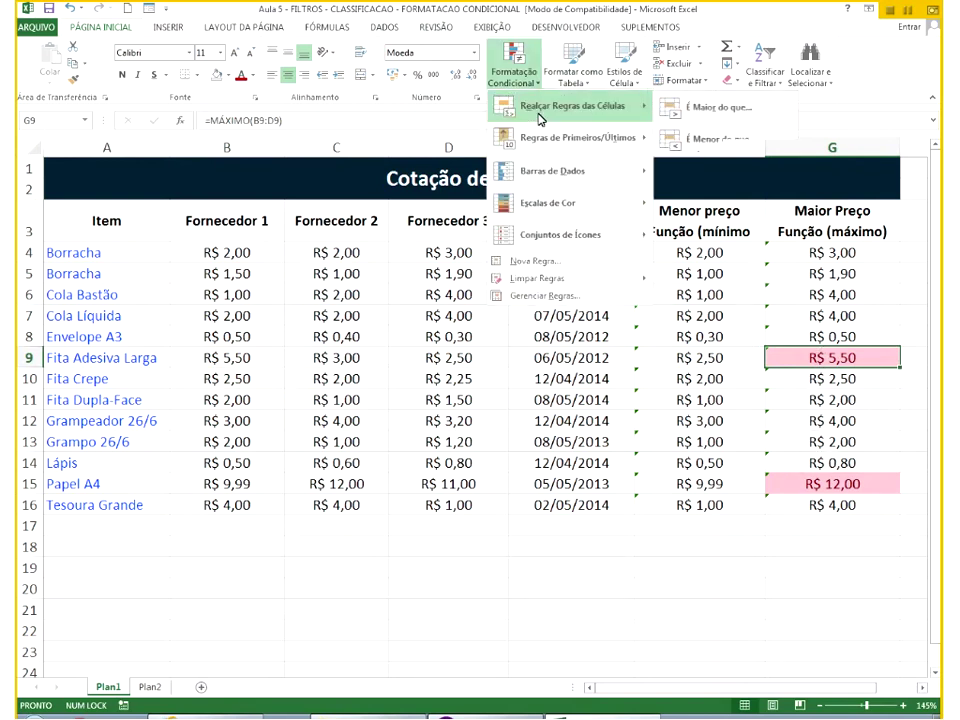
click(707, 119)
click(594, 347)
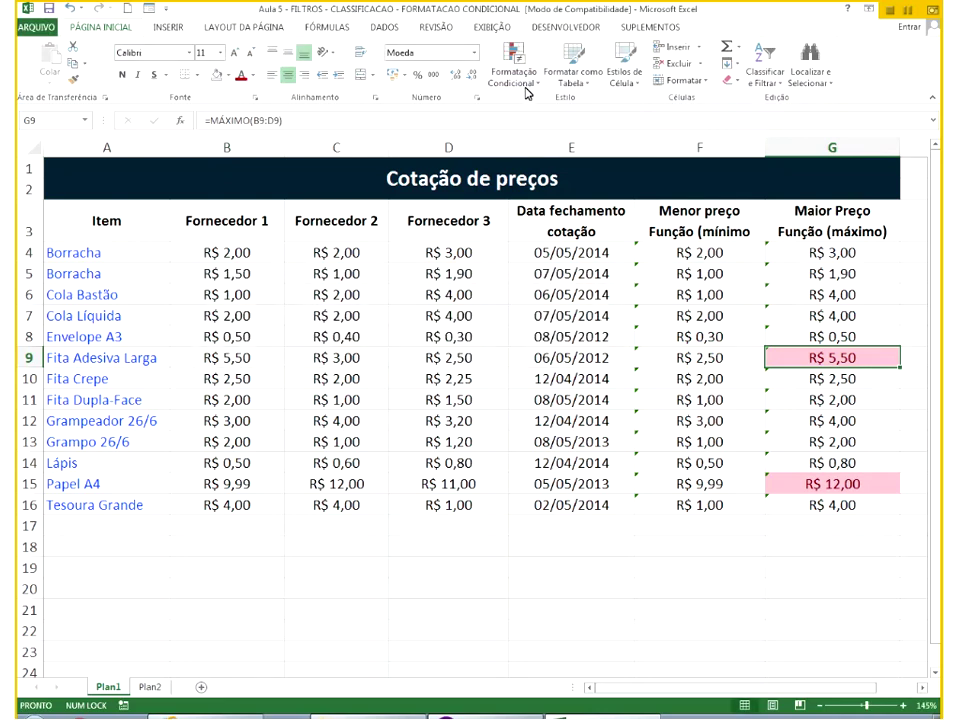
click(525, 86)
click(130, 245)
Try an equal-to conditional format with light red fill on B4:B16 using the values 2, 1,5 and 3.
drag(299, 435, 280, 505)
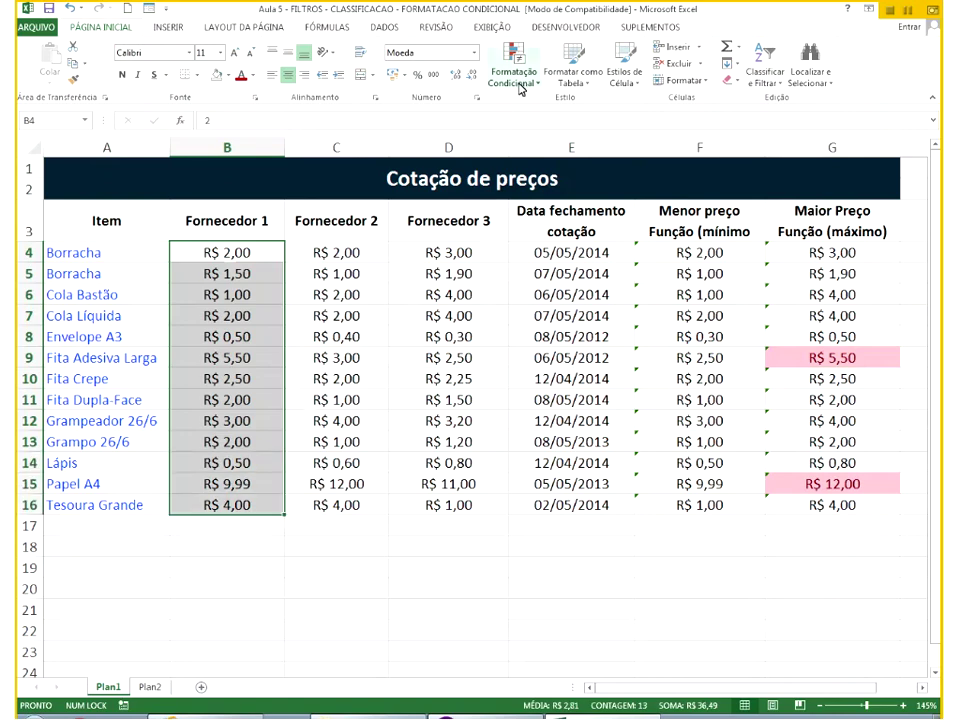
click(513, 65)
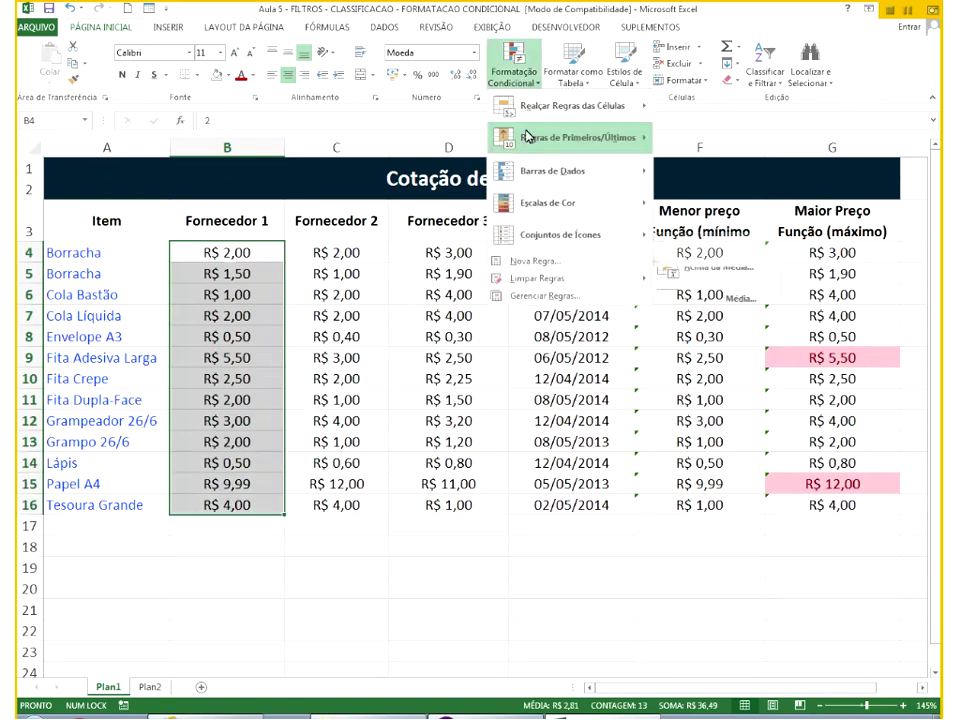
mouse_move(535, 104)
click(690, 201)
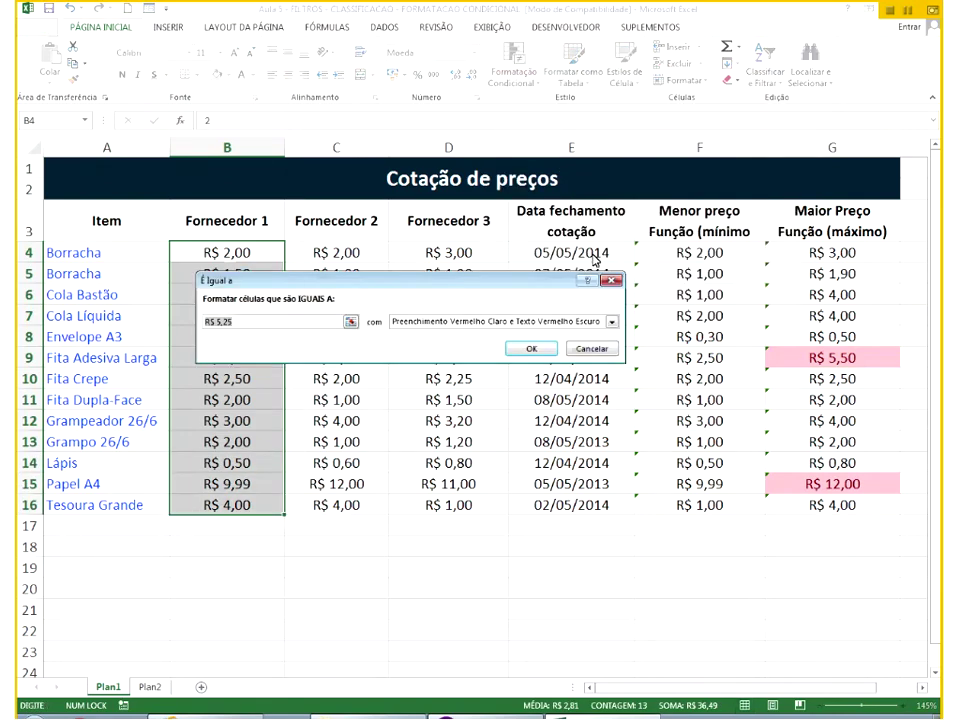
drag(487, 279, 685, 301)
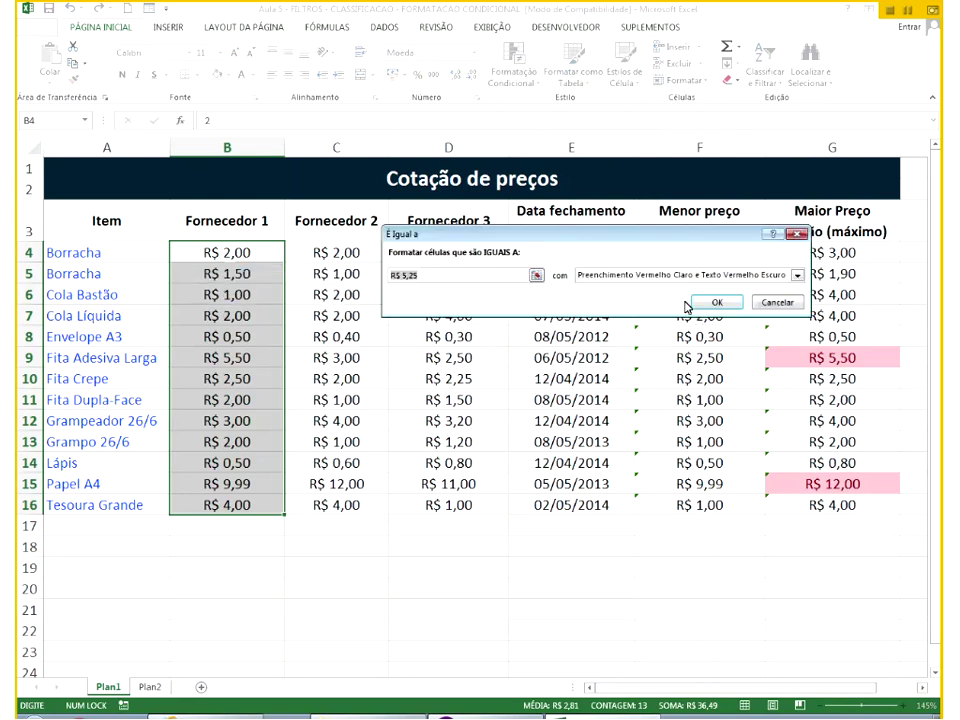
text(2)
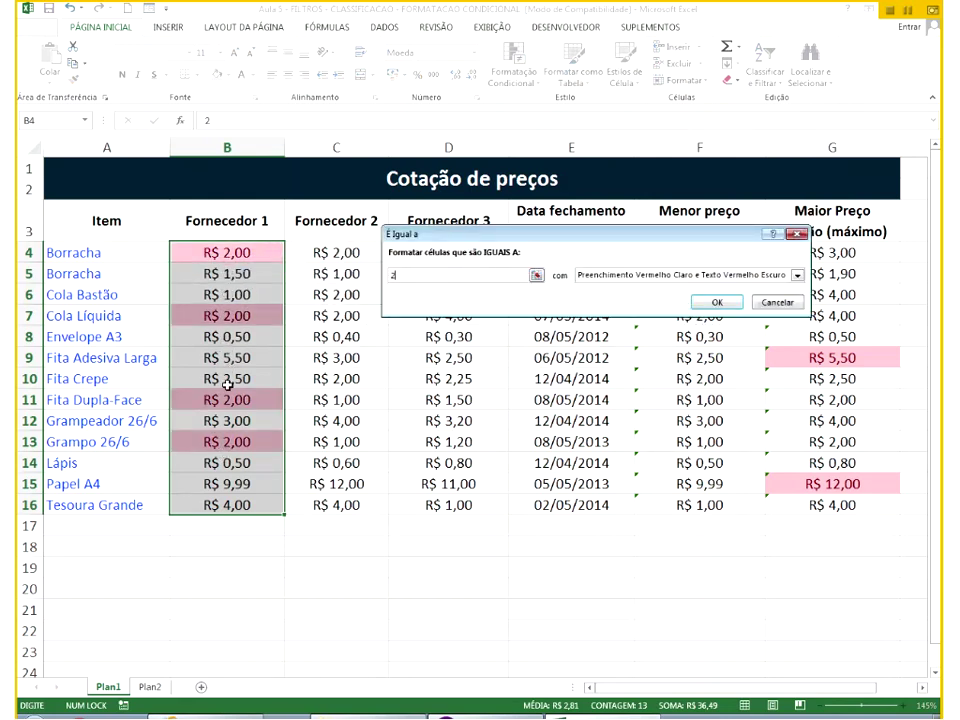
text(1,5)
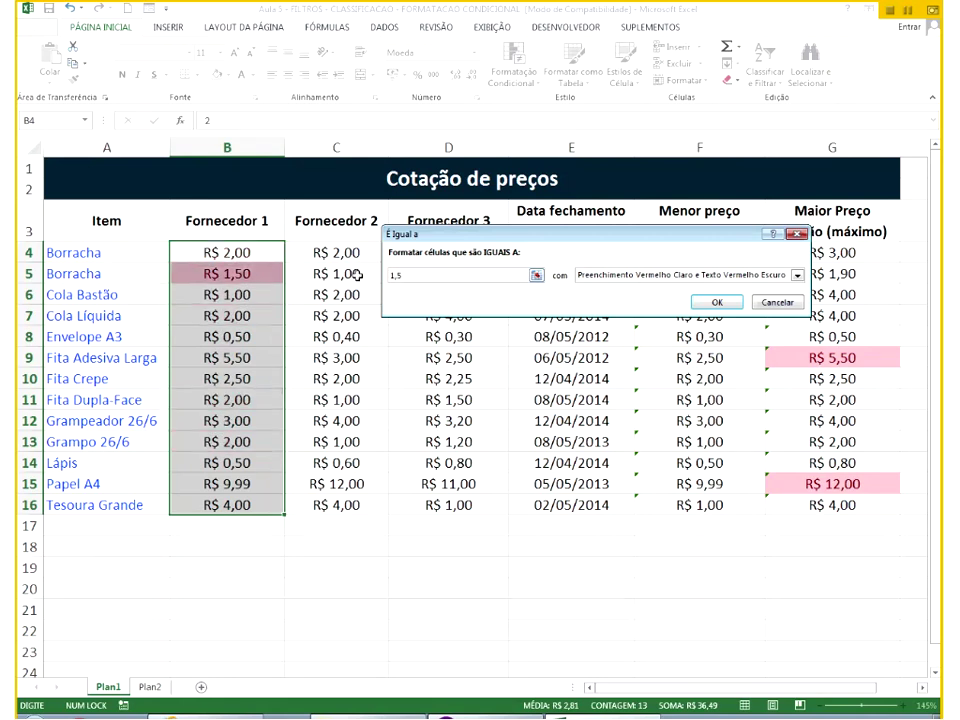
key(BackSpace)
key(BackSpace)
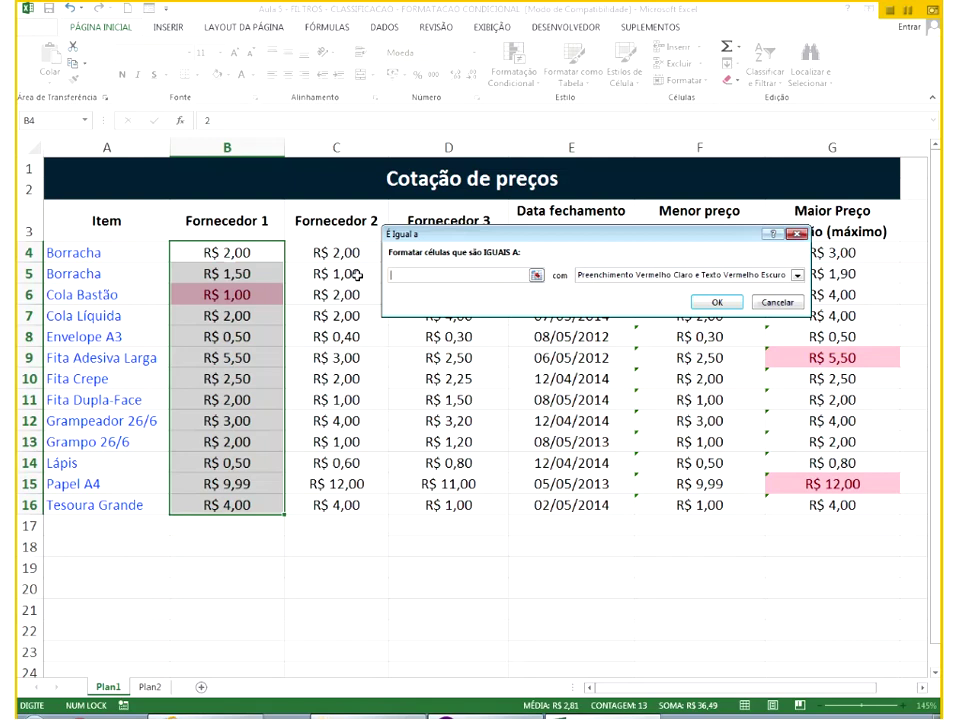
key(BackSpace)
text(3)
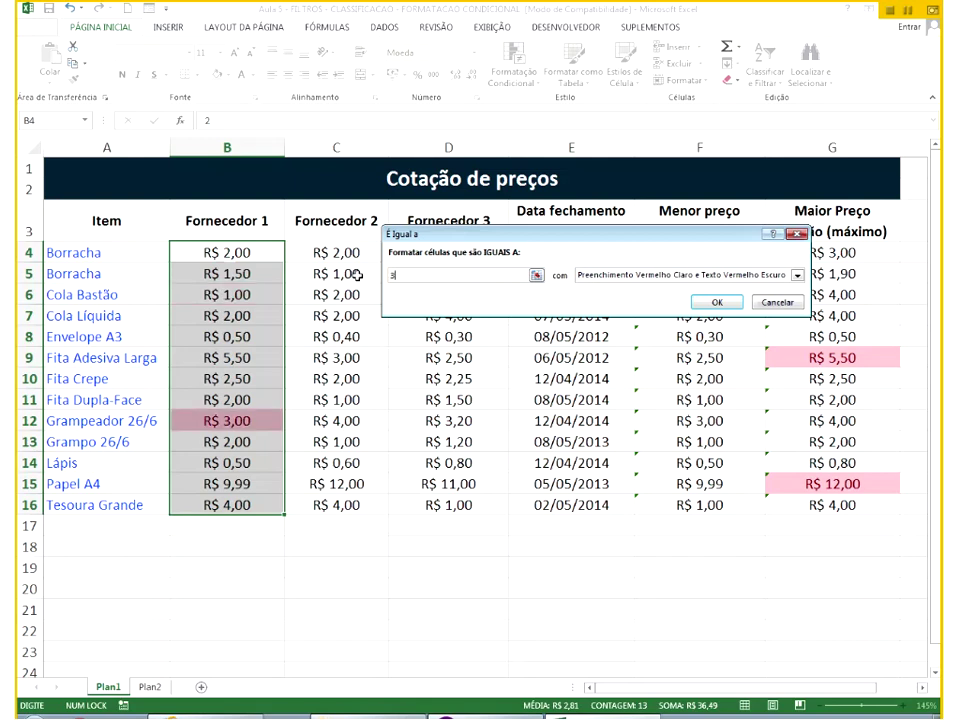
key(Return)
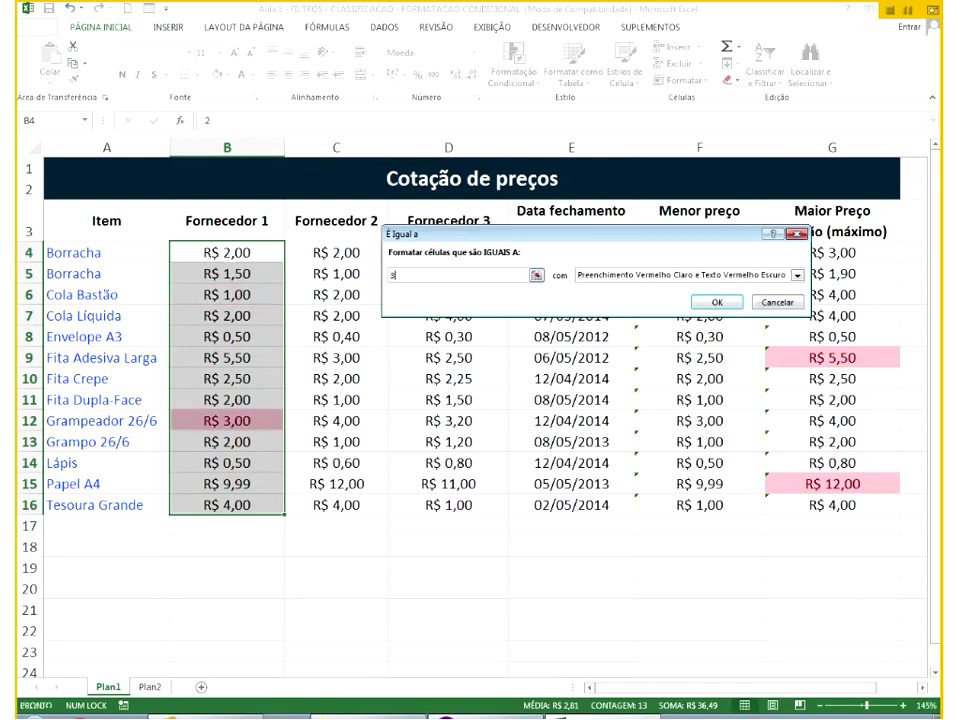
Try a top 10 items conditional format with light red fill on the Fornecedor 1 prices in B4:B16.
click(512, 70)
mouse_move(570, 105)
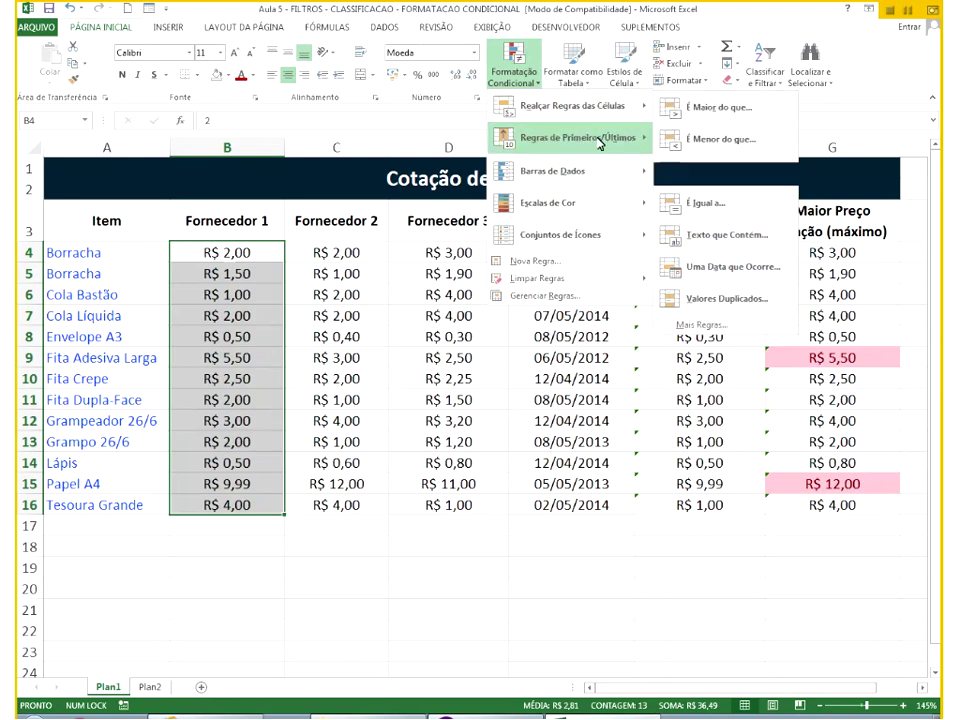
mouse_move(632, 137)
click(690, 141)
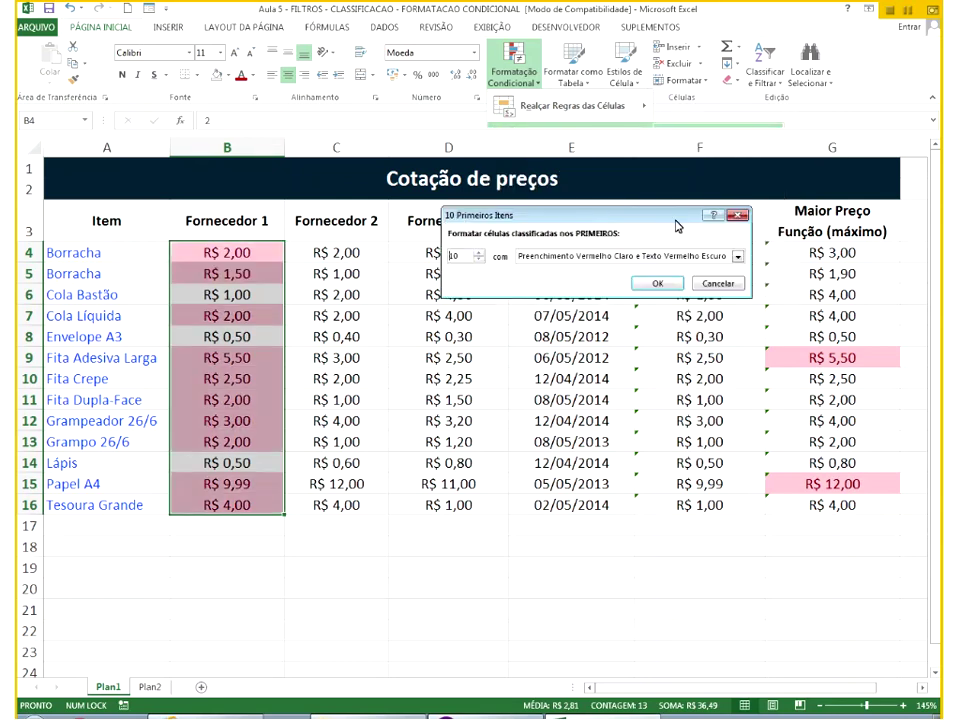
key(Escape)
Apply blue gradient-fill data bars to the Fornecedor 1 prices in B4:B16.
click(513, 72)
mouse_move(517, 111)
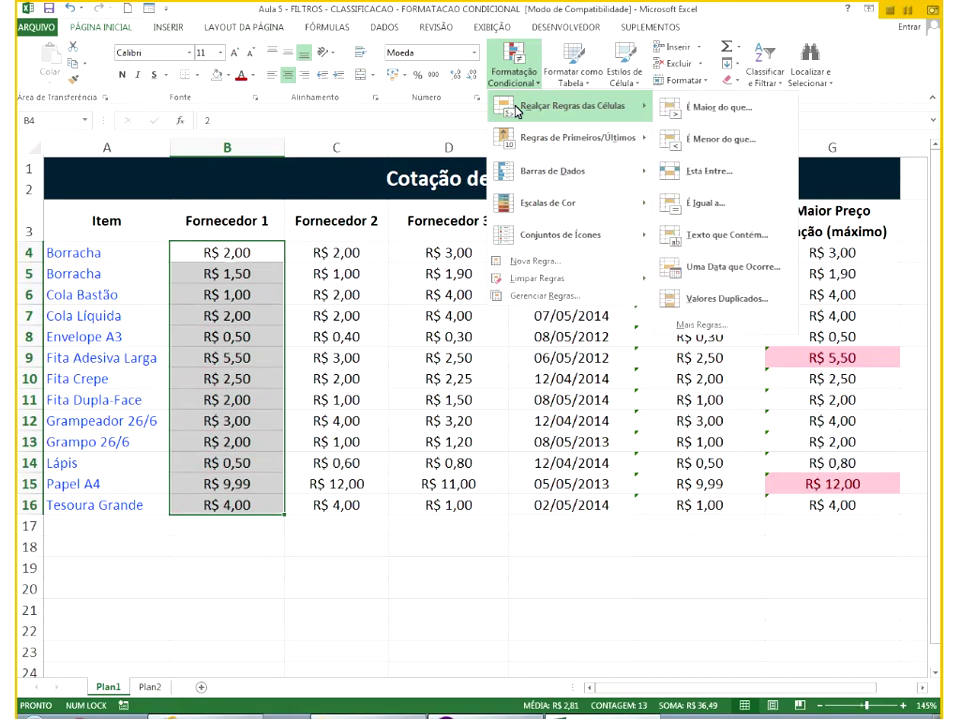
mouse_move(536, 172)
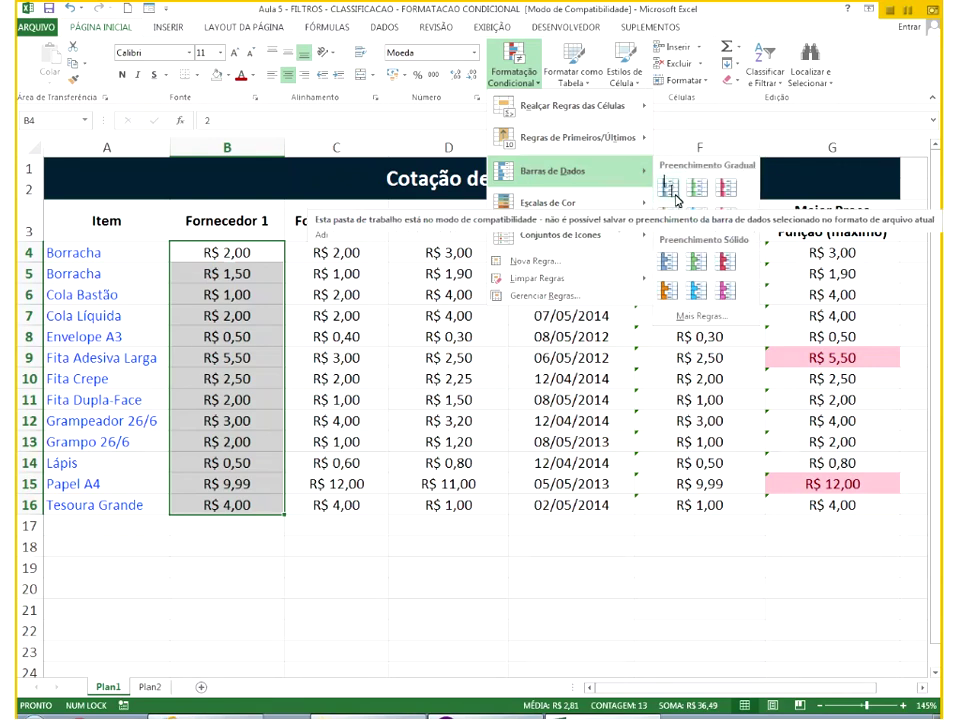
click(676, 199)
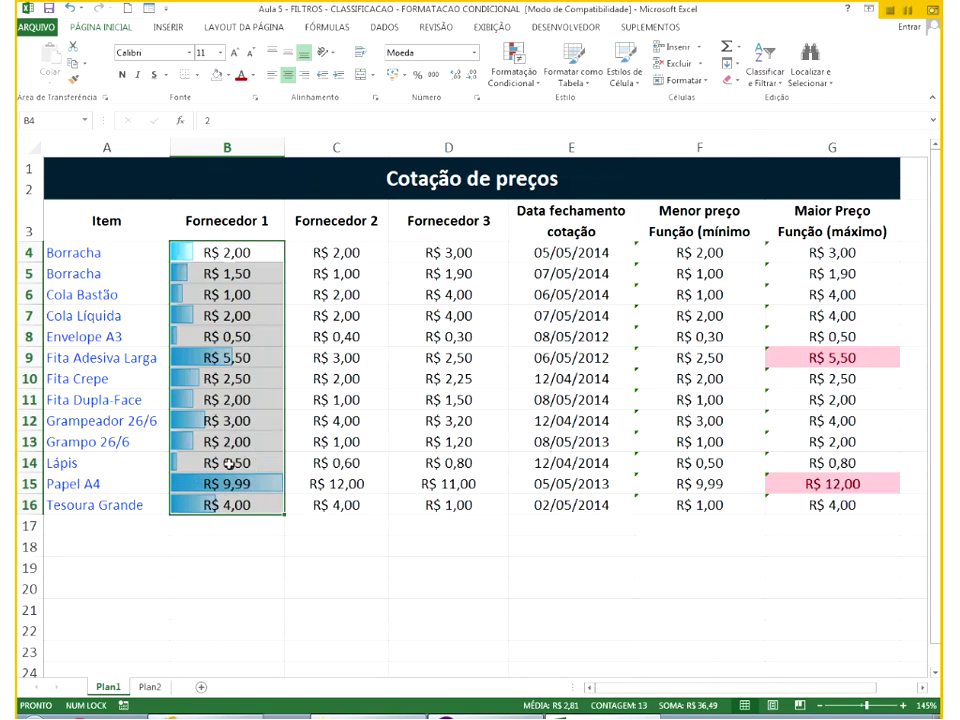
Apply red solid-fill data bars and a colour scale from green for low to red for high prices to B4:B16.
click(513, 68)
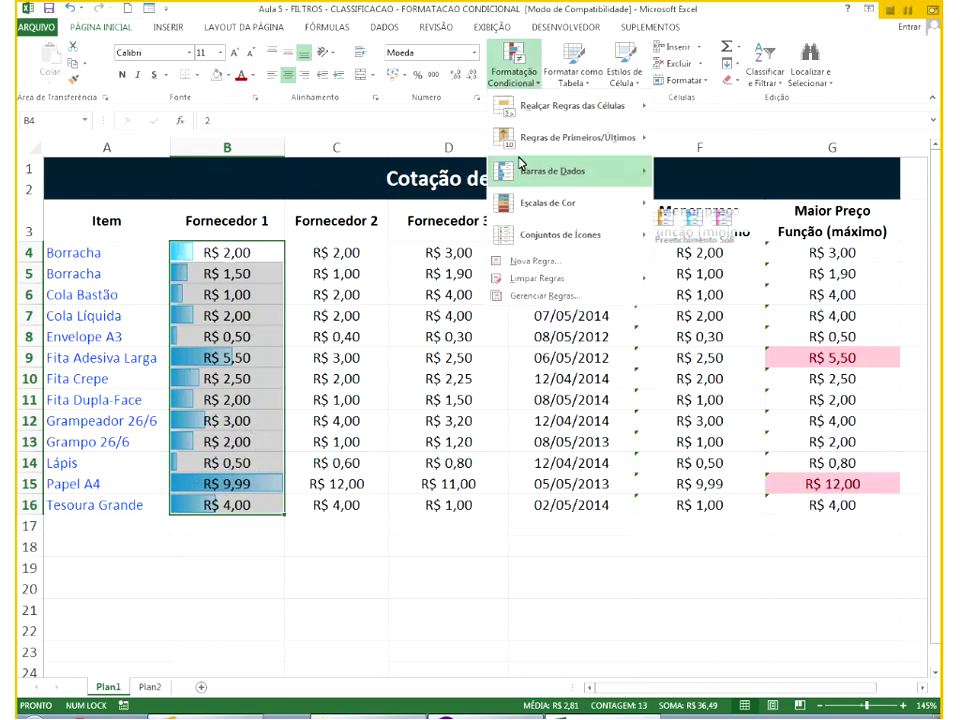
mouse_move(519, 168)
click(716, 262)
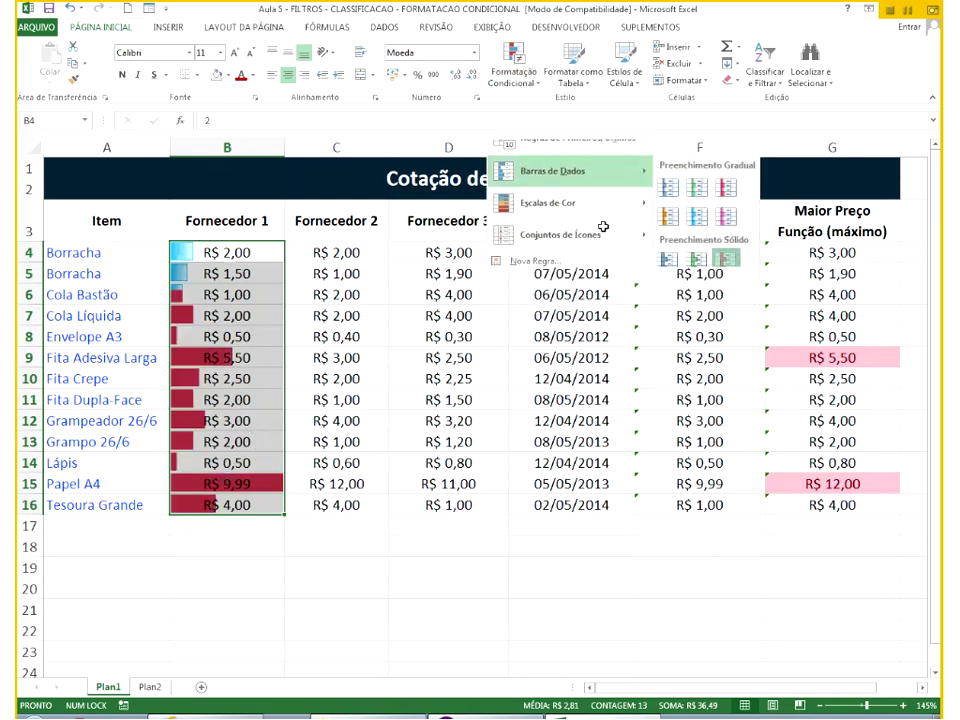
click(523, 87)
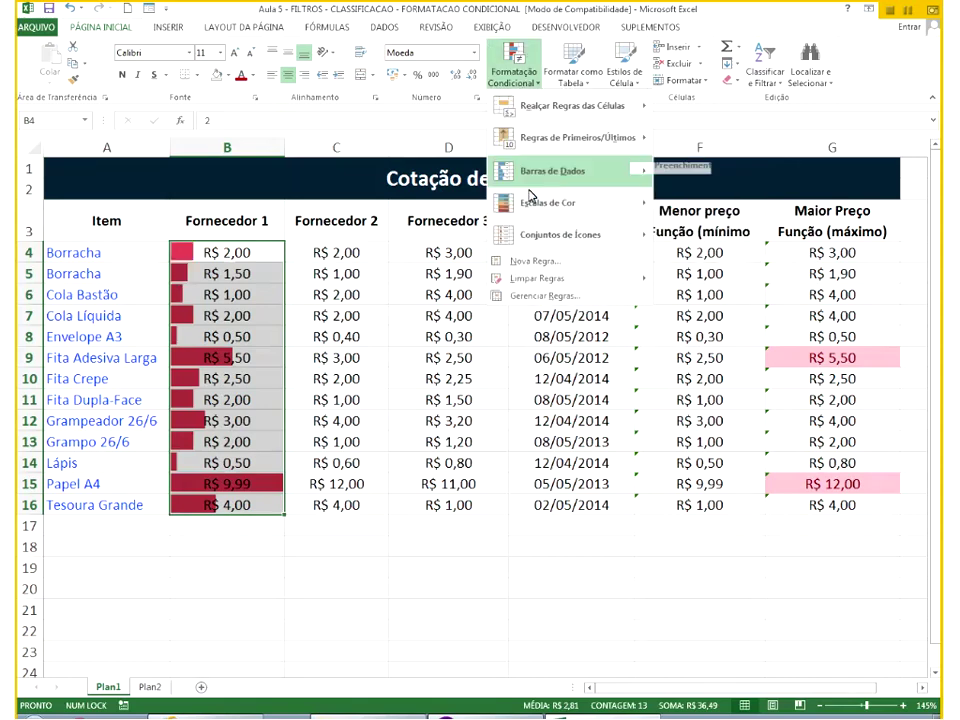
mouse_move(529, 197)
click(697, 214)
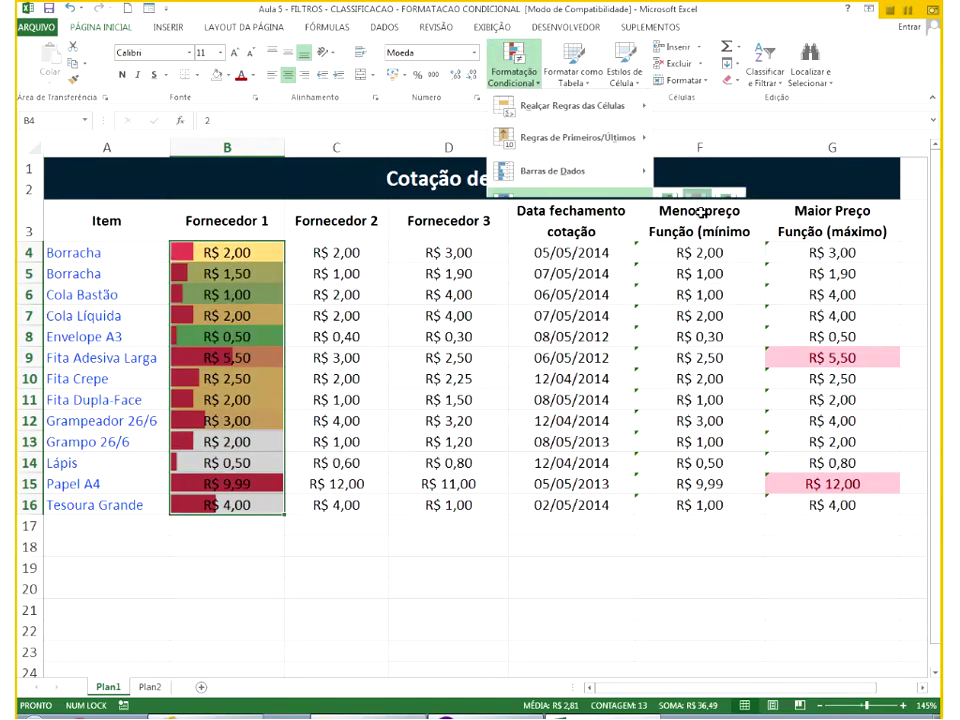
Examine how the data bars and colour scale shade individual Fornecedor 1 prices in column B.
click(255, 378)
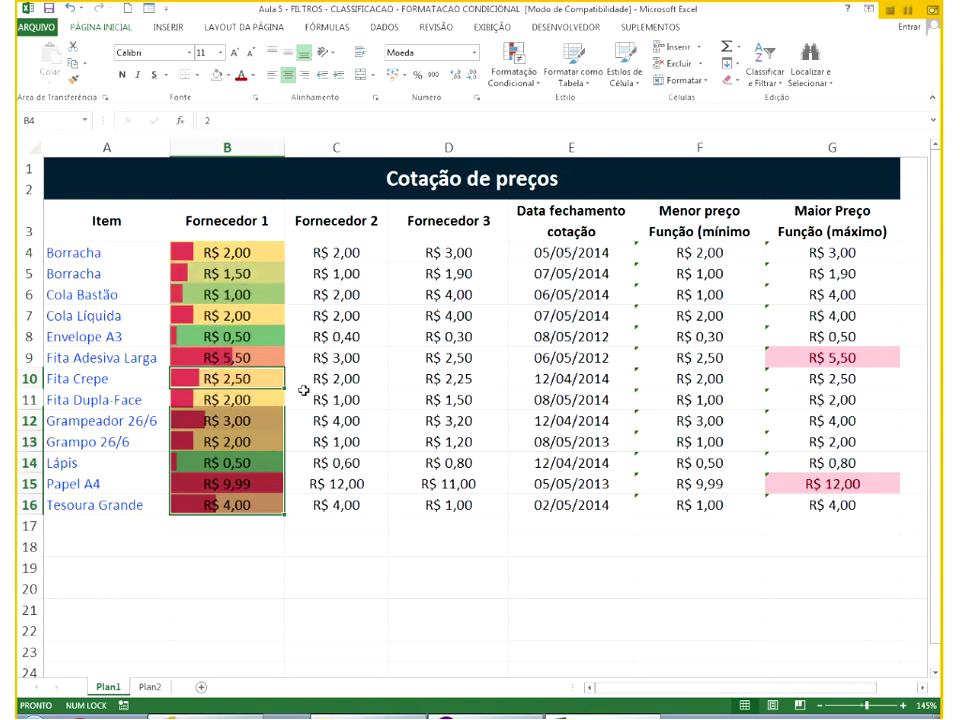
click(257, 483)
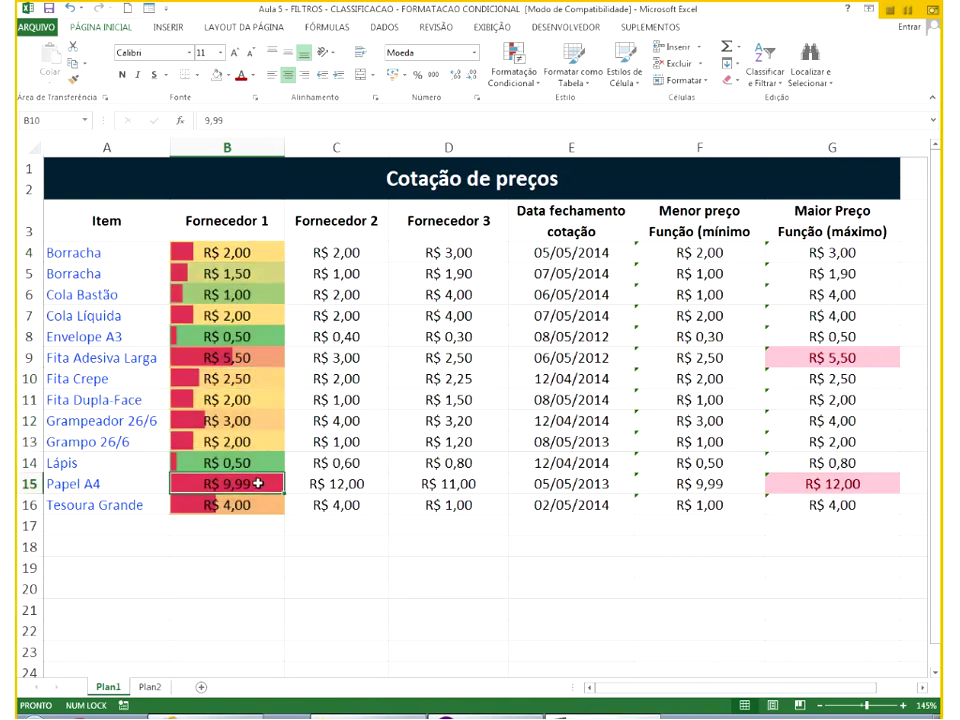
click(264, 461)
click(270, 440)
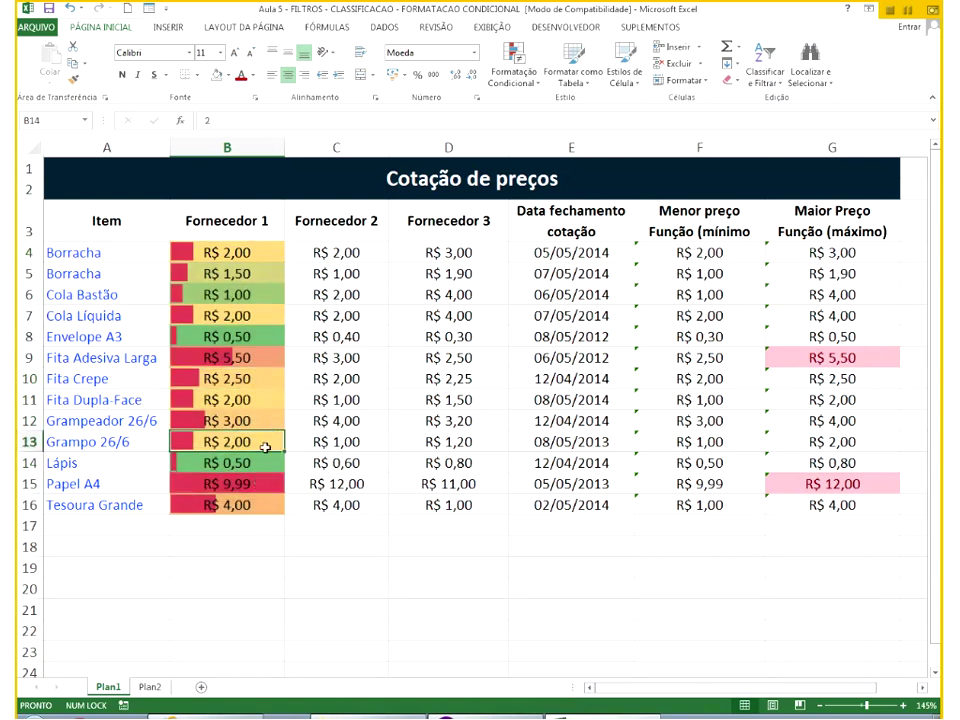
click(270, 420)
click(270, 378)
click(258, 294)
click(249, 271)
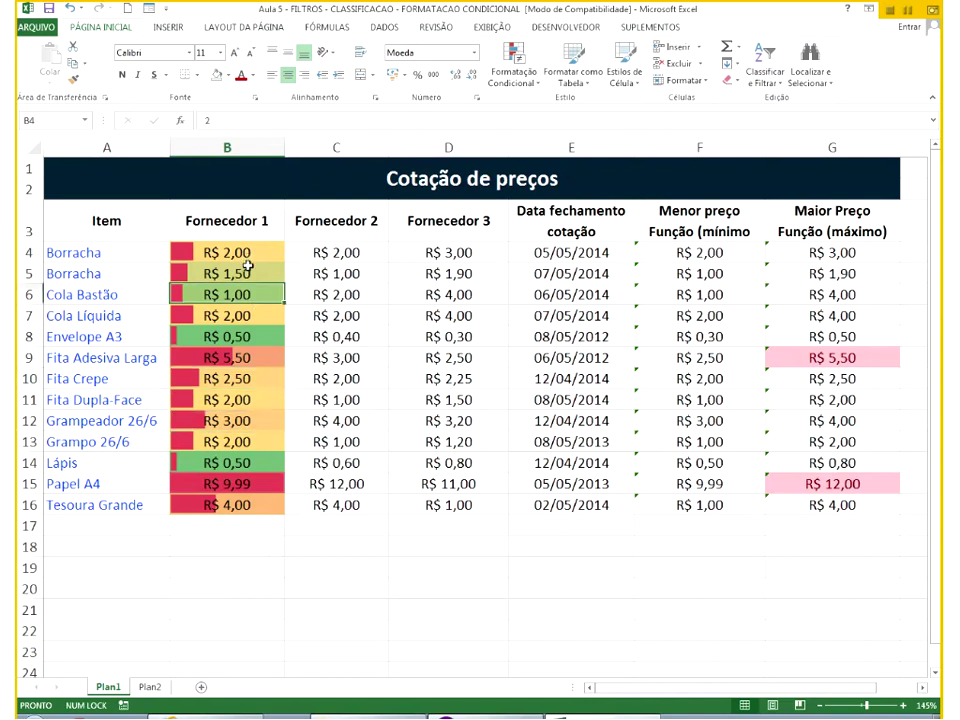
Apply the three coloured flags icon set to the Fornecedor 3 prices in D4:D16 and check the flags in D15 and D16.
click(514, 72)
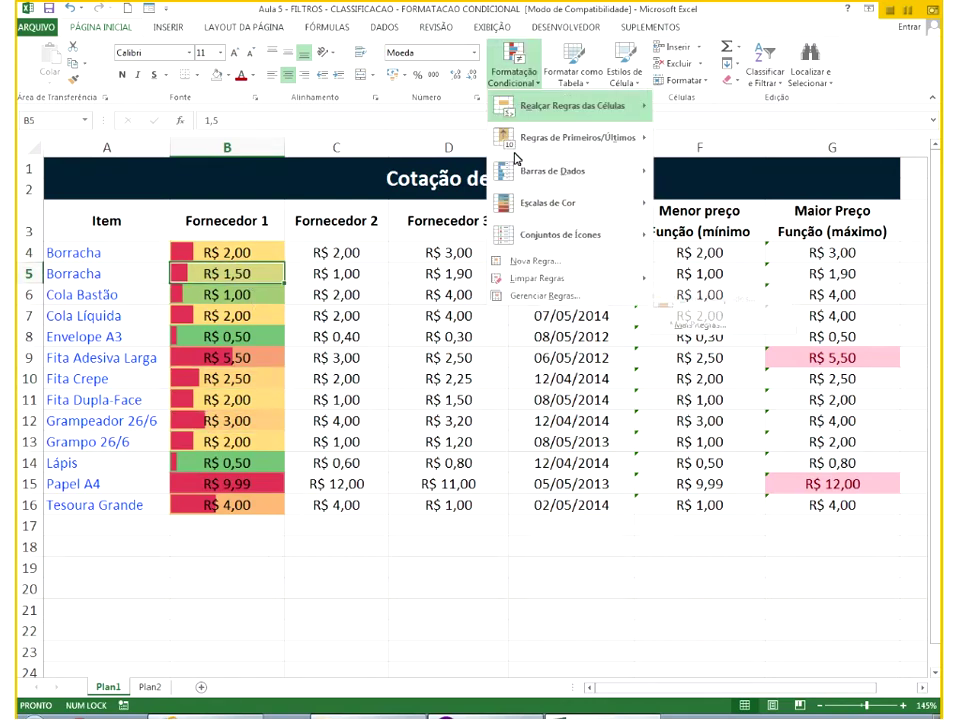
mouse_move(513, 165)
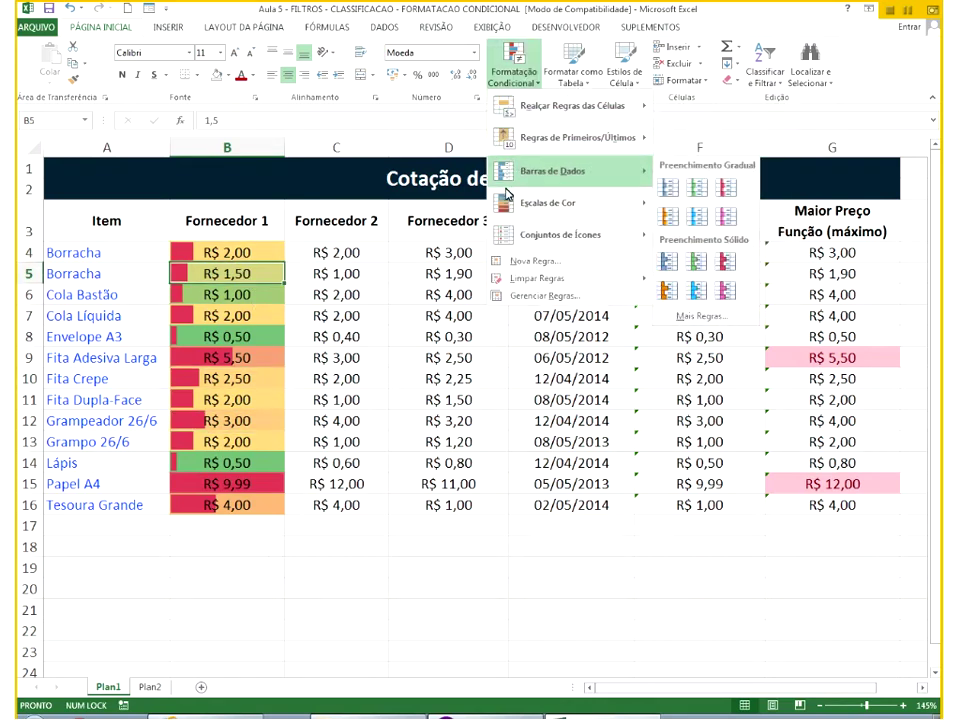
mouse_move(510, 234)
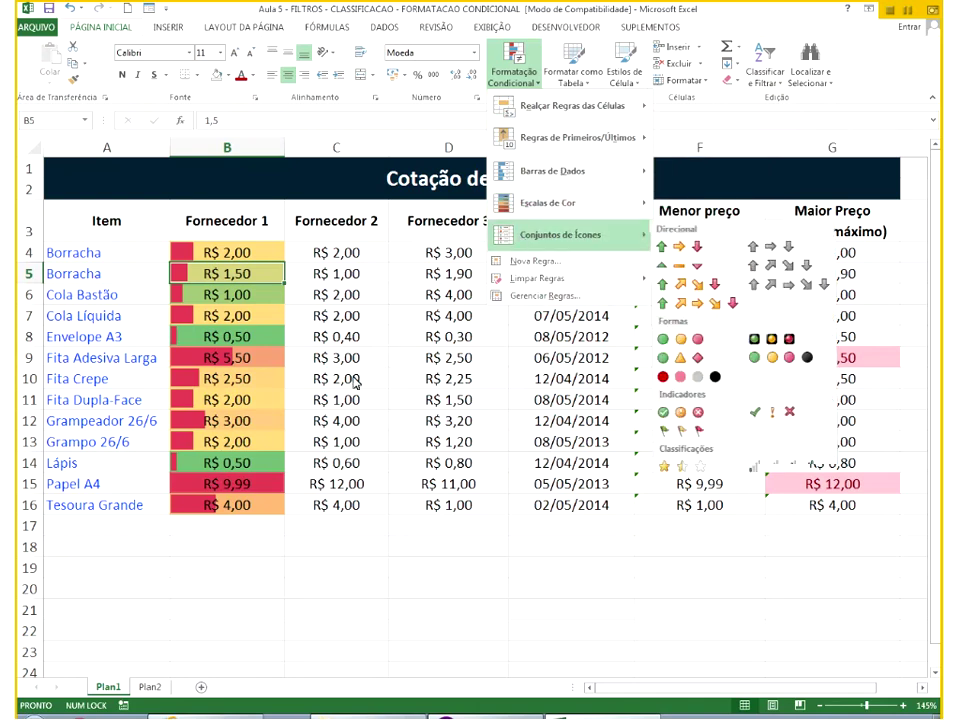
click(427, 488)
drag(427, 488, 421, 481)
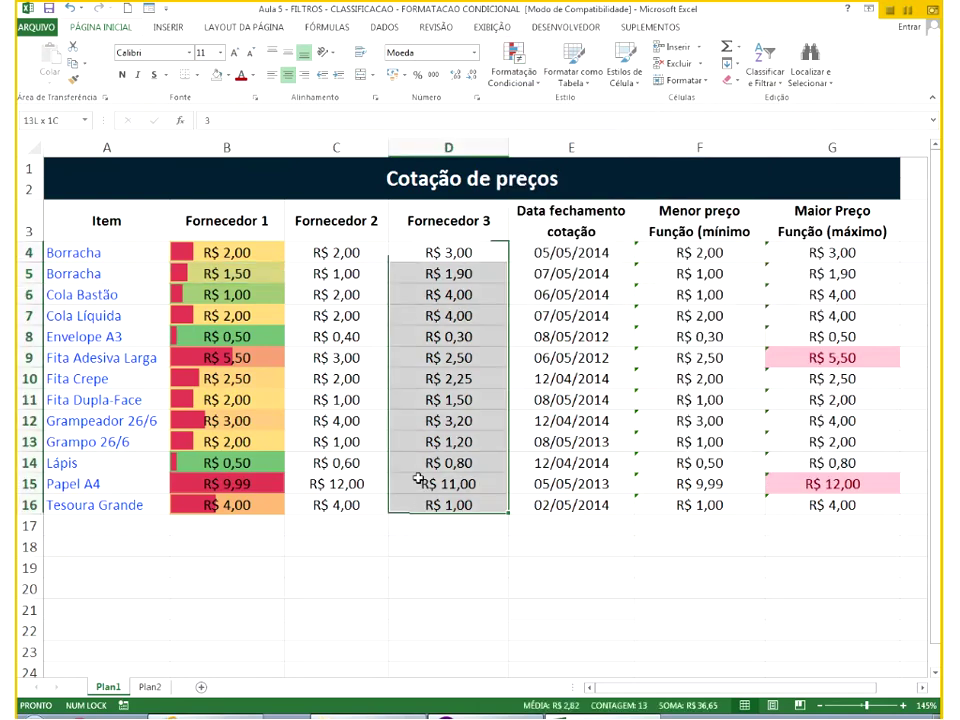
click(513, 70)
mouse_move(528, 236)
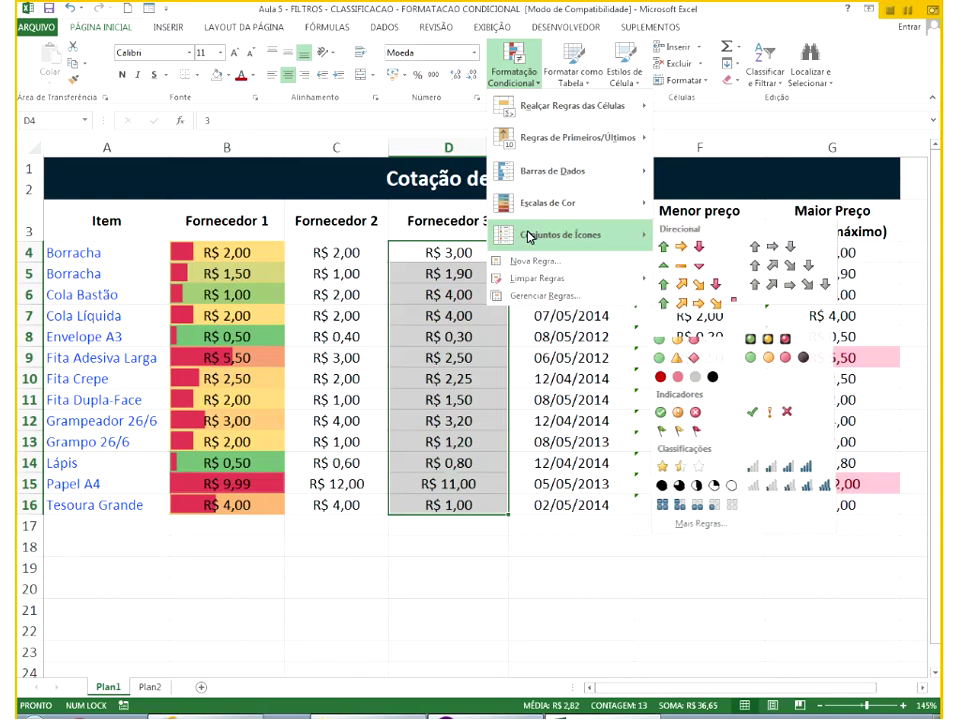
click(684, 432)
drag(452, 505, 460, 492)
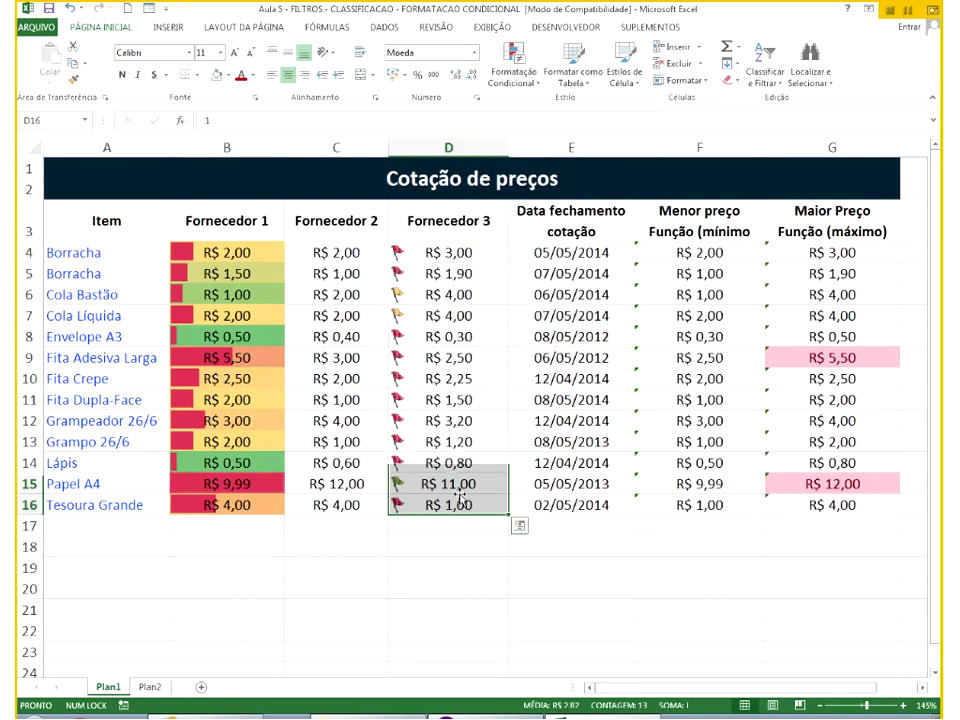
click(458, 489)
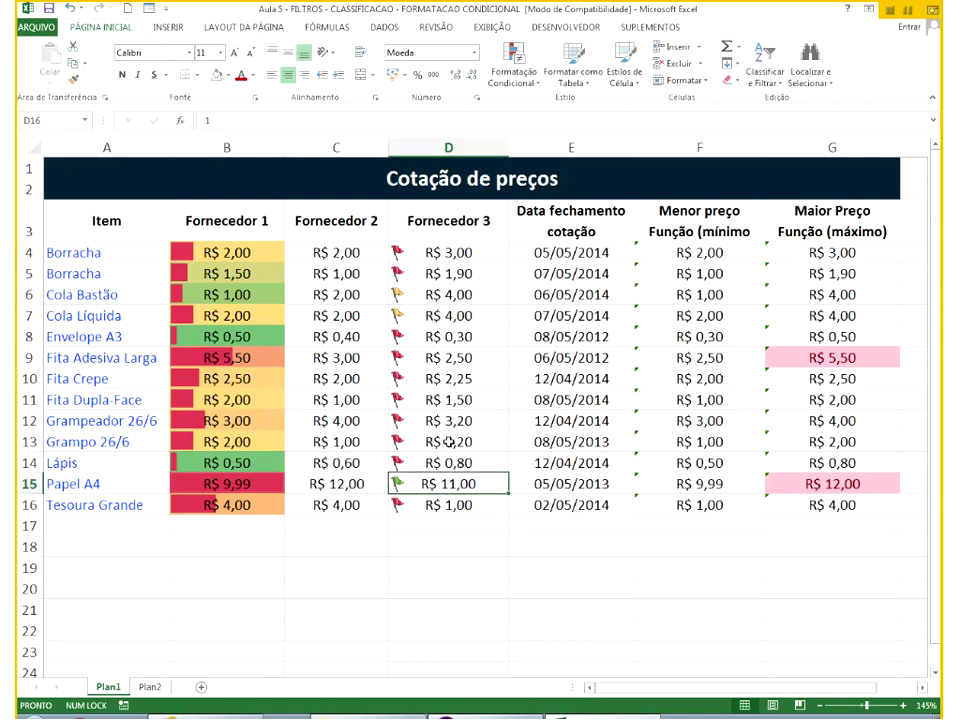
Clear the conditional formatting rules from the whole price quotation sheet, including the range B4:G16.
drag(242, 252, 806, 500)
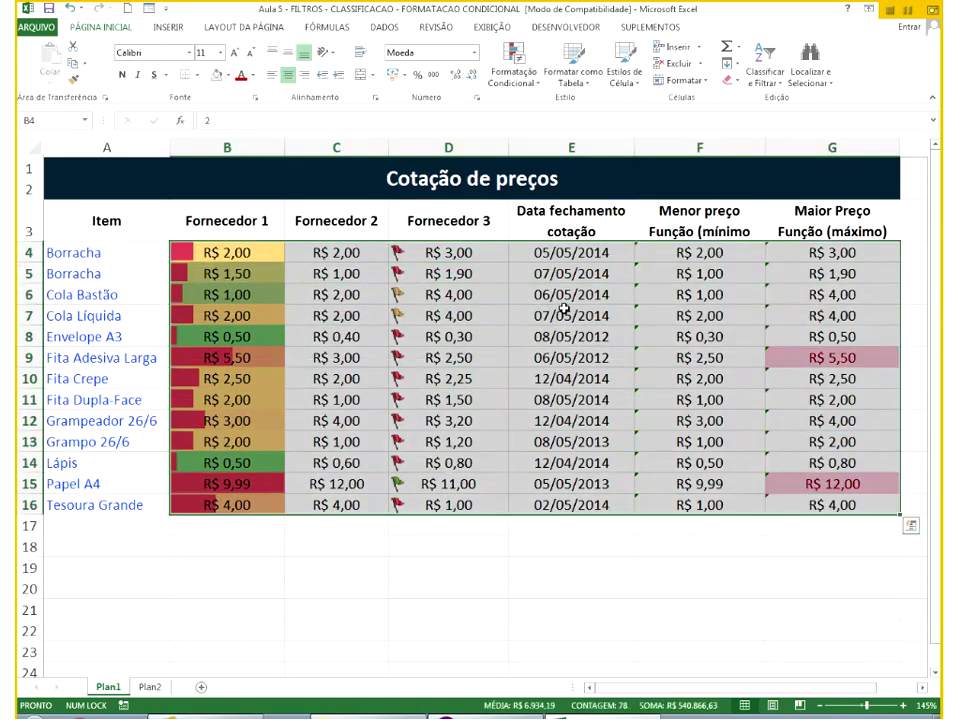
click(513, 72)
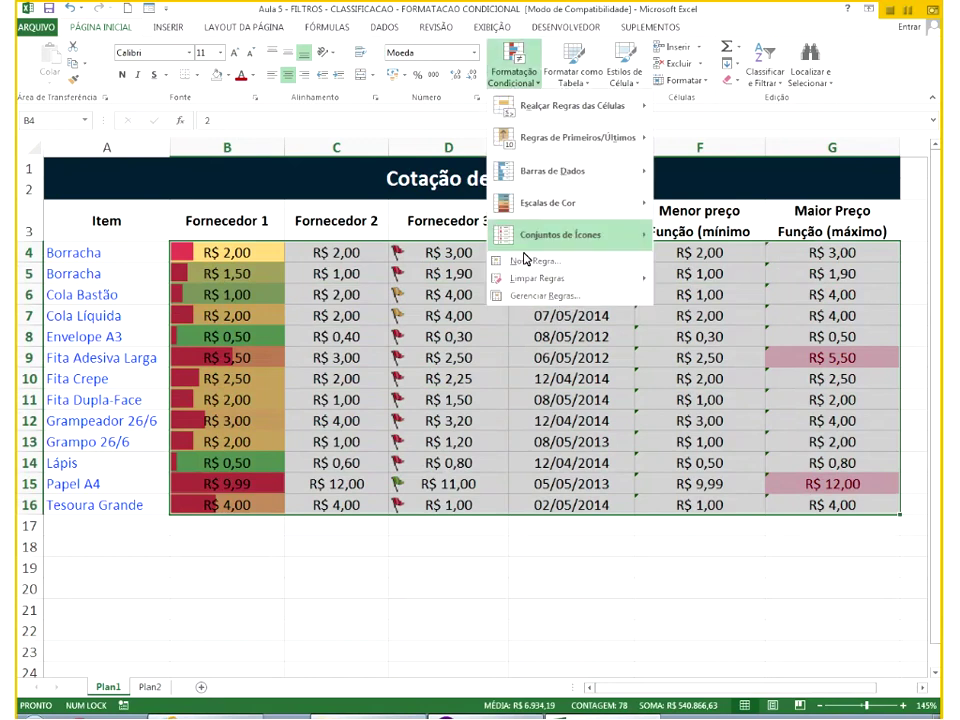
mouse_move(526, 281)
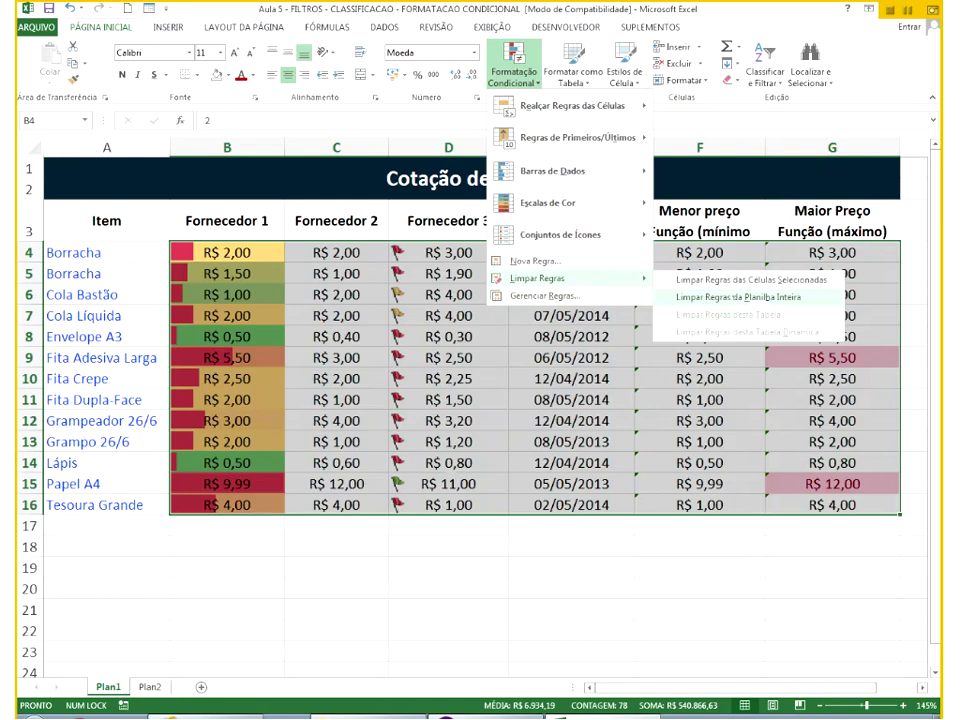
click(775, 290)
click(521, 268)
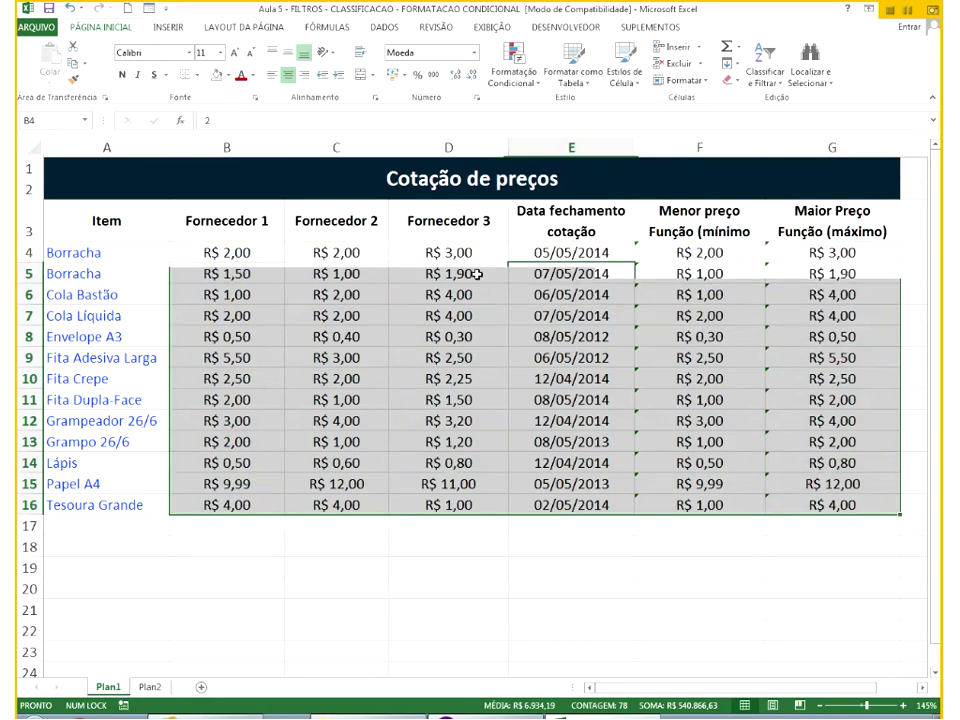
Select the Fornecedor 1 prices in B4:B16 and open the conditional formatting rules manager.
drag(355, 254, 315, 484)
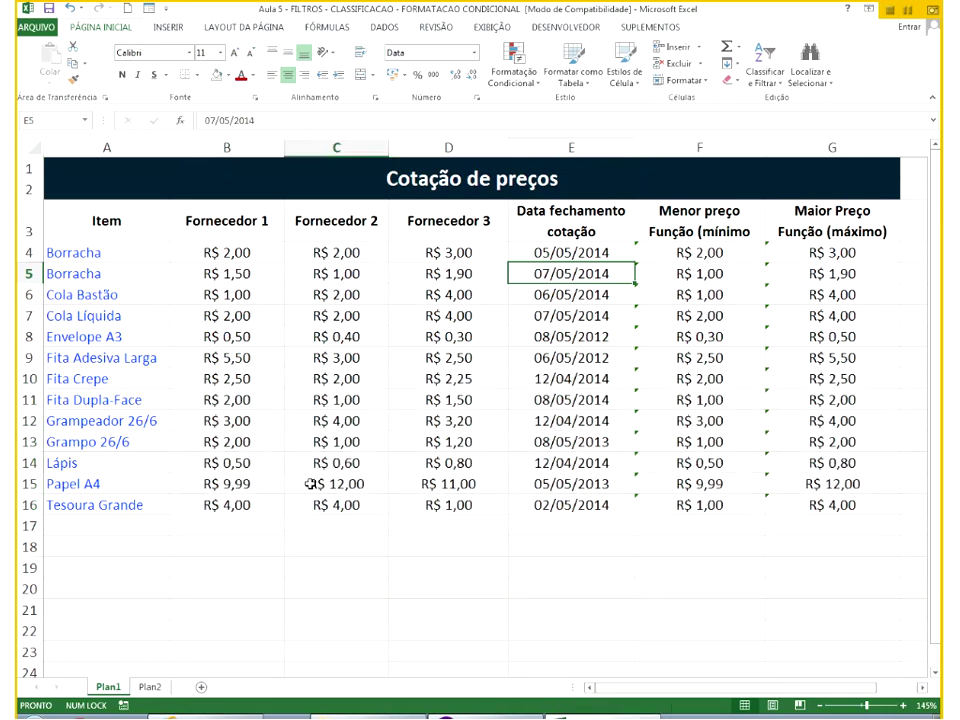
drag(276, 254, 250, 507)
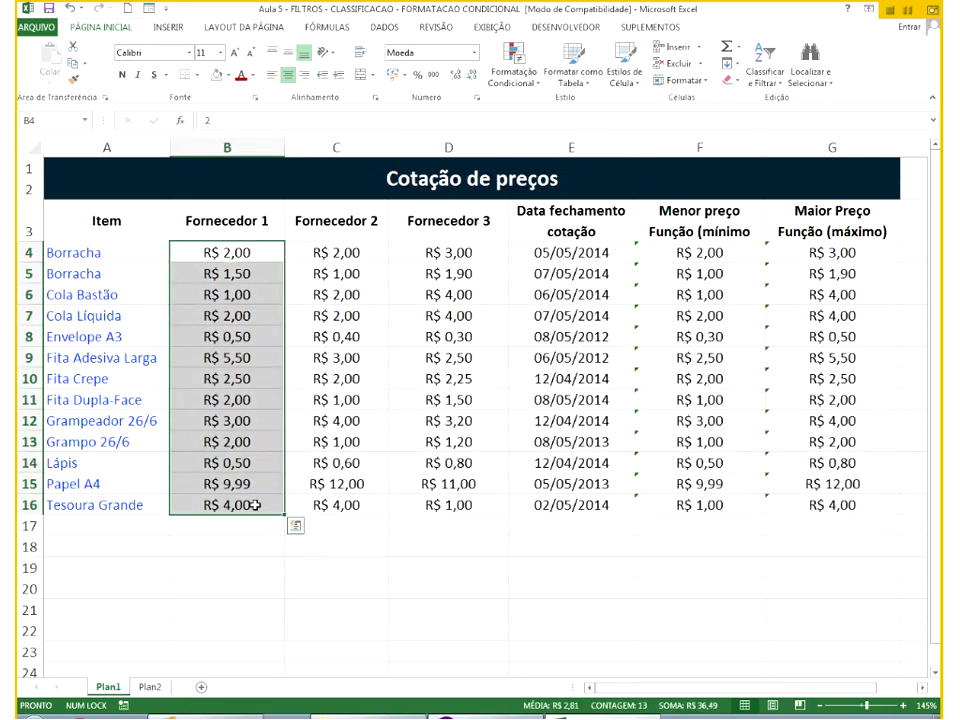
click(550, 75)
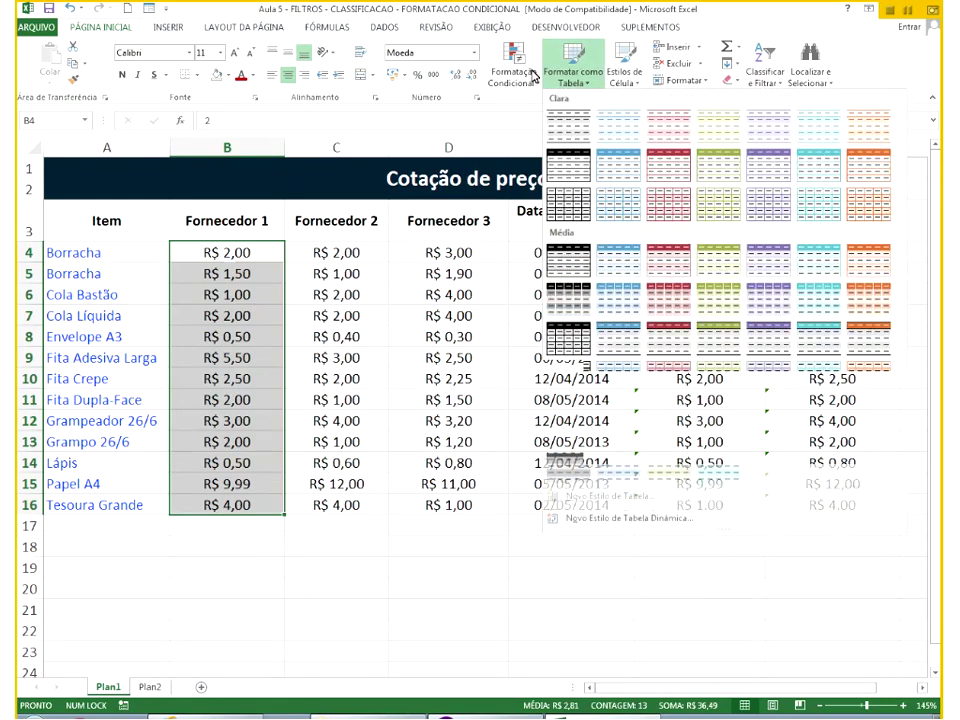
click(515, 72)
click(512, 296)
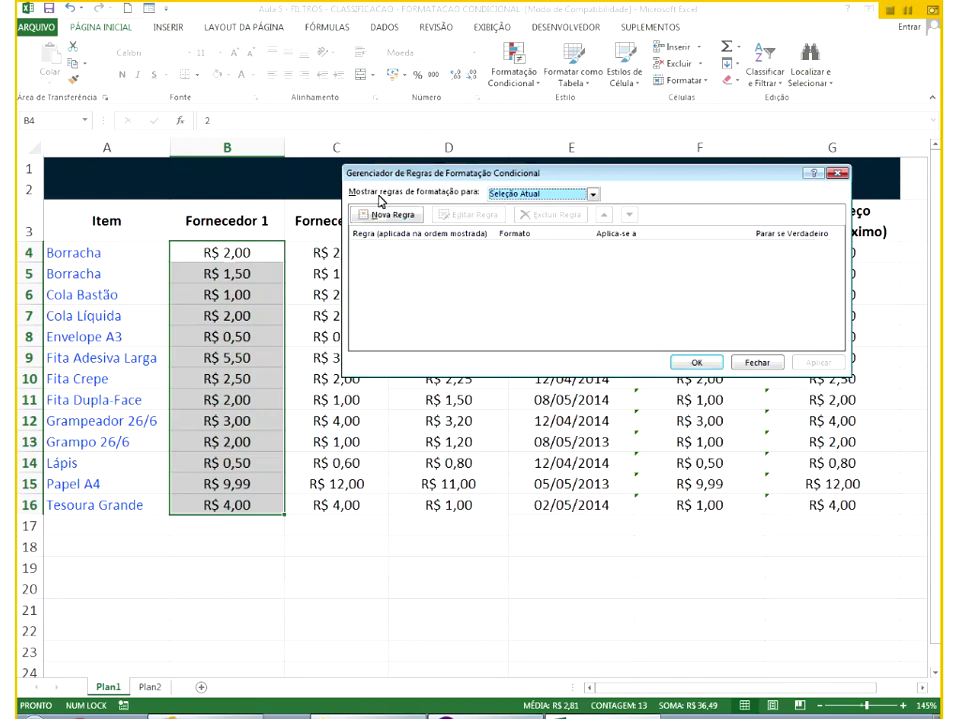
Show the formatting rules for Esta Planilha and for Planilha: Plan2, and start a new formatting rule.
click(545, 194)
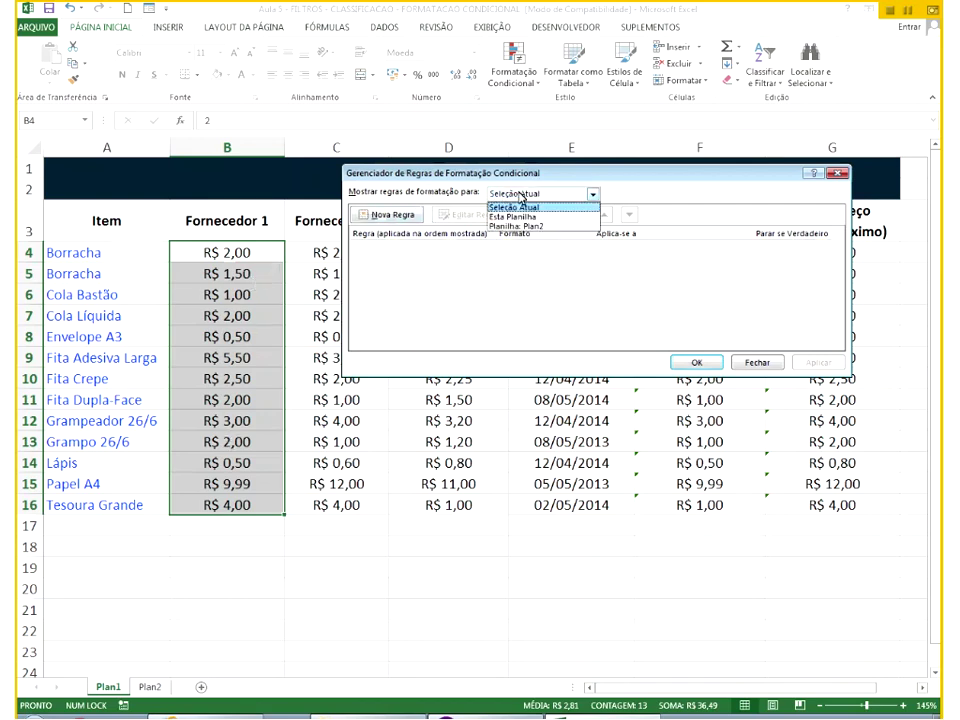
click(544, 216)
click(547, 197)
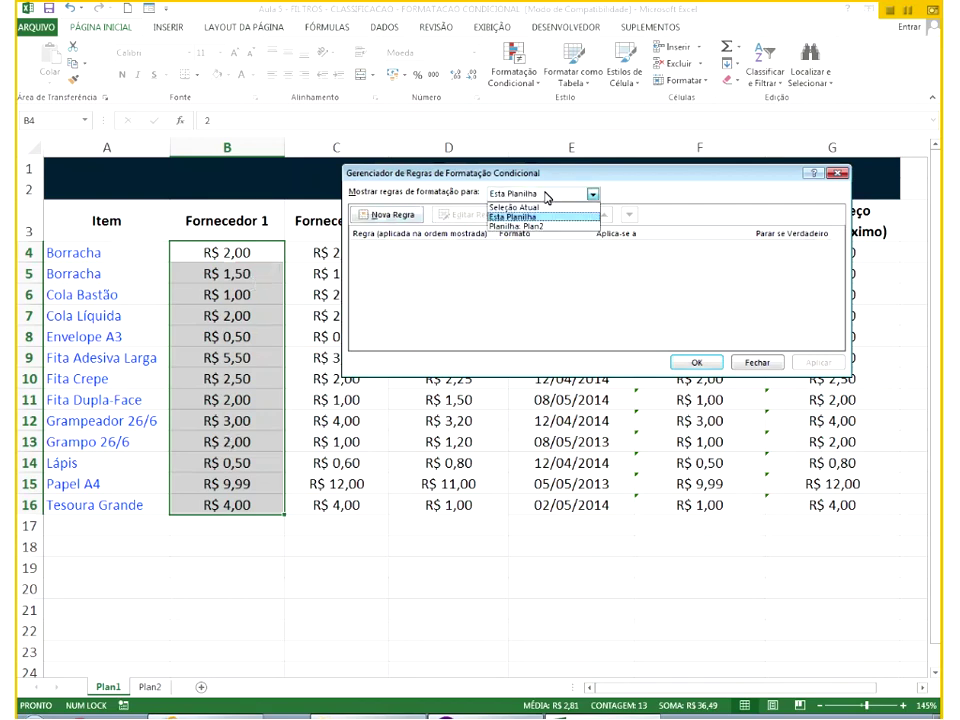
click(538, 231)
click(532, 196)
click(529, 227)
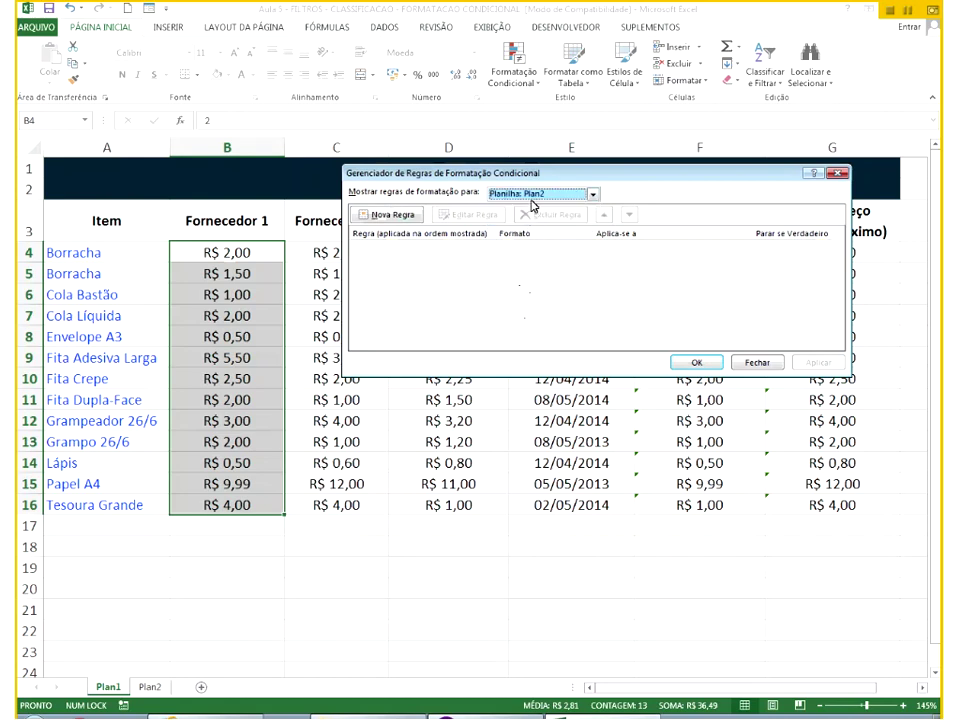
click(385, 216)
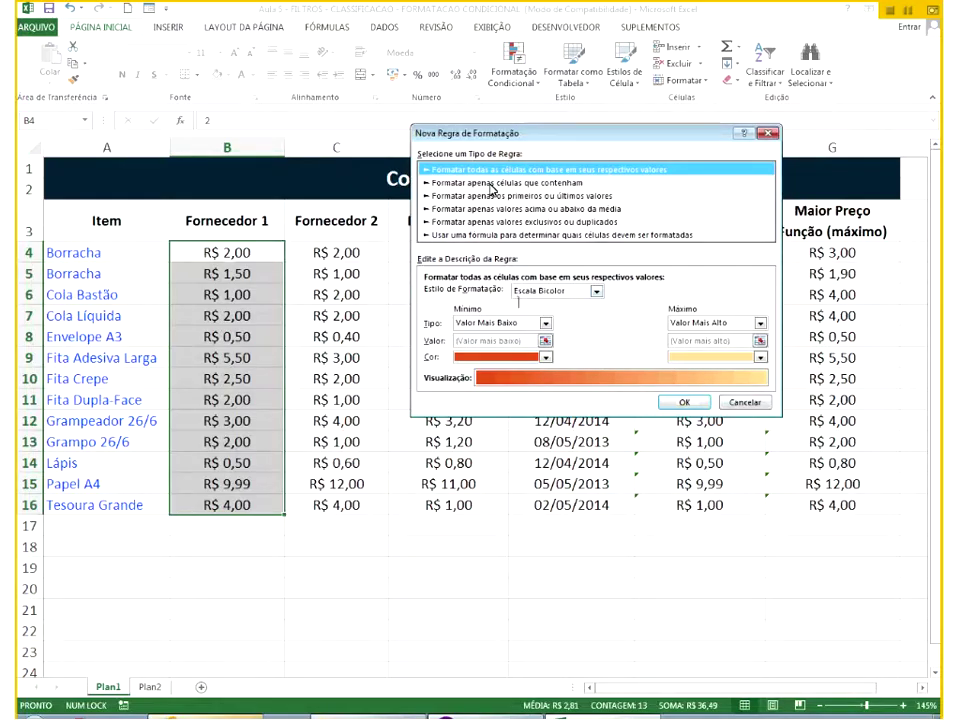
Set the new rule's style to Escala Tricolor, with Número as both the minimum and maximum type.
click(538, 291)
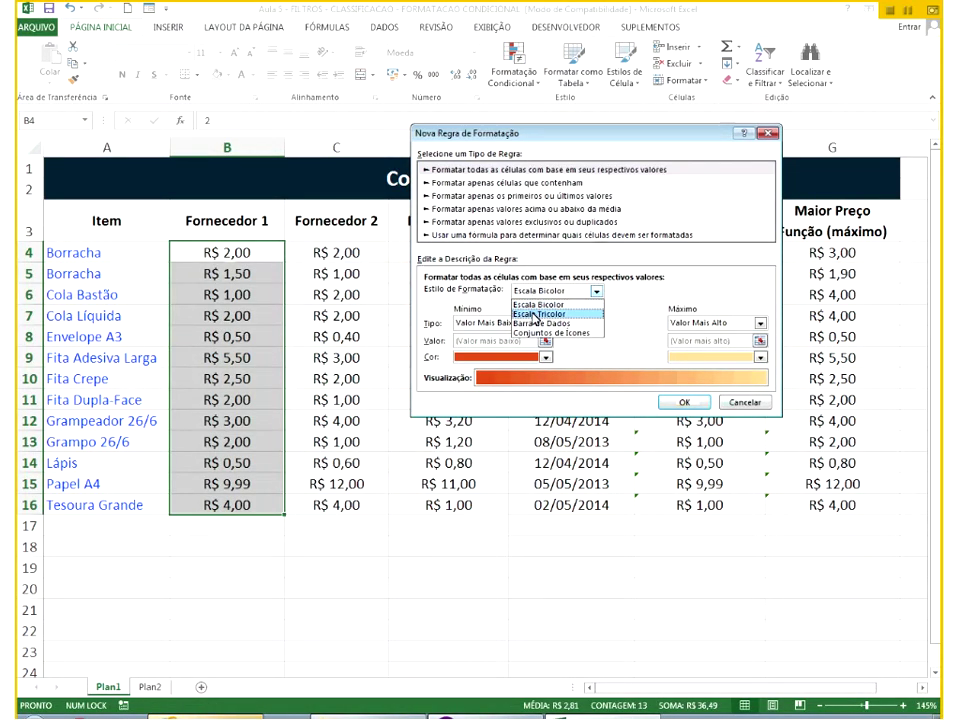
click(540, 314)
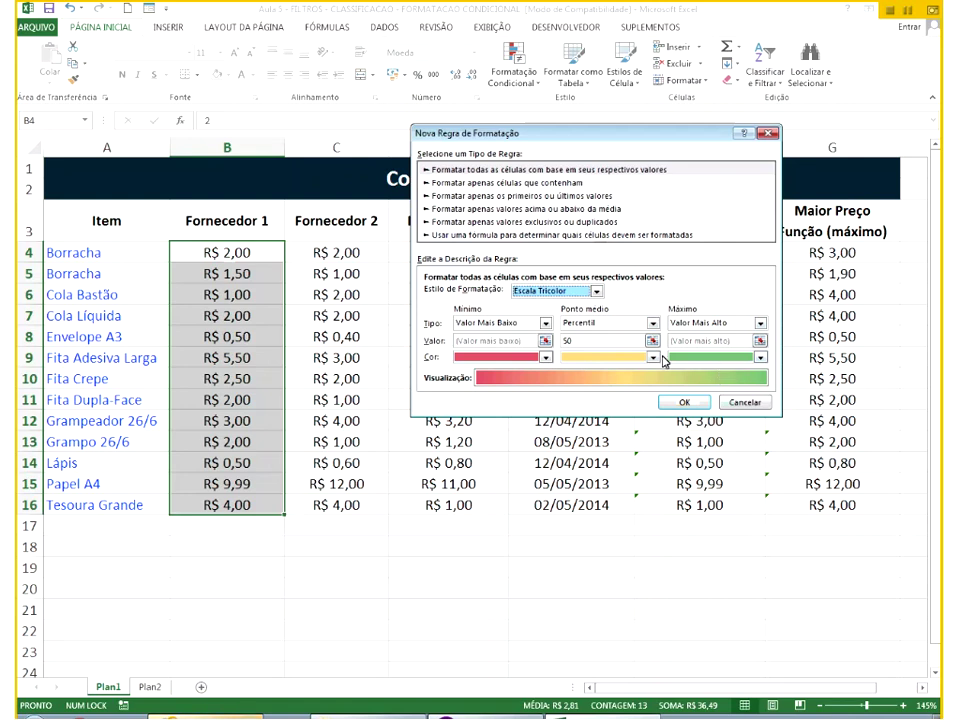
click(526, 325)
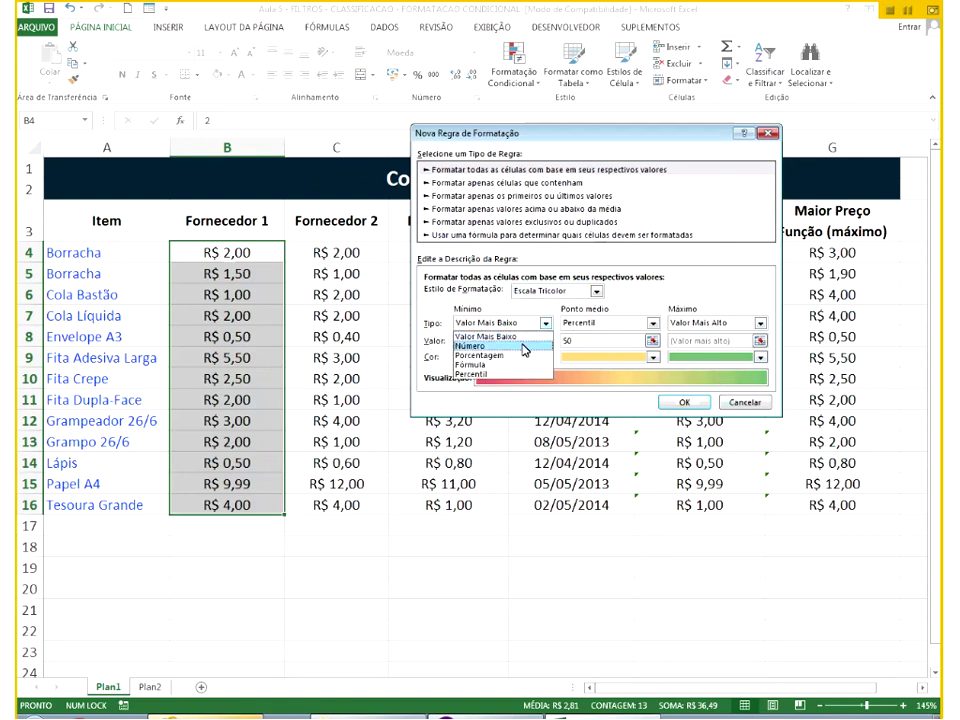
click(527, 346)
click(722, 324)
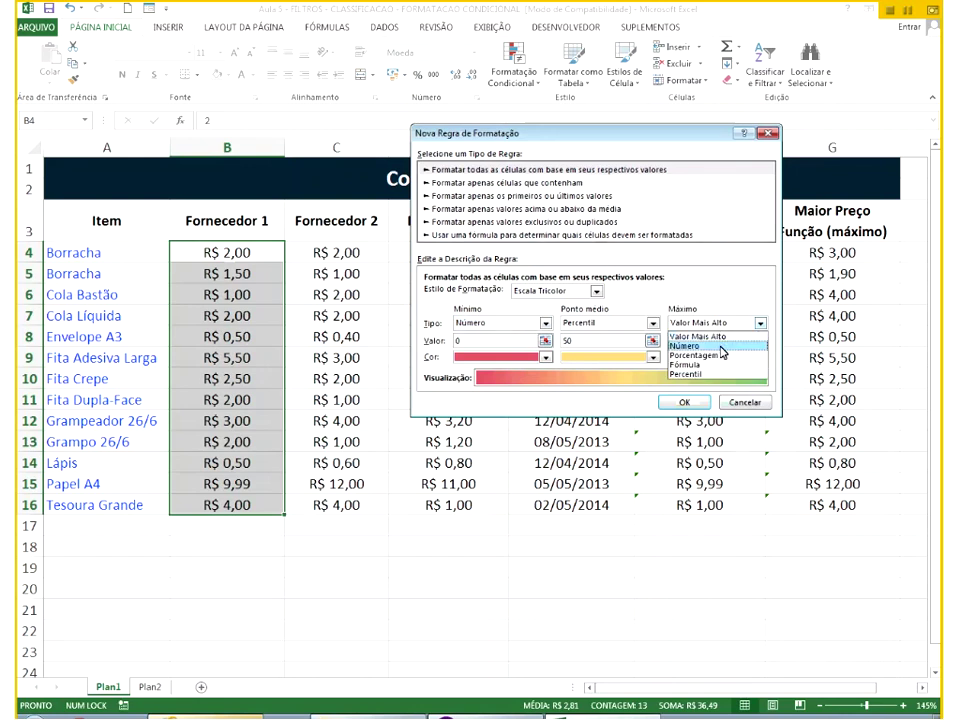
click(712, 347)
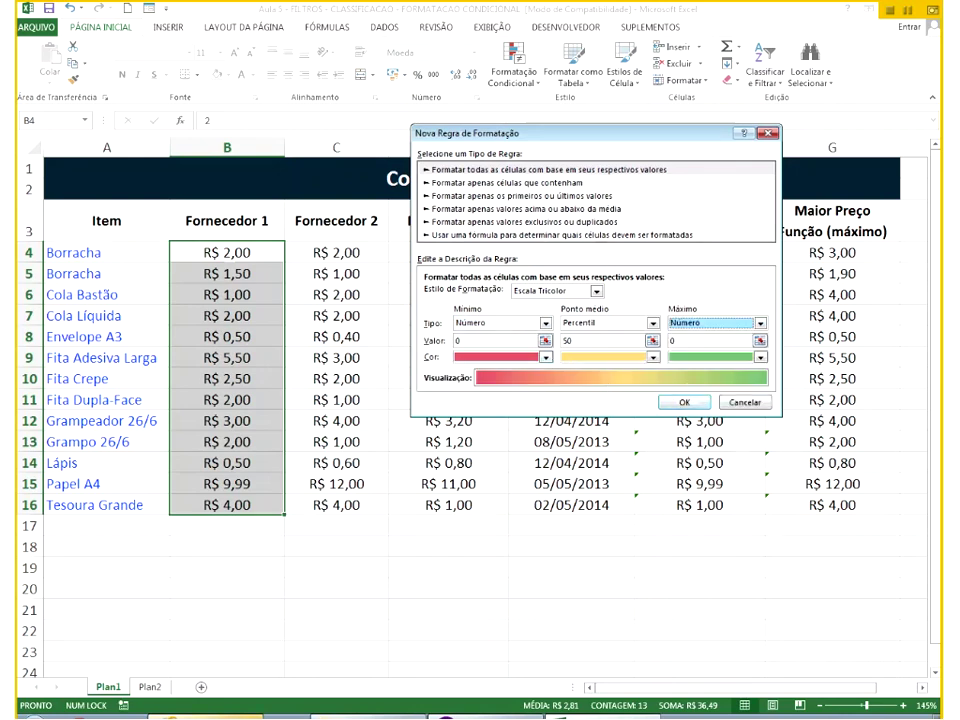
Change the rule's style to Barra de Dados, with Valor Mais Baixo as minimum and Valor Mais Alto as maximum.
click(527, 295)
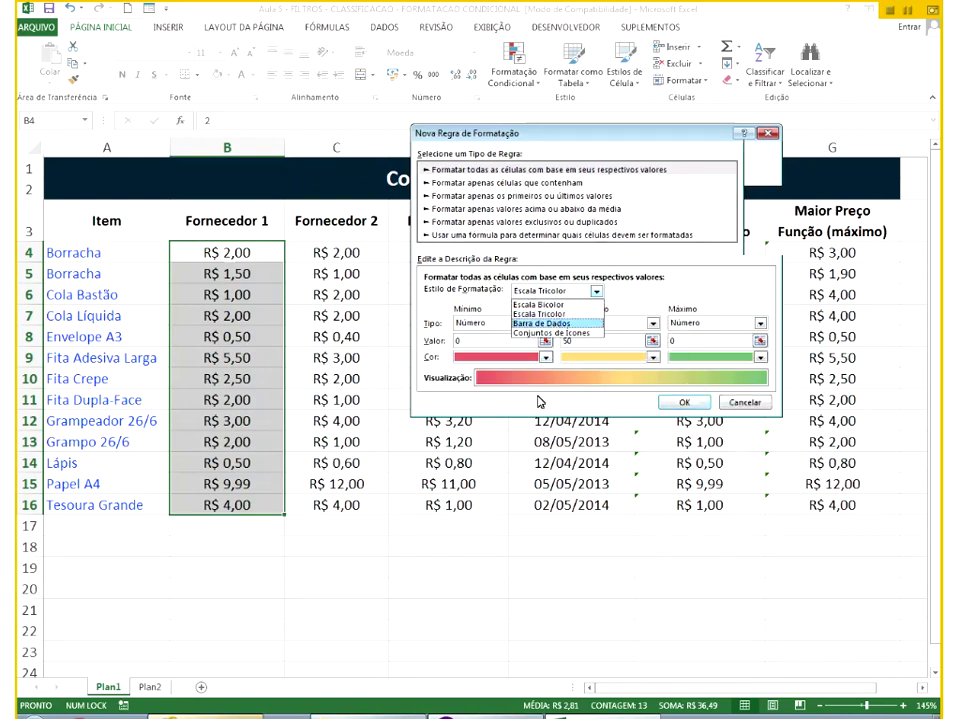
click(540, 324)
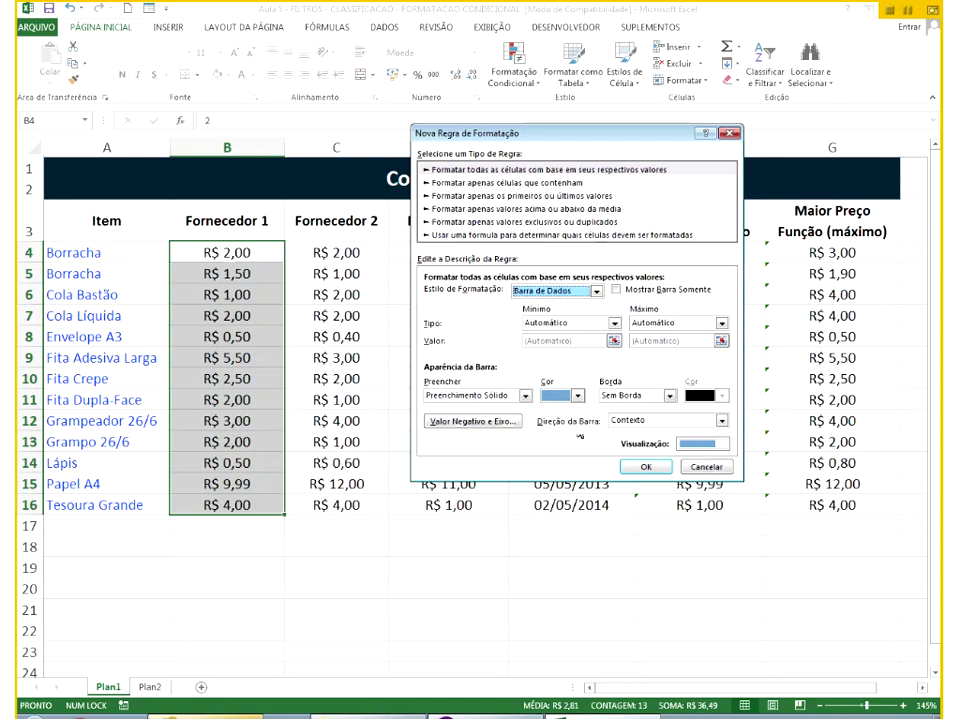
click(545, 324)
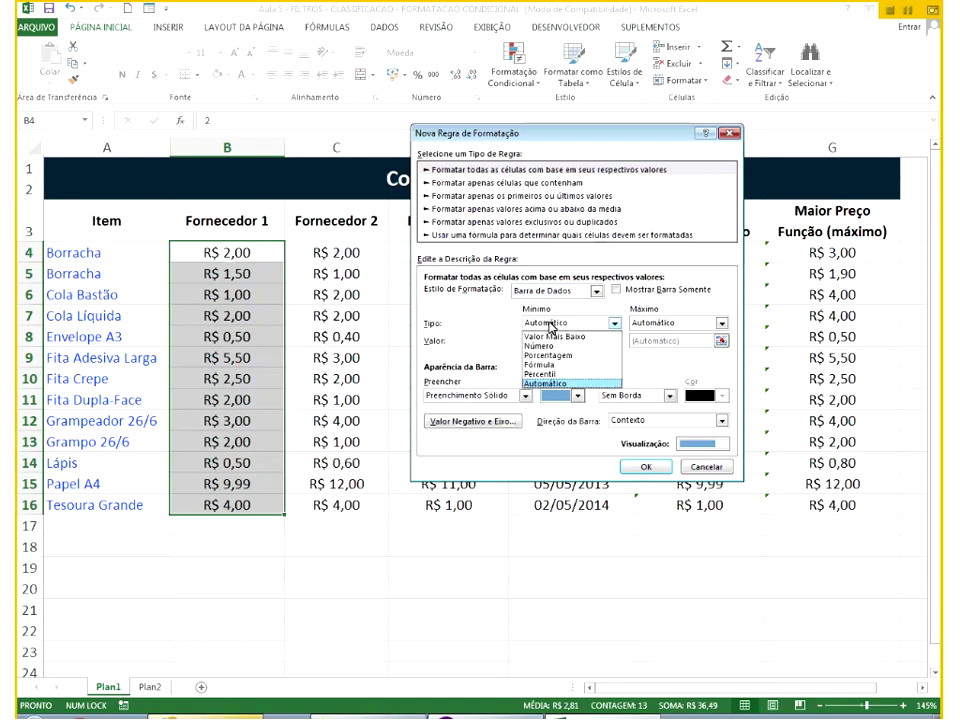
click(559, 338)
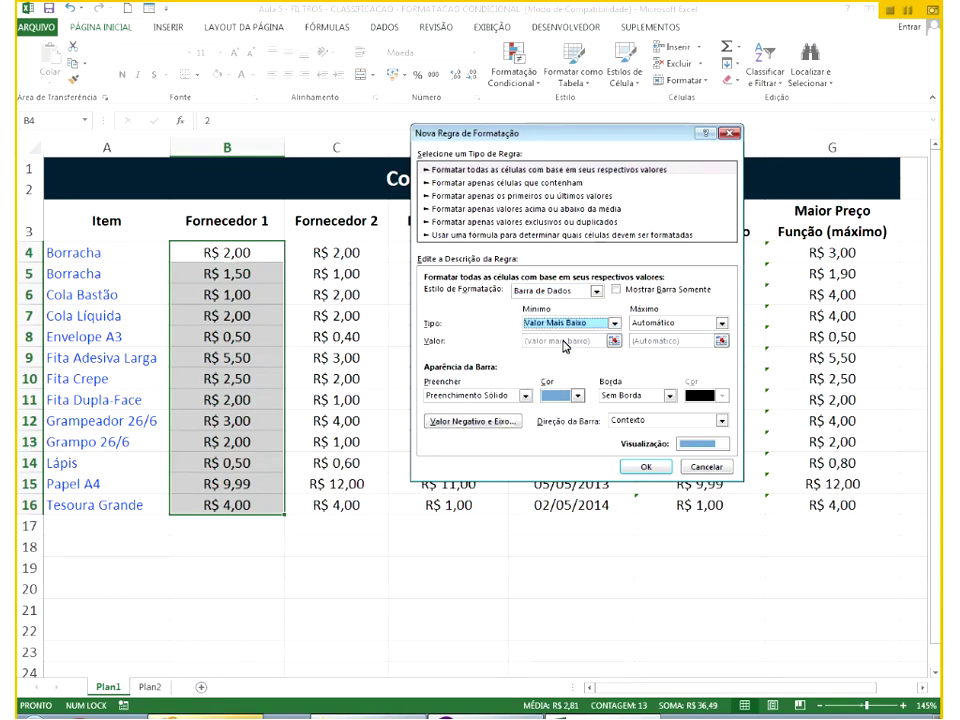
click(721, 323)
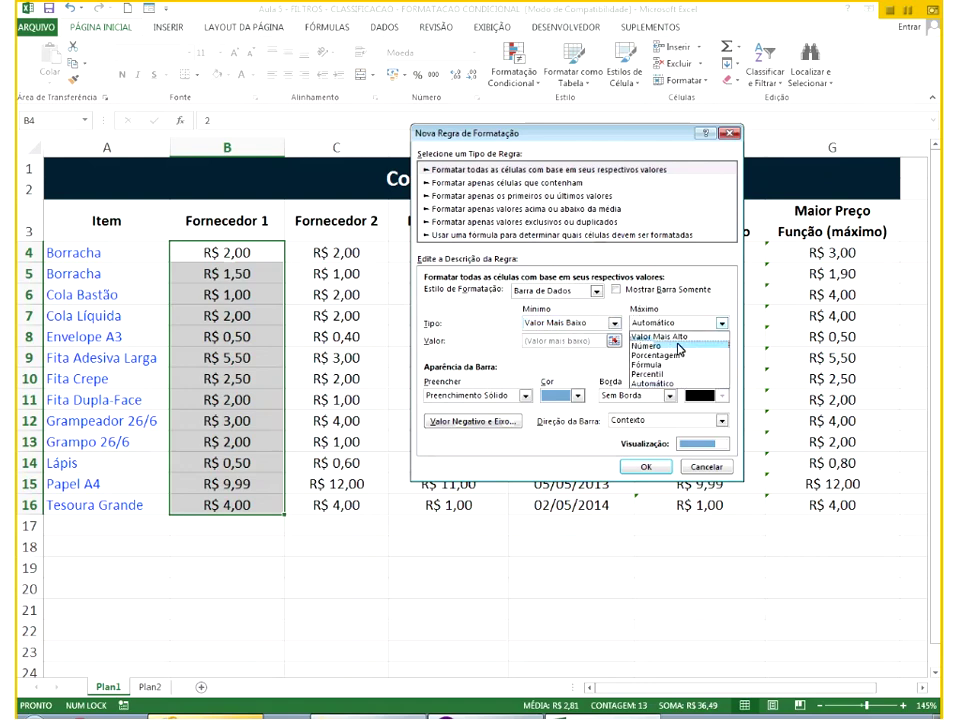
click(680, 337)
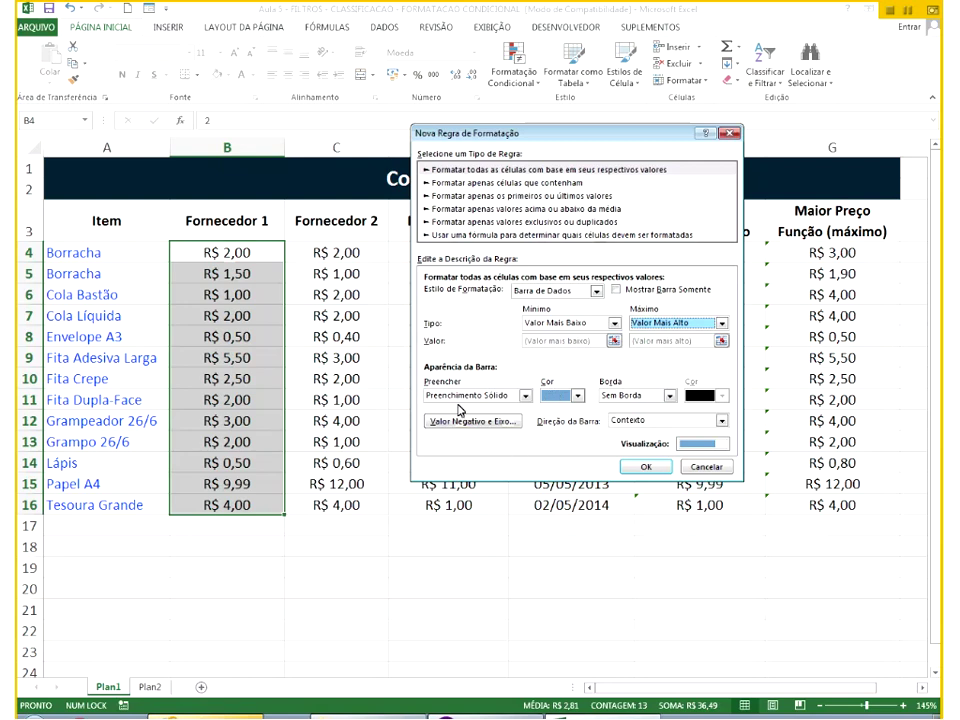
Try the gradient fill for the data bars, return to Preenchimento Sólido and choose a very light blue fill colour.
click(515, 396)
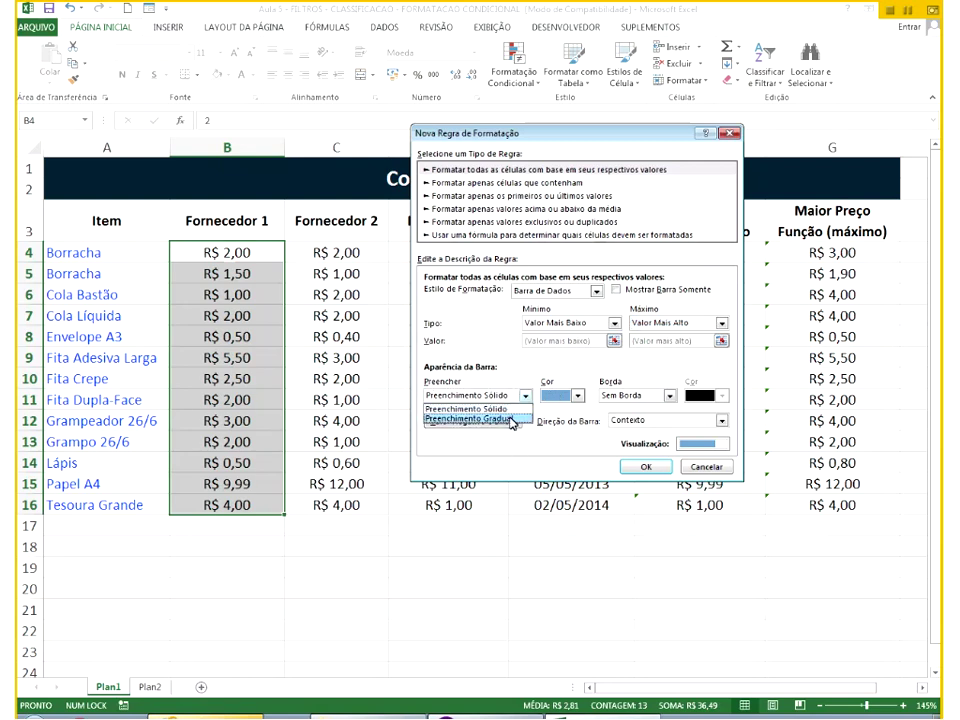
click(511, 420)
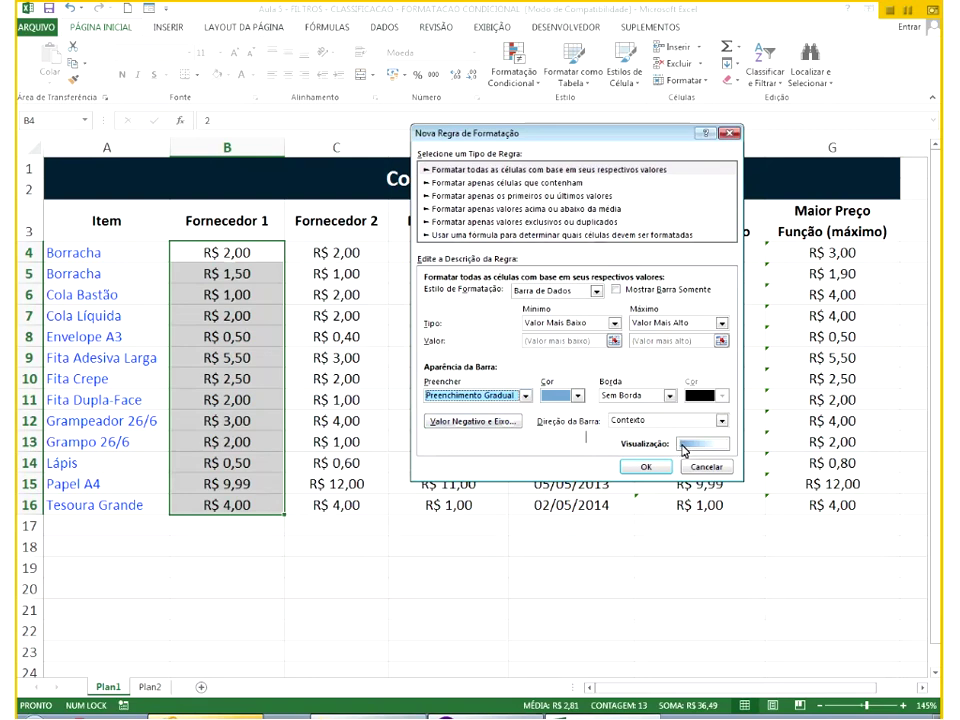
click(503, 394)
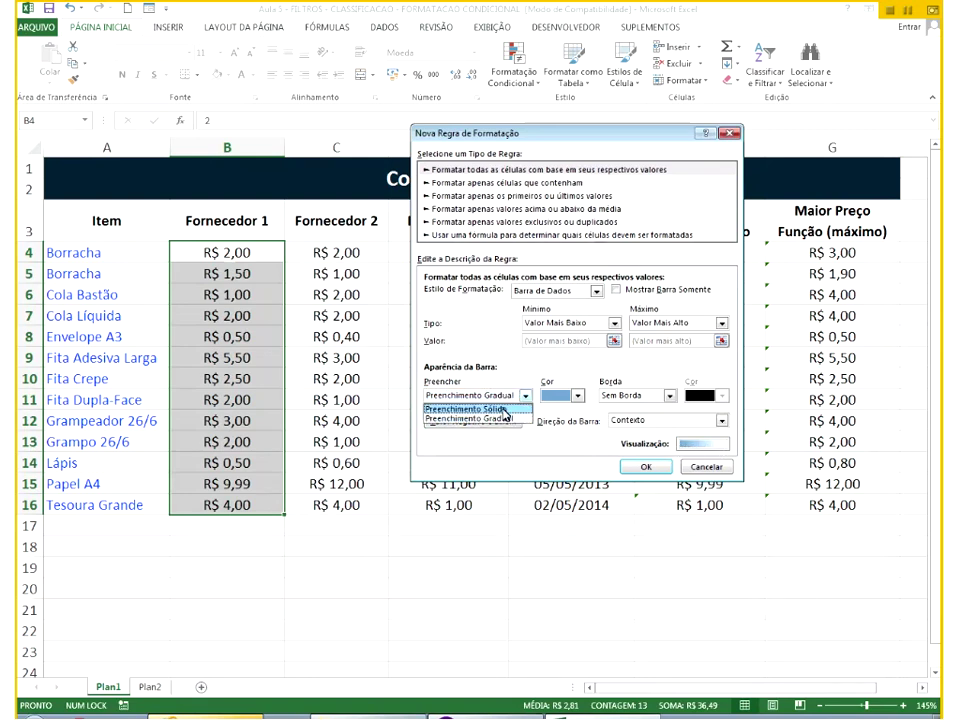
click(503, 407)
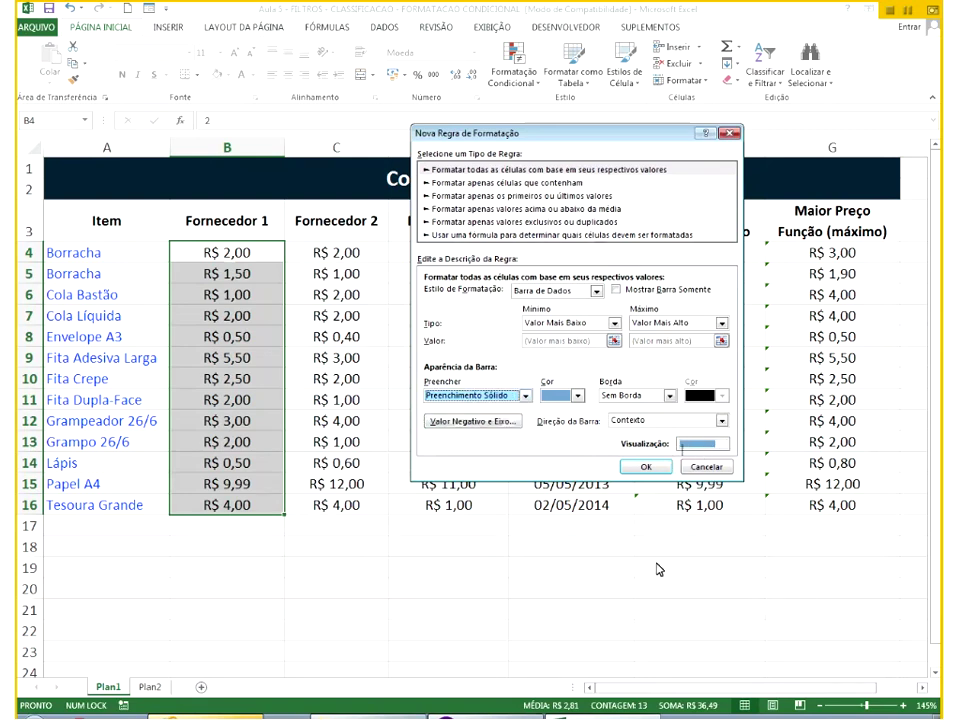
click(577, 396)
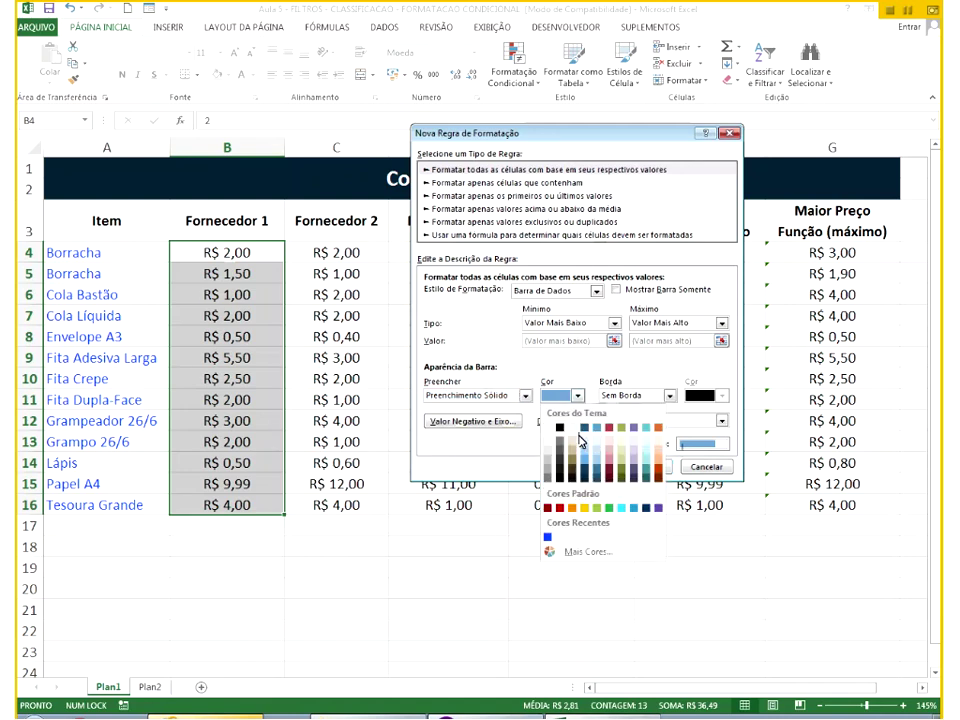
click(578, 443)
Set the bar direction to Da Direita para a Esquerda and give the data bars a solid tan border.
click(721, 420)
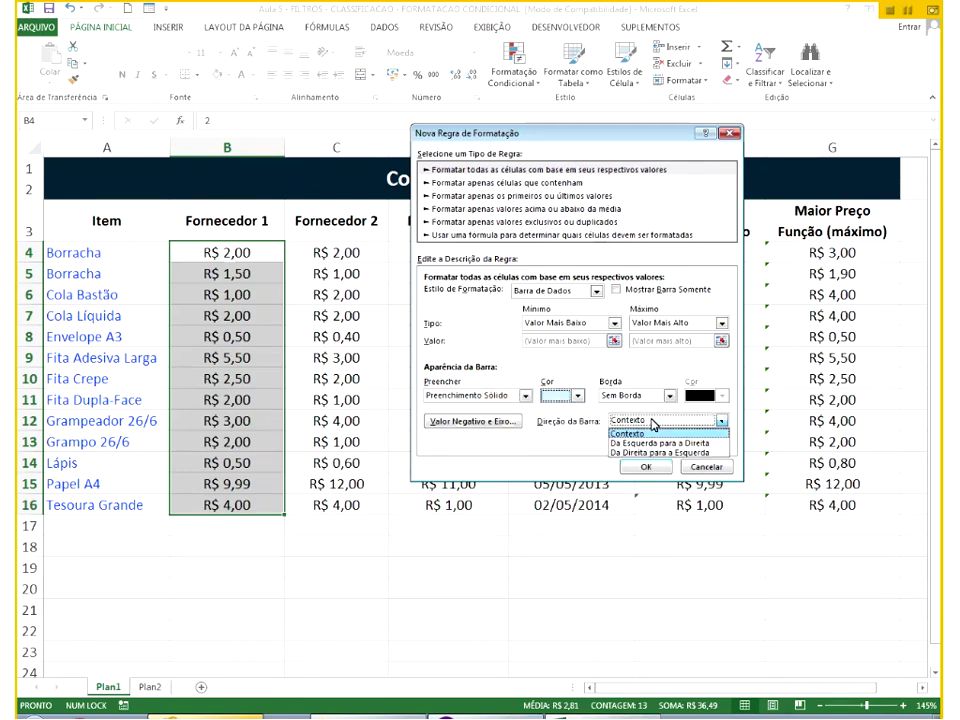
click(660, 442)
click(668, 421)
click(671, 453)
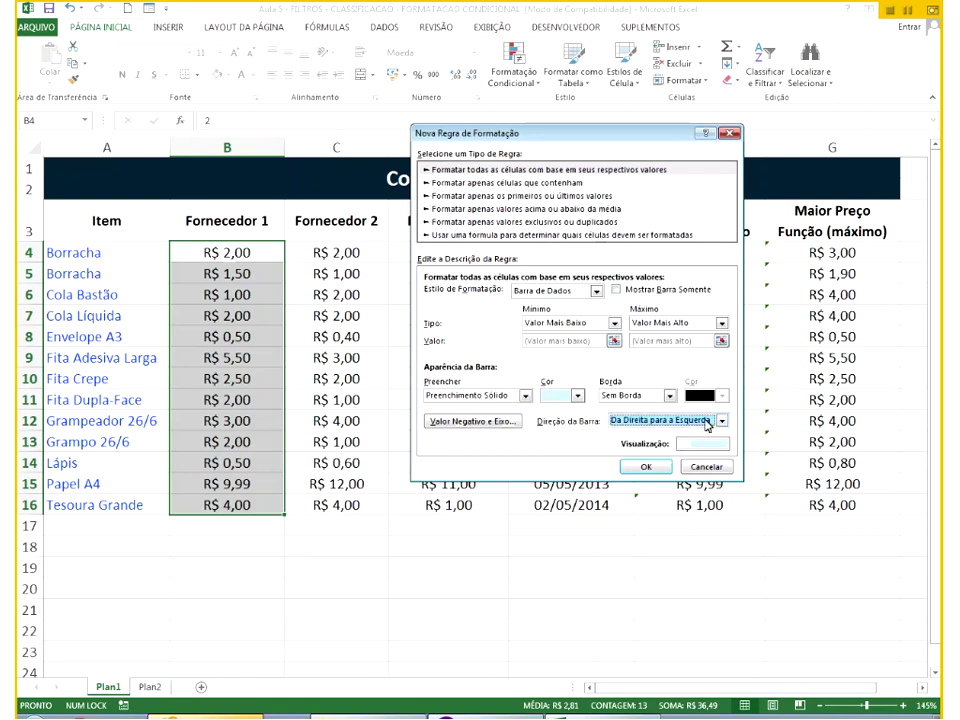
click(651, 398)
click(626, 418)
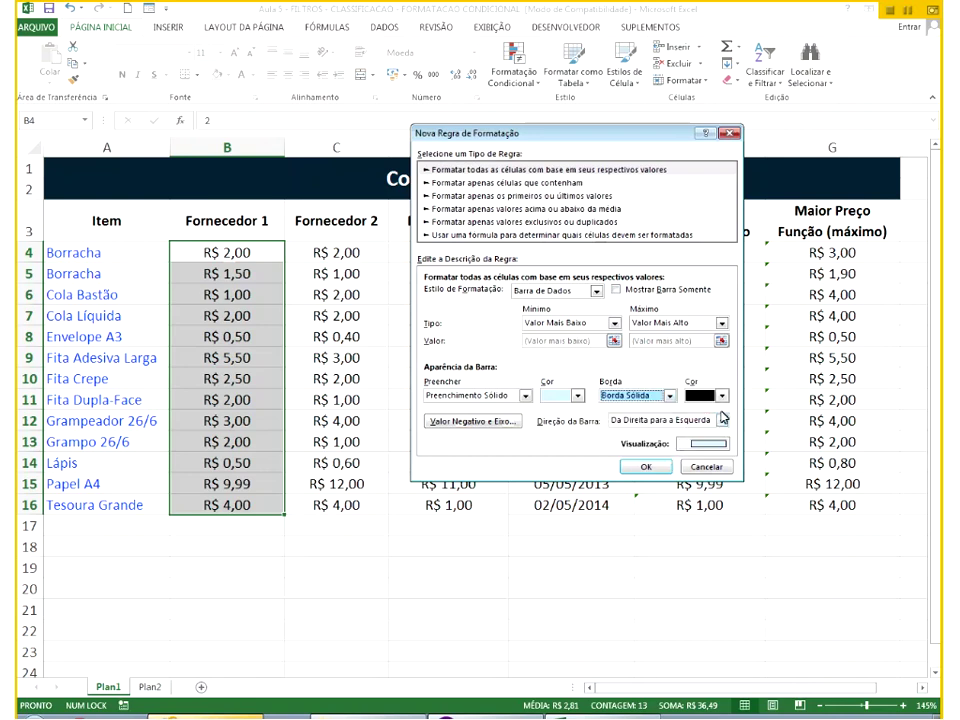
click(722, 396)
click(722, 457)
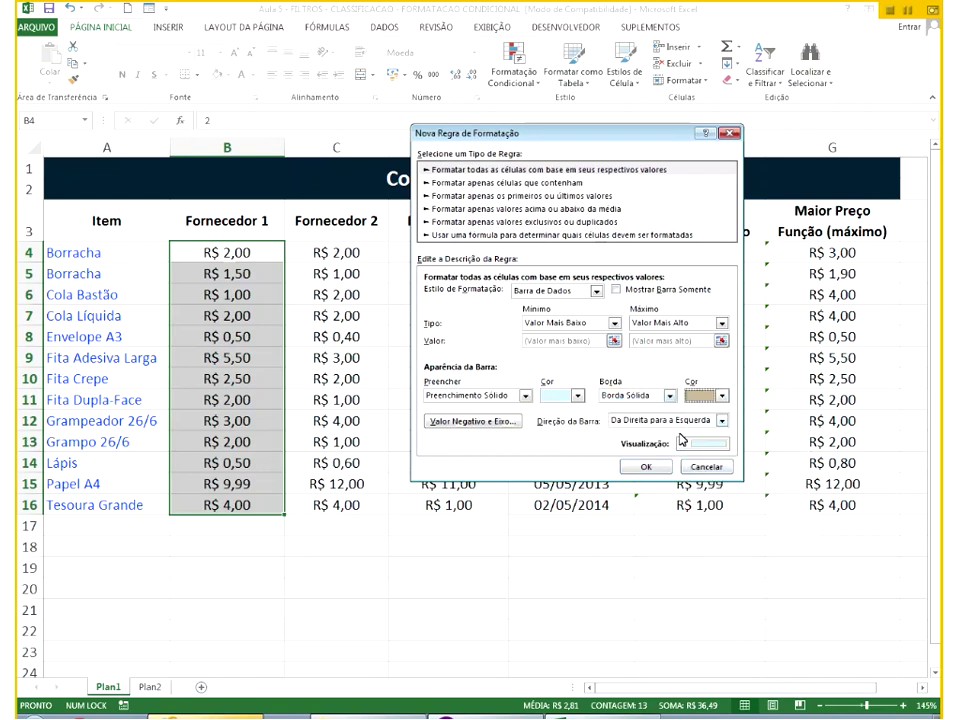
Change the rule's style to Conjuntos de Ícones, with both types as Número and the thresholds set to 5 and 3.
click(549, 290)
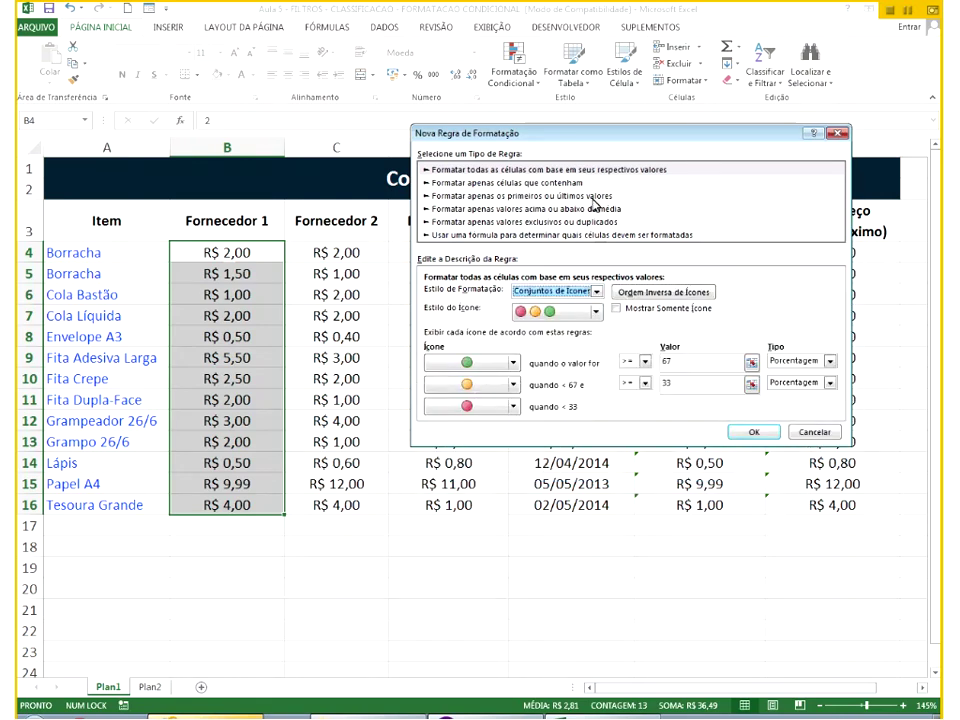
drag(532, 136, 443, 138)
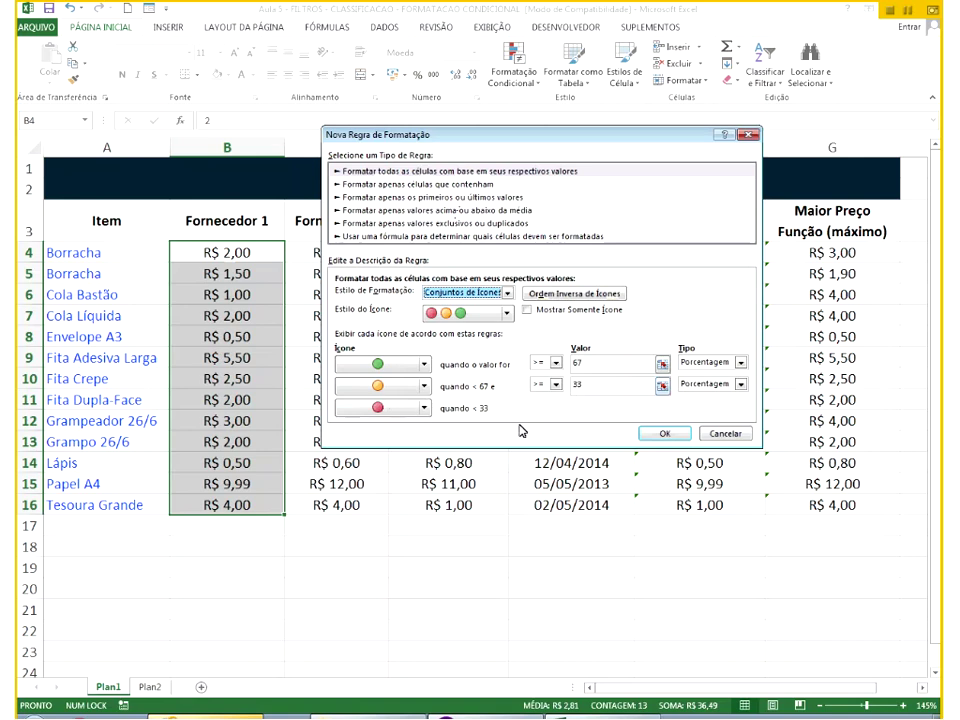
click(738, 363)
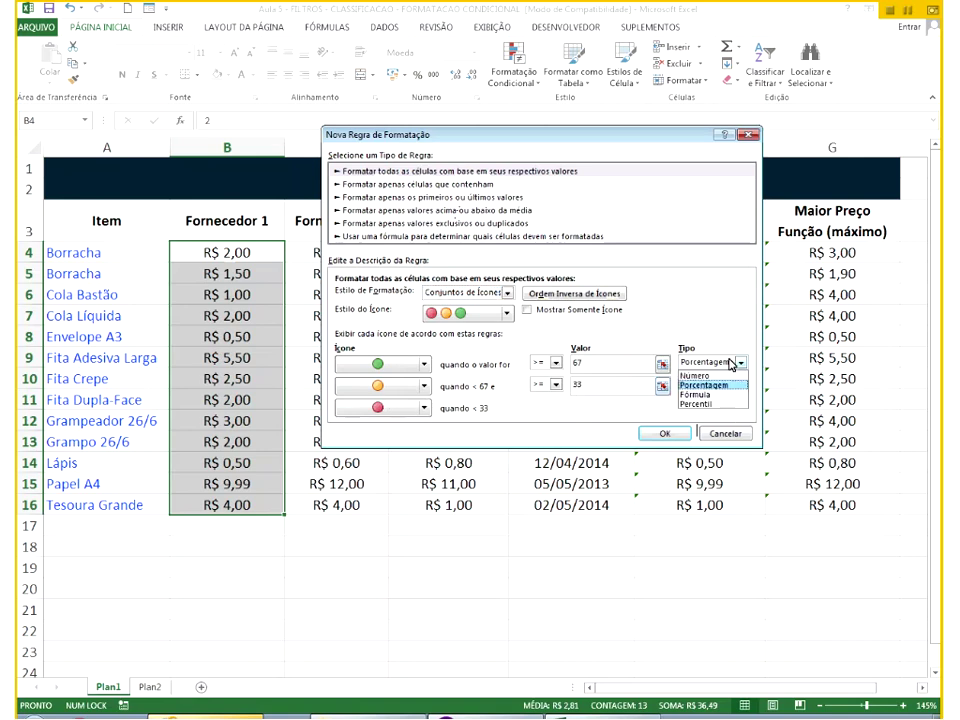
click(695, 375)
click(740, 384)
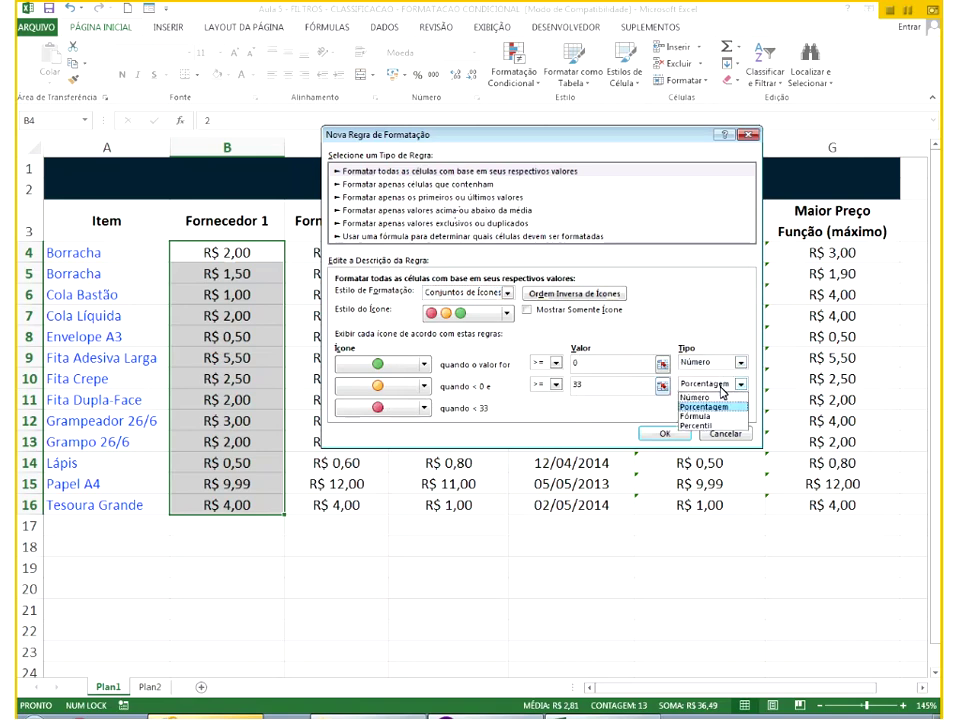
click(715, 399)
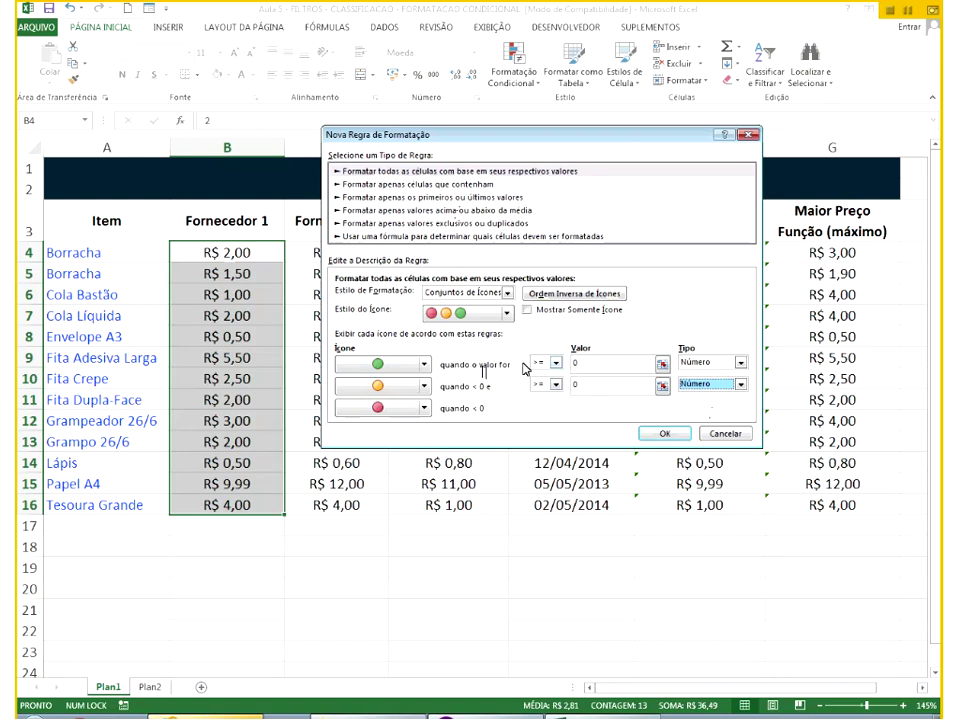
click(602, 366)
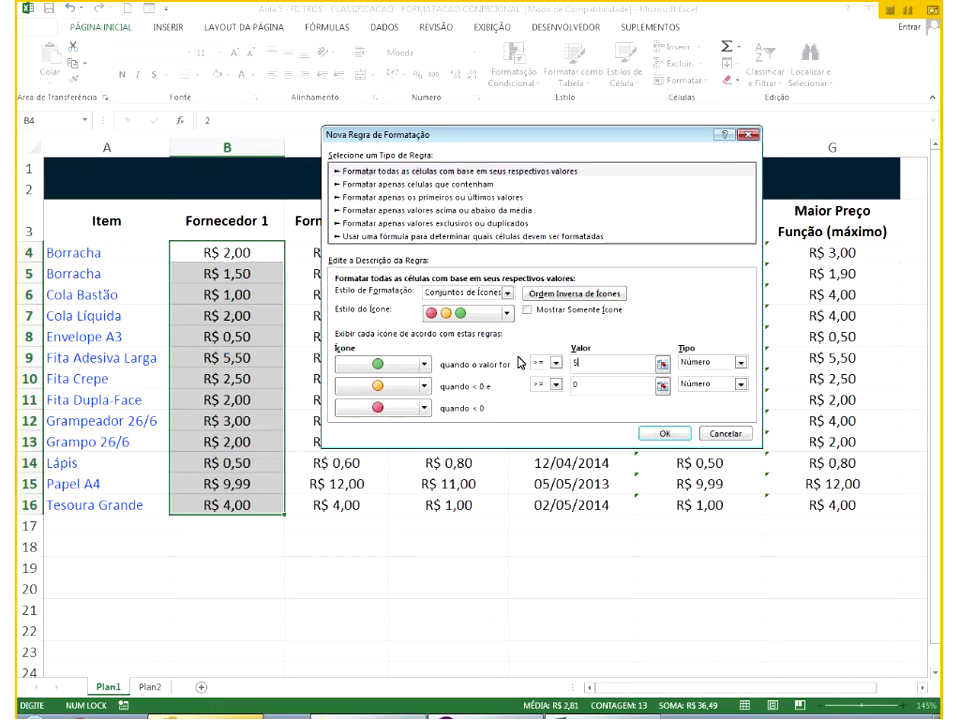
click(594, 386)
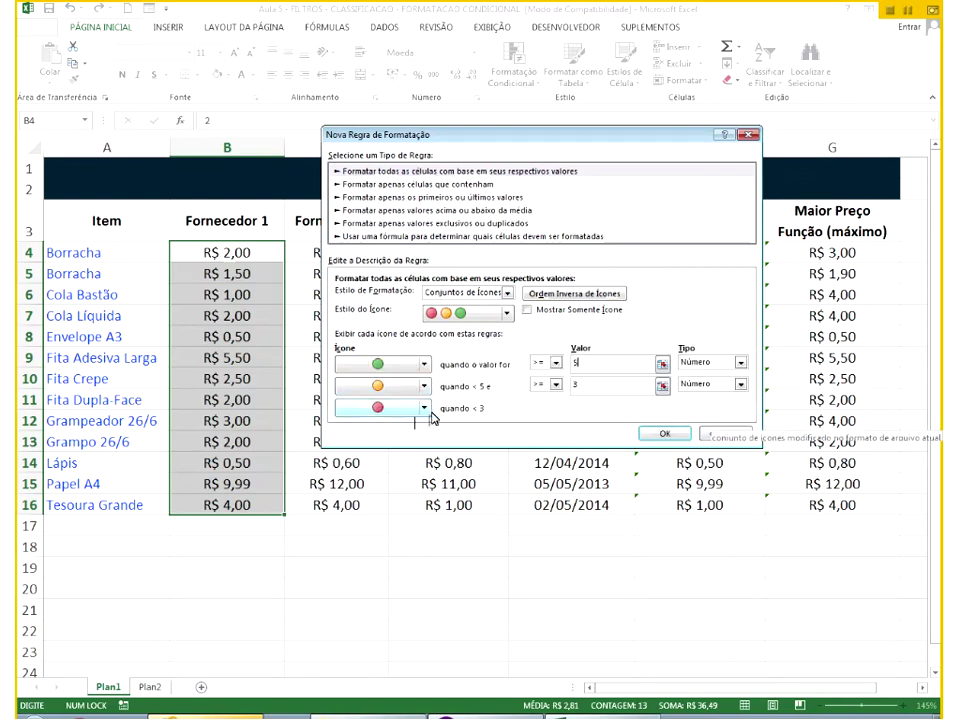
Assign the red circle to values of 5 or more and the green circle to values below 3, and apply the rule to Fornecedor 1.
click(430, 412)
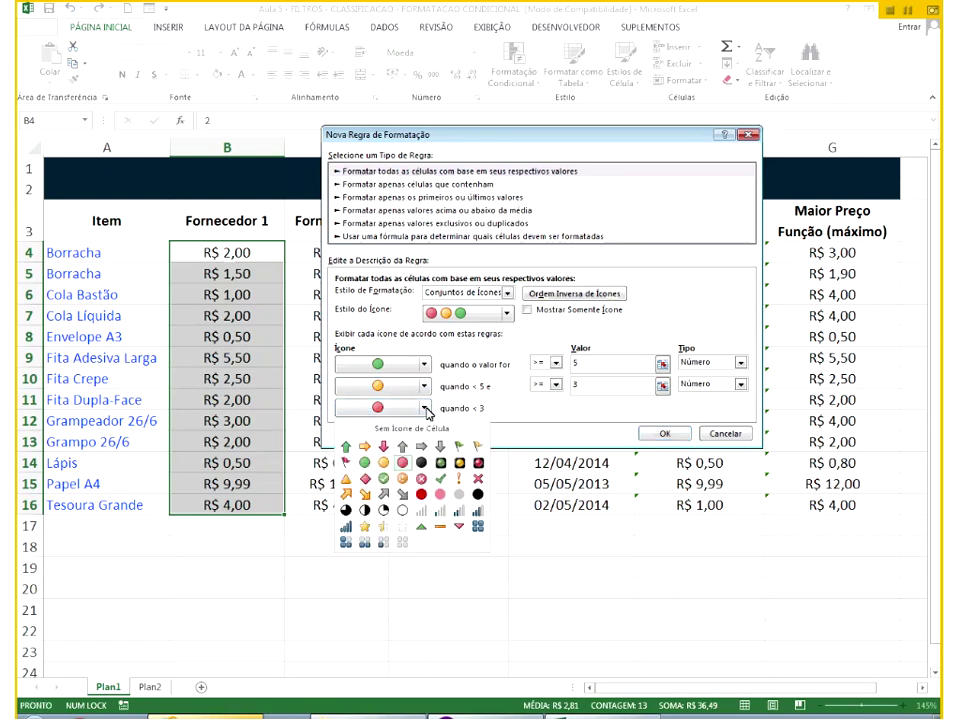
click(424, 364)
click(424, 364)
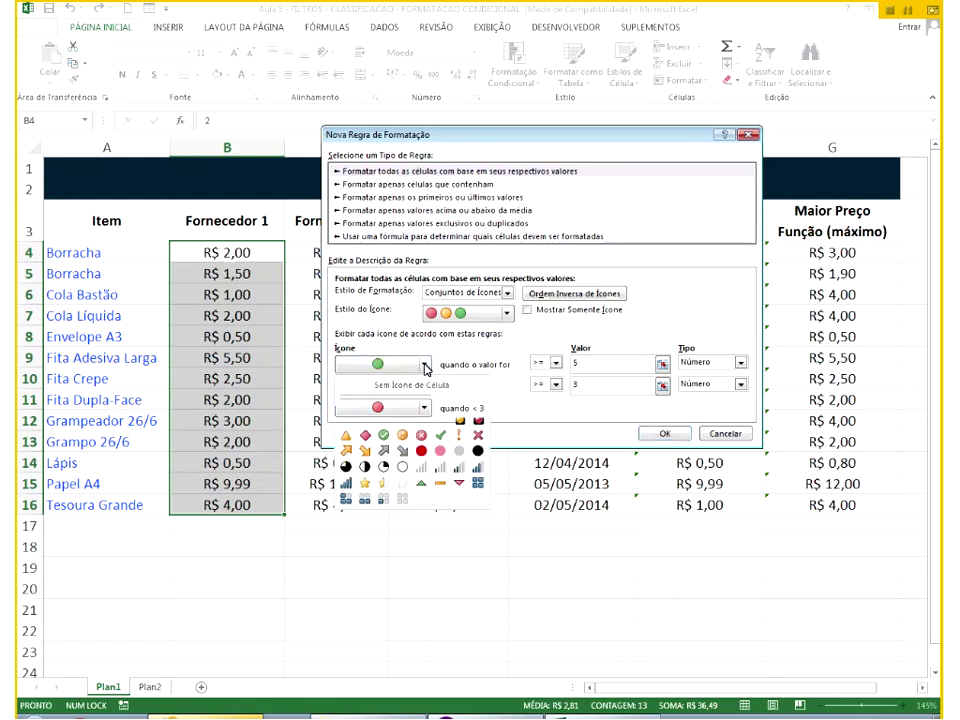
click(402, 418)
click(425, 387)
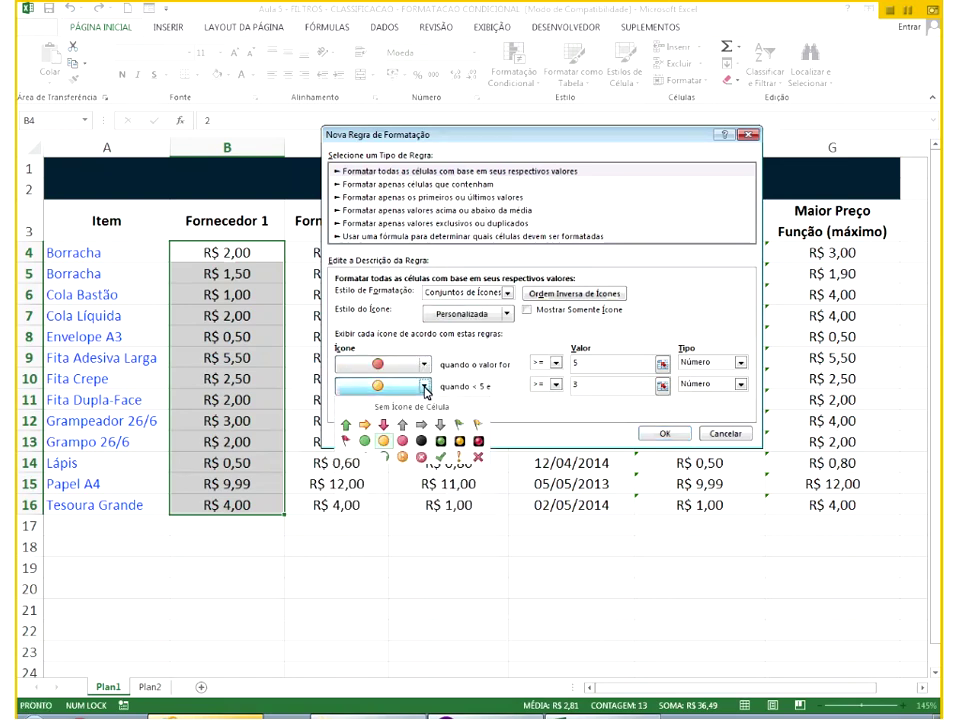
click(424, 387)
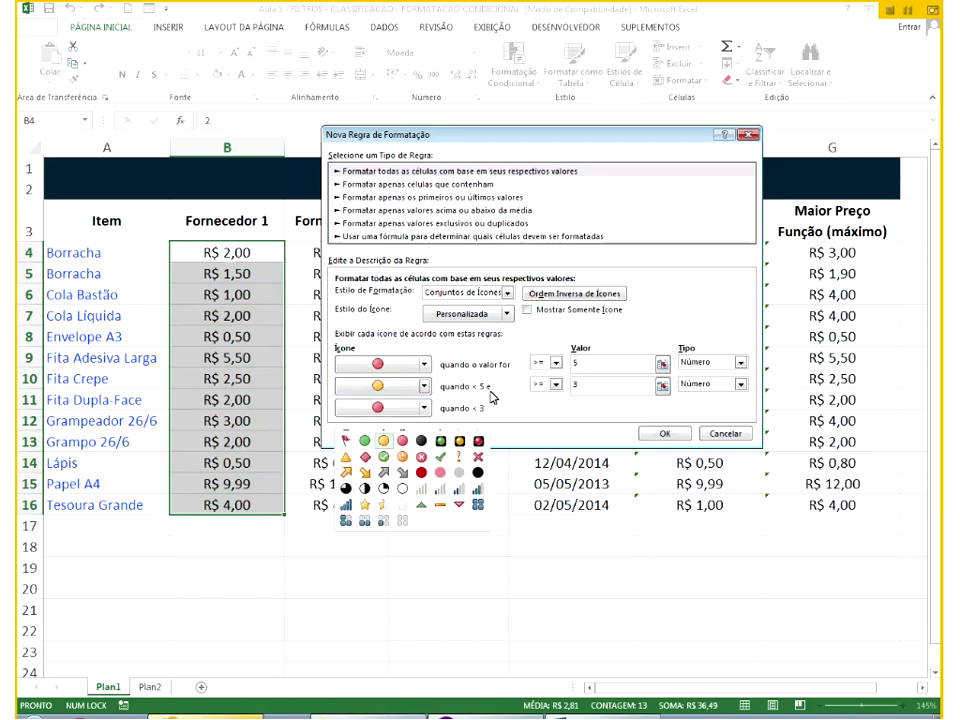
click(424, 408)
click(365, 462)
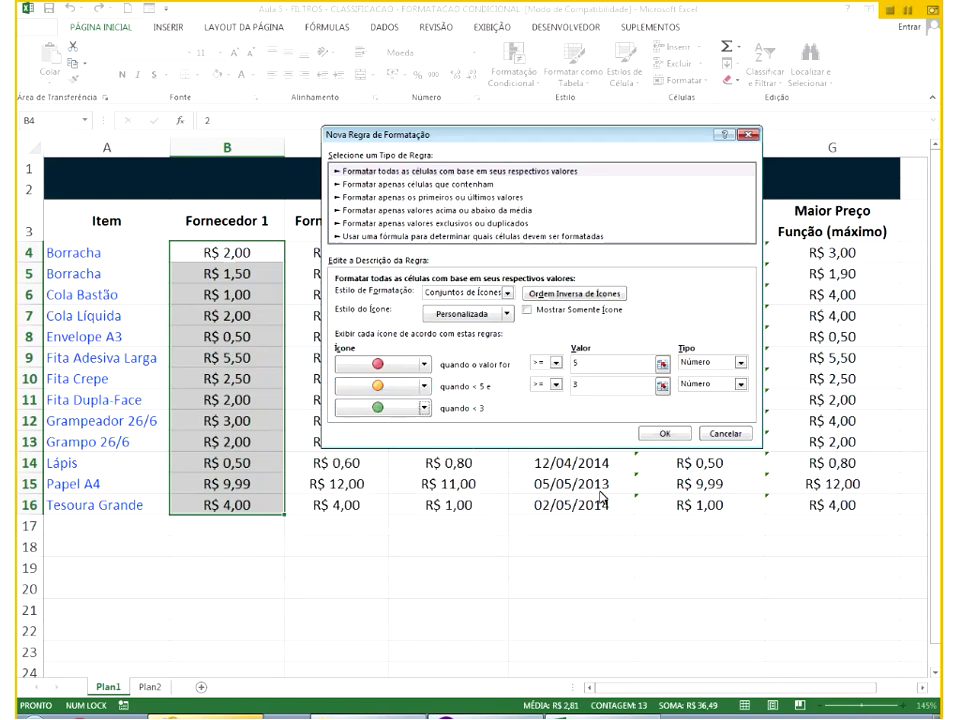
click(664, 433)
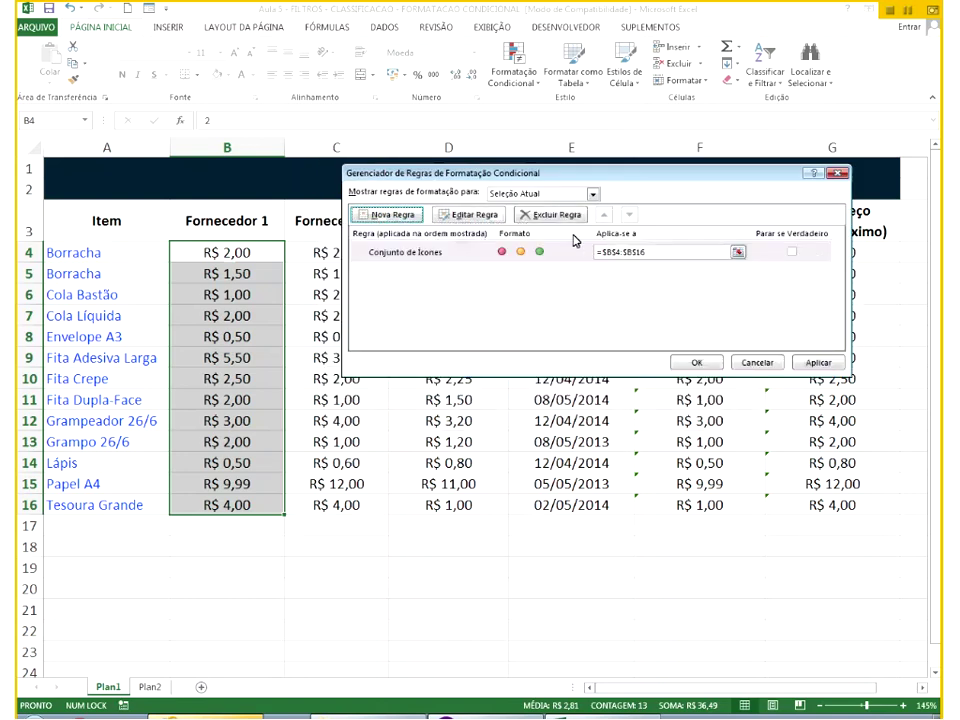
click(816, 363)
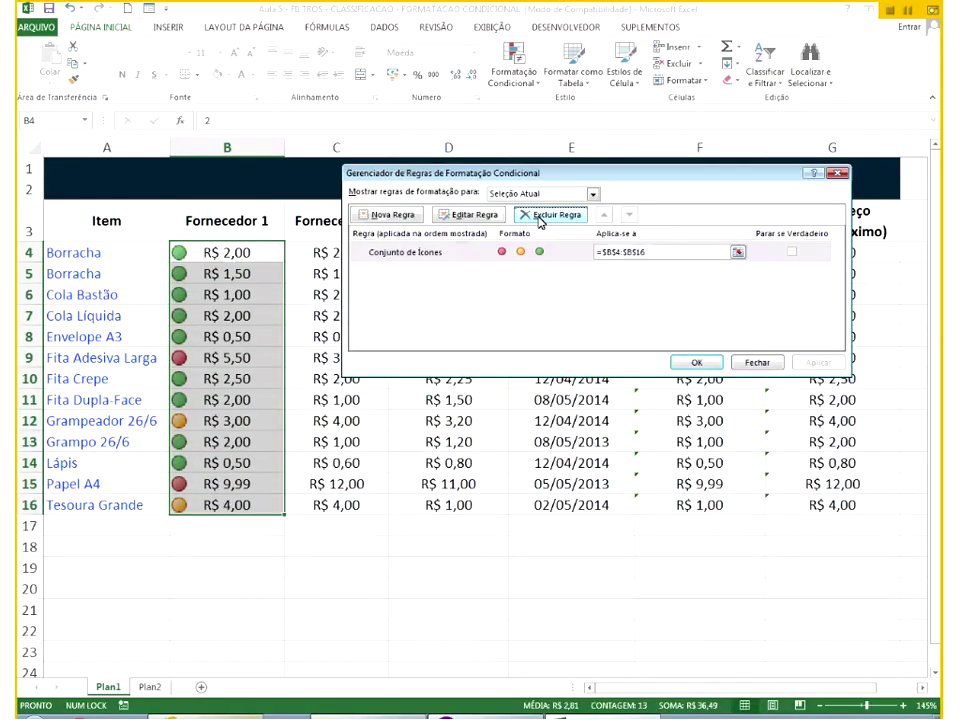
Delete the icon set rule from the Fornecedor 1 prices and apply the removal.
click(545, 215)
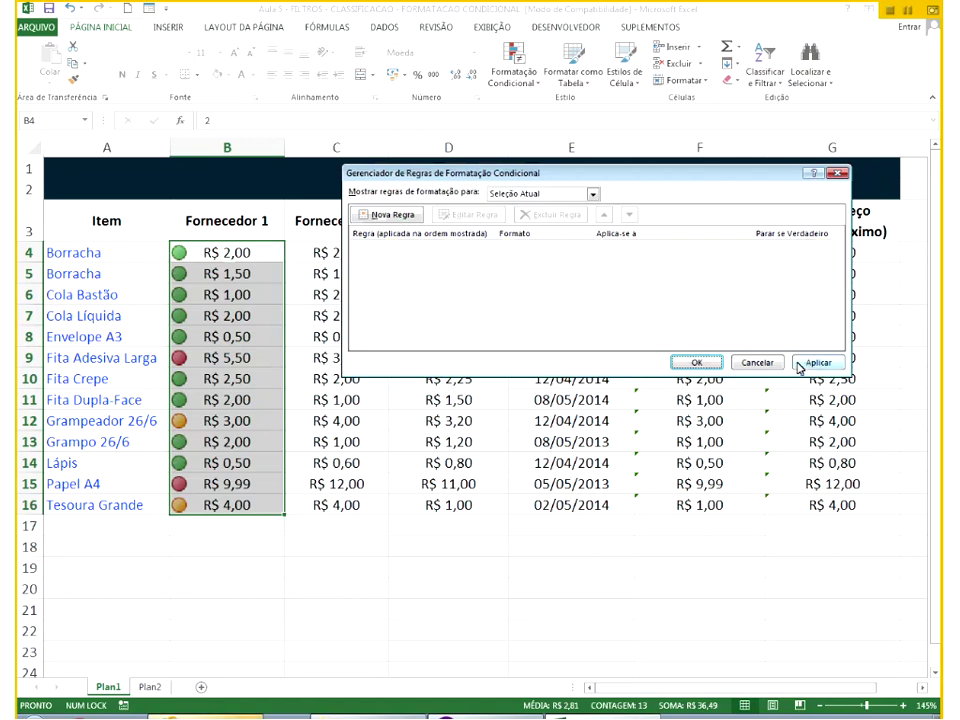
click(816, 363)
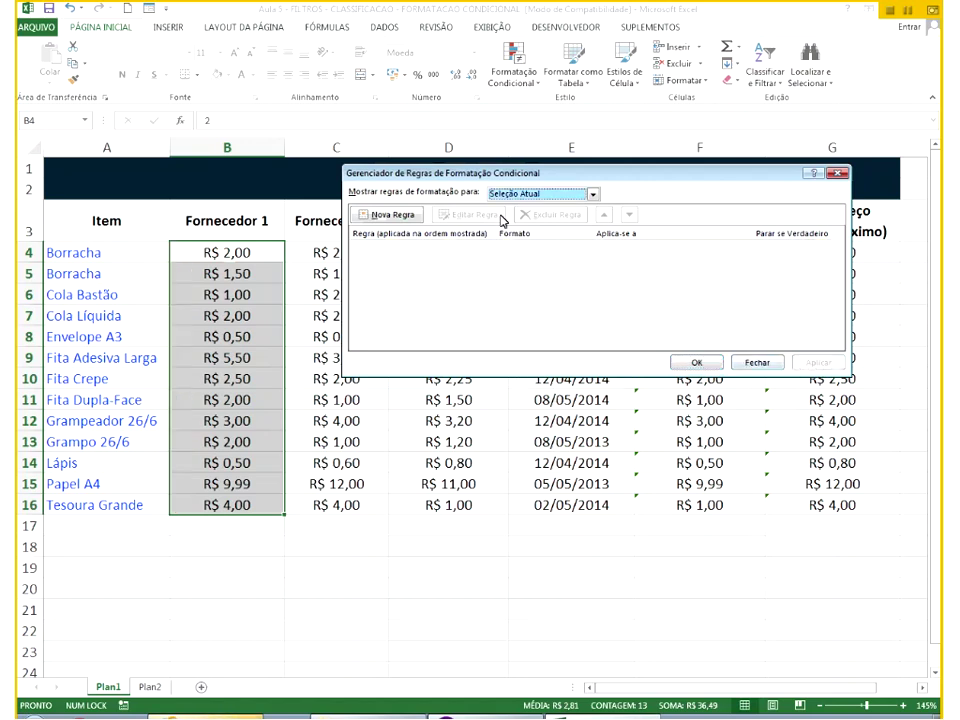
click(392, 215)
click(516, 184)
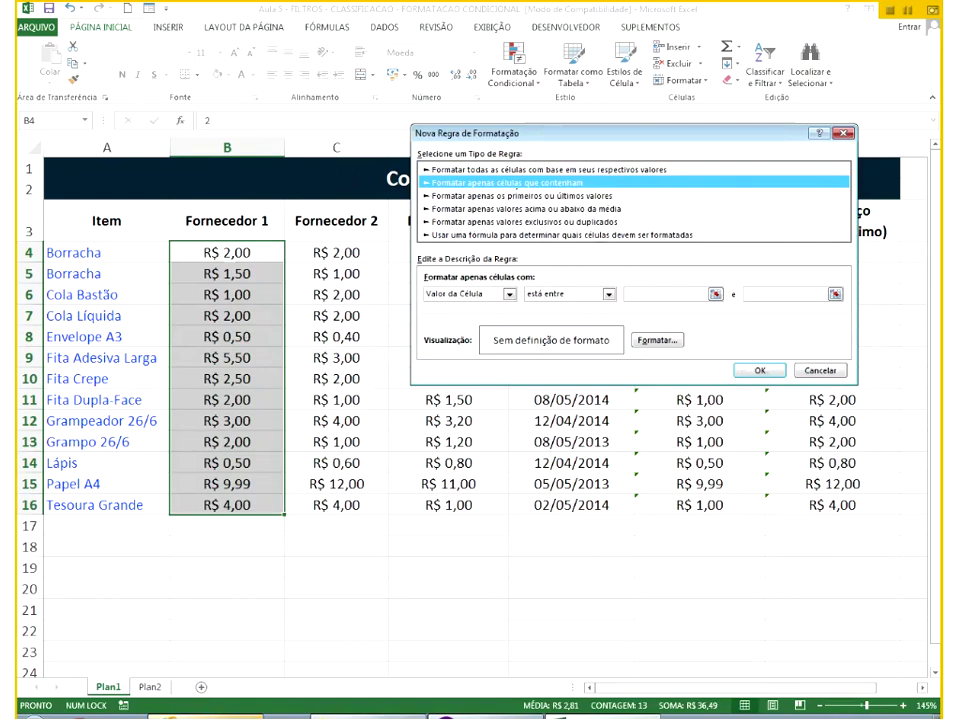
click(820, 370)
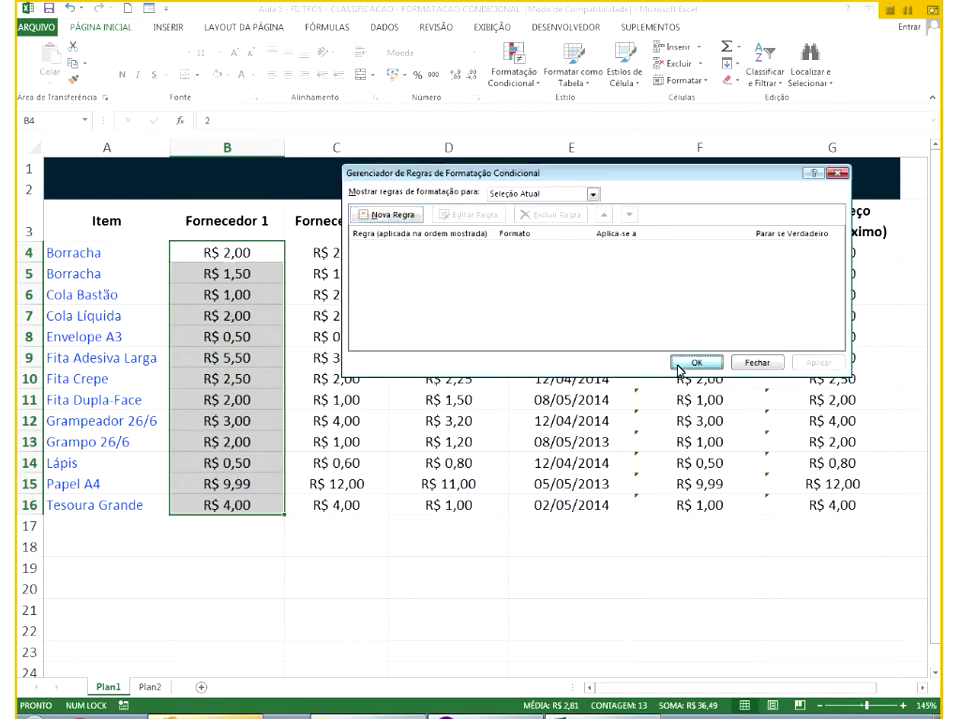
click(683, 365)
Create a new conditional formatting rule on A4:A17 for cells whose specific text contains "Cola".
drag(78, 252, 55, 526)
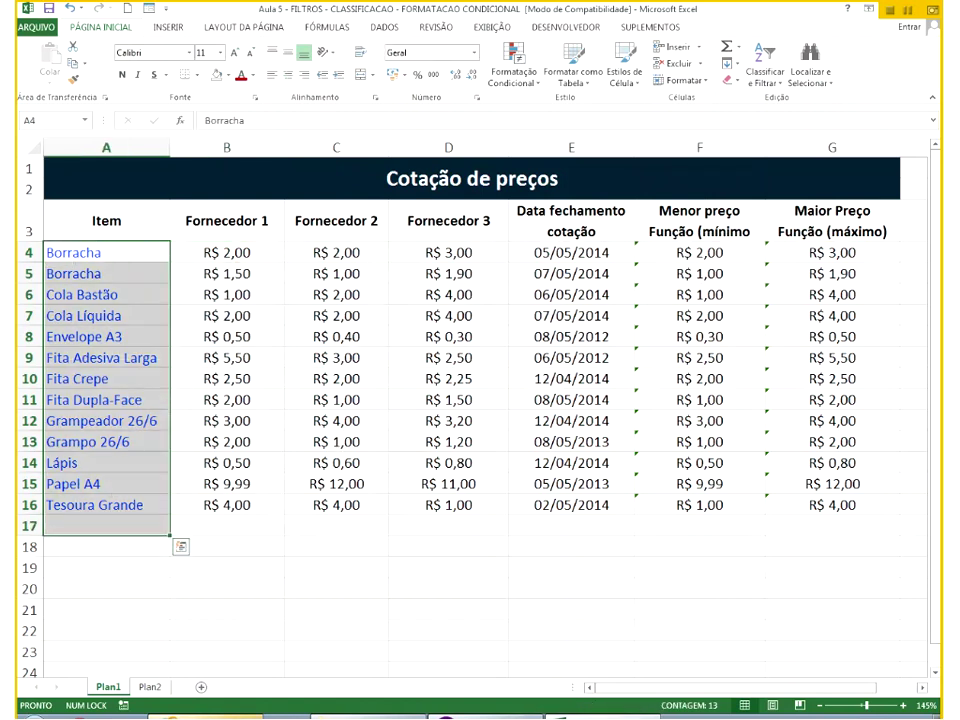
click(513, 70)
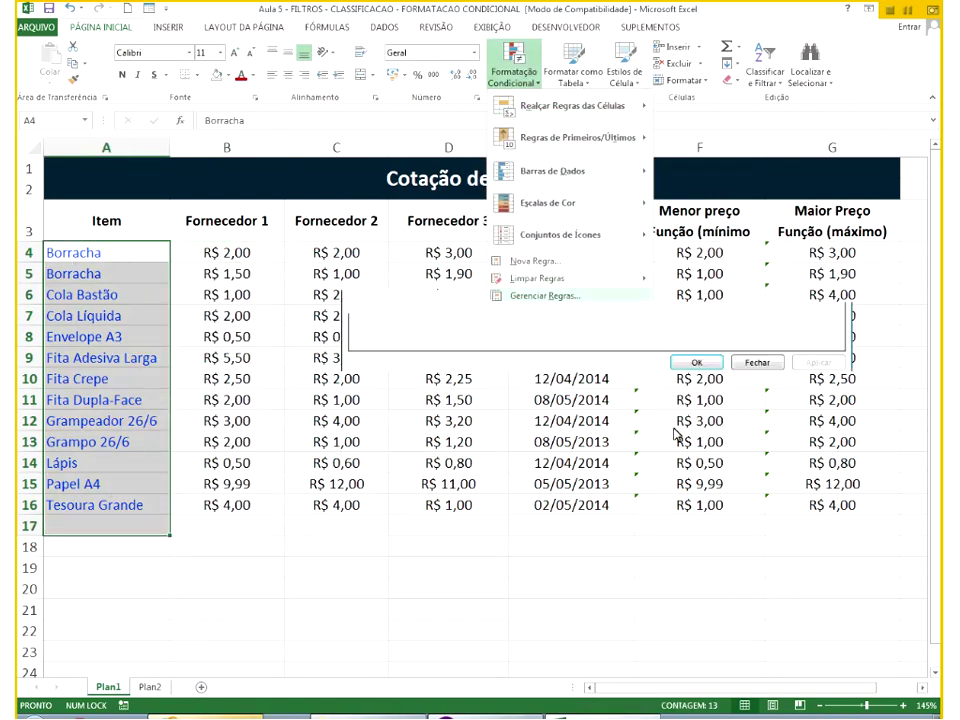
click(544, 295)
click(390, 214)
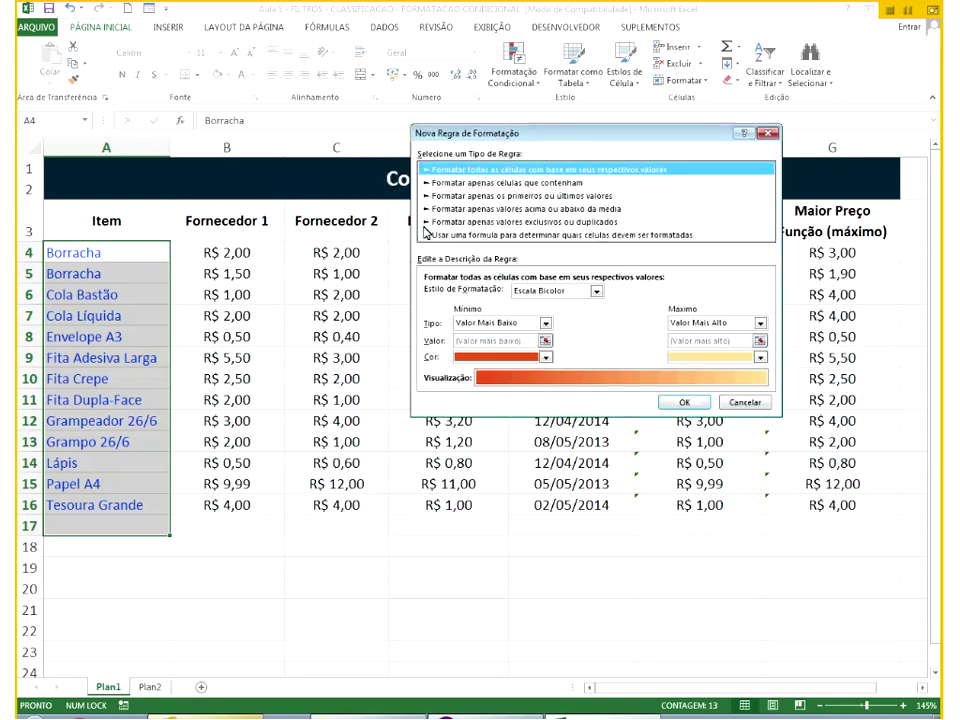
click(510, 185)
click(468, 294)
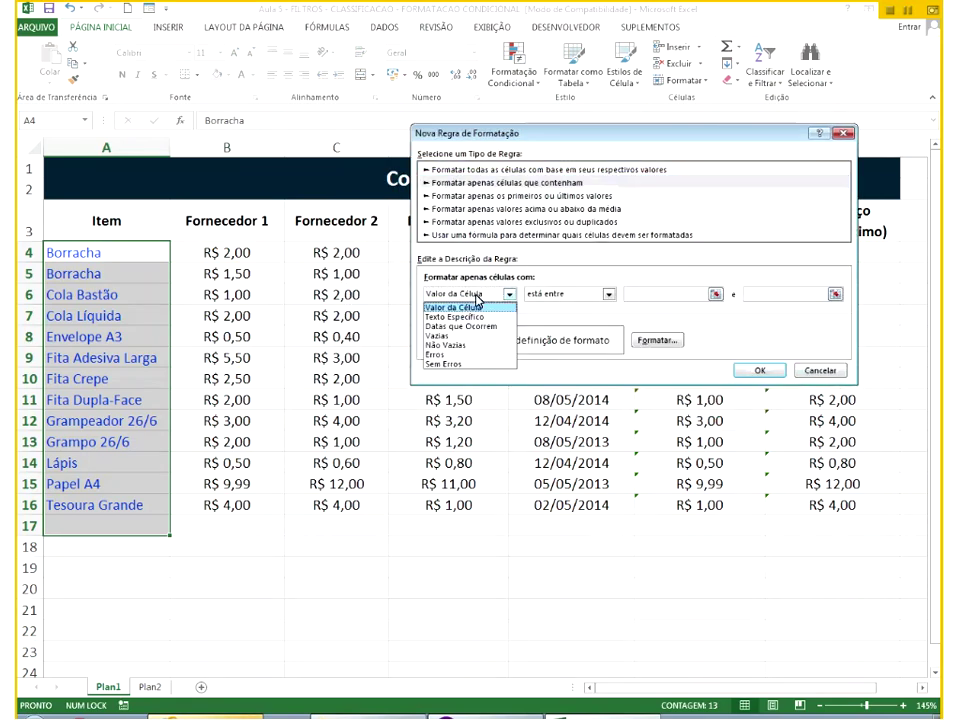
click(470, 317)
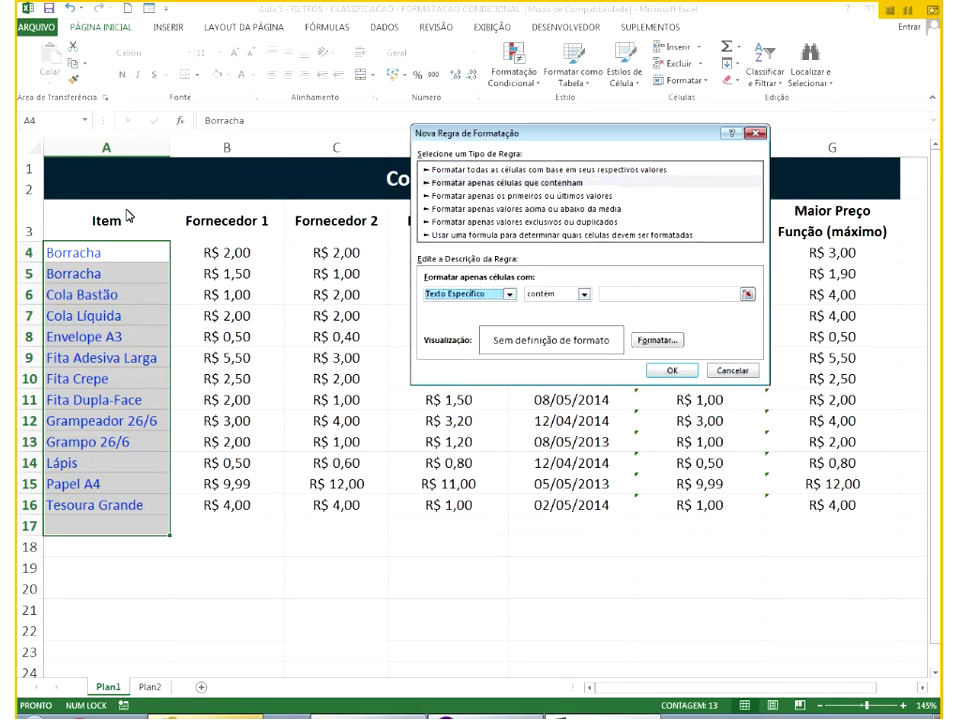
click(643, 296)
text(C)
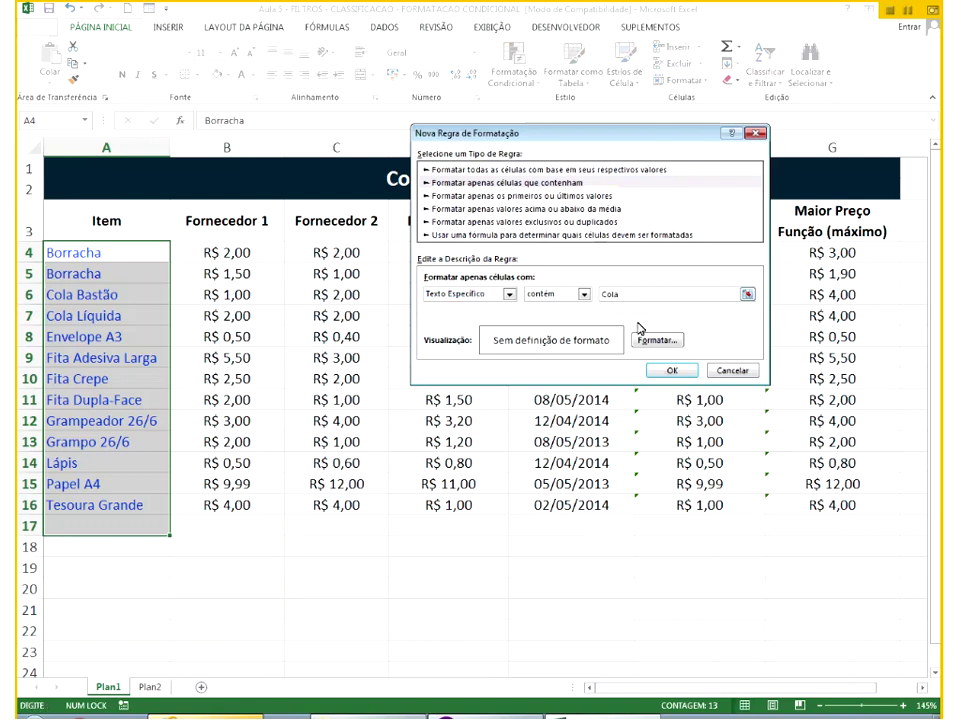
text(ola)
Give the "Cola" text rule a red font colour and apply it to the item names.
click(657, 341)
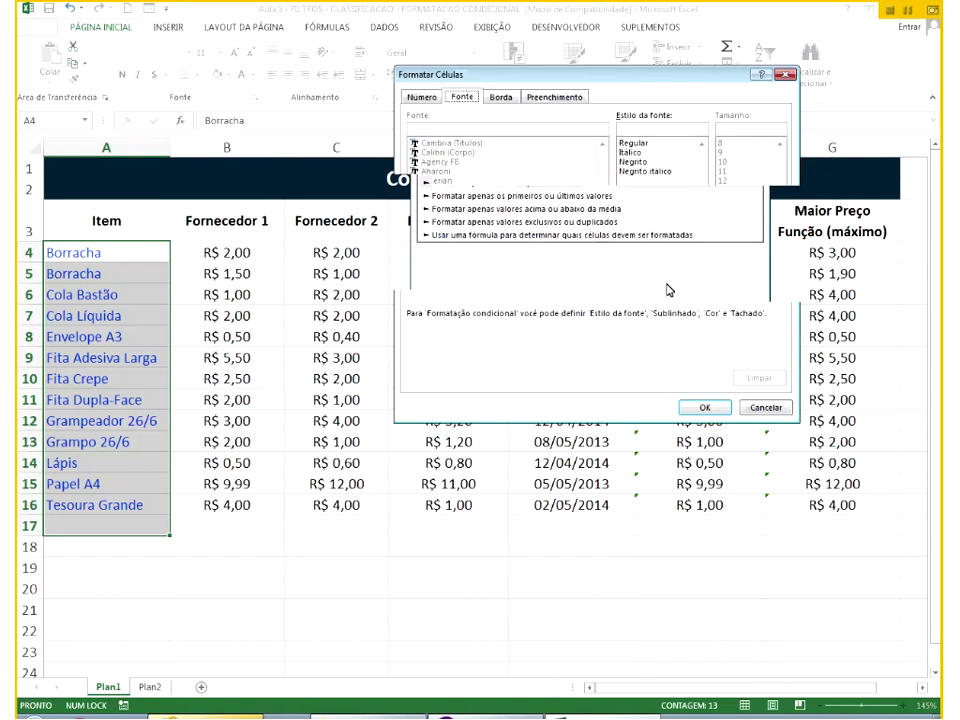
click(677, 218)
click(636, 347)
click(705, 408)
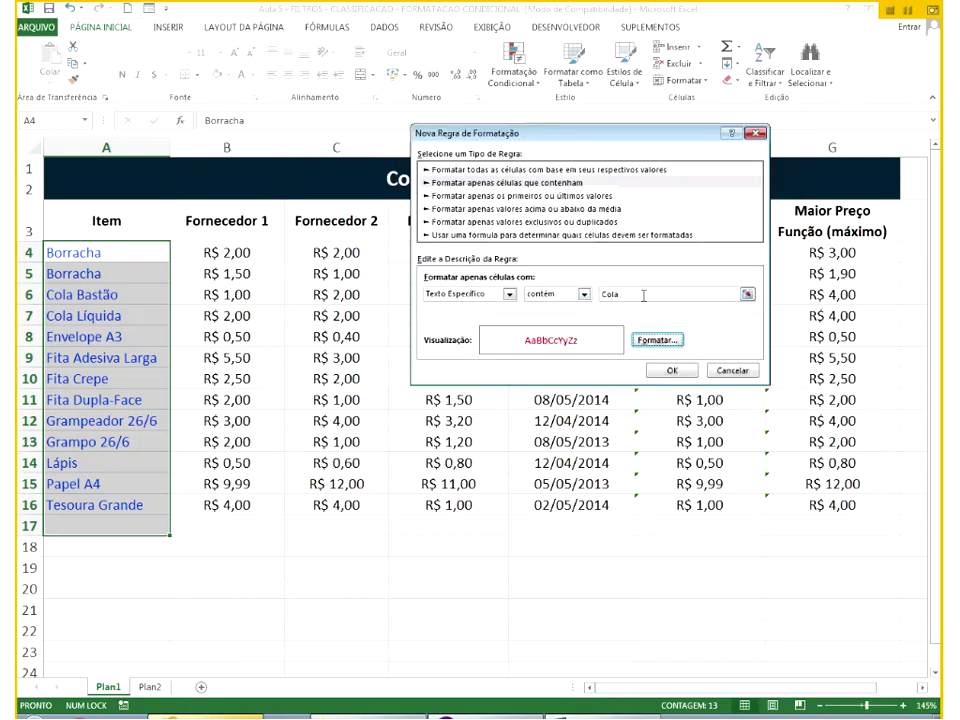
click(672, 370)
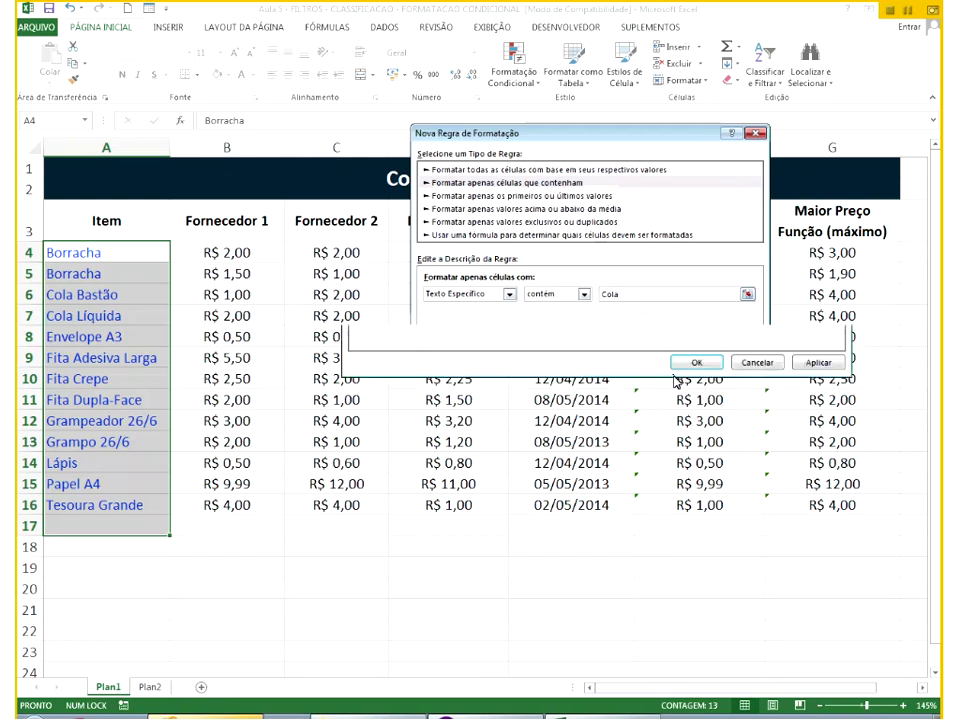
click(816, 363)
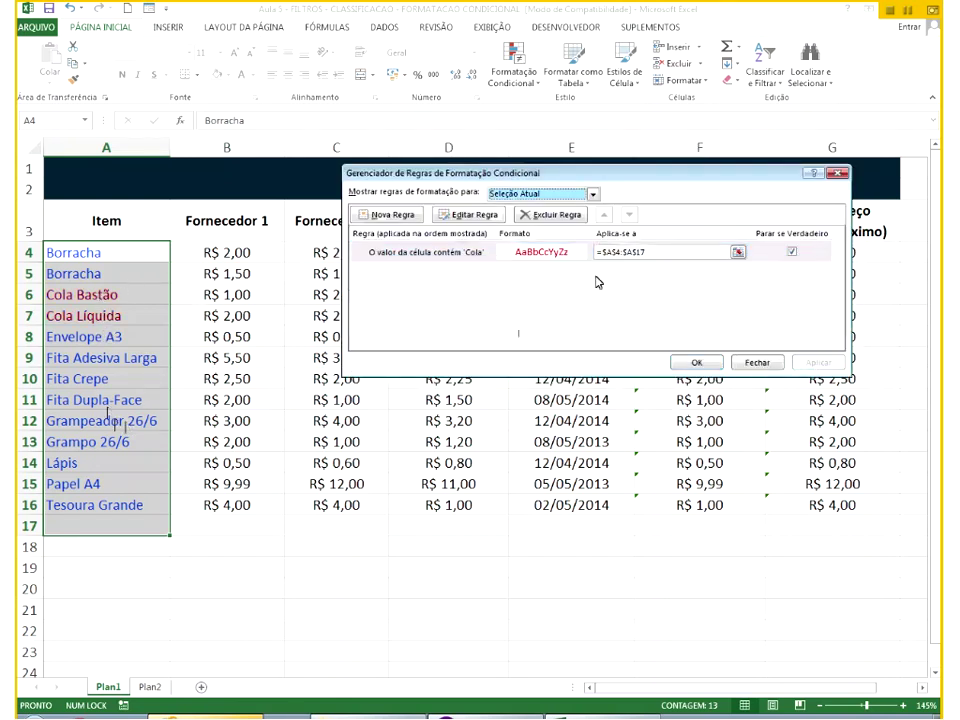
Edit the "Cola" text rule so its condition is não contém, apply it and close the rules manager.
click(556, 257)
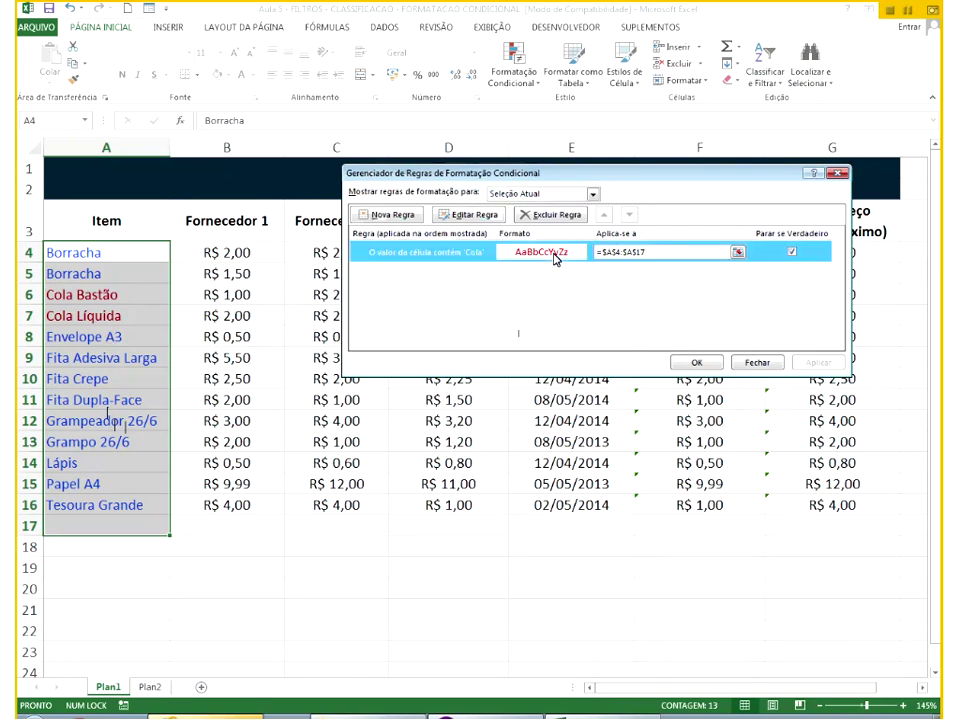
click(458, 226)
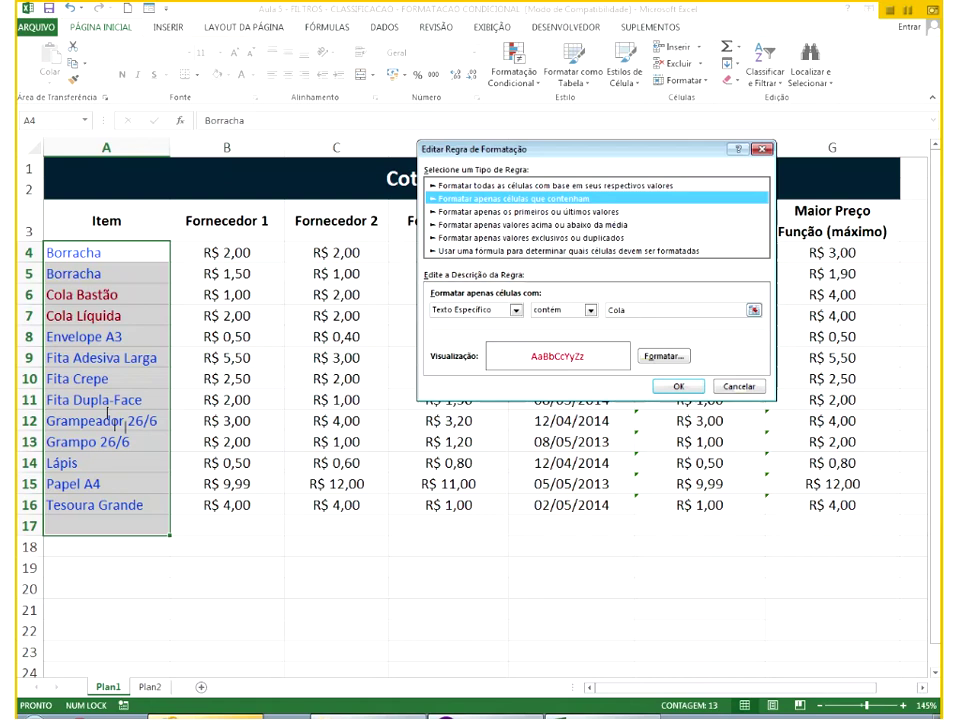
click(576, 311)
click(566, 333)
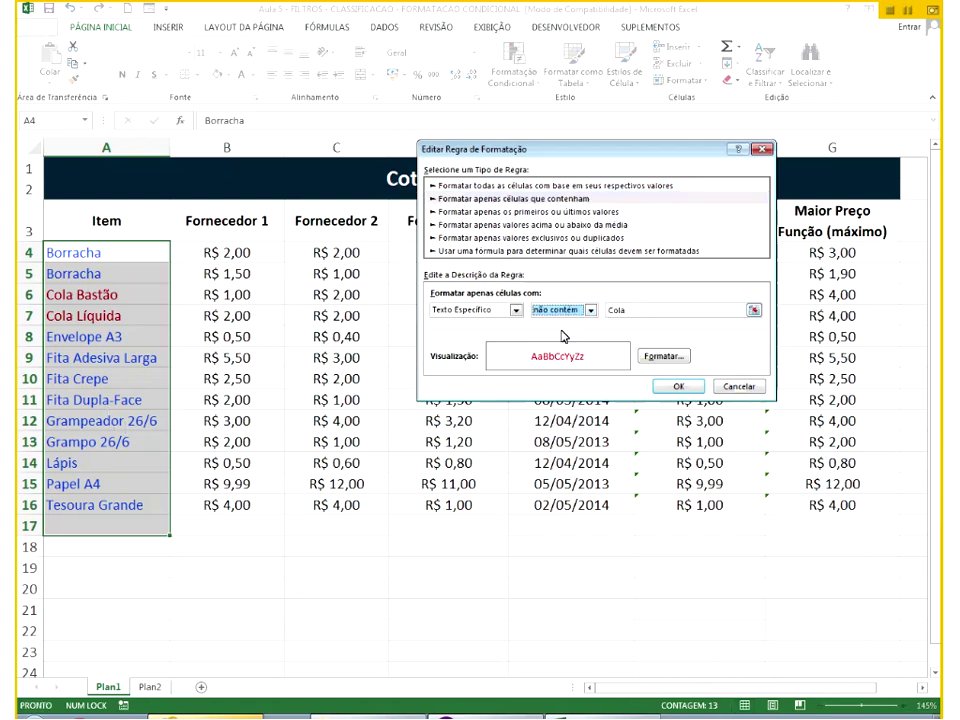
click(678, 387)
click(817, 364)
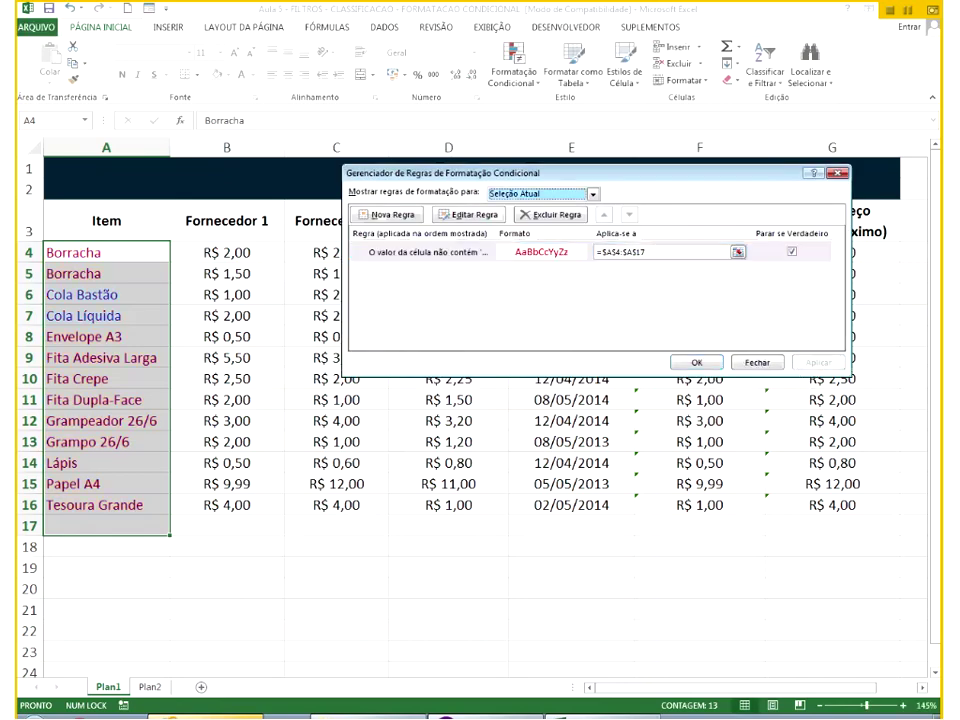
click(690, 363)
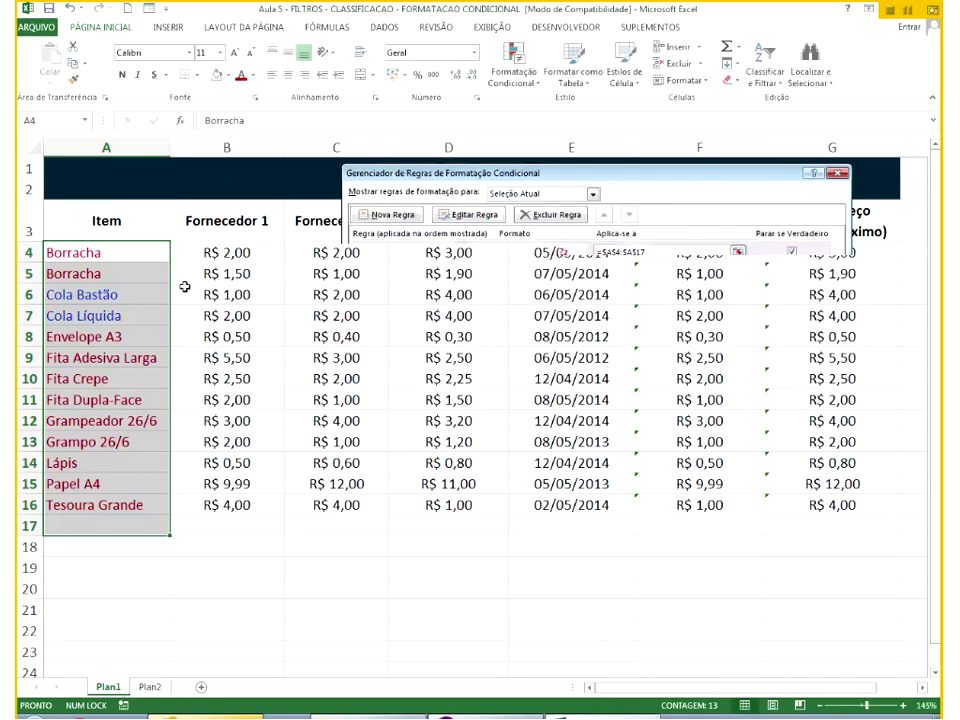
Replace the item name in cell A10 with "Cola" to test the text-based rule.
click(138, 331)
click(103, 380)
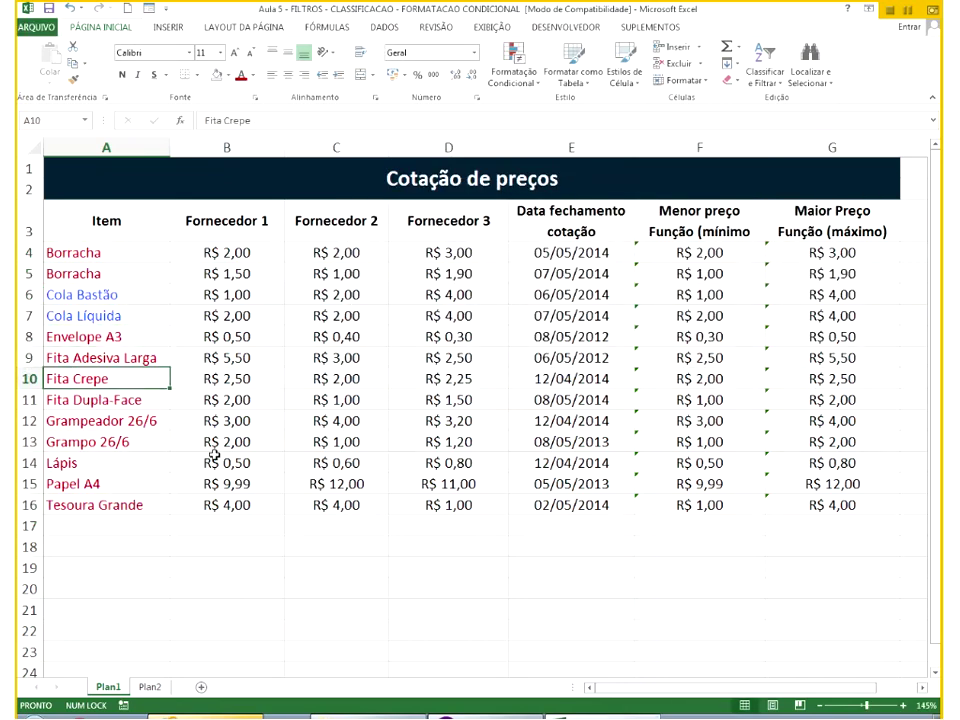
text(Cola)
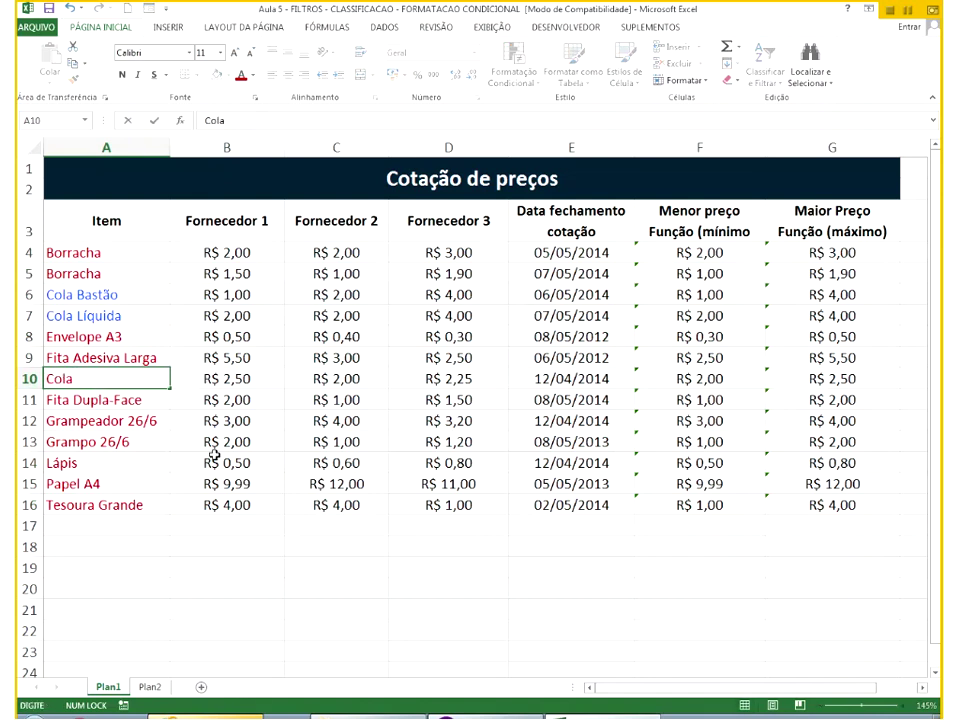
key(Return)
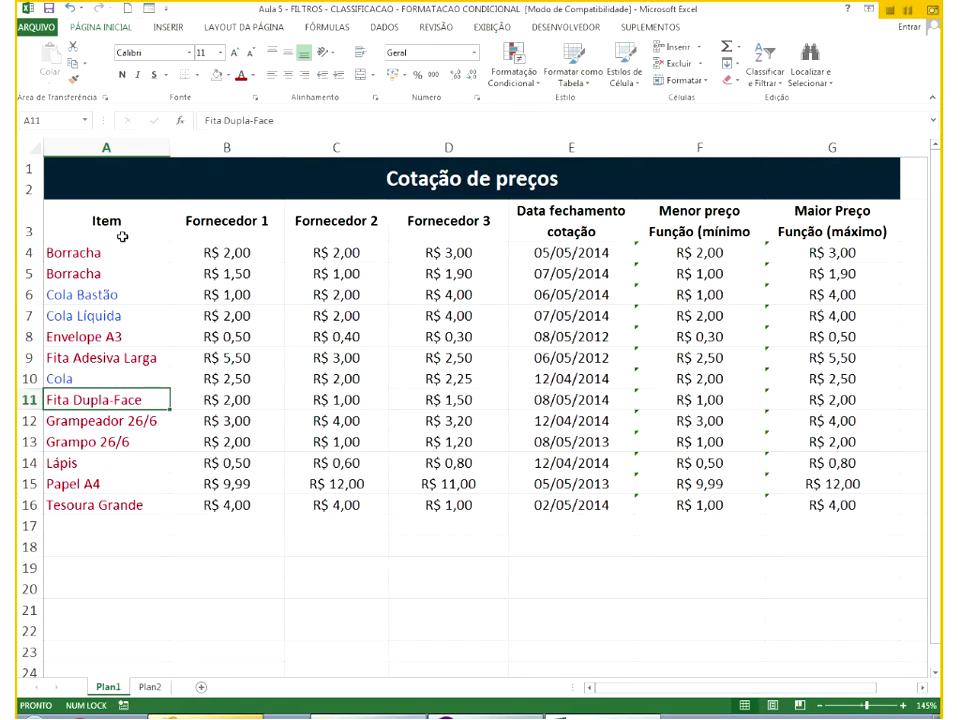
drag(124, 505, 118, 252)
click(514, 78)
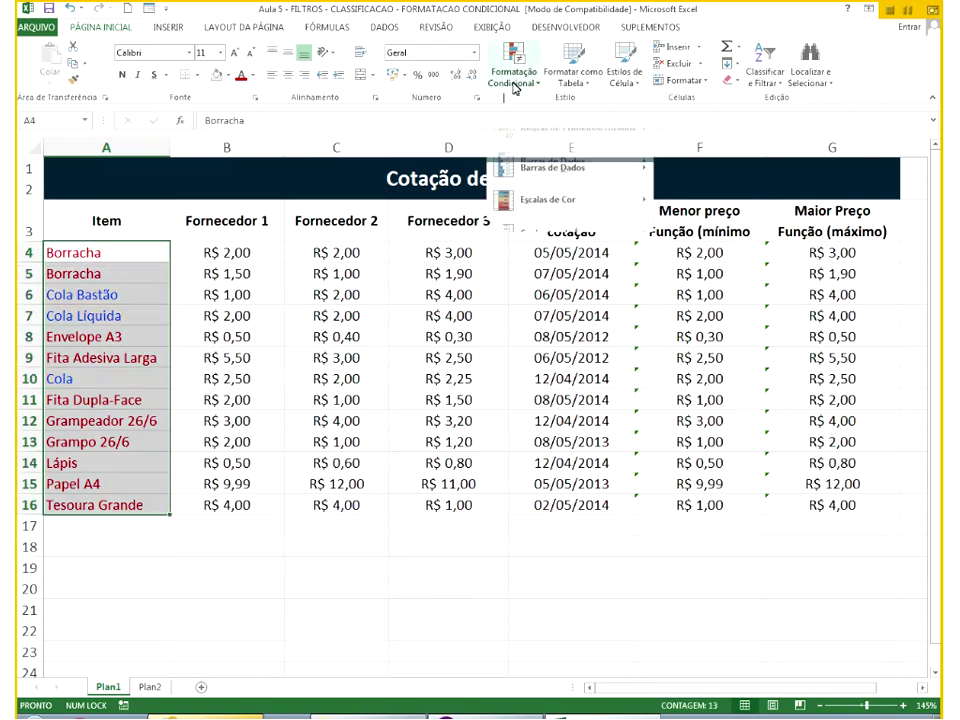
click(535, 298)
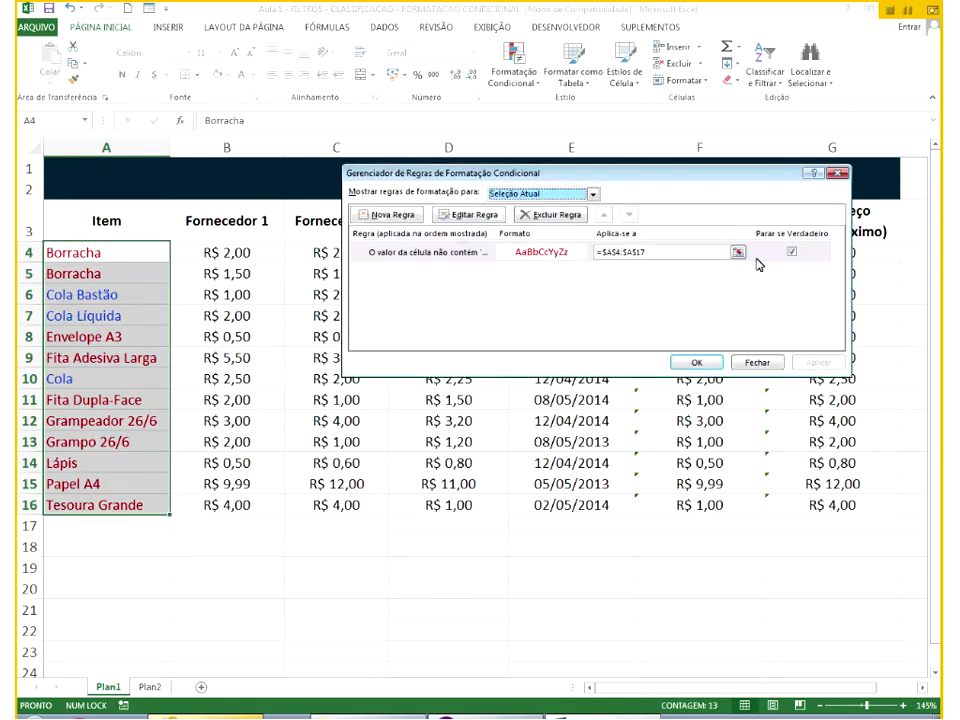
click(528, 253)
click(549, 214)
click(394, 214)
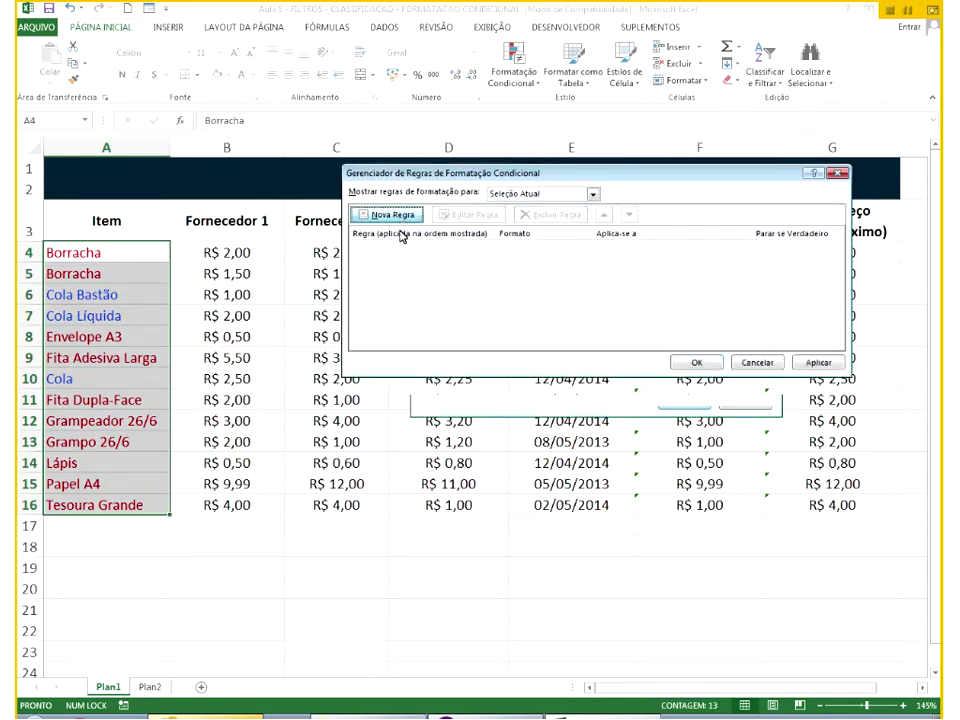
click(530, 183)
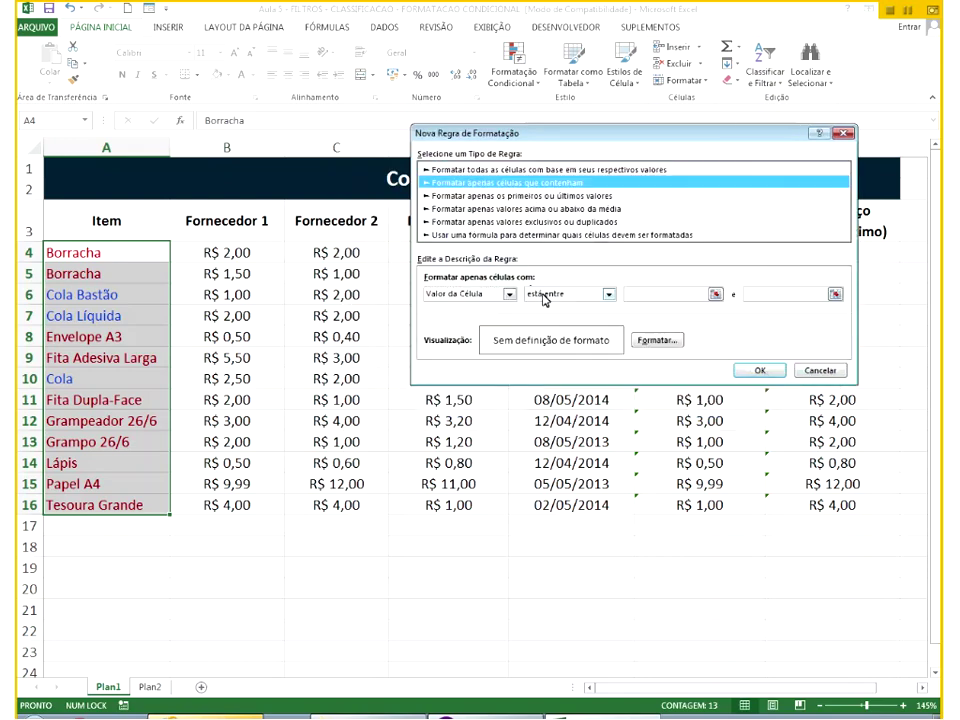
click(485, 294)
click(815, 370)
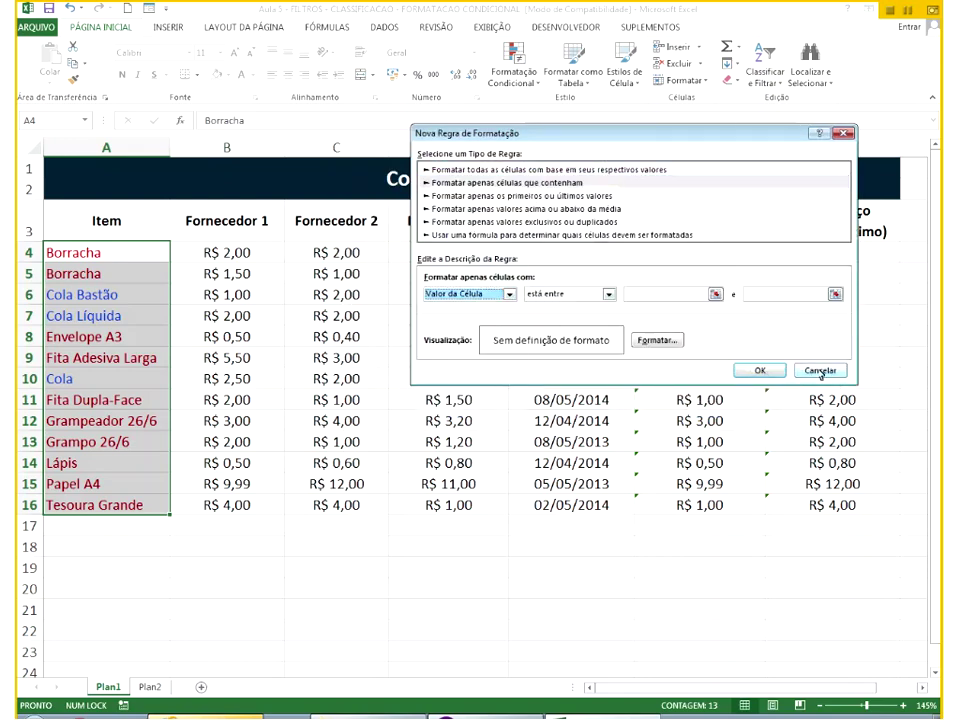
click(816, 370)
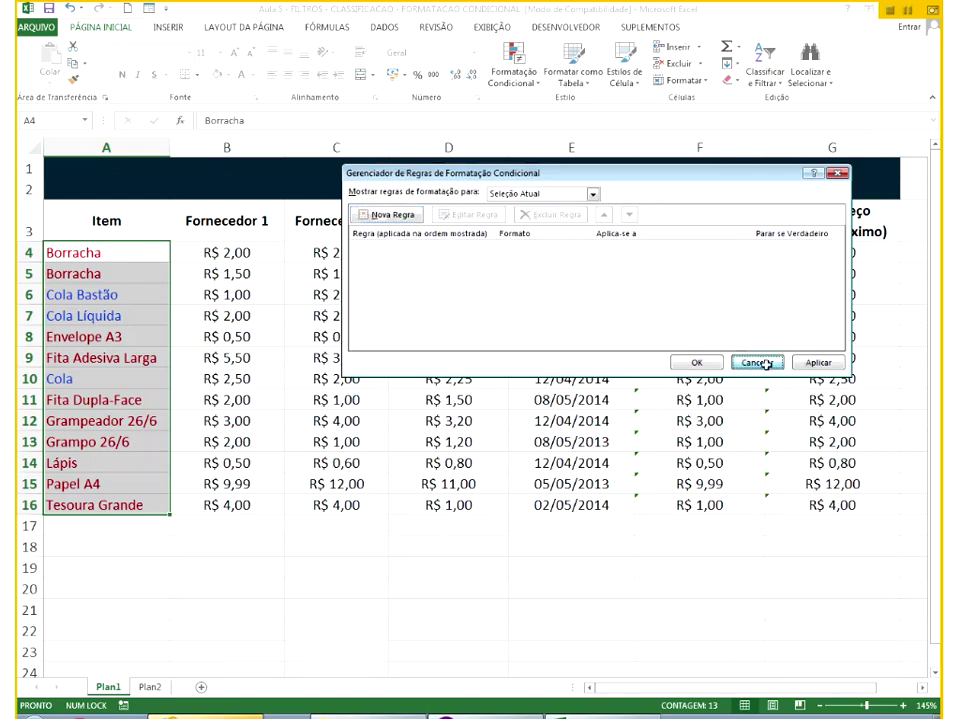
click(760, 363)
Create a new conditional formatting rule on E3:E16 for cells with Datas que Ocorrem set to Ontem.
drag(571, 222, 563, 505)
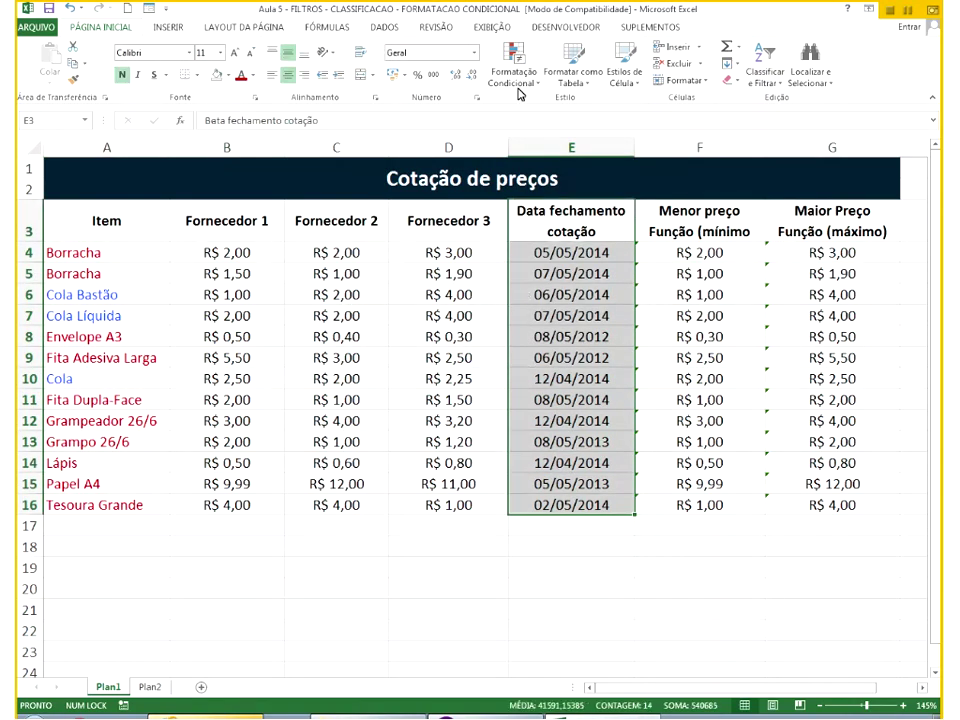
click(514, 70)
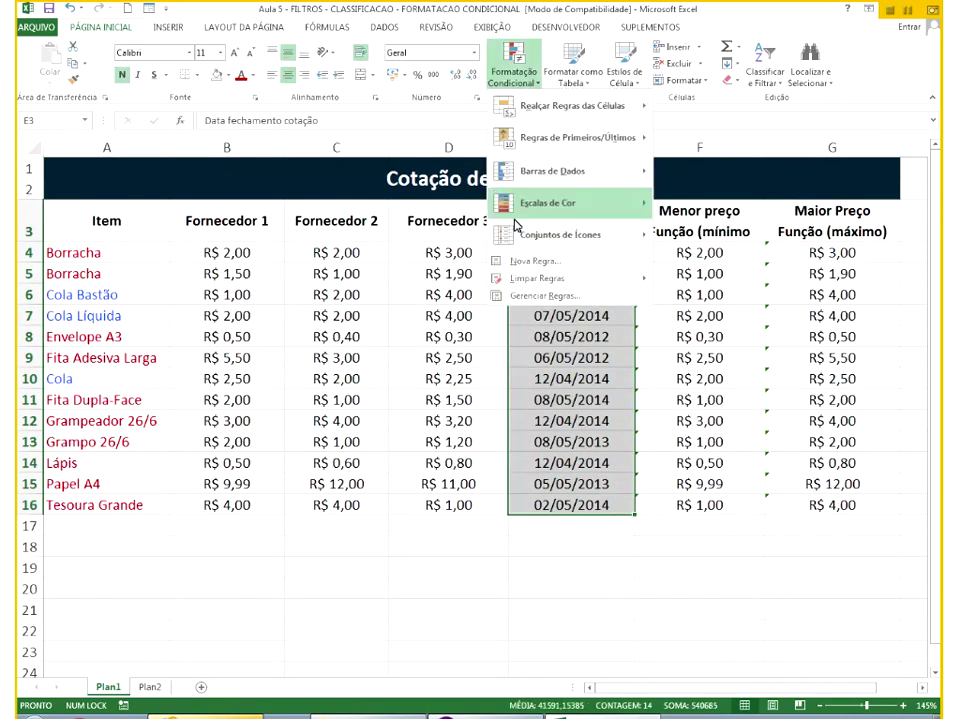
click(510, 300)
click(390, 214)
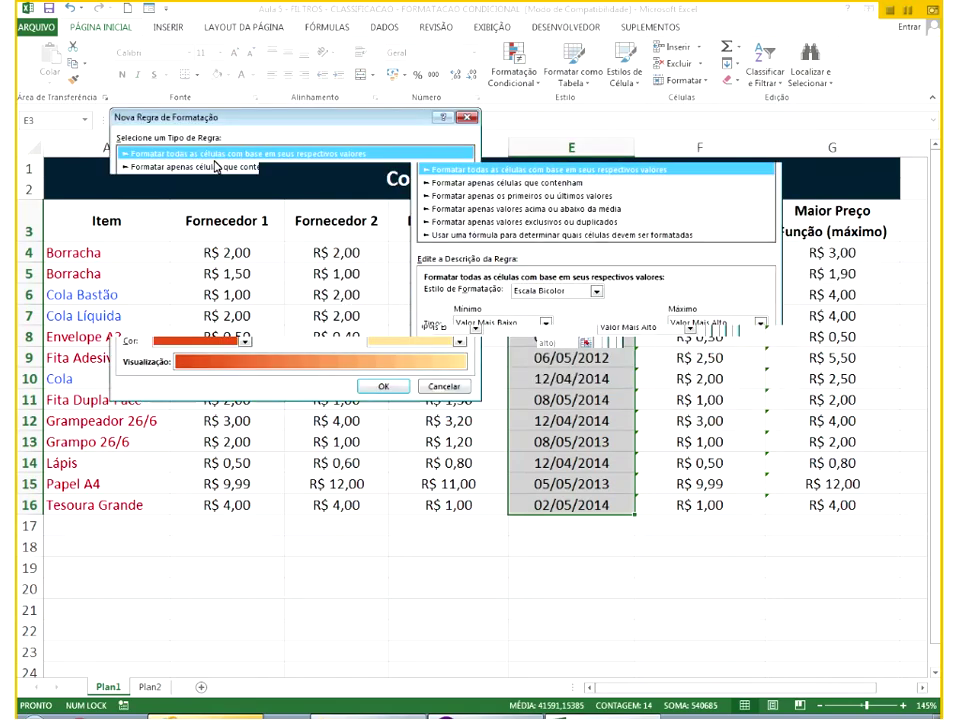
click(205, 166)
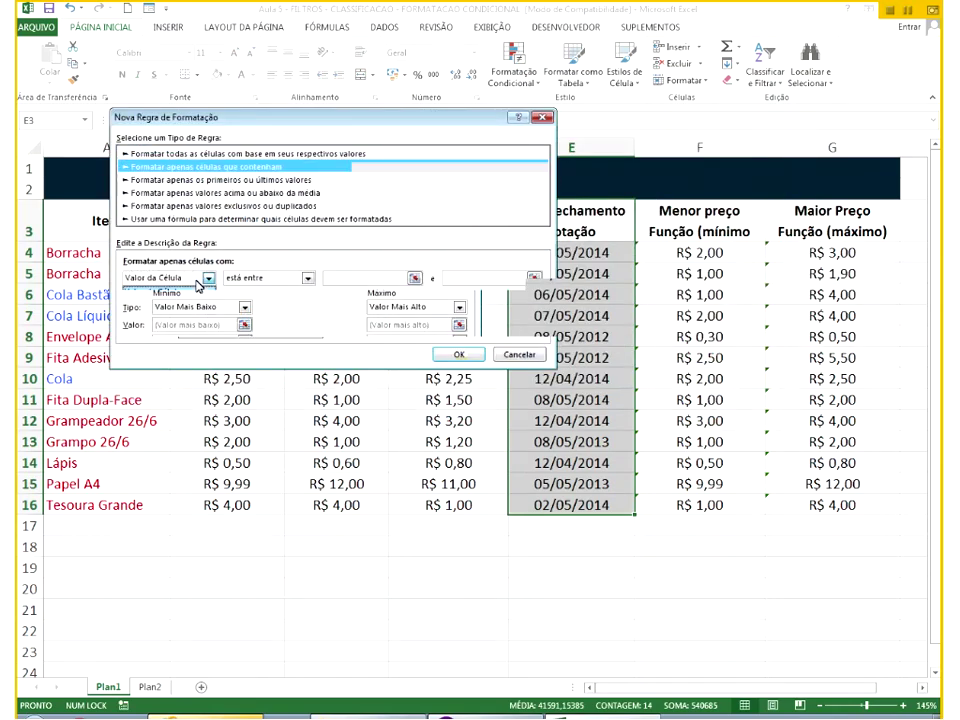
click(206, 281)
click(160, 311)
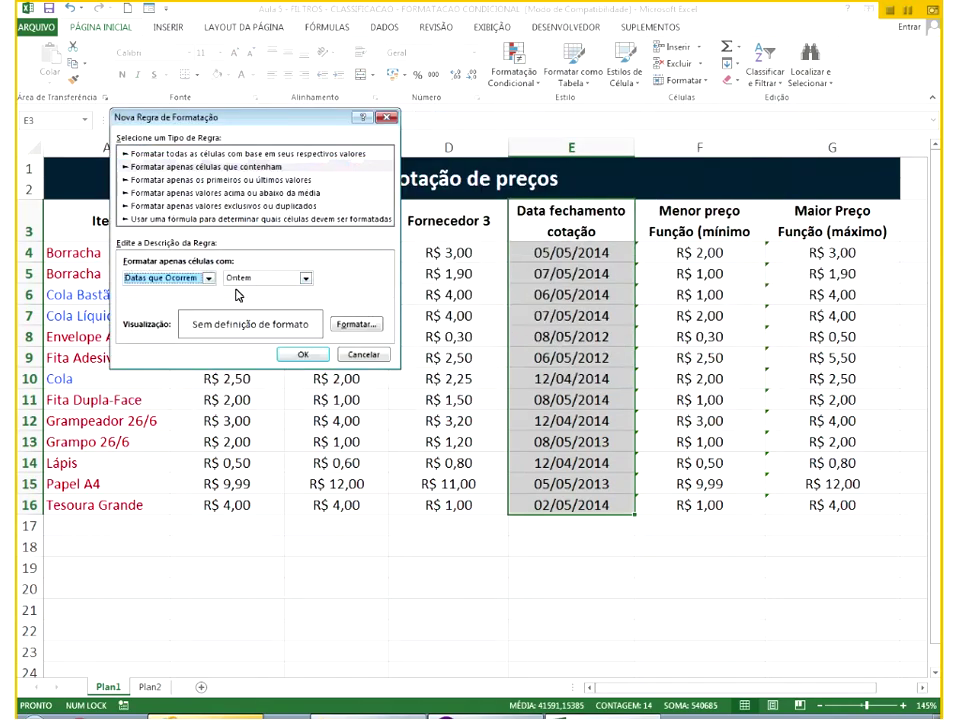
Give the Ontem date rule an orange font colour and apply it to the closing date column.
click(355, 324)
click(701, 217)
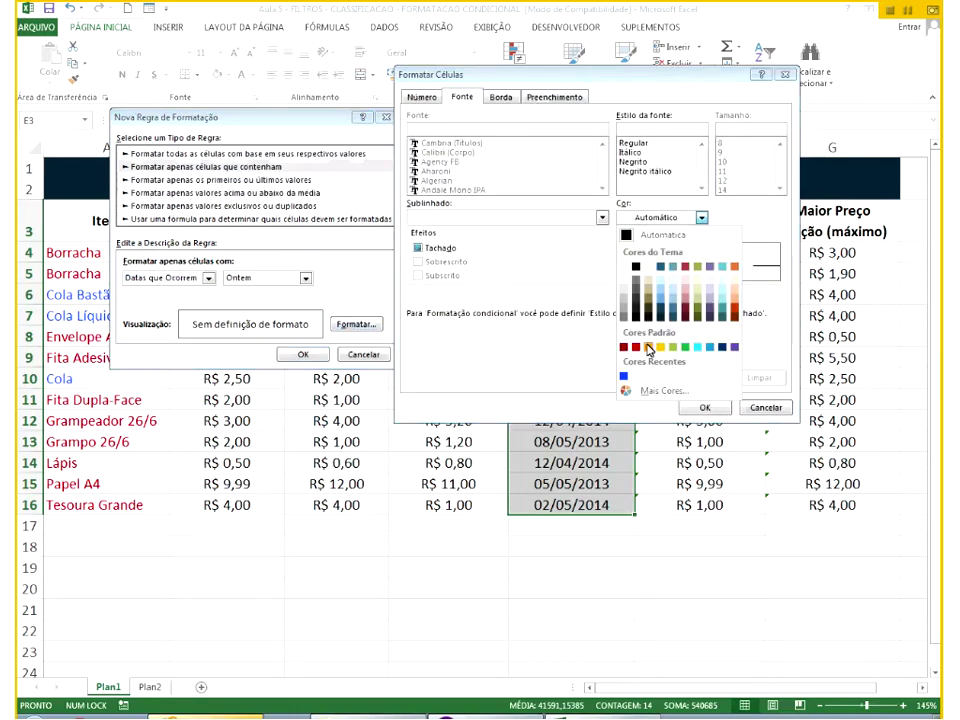
click(647, 348)
click(704, 407)
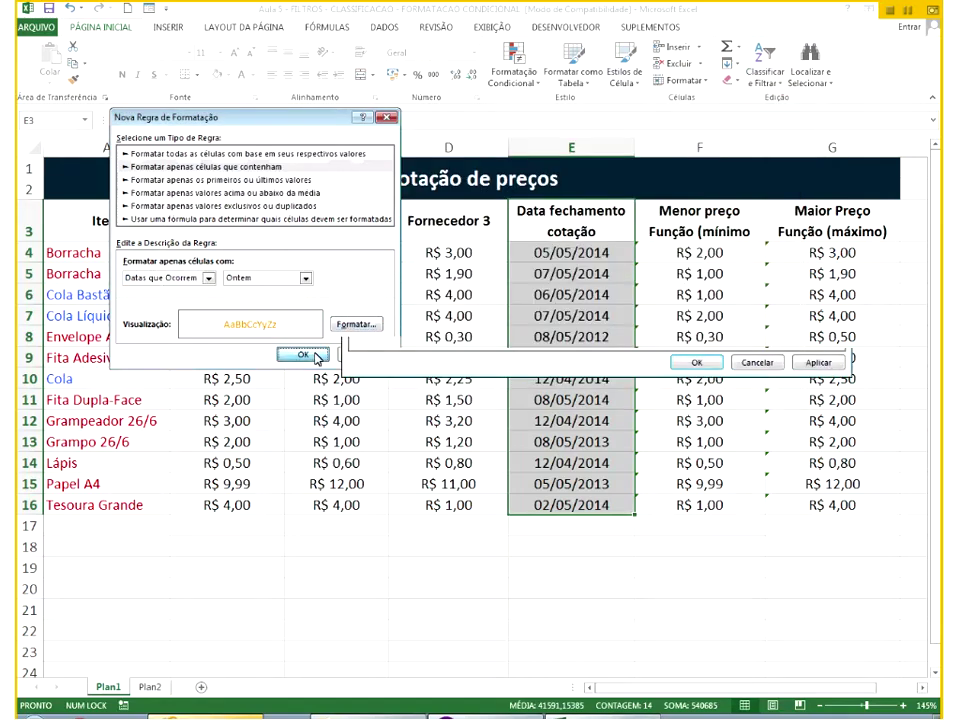
click(303, 354)
click(818, 362)
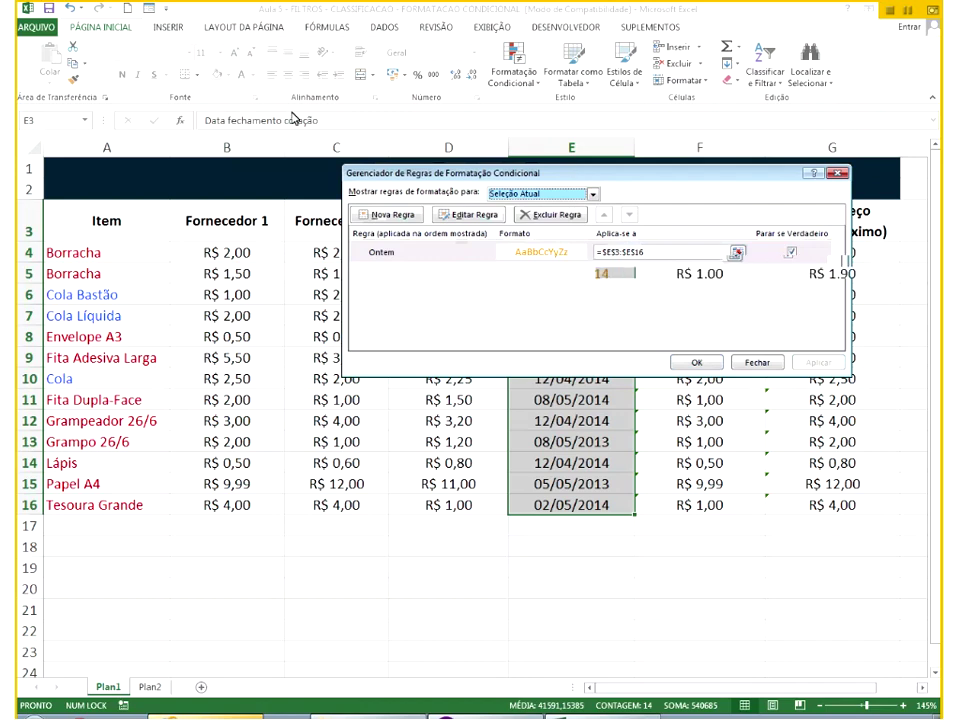
drag(333, 142, 435, 105)
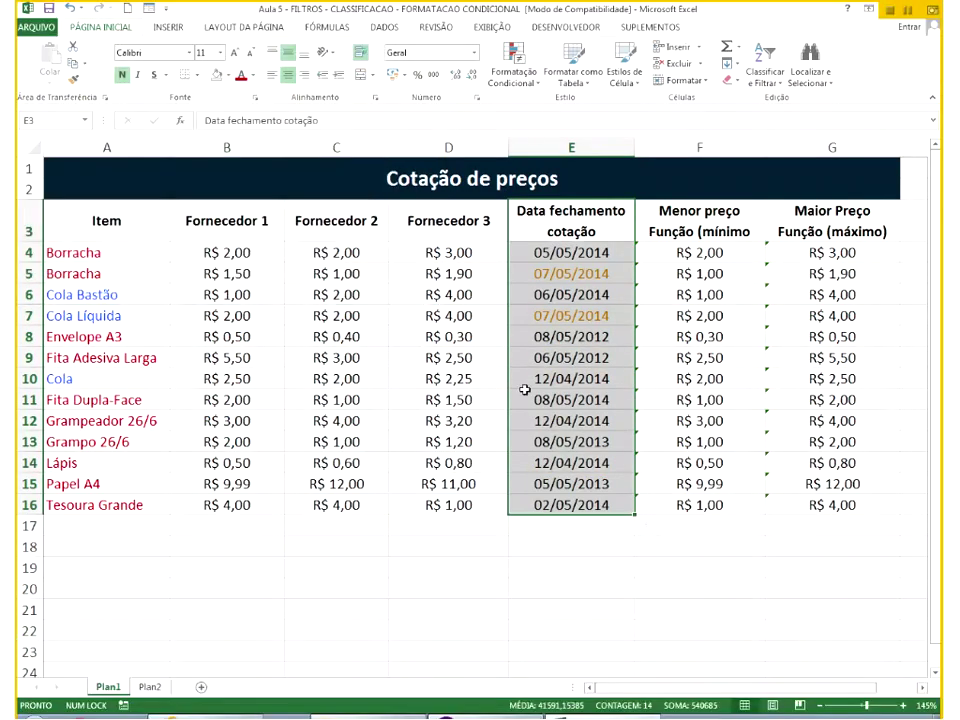
click(525, 397)
drag(571, 253, 572, 500)
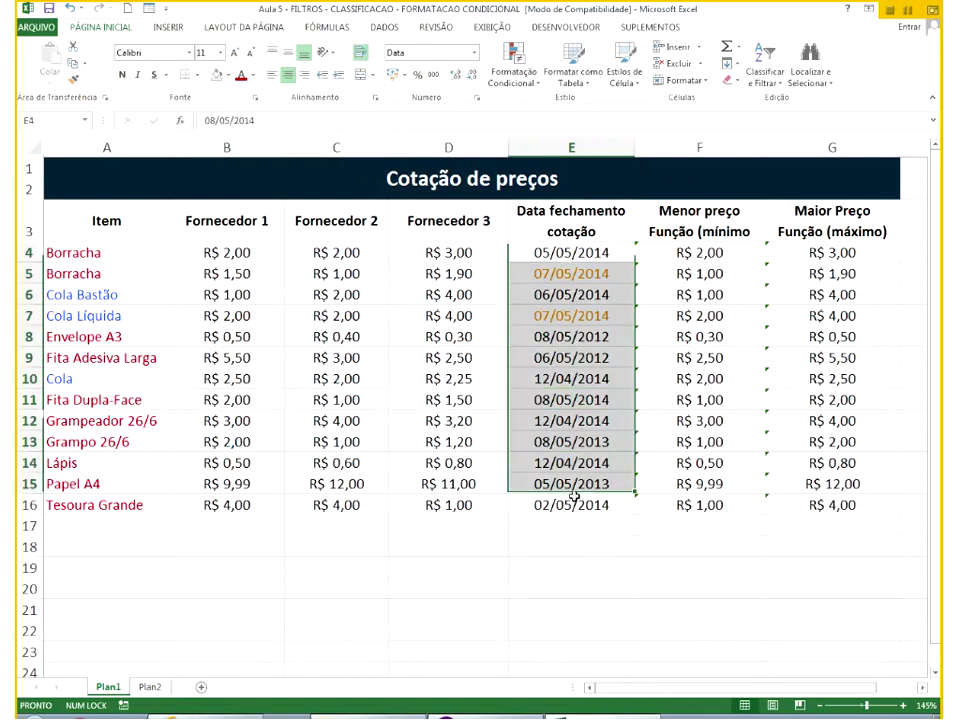
Create a new conditional formatting rule on the Maior Preço values G4:G16 for values abaixo da média.
click(829, 251)
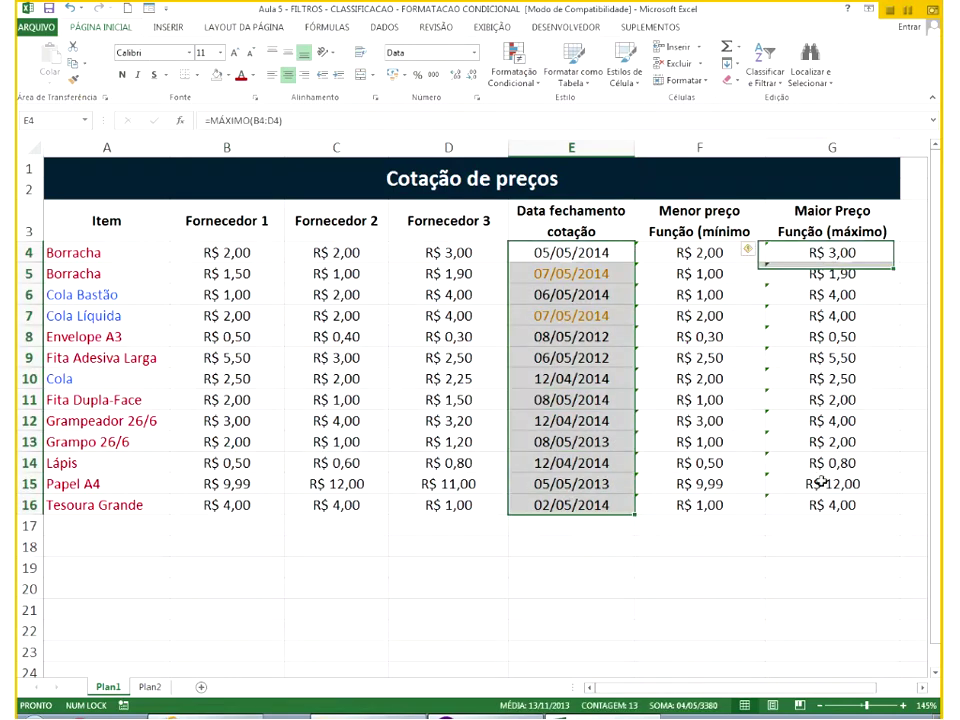
drag(820, 483, 830, 505)
click(532, 90)
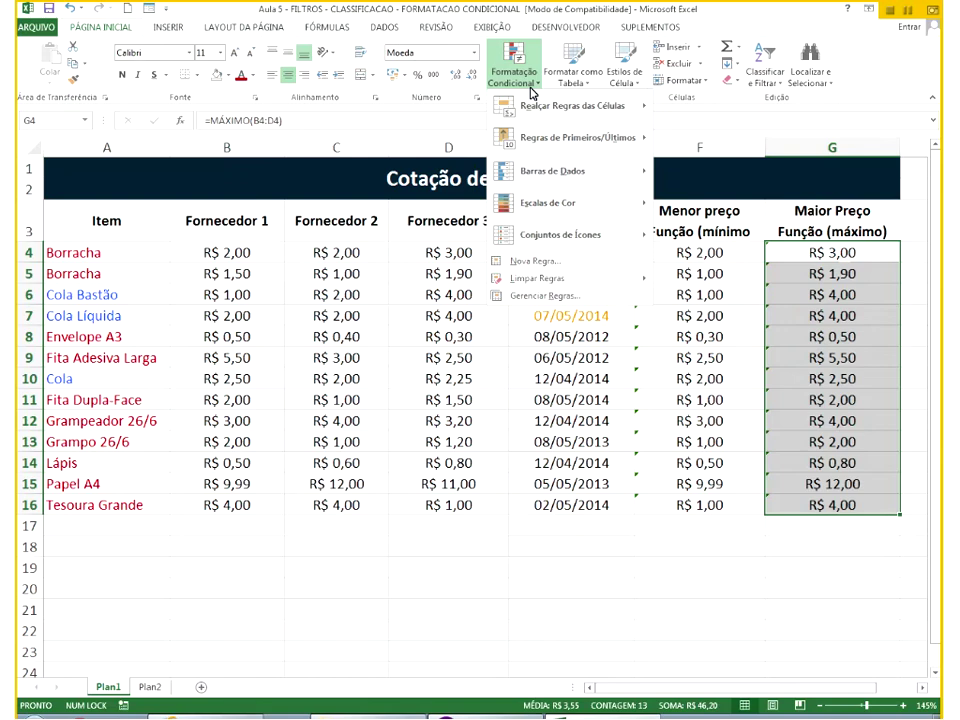
click(510, 295)
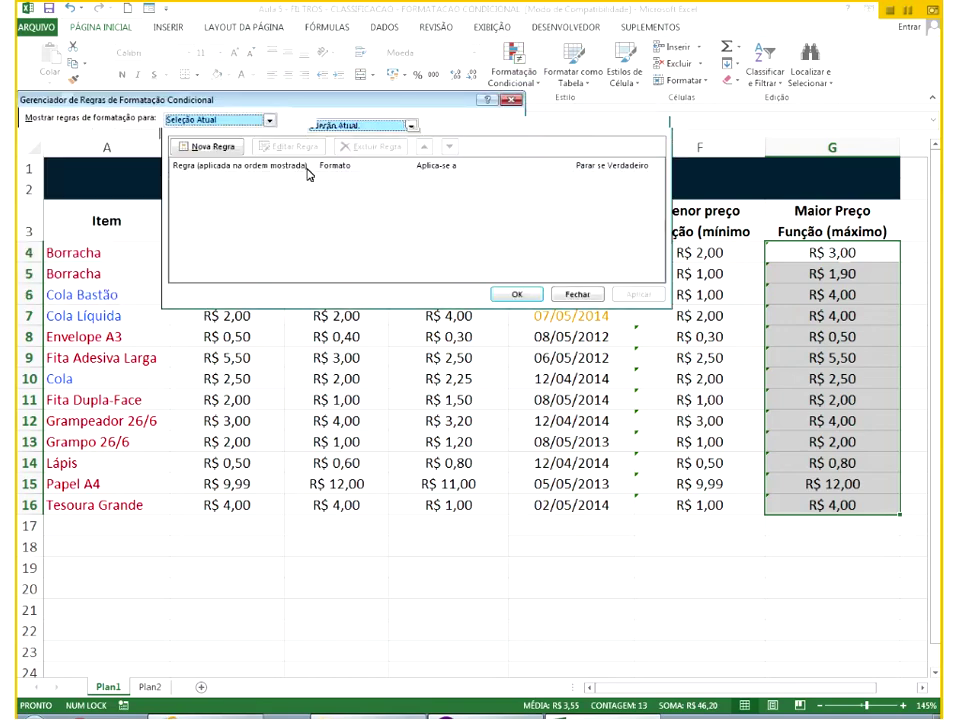
click(223, 148)
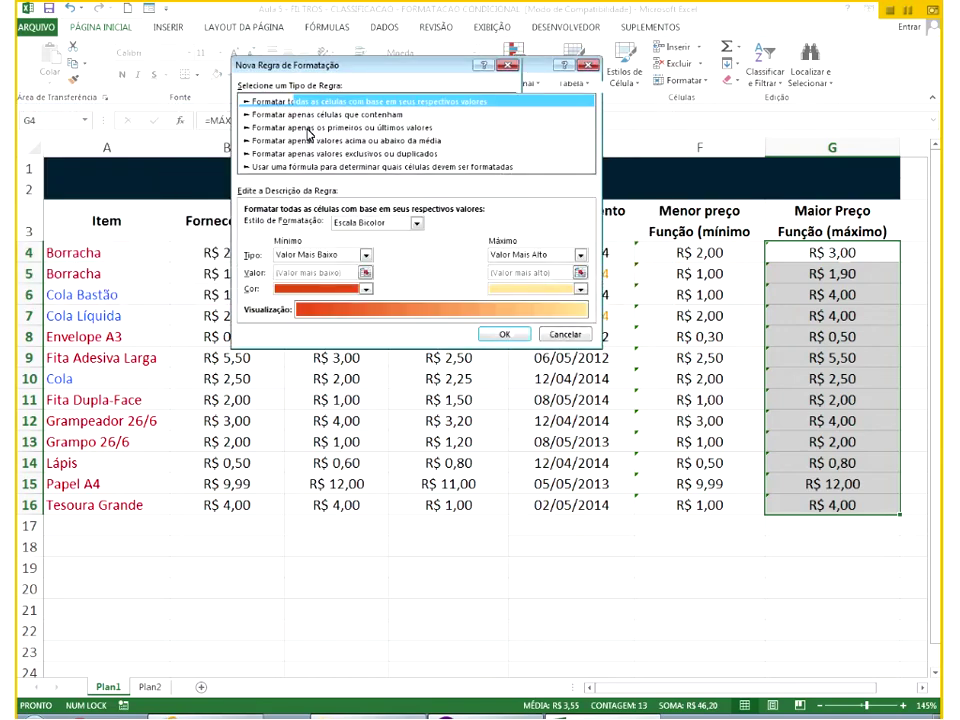
click(335, 127)
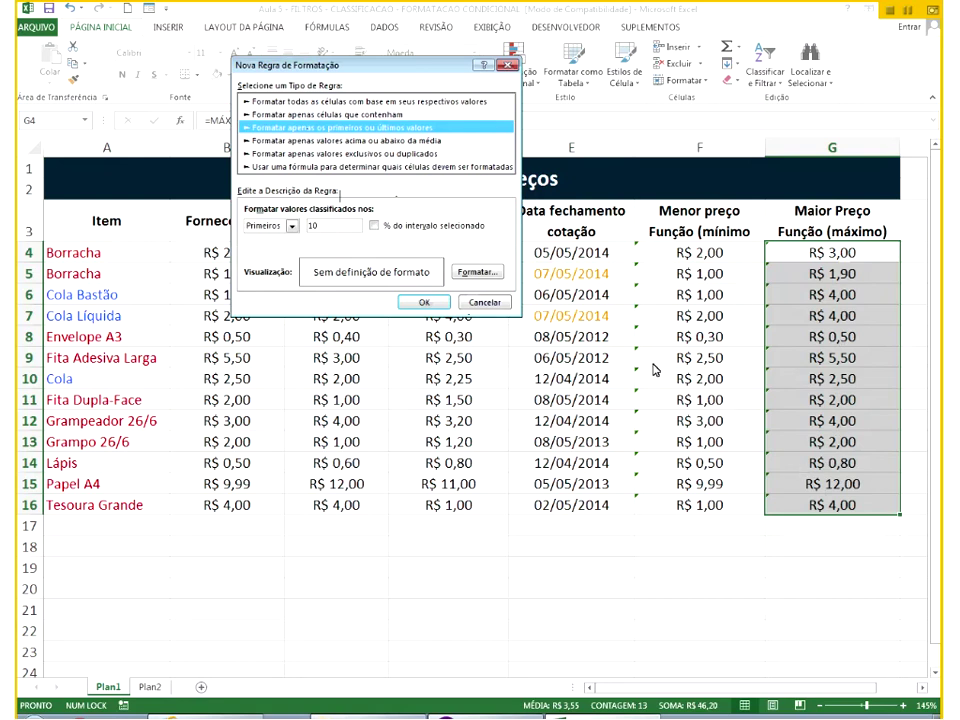
click(340, 140)
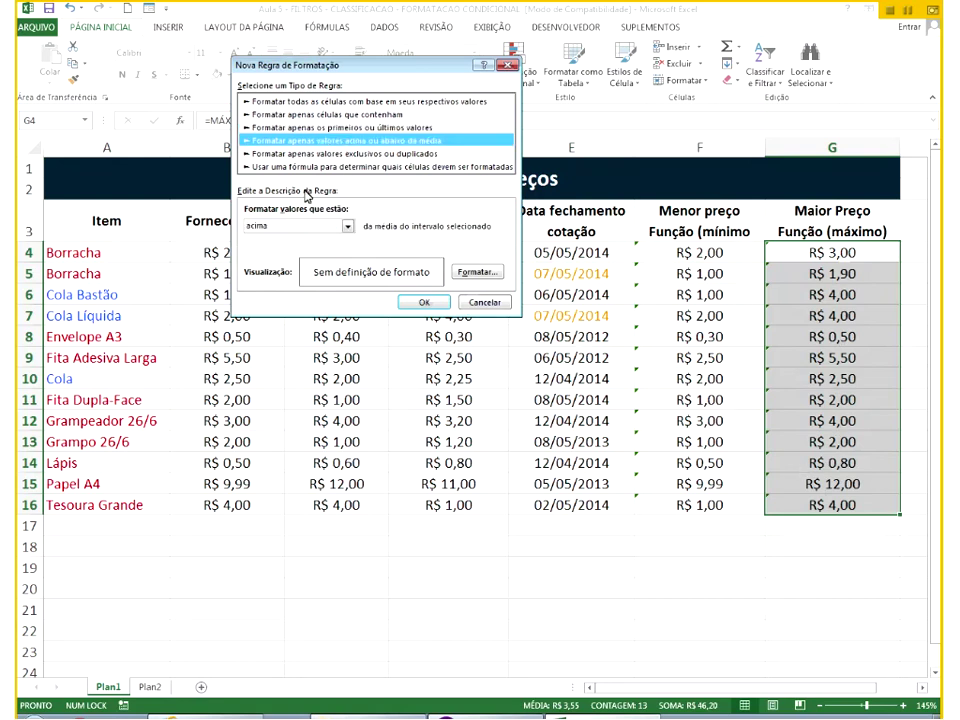
click(347, 226)
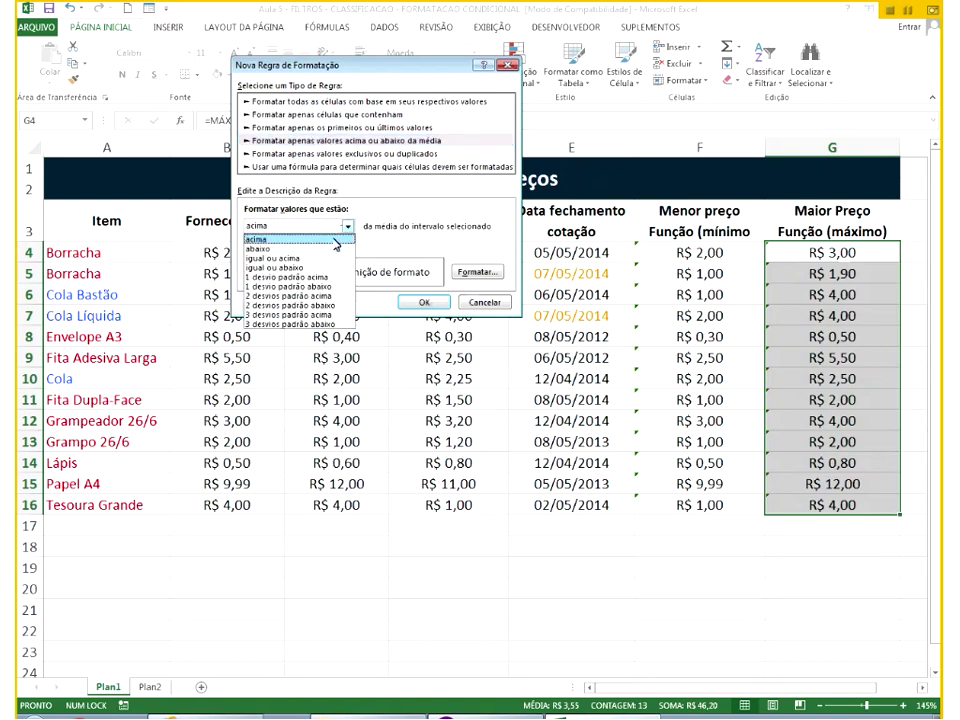
click(334, 249)
Give the below-average rule a light blue font colour and apply it to G4:G16.
click(476, 272)
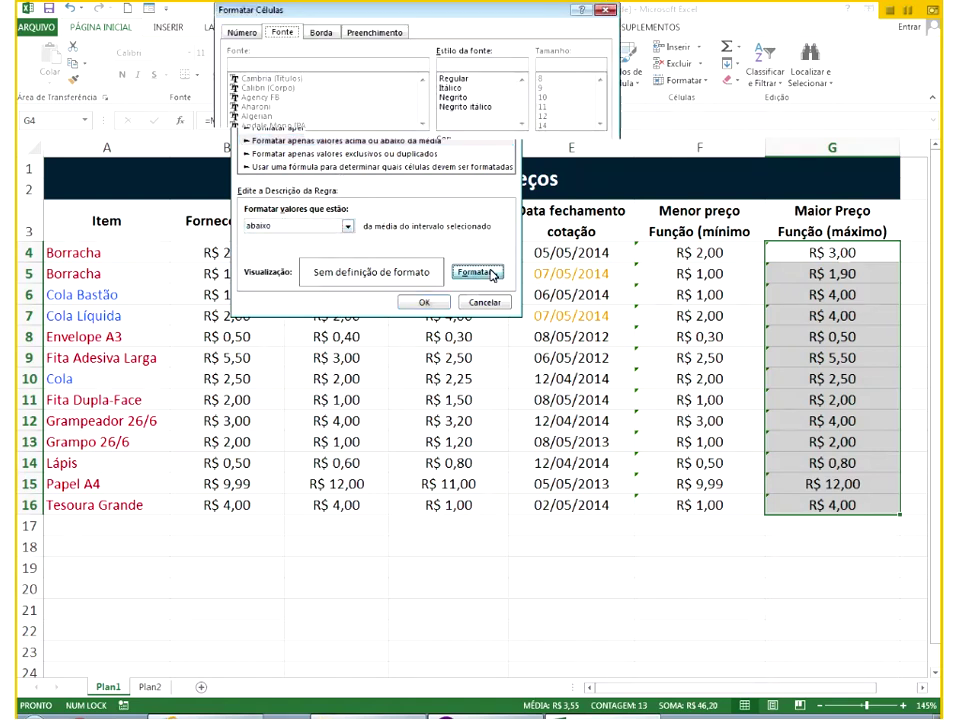
click(521, 152)
click(501, 295)
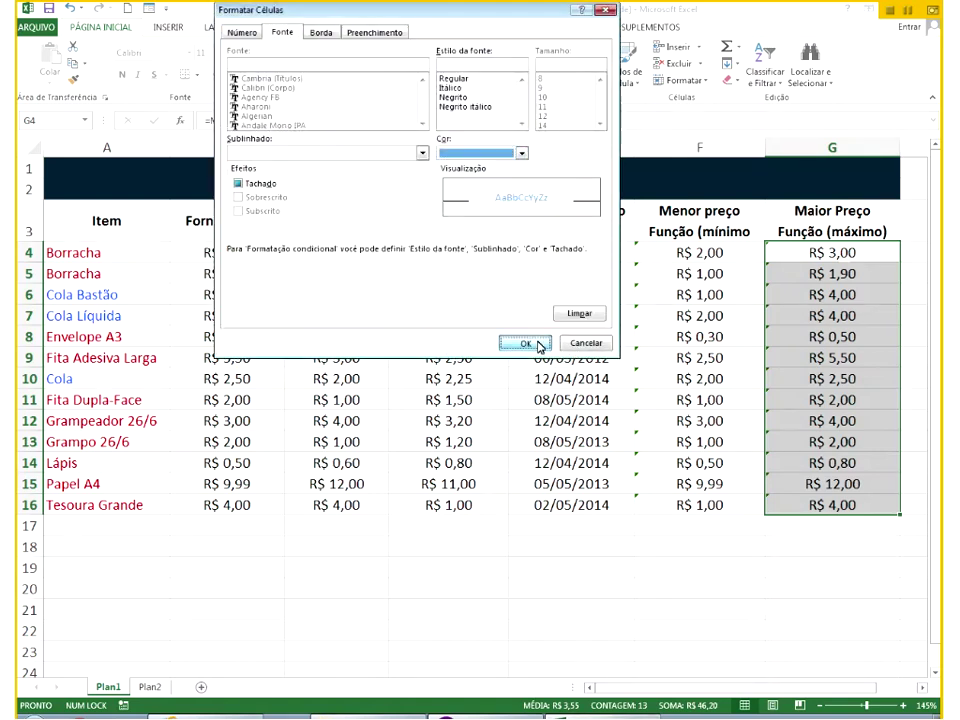
click(524, 343)
click(424, 302)
click(637, 294)
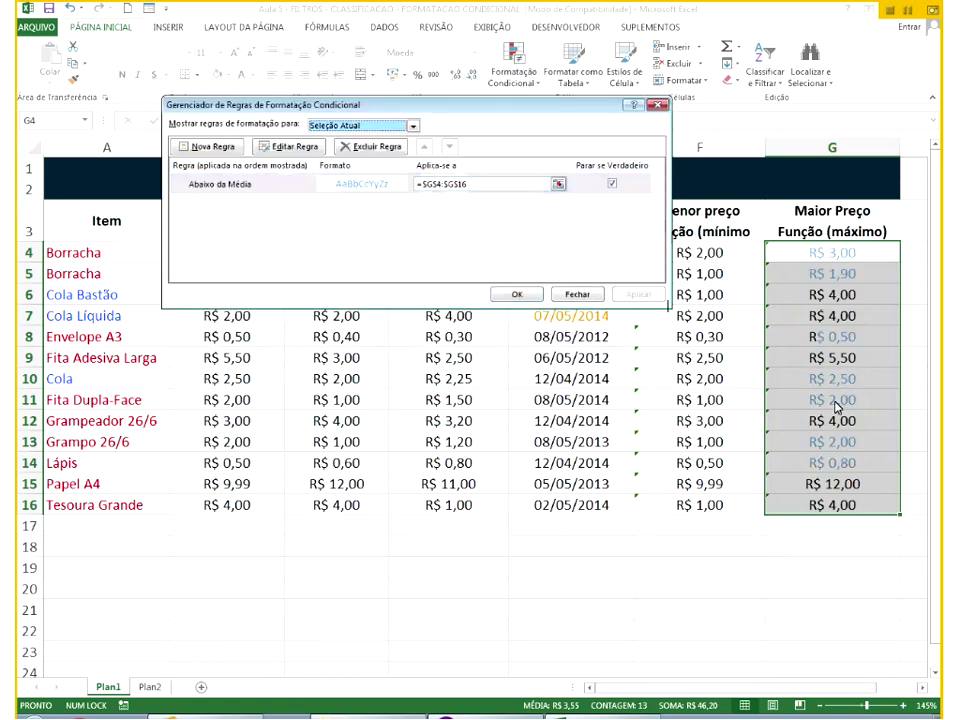
Delete the below-average rule and create a new rule on G4:G16 that formats valores duplicados.
click(352, 184)
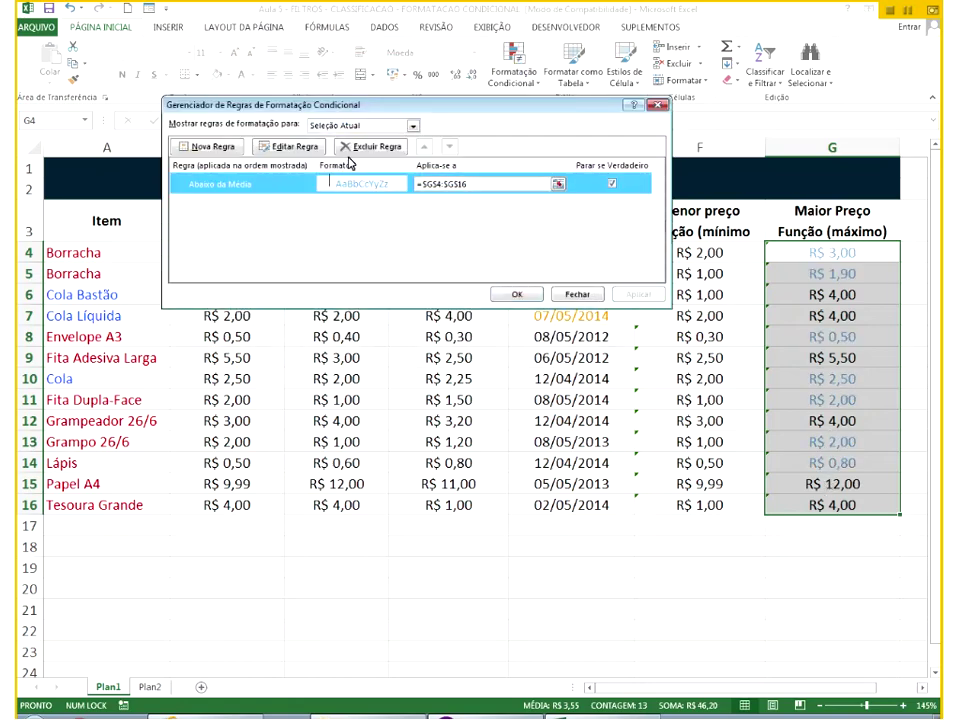
click(366, 148)
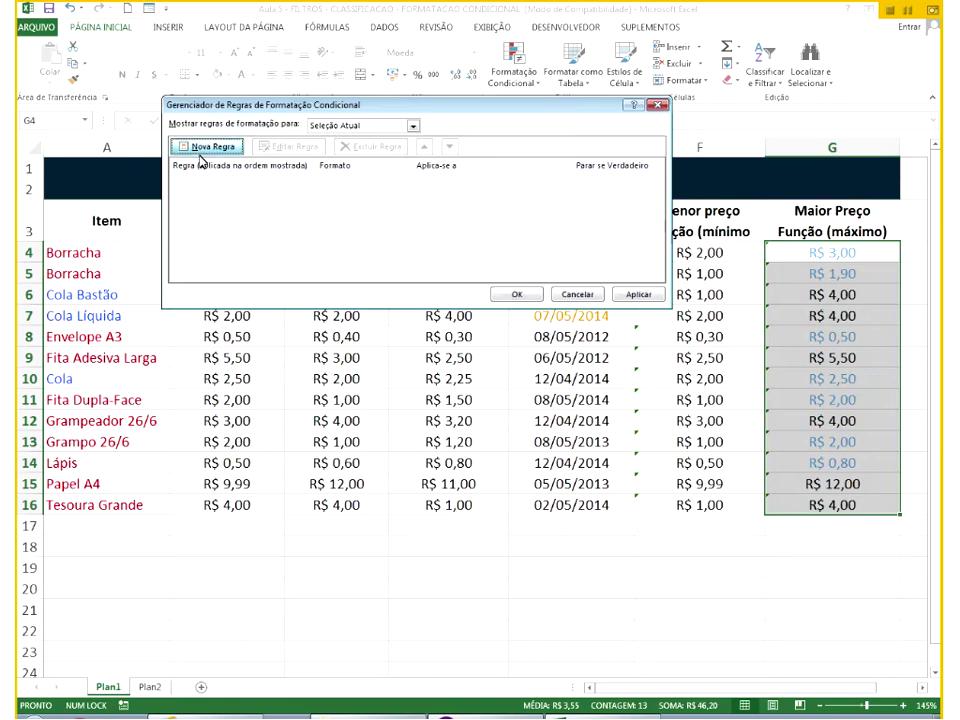
click(200, 147)
click(470, 154)
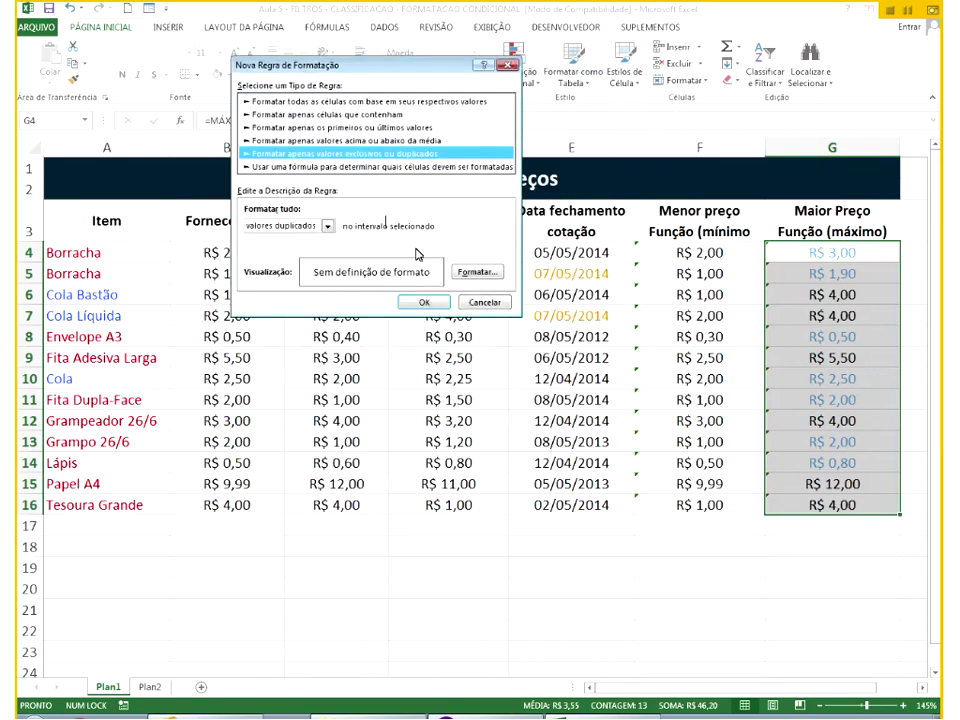
click(315, 226)
click(305, 239)
Give the duplicate values rule a blue font colour and apply it to the Maior Preço values.
click(476, 272)
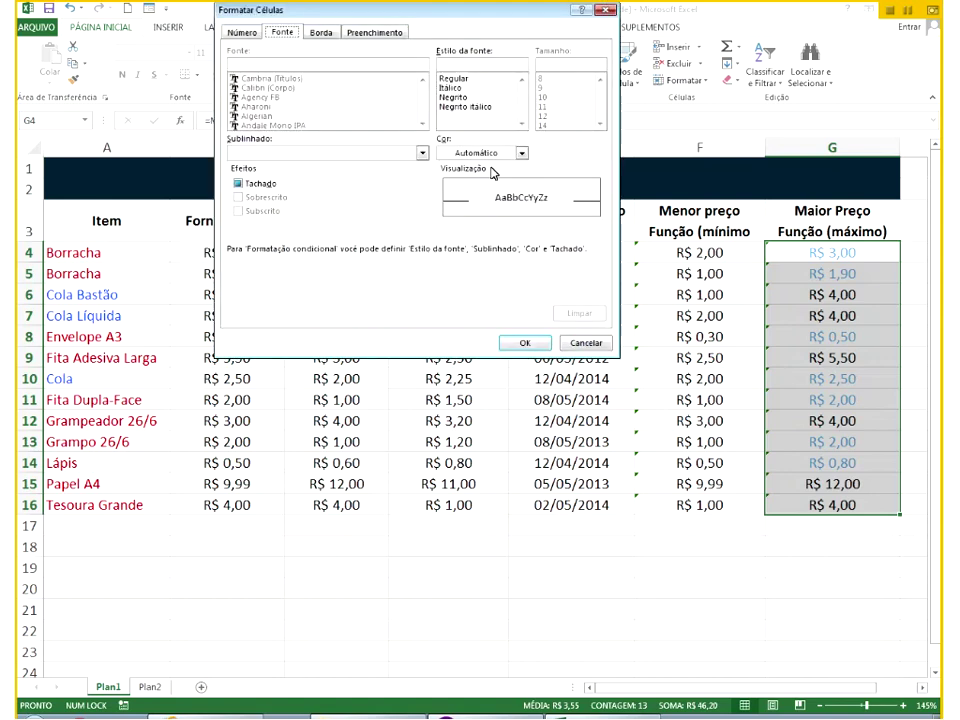
click(490, 154)
click(495, 208)
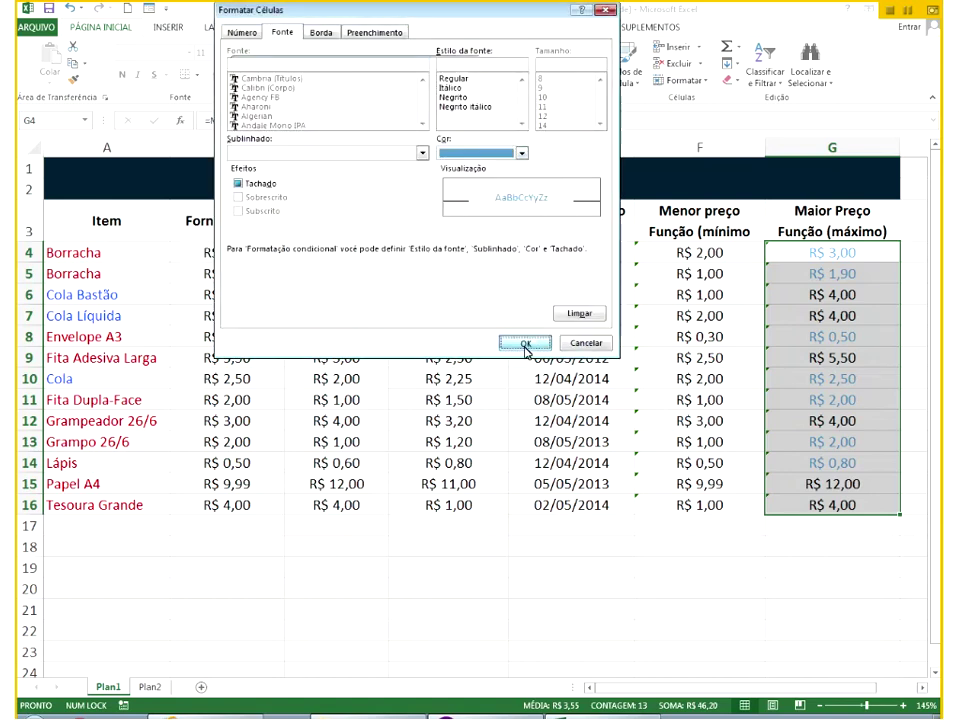
click(524, 343)
click(428, 303)
click(636, 295)
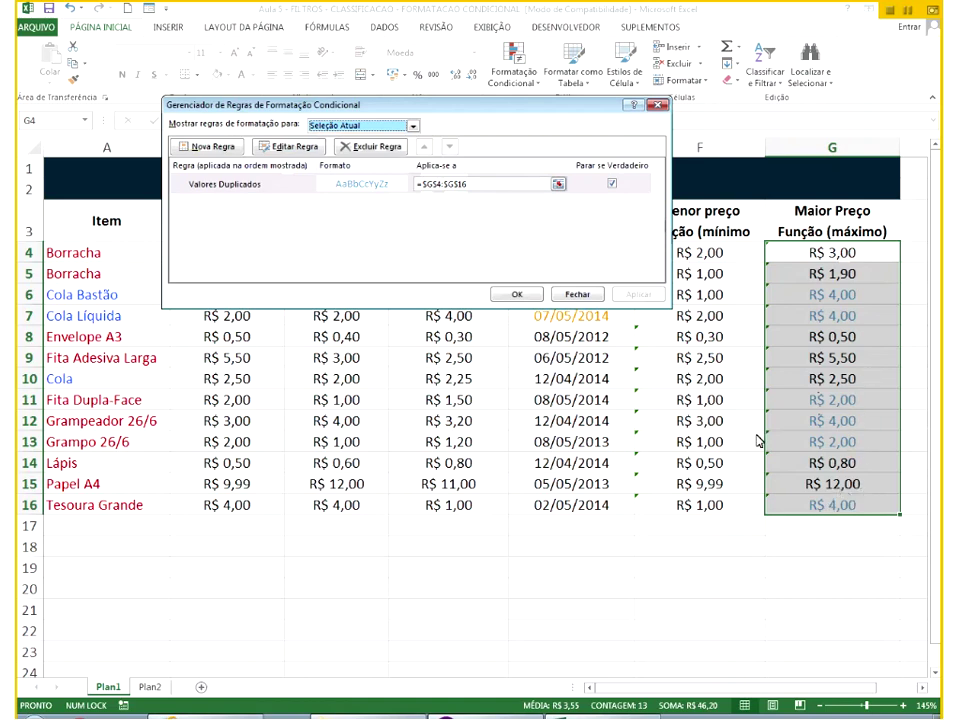
Delete the duplicate values rule on G4:G16 and start a new rule of type Formatar apenas células que contenham.
click(357, 182)
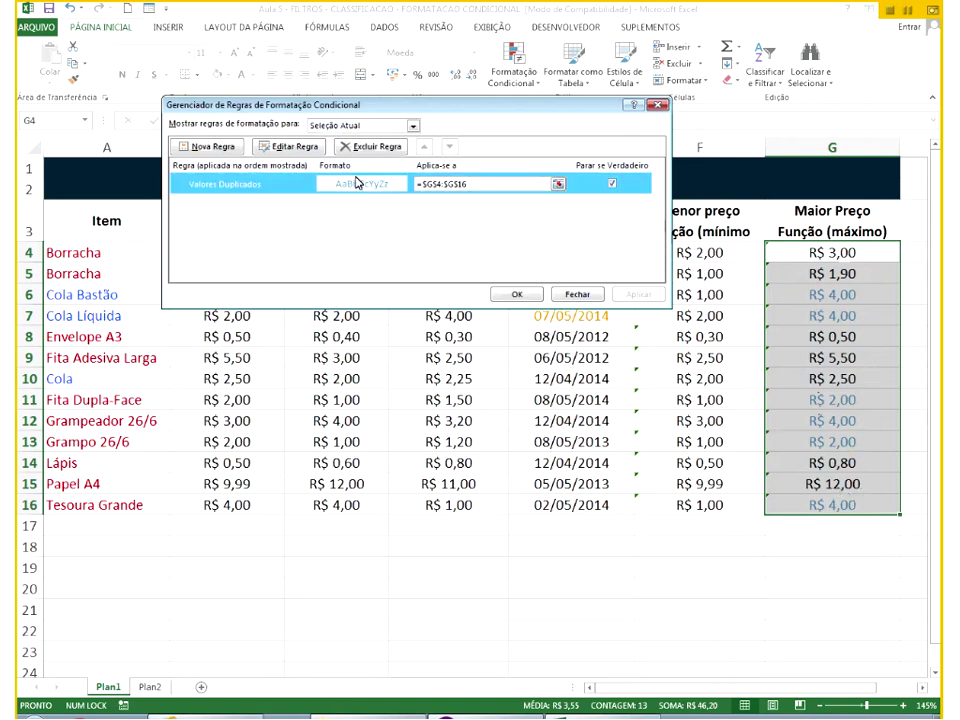
click(372, 147)
click(212, 147)
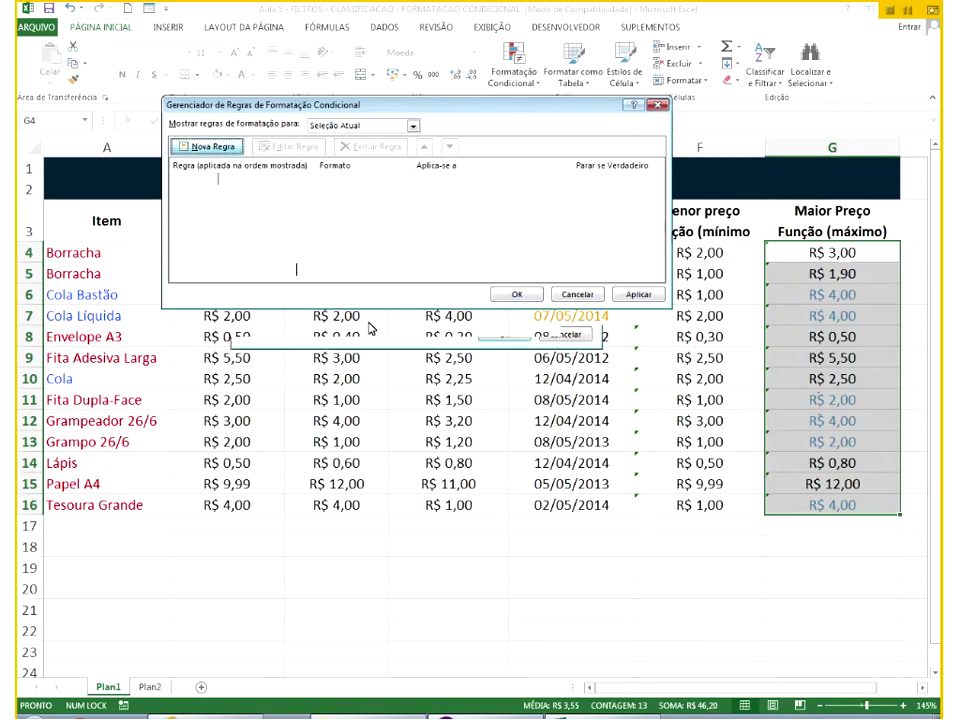
click(348, 166)
click(348, 155)
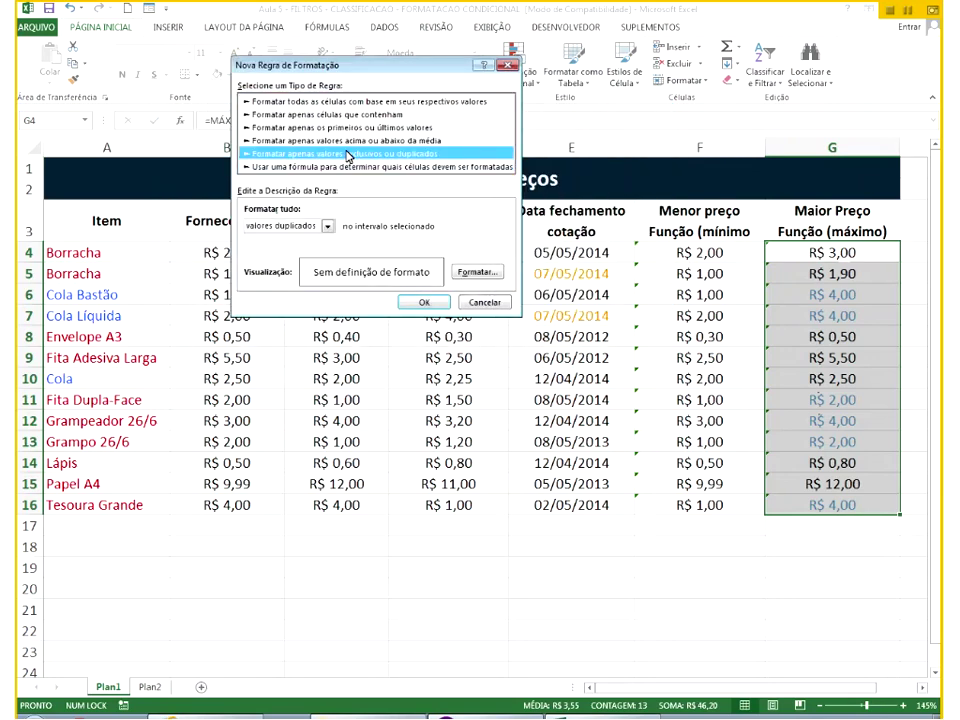
click(350, 140)
click(353, 127)
click(356, 114)
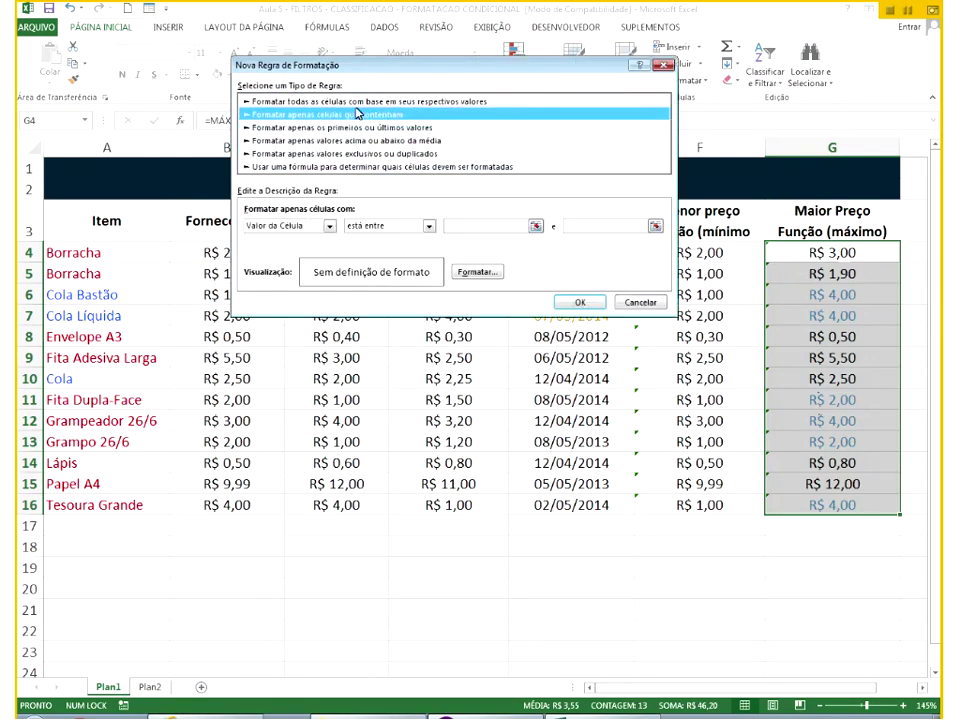
click(350, 101)
click(330, 114)
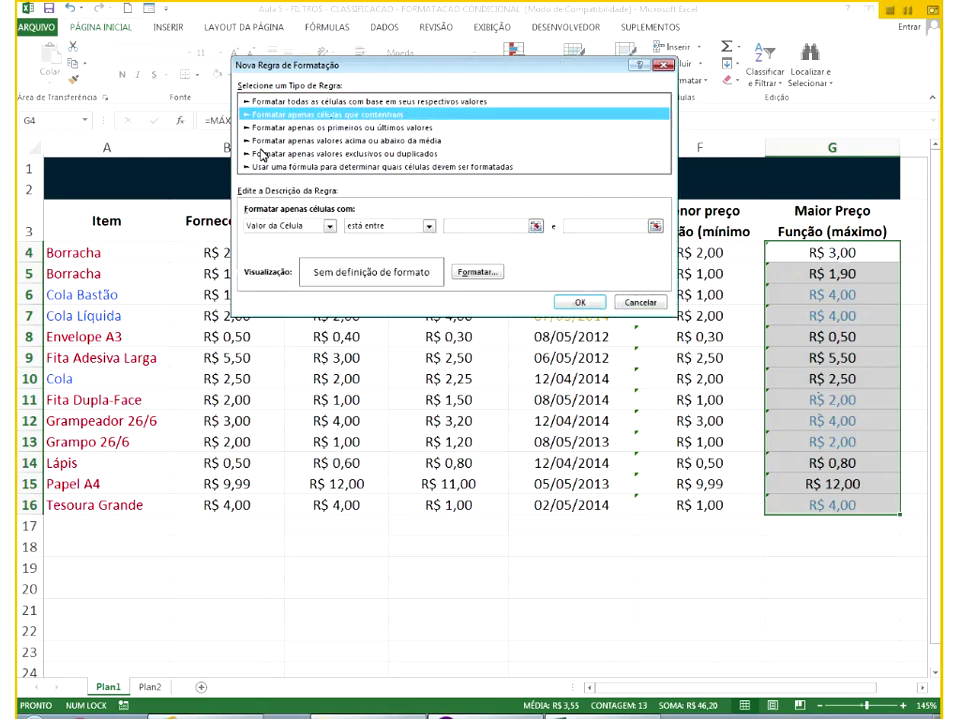
Set the new rule's condition to Valor da Célula está entre 3 e 10.
click(321, 228)
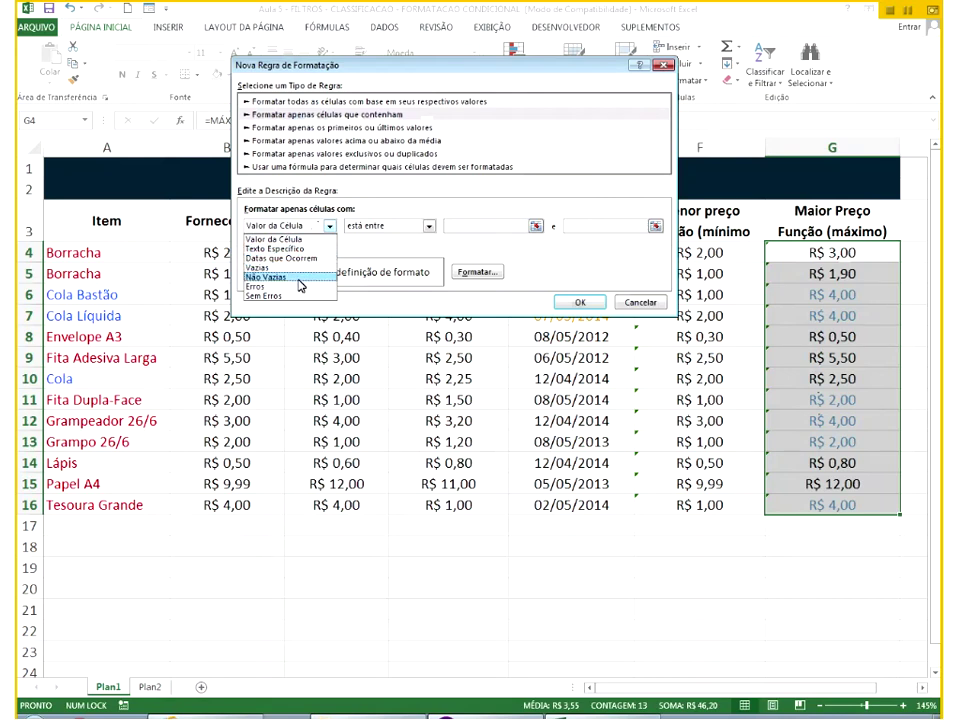
click(308, 128)
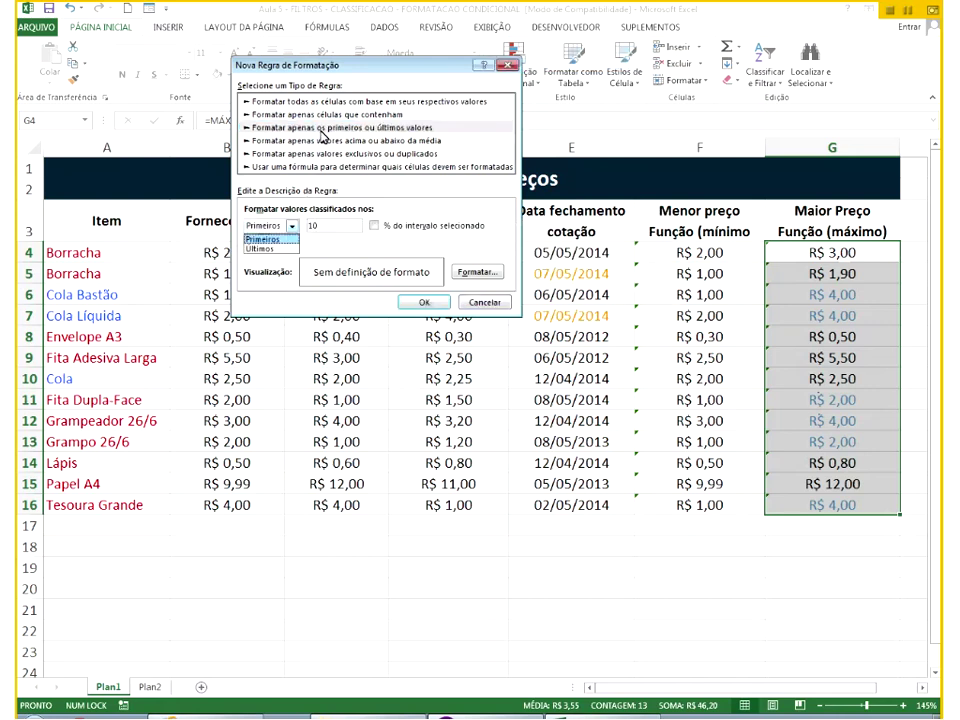
click(326, 115)
click(303, 226)
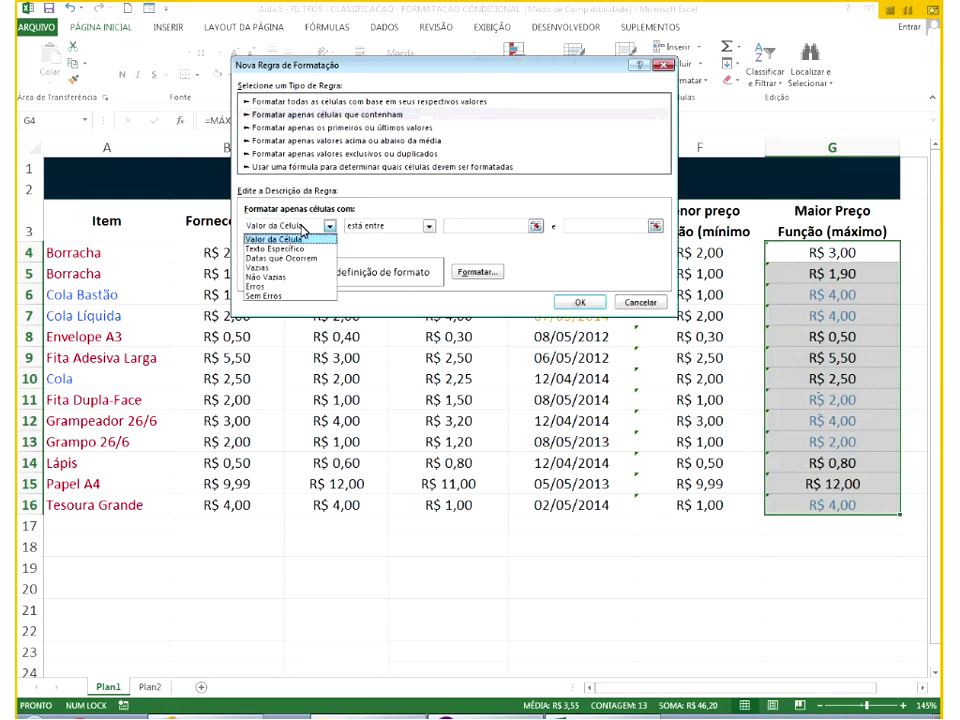
click(300, 240)
click(390, 232)
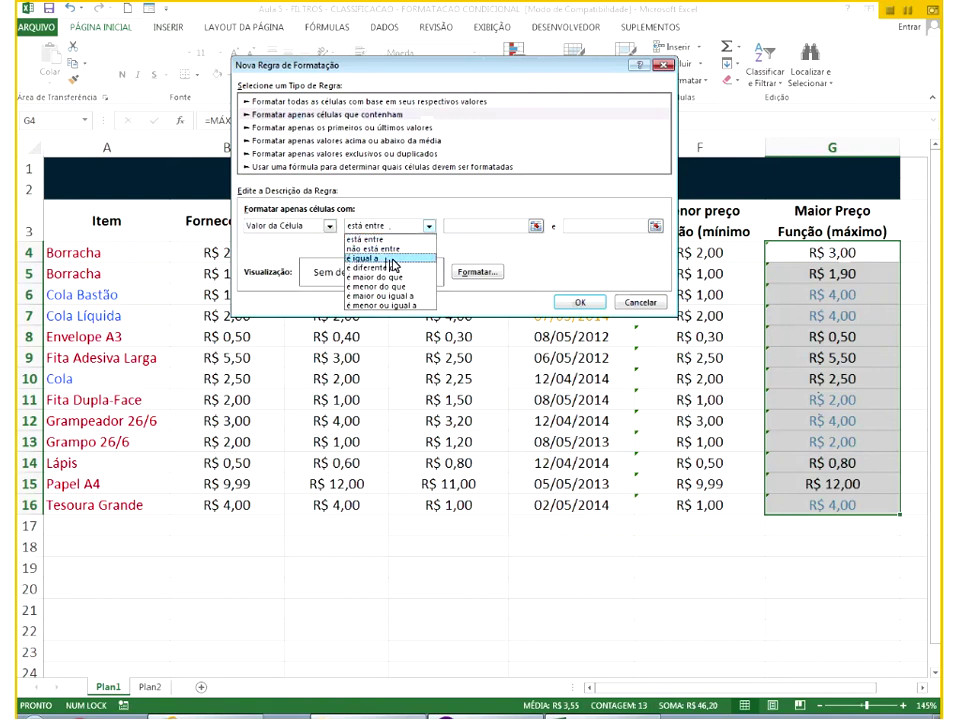
click(370, 240)
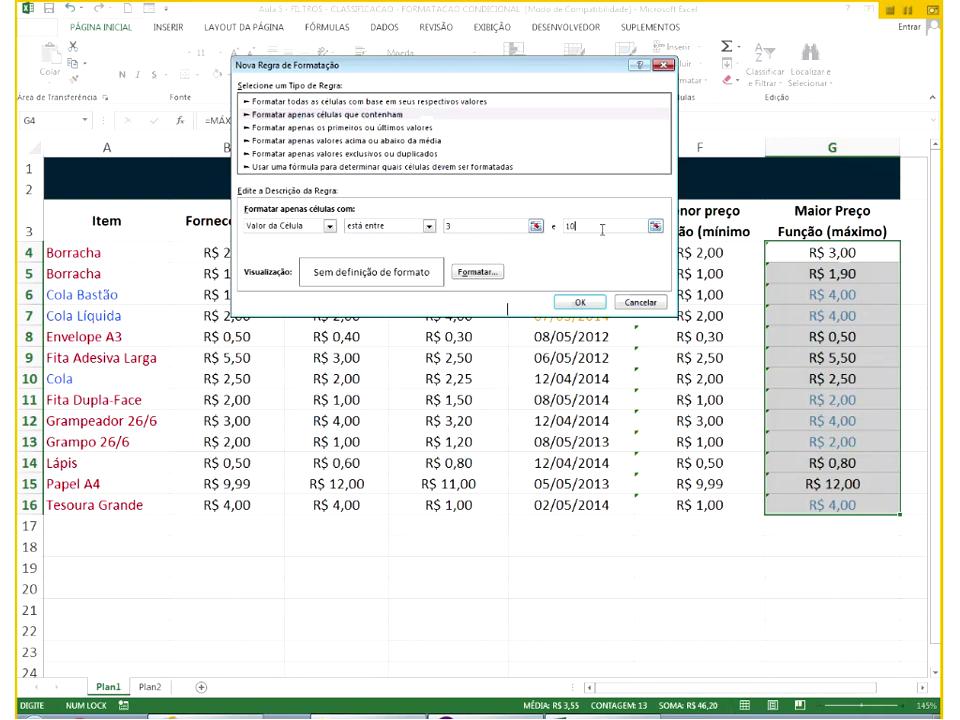
Give the between-values rule a red font colour, apply it to G4:G16 and close the rules manager.
click(495, 276)
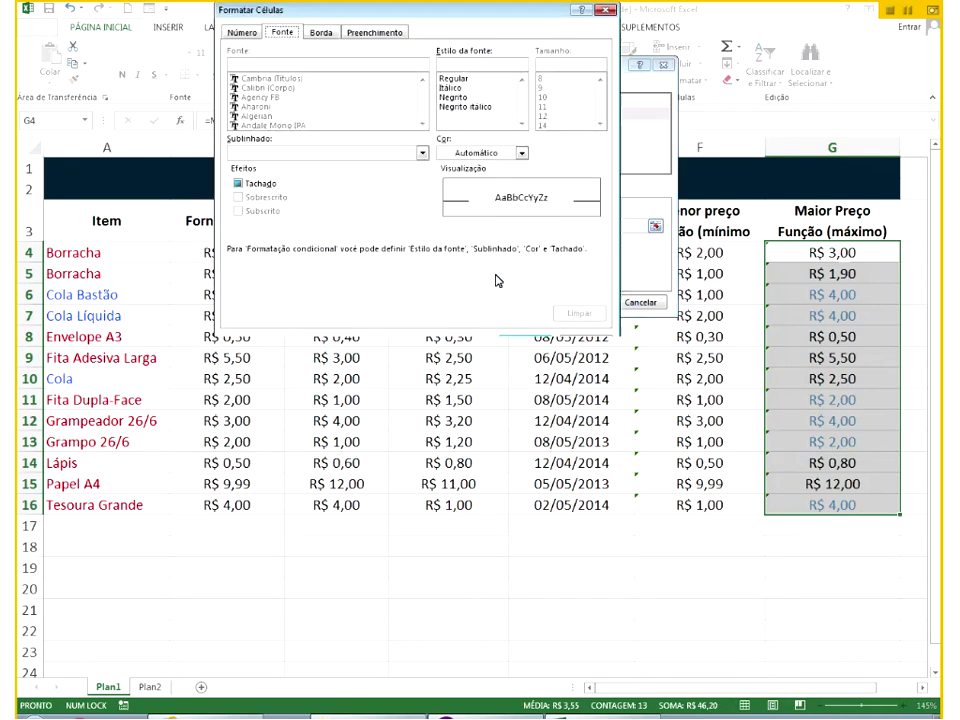
click(515, 153)
click(456, 283)
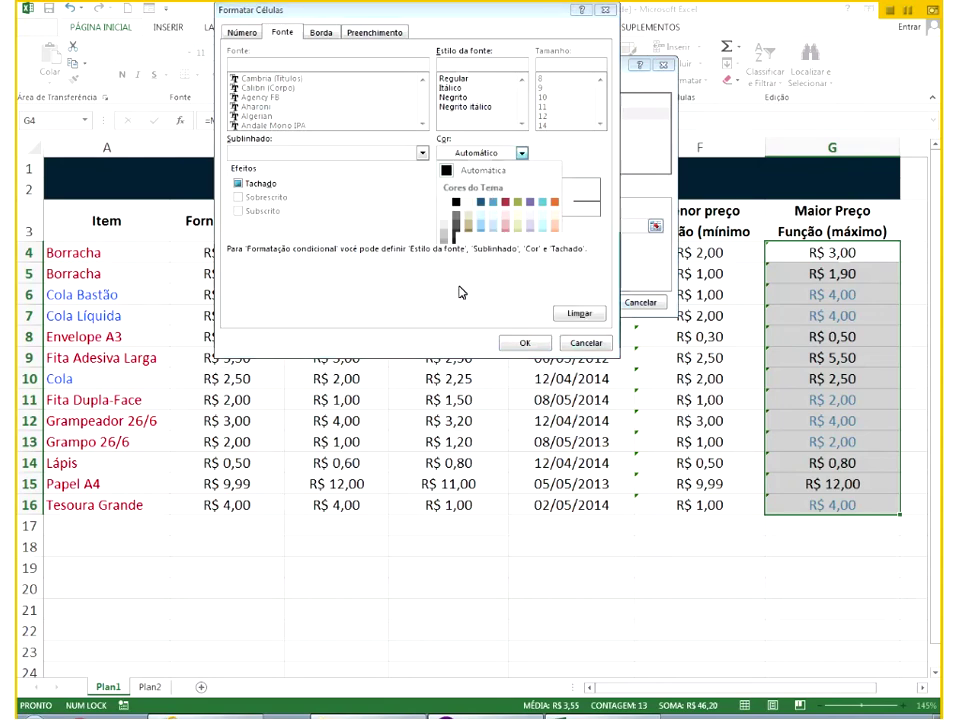
click(524, 343)
click(578, 302)
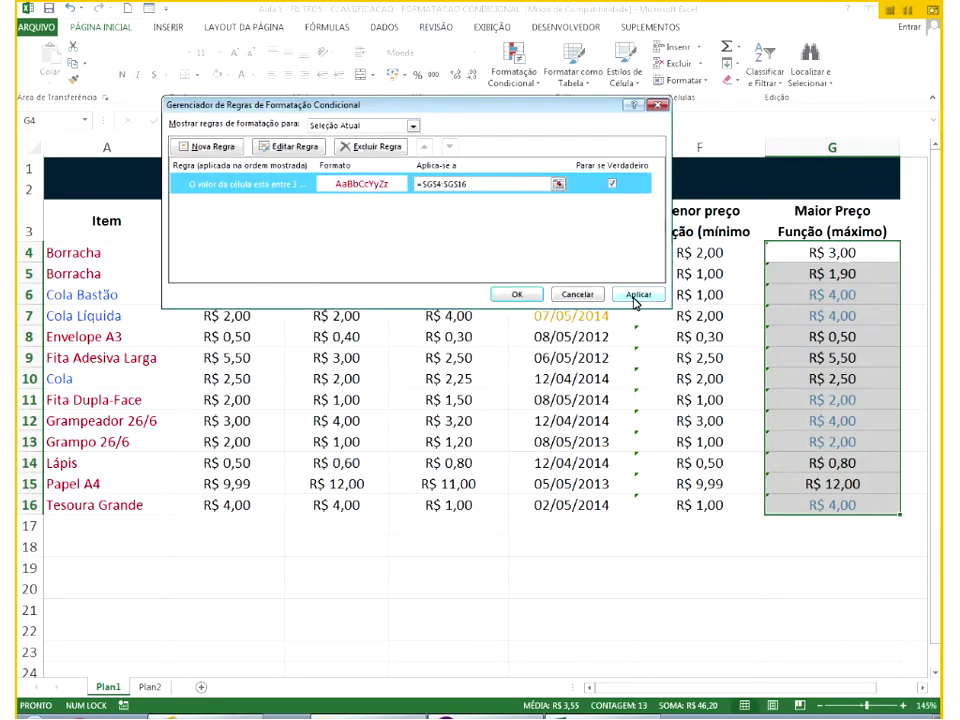
click(636, 294)
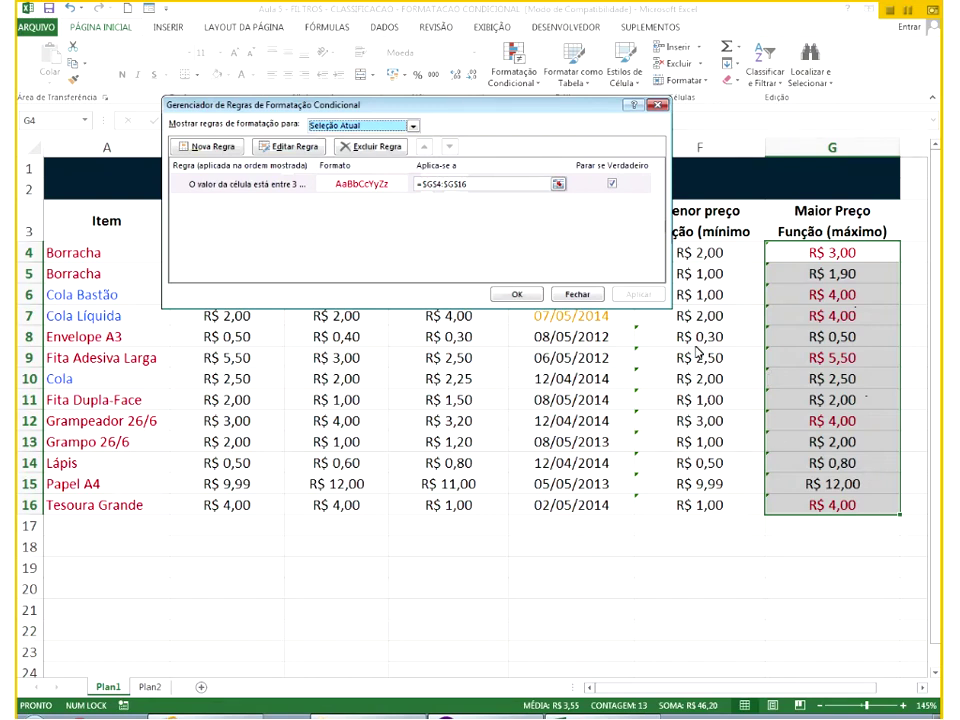
click(592, 295)
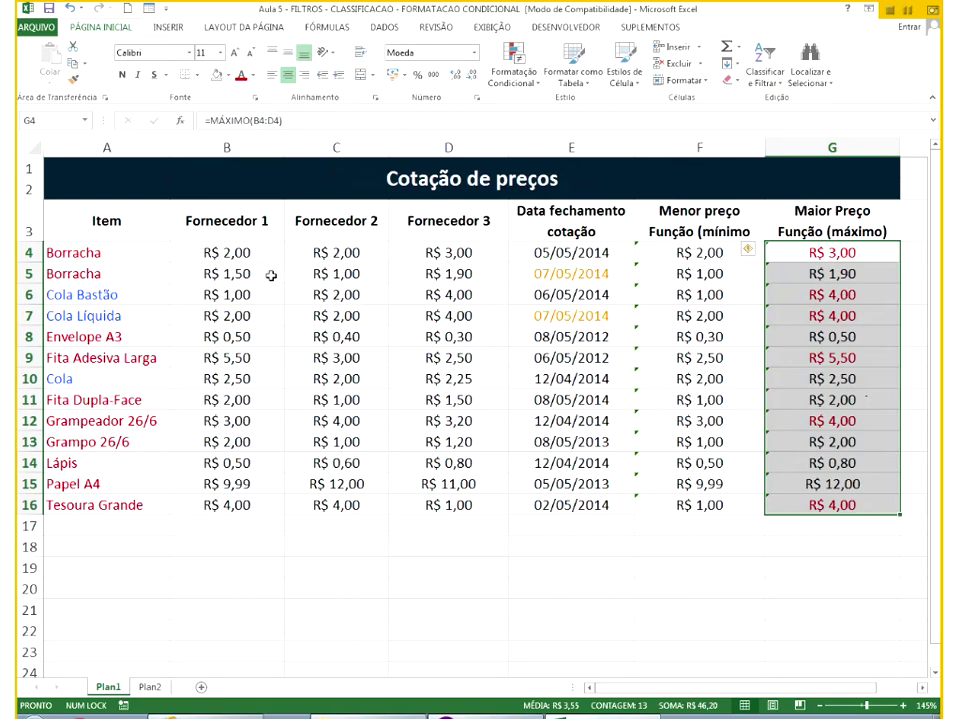
Create a new conditional formatting rule on the Fornecedor 1 prices B4:B16 for cell values é maior ou igual a 5.
drag(231, 255, 231, 505)
click(513, 68)
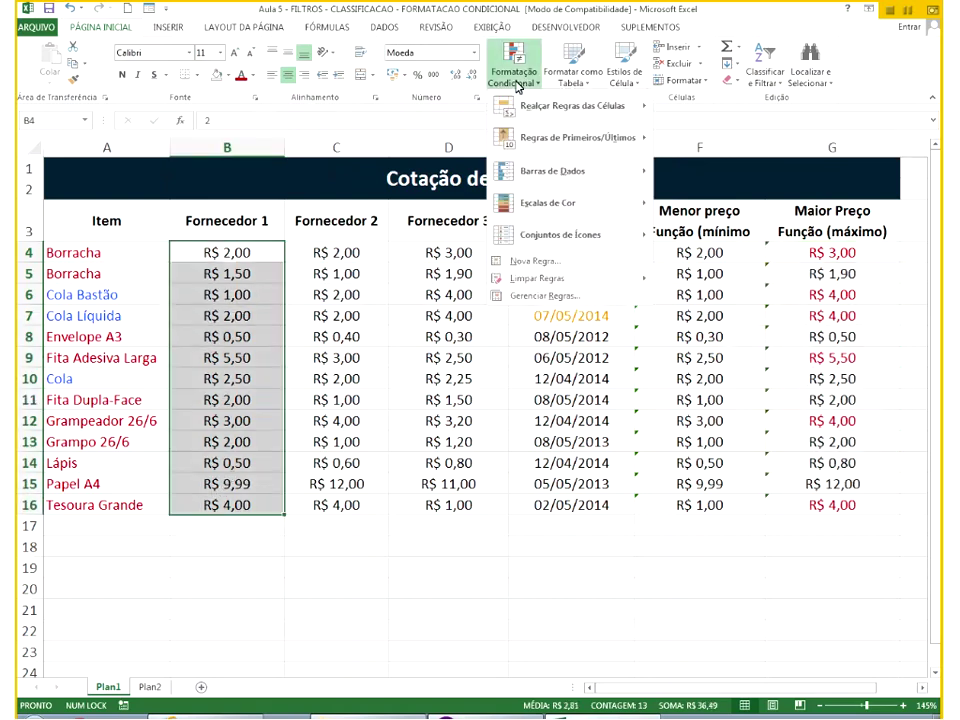
click(543, 296)
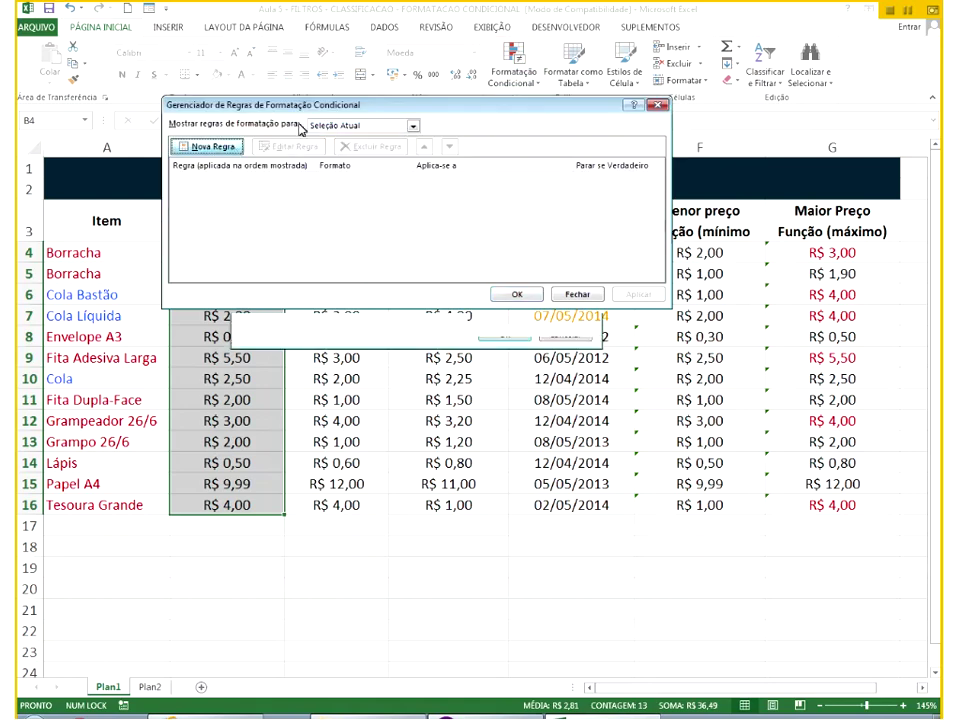
click(233, 149)
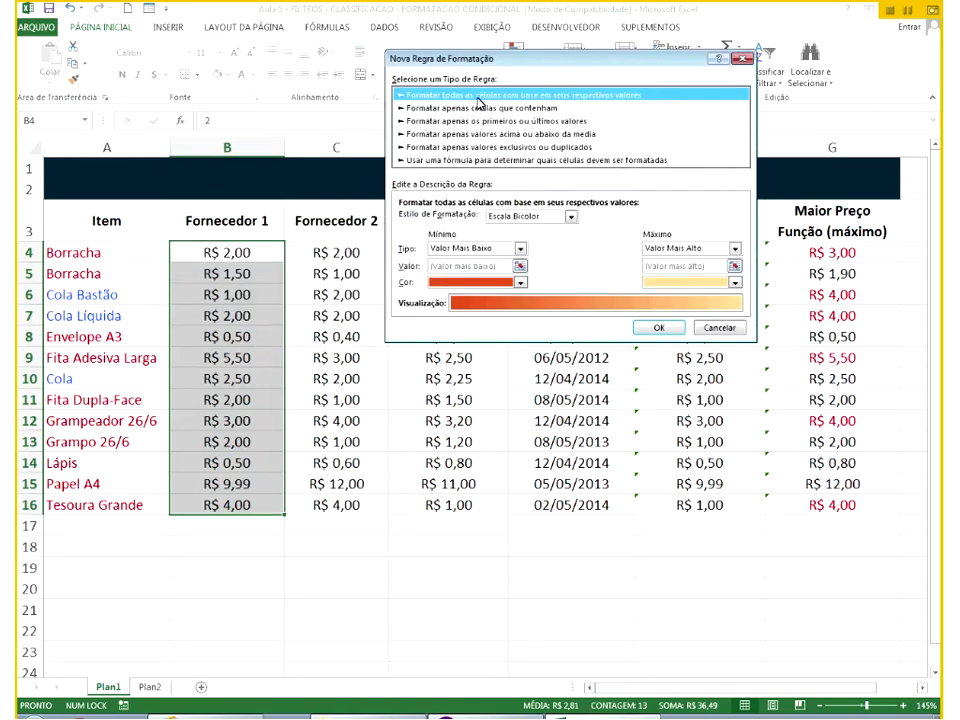
click(490, 108)
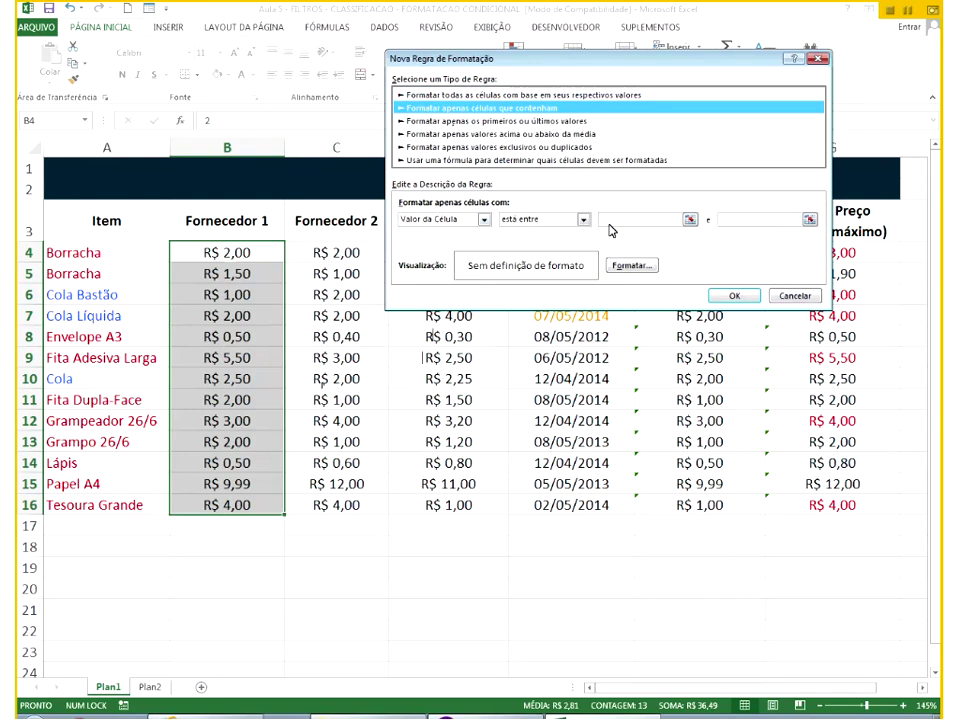
click(582, 219)
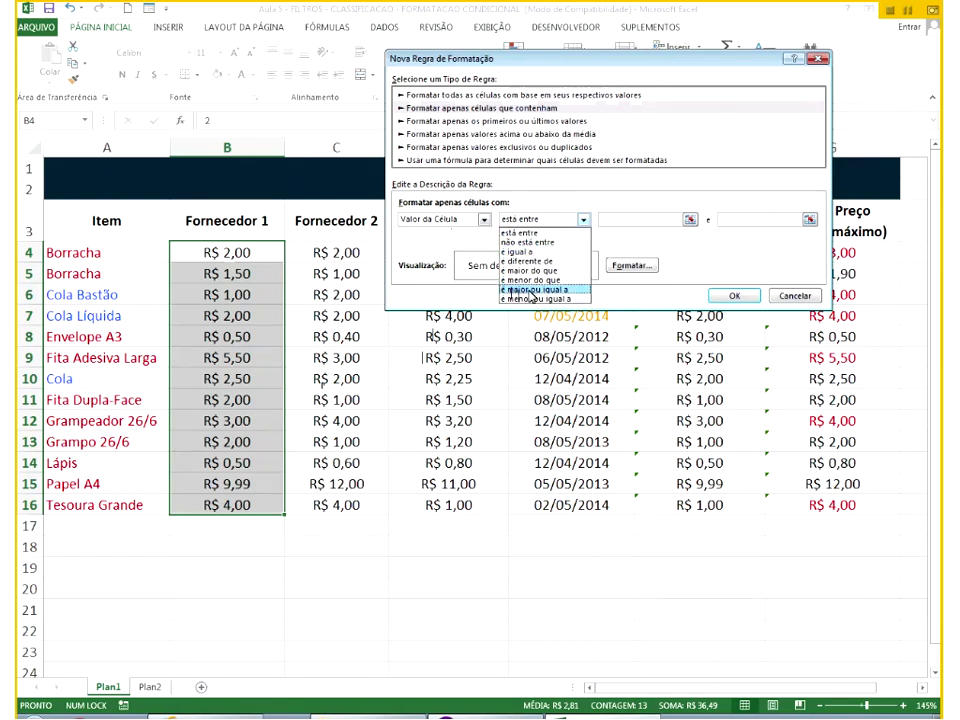
click(545, 289)
click(638, 219)
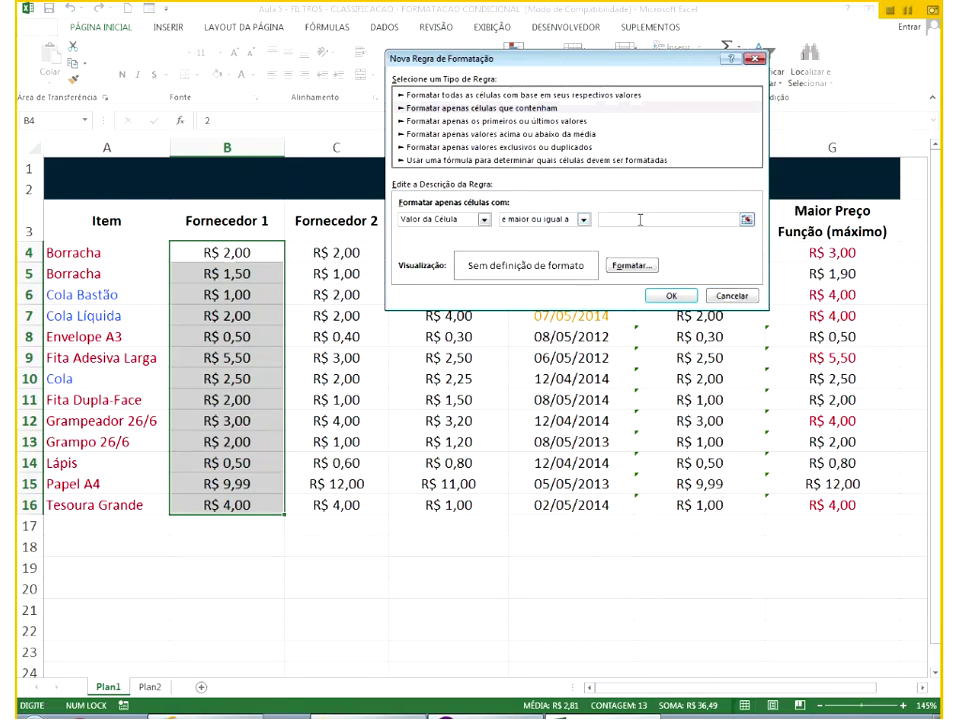
text(5)
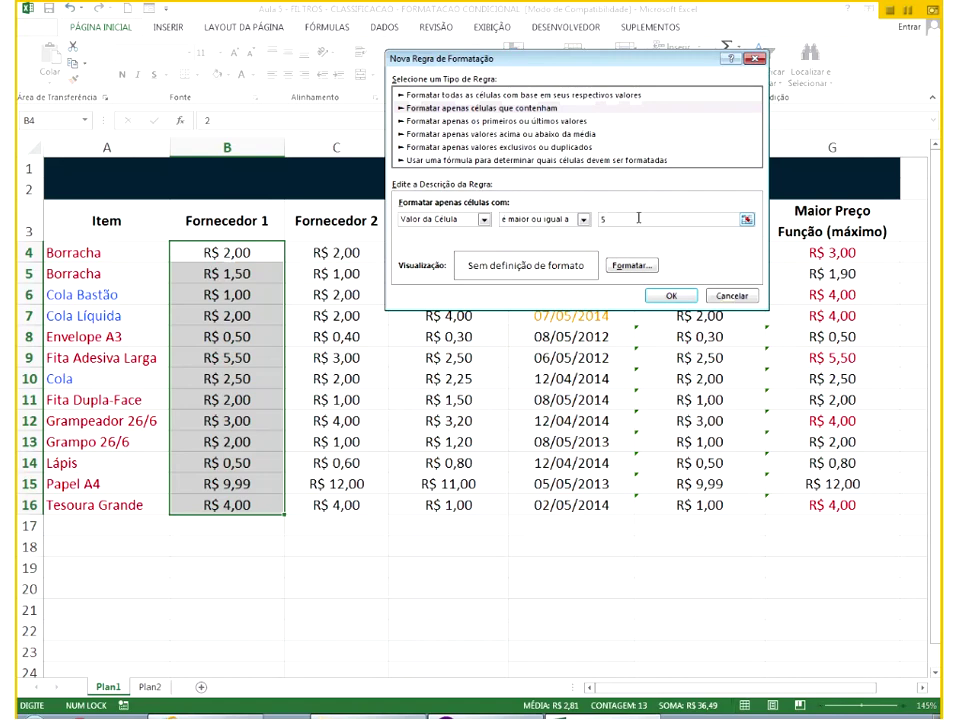
Give the Fornecedor 1 rule a dark blue fill and a white font colour.
click(630, 266)
click(375, 32)
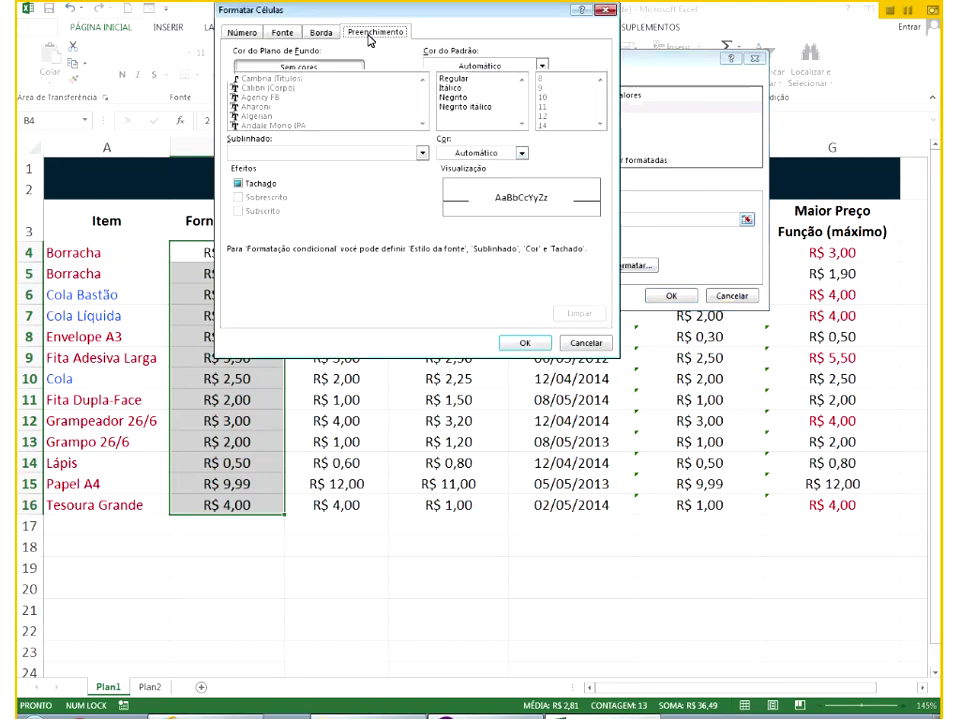
click(305, 117)
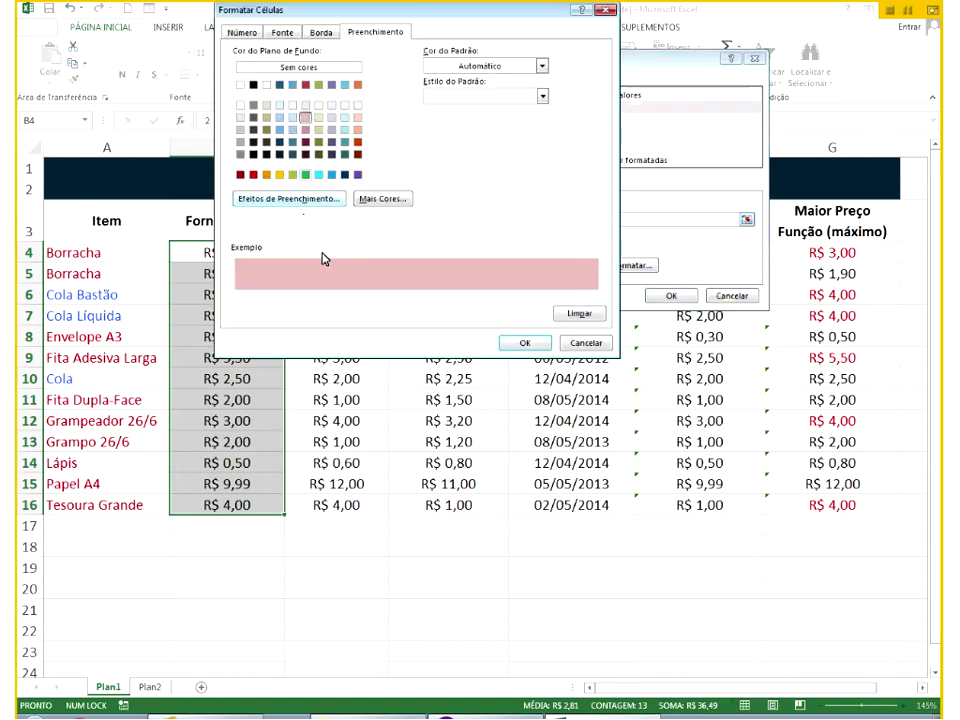
click(305, 130)
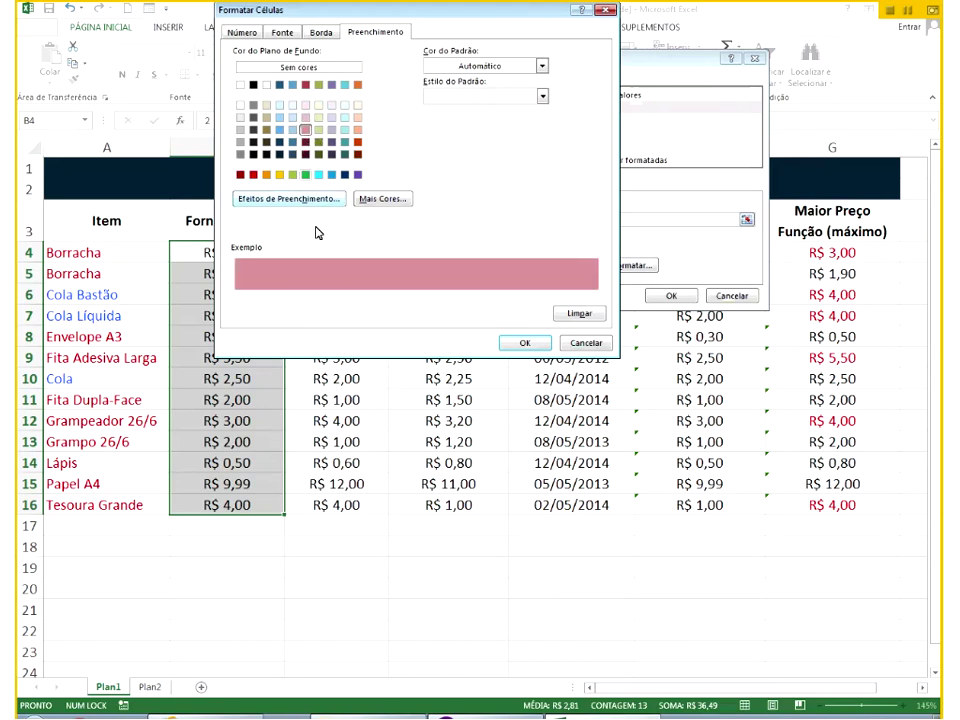
click(293, 155)
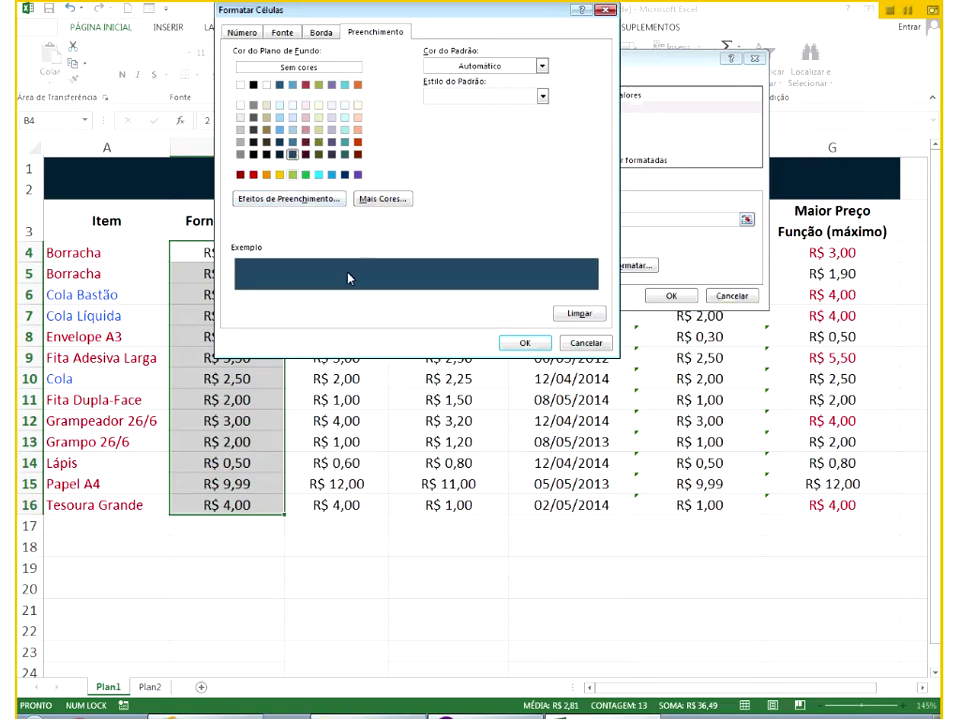
click(320, 33)
click(284, 33)
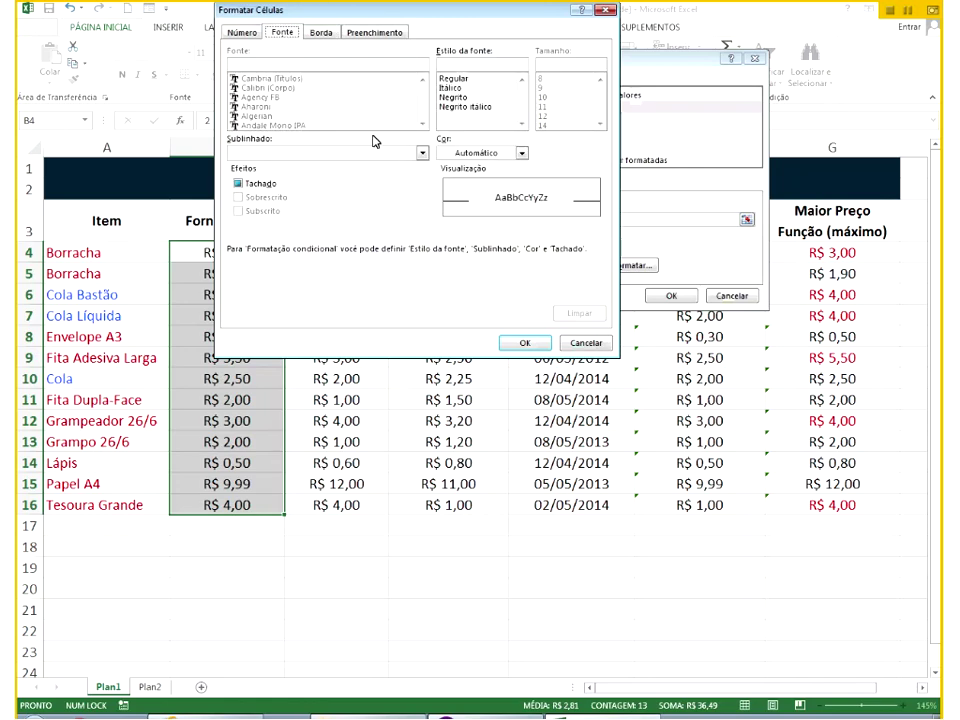
click(490, 152)
click(444, 207)
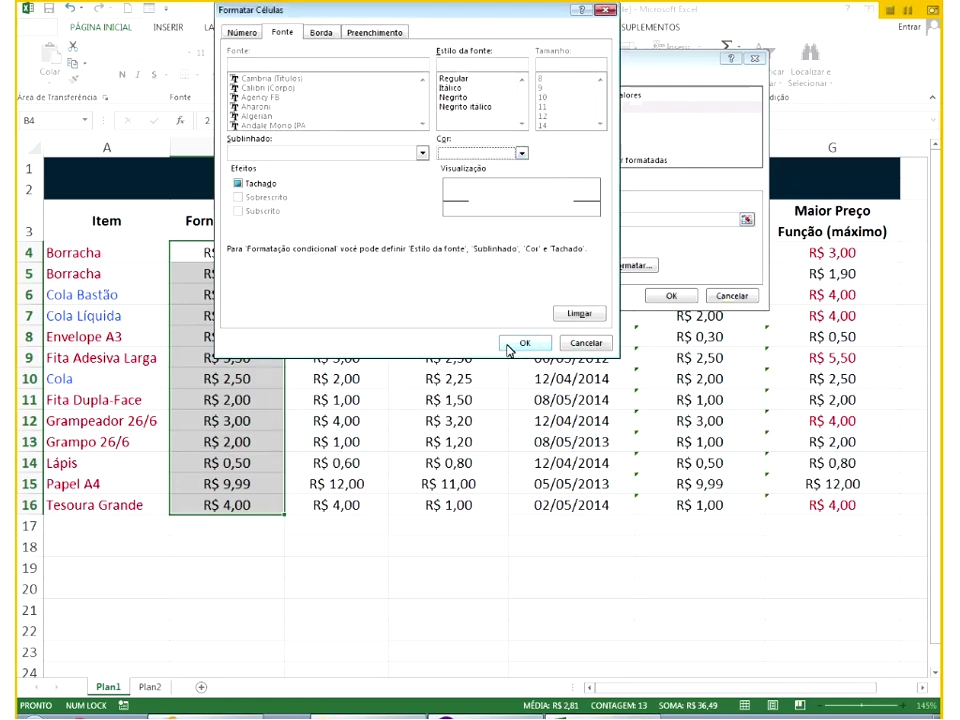
click(520, 344)
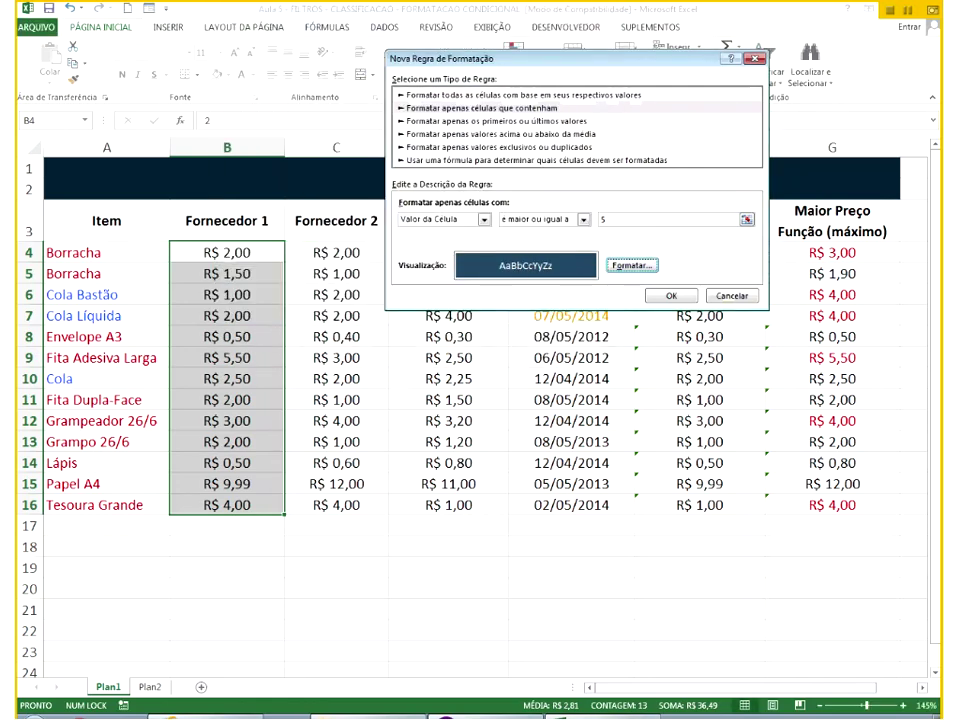
Add the Negrito font style to the rule's format and apply the rule to B4:B16.
click(631, 265)
click(458, 97)
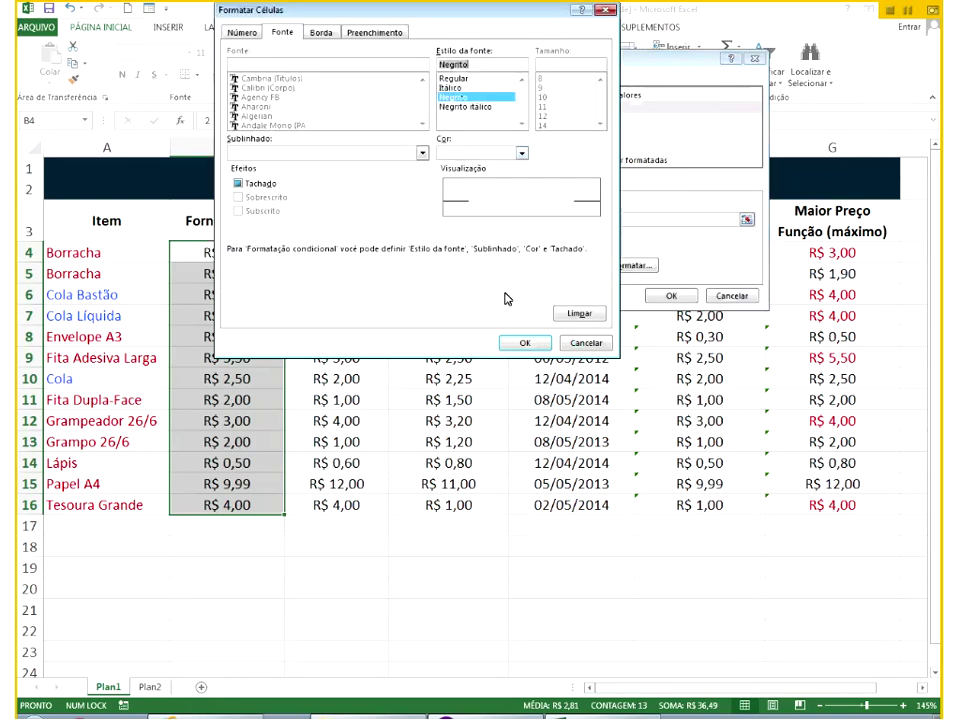
click(524, 343)
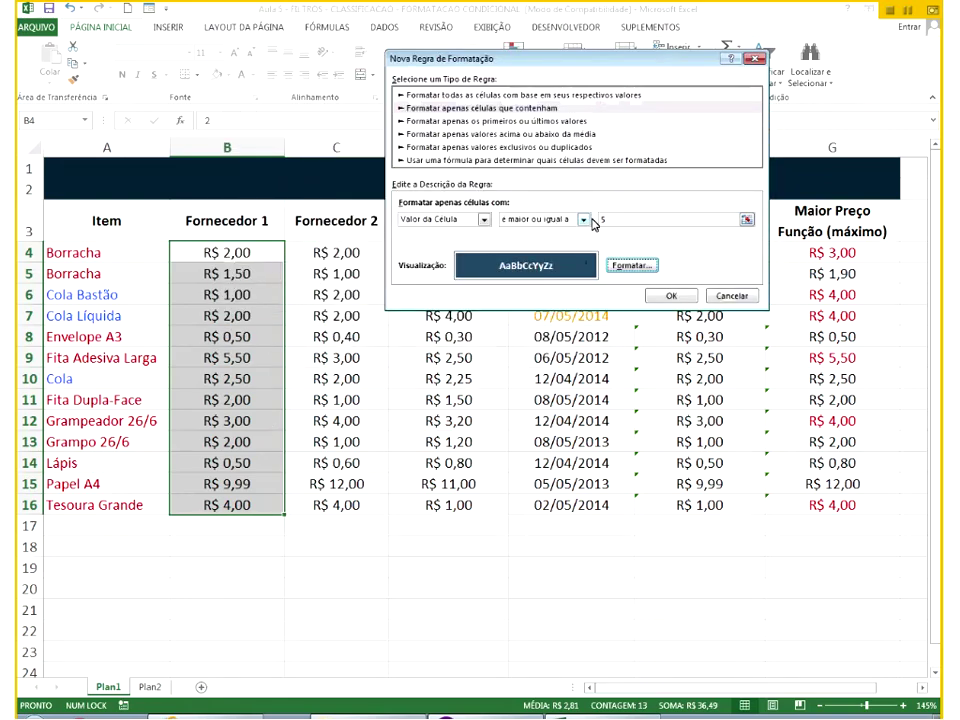
key(Return)
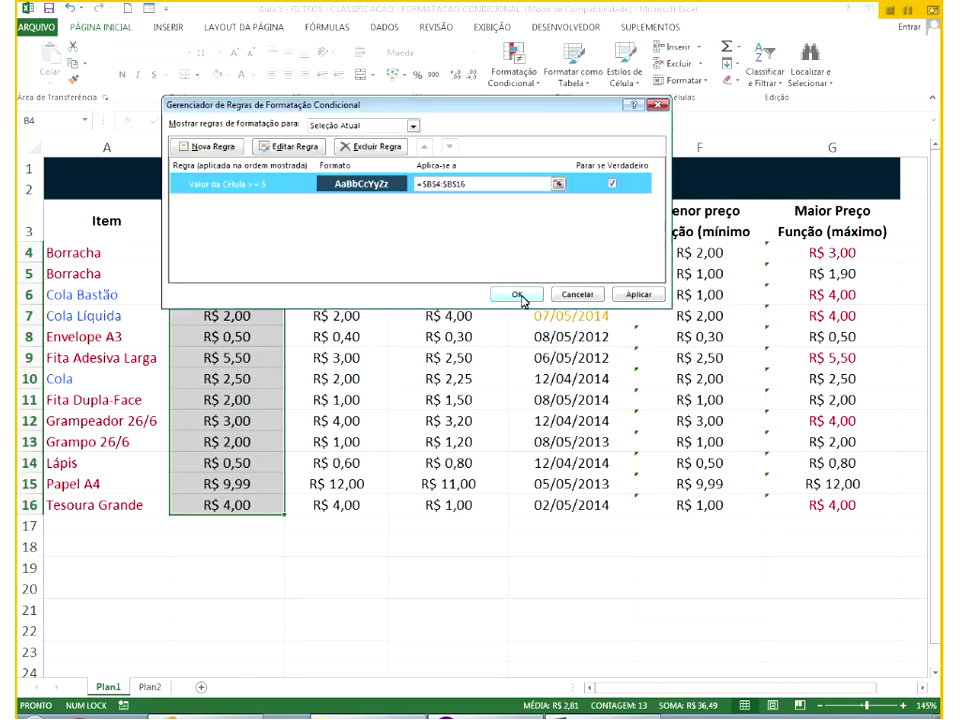
click(519, 296)
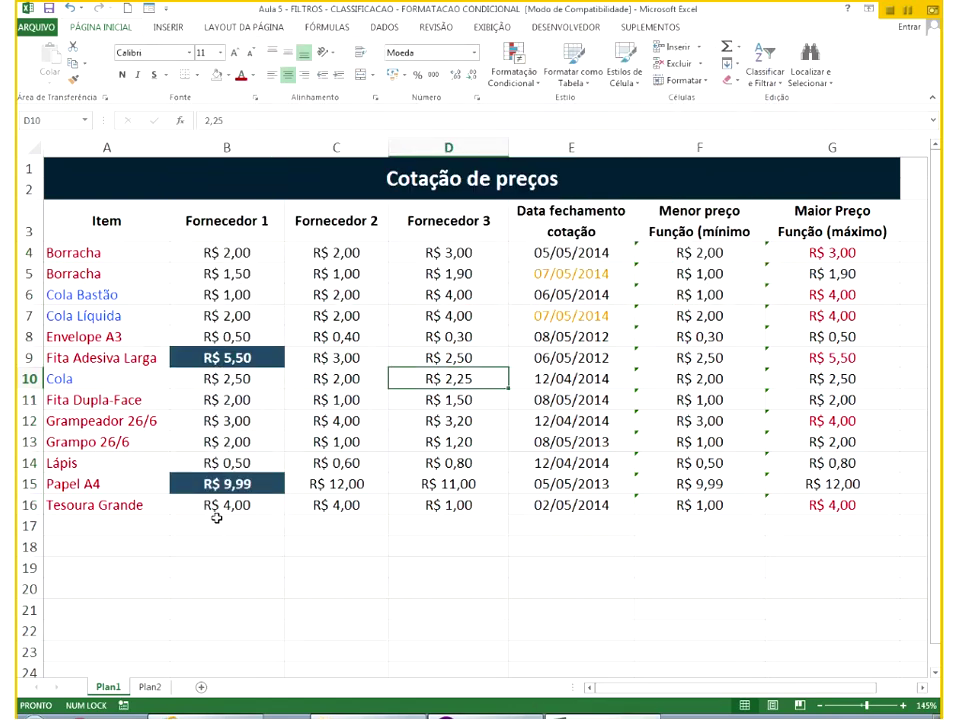
Set the Fornecedor 1 price of the second Borracha item in B5 to 5,01.
click(255, 273)
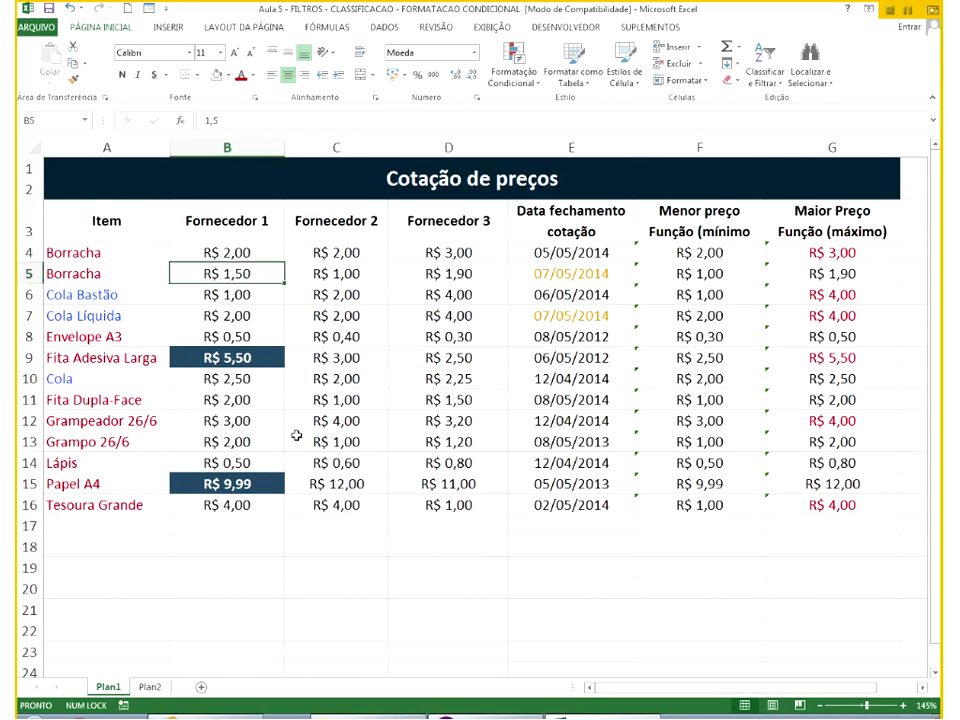
text(5,01)
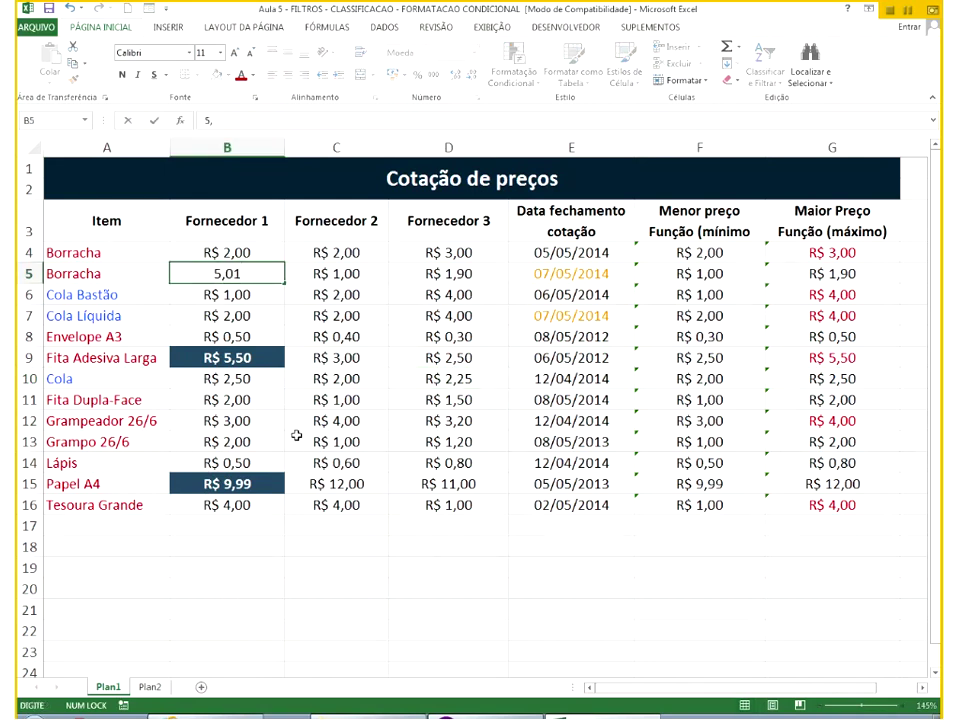
key(Return)
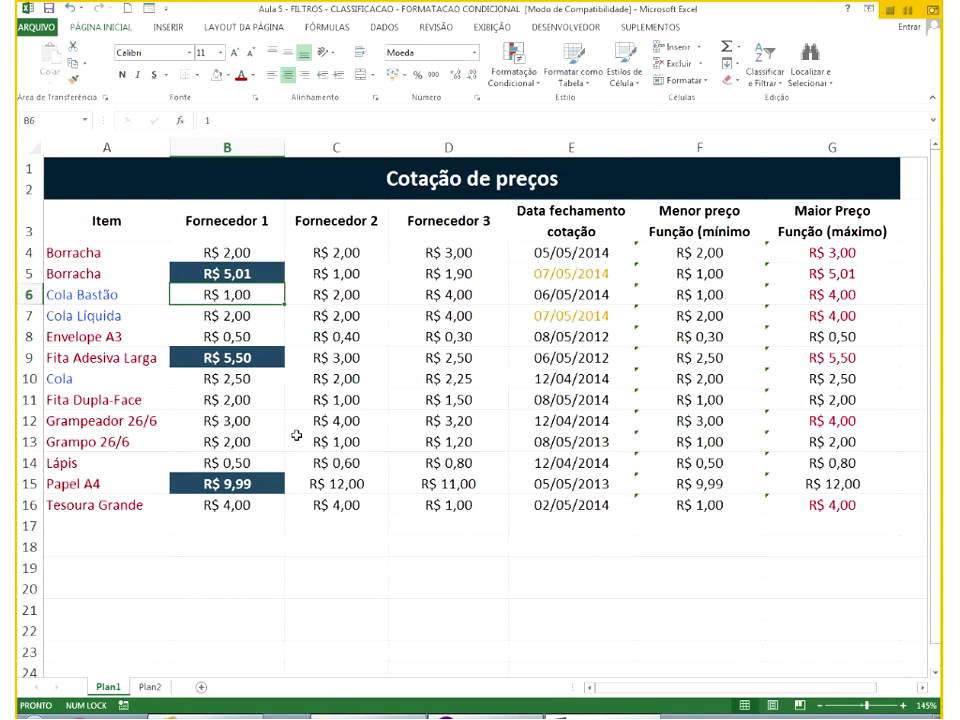
Set the Fornecedor 1 price of Fita Dupla-Face in B11 to 4,9999 and reselect the cell.
key(Down)
key(Down)
key(Down)
key(Down)
key(Down)
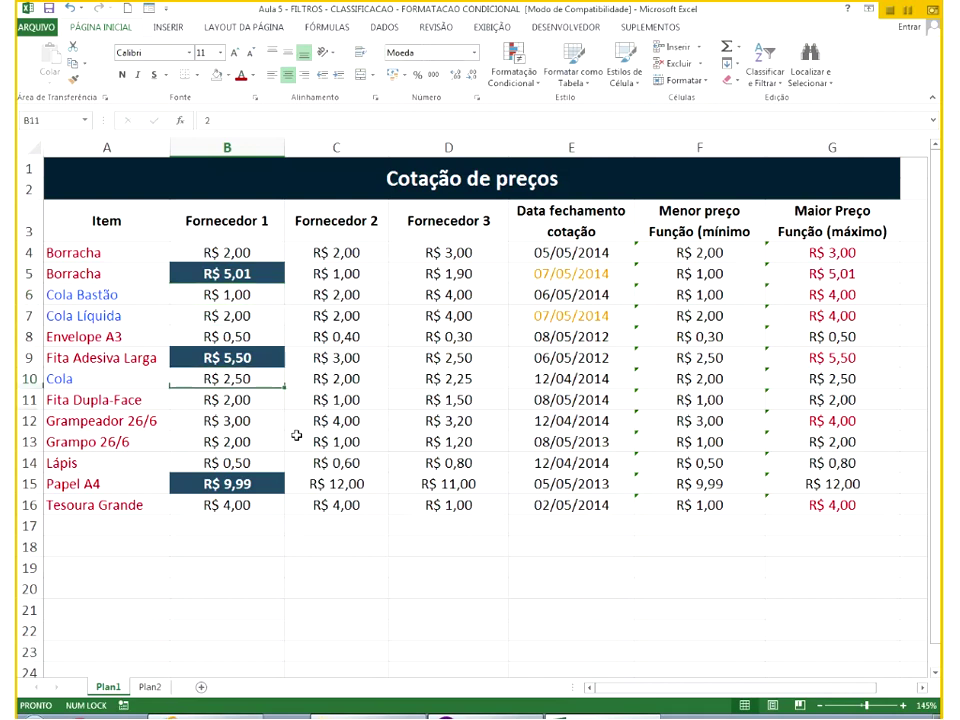
text(4,9999)
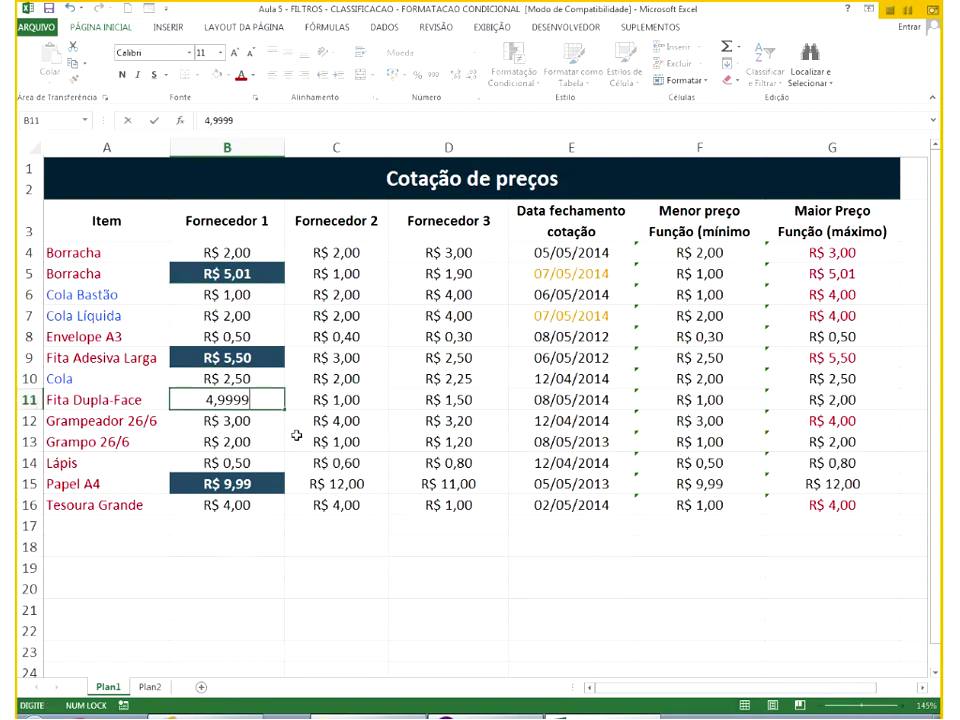
key(Return)
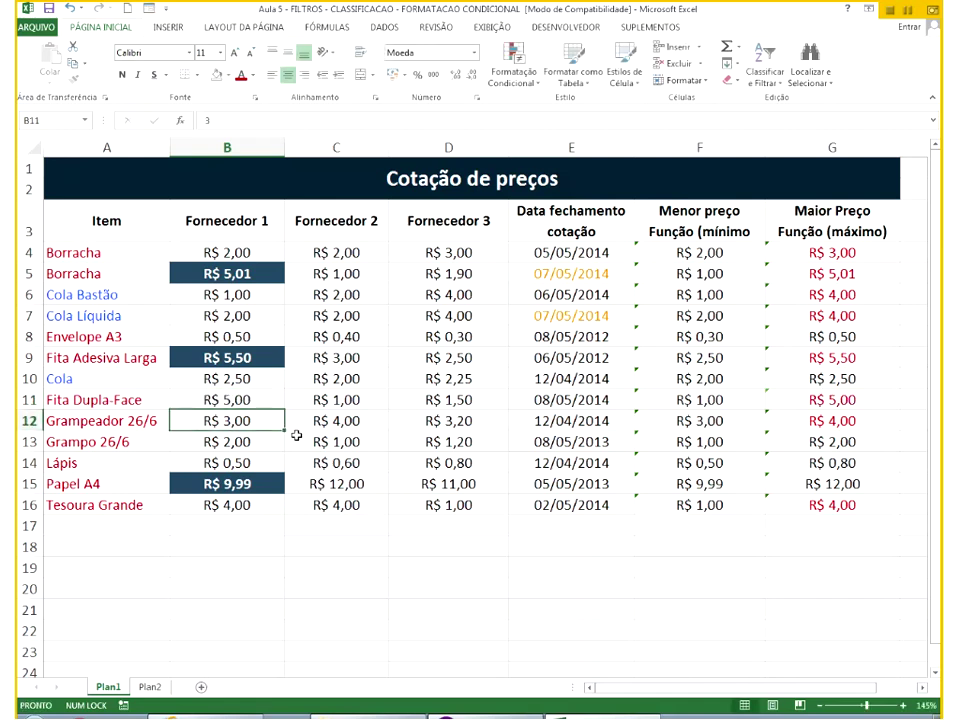
key(Up)
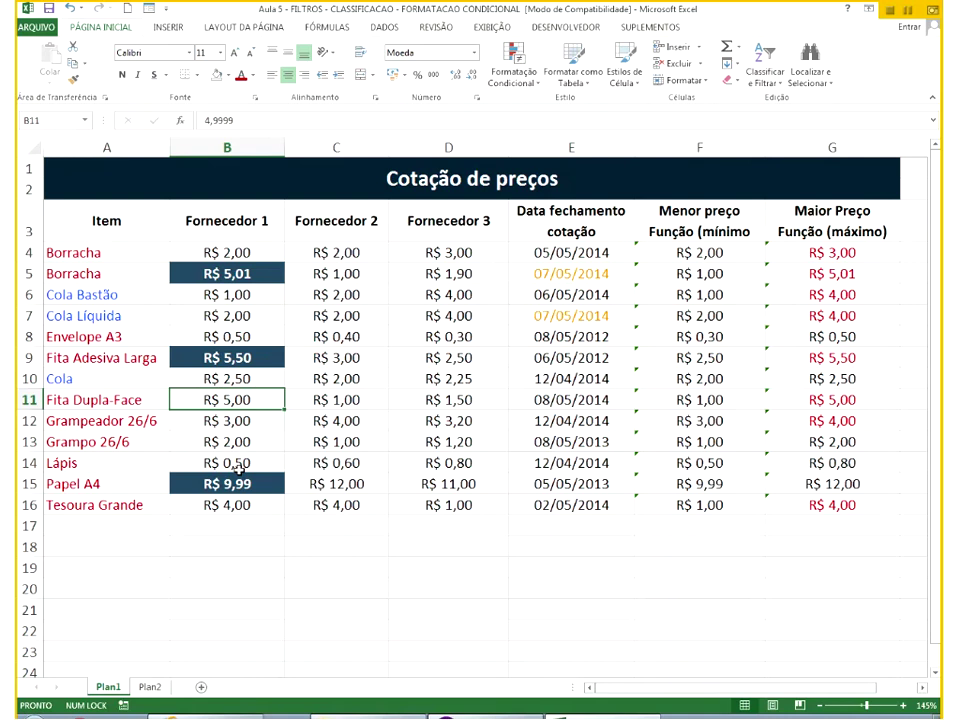
Set the Fornecedor 1 price of Papel A4 in B15 to 11 and reselect the cell.
key(Down)
key(Down)
key(Down)
key(Down)
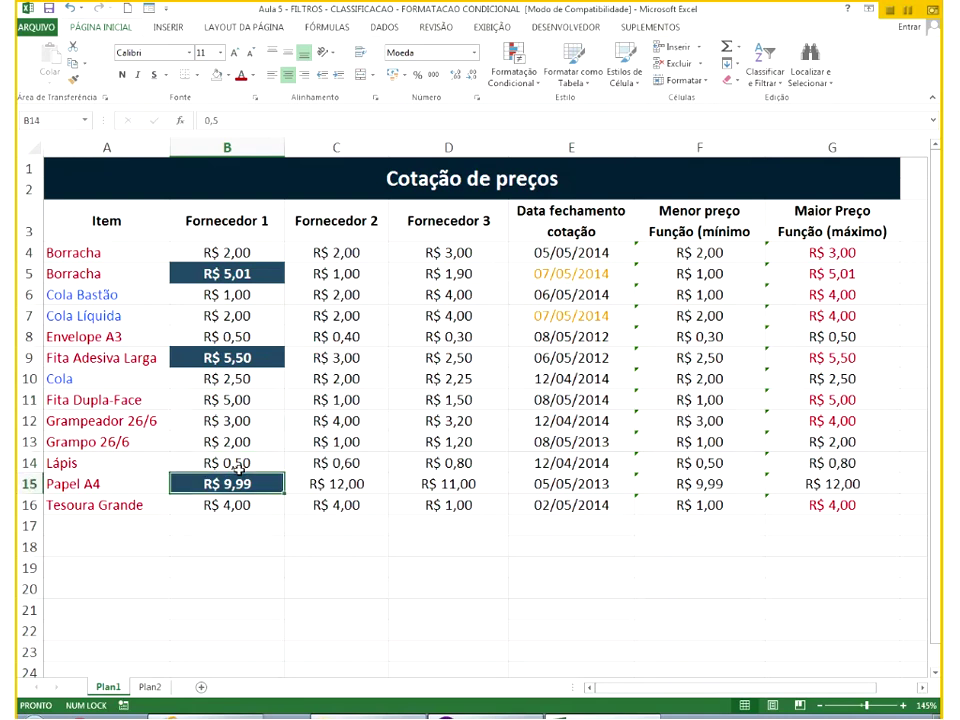
text(11)
key(Return)
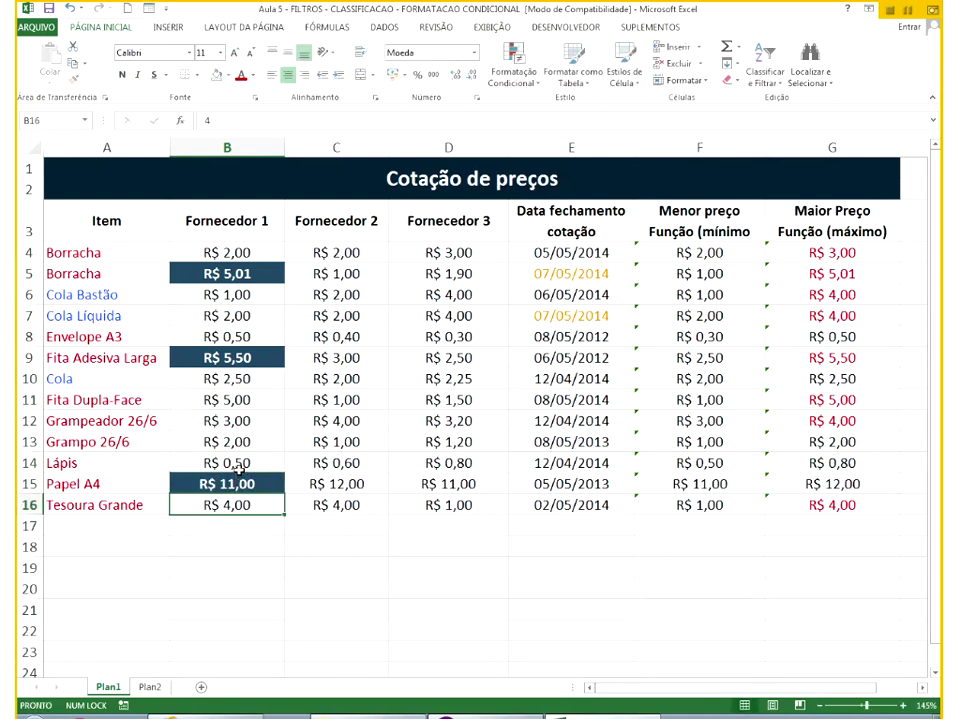
key(Up)
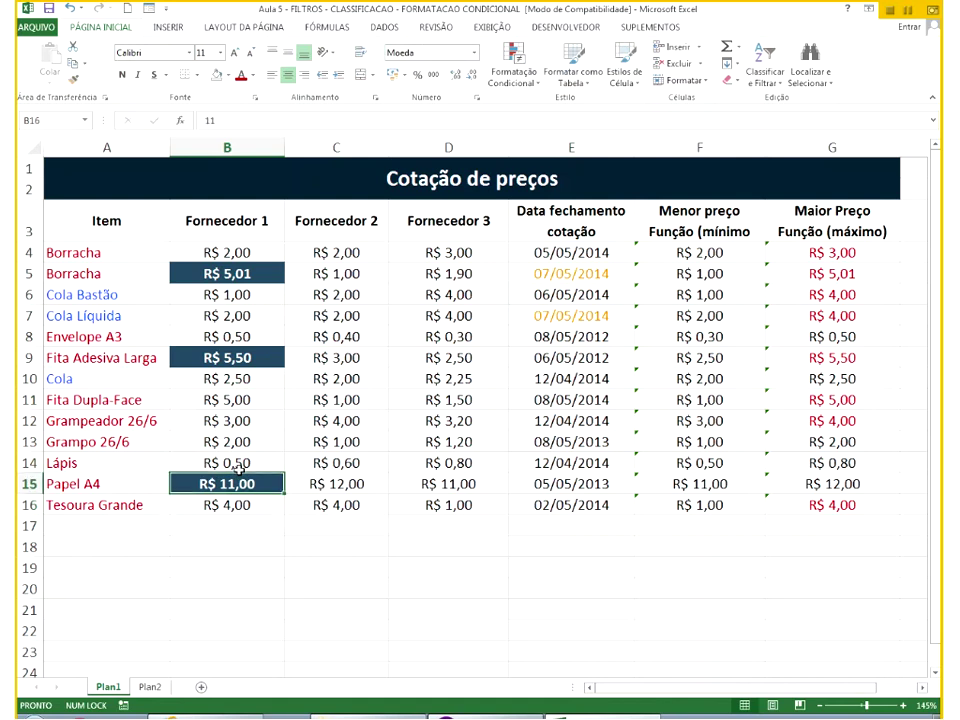
Change the Fornecedor 1 price of Papel A4 in B15 to 4,9.
text(4,9)
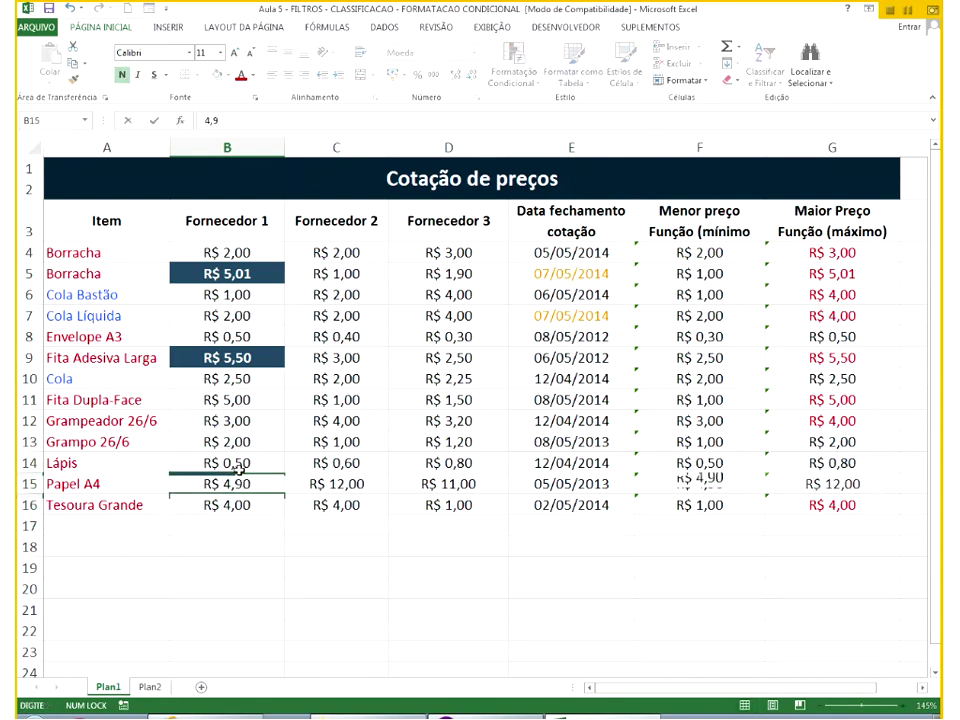
key(Return)
key(Up)
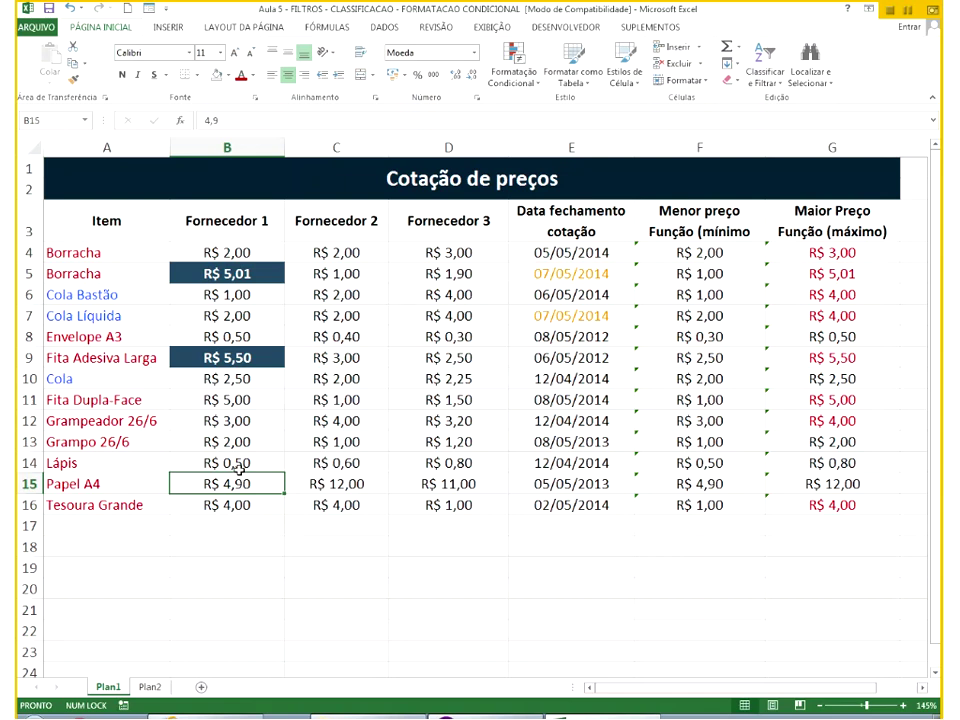
Start a second conditional formatting rule on B5 for cell values that está entre 5 and 9.
click(251, 274)
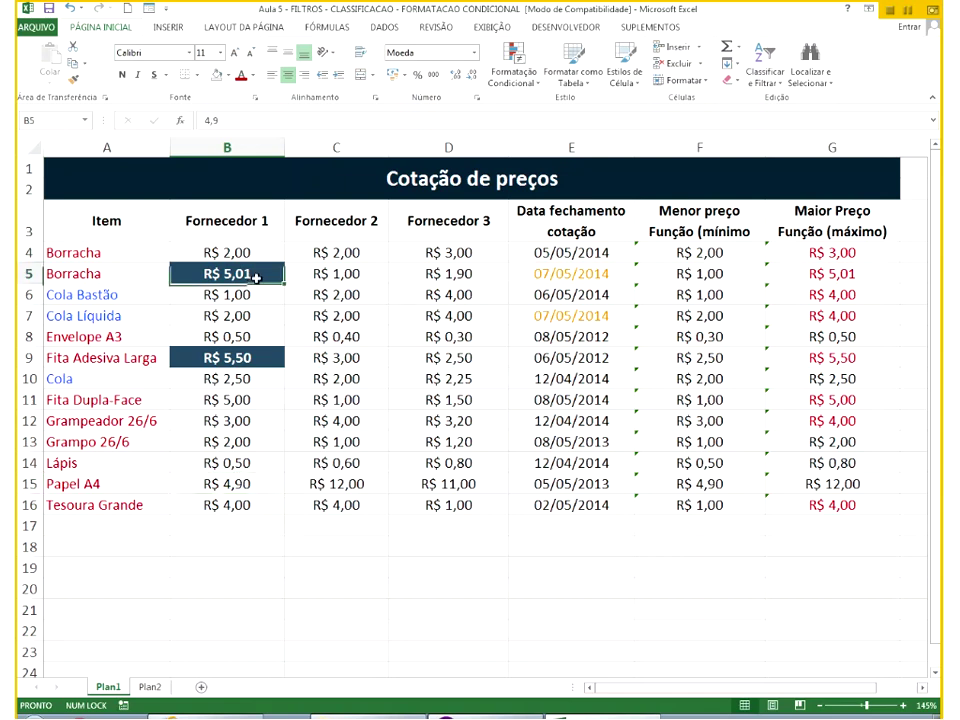
click(514, 80)
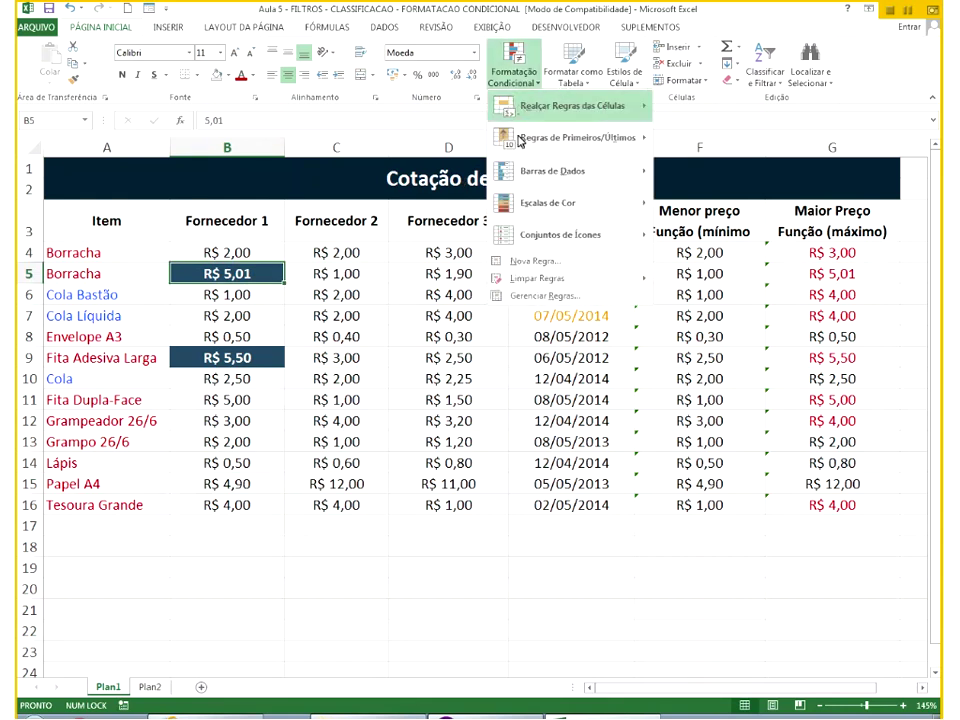
click(538, 296)
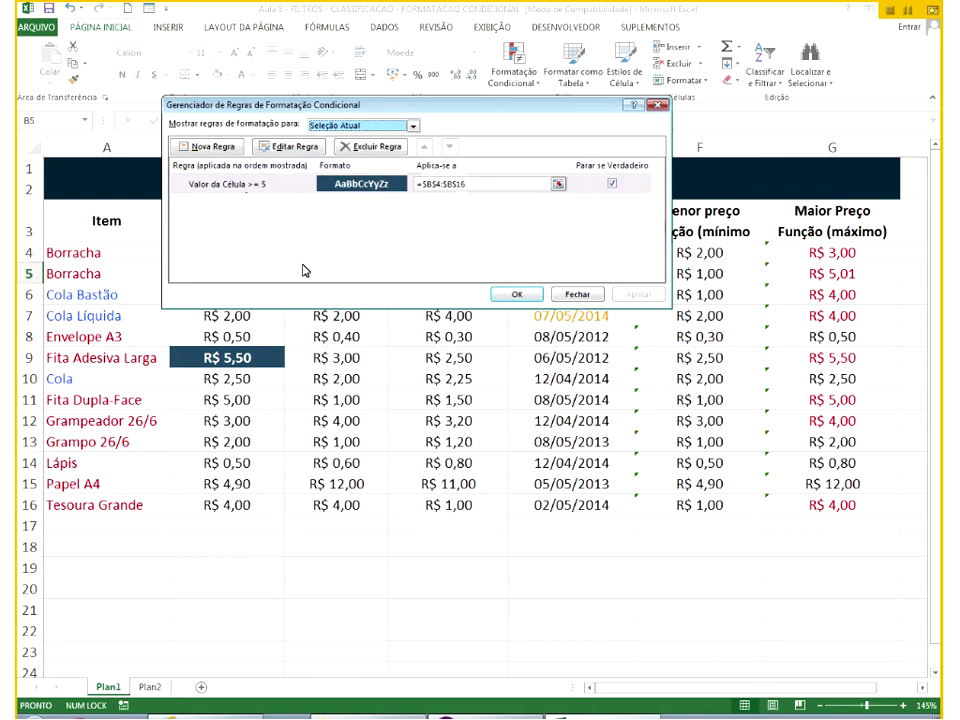
click(196, 148)
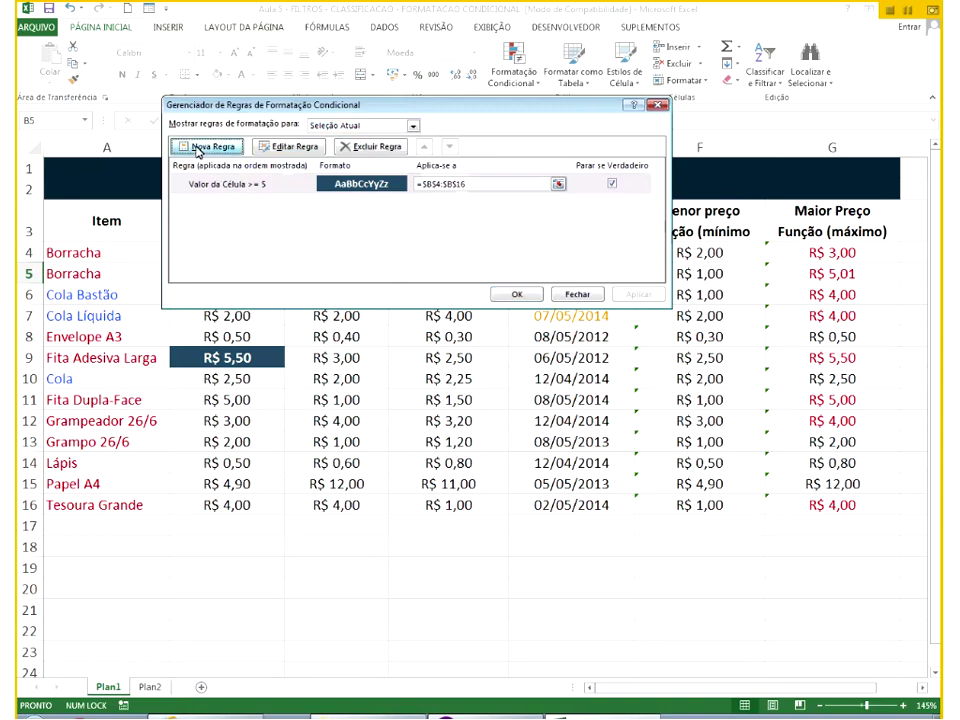
click(345, 115)
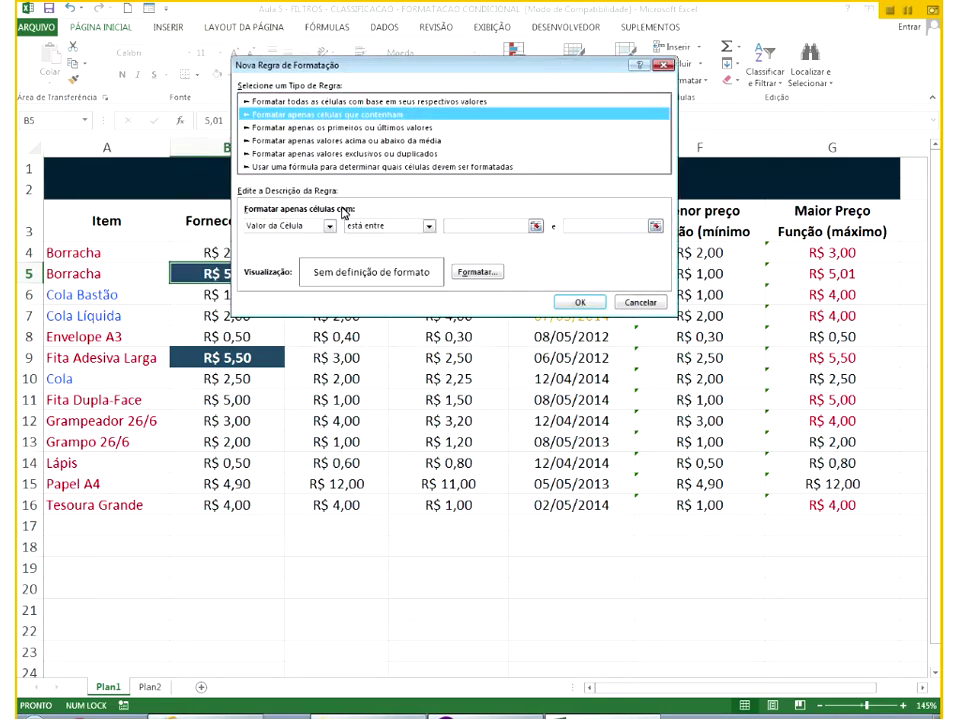
click(375, 227)
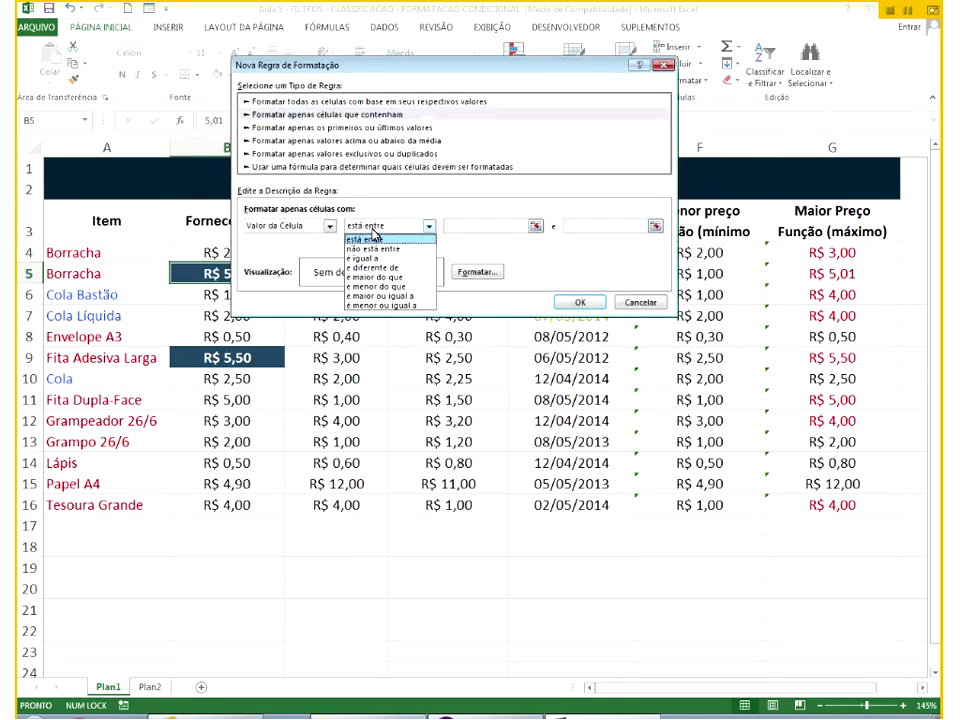
click(373, 238)
click(474, 226)
text(5)
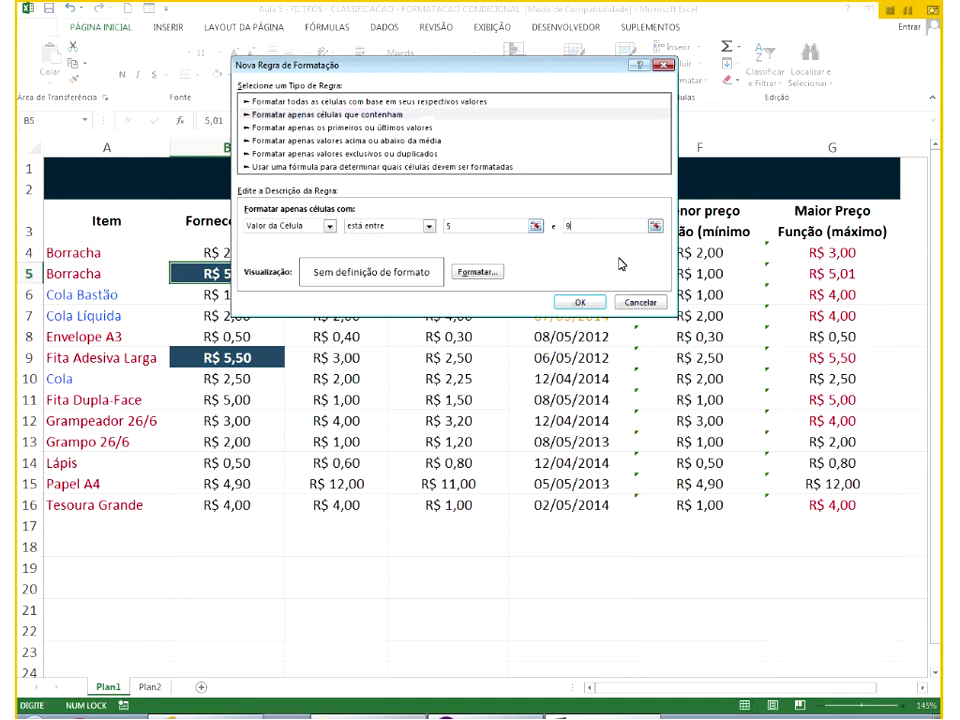
Give the between 5 and 9 rule a red font colour and add it to the rules list.
click(477, 272)
click(497, 153)
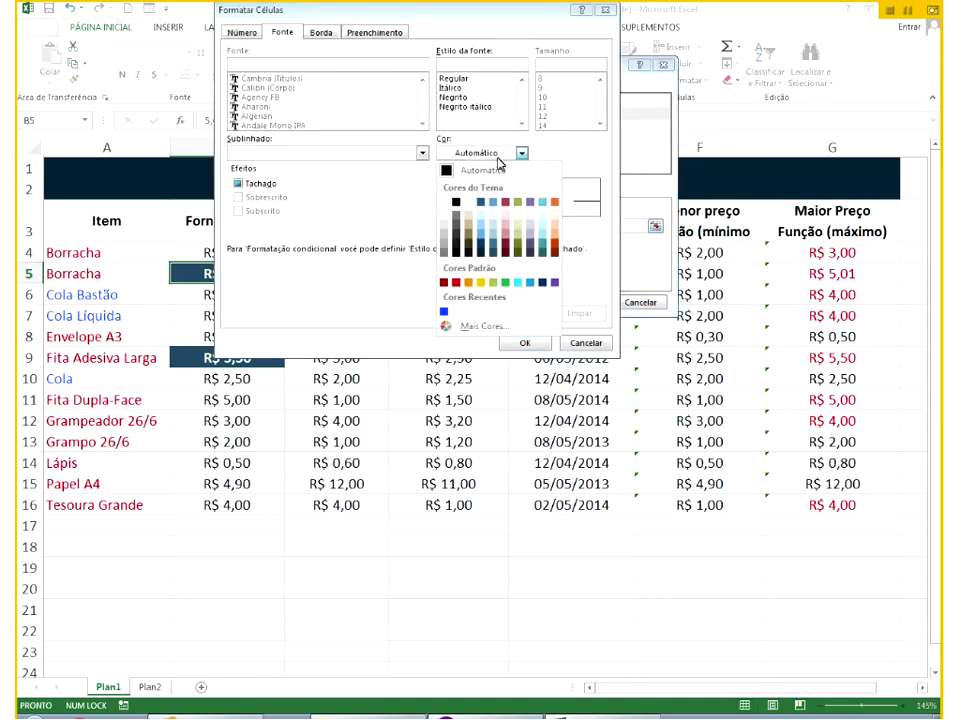
click(456, 283)
click(527, 345)
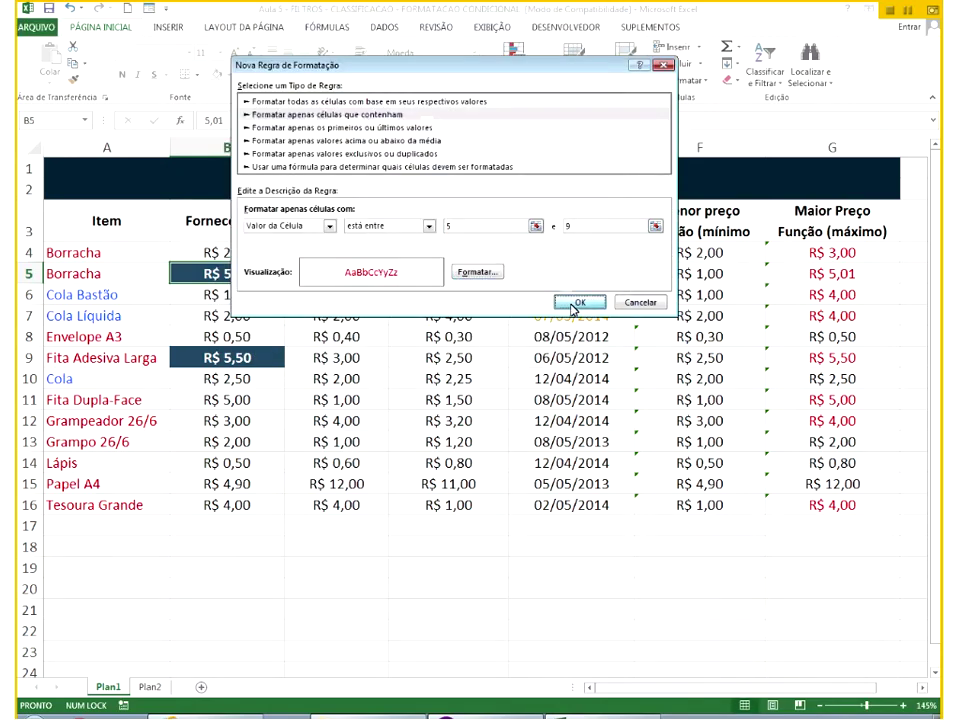
click(572, 302)
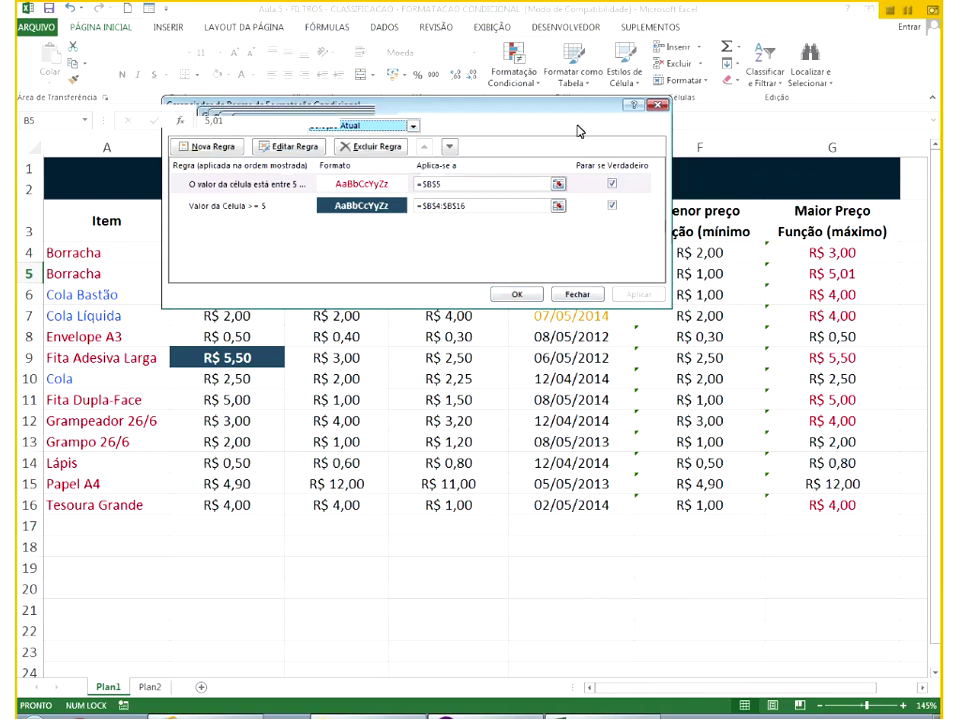
Move the between 5 and 9 rule below the >= 5 rule and apply the order.
drag(380, 106, 593, 132)
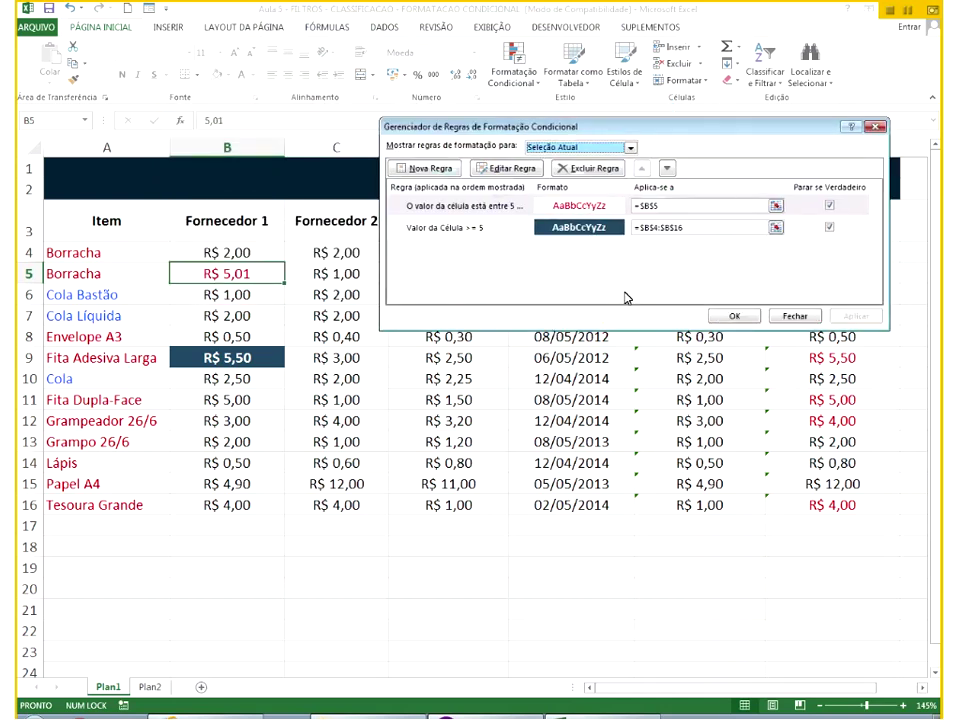
click(580, 205)
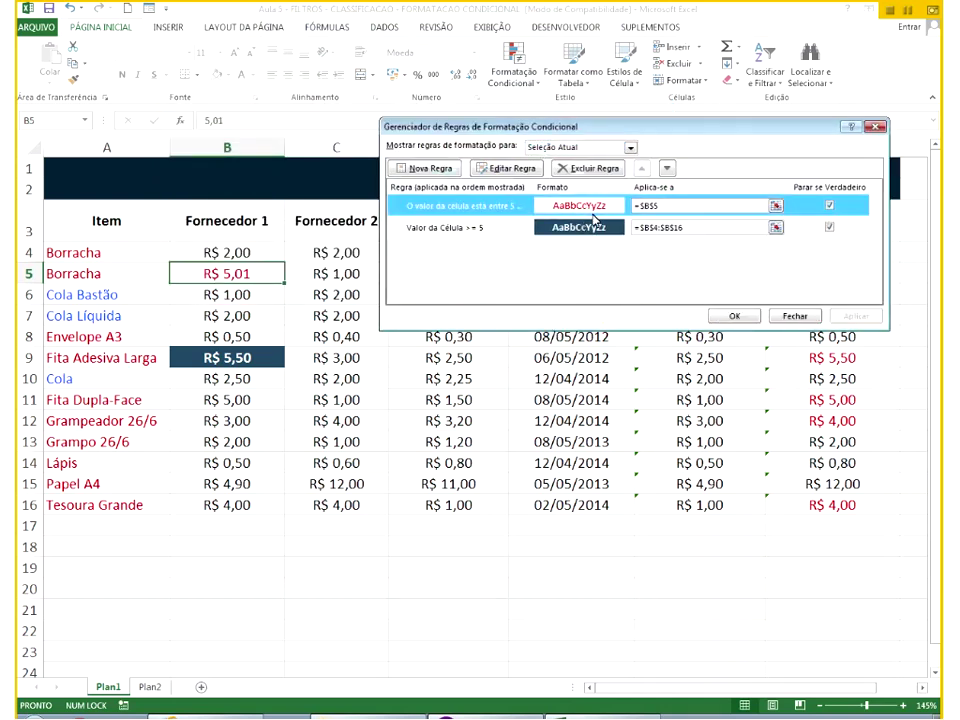
click(666, 168)
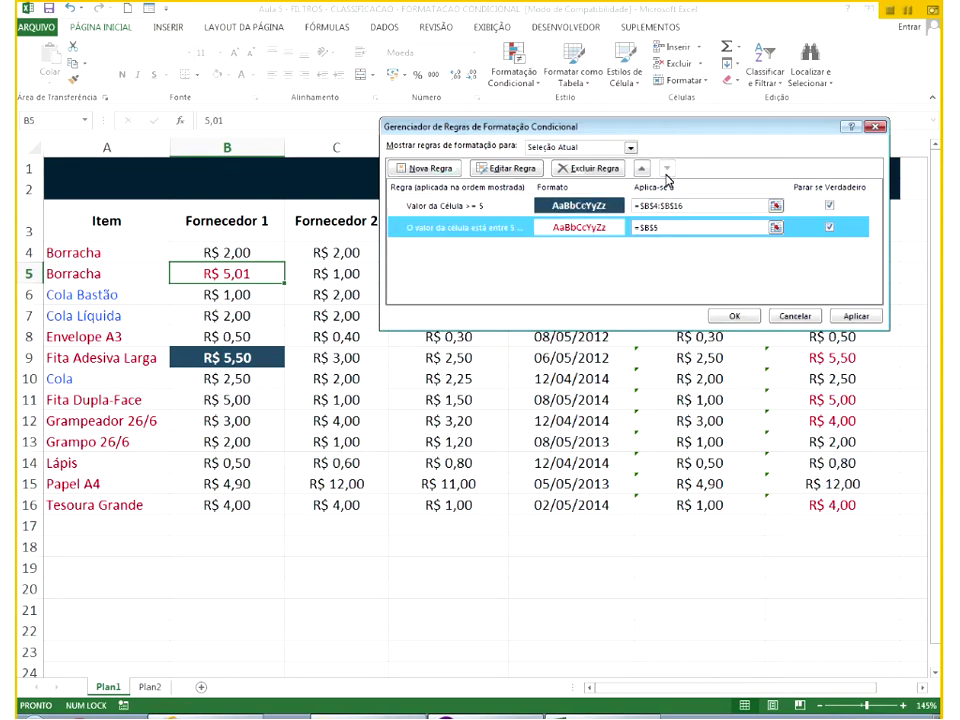
click(838, 317)
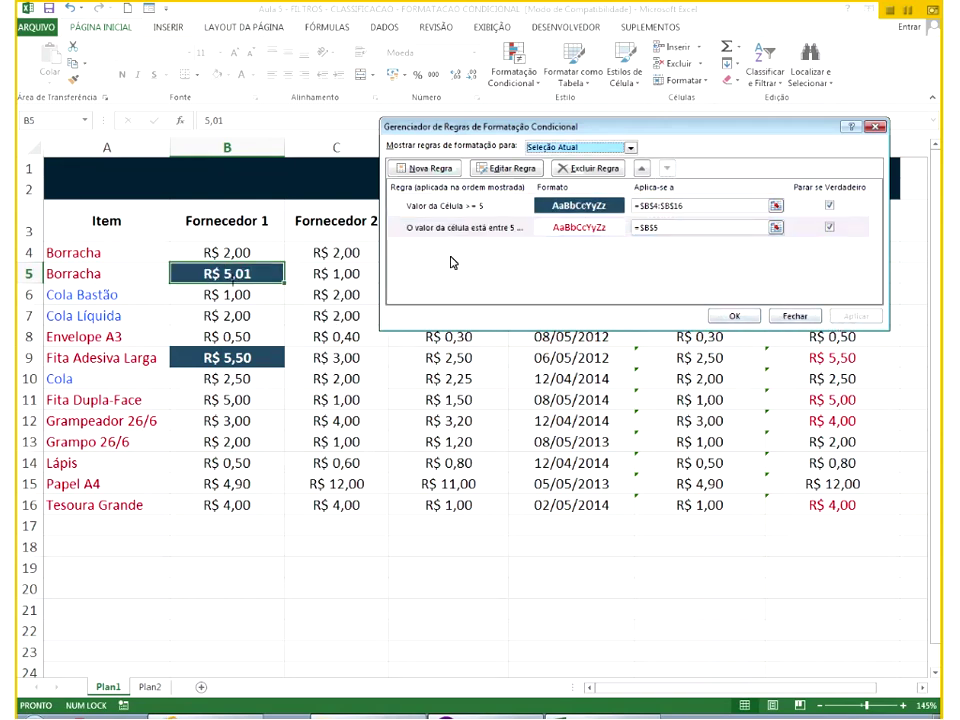
Compare the >= 5 rule with the between 5 and 9 rule, checking the latter's definition without changing it.
click(482, 210)
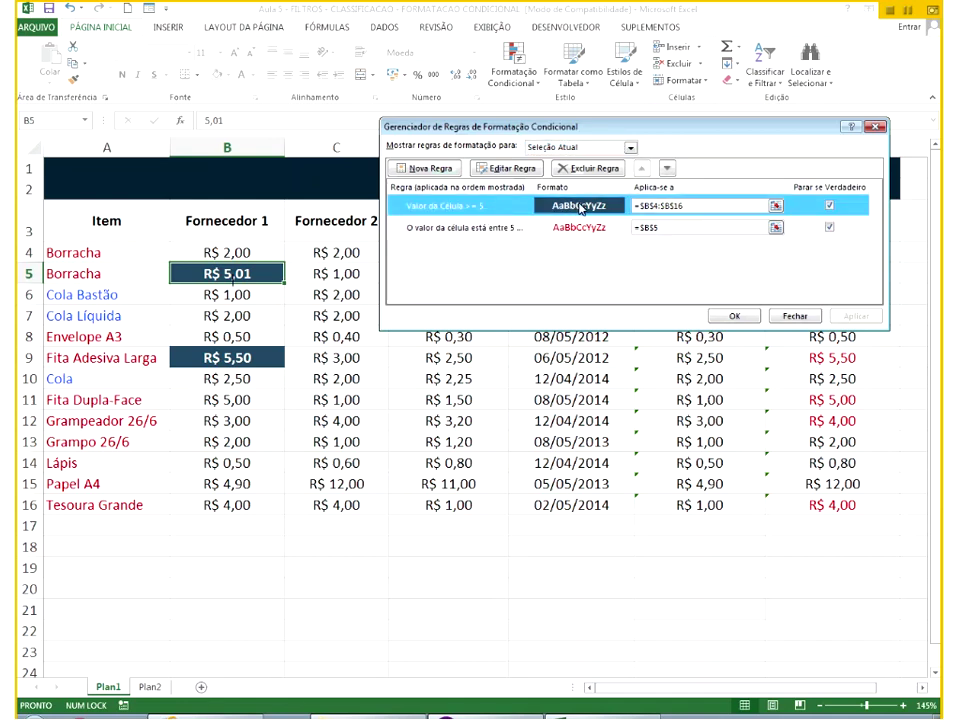
click(482, 227)
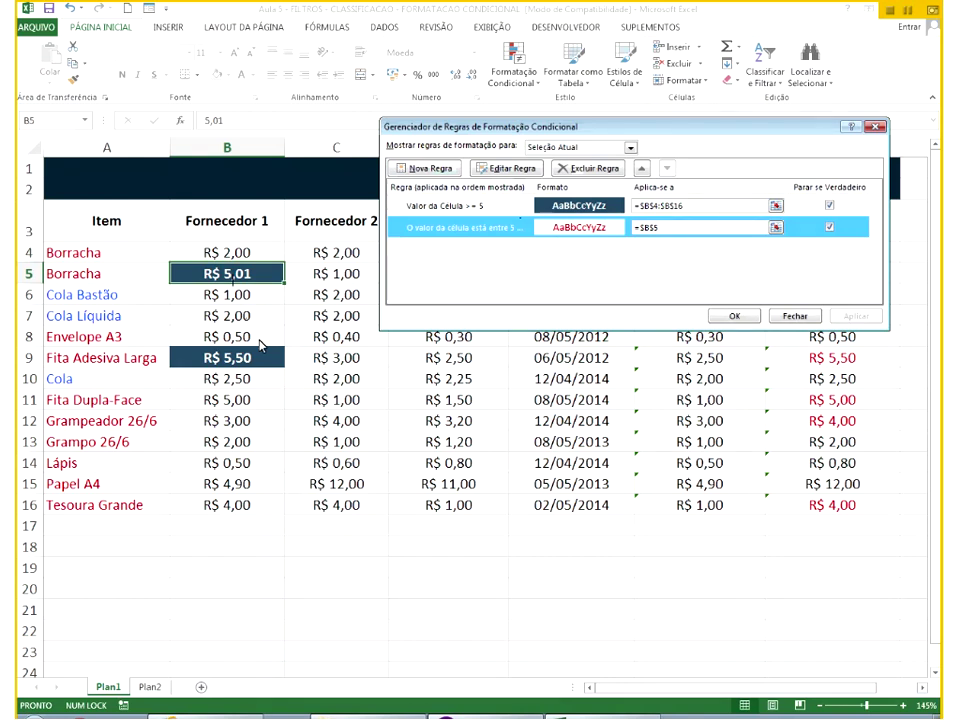
click(456, 209)
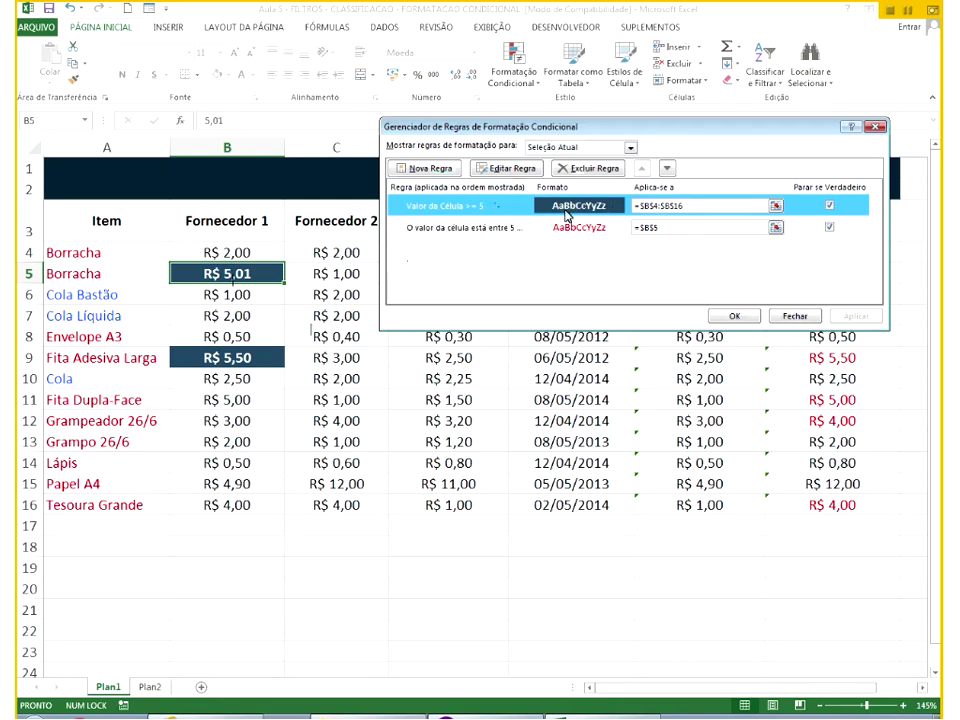
click(450, 230)
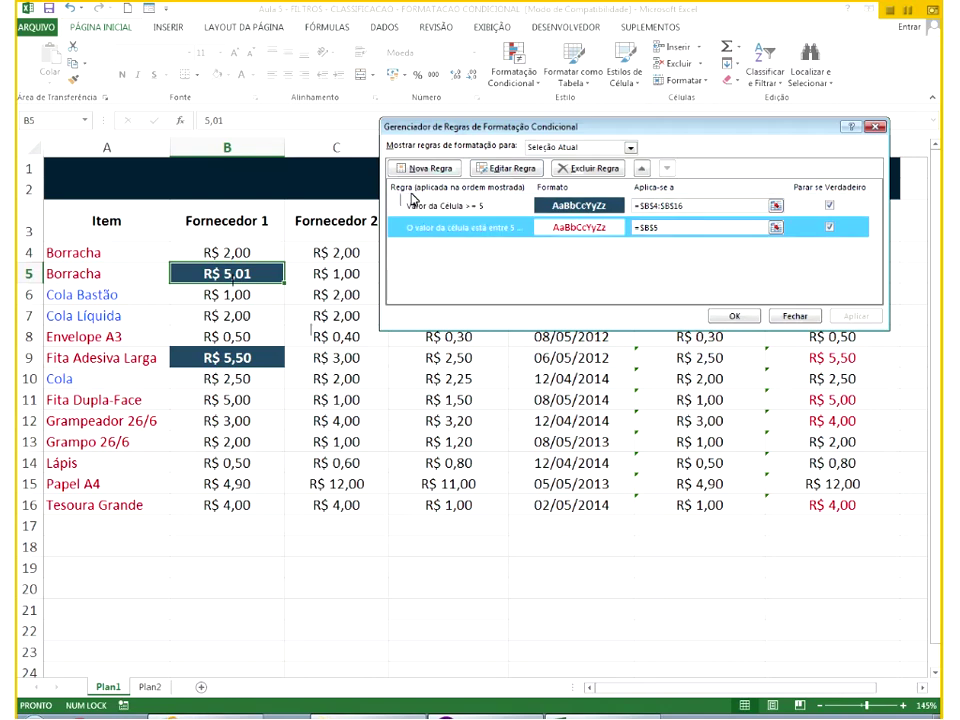
double_click(476, 232)
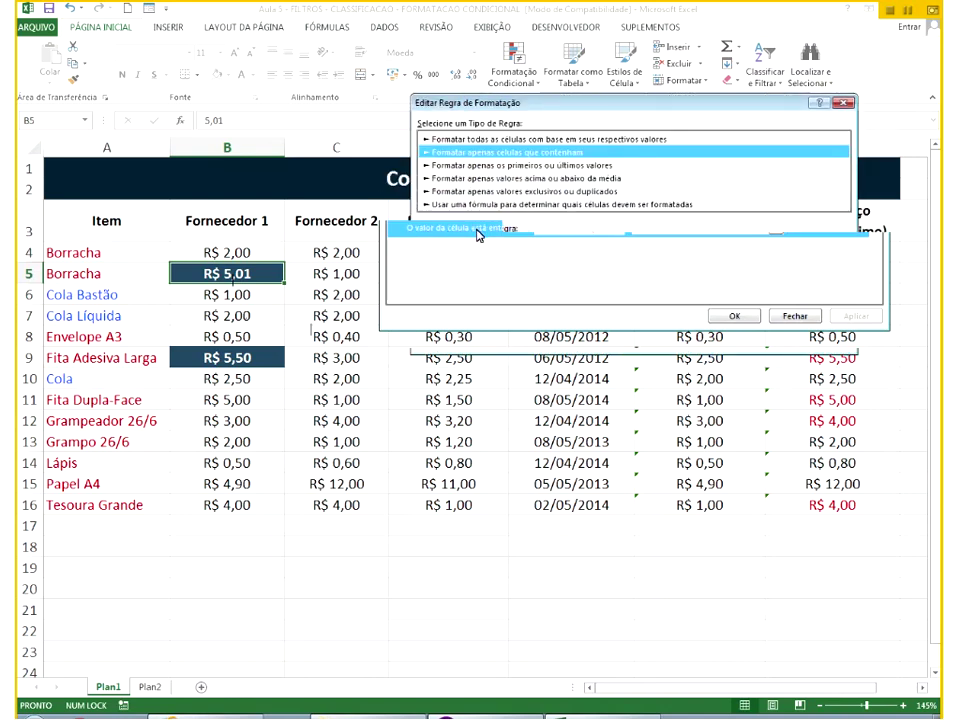
click(821, 339)
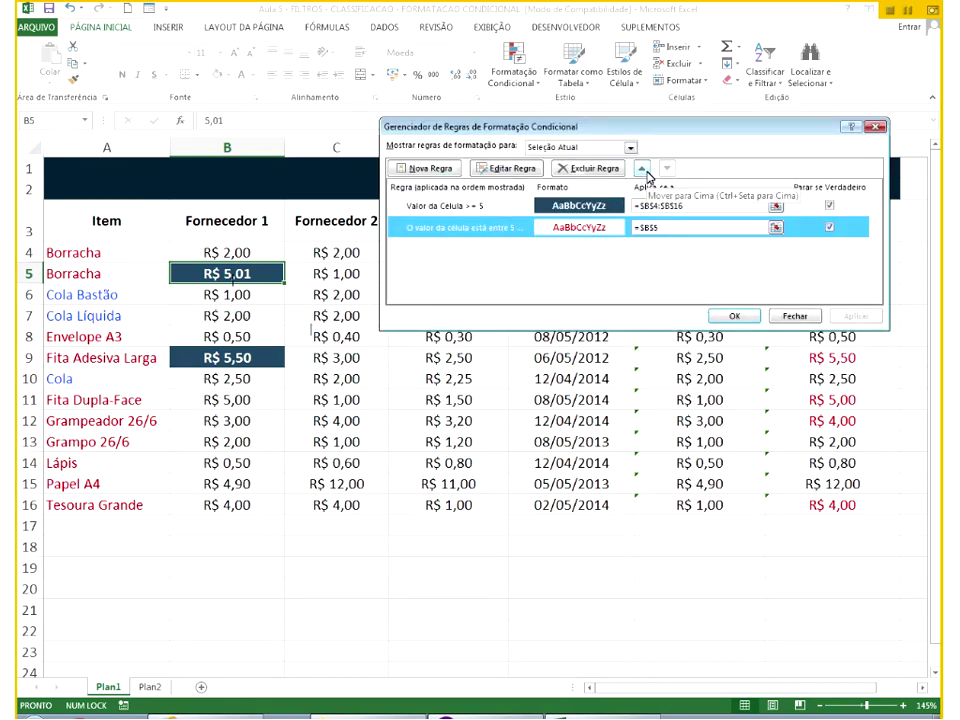
Move the between 5 and 9 rule back above the >= 5 rule and apply the order.
click(642, 170)
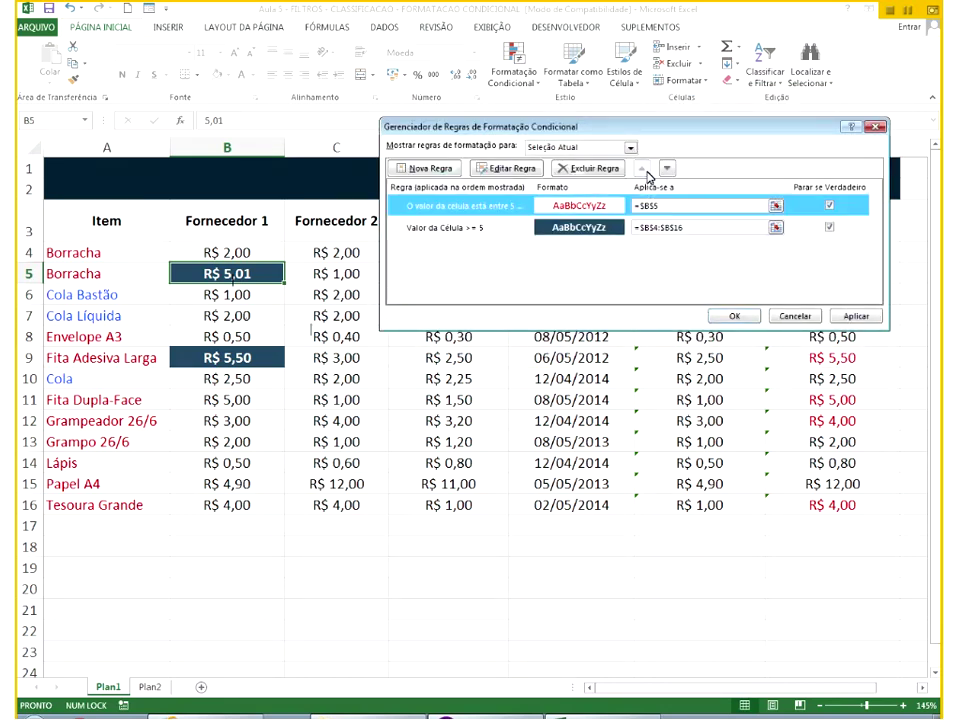
click(850, 318)
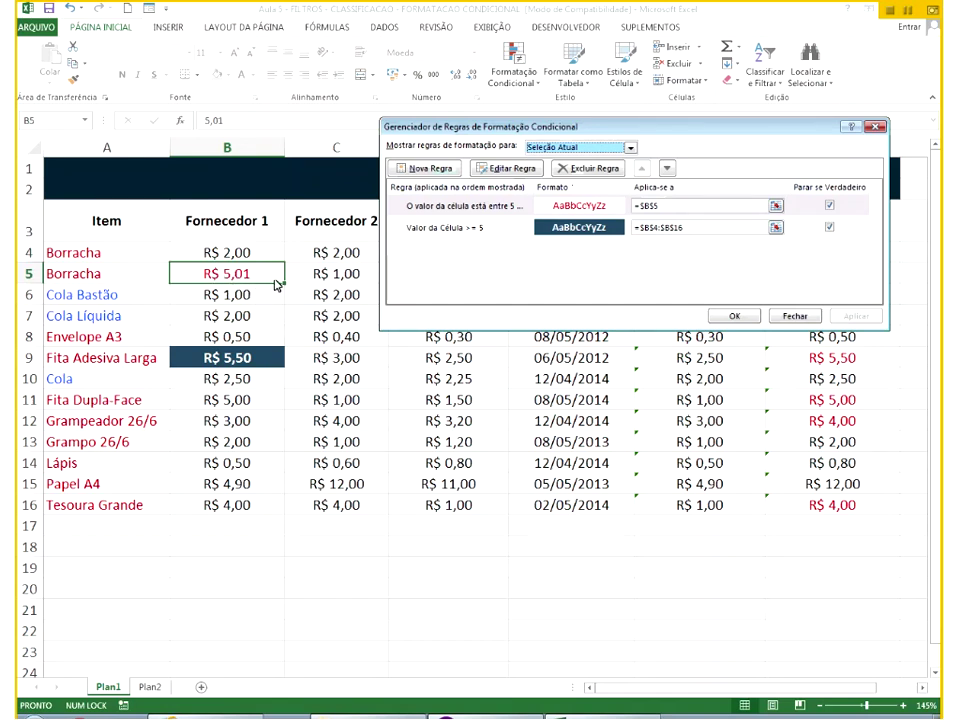
click(384, 279)
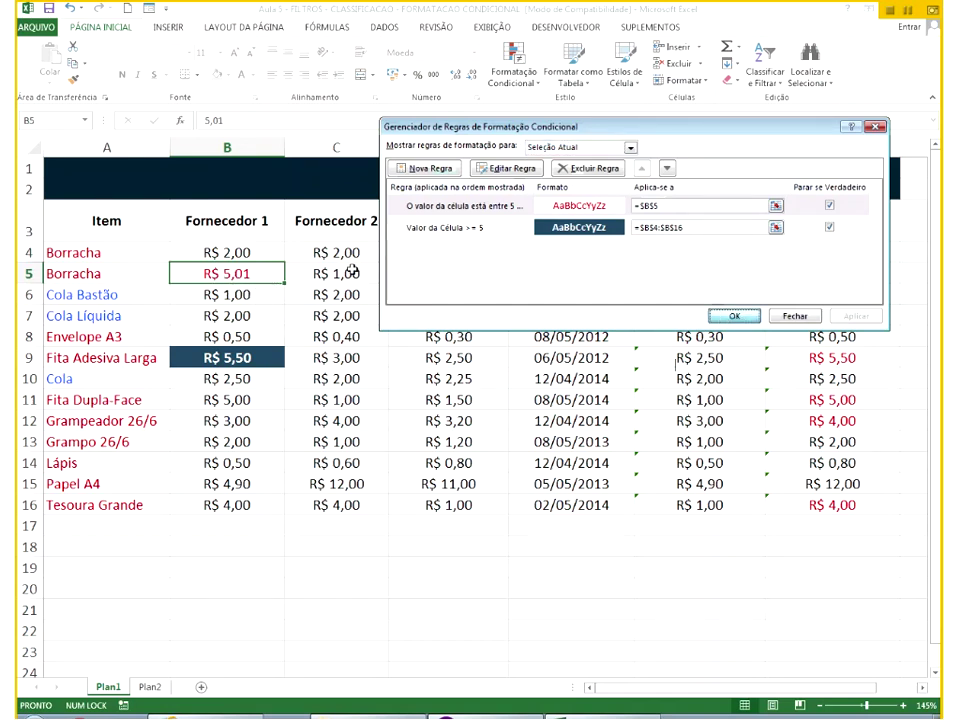
Open the conditional formatting rules manager for the Fornecedor 1 column, cells B3:B16.
key(Return)
drag(226, 441, 243, 505)
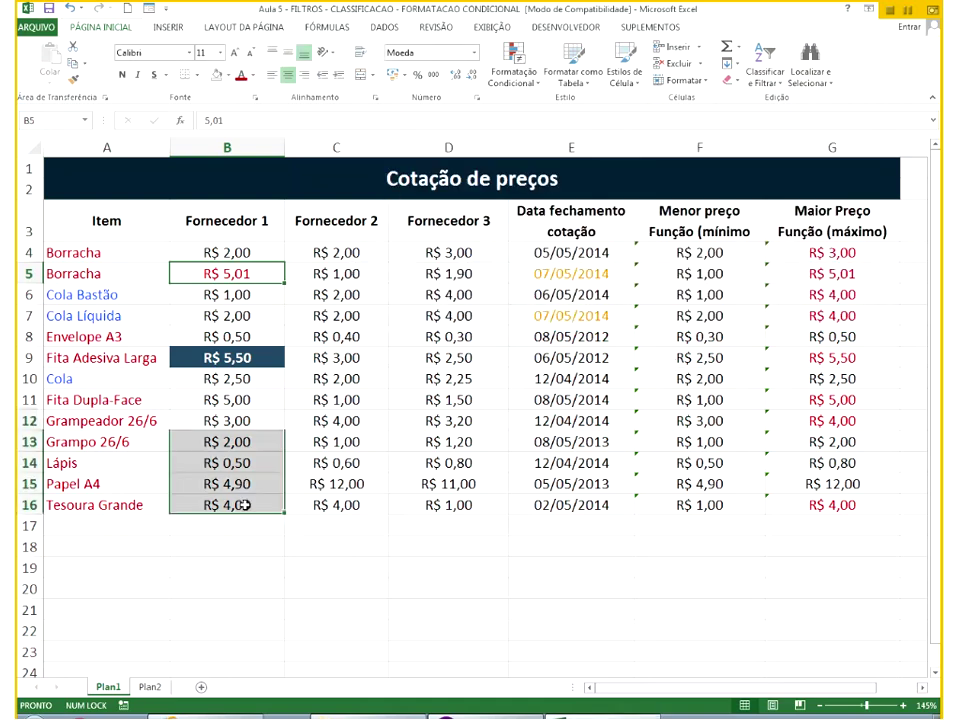
drag(226, 220, 240, 505)
click(513, 72)
click(545, 296)
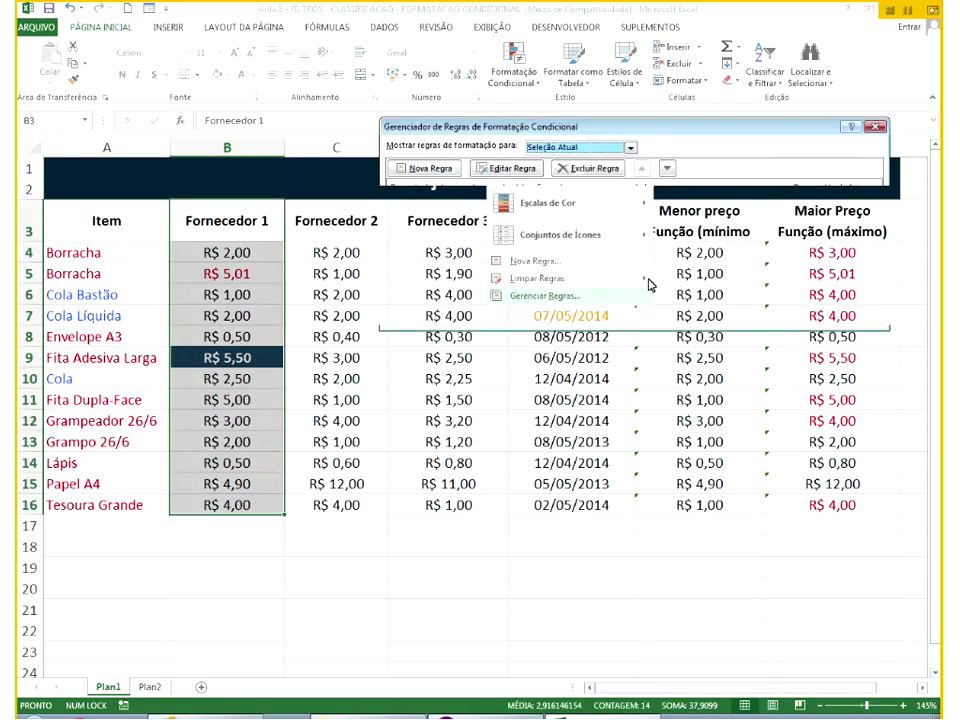
Apply the between 5 and 9 rule below the >= 5 rule, and return it to first place with the order reapplied.
click(667, 169)
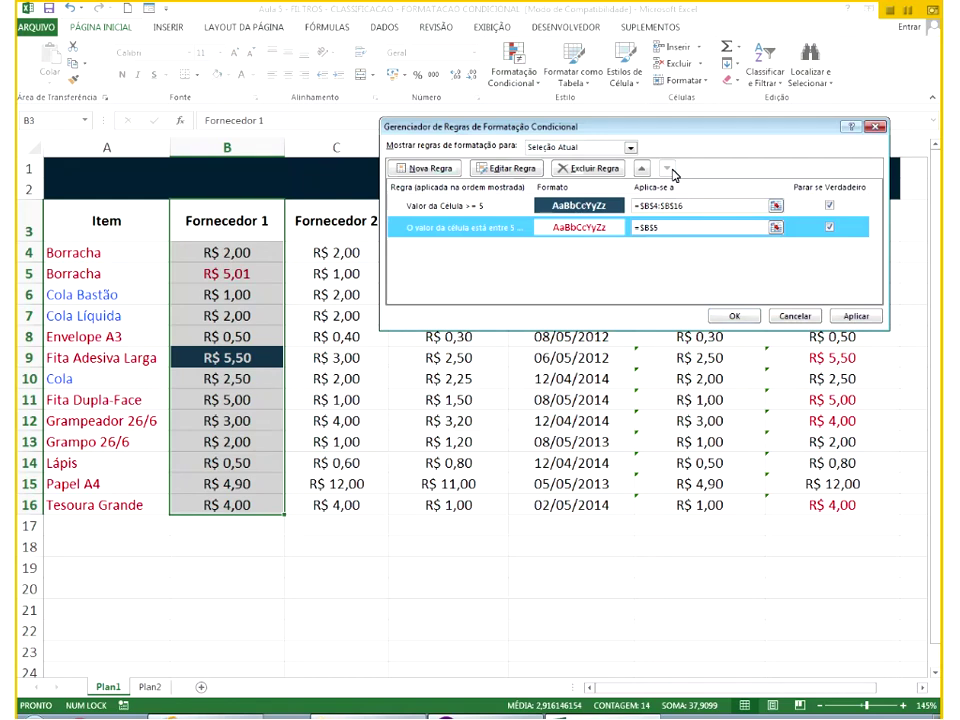
click(853, 317)
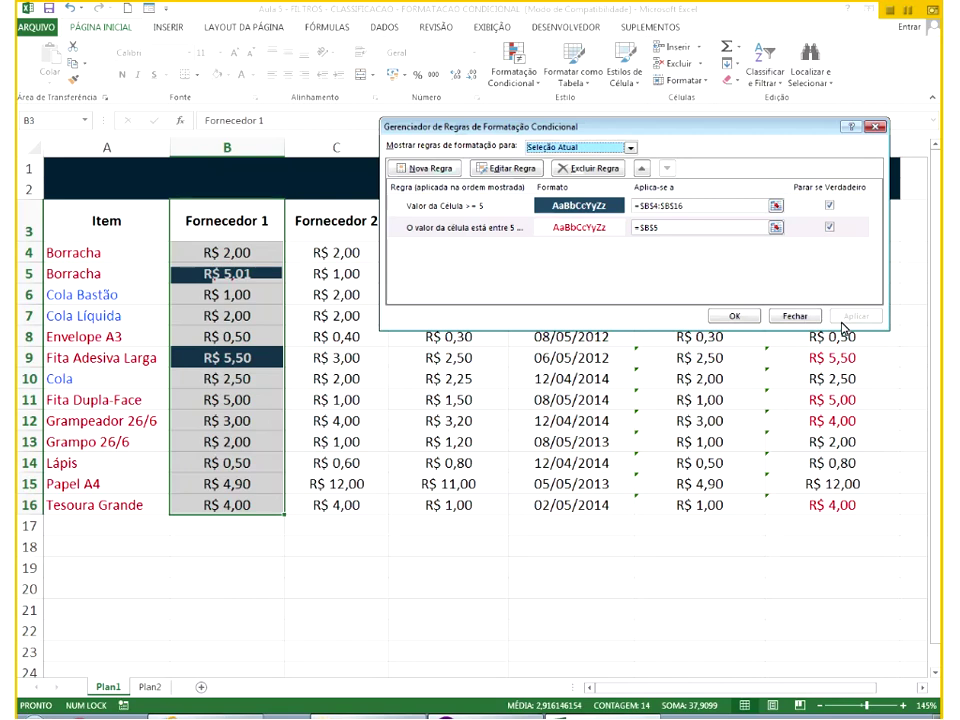
click(641, 168)
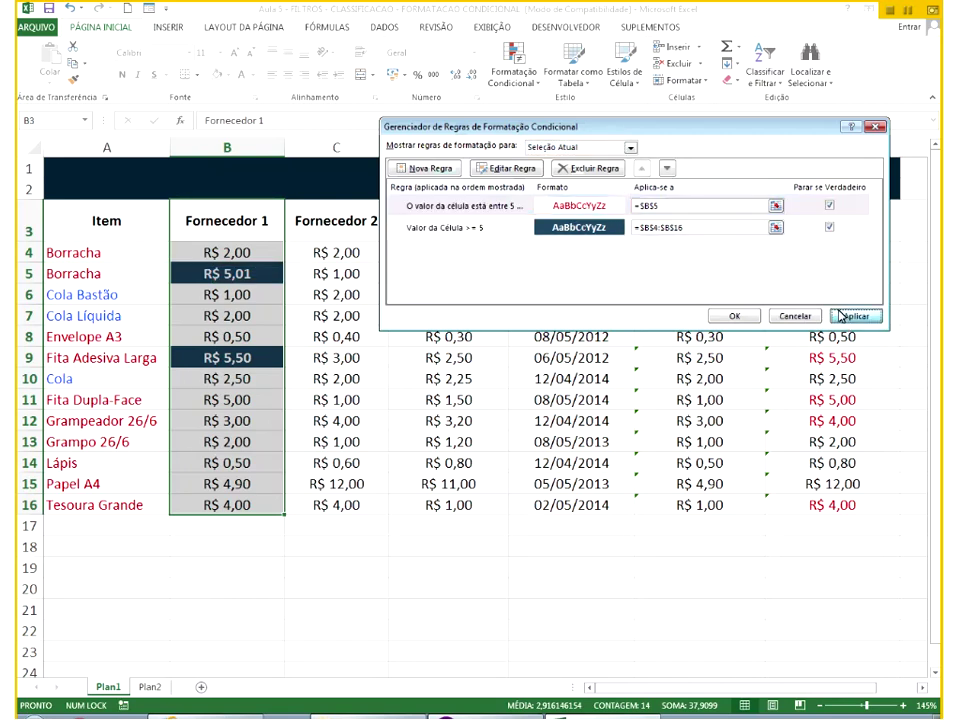
click(840, 316)
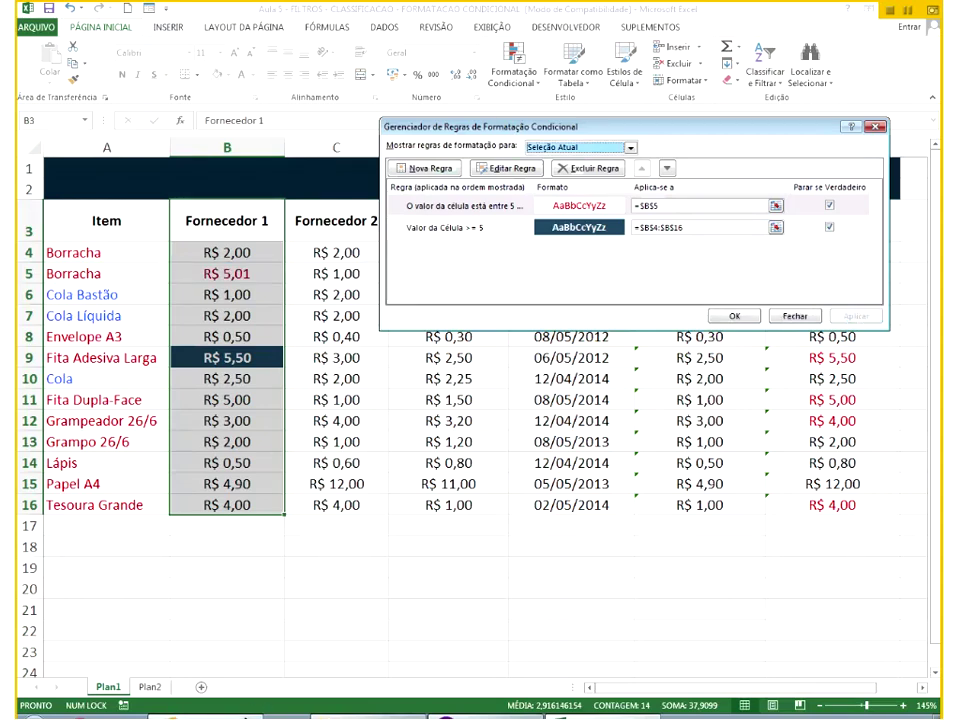
click(206, 717)
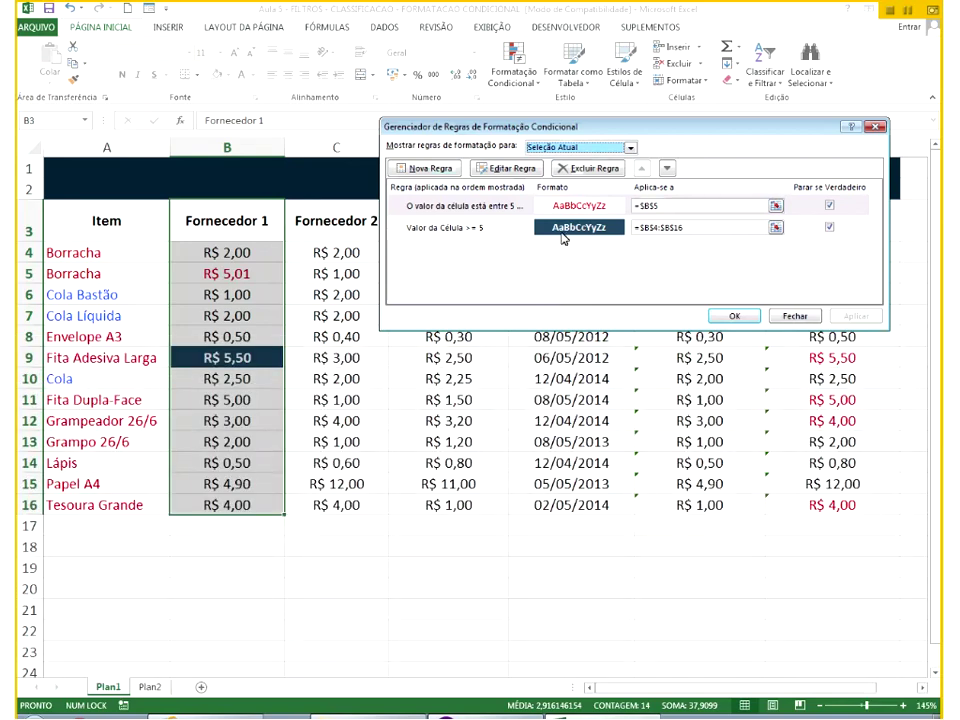
List all conditional formatting rules of this worksheet (Esta Planilha) instead of only those for the current selection.
click(573, 147)
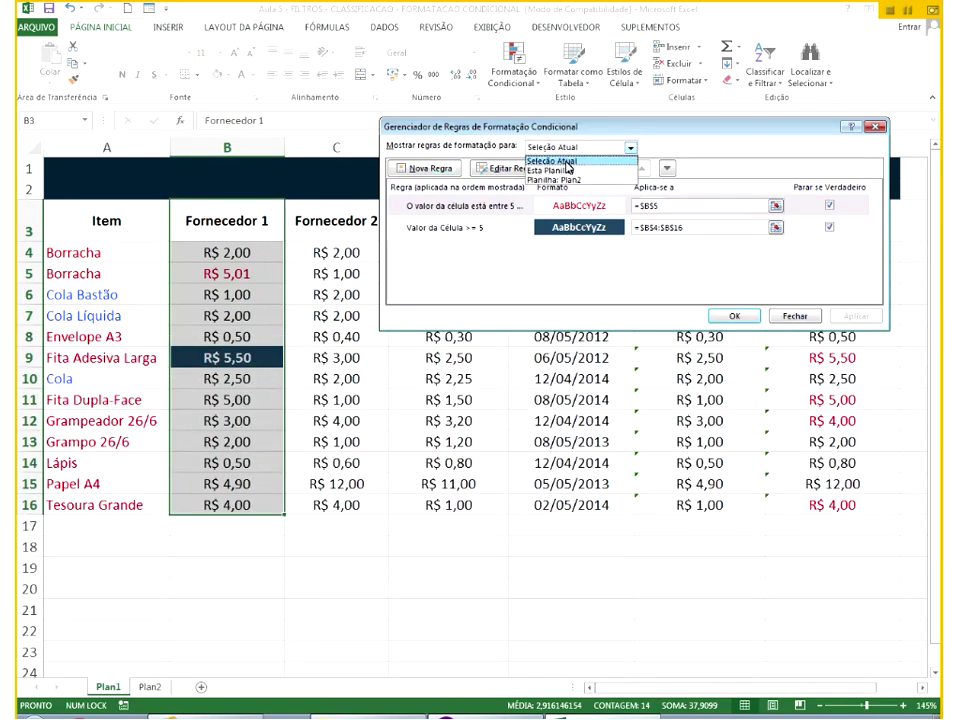
click(567, 172)
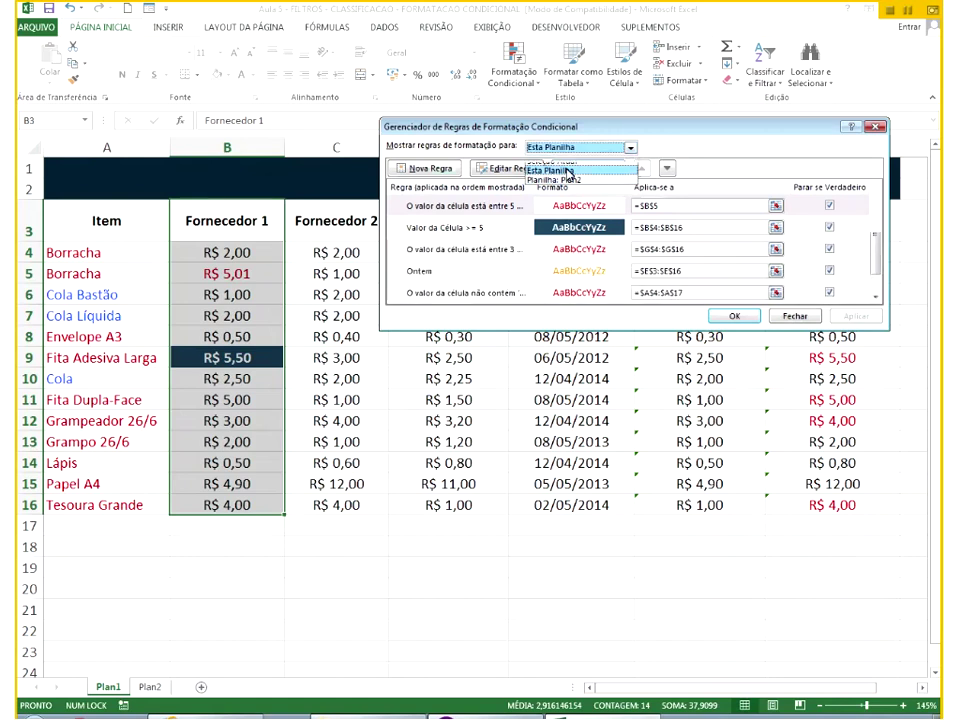
scroll(879, 268, down, 1)
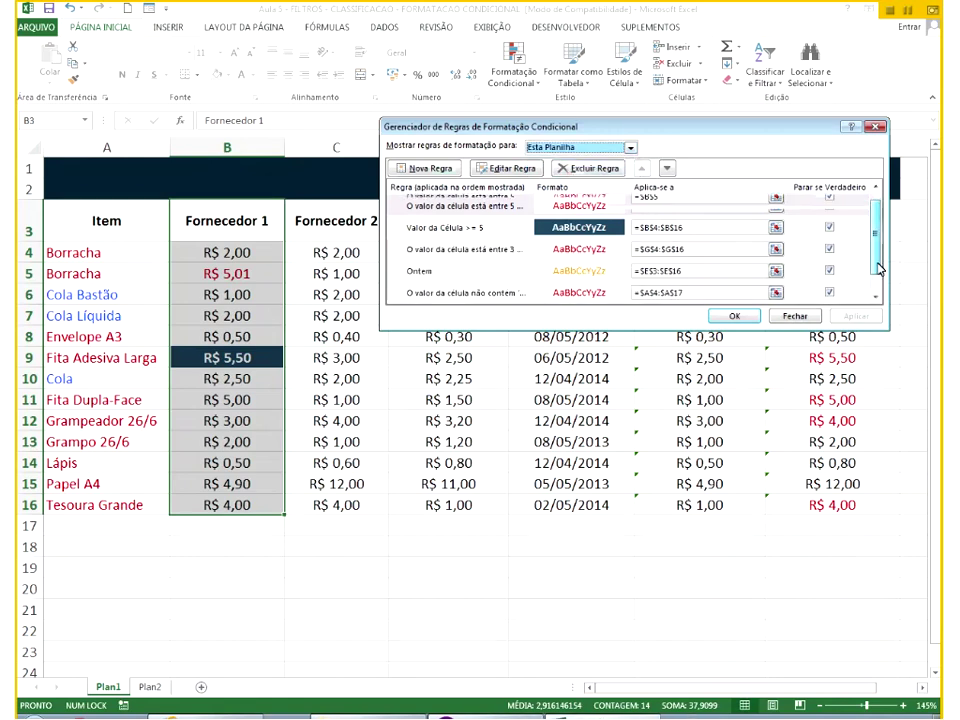
mouse_move(878, 264)
mouse_down()
mouse_move(887, 325)
mouse_move(874, 242)
mouse_up()
Copy the >= 5 rule's range into the between 5 and 9 rule so it applies to =$B$4:$B$16, and apply the change.
click(676, 206)
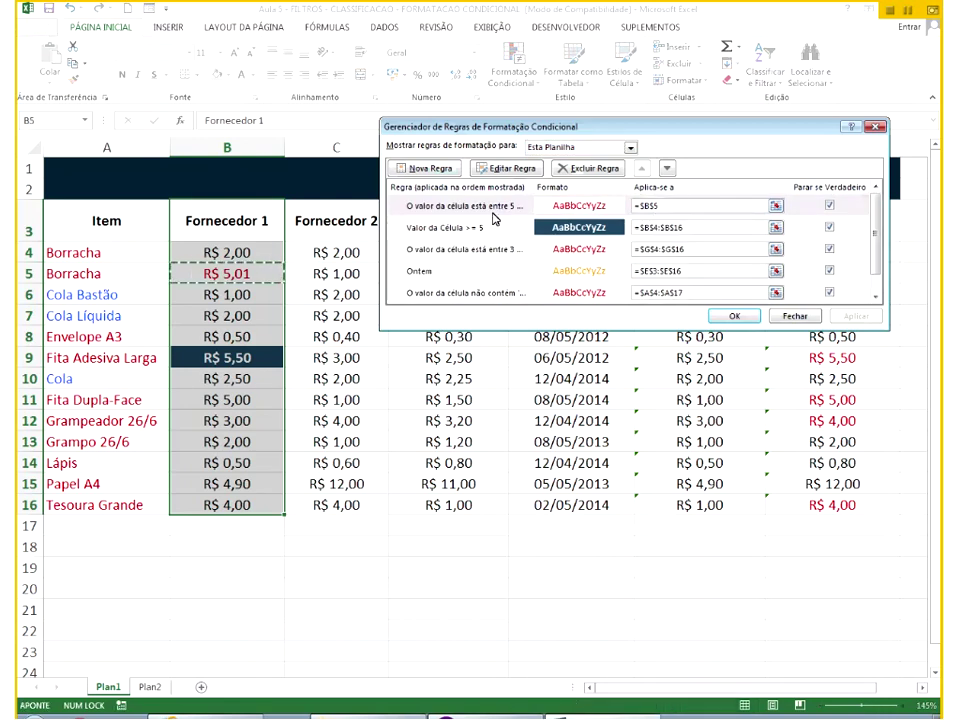
click(699, 229)
key(ctrl+c)
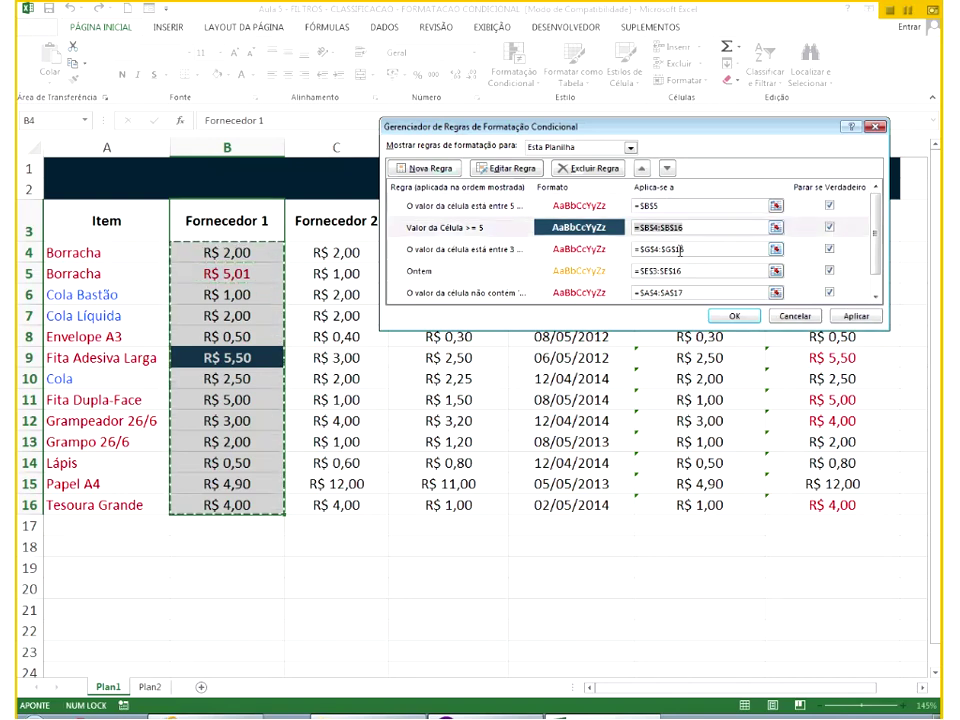
click(665, 207)
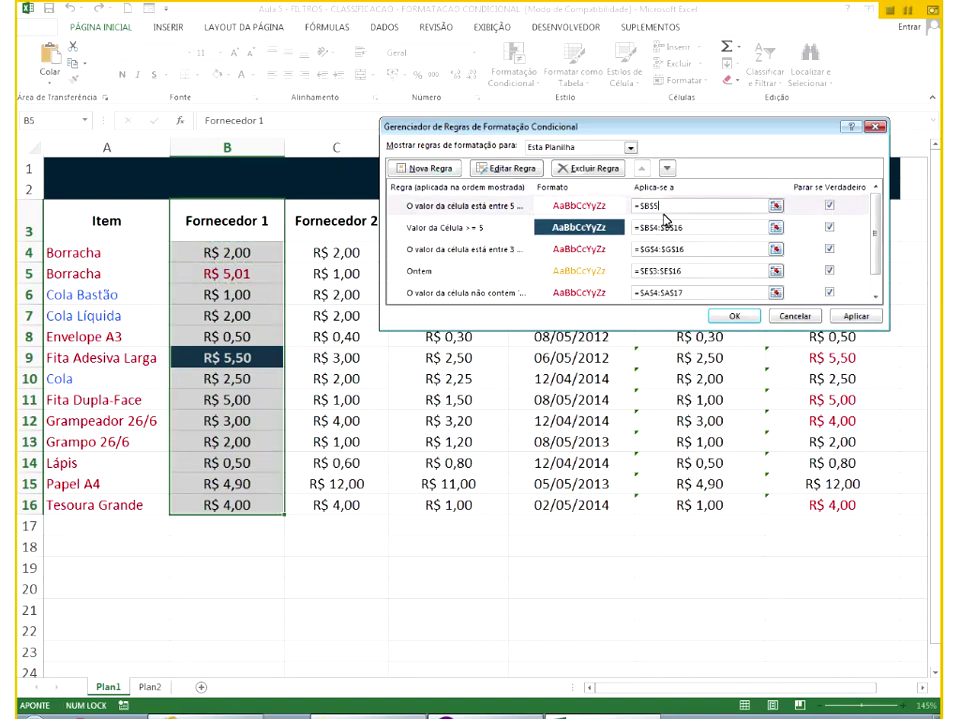
drag(663, 206, 619, 205)
key(ctrl+v)
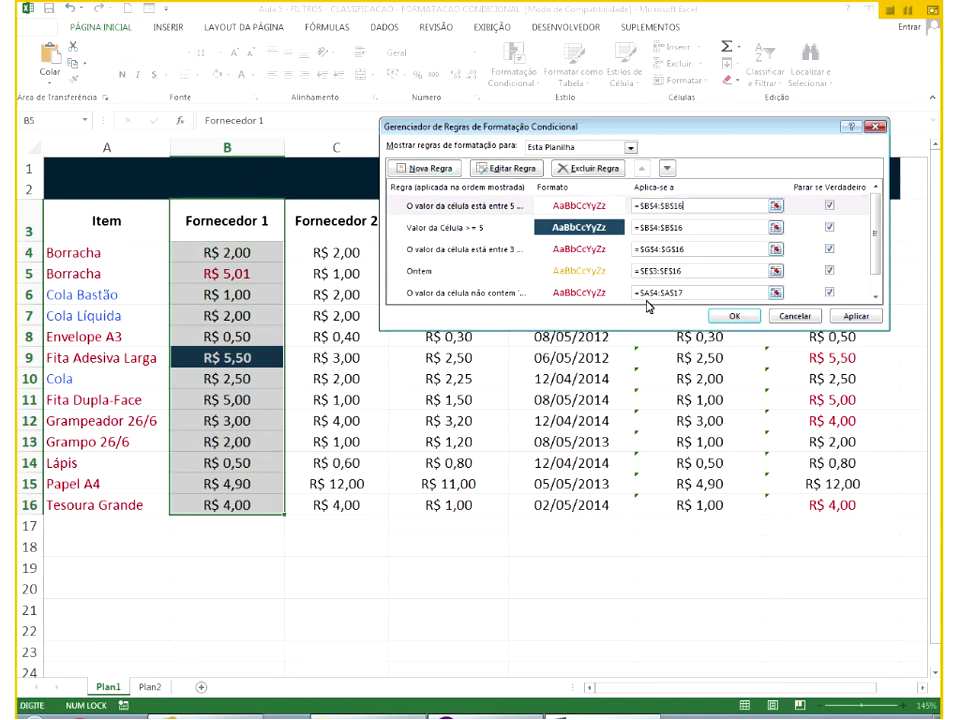
click(856, 316)
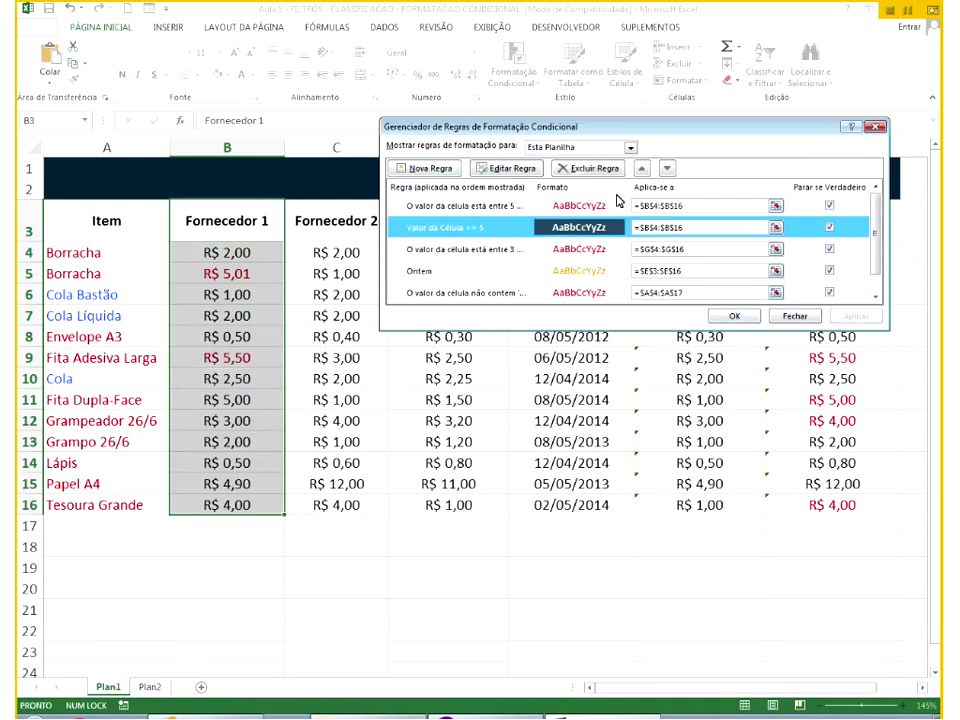
Move the >= 5 rule to first place and the between 5 and 9 rule below the between rule for G4:G16, applying the order.
click(641, 168)
click(856, 316)
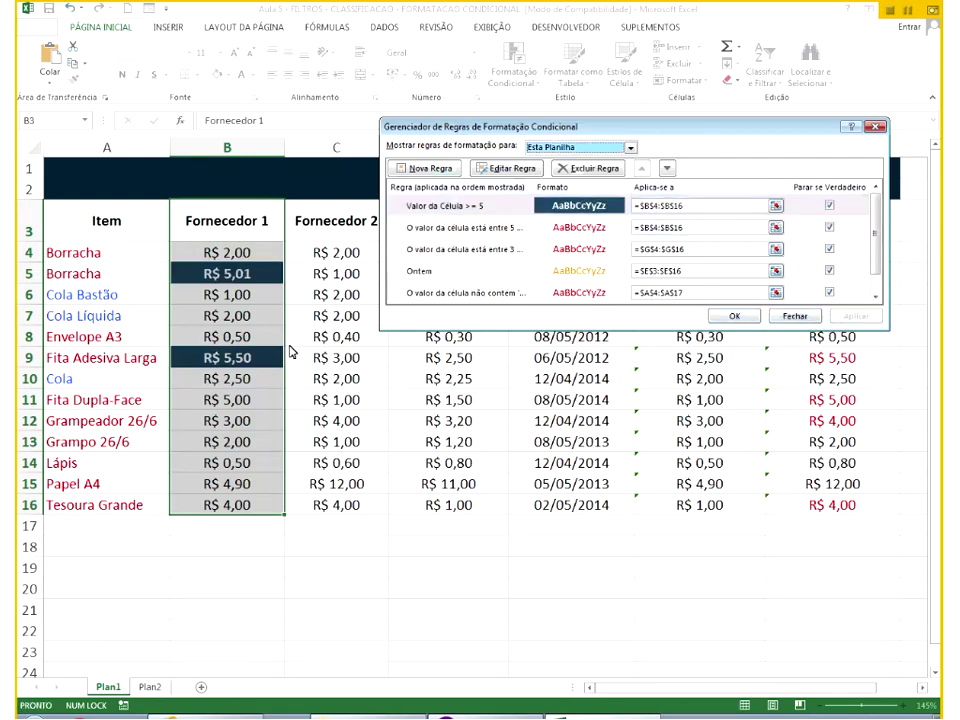
click(737, 222)
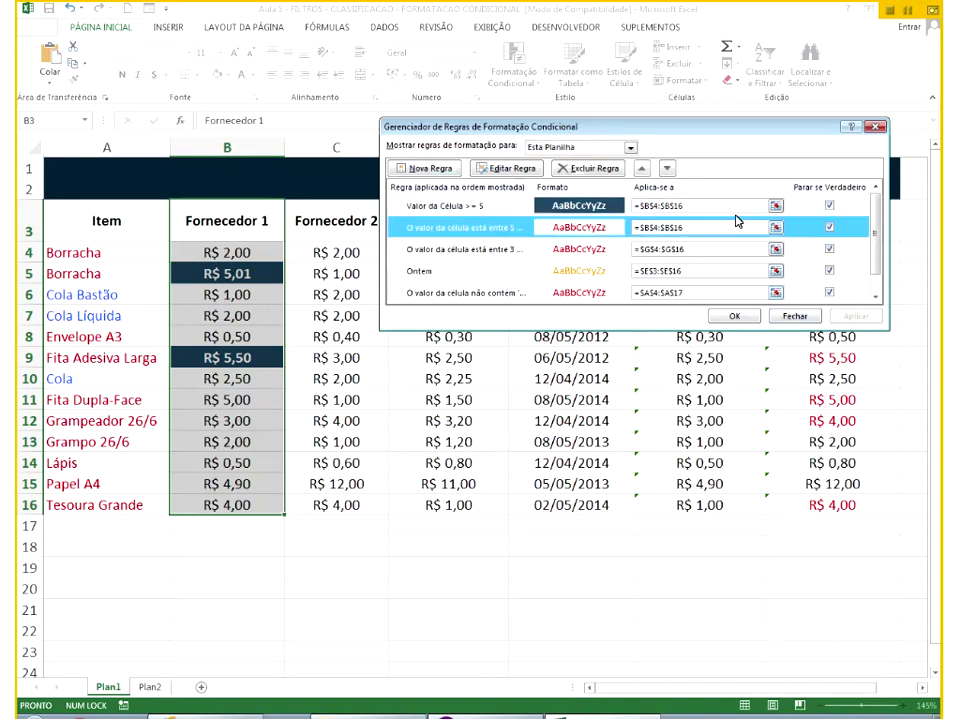
click(668, 169)
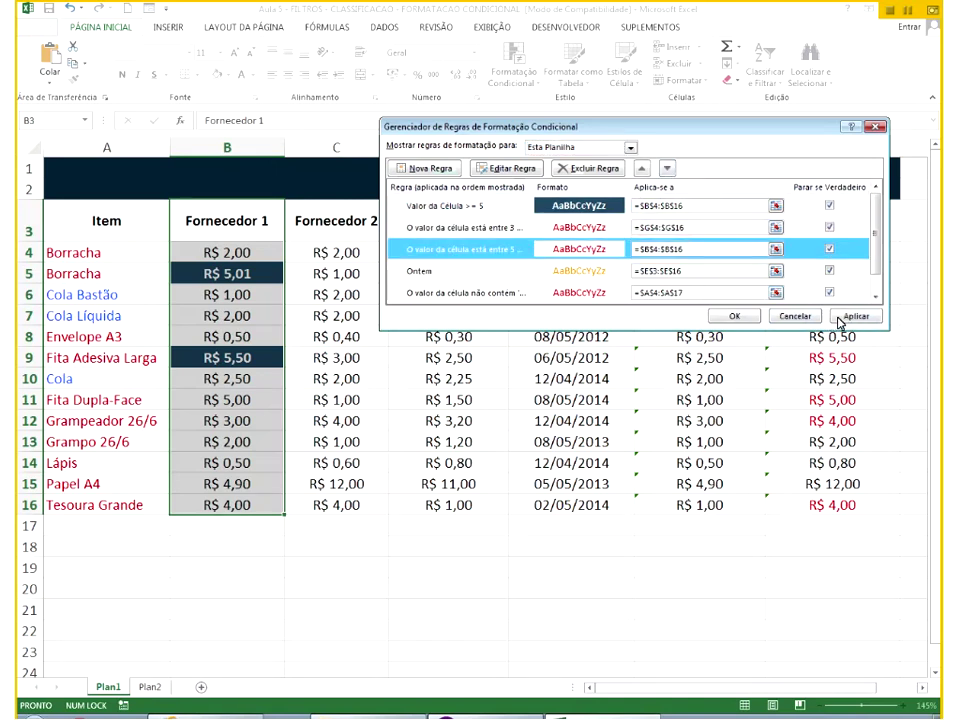
click(855, 316)
Examine which cell ranges the rules on columns G, B, E and A apply to, moving the rules manager off the highlighted ranges.
click(694, 228)
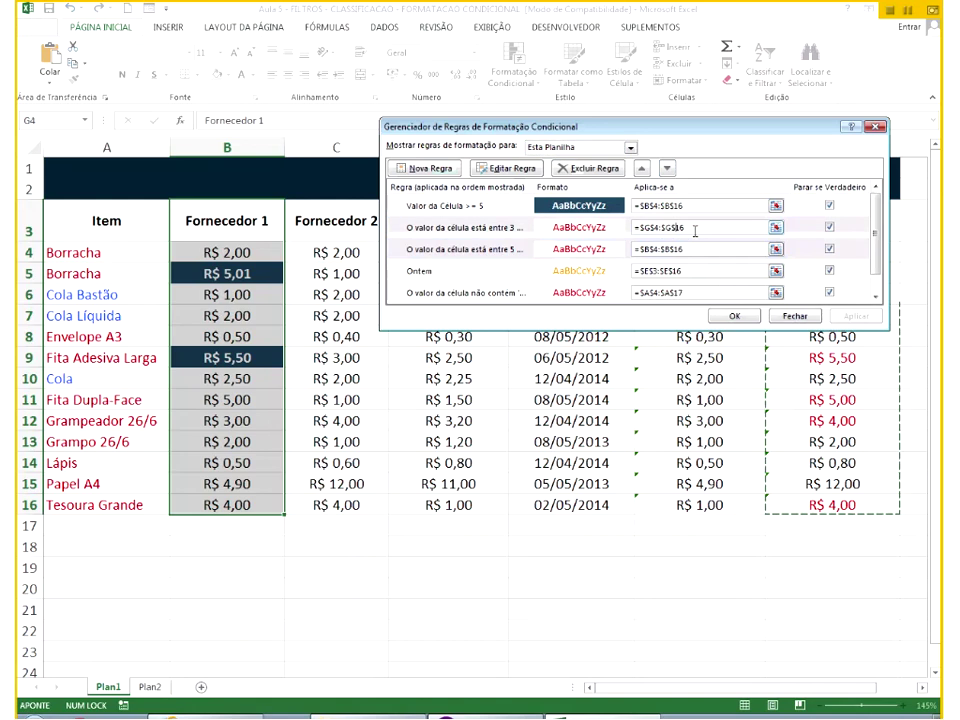
drag(702, 145, 503, 34)
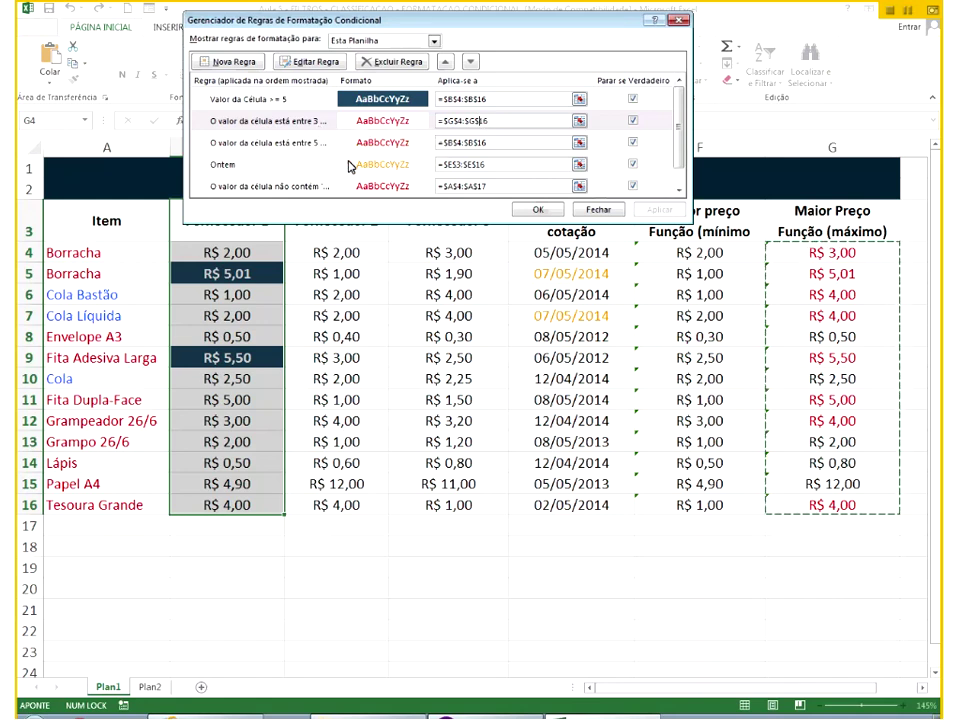
click(494, 145)
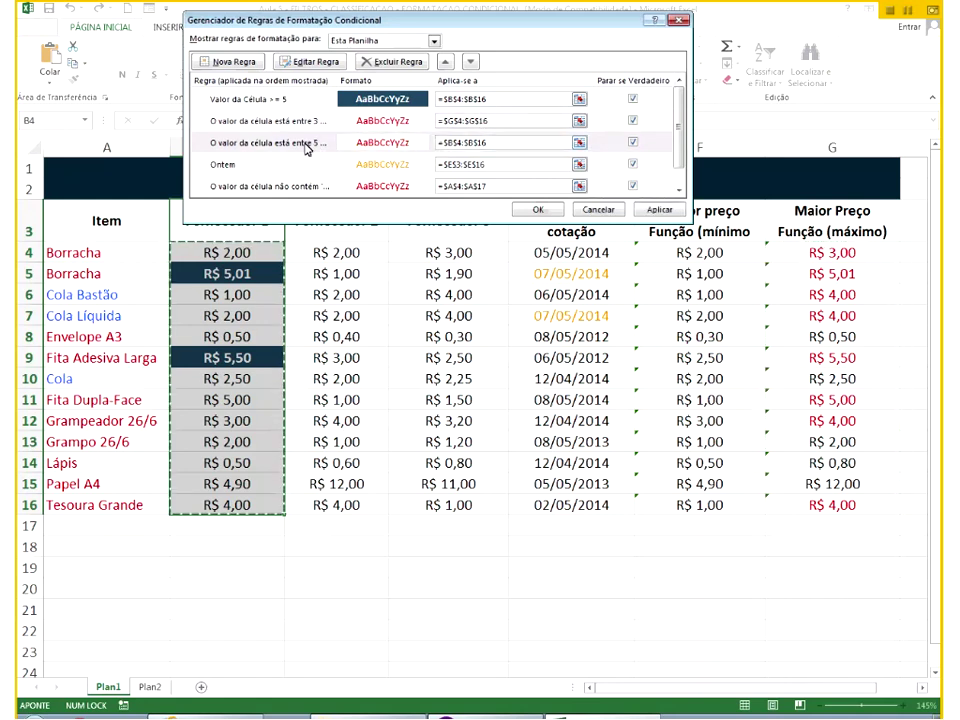
click(317, 173)
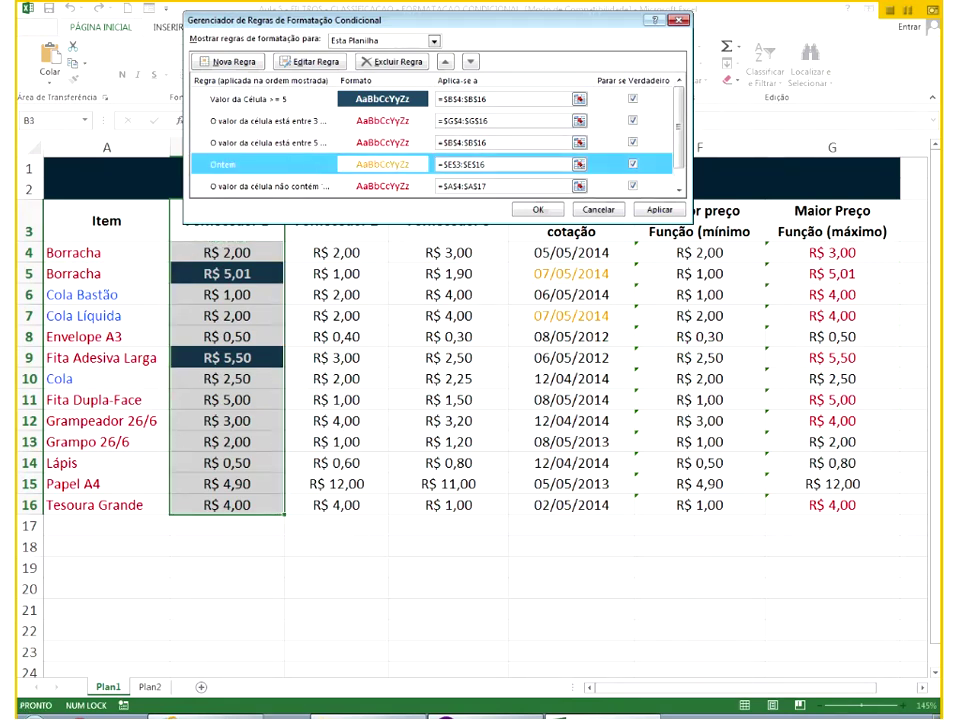
click(455, 164)
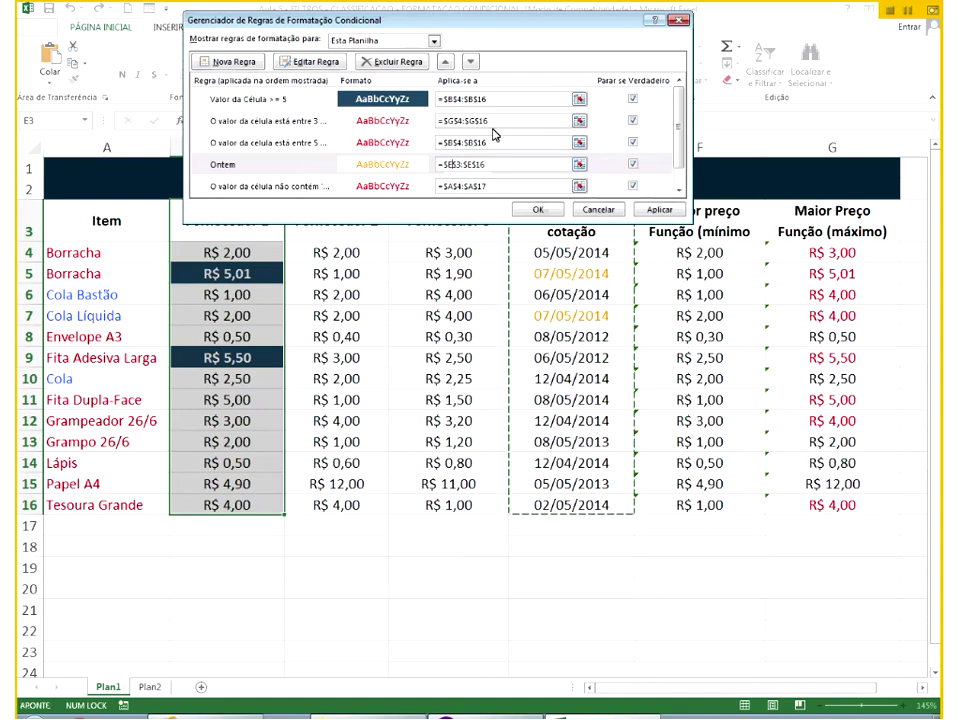
drag(496, 20, 376, 19)
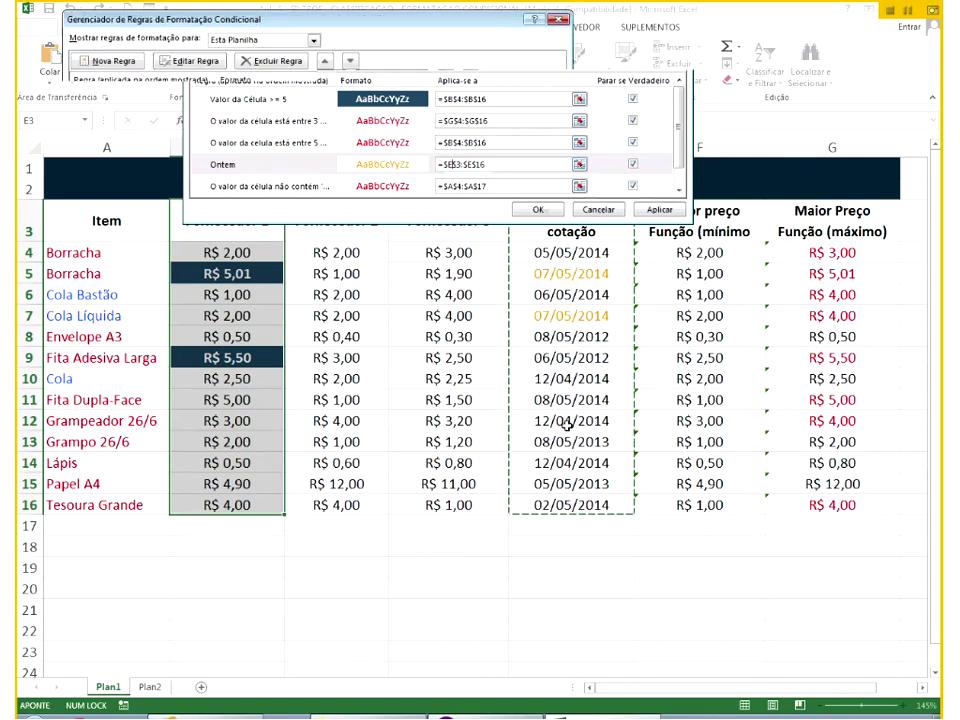
click(559, 190)
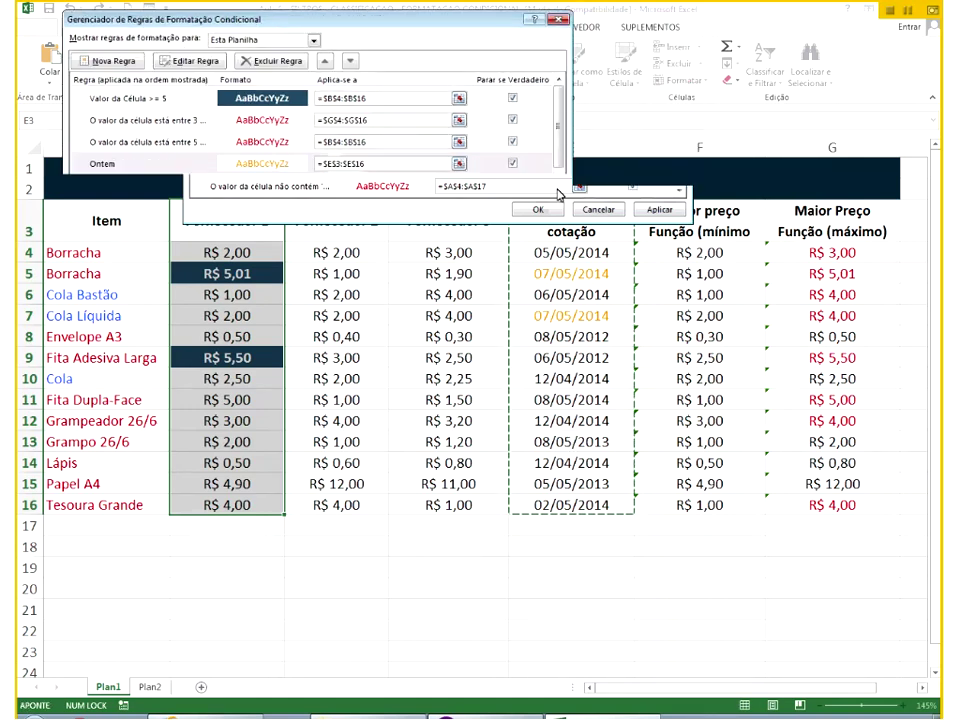
click(385, 185)
drag(300, 19, 495, 47)
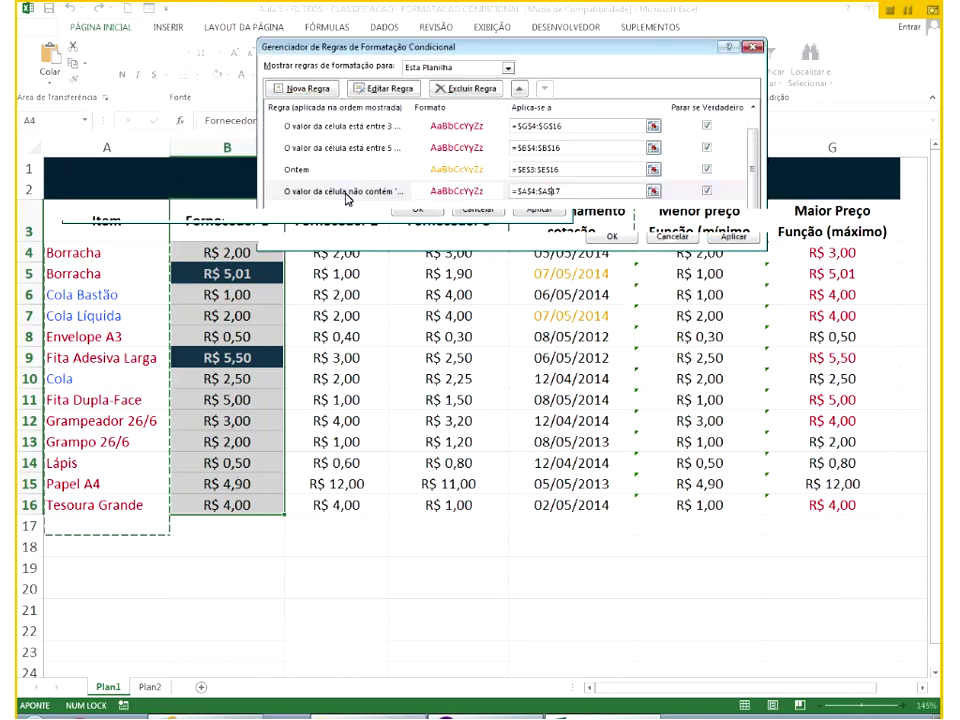
Change the item column's text rule from not containing Cola to containing 26/6, apply it and close the rules manager.
double_click(455, 201)
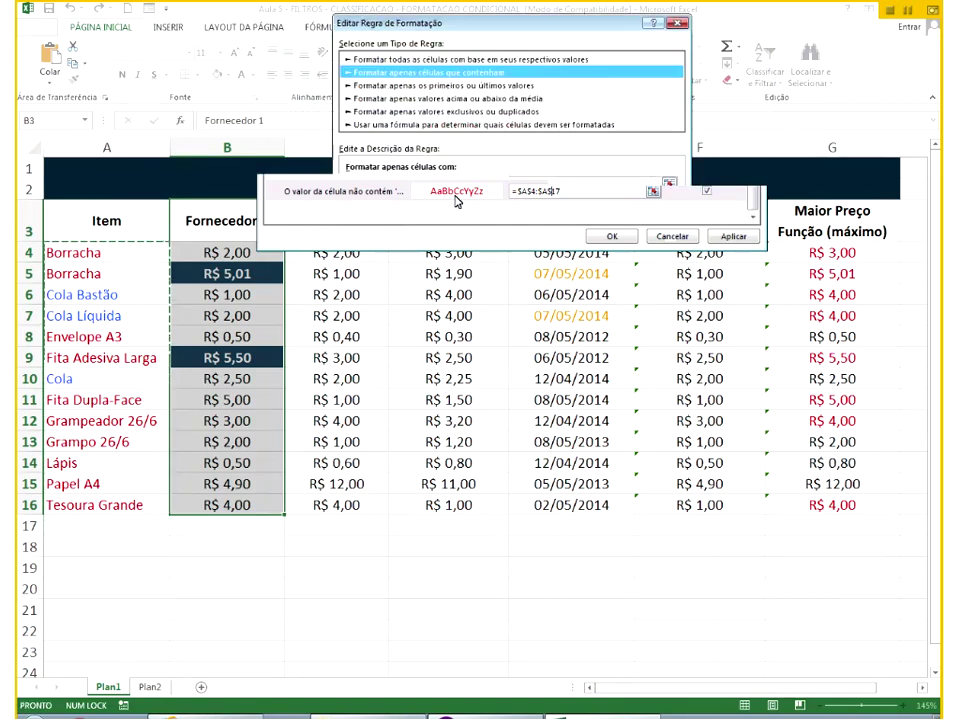
click(472, 185)
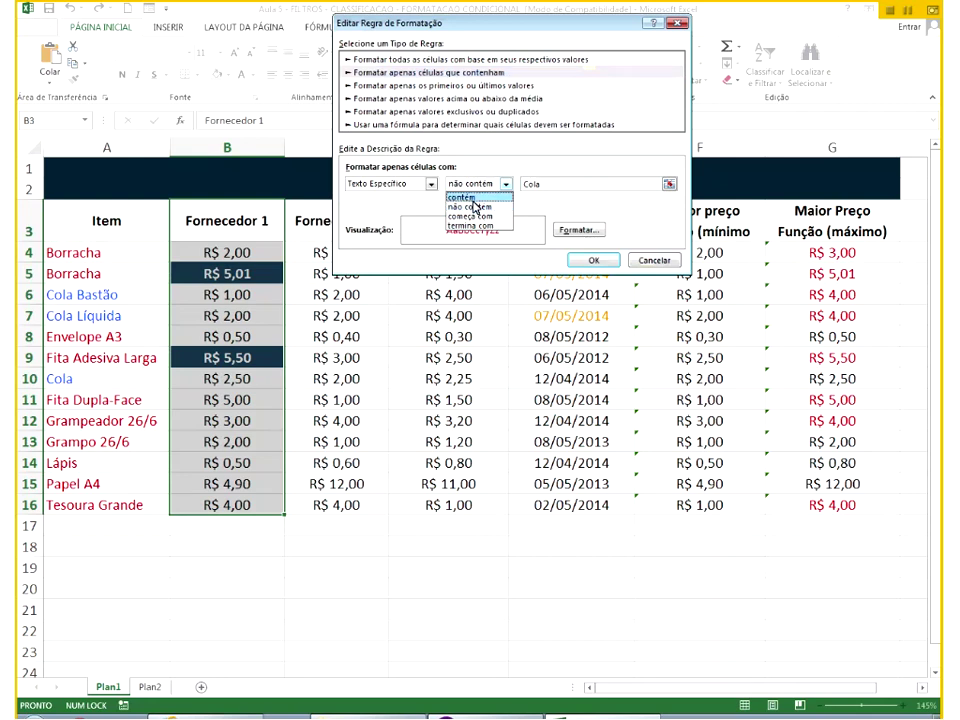
click(473, 198)
text(26/6)
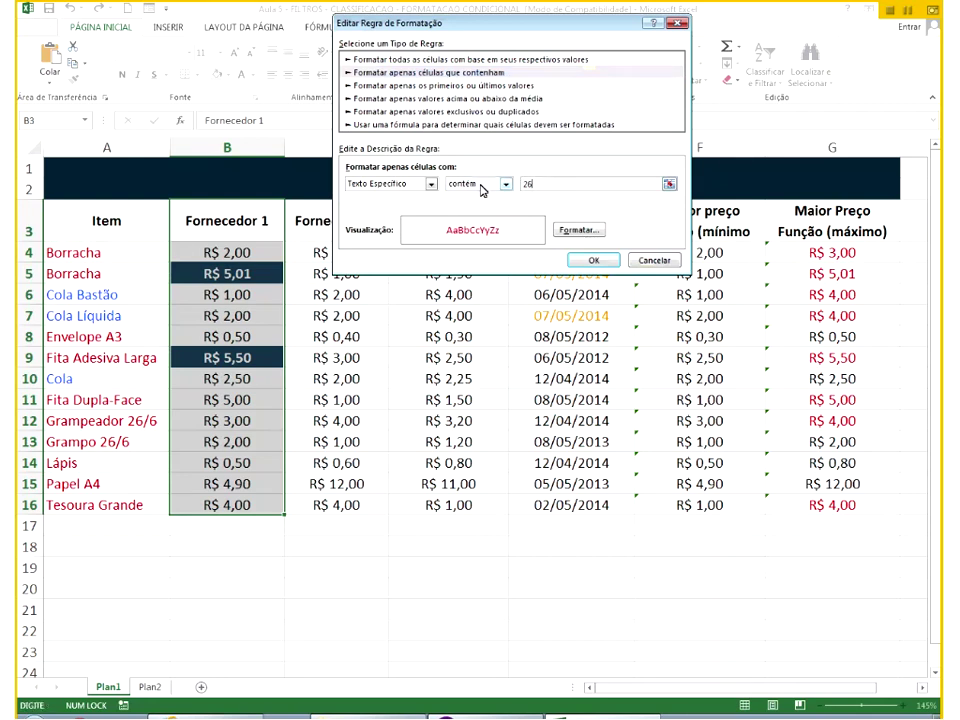
click(603, 264)
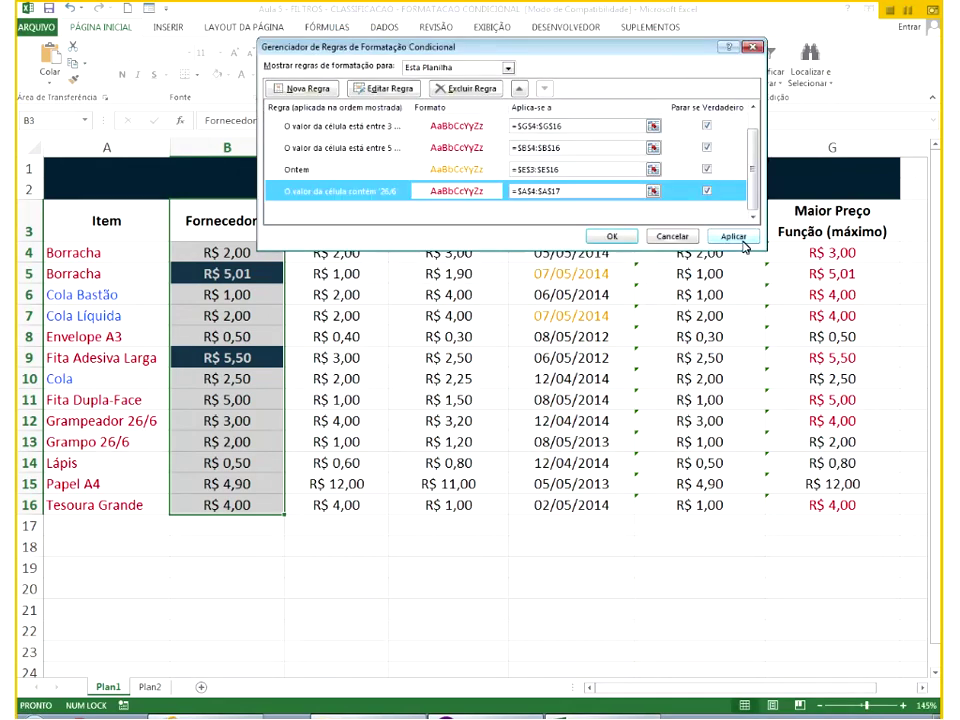
click(741, 241)
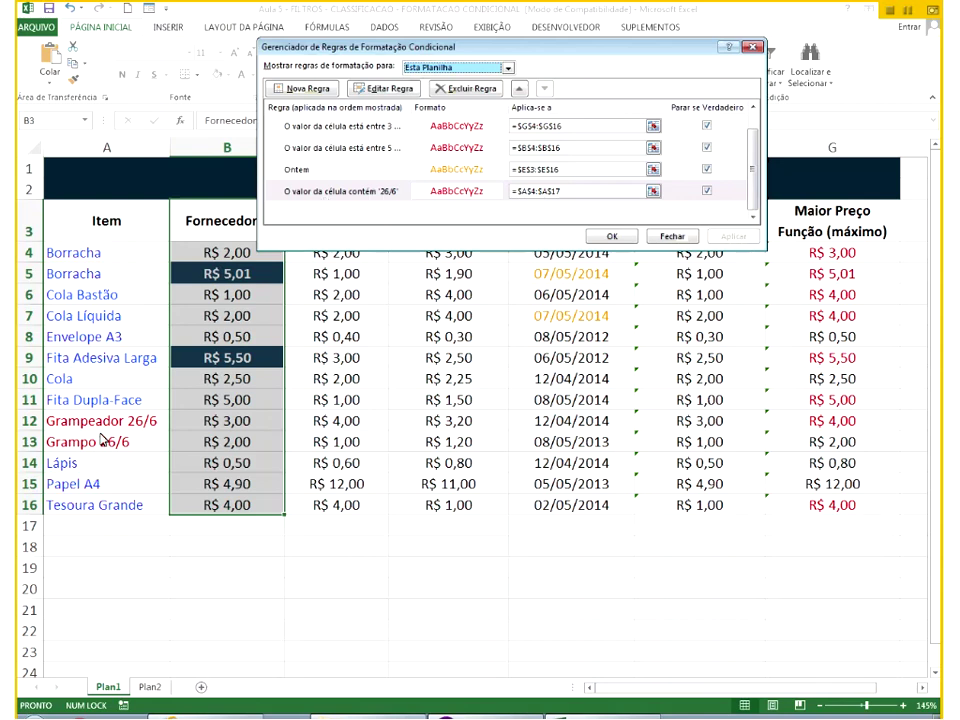
click(610, 236)
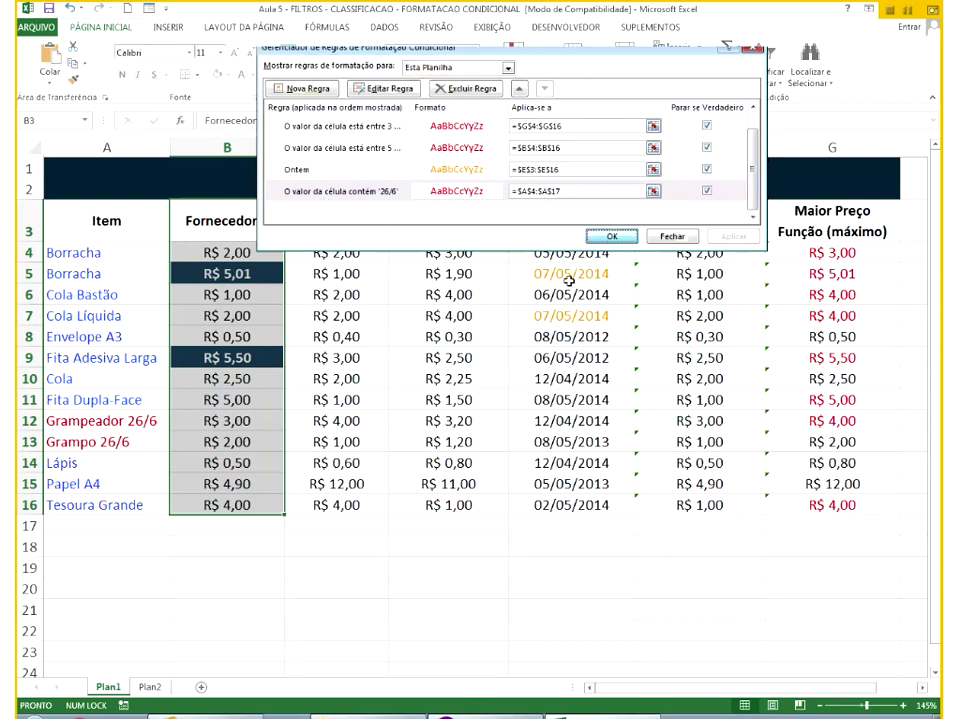
click(448, 378)
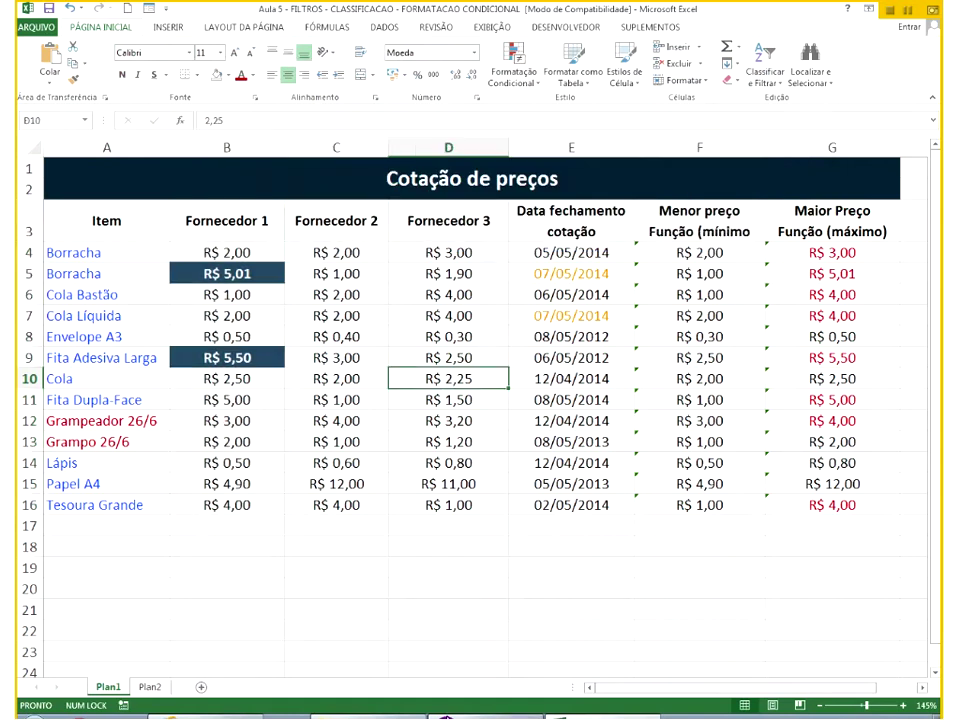